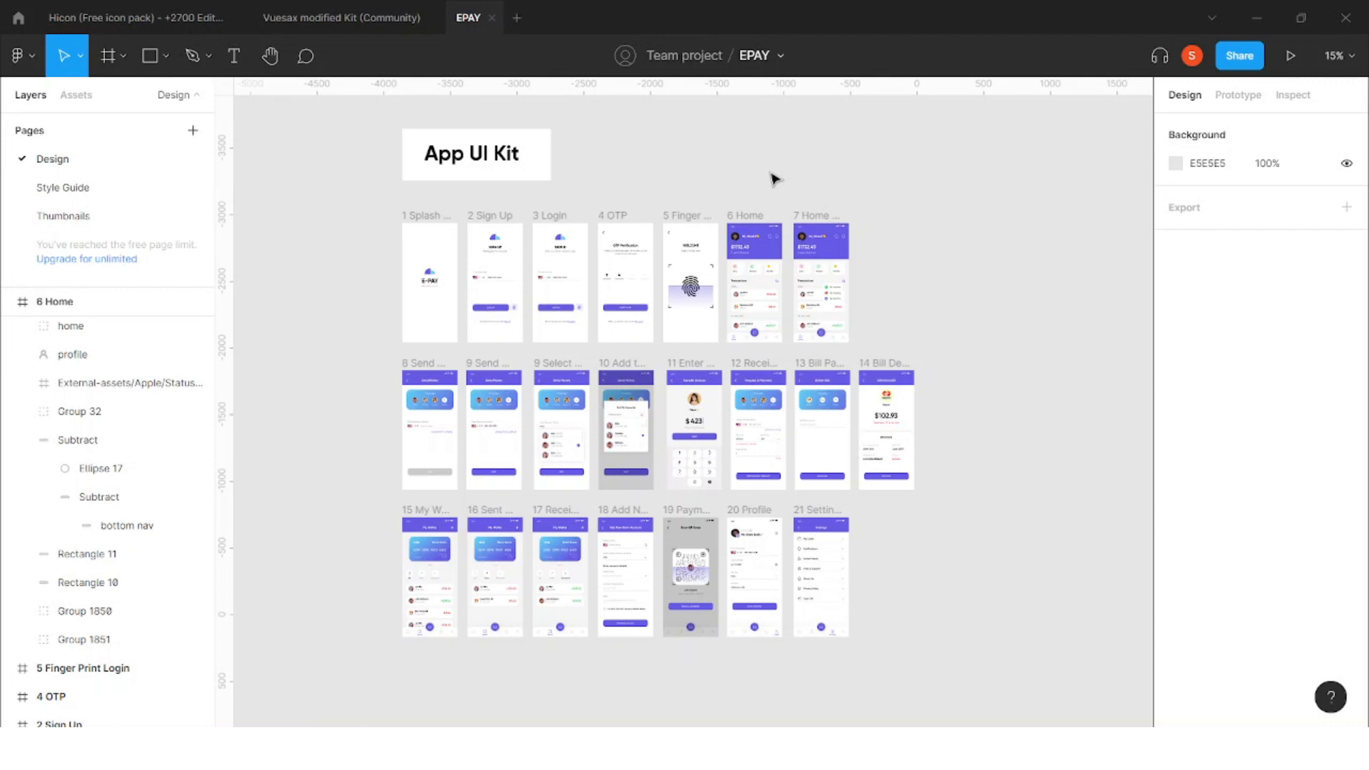
Look over the full set of app screens in the EPAY App UI Kit
{"action": "scroll", "coordinate": [797, 284], "scroll_direction": "up", "scroll_amount": 2}
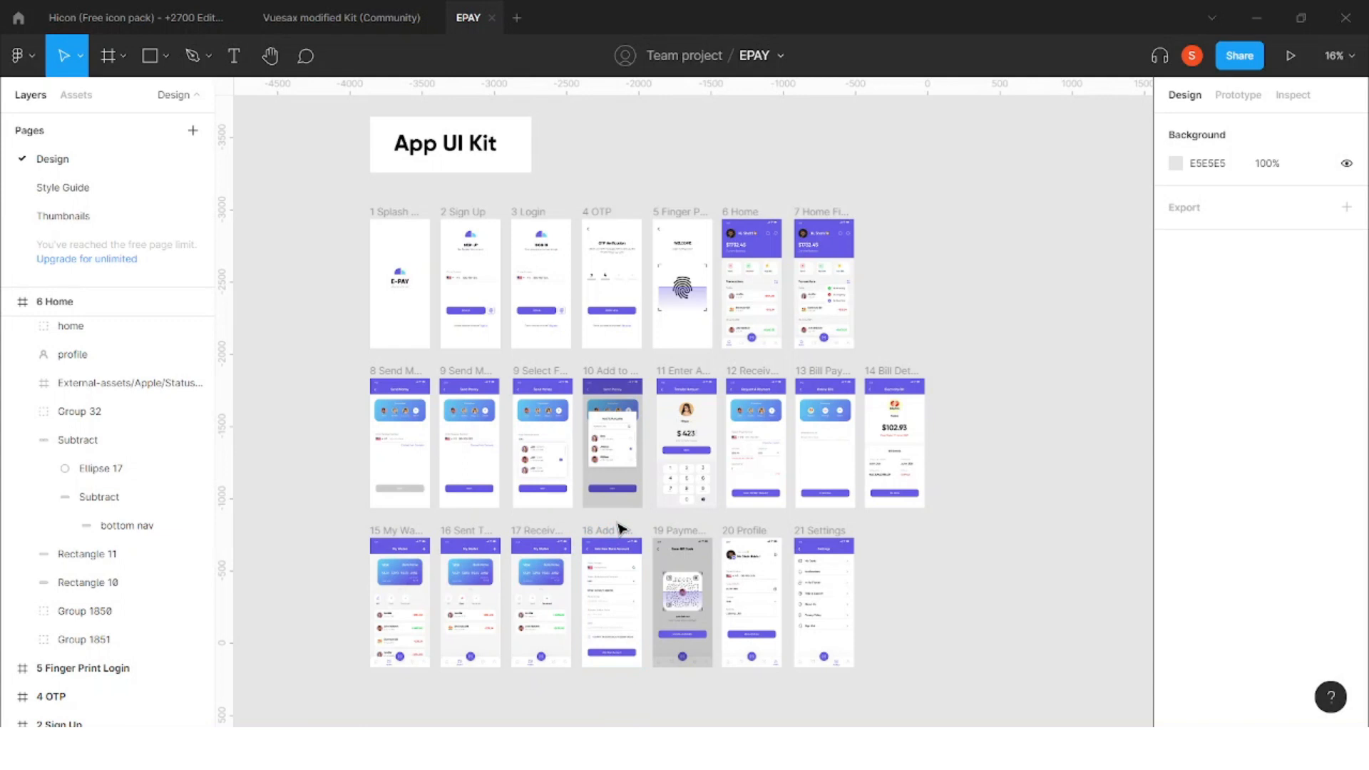
{"action": "left_click_drag", "start_coordinate": [358, 200], "coordinate": [953, 627]}
{"action": "scroll", "coordinate": [956, 624], "scroll_direction": "up", "scroll_amount": 3}
{"action": "left_click", "coordinate": [962, 590]}
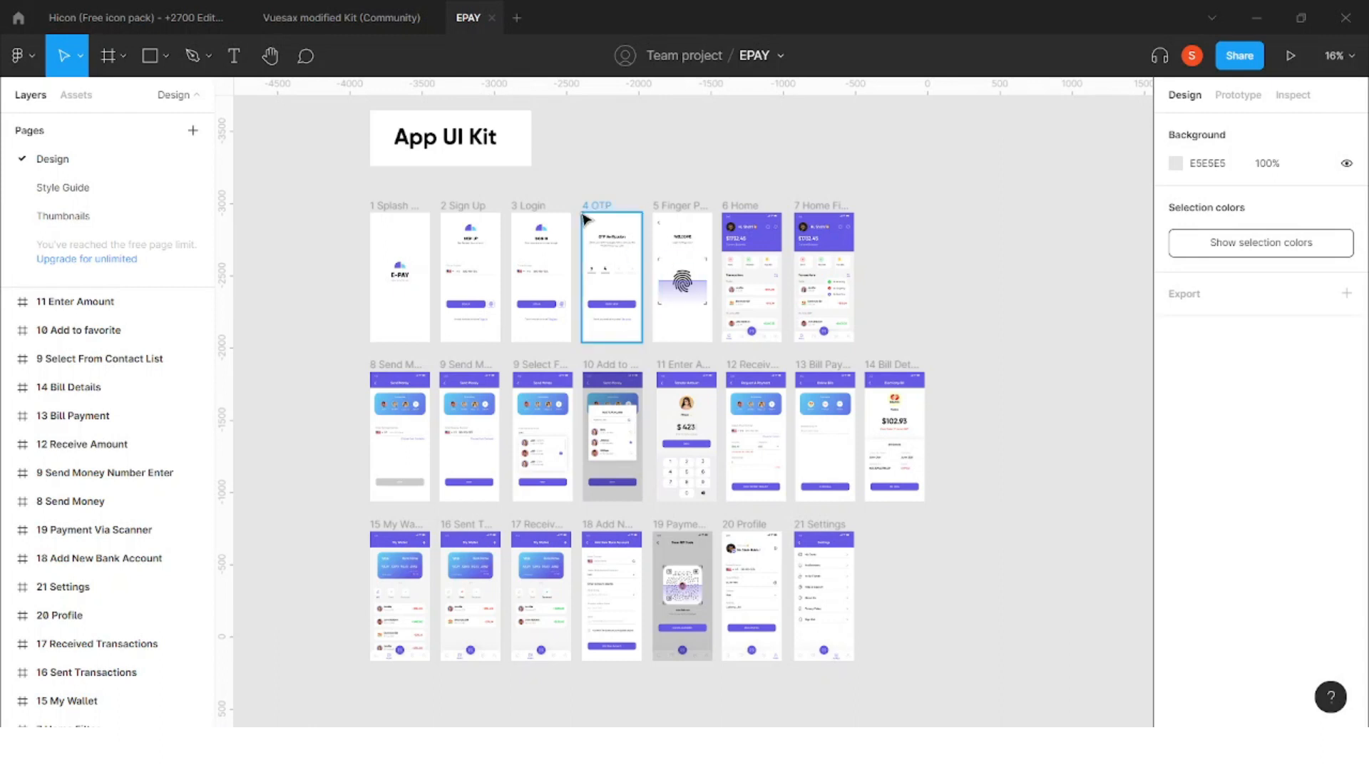
Create a new blank design file and show its list of pages
{"action": "left_click", "coordinate": [518, 18]}
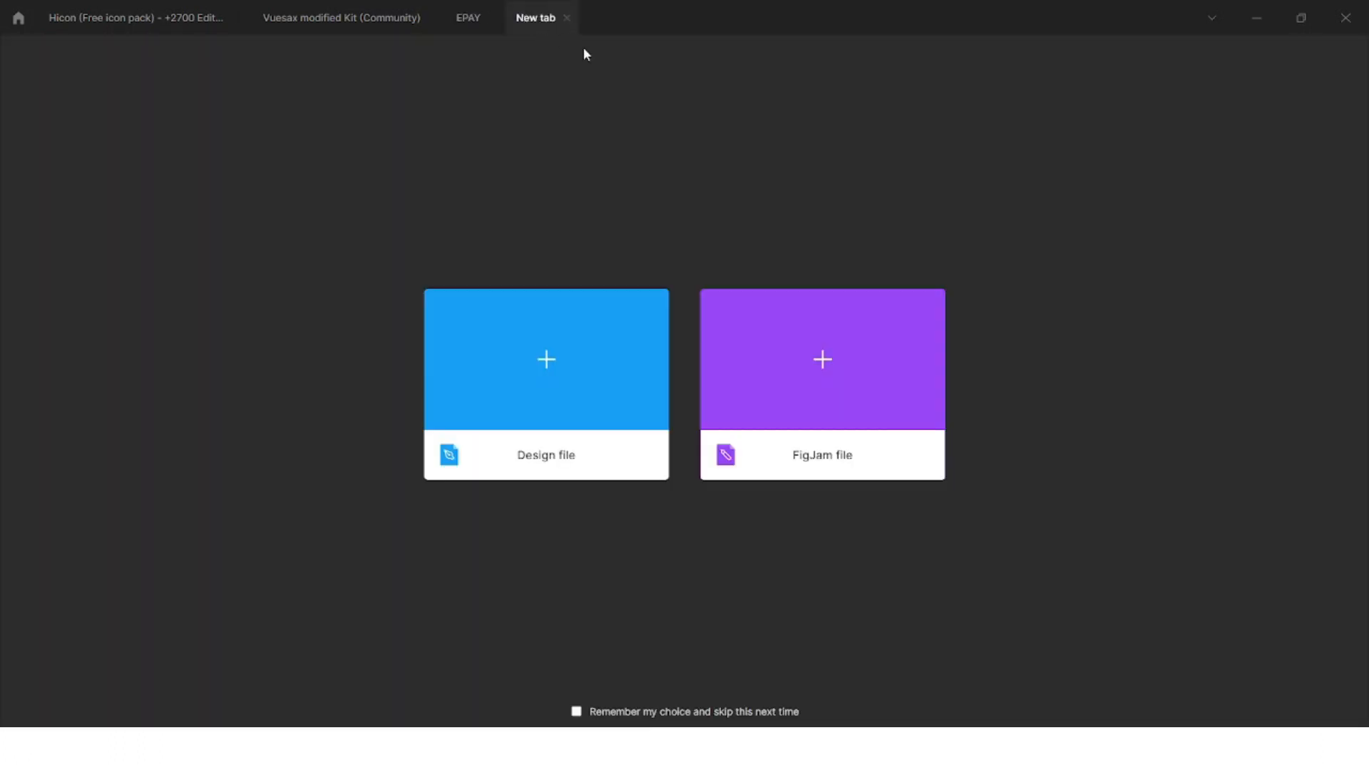
{"action": "left_click", "coordinate": [549, 368]}
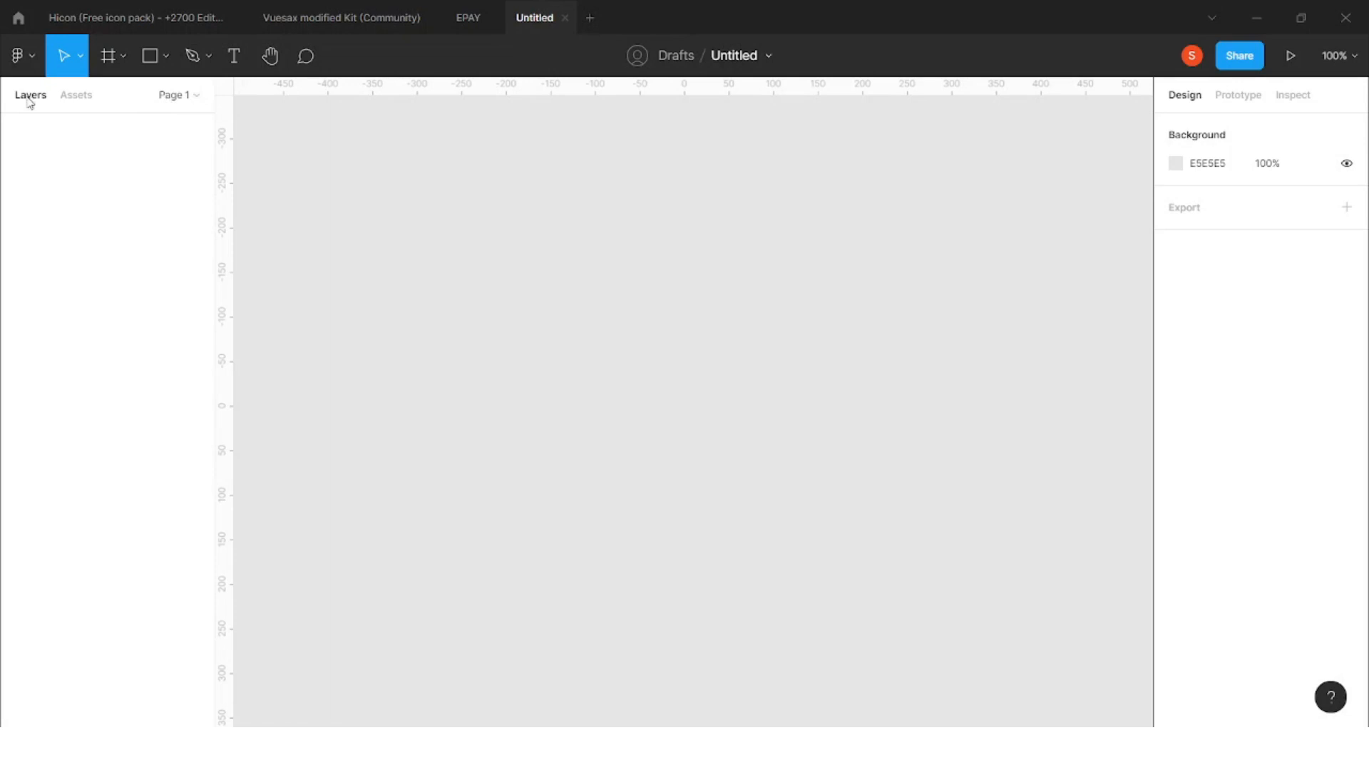
{"action": "left_click", "coordinate": [84, 100]}
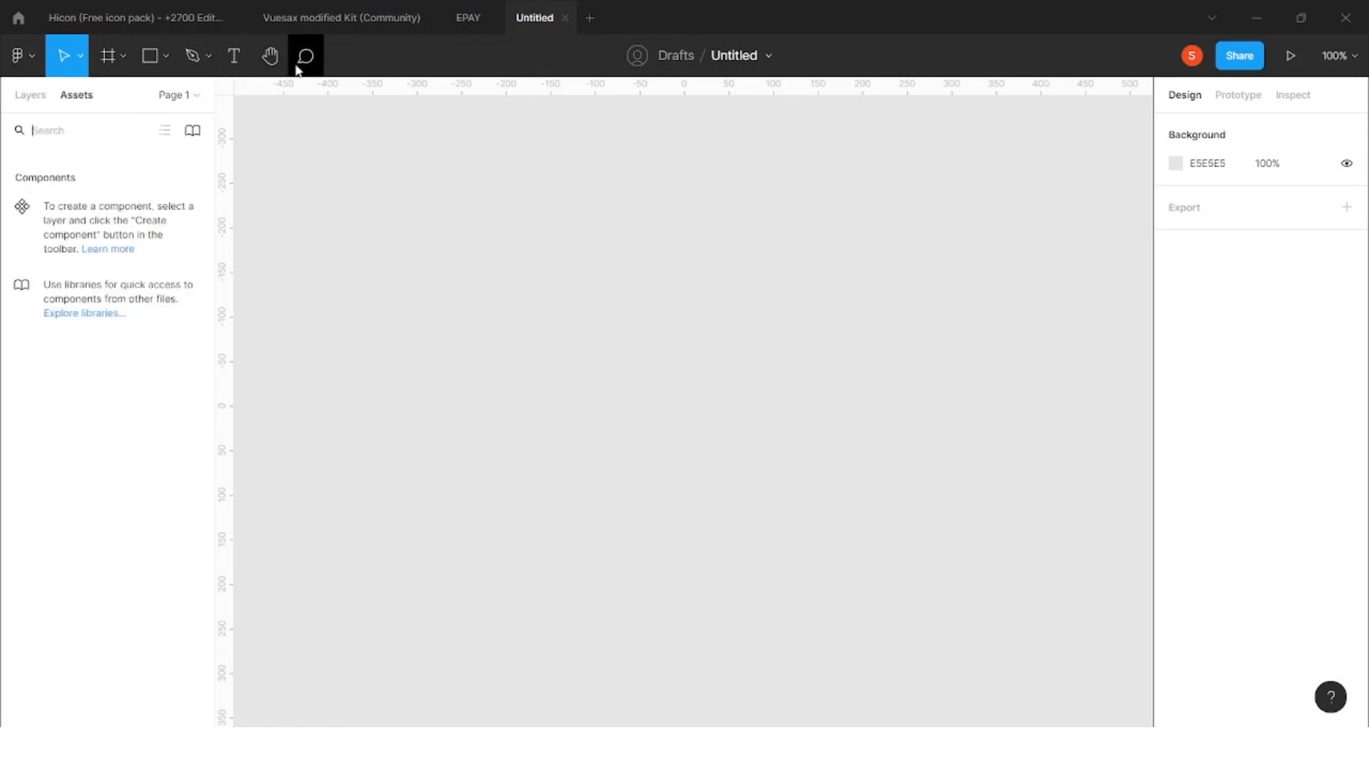
{"action": "left_click", "coordinate": [18, 100]}
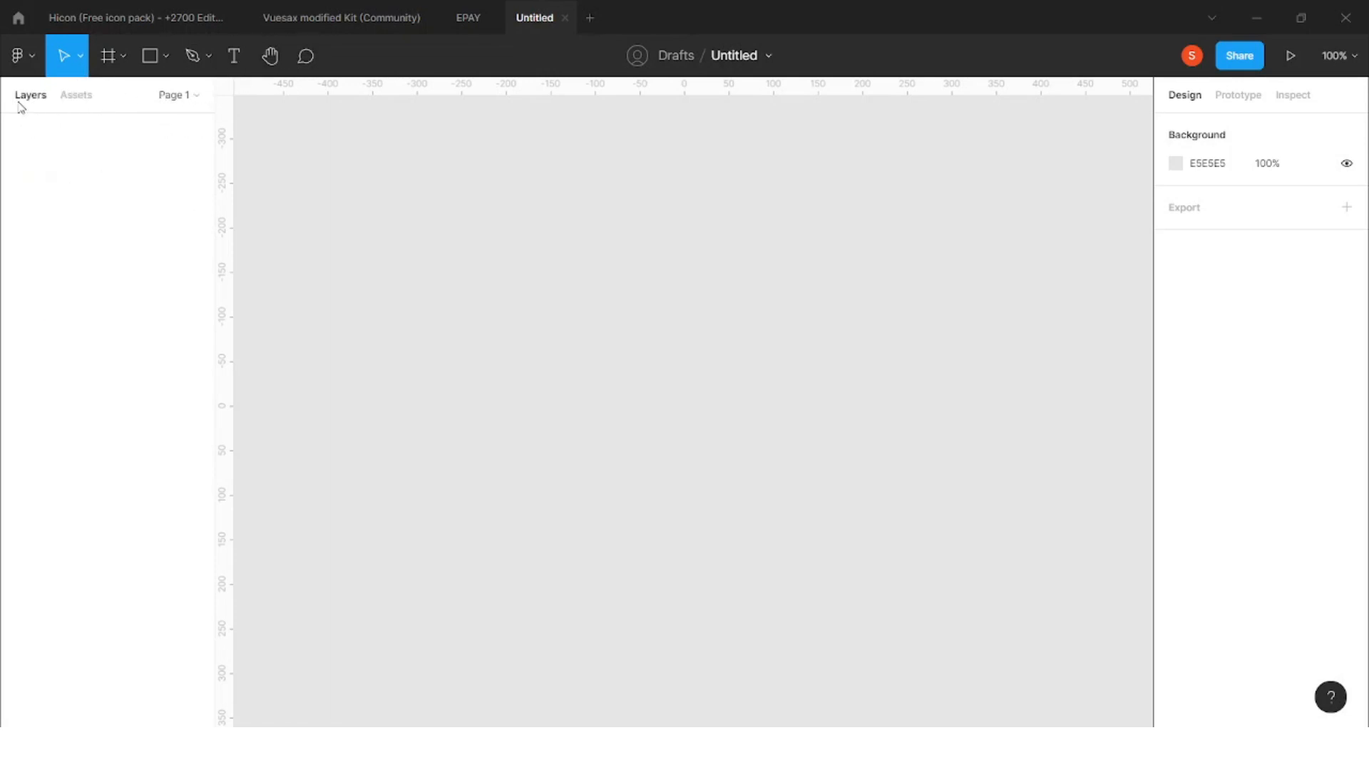
{"action": "left_click", "coordinate": [175, 101]}
Rename the new file as "Course Training App UIUX Design"
{"action": "left_click", "coordinate": [748, 55]}
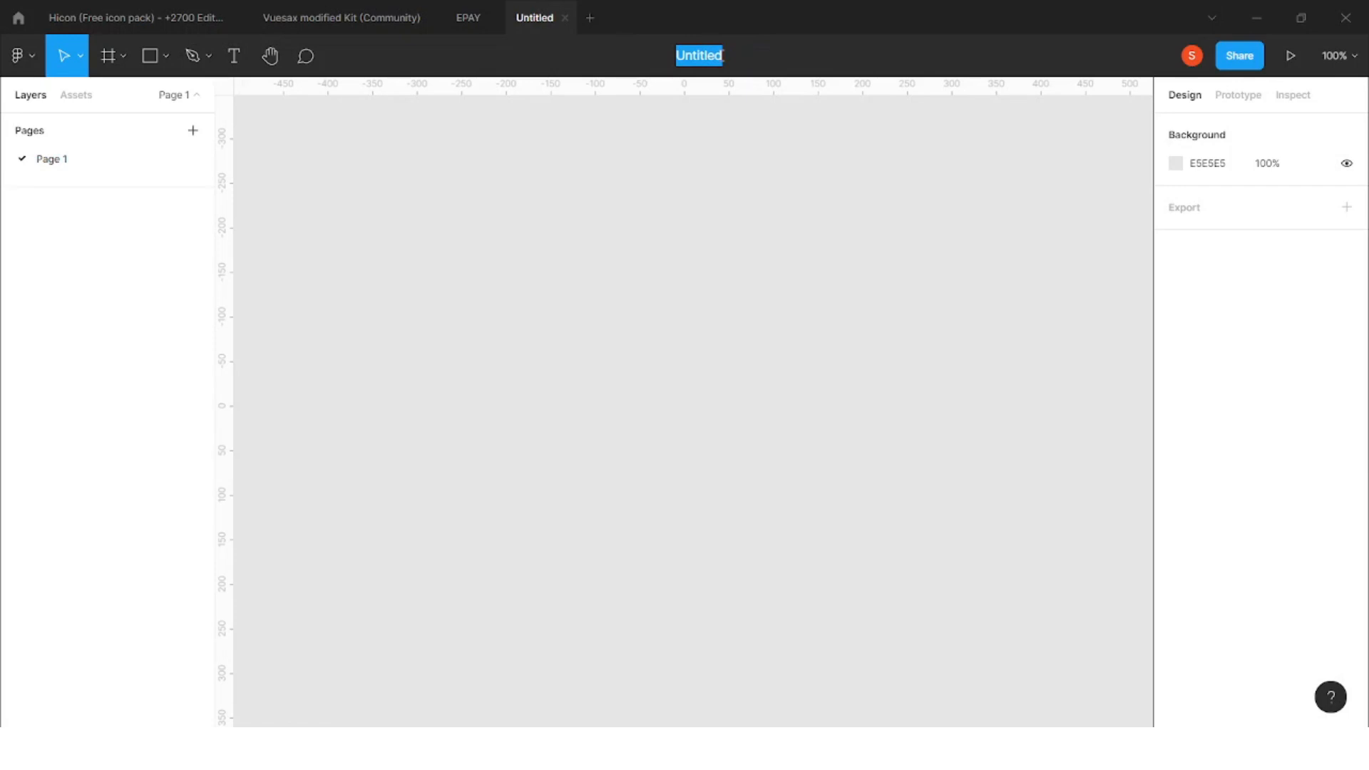
{"action": "type", "text": "cou"}
{"action": "key", "text": "BackSpace"}
{"action": "key", "text": "BackSpace"}
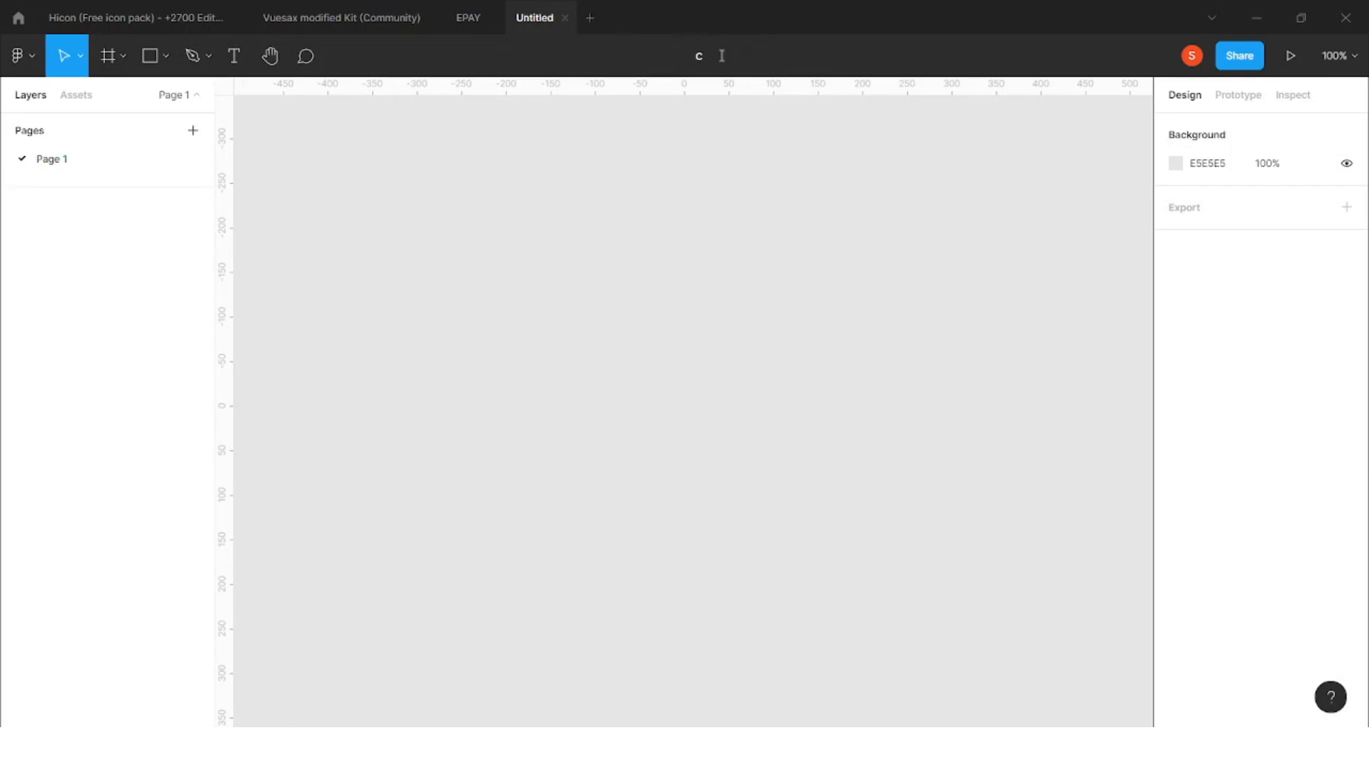
{"action": "type", "text": "Course Training App UIUX"}
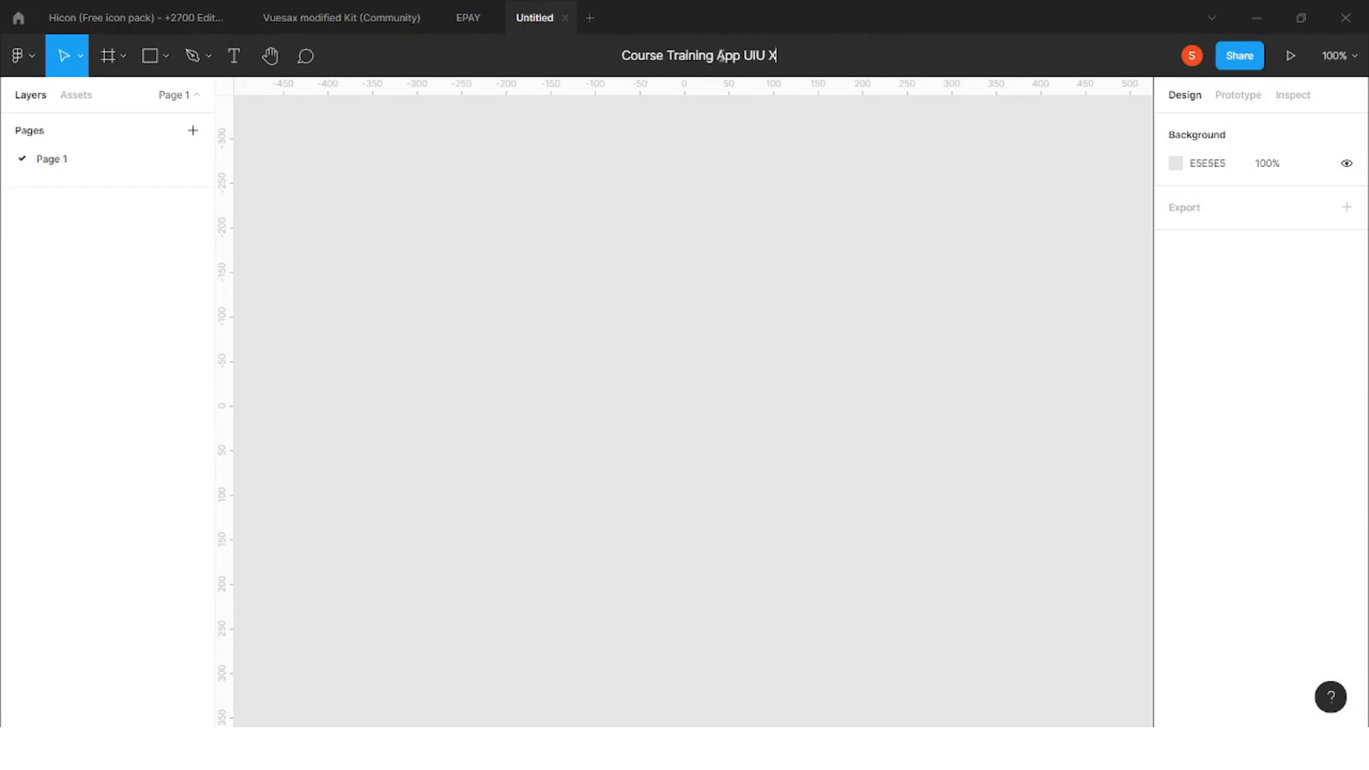
{"action": "type", "text": " Design"}
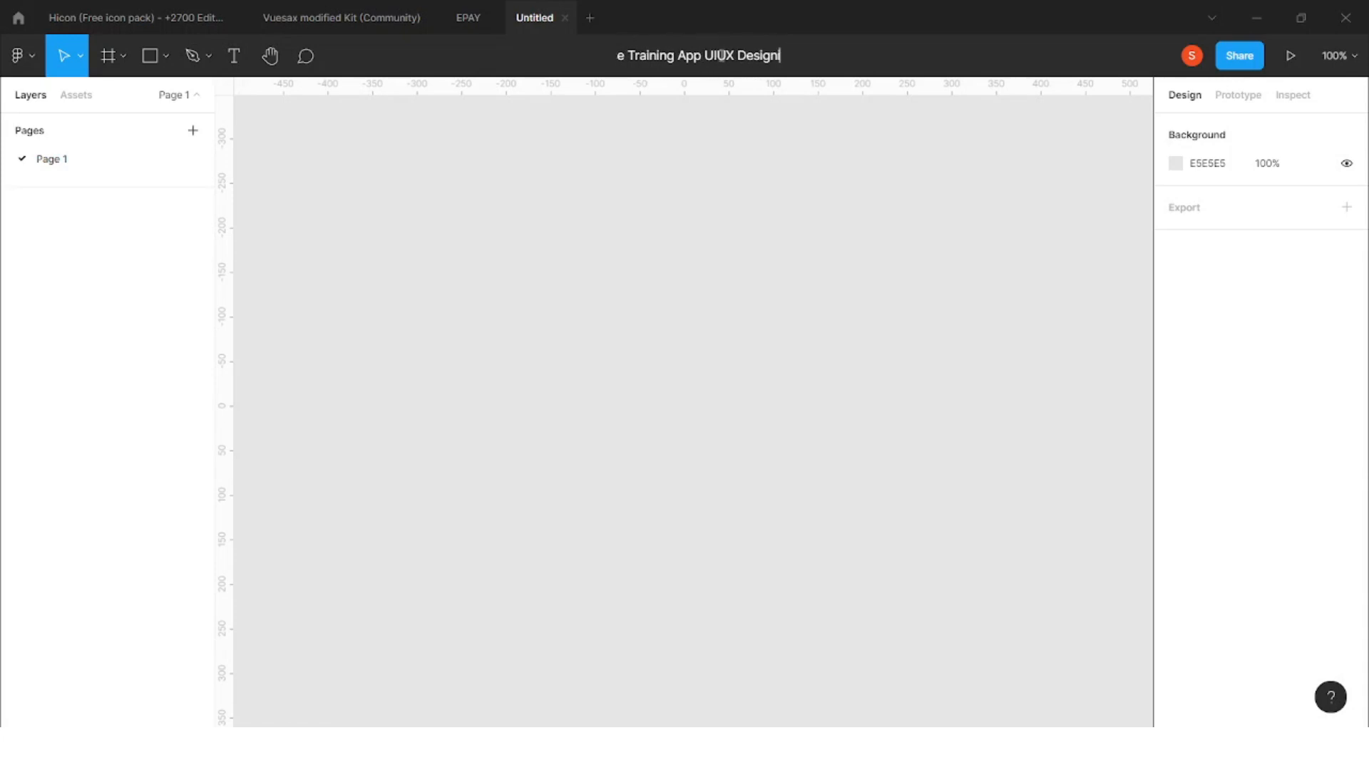
{"action": "key", "text": "Return"}
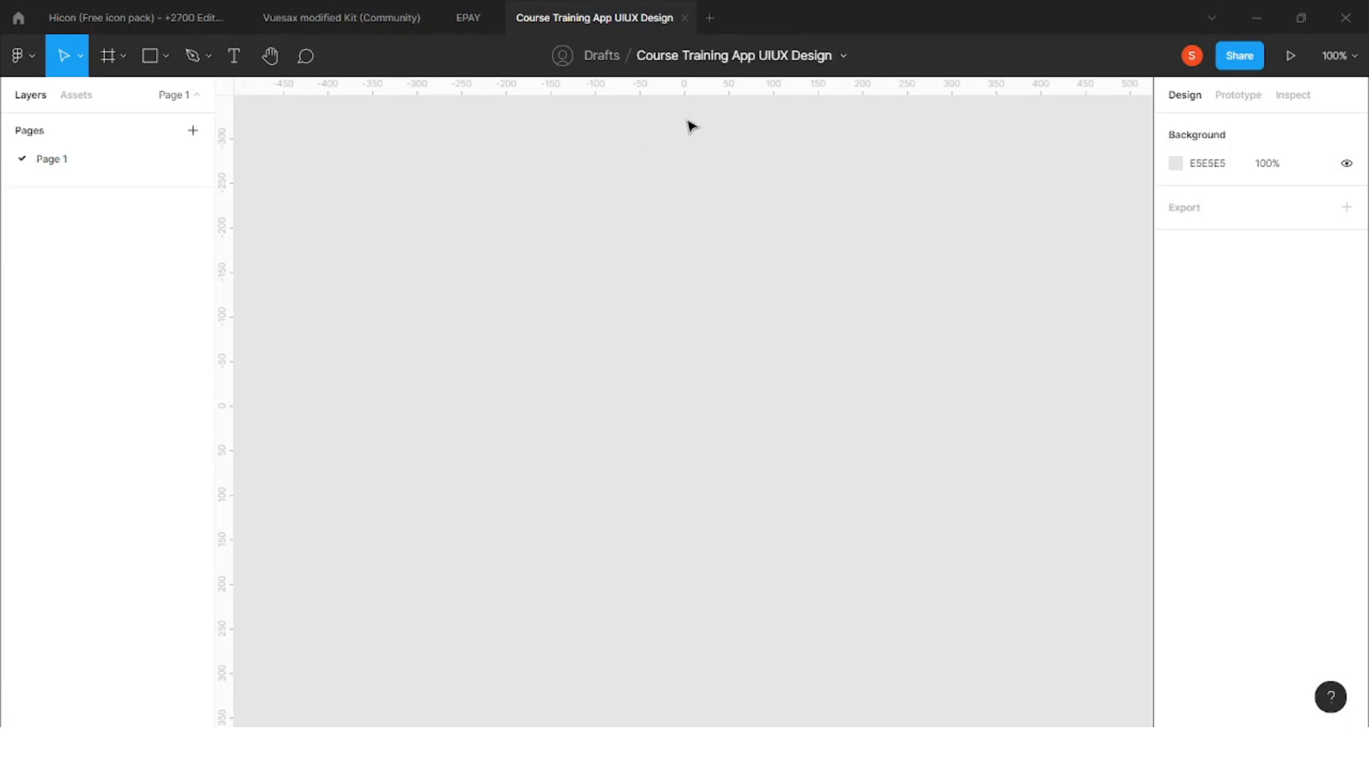
Review the teams and projects the file could be moved to, and the canvas zoom and view options
{"action": "left_click", "coordinate": [589, 62]}
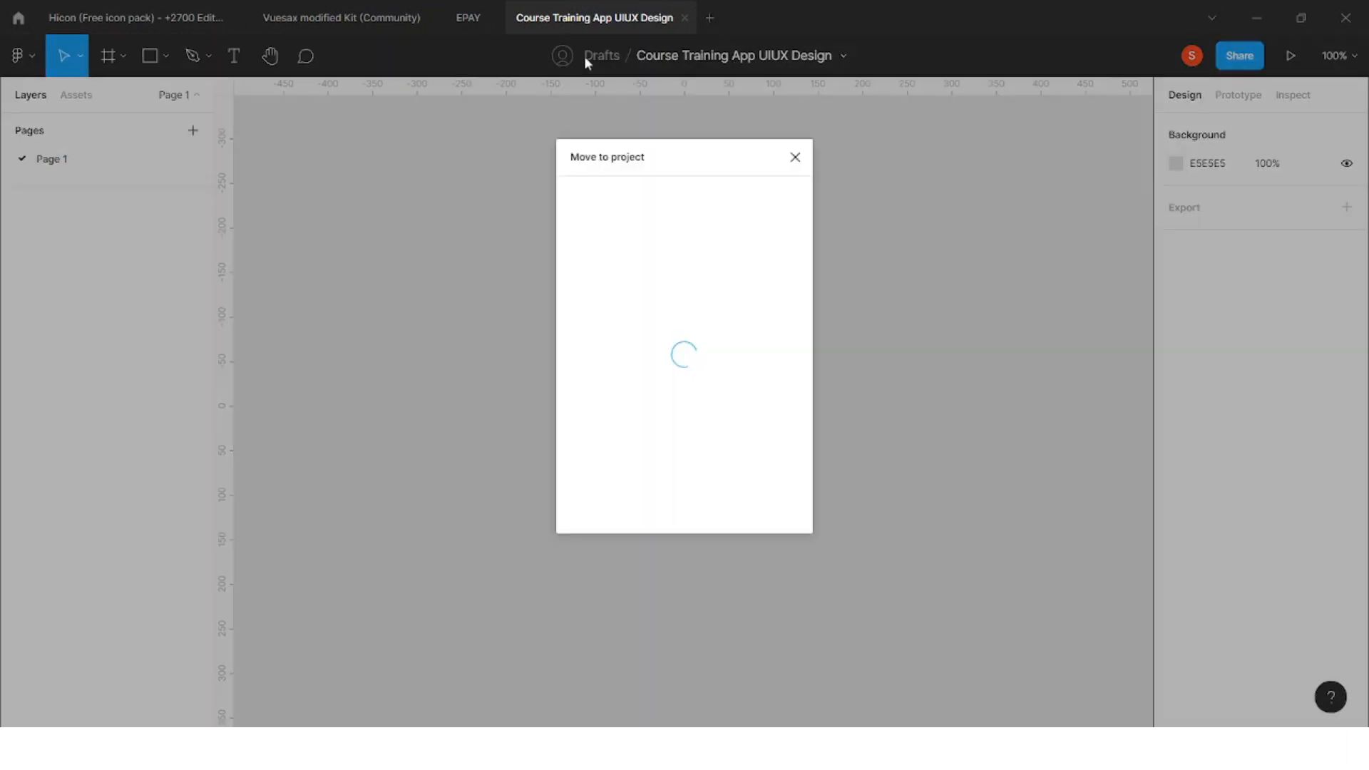
{"action": "scroll", "coordinate": [715, 415], "scroll_direction": "down", "scroll_amount": 5}
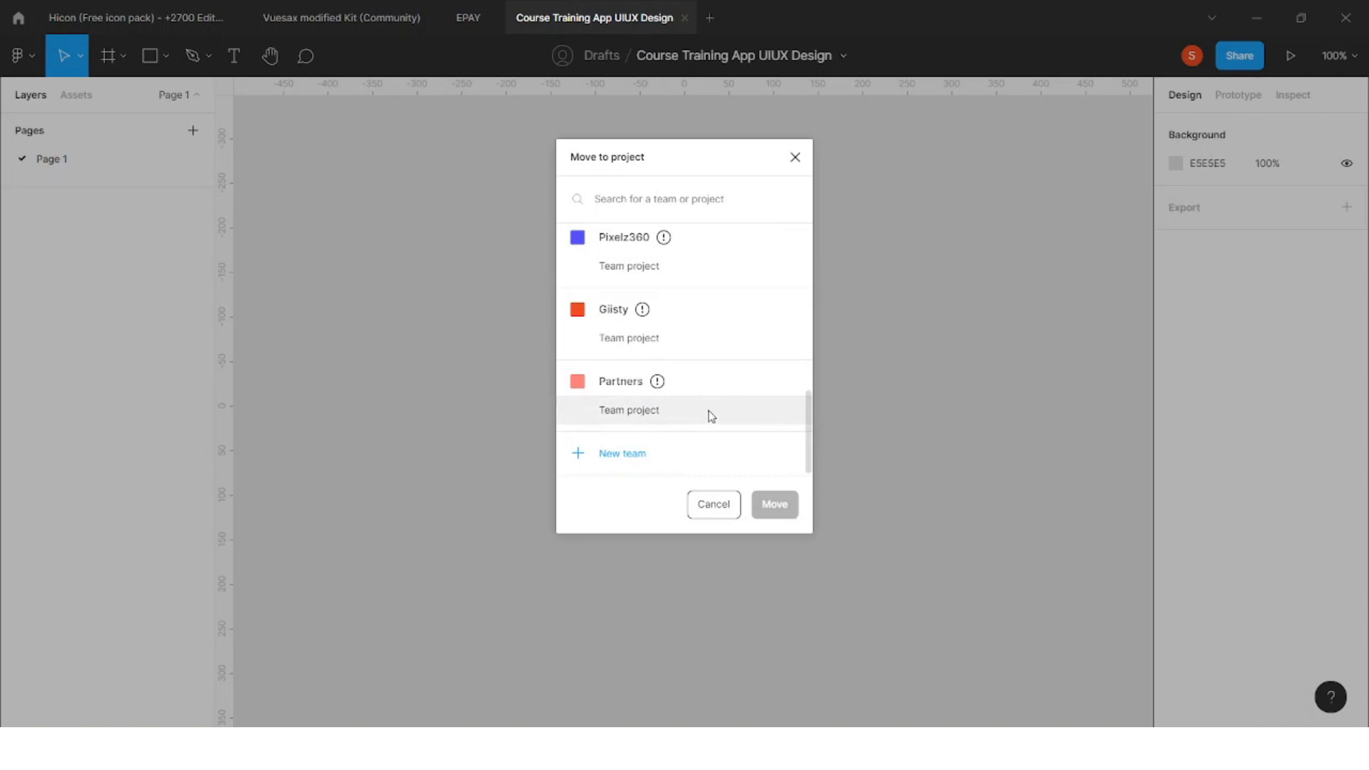
{"action": "scroll", "coordinate": [639, 462], "scroll_direction": "up", "scroll_amount": 3}
{"action": "scroll", "coordinate": [640, 462], "scroll_direction": "up", "scroll_amount": 3}
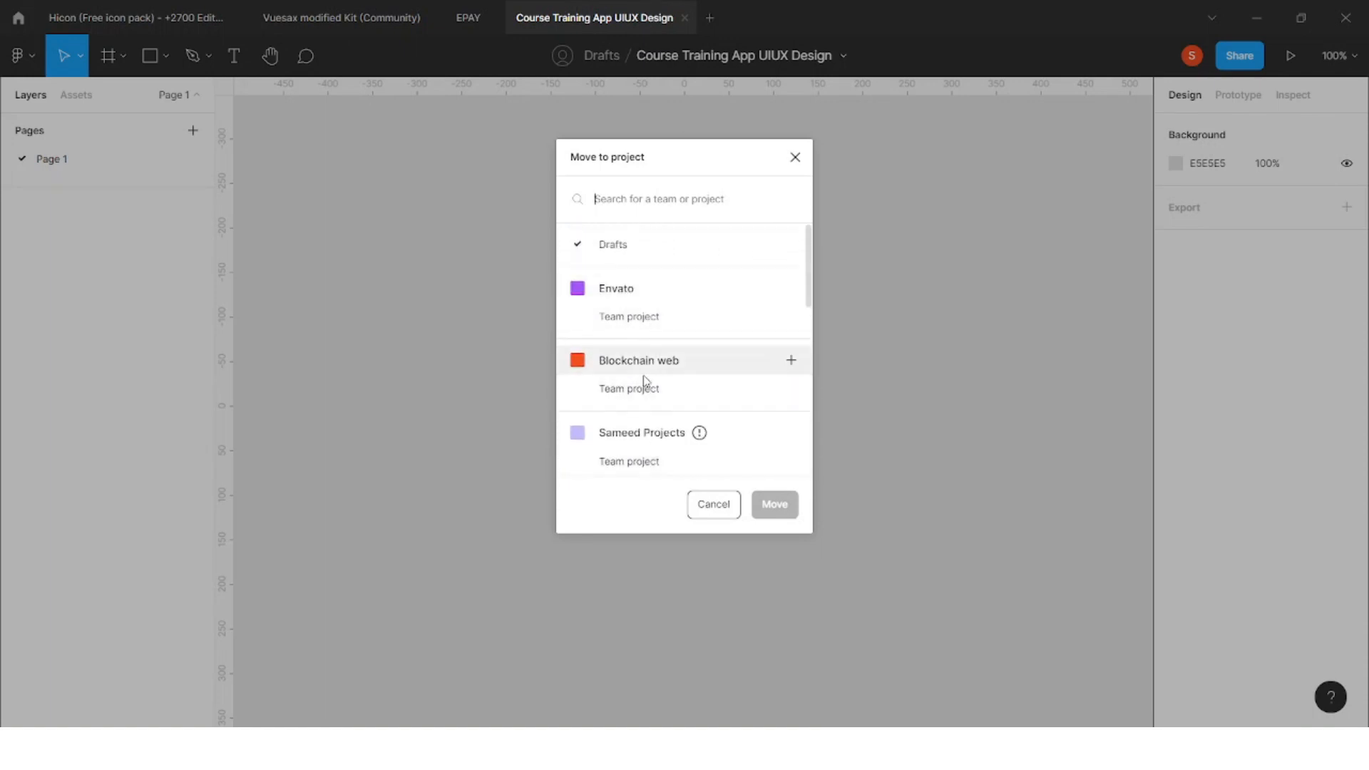
{"action": "scroll", "coordinate": [641, 378], "scroll_direction": "down", "scroll_amount": 1}
{"action": "scroll", "coordinate": [642, 311], "scroll_direction": "down", "scroll_amount": 5}
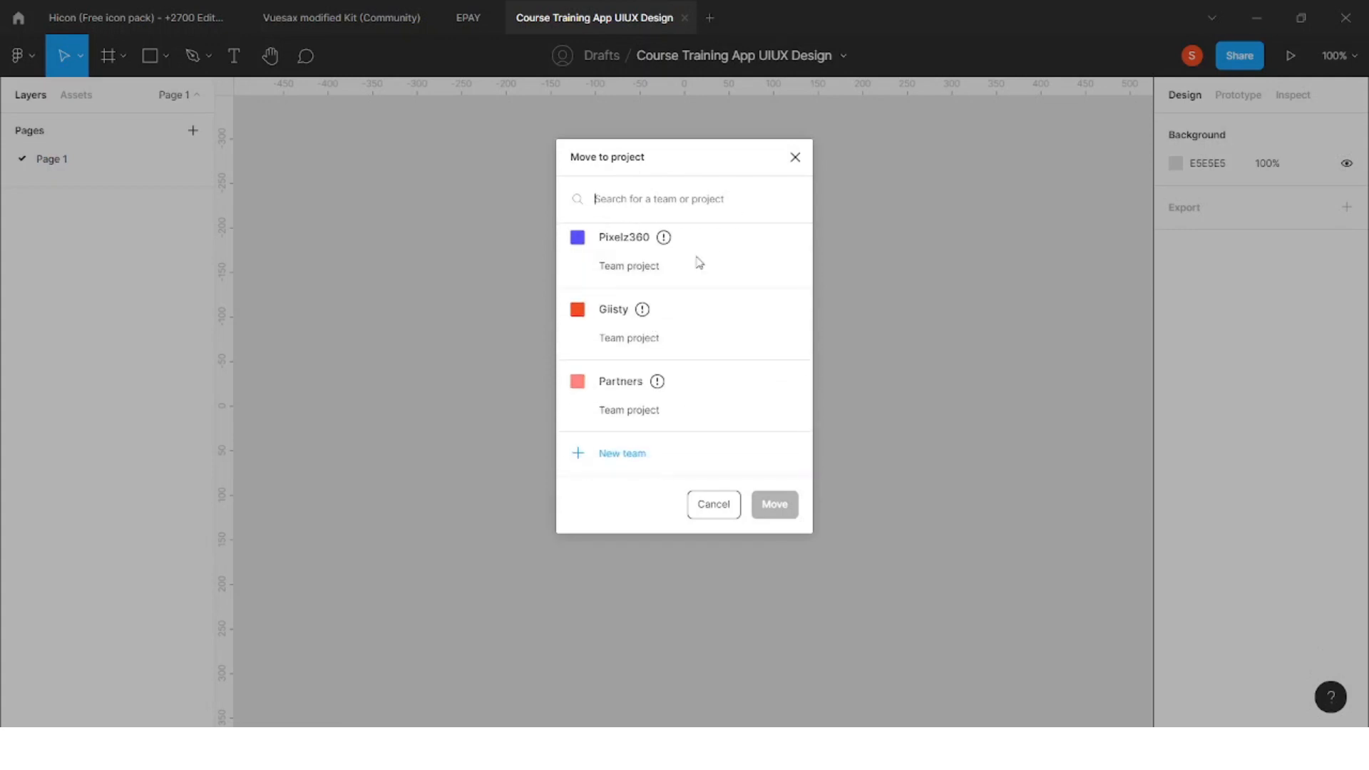
{"action": "left_click", "coordinate": [795, 157]}
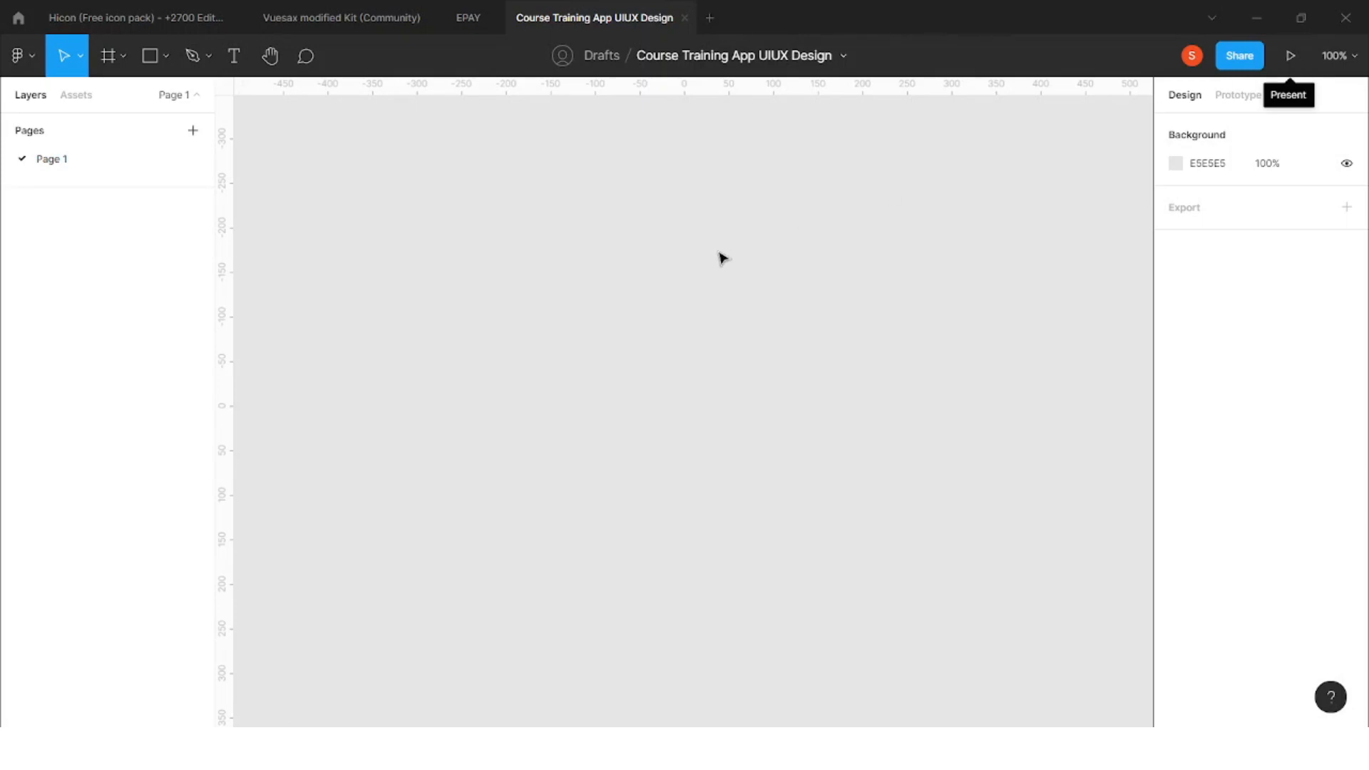
{"action": "left_click", "coordinate": [1353, 58]}
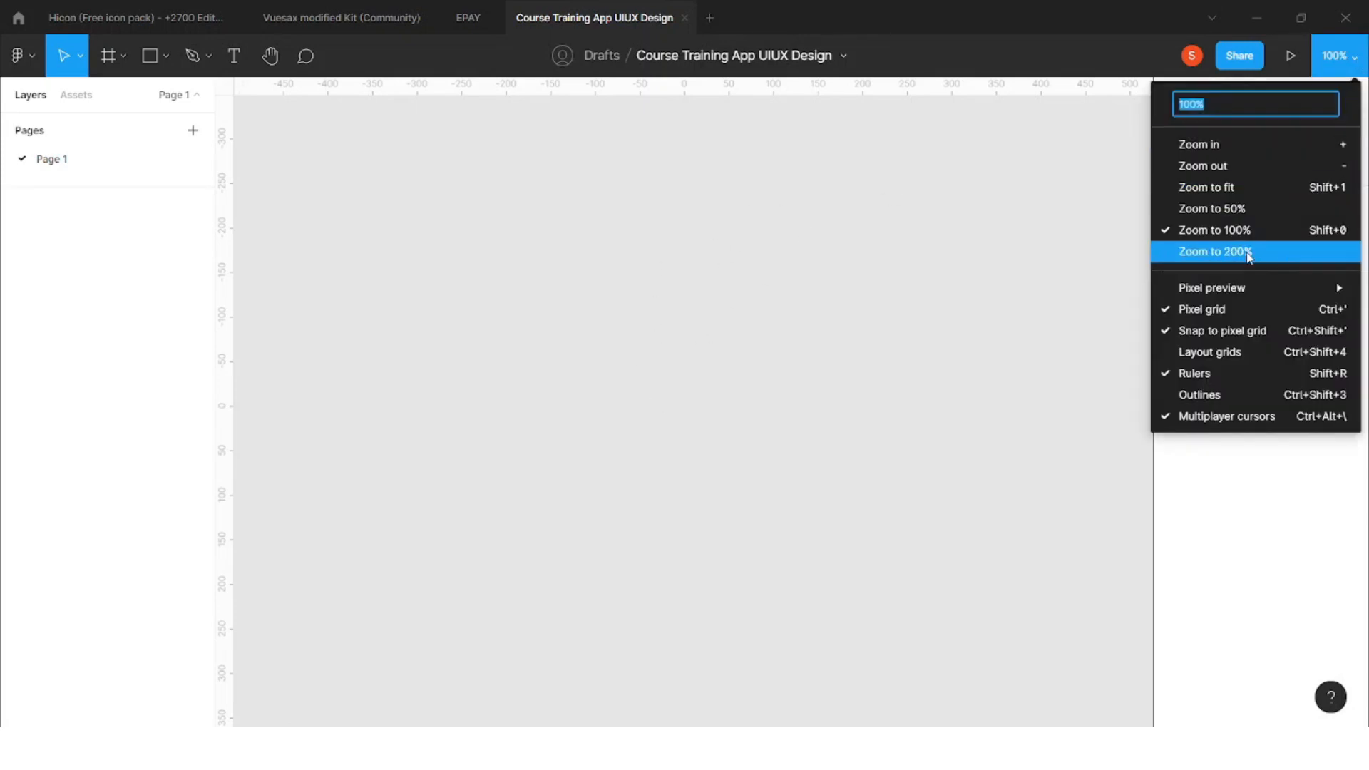
{"action": "left_click", "coordinate": [1060, 335]}
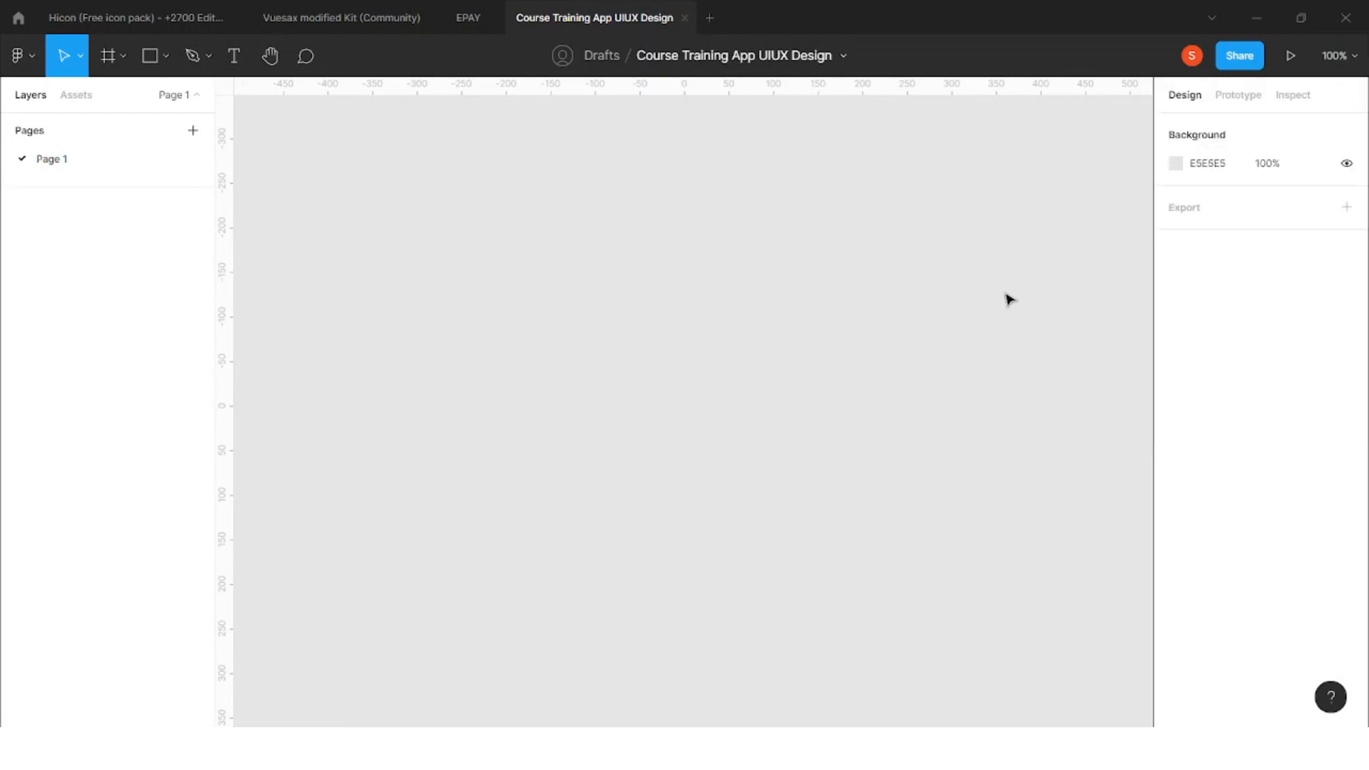
Examine the splash, sign-up, login, OTP and fingerprint screens in the EPAY file, then return to the new design file
{"action": "left_click", "coordinate": [468, 17]}
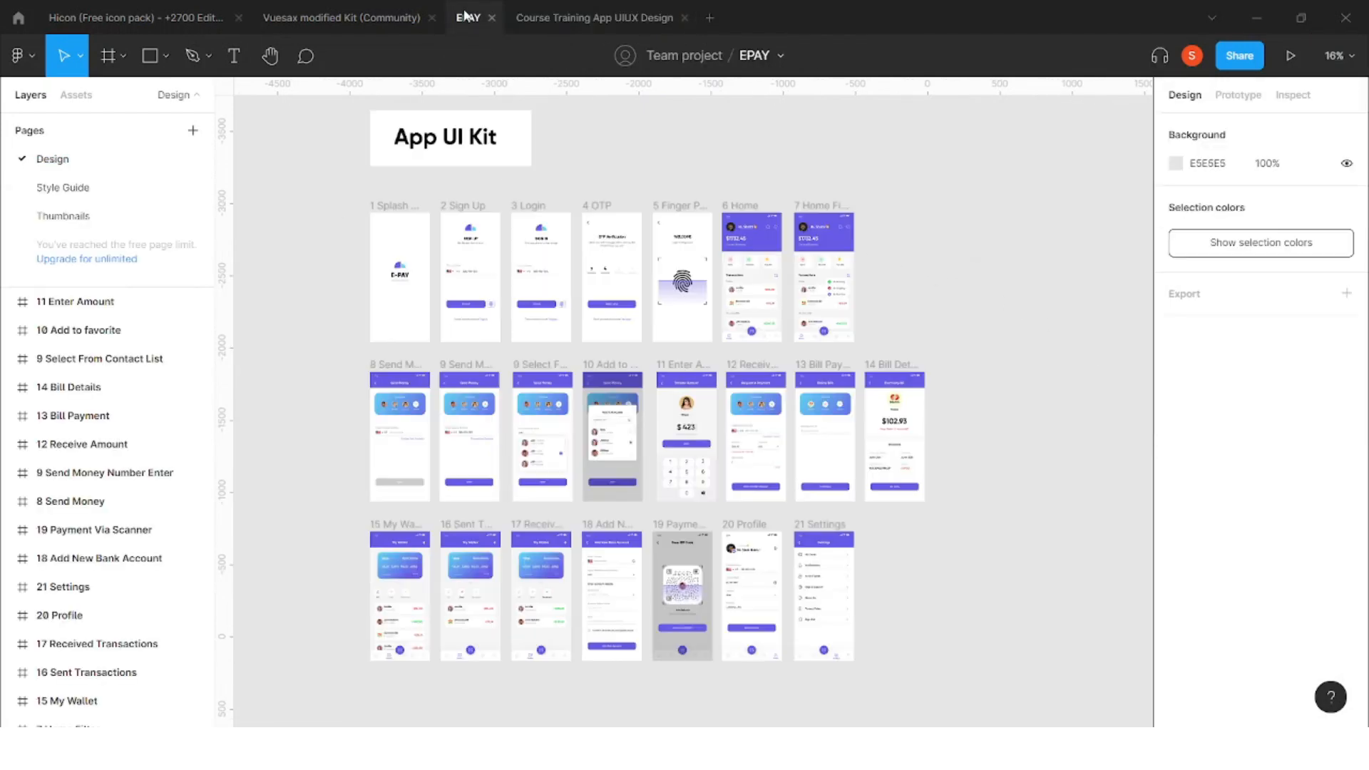
{"action": "scroll", "coordinate": [370, 240], "scroll_direction": "up", "scroll_amount": 3}
{"action": "scroll", "coordinate": [428, 196], "scroll_direction": "up", "scroll_amount": 2}
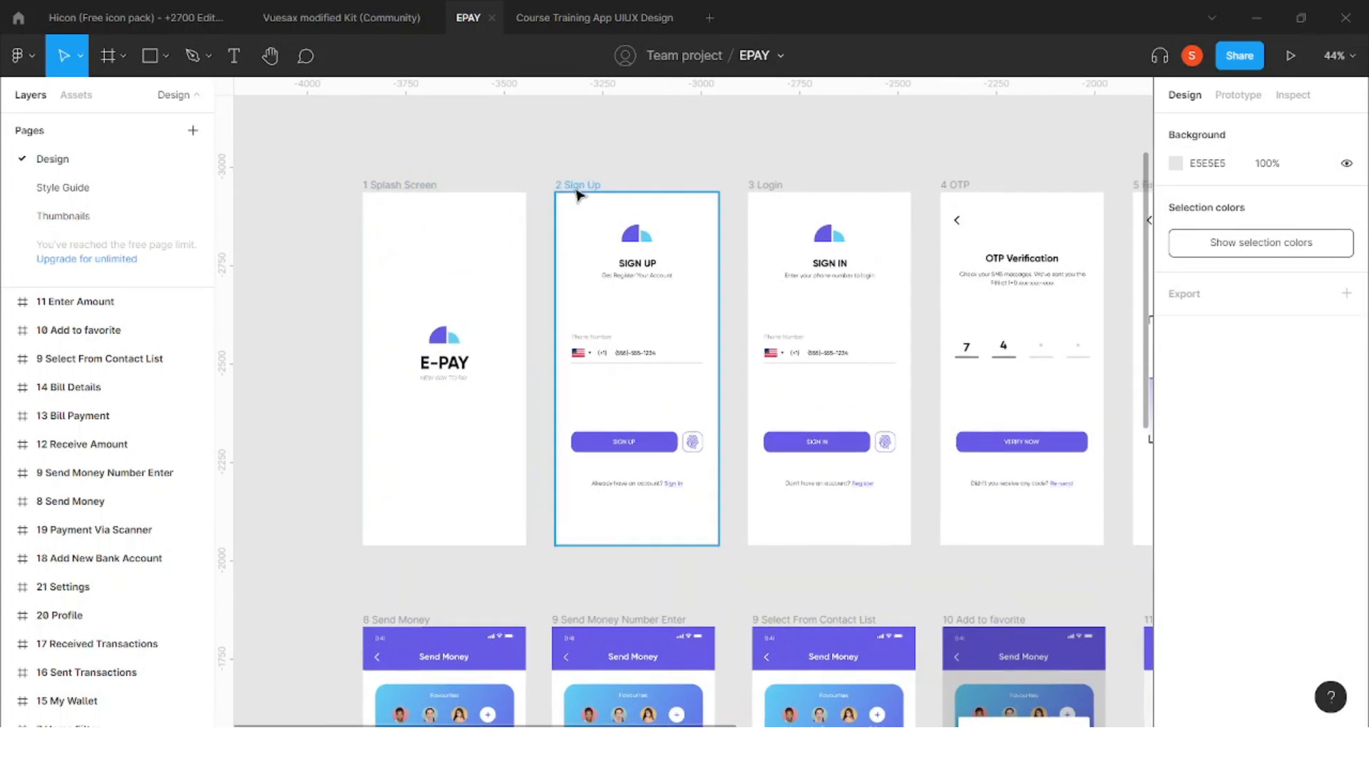
{"action": "scroll", "coordinate": [599, 190], "scroll_direction": "up", "scroll_amount": 5}
{"action": "scroll", "coordinate": [443, 192], "scroll_direction": "down", "scroll_amount": 5}
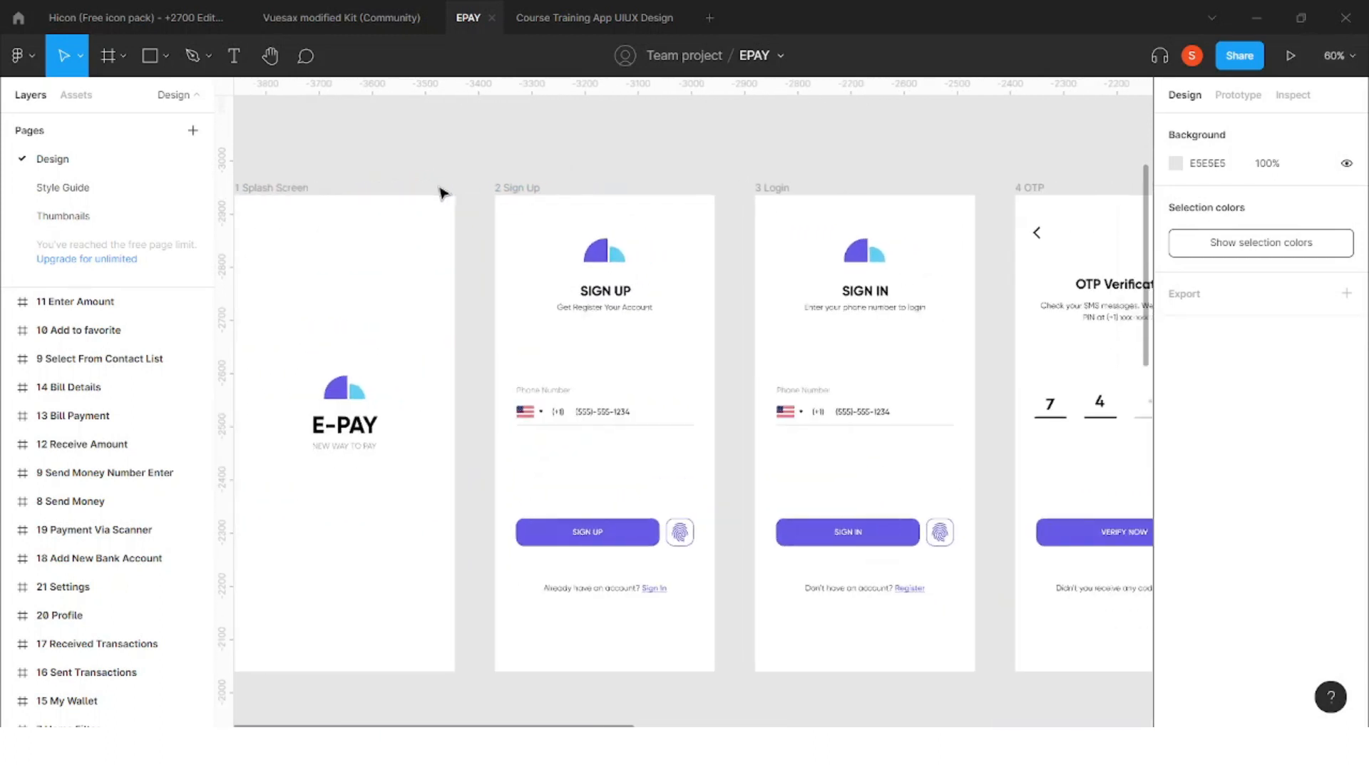
{"action": "scroll", "coordinate": [981, 214], "scroll_direction": "up", "scroll_amount": 3}
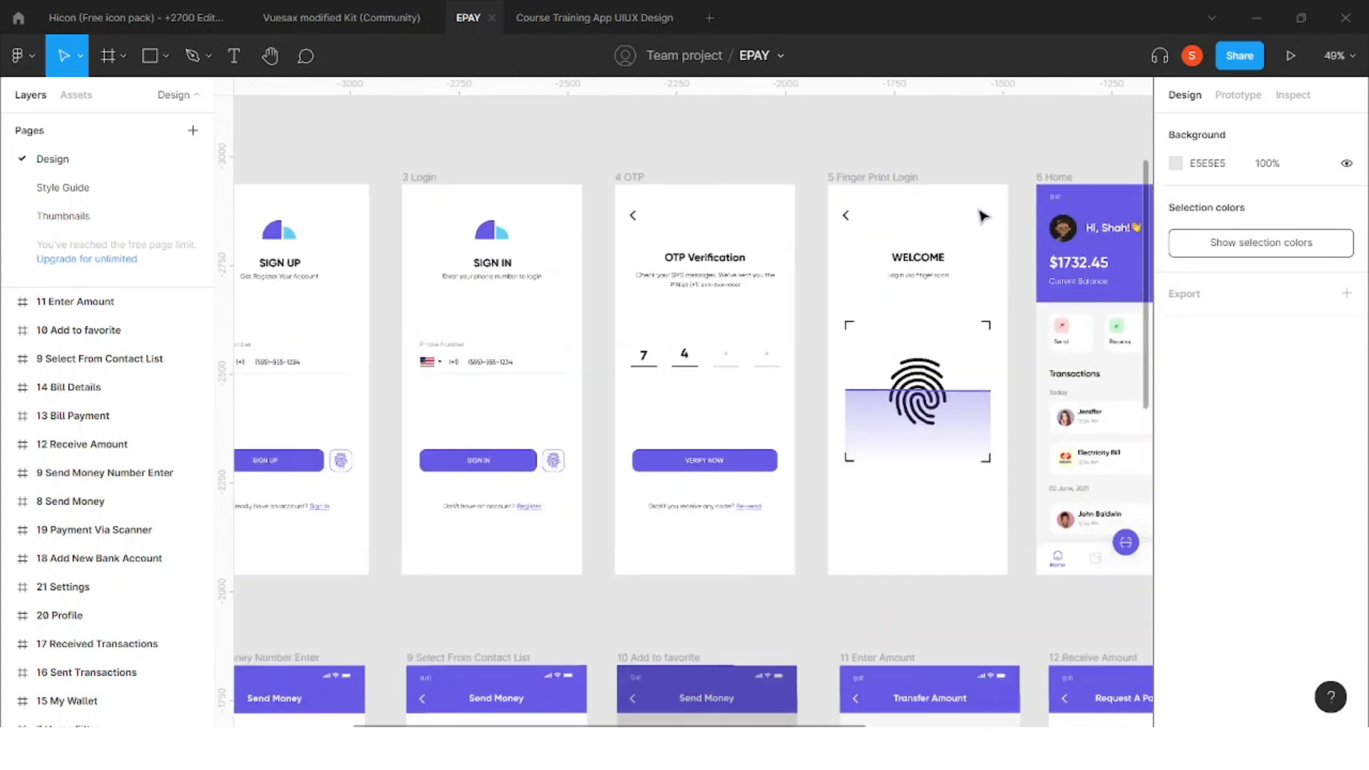
{"action": "scroll", "coordinate": [977, 212], "scroll_direction": "down", "scroll_amount": 3}
{"action": "scroll", "coordinate": [977, 212], "scroll_direction": "up", "scroll_amount": 2}
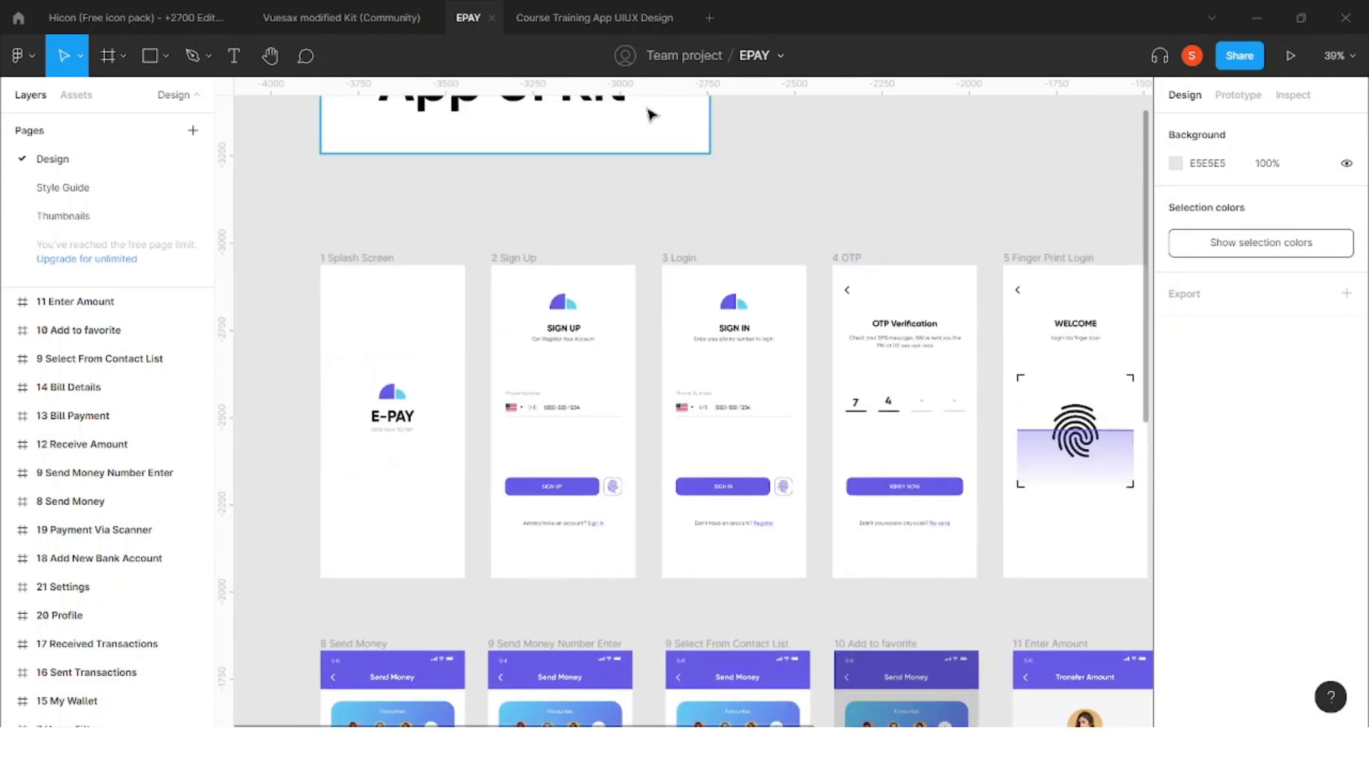
{"action": "left_click", "coordinate": [592, 19]}
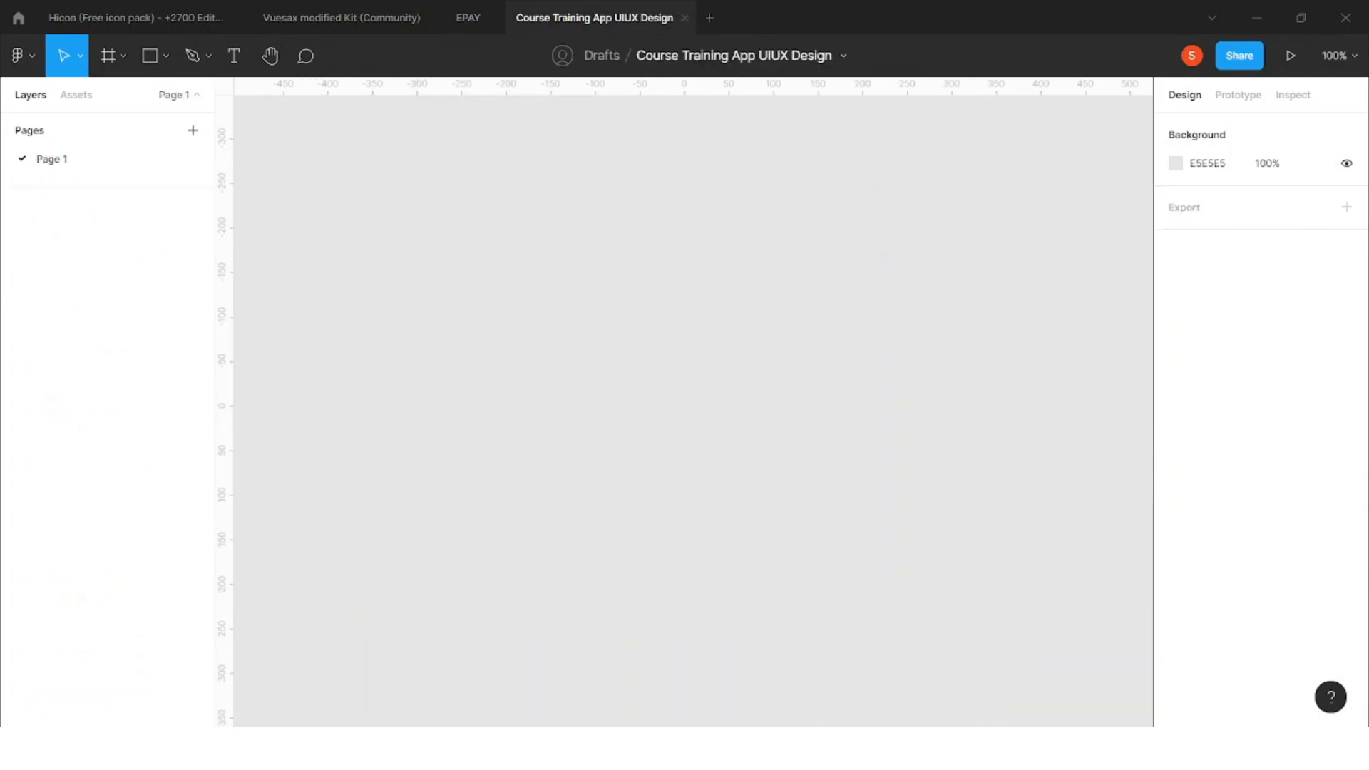
Examine the Home and Home Filter screens in the EPAY file and compare them with the login screens
{"action": "left_click", "coordinate": [470, 18]}
{"action": "scroll", "coordinate": [684, 399], "scroll_direction": "down", "scroll_amount": 2}
{"action": "scroll", "coordinate": [685, 399], "scroll_direction": "right", "scroll_amount": 2}
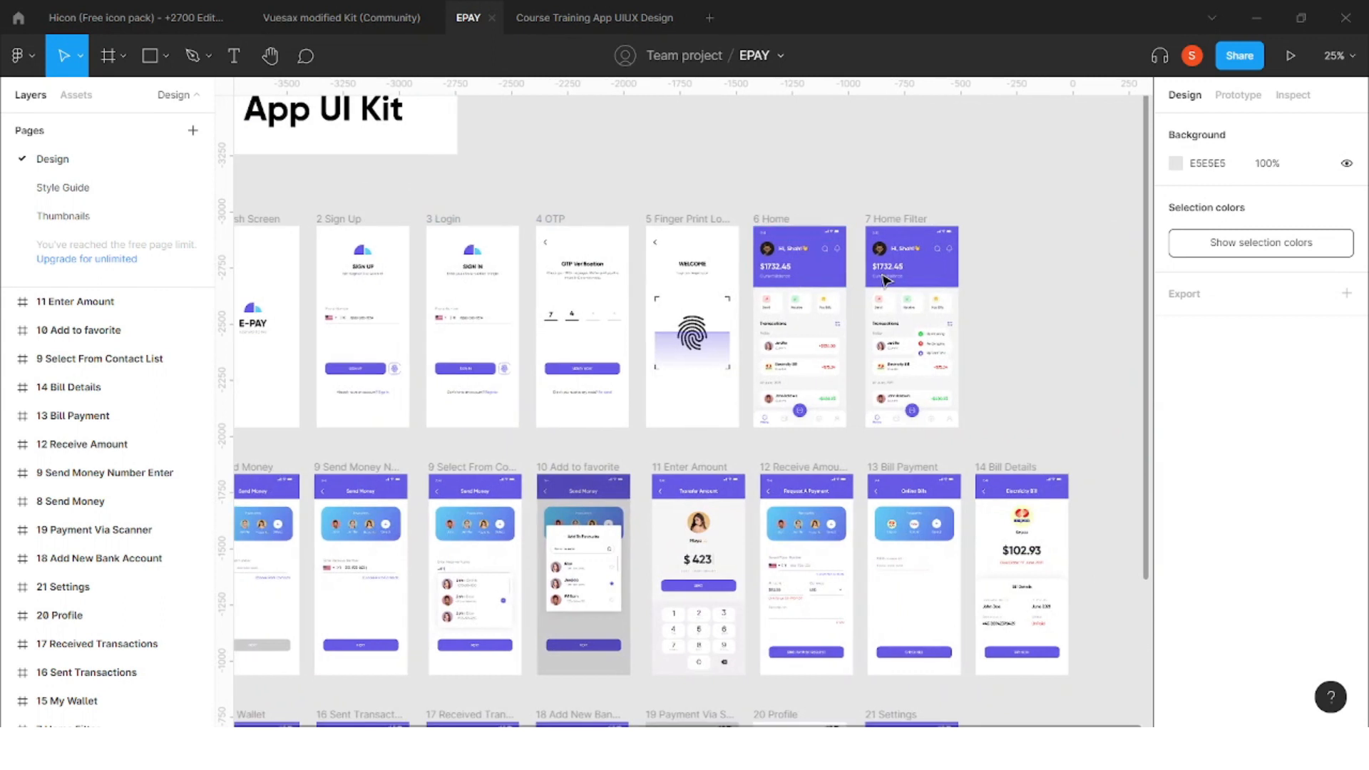
{"action": "scroll", "coordinate": [939, 277], "scroll_direction": "up", "scroll_amount": 3}
{"action": "scroll", "coordinate": [940, 277], "scroll_direction": "up", "scroll_amount": 2}
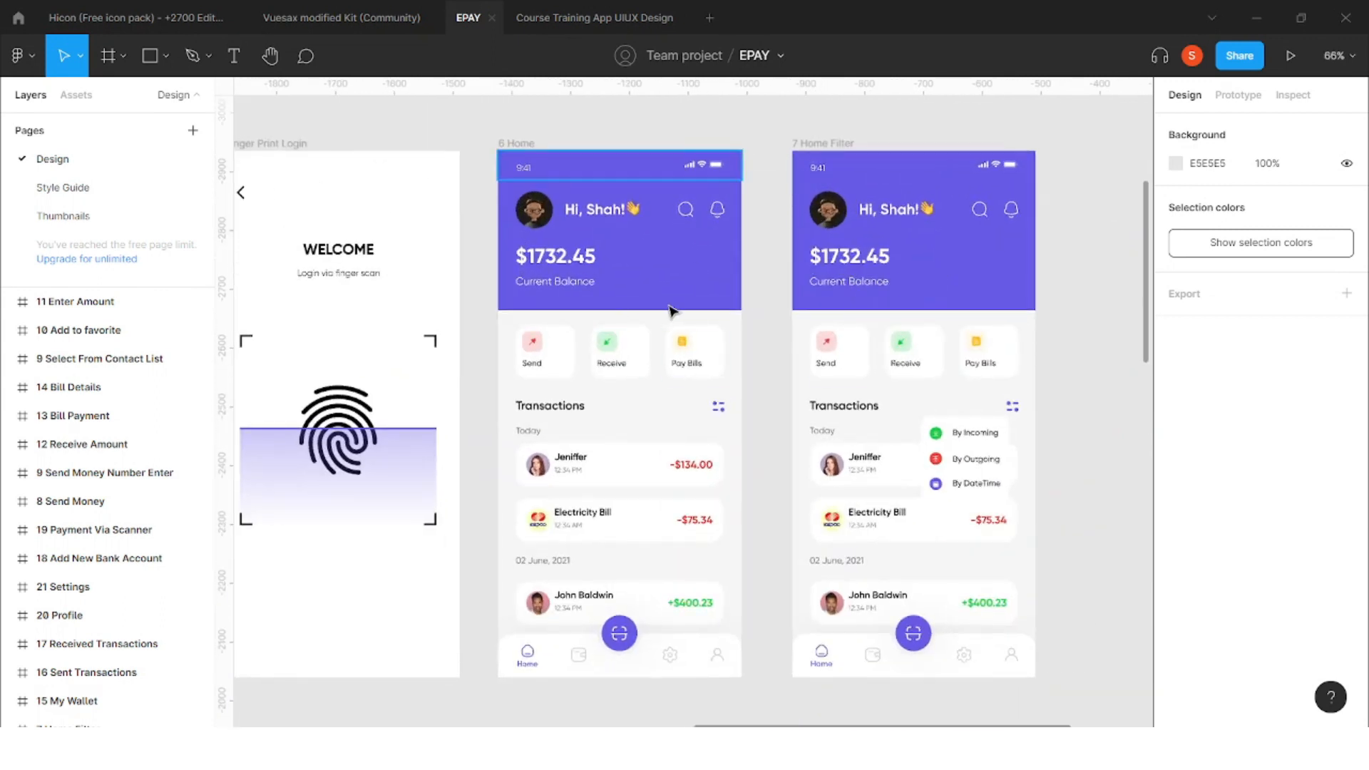
{"action": "scroll", "coordinate": [645, 281], "scroll_direction": "left", "scroll_amount": 2}
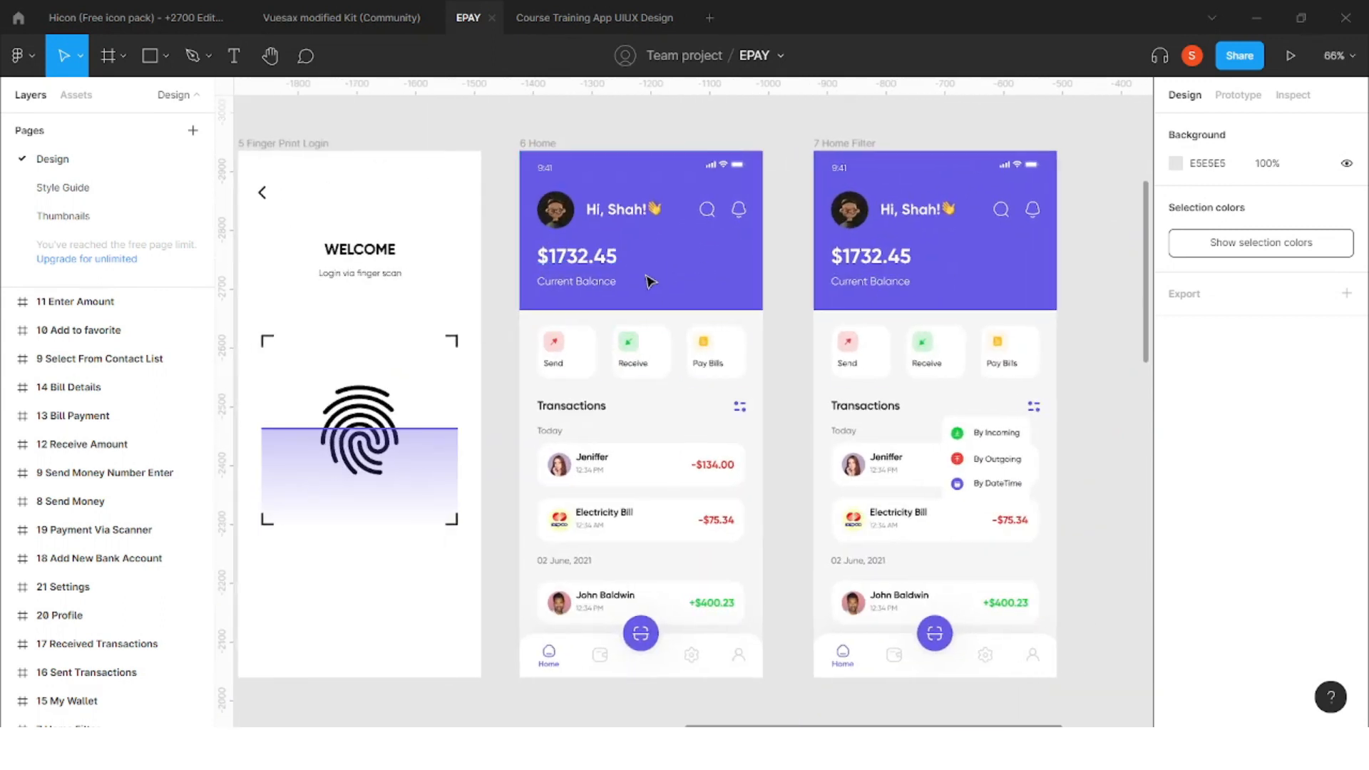
{"action": "scroll", "coordinate": [813, 306], "scroll_direction": "down", "scroll_amount": 2}
{"action": "scroll", "coordinate": [553, 388], "scroll_direction": "left", "scroll_amount": 5}
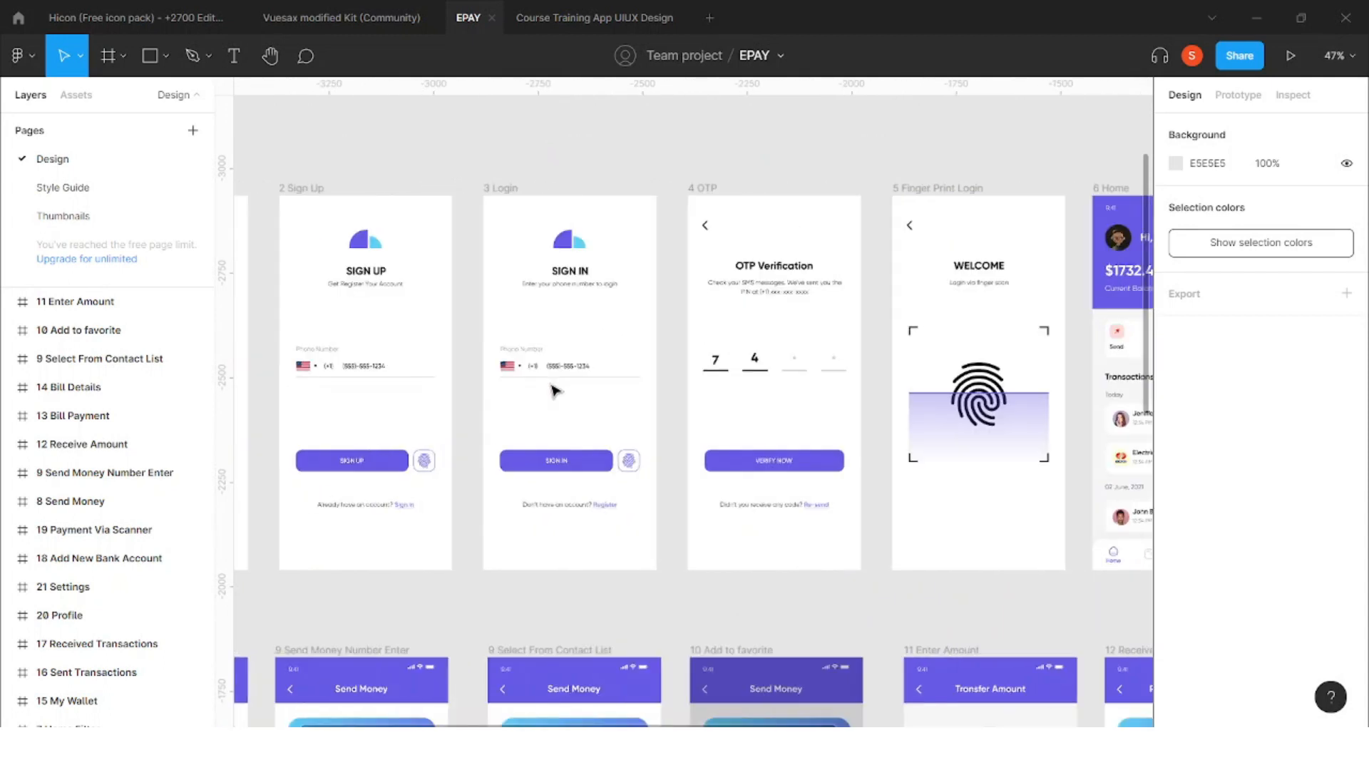
{"action": "scroll", "coordinate": [607, 366], "scroll_direction": "down", "scroll_amount": 2}
{"action": "scroll", "coordinate": [806, 345], "scroll_direction": "right", "scroll_amount": 4}
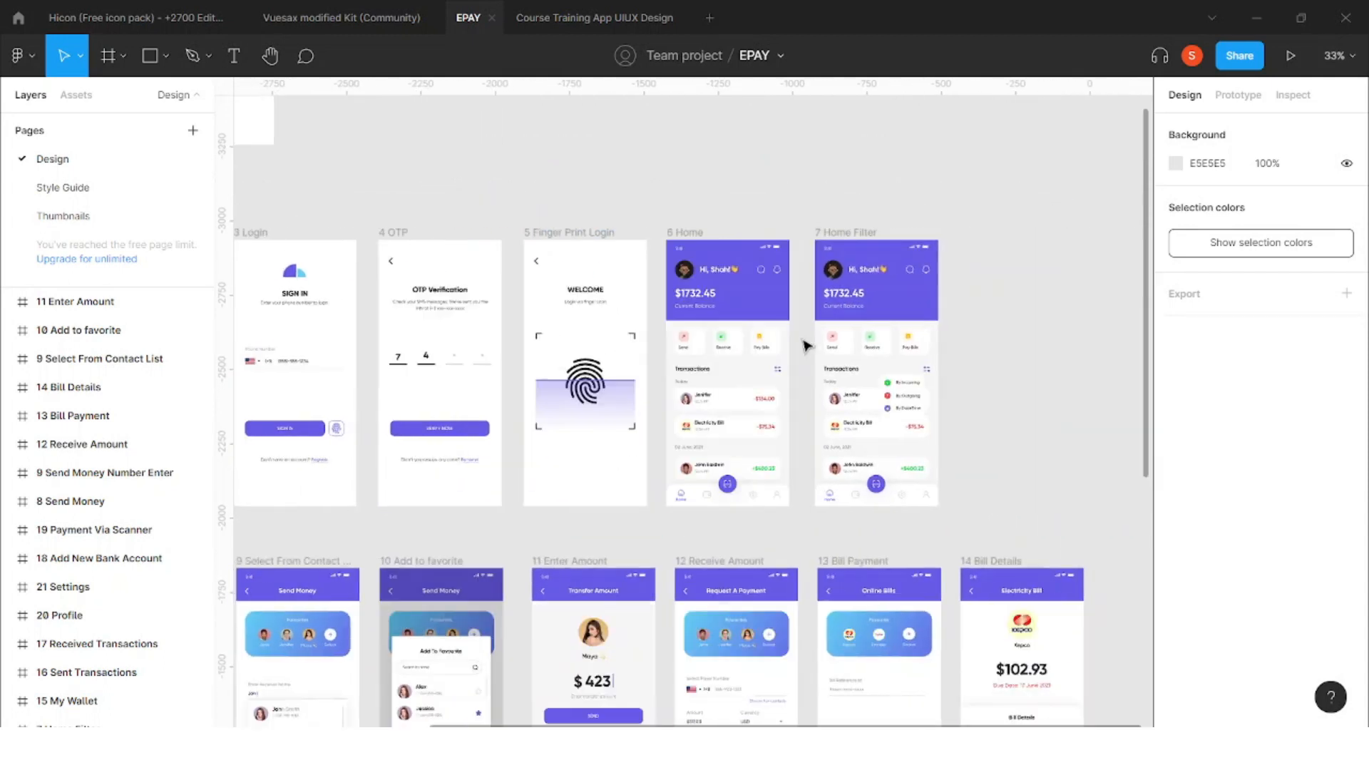
{"action": "left_click", "coordinate": [601, 21]}
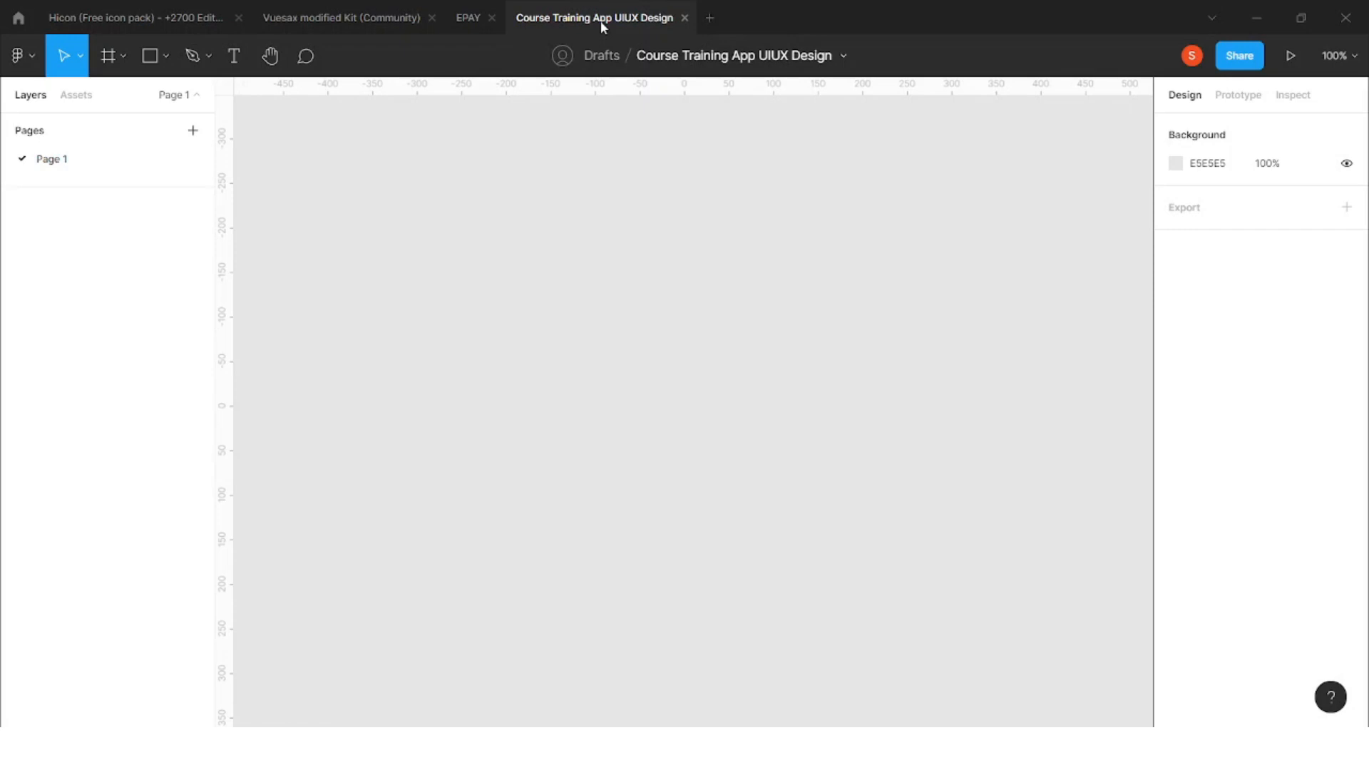
Go back to the EPAY file and look over the Splash Screen, Sign Up, Login and OTP frames as a group
{"action": "left_click", "coordinate": [476, 17]}
{"action": "scroll", "coordinate": [563, 303], "scroll_direction": "left", "scroll_amount": 5}
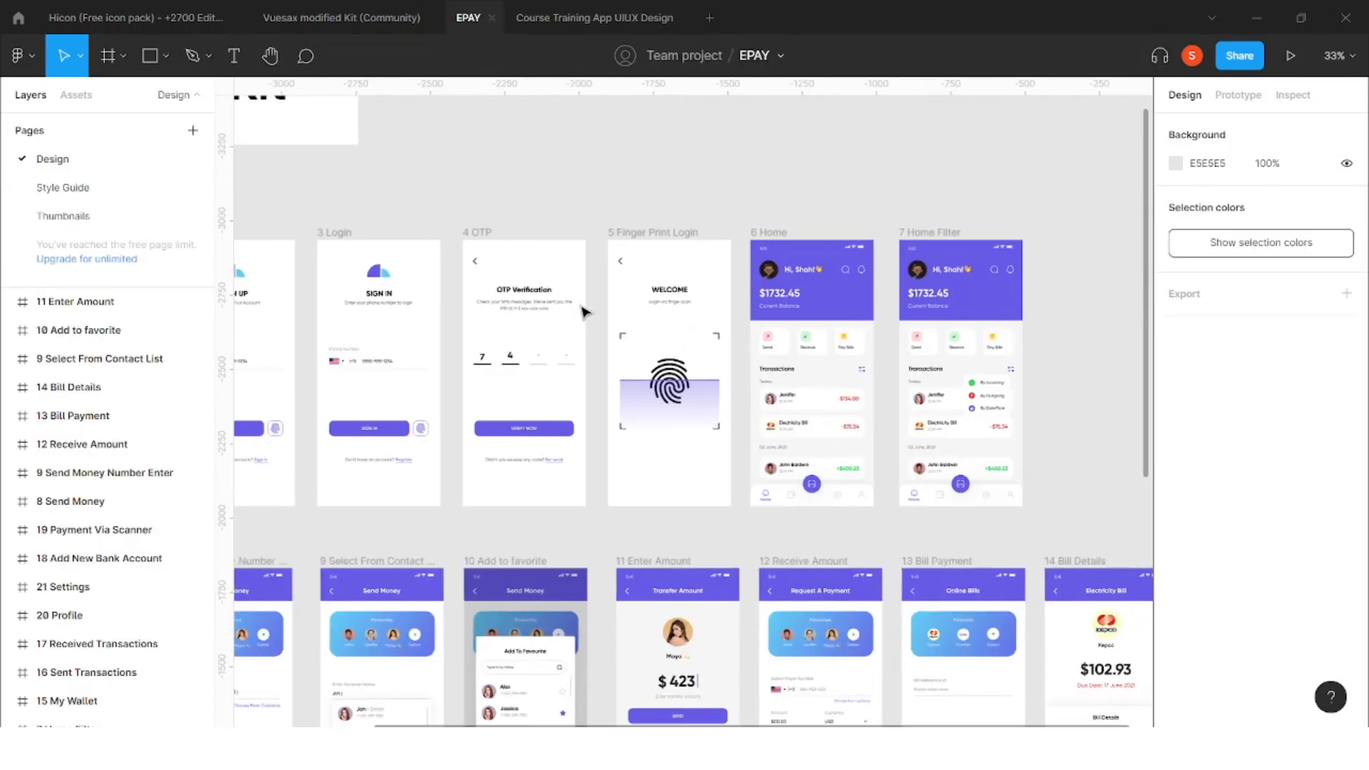
{"action": "scroll", "coordinate": [487, 308], "scroll_direction": "up", "scroll_amount": 2}
{"action": "scroll", "coordinate": [407, 299], "scroll_direction": "left", "scroll_amount": 3}
{"action": "scroll", "coordinate": [406, 299], "scroll_direction": "up", "scroll_amount": 1}
{"action": "left_click_drag", "start_coordinate": [309, 205], "coordinate": [1040, 517]}
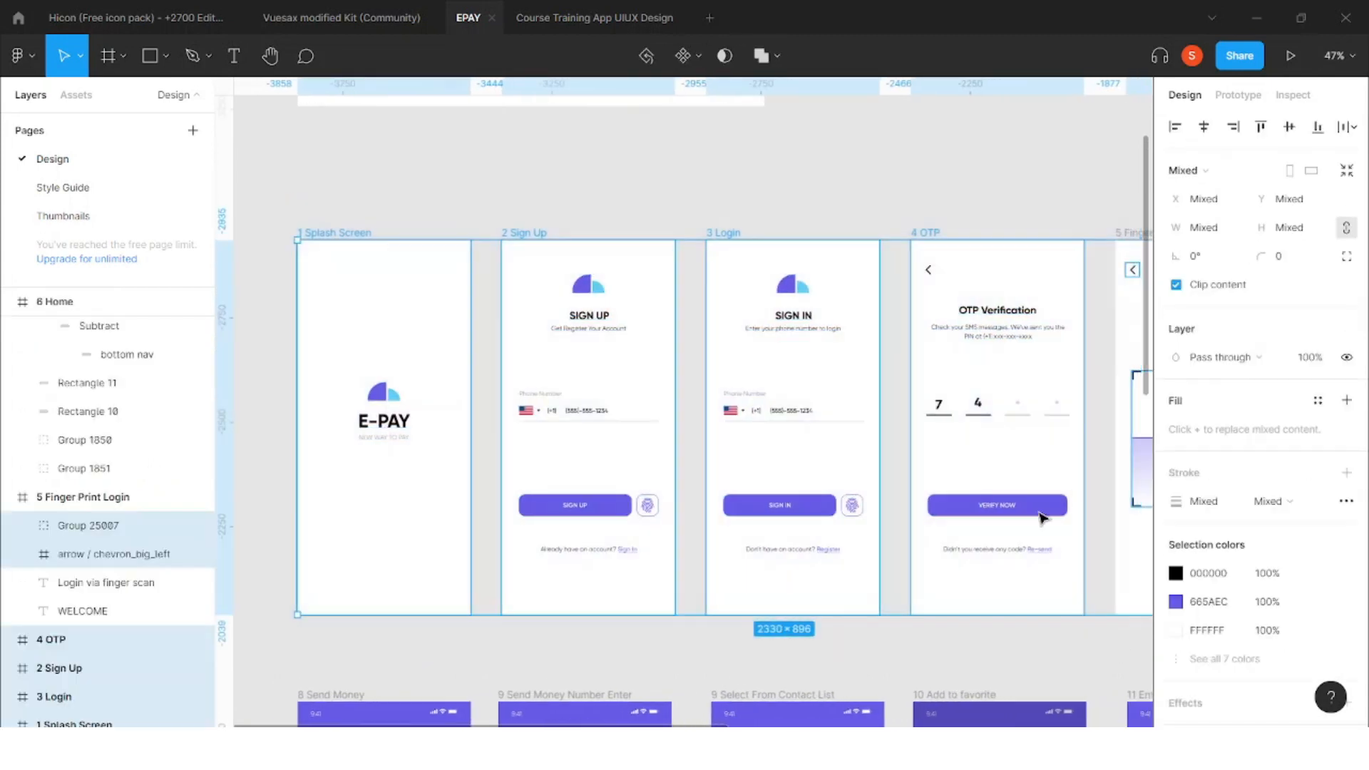
{"action": "left_click", "coordinate": [984, 171]}
Select the Splash Screen frame in the EPAY file to inspect its dimensions and colors
{"action": "scroll", "coordinate": [955, 181], "scroll_direction": "right", "scroll_amount": 2}
{"action": "scroll", "coordinate": [922, 196], "scroll_direction": "left", "scroll_amount": 1}
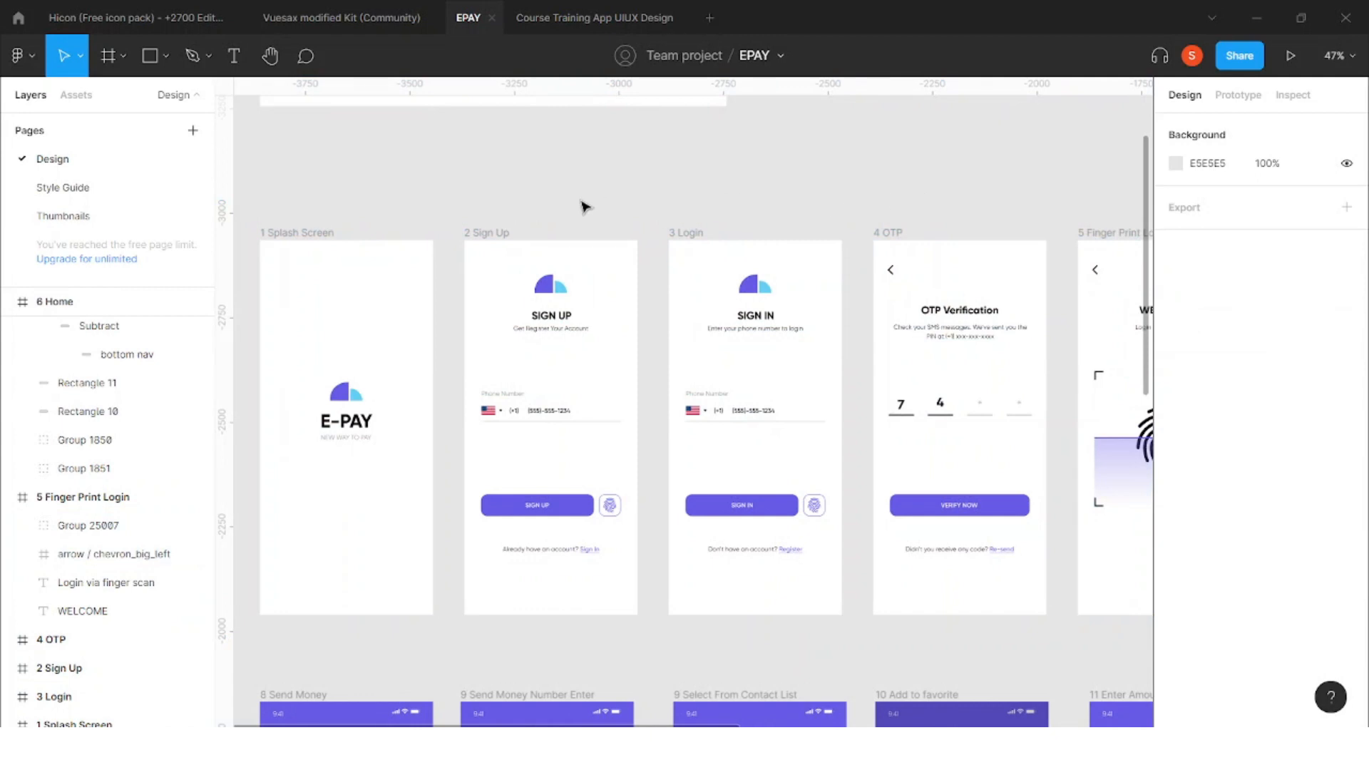
{"action": "scroll", "coordinate": [351, 479], "scroll_direction": "up", "scroll_amount": 3}
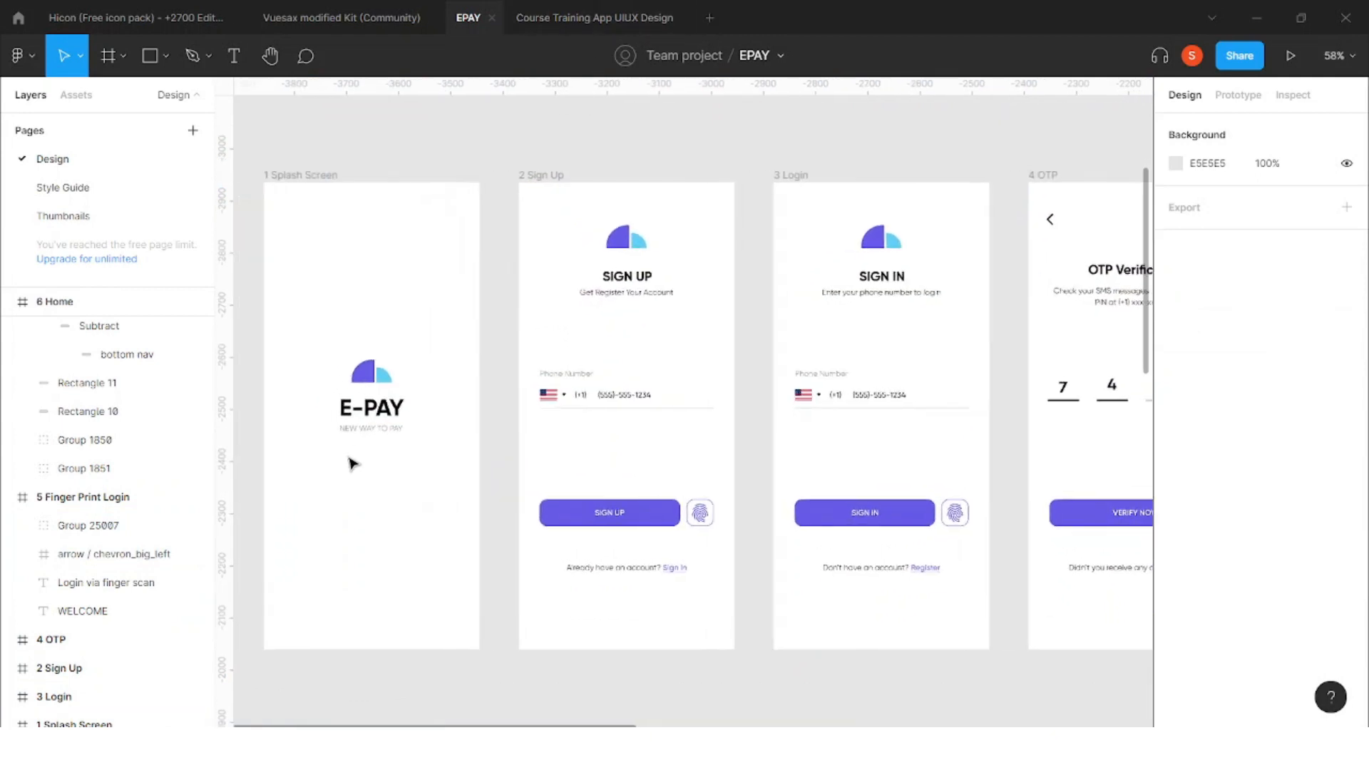
{"action": "left_click", "coordinate": [309, 177]}
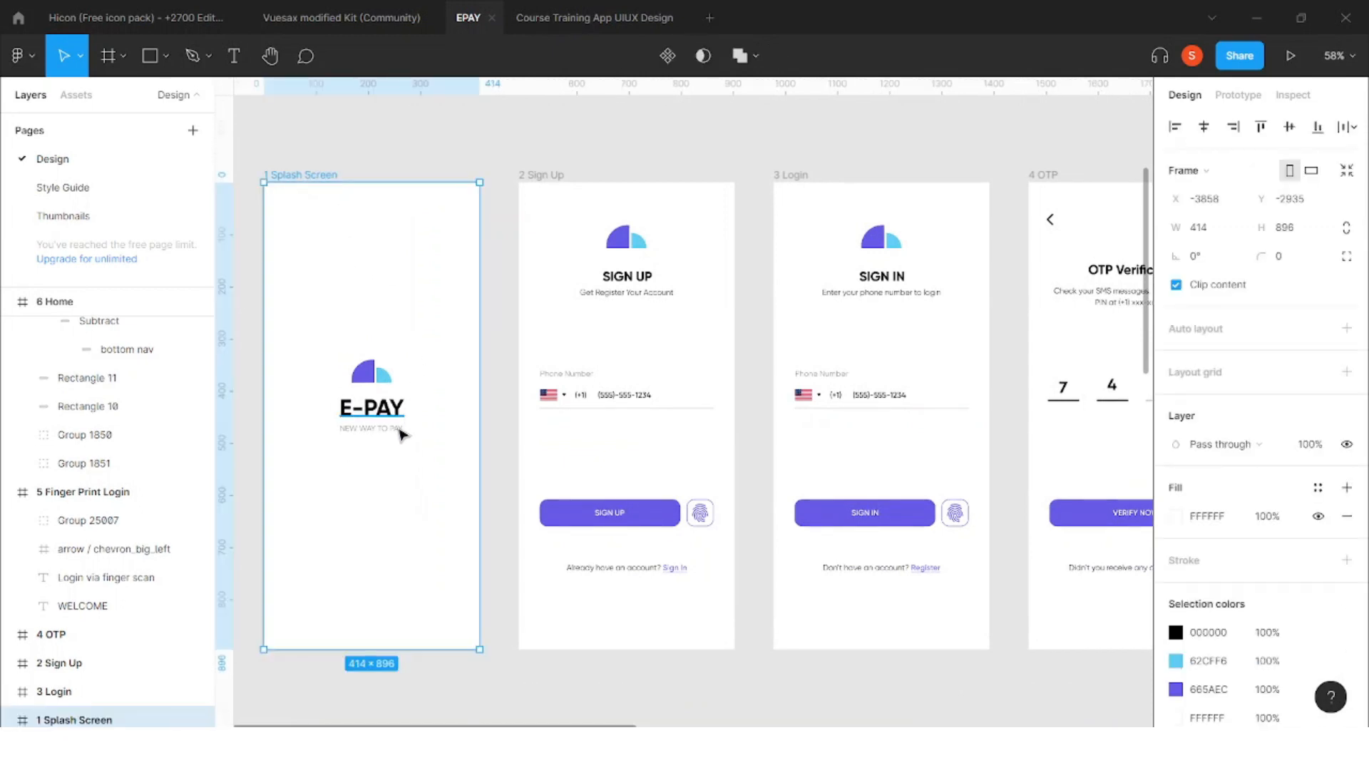
Clear the Splash Screen selection and examine the Sign Up frame's logo and heading next to the splash layout
{"action": "scroll", "coordinate": [518, 389], "scroll_direction": "down", "scroll_amount": 1}
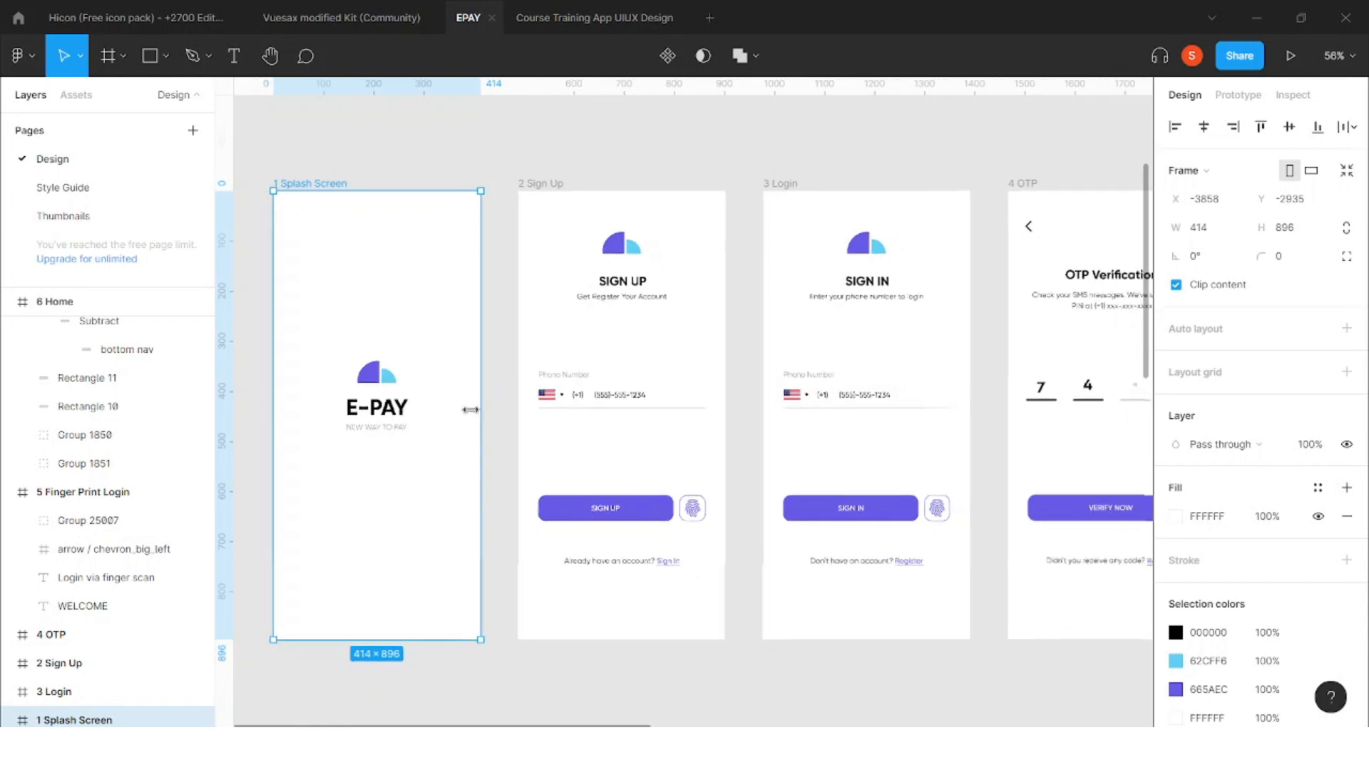
{"action": "left_click", "coordinate": [505, 421]}
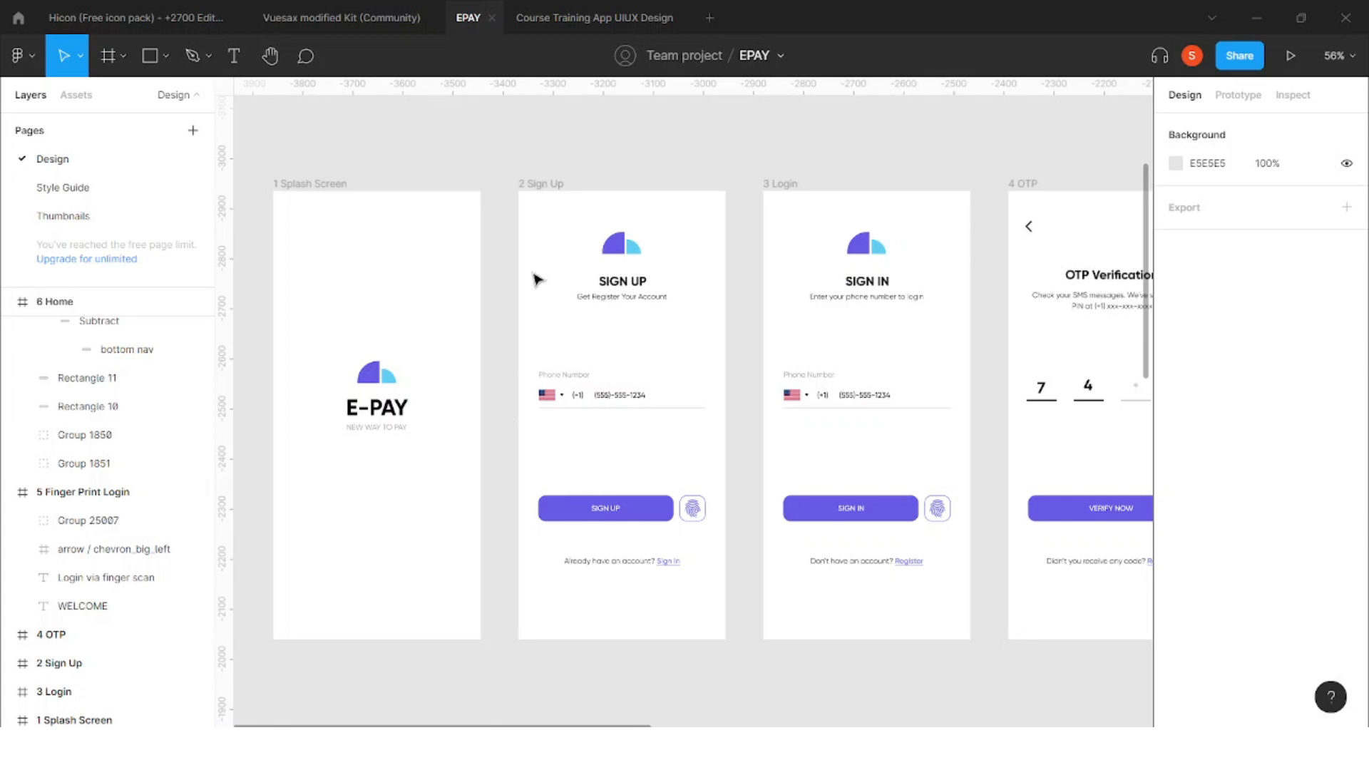
{"action": "scroll", "coordinate": [602, 300], "scroll_direction": "right", "scroll_amount": 2}
{"action": "scroll", "coordinate": [603, 299], "scroll_direction": "right", "scroll_amount": 1}
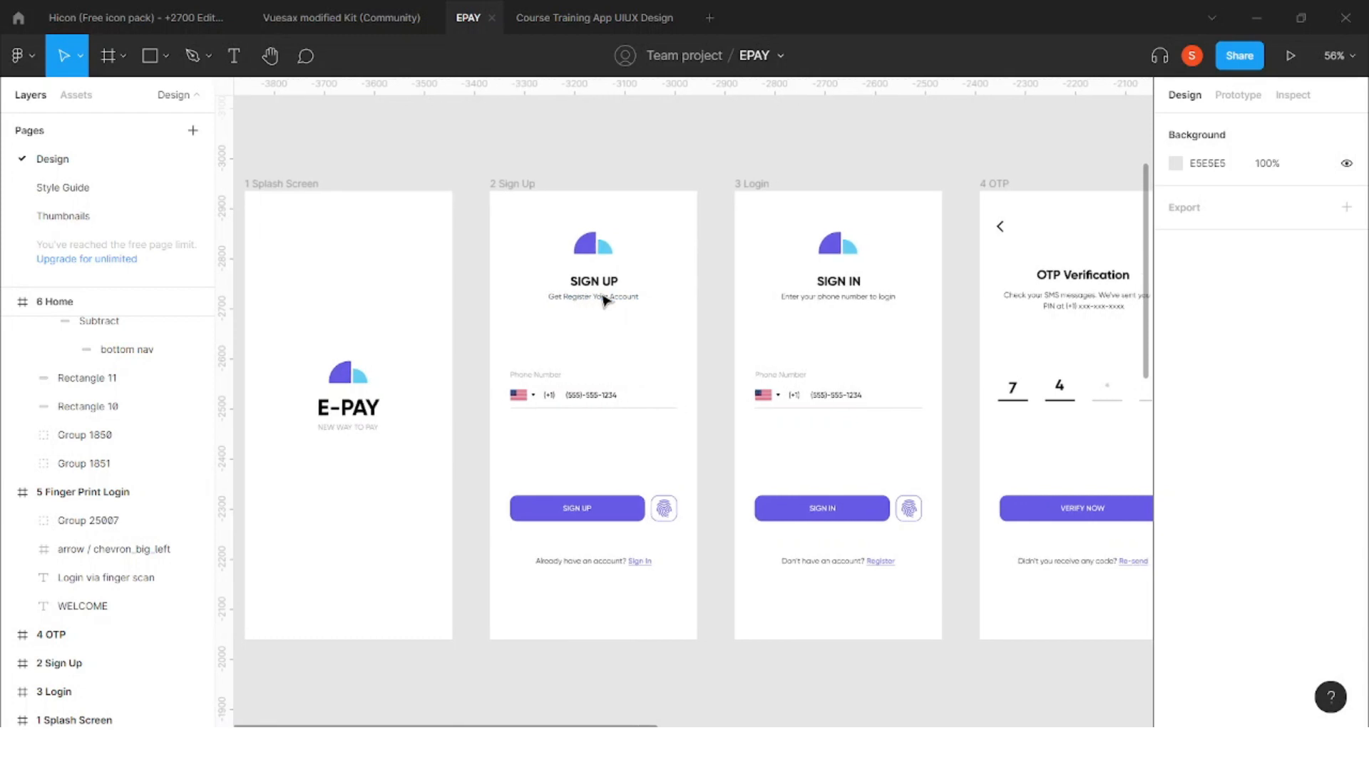
{"action": "scroll", "coordinate": [590, 339], "scroll_direction": "right", "scroll_amount": 1}
{"action": "scroll", "coordinate": [613, 342], "scroll_direction": "up", "scroll_amount": 3}
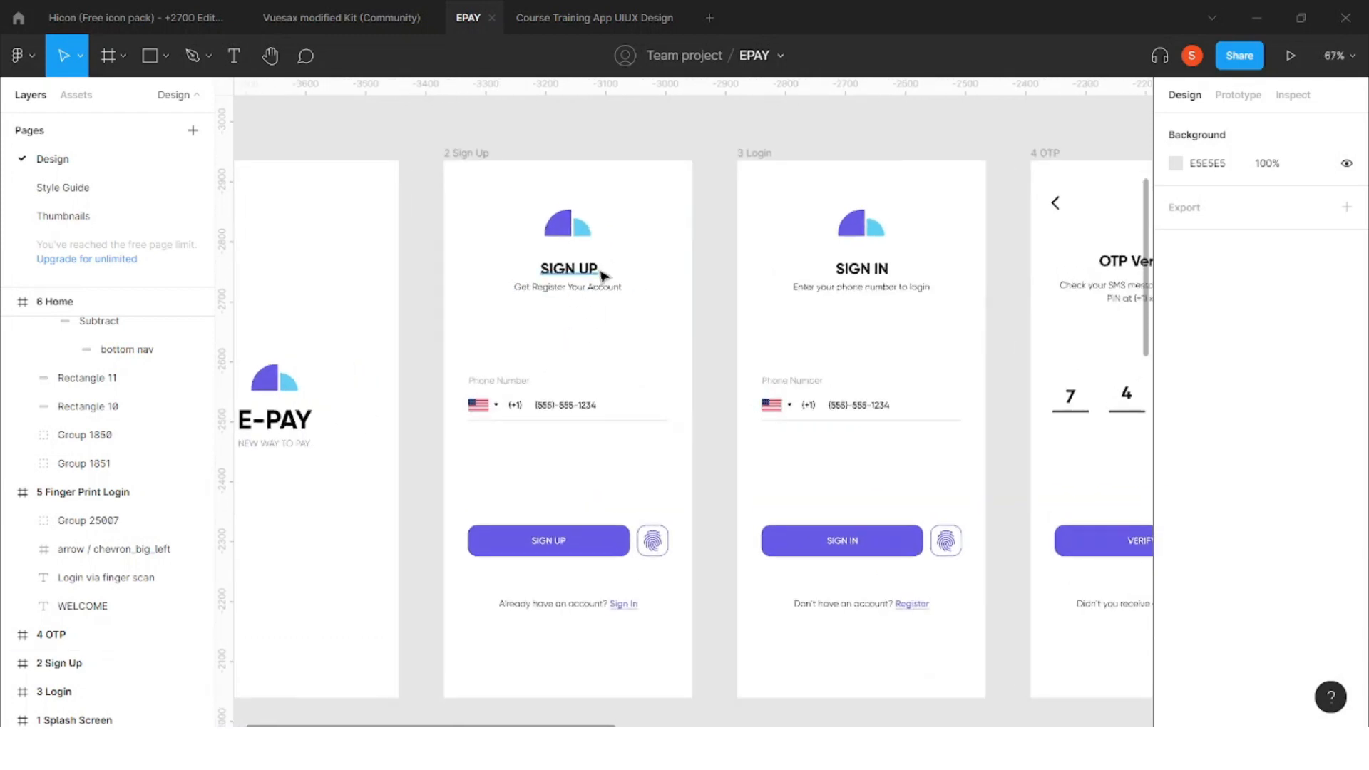
{"action": "scroll", "coordinate": [357, 385], "scroll_direction": "up", "scroll_amount": 2}
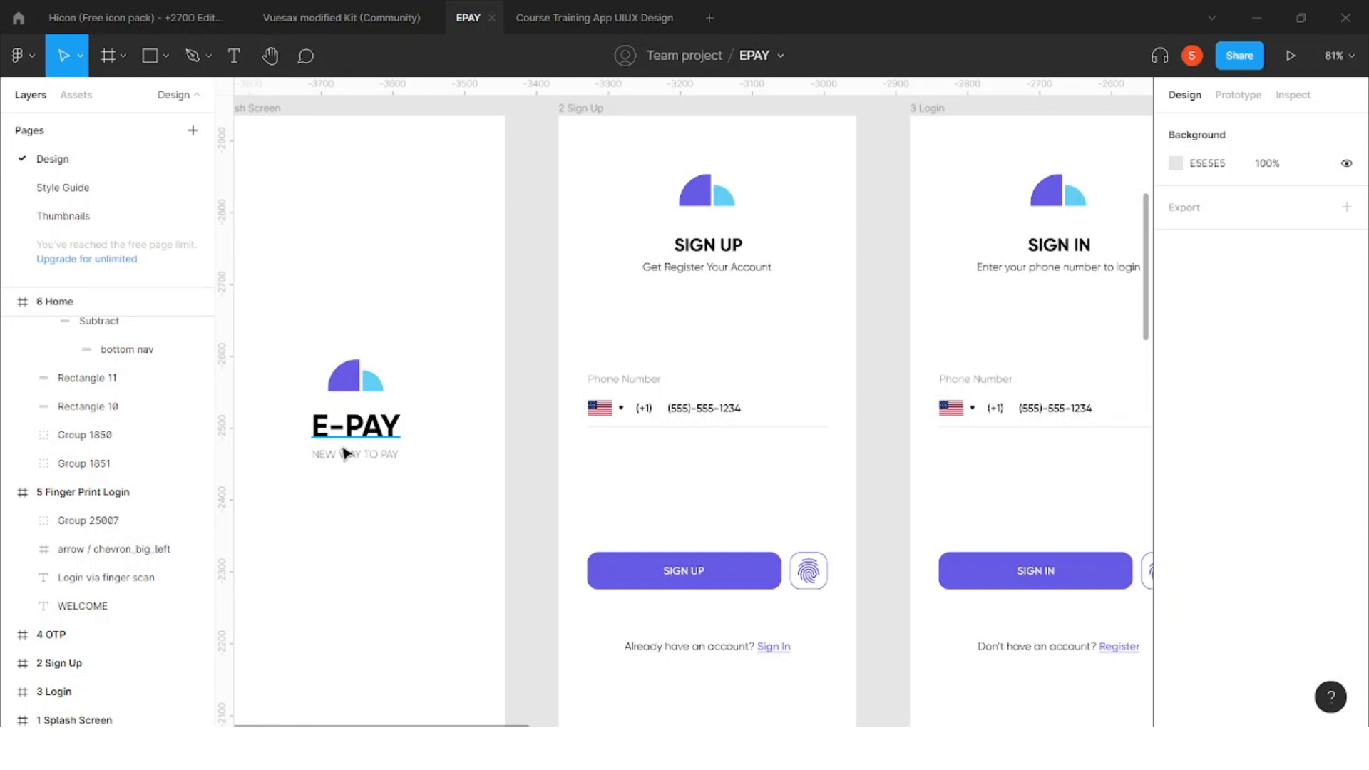
Examine the Sign Up screen's phone number field, Sign Up button, fingerprint button and Sign In link up close
{"action": "scroll", "coordinate": [385, 464], "scroll_direction": "right", "scroll_amount": 2}
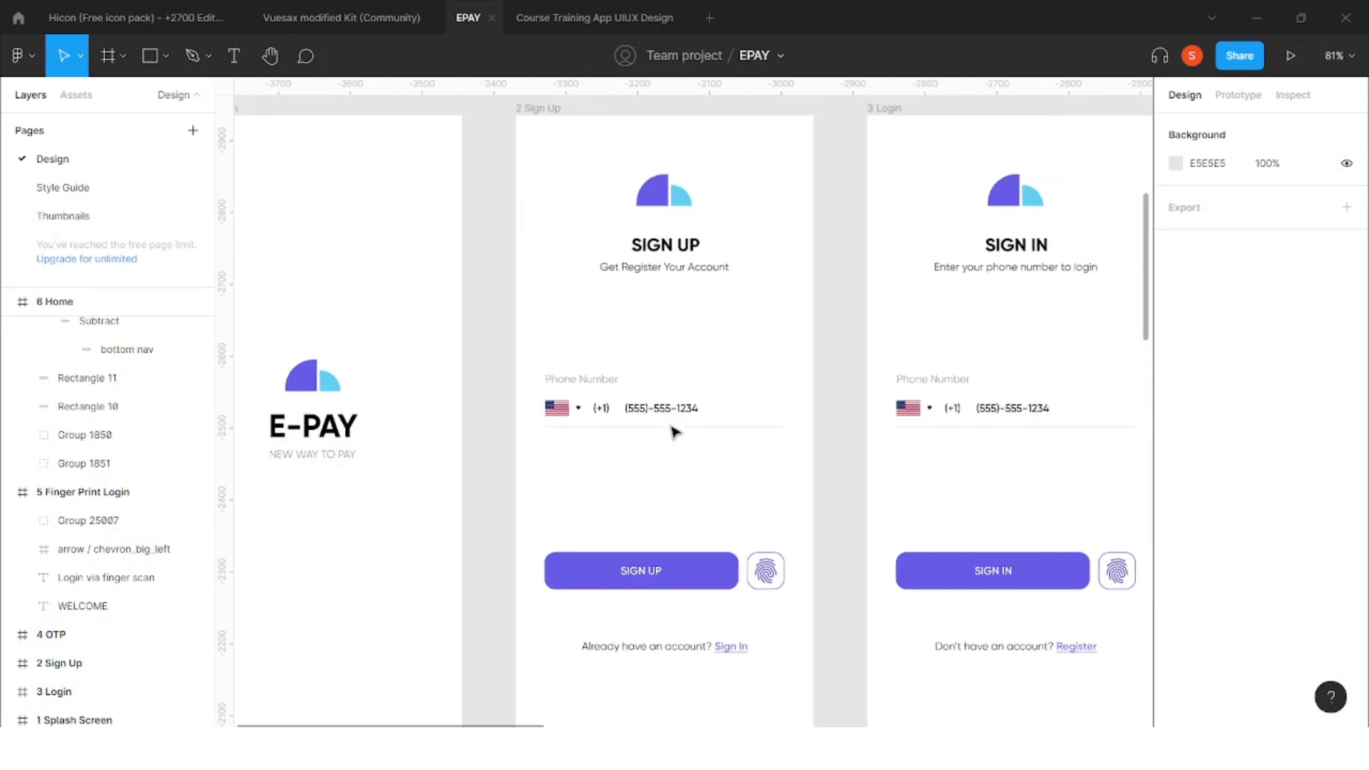
{"action": "scroll", "coordinate": [635, 382], "scroll_direction": "right", "scroll_amount": 2}
{"action": "scroll", "coordinate": [770, 404], "scroll_direction": "up", "scroll_amount": 1}
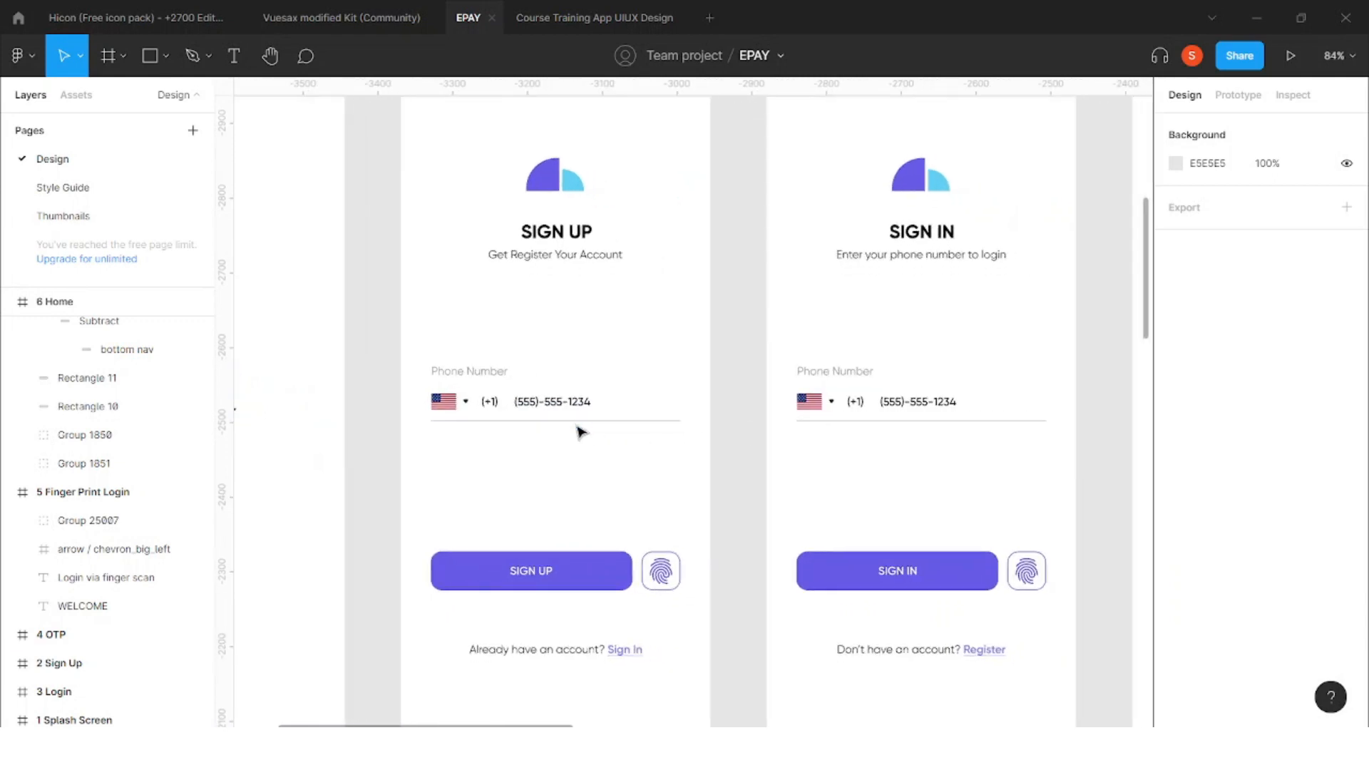
{"action": "scroll", "coordinate": [563, 428], "scroll_direction": "right", "scroll_amount": 1}
{"action": "scroll", "coordinate": [535, 425], "scroll_direction": "down", "scroll_amount": 1}
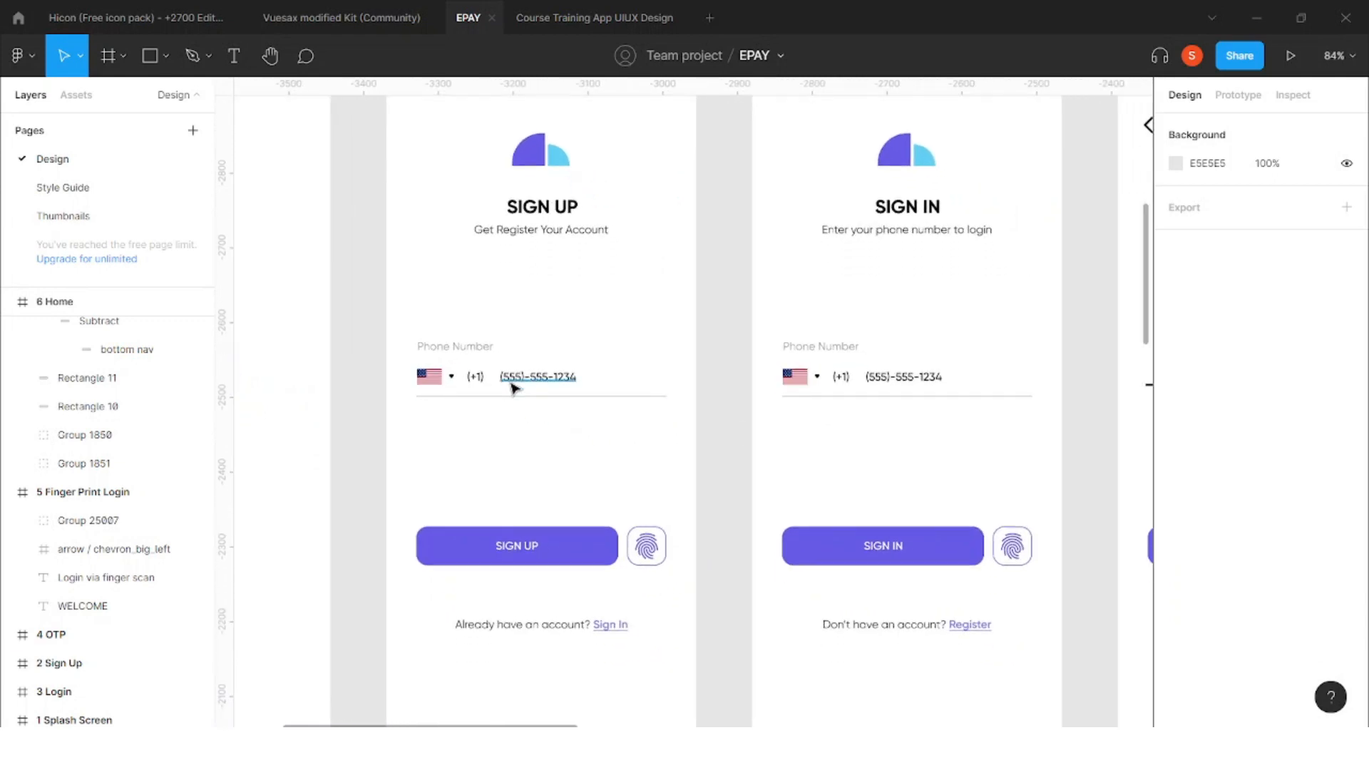
{"action": "scroll", "coordinate": [542, 385], "scroll_direction": "right", "scroll_amount": 1}
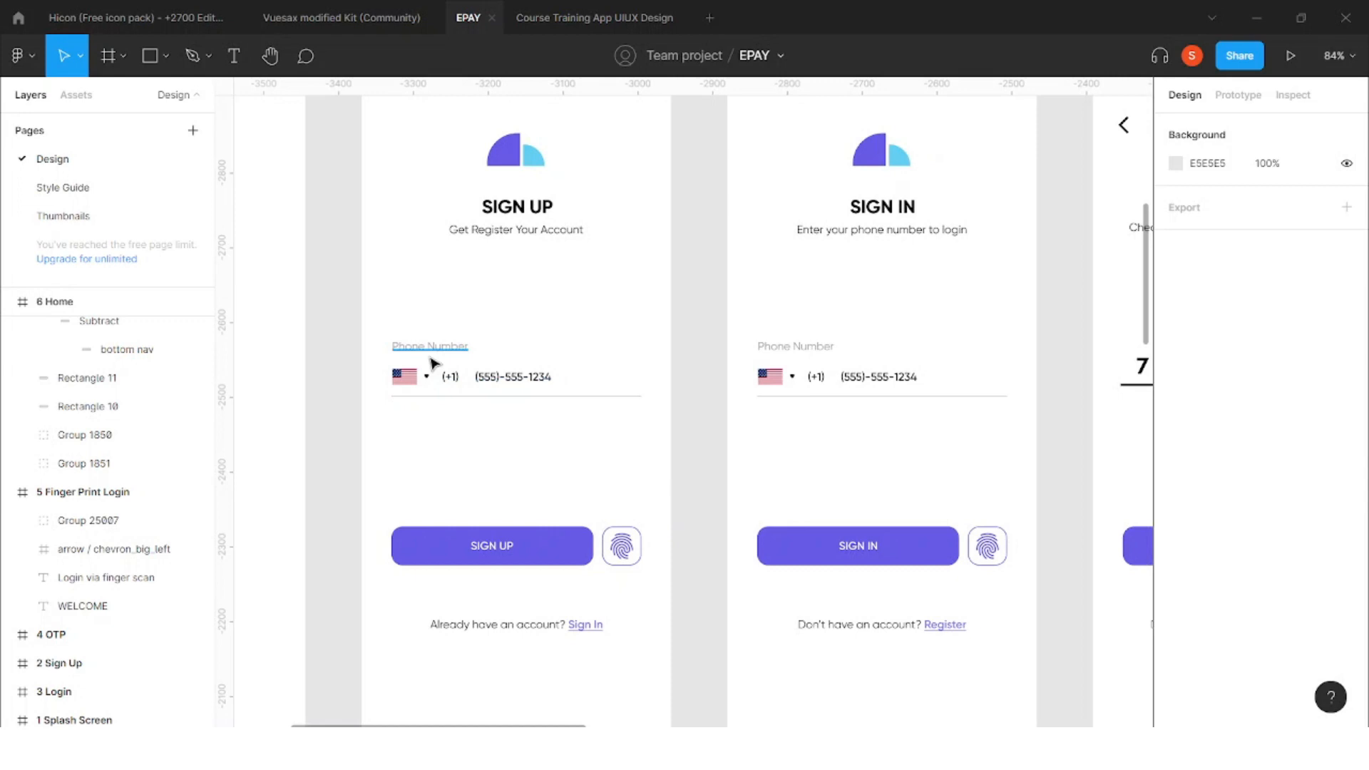
{"action": "scroll", "coordinate": [383, 333], "scroll_direction": "right", "scroll_amount": 1}
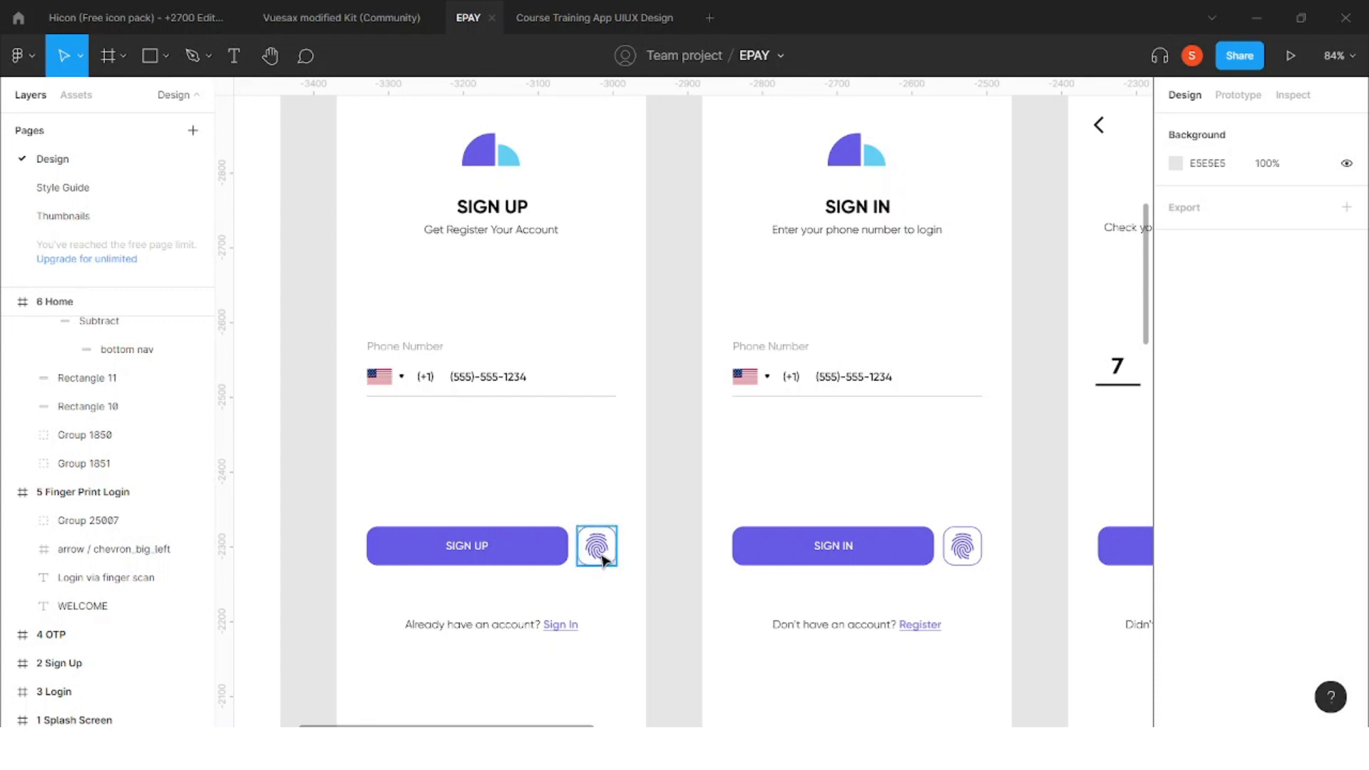
{"action": "scroll", "coordinate": [601, 559], "scroll_direction": "right", "scroll_amount": 2}
{"action": "scroll", "coordinate": [449, 360], "scroll_direction": "down", "scroll_amount": 1}
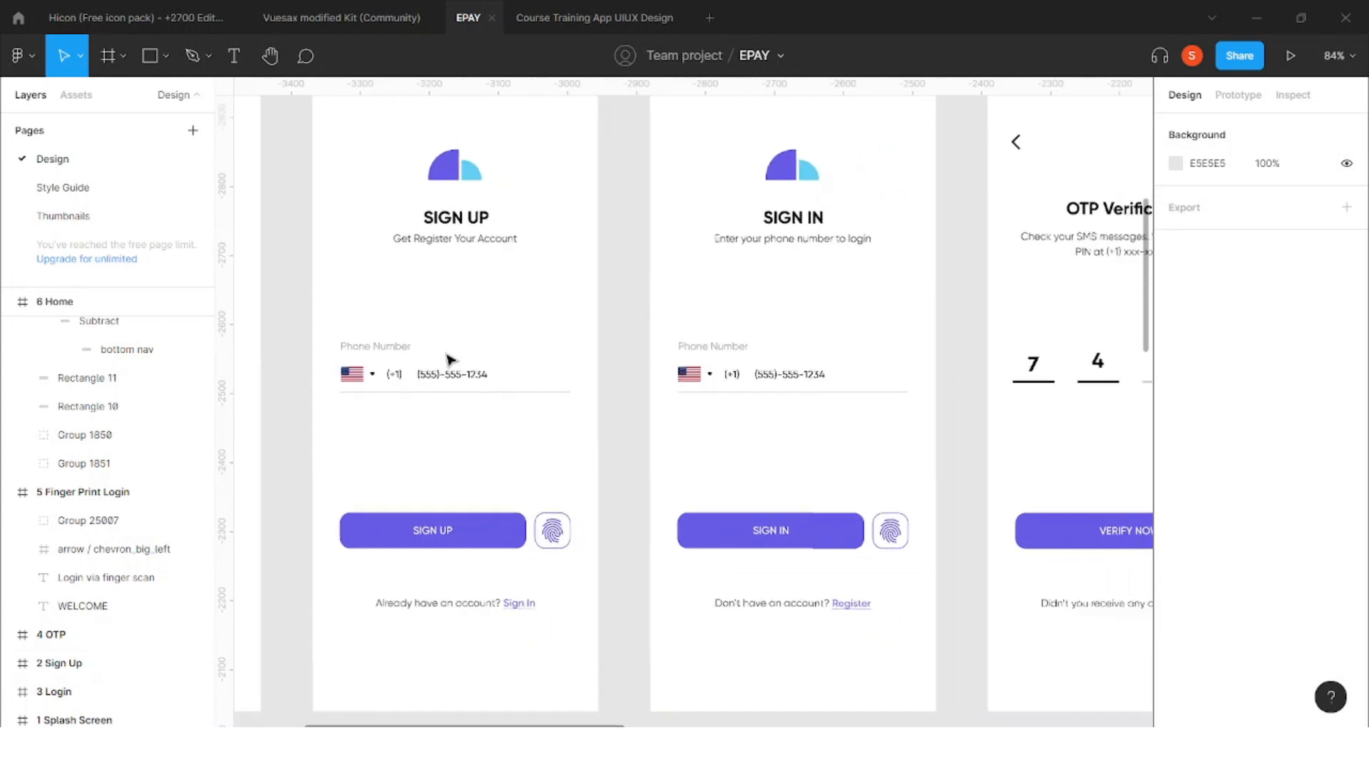
Compare the headings, phone number fields and buttons of the Sign Up and Login screens
{"action": "scroll", "coordinate": [557, 434], "scroll_direction": "down", "scroll_amount": 2}
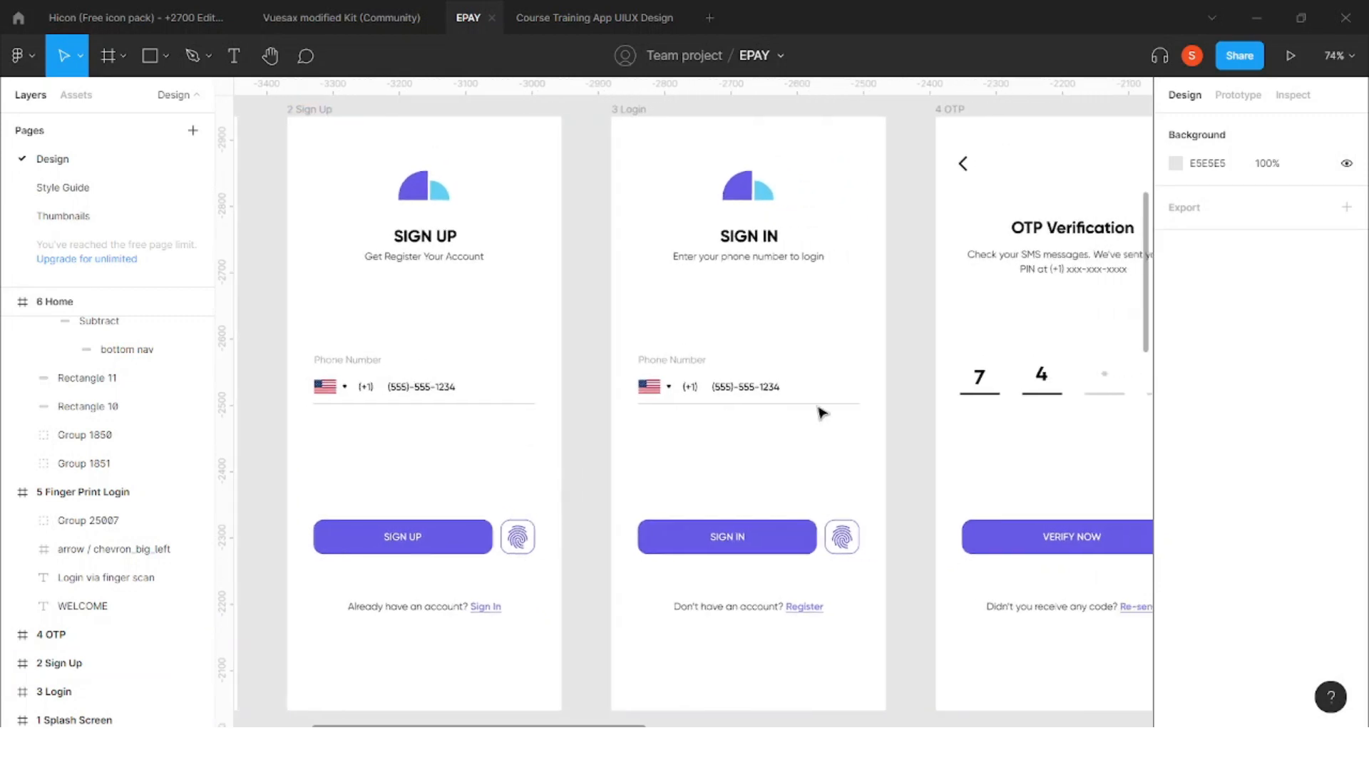
{"action": "scroll", "coordinate": [822, 412], "scroll_direction": "right", "scroll_amount": 5}
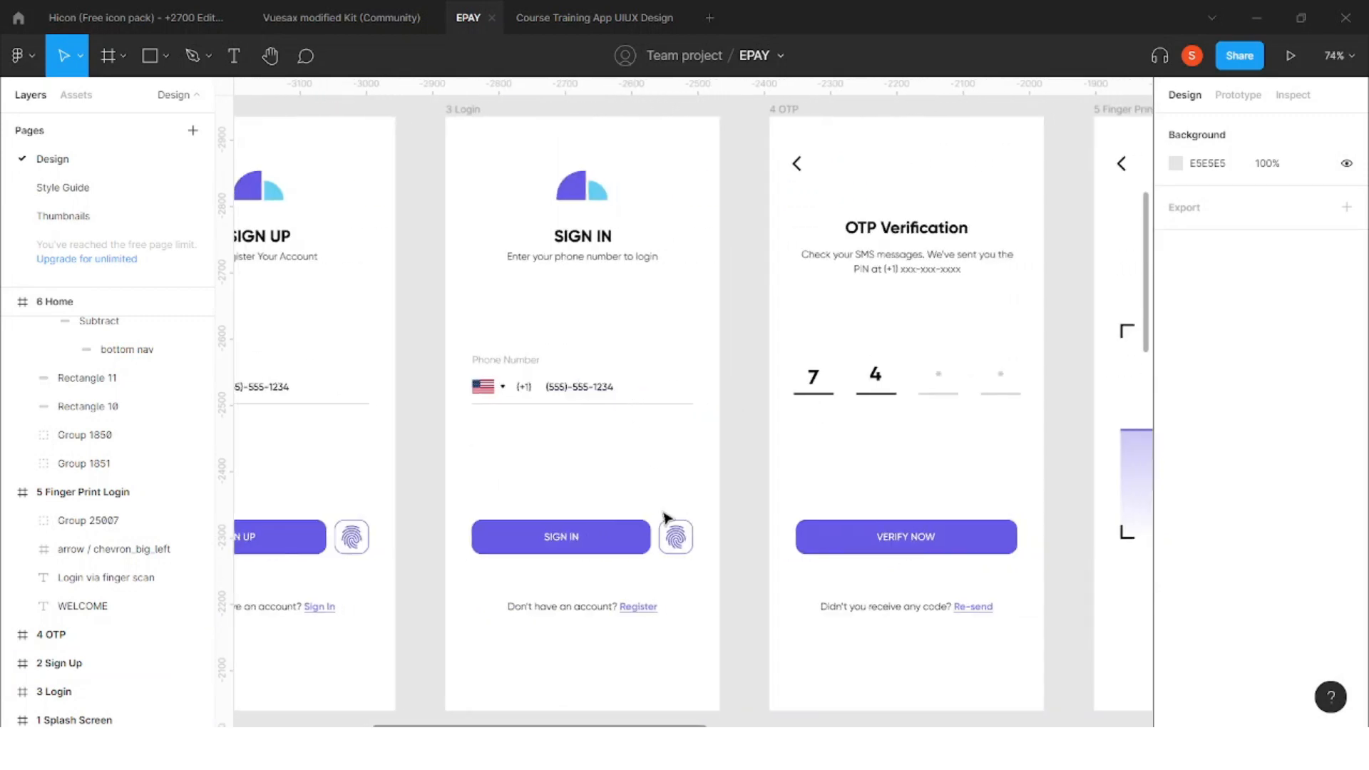
{"action": "scroll", "coordinate": [627, 609], "scroll_direction": "left", "scroll_amount": 1}
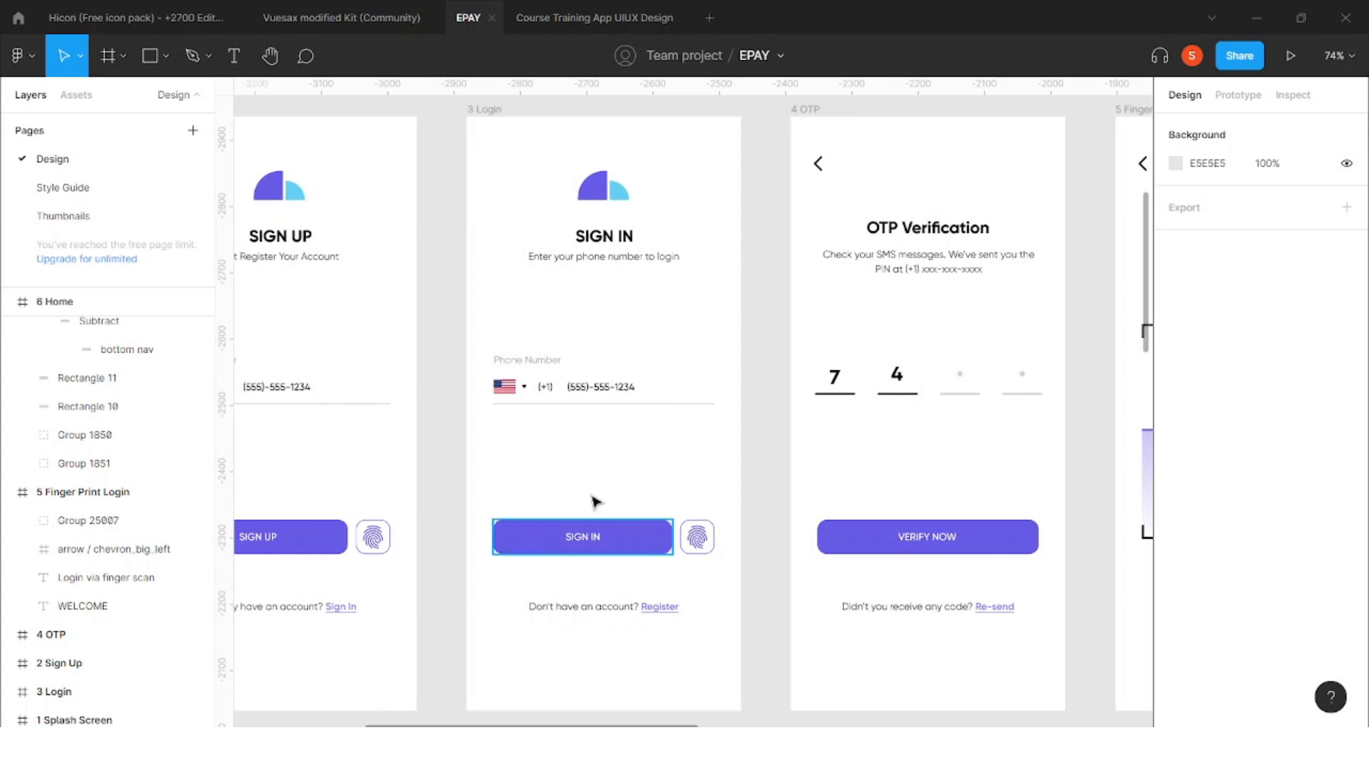
{"action": "scroll", "coordinate": [590, 437], "scroll_direction": "left", "scroll_amount": 4}
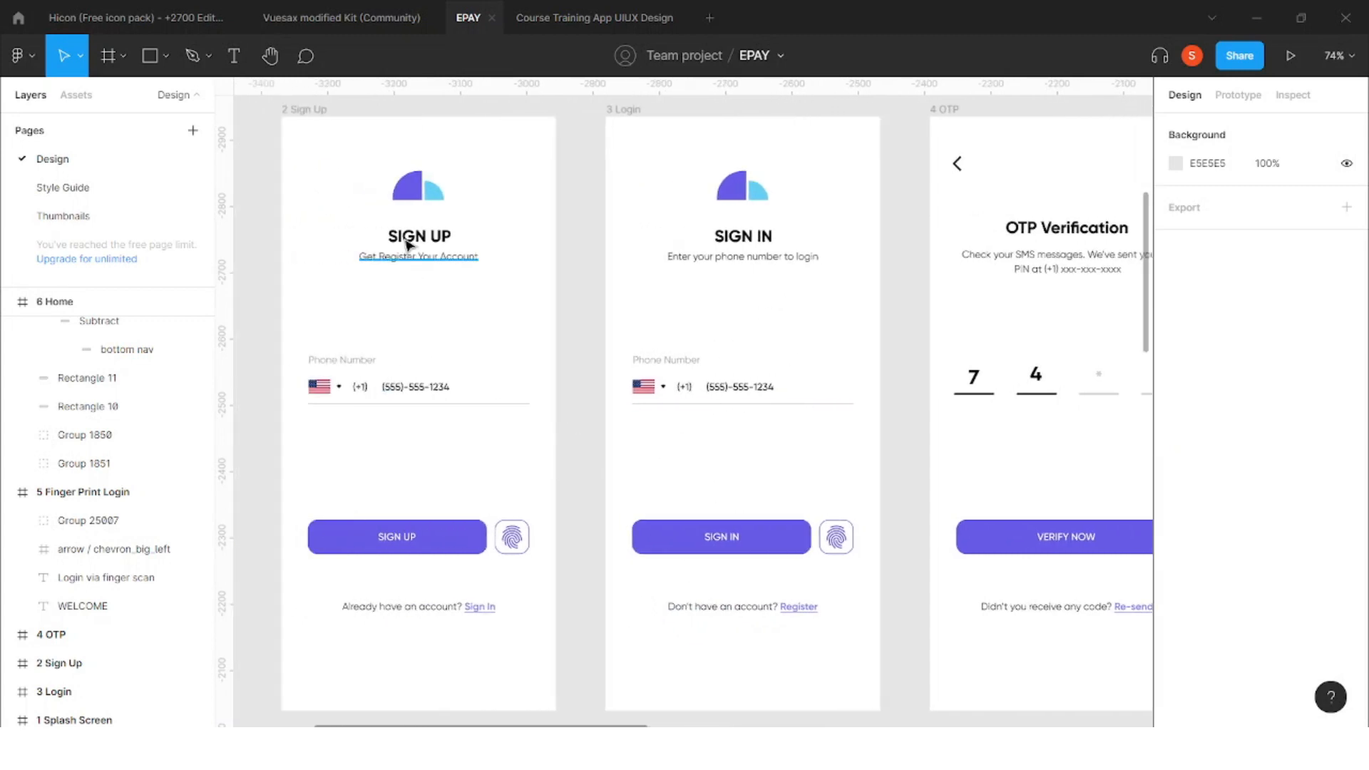
{"action": "scroll", "coordinate": [666, 483], "scroll_direction": "right", "scroll_amount": 1}
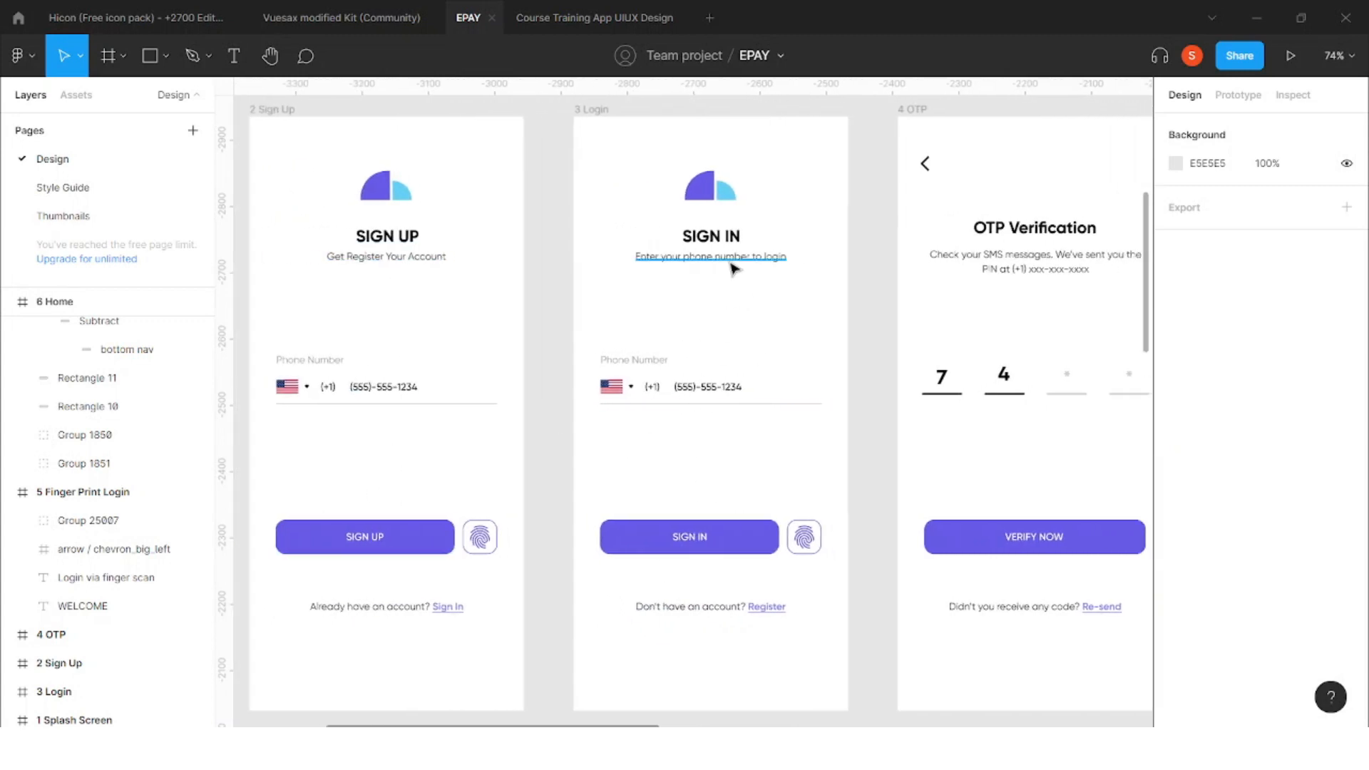
{"action": "left_click", "coordinate": [709, 391]}
{"action": "left_click", "coordinate": [748, 449]}
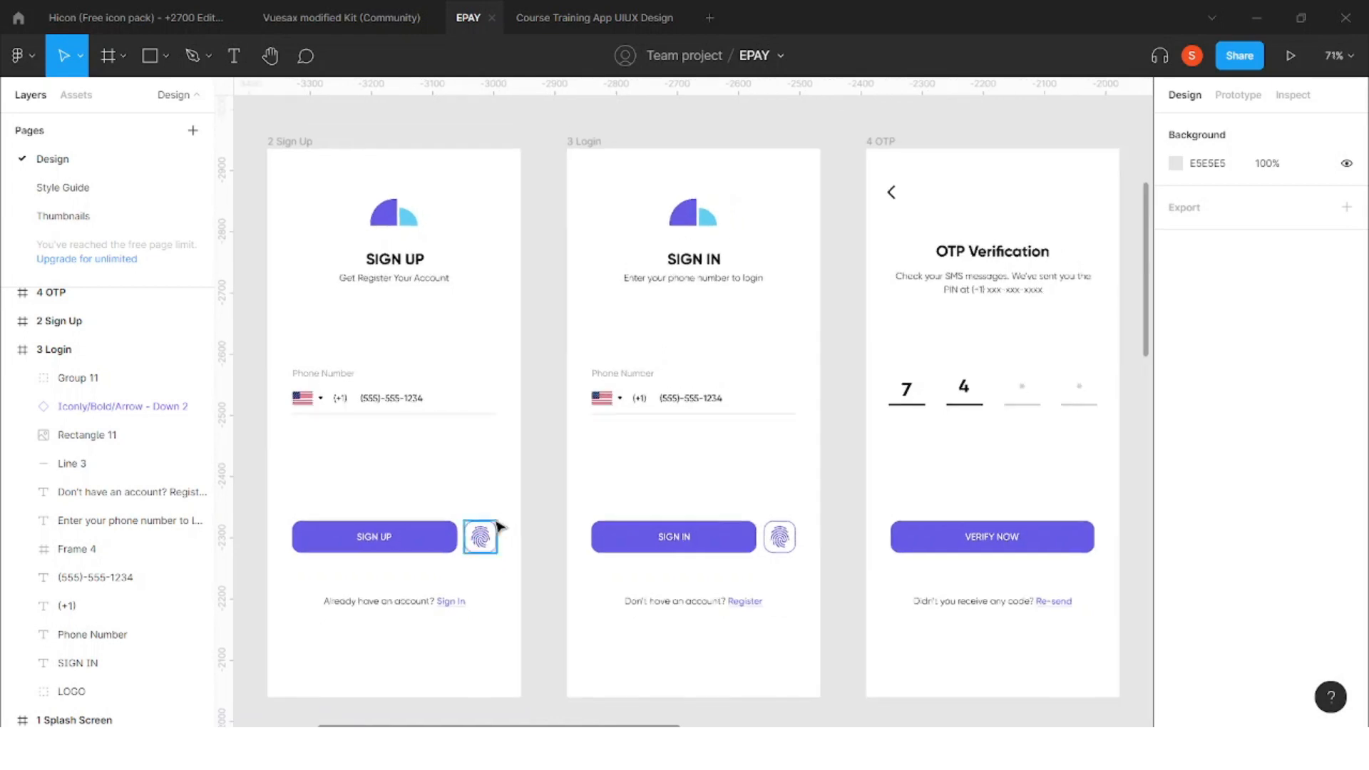
Select the fingerprint button on the Sign Up frame and view the OTP and Finger Print Login frames it relates to
{"action": "scroll", "coordinate": [487, 543], "scroll_direction": "down", "scroll_amount": 1}
{"action": "left_click", "coordinate": [411, 542]}
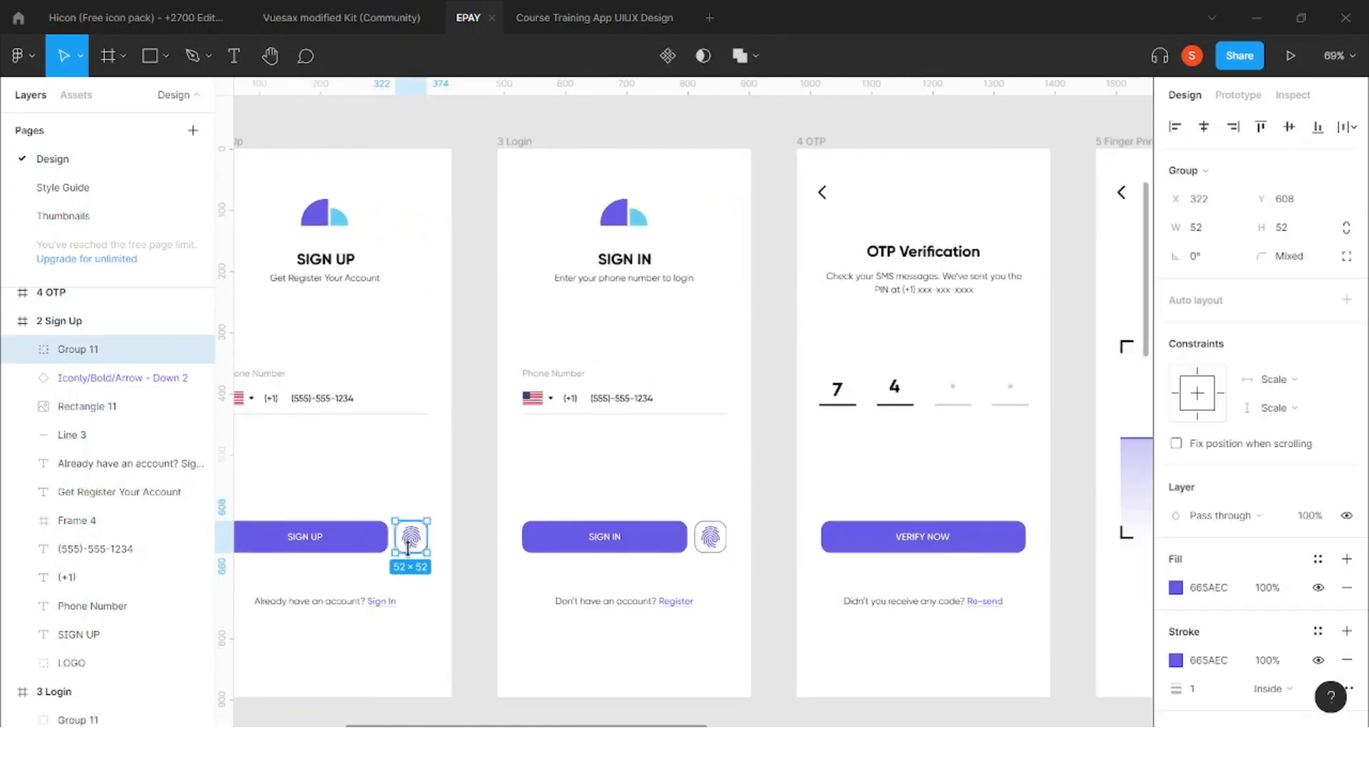
{"action": "scroll", "coordinate": [428, 542], "scroll_direction": "right", "scroll_amount": 2}
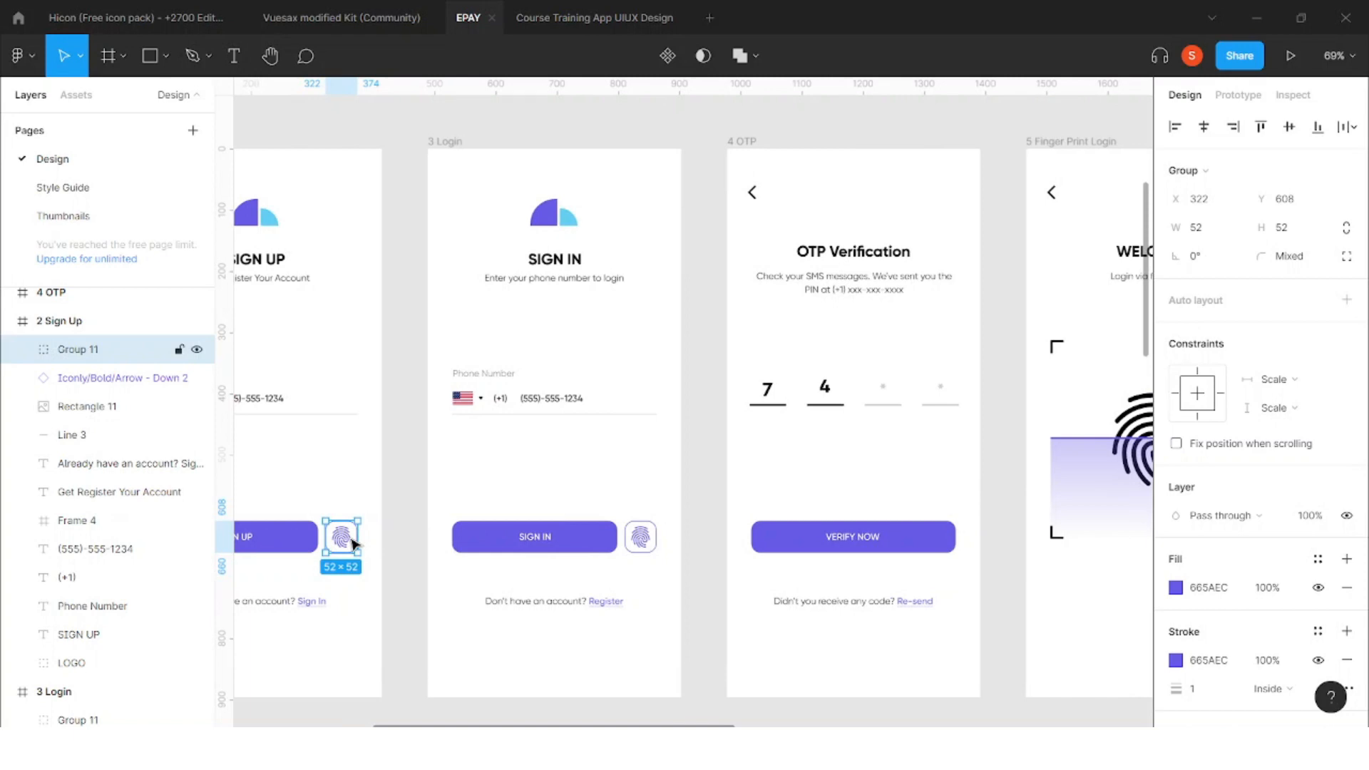
{"action": "scroll", "coordinate": [591, 485], "scroll_direction": "right", "scroll_amount": 4}
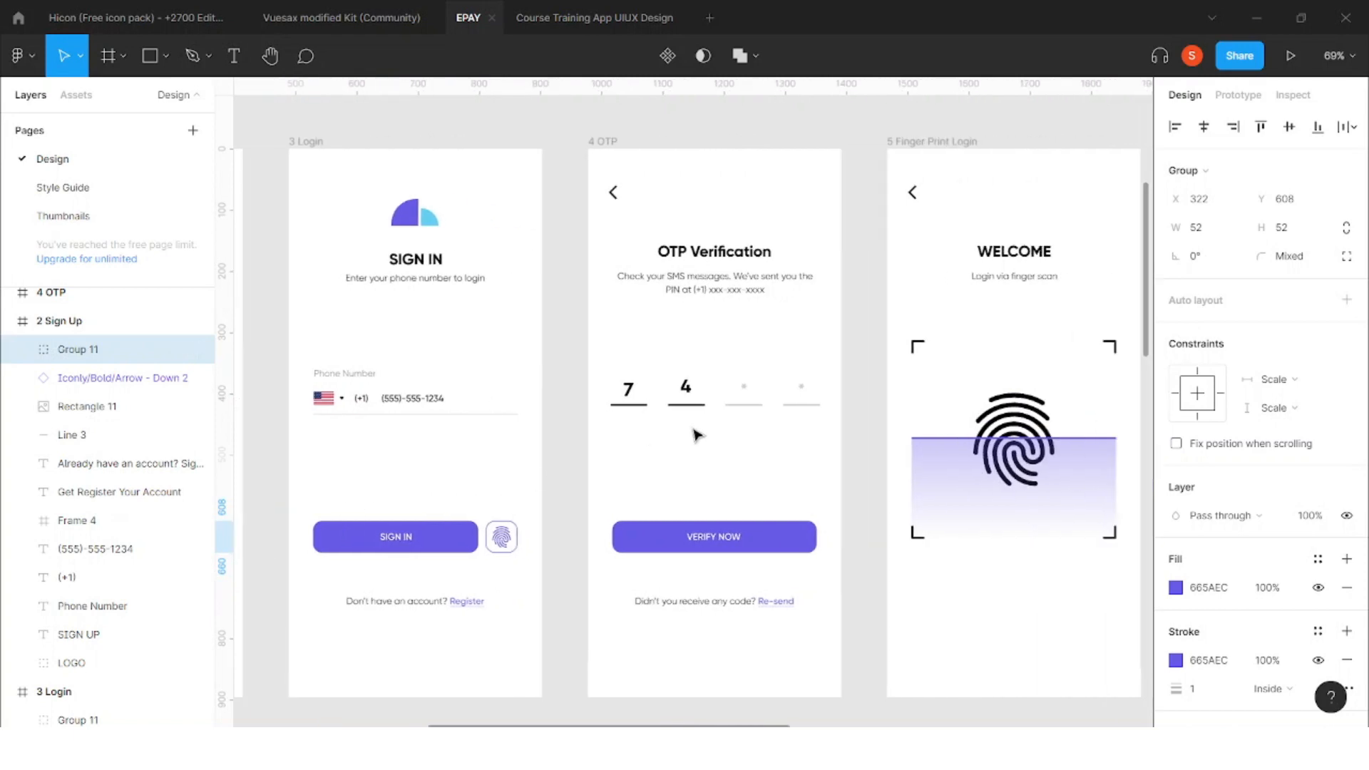
{"action": "scroll", "coordinate": [697, 435], "scroll_direction": "right", "scroll_amount": 1}
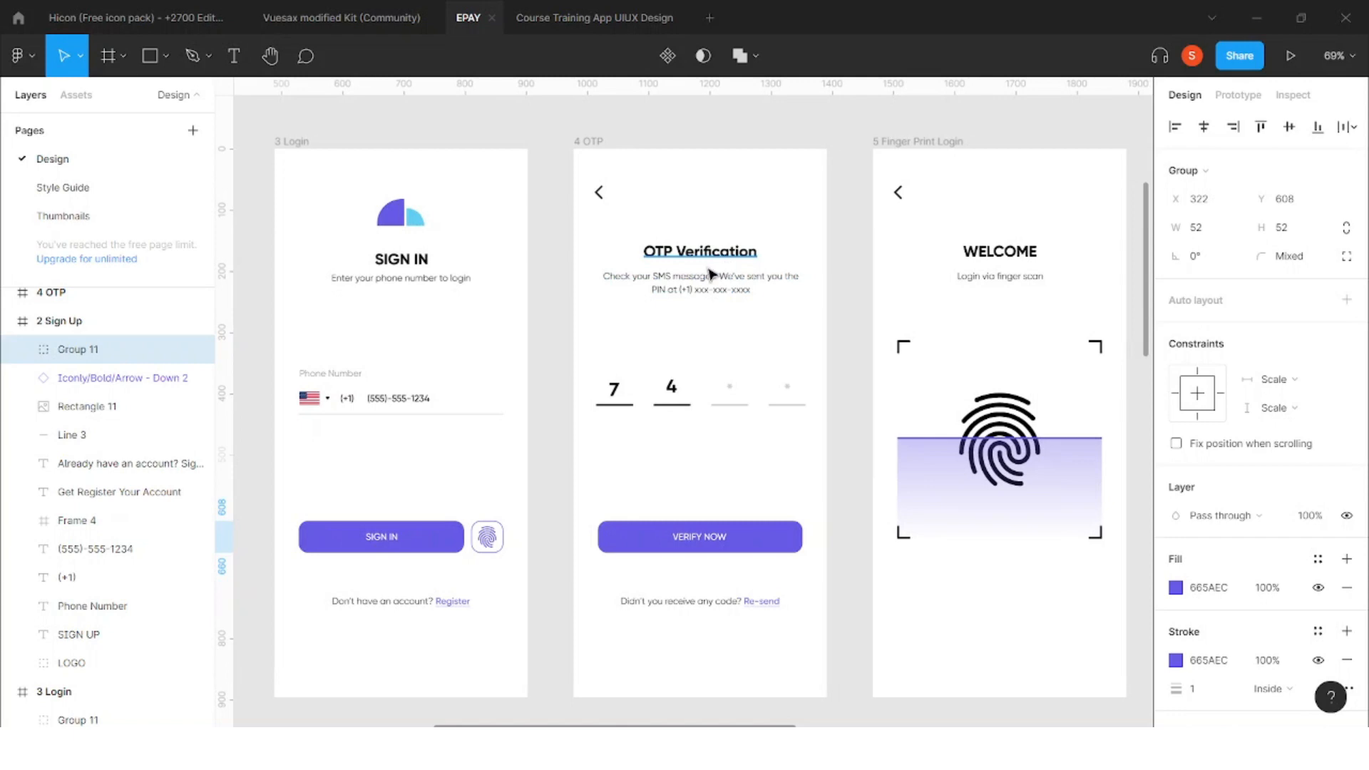
Inspect the phone number text and the Sign In button on the Login frame
{"action": "left_click", "coordinate": [713, 311]}
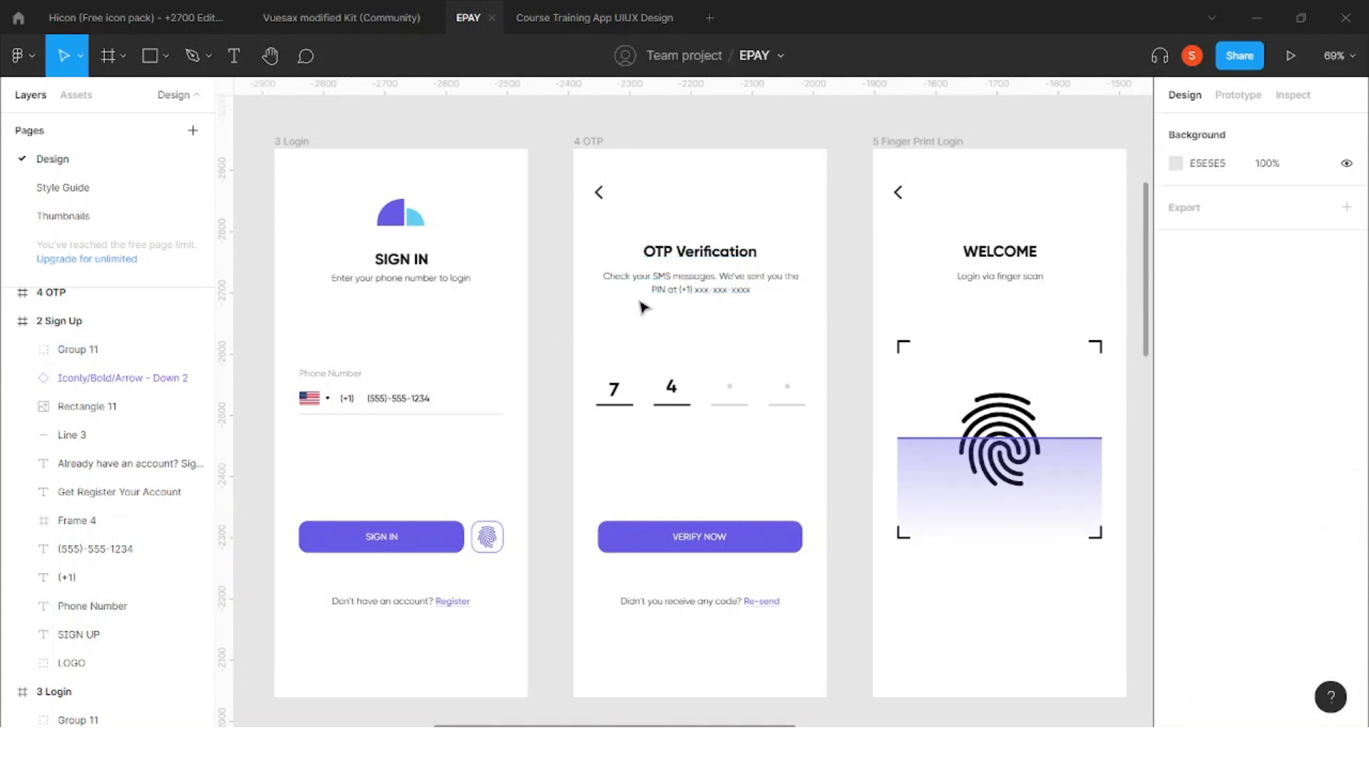
{"action": "left_click", "coordinate": [383, 403]}
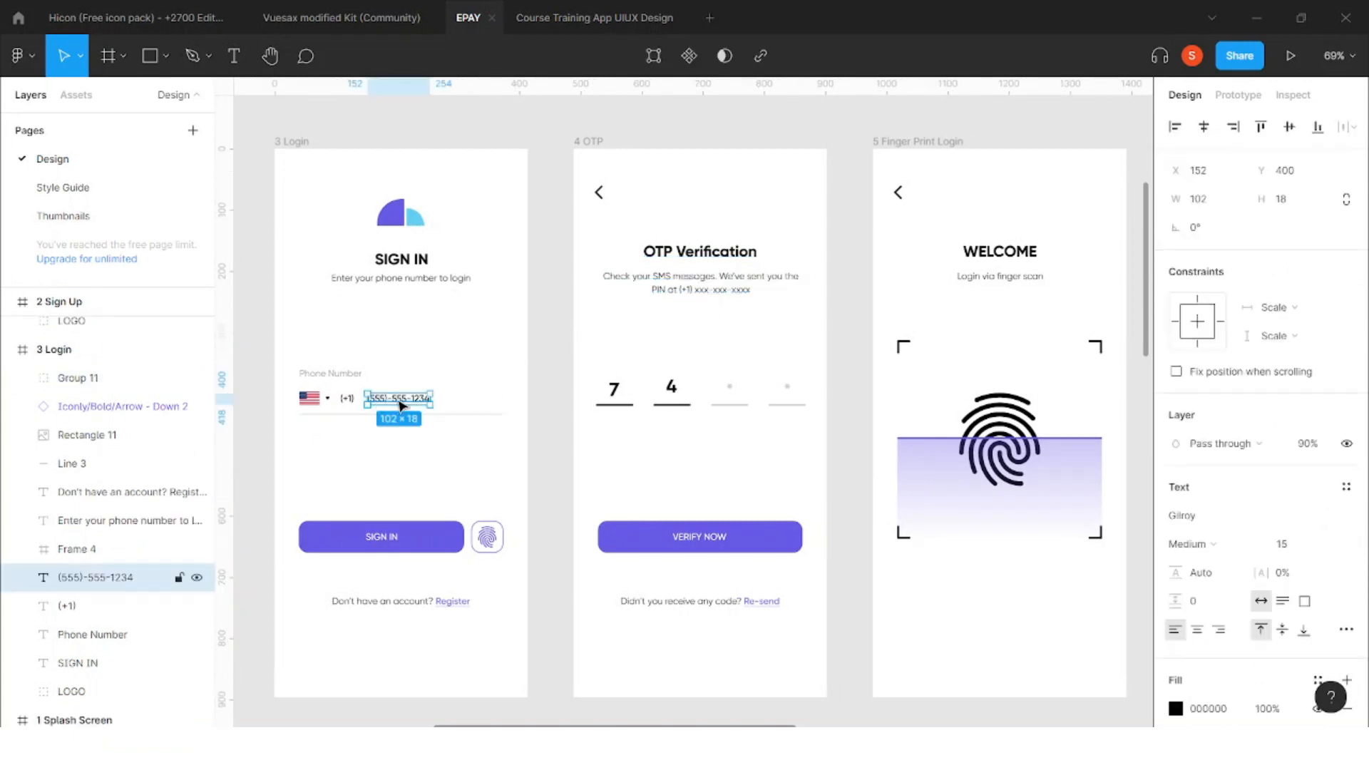
{"action": "left_click", "coordinate": [395, 370]}
{"action": "left_click", "coordinate": [423, 402]}
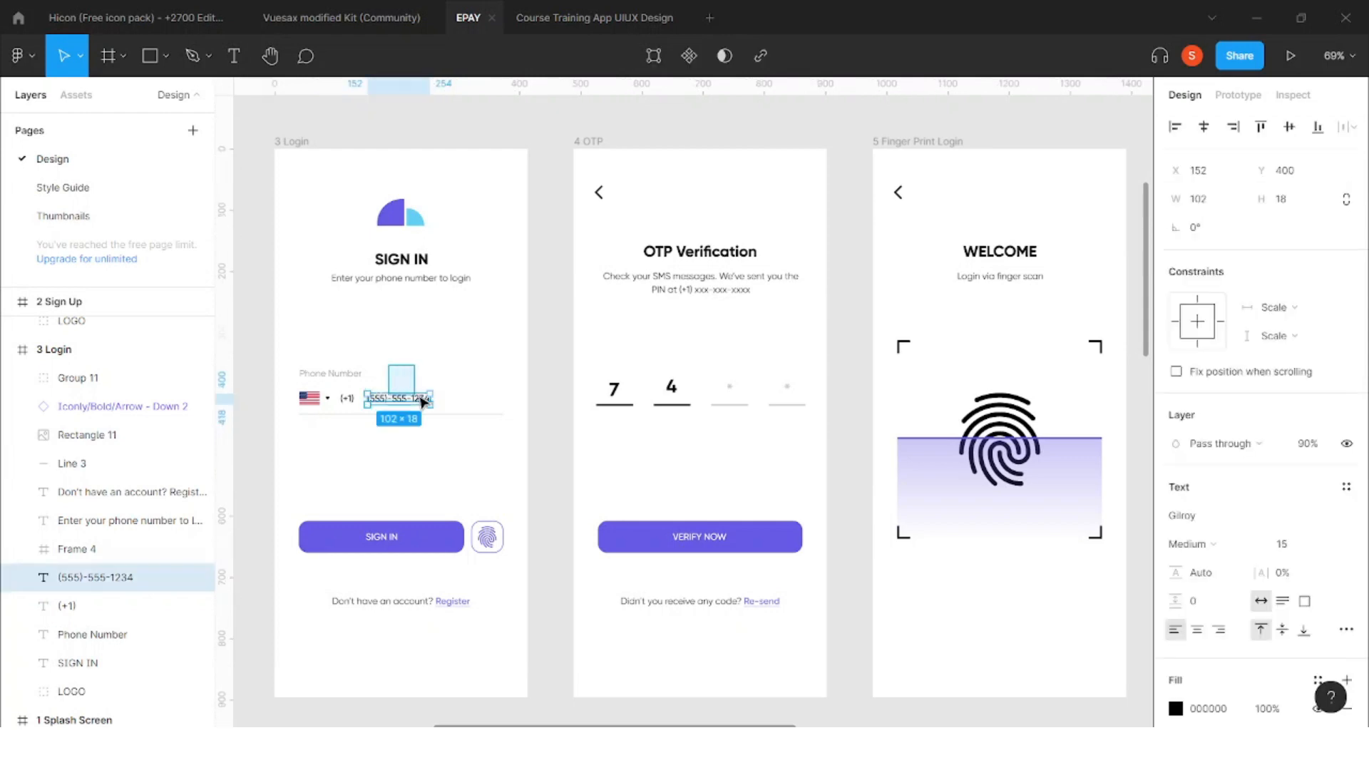
{"action": "left_click", "coordinate": [407, 535]}
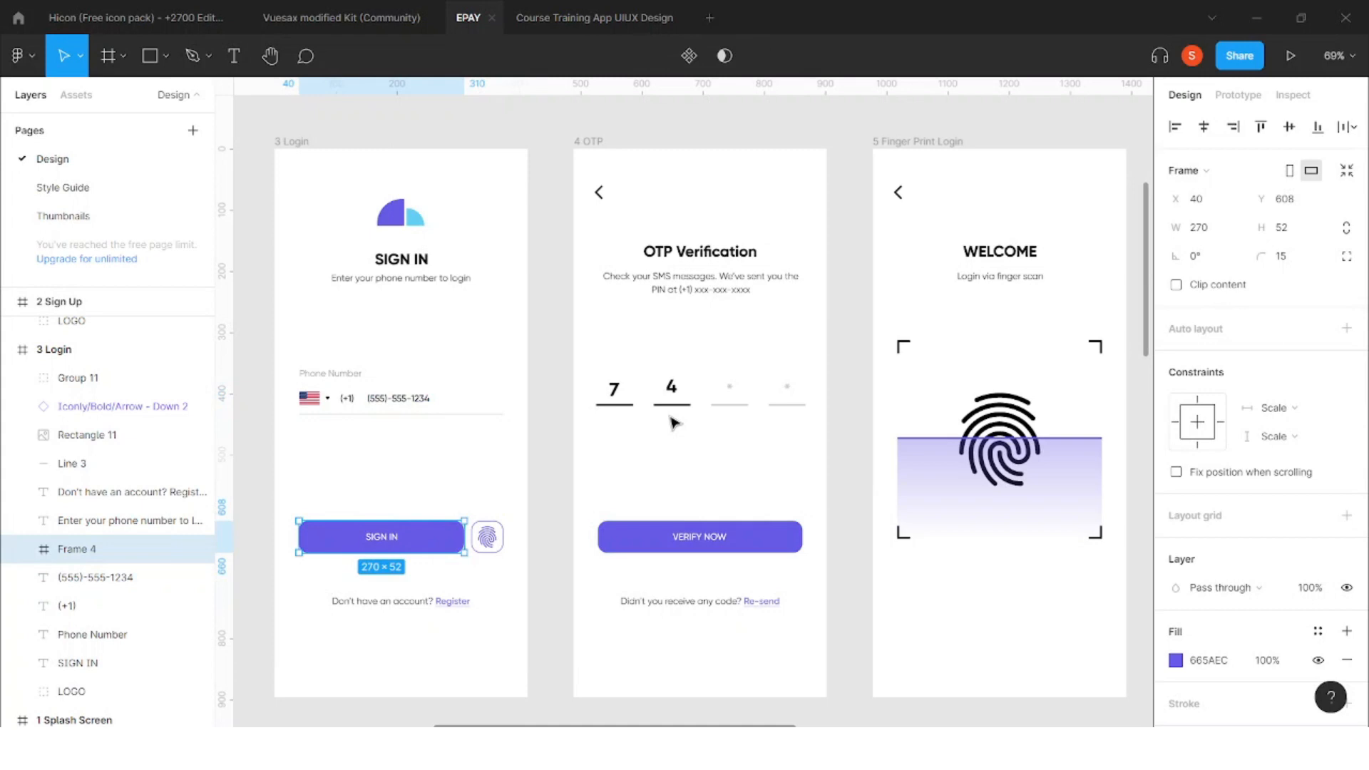
Inspect the group of code digits on the OTP frame and clear the selection
{"action": "scroll", "coordinate": [677, 426], "scroll_direction": "right", "scroll_amount": 1}
{"action": "scroll", "coordinate": [852, 410], "scroll_direction": "up", "scroll_amount": 1}
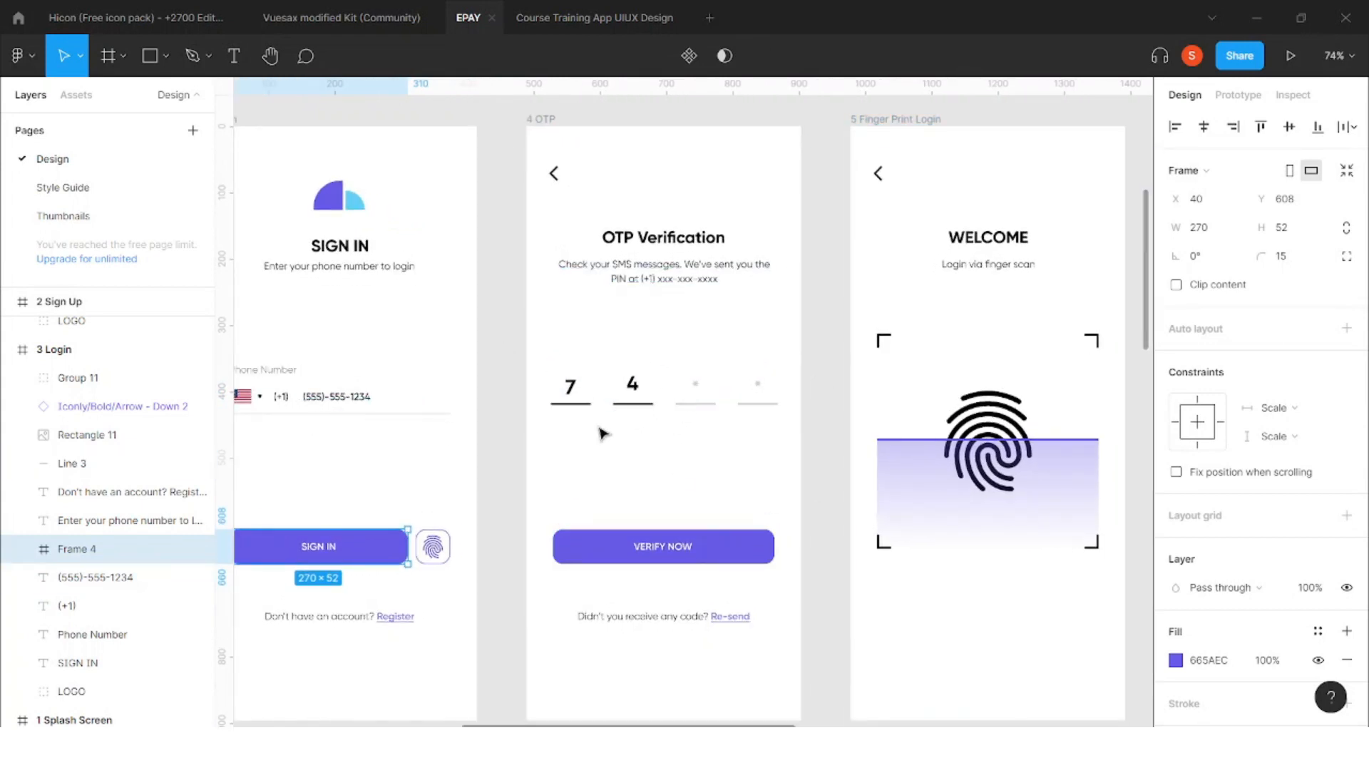
{"action": "left_click", "coordinate": [720, 438]}
{"action": "left_click", "coordinate": [763, 400]}
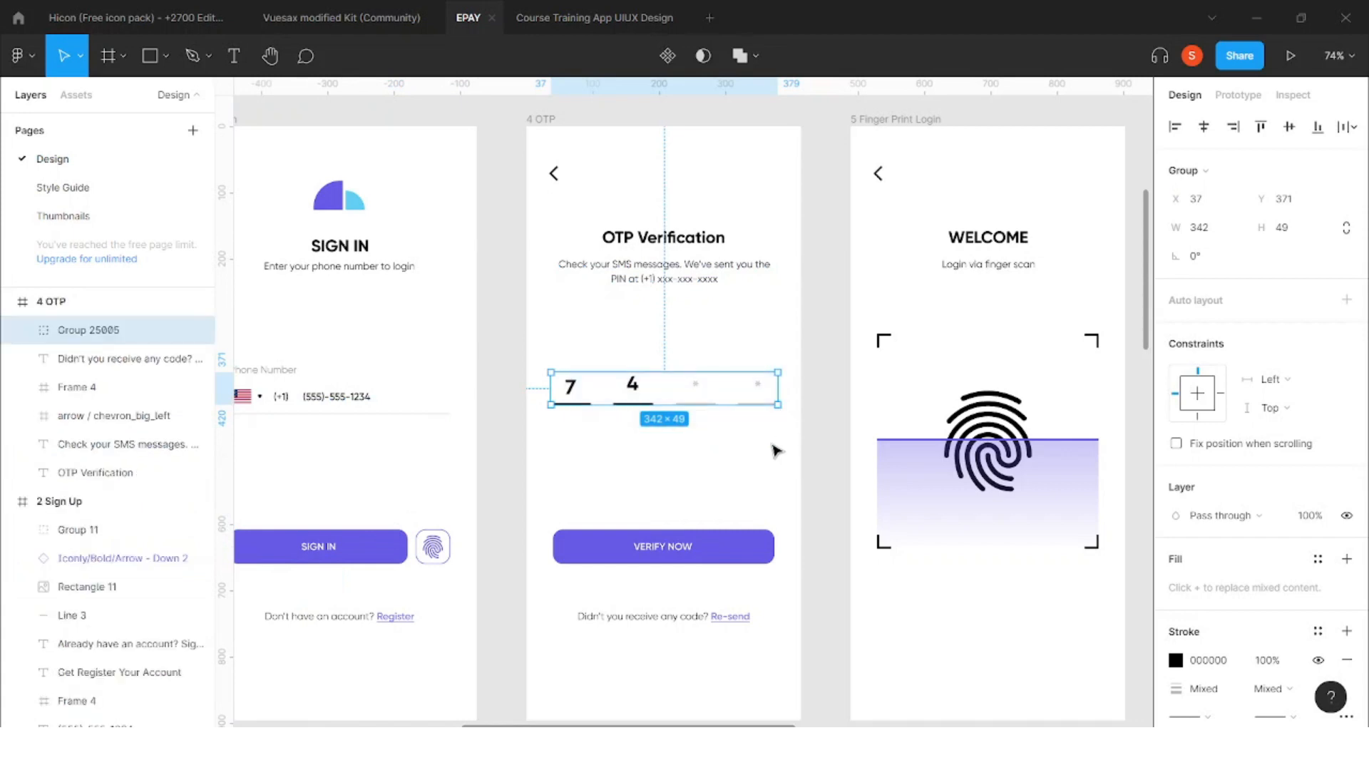
{"action": "left_click", "coordinate": [776, 450]}
Examine the OTP screen's Verify Now button alongside the Finger Print Login and Home screens
{"action": "scroll", "coordinate": [767, 459], "scroll_direction": "right", "scroll_amount": 3}
{"action": "scroll", "coordinate": [688, 455], "scroll_direction": "right", "scroll_amount": 1}
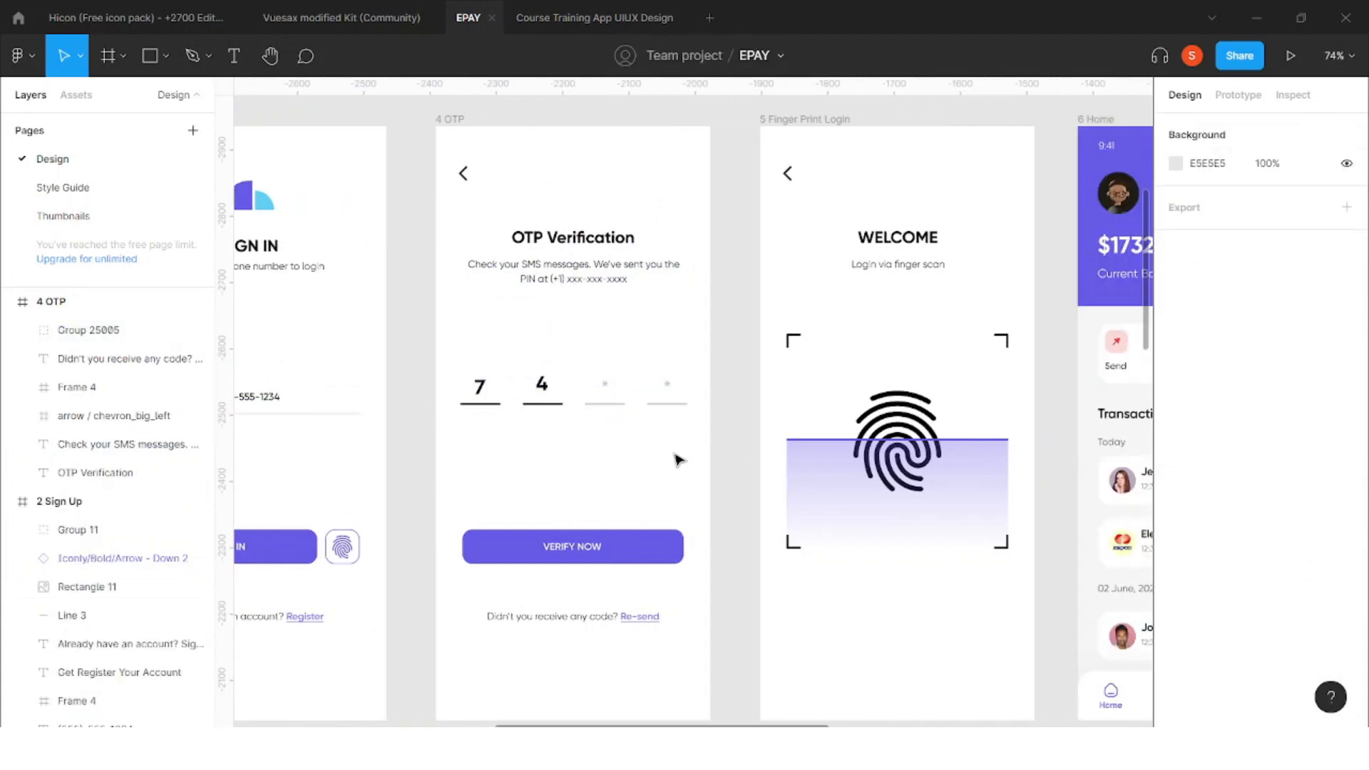
{"action": "scroll", "coordinate": [677, 459], "scroll_direction": "down", "scroll_amount": 1}
{"action": "scroll", "coordinate": [627, 499], "scroll_direction": "right", "scroll_amount": 1}
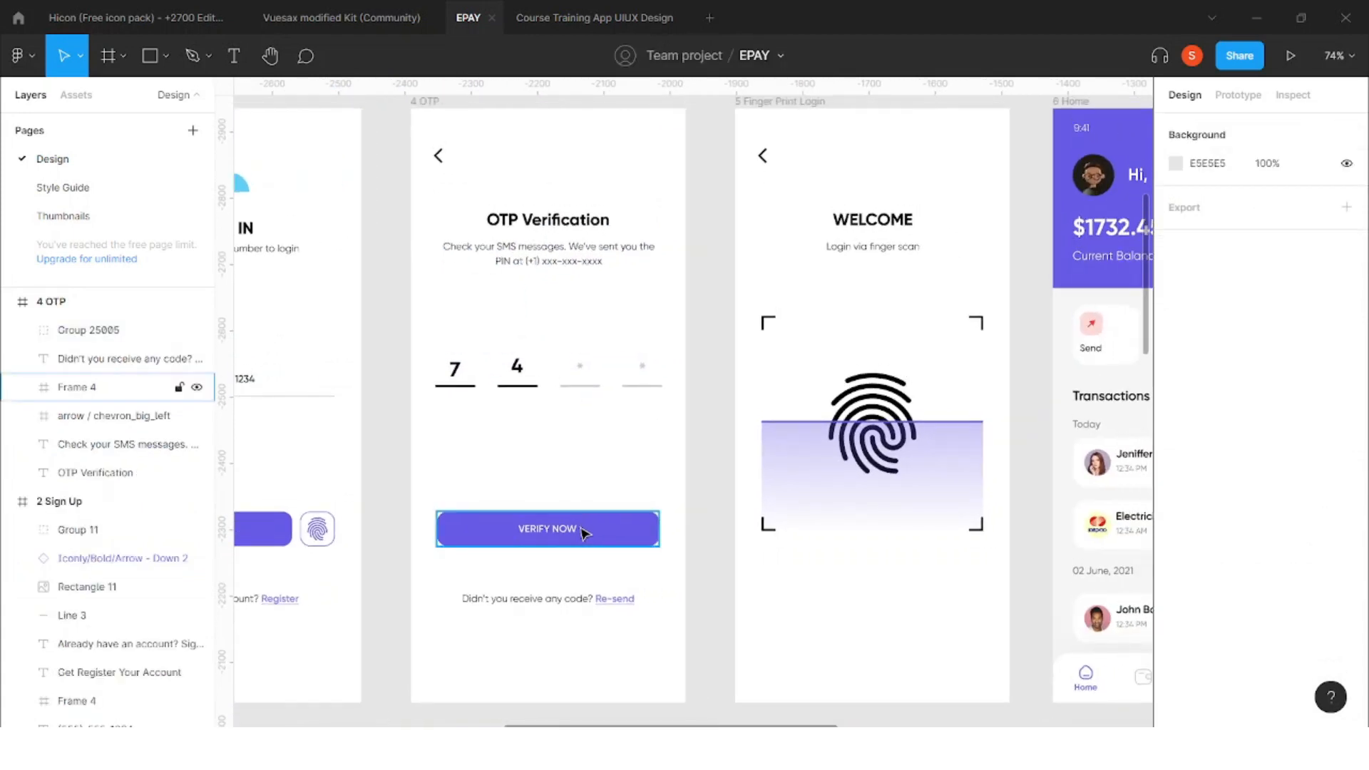
{"action": "scroll", "coordinate": [553, 606], "scroll_direction": "up", "scroll_amount": 1}
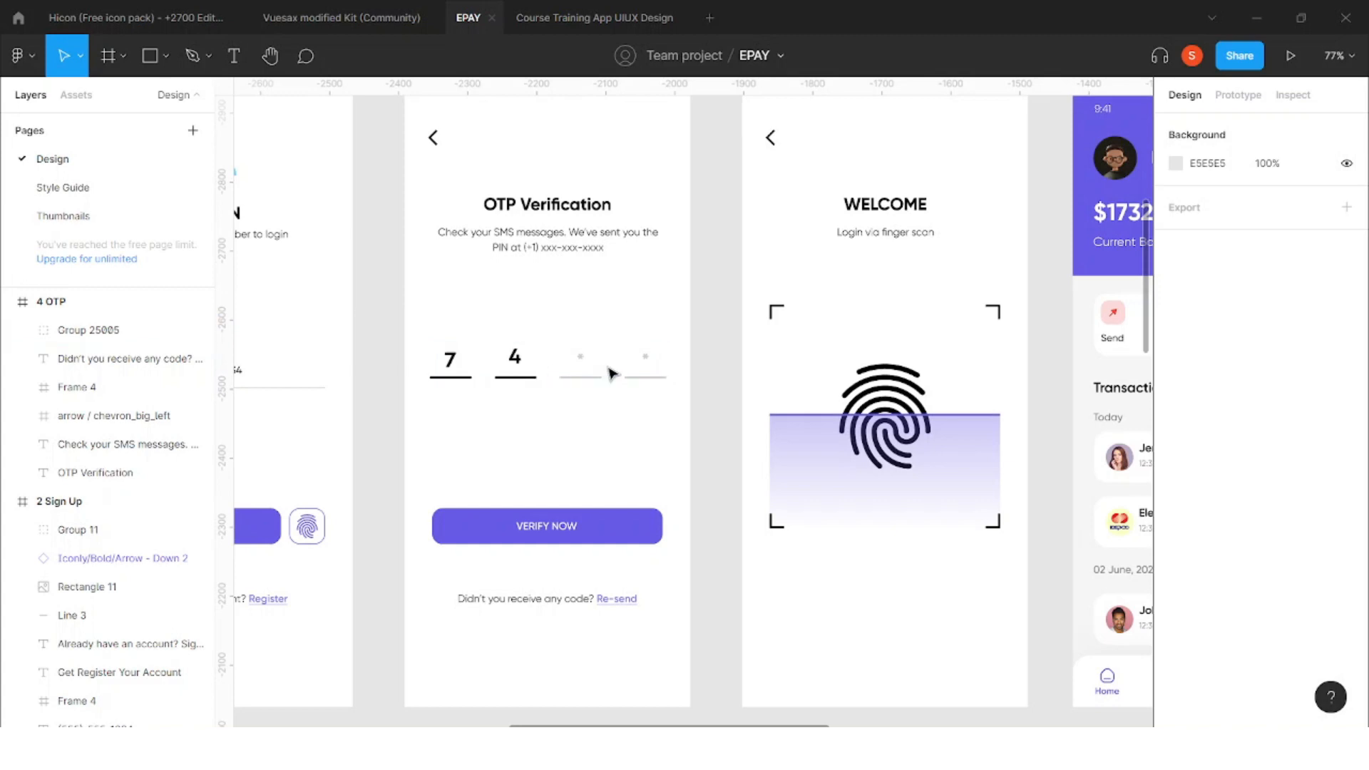
{"action": "scroll", "coordinate": [589, 526], "scroll_direction": "right", "scroll_amount": 2}
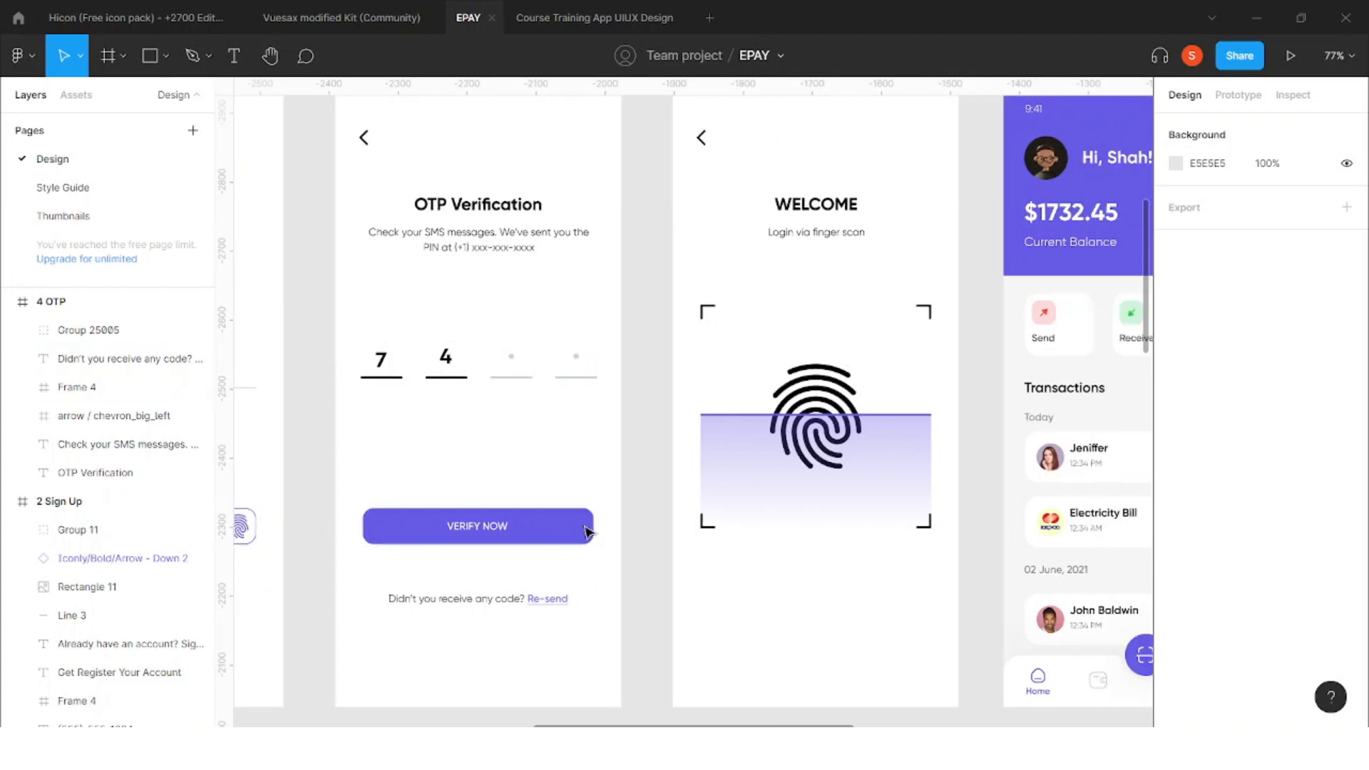
{"action": "scroll", "coordinate": [657, 459], "scroll_direction": "down", "scroll_amount": 2, "text": "ctrl"}
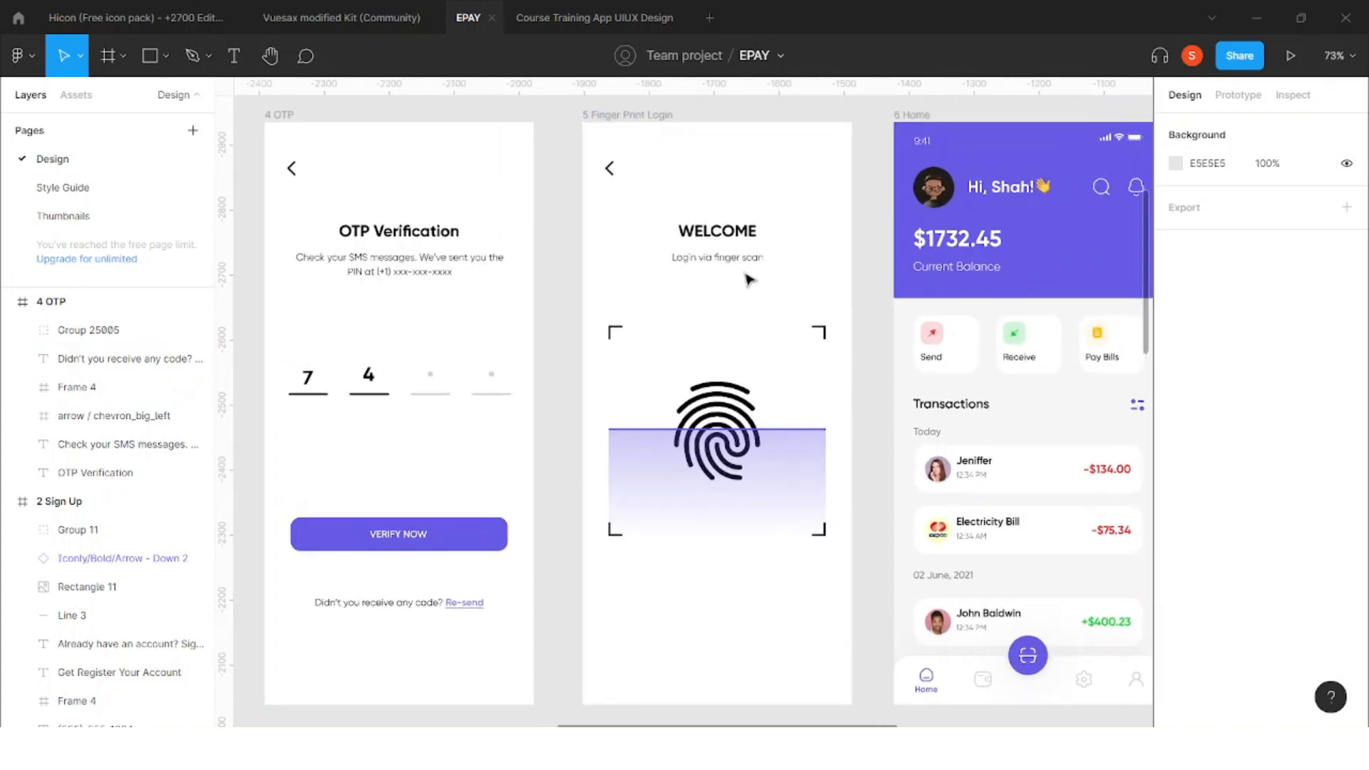
Select the fingerprint button on the Login frame and view the matching Finger Print Login screen
{"action": "scroll", "coordinate": [612, 591], "scroll_direction": "left", "scroll_amount": 3}
{"action": "scroll", "coordinate": [612, 591], "scroll_direction": "up", "scroll_amount": 1, "text": "ctrl"}
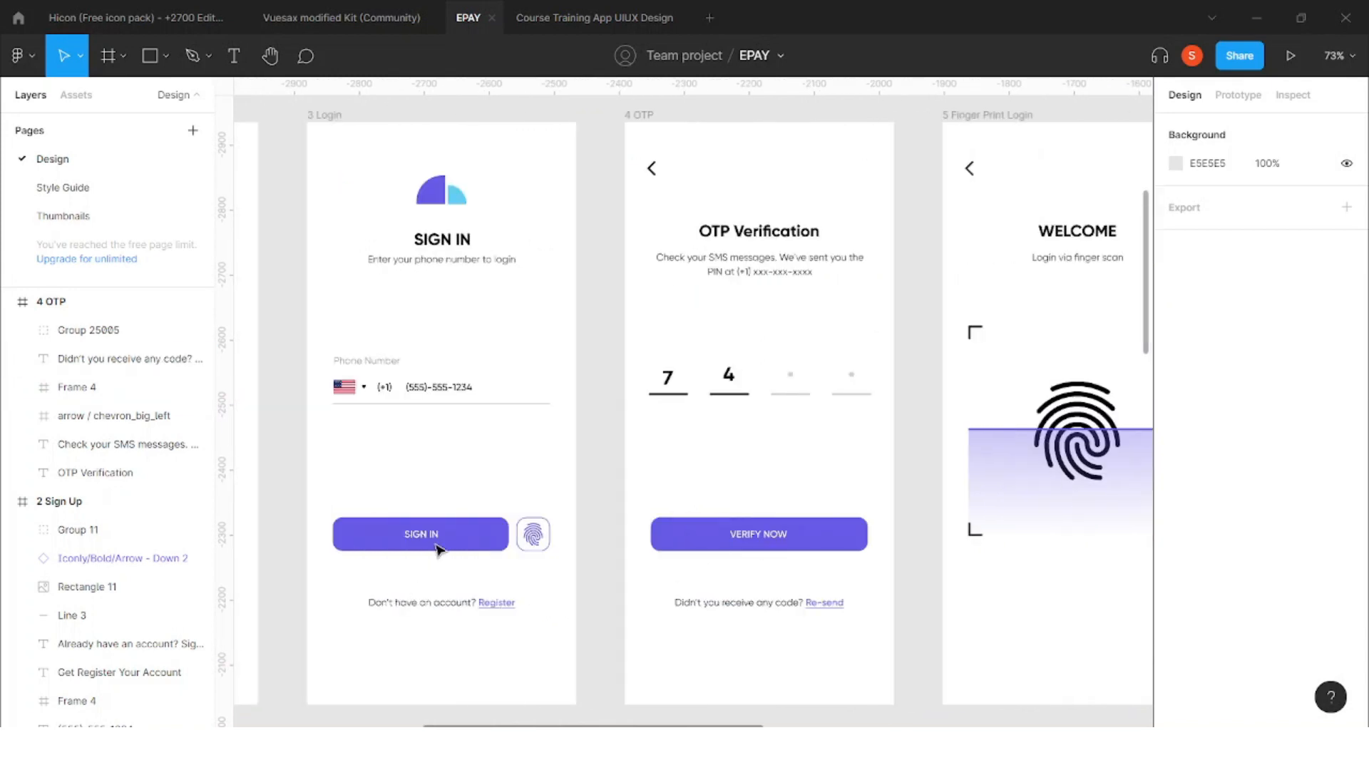
{"action": "scroll", "coordinate": [536, 535], "scroll_direction": "right", "scroll_amount": 1}
{"action": "left_click", "coordinate": [536, 535]}
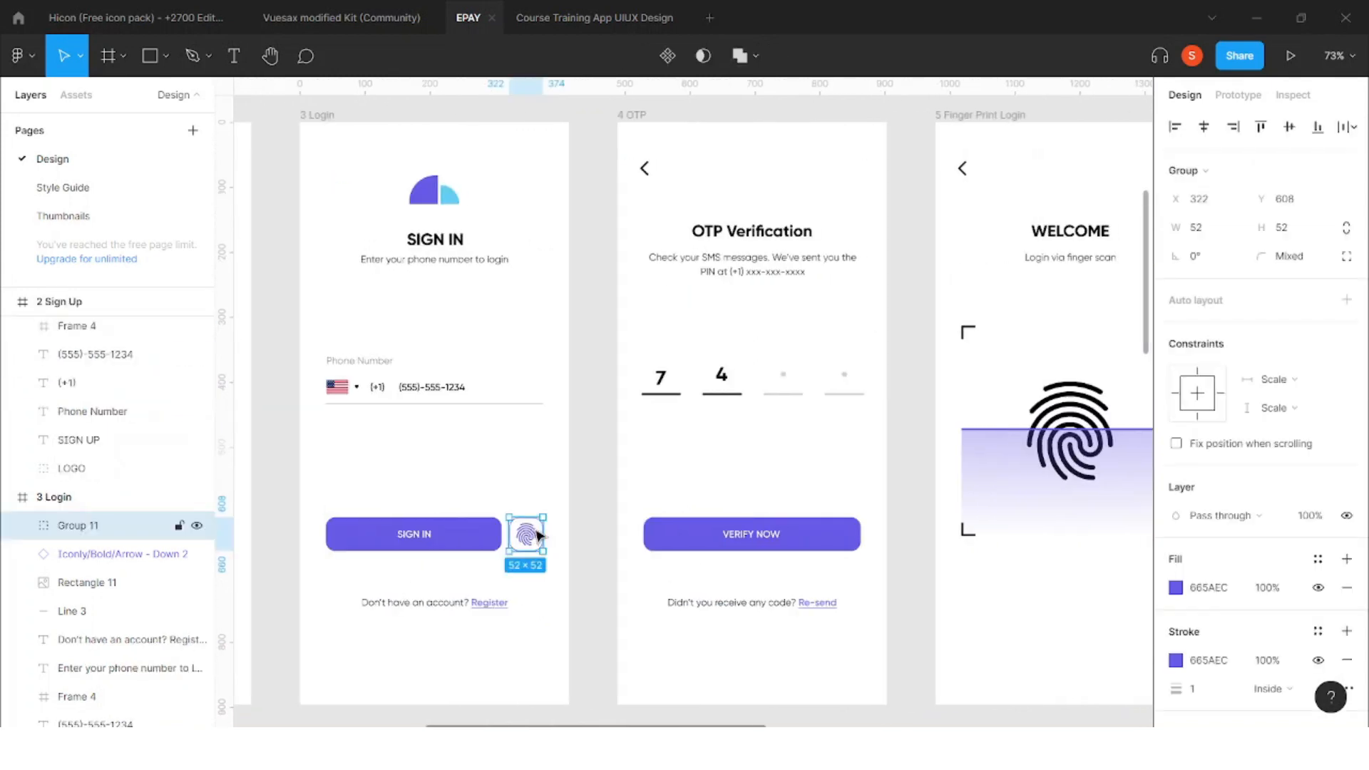
{"action": "scroll", "coordinate": [536, 535], "scroll_direction": "right", "scroll_amount": 2}
{"action": "scroll", "coordinate": [1026, 447], "scroll_direction": "right", "scroll_amount": 5}
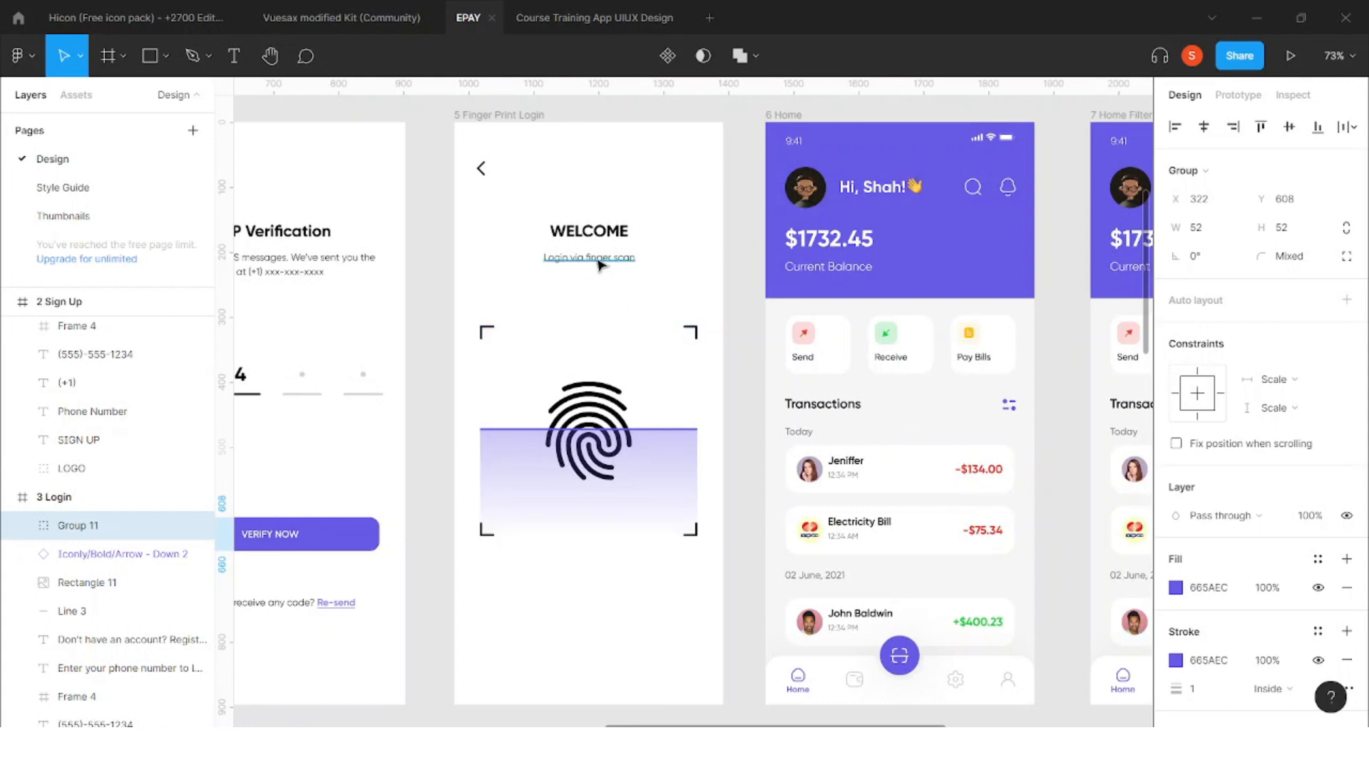
Examine the Finger Print Login screen's scan area, followed by the Home and Home Filter screens
{"action": "scroll", "coordinate": [581, 361], "scroll_direction": "up", "scroll_amount": 3, "text": "ctrl"}
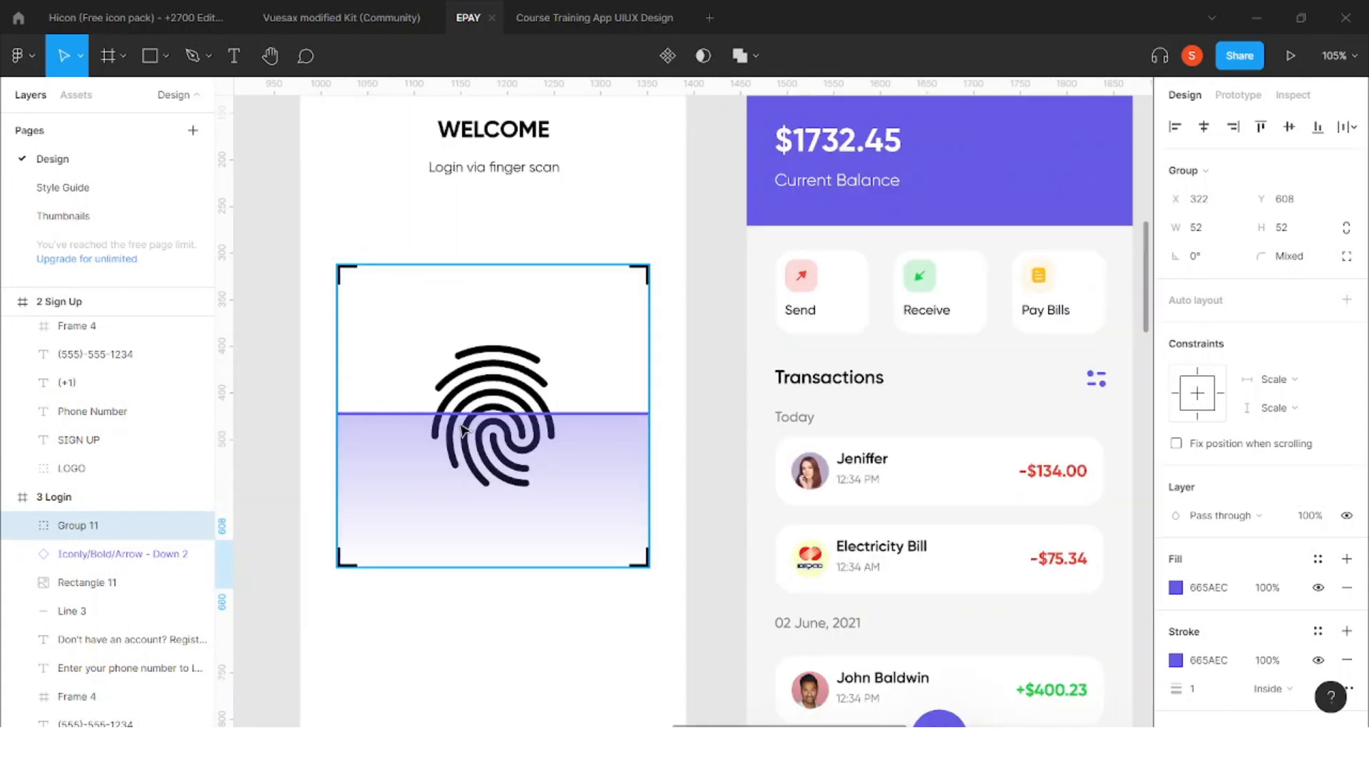
{"action": "scroll", "coordinate": [469, 426], "scroll_direction": "down", "scroll_amount": 5, "text": "ctrl"}
{"action": "scroll", "coordinate": [678, 328], "scroll_direction": "up", "scroll_amount": 4, "text": "ctrl"}
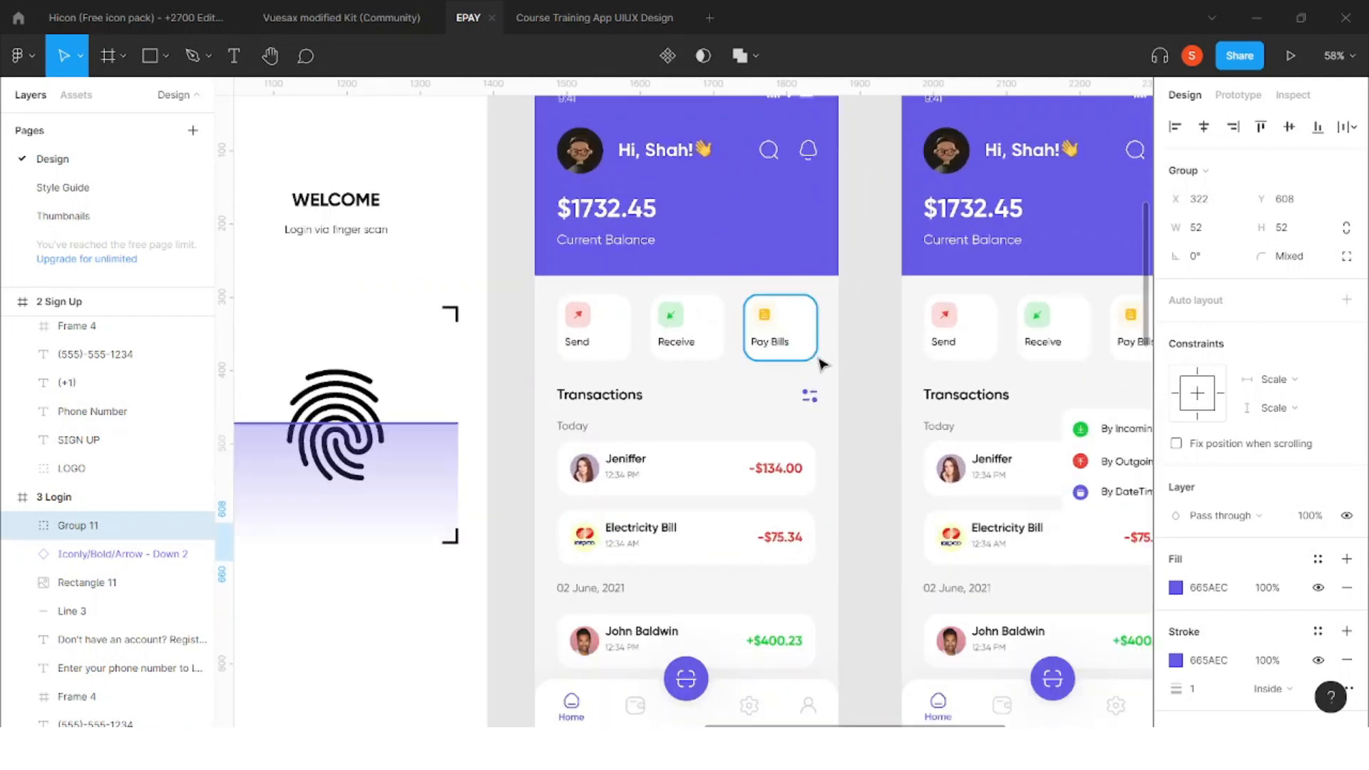
{"action": "scroll", "coordinate": [678, 329], "scroll_direction": "down", "scroll_amount": 2, "text": "ctrl"}
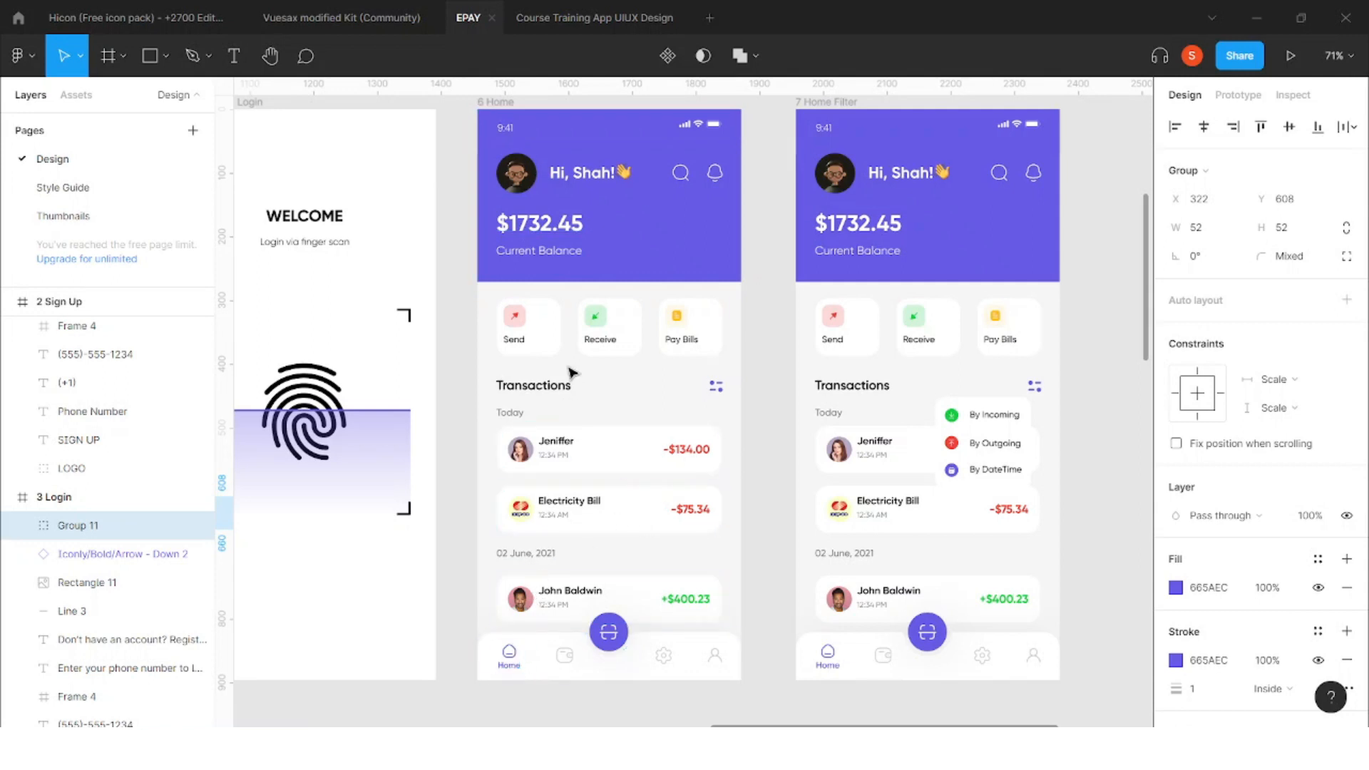
{"action": "scroll", "coordinate": [535, 314], "scroll_direction": "up", "scroll_amount": 2, "text": "ctrl"}
{"action": "scroll", "coordinate": [706, 399], "scroll_direction": "up", "scroll_amount": 1}
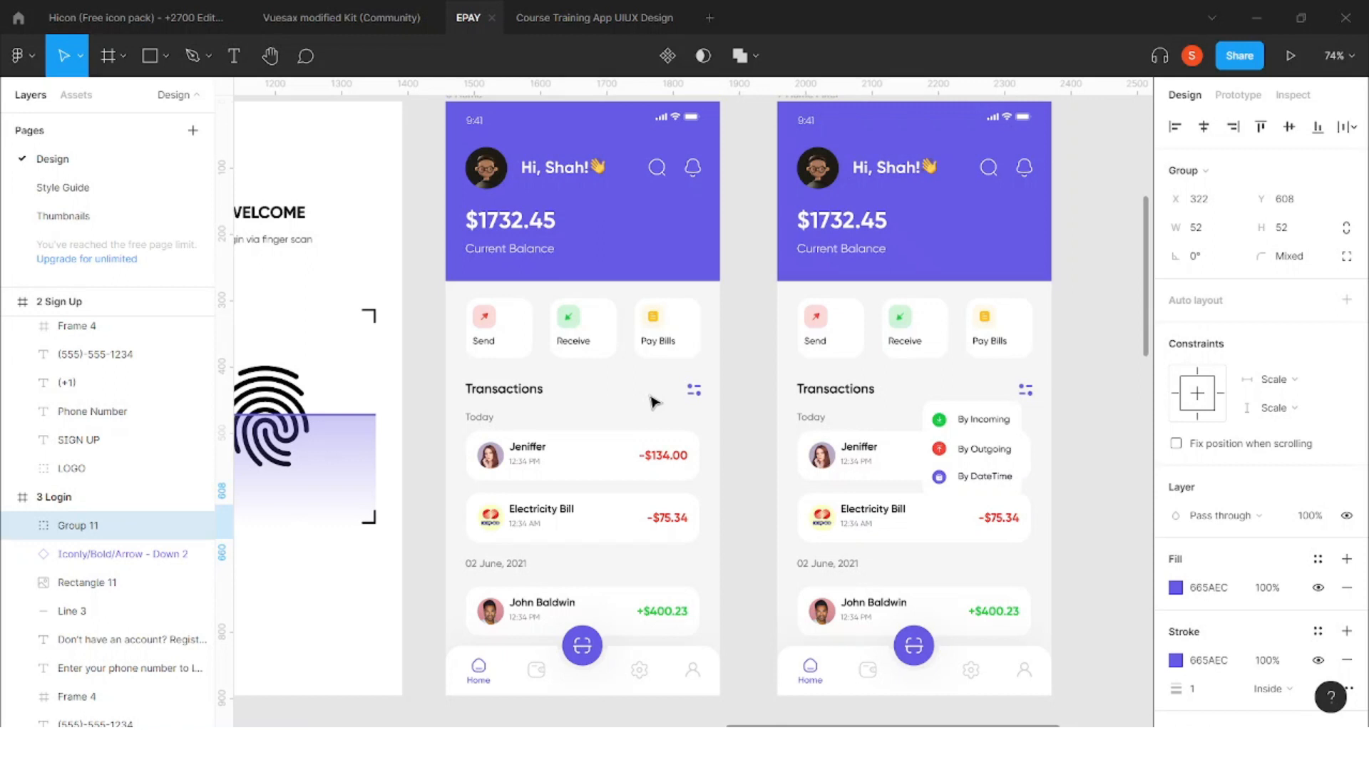
Inspect the status bar frame at the top of the Home screen and clear the selection
{"action": "left_click", "coordinate": [497, 238]}
{"action": "left_click", "coordinate": [724, 159]}
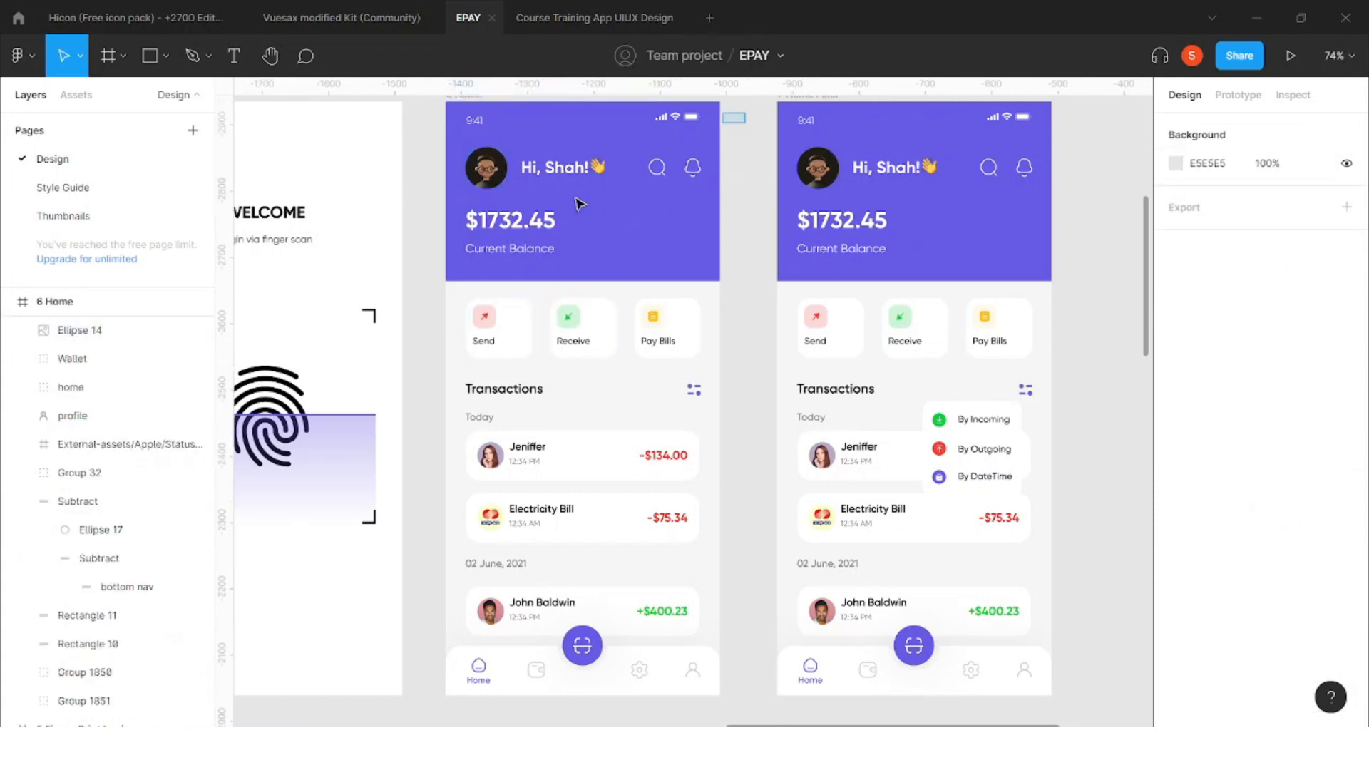
{"action": "left_click", "coordinate": [578, 205]}
{"action": "left_click", "coordinate": [558, 129]}
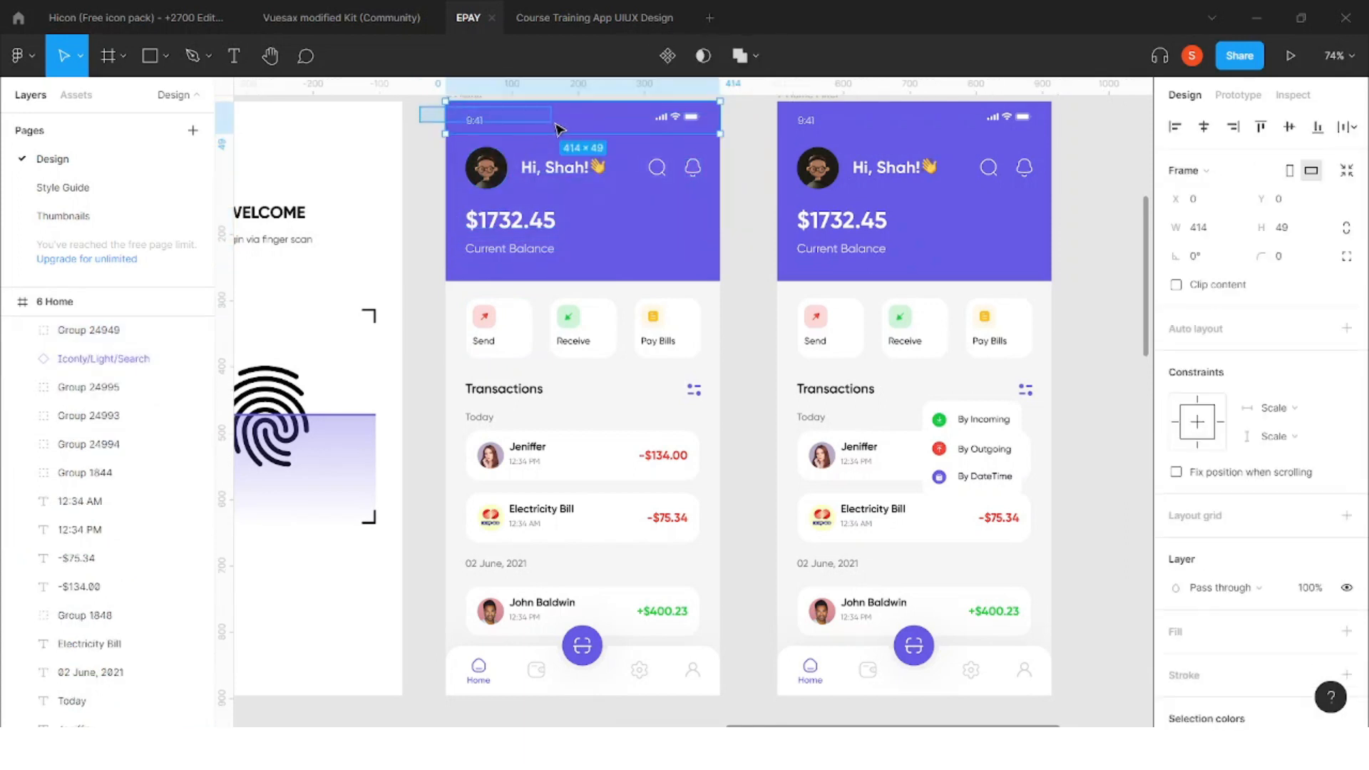
{"action": "scroll", "coordinate": [696, 119], "scroll_direction": "up", "scroll_amount": 1}
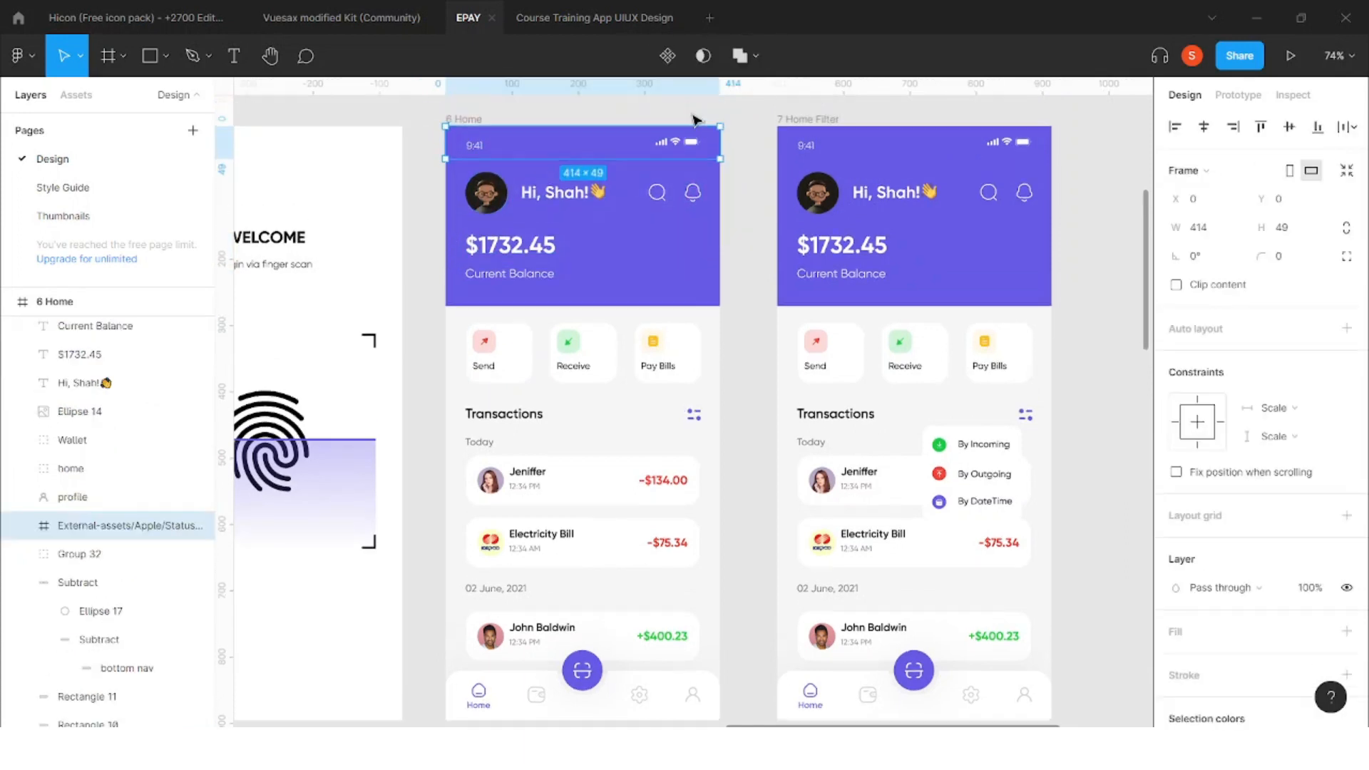
{"action": "left_click", "coordinate": [738, 343]}
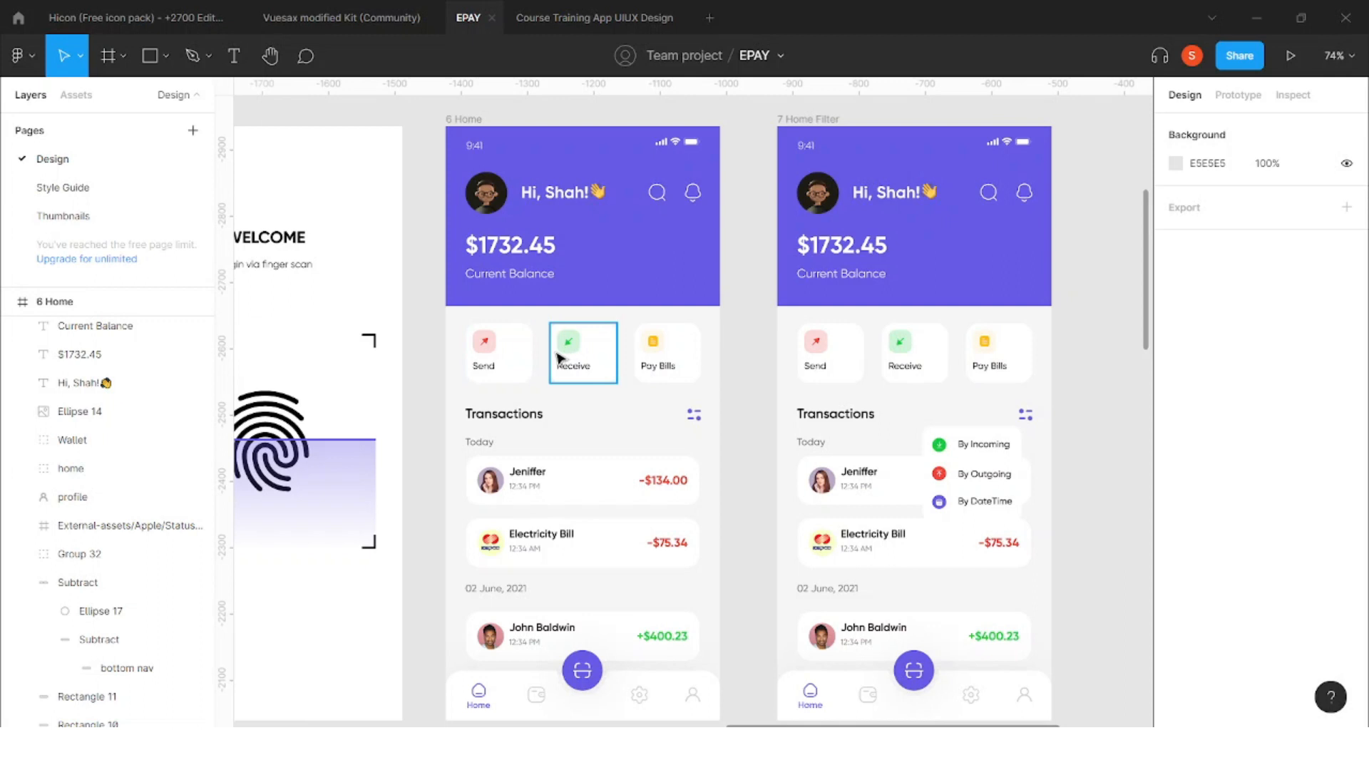
Inspect the Send card on the Home frame, clear the selection and view the neighbouring quick-action cards up close
{"action": "left_click", "coordinate": [514, 353]}
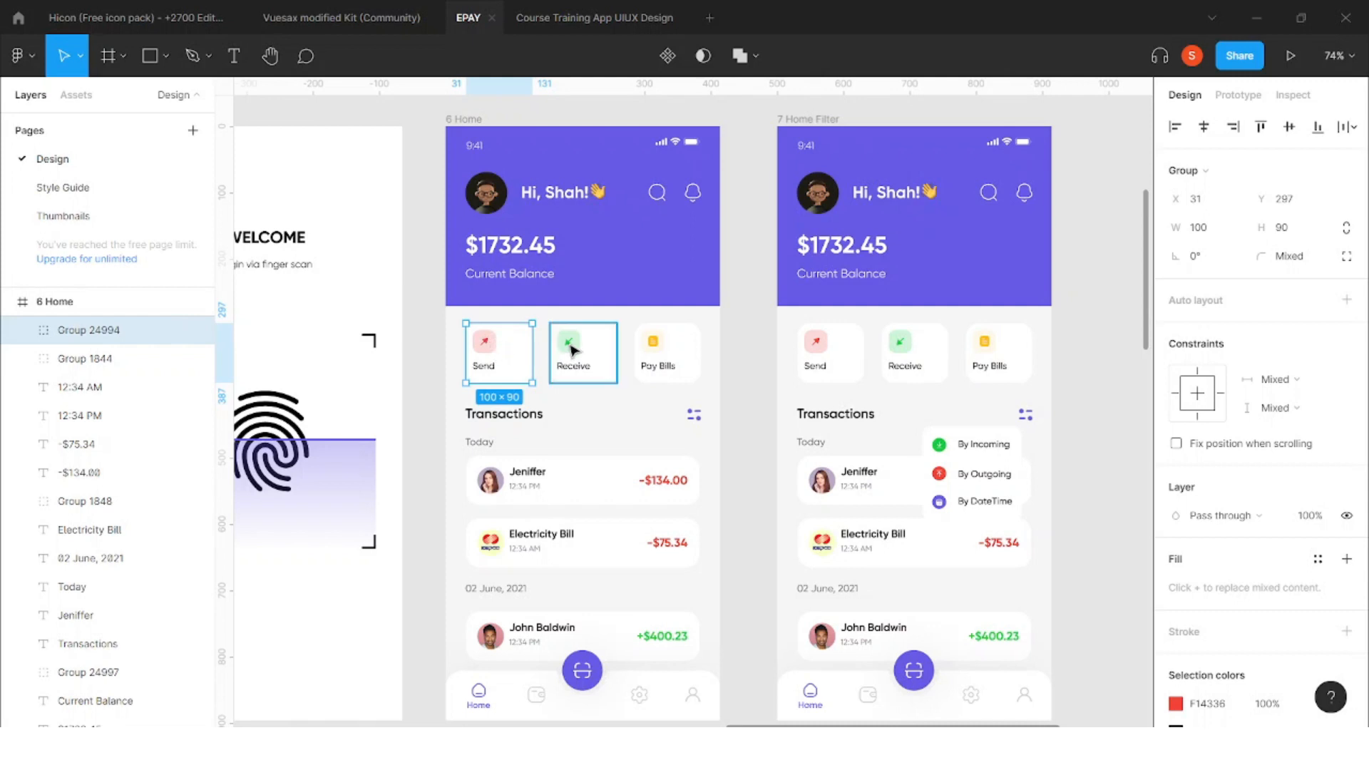
{"action": "scroll", "coordinate": [644, 424], "scroll_direction": "down", "scroll_amount": 1}
{"action": "key", "text": "Escape"}
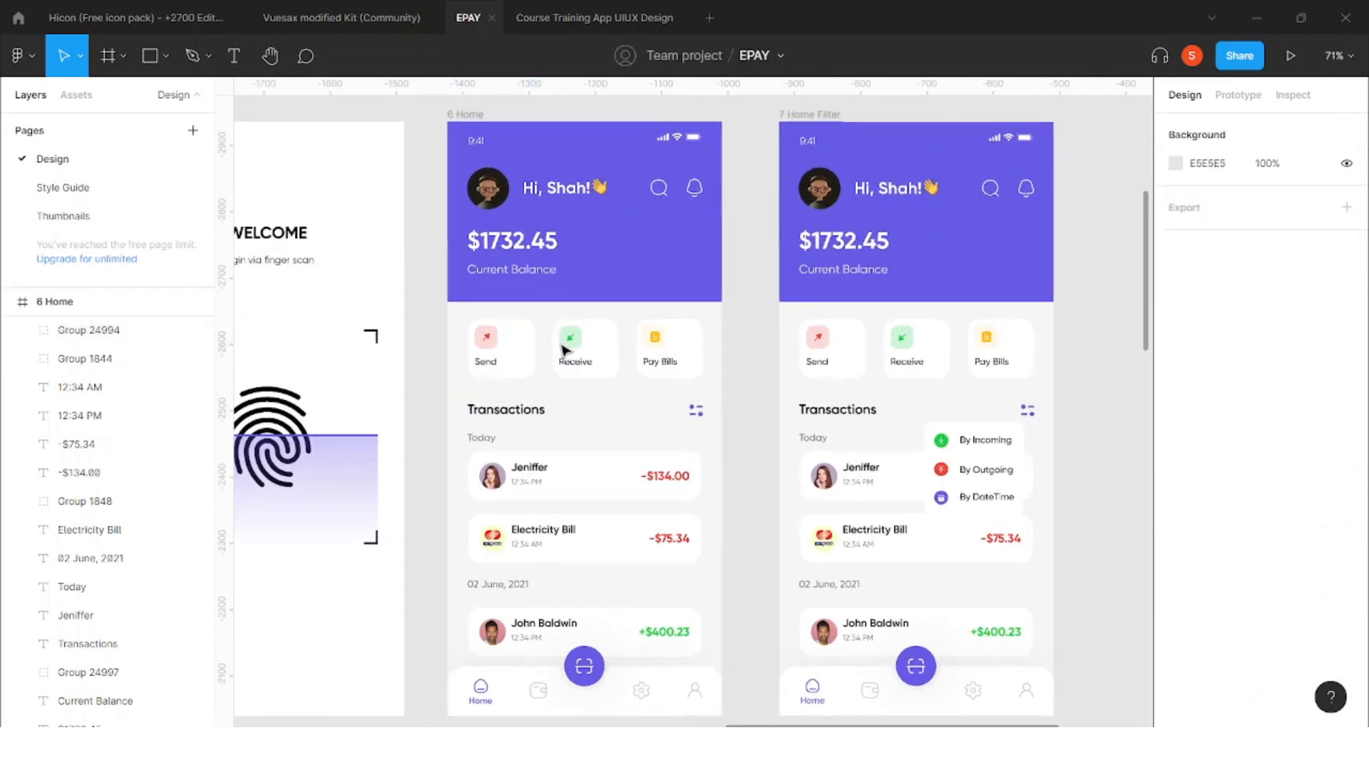
{"action": "scroll", "coordinate": [565, 352], "scroll_direction": "up", "scroll_amount": 3}
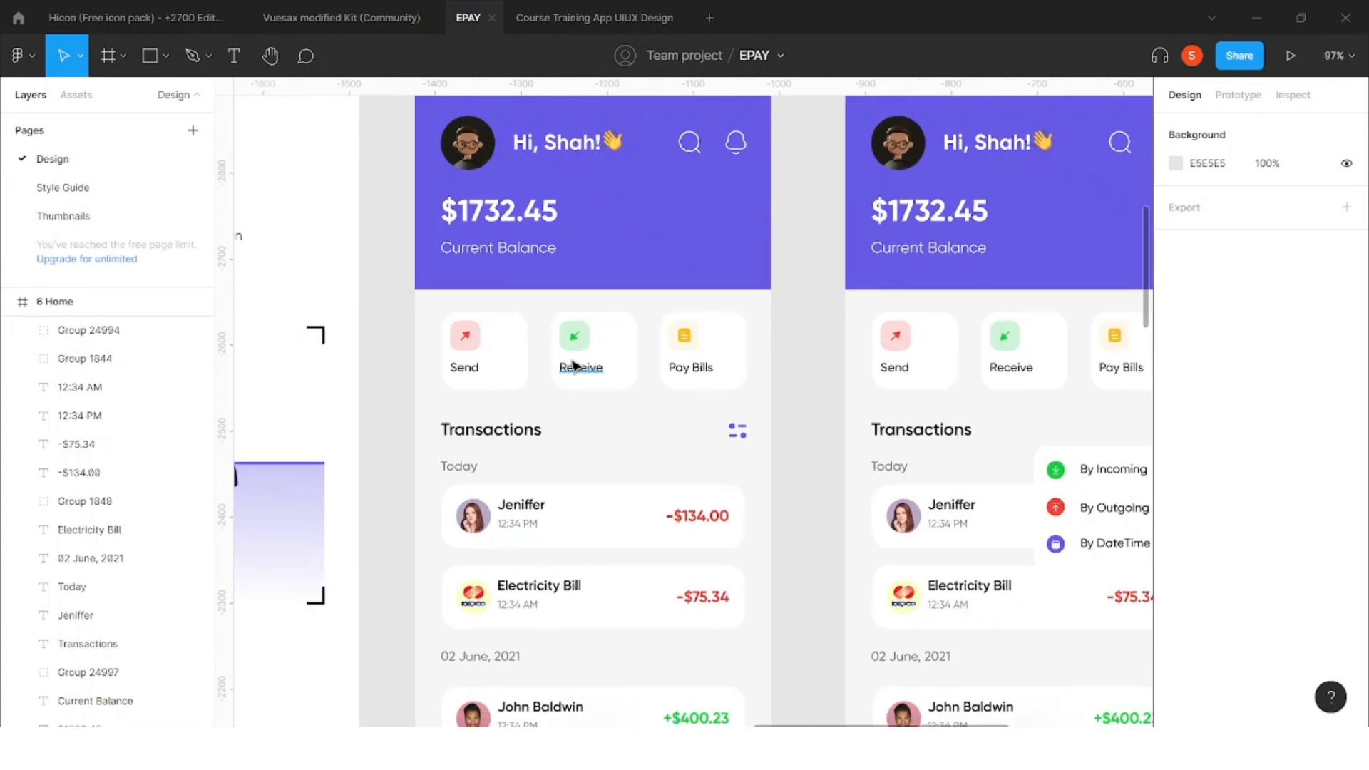
{"action": "scroll", "coordinate": [577, 368], "scroll_direction": "down", "scroll_amount": 5}
Open the Style Guide page and review its primary, secondary and accent color swatches
{"action": "left_click", "coordinate": [97, 196]}
{"action": "scroll", "coordinate": [569, 447], "scroll_direction": "left", "scroll_amount": 1}
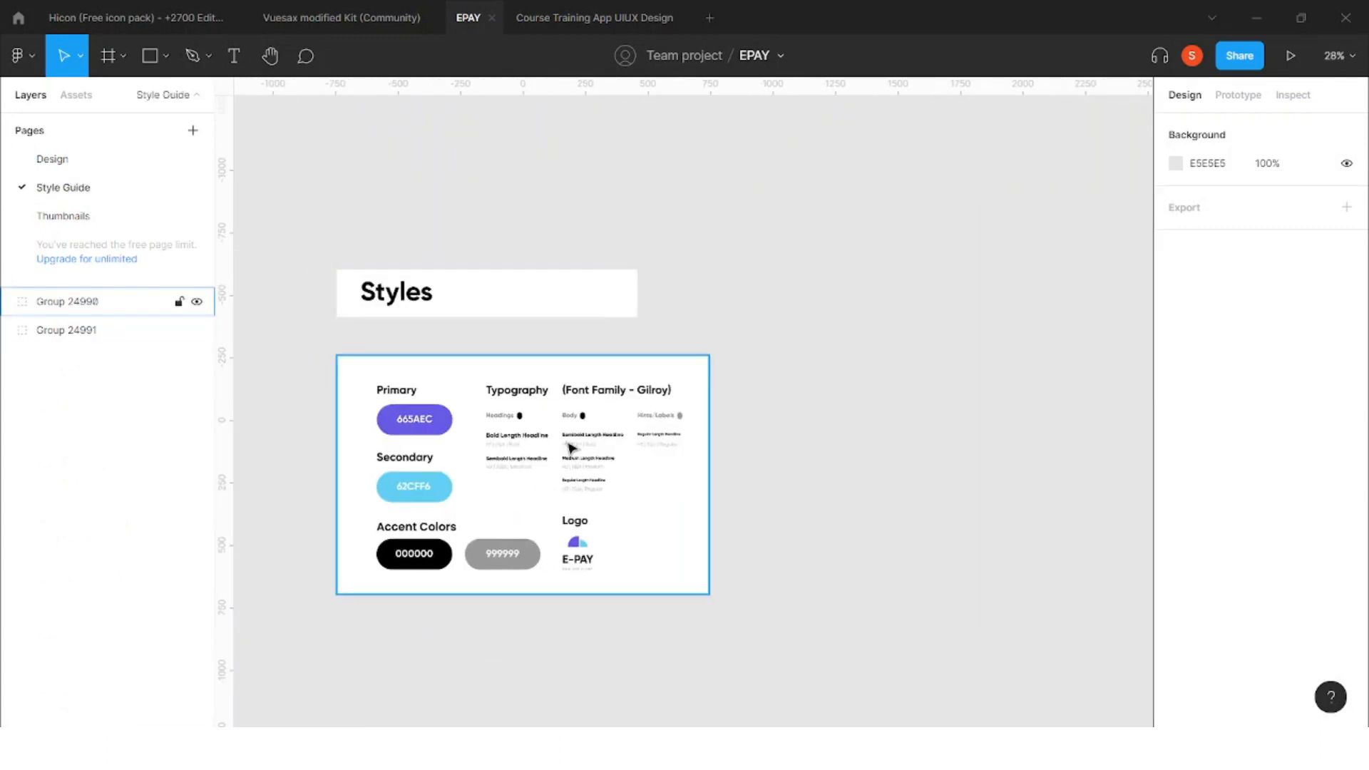
{"action": "scroll", "coordinate": [391, 549], "scroll_direction": "up", "scroll_amount": 5}
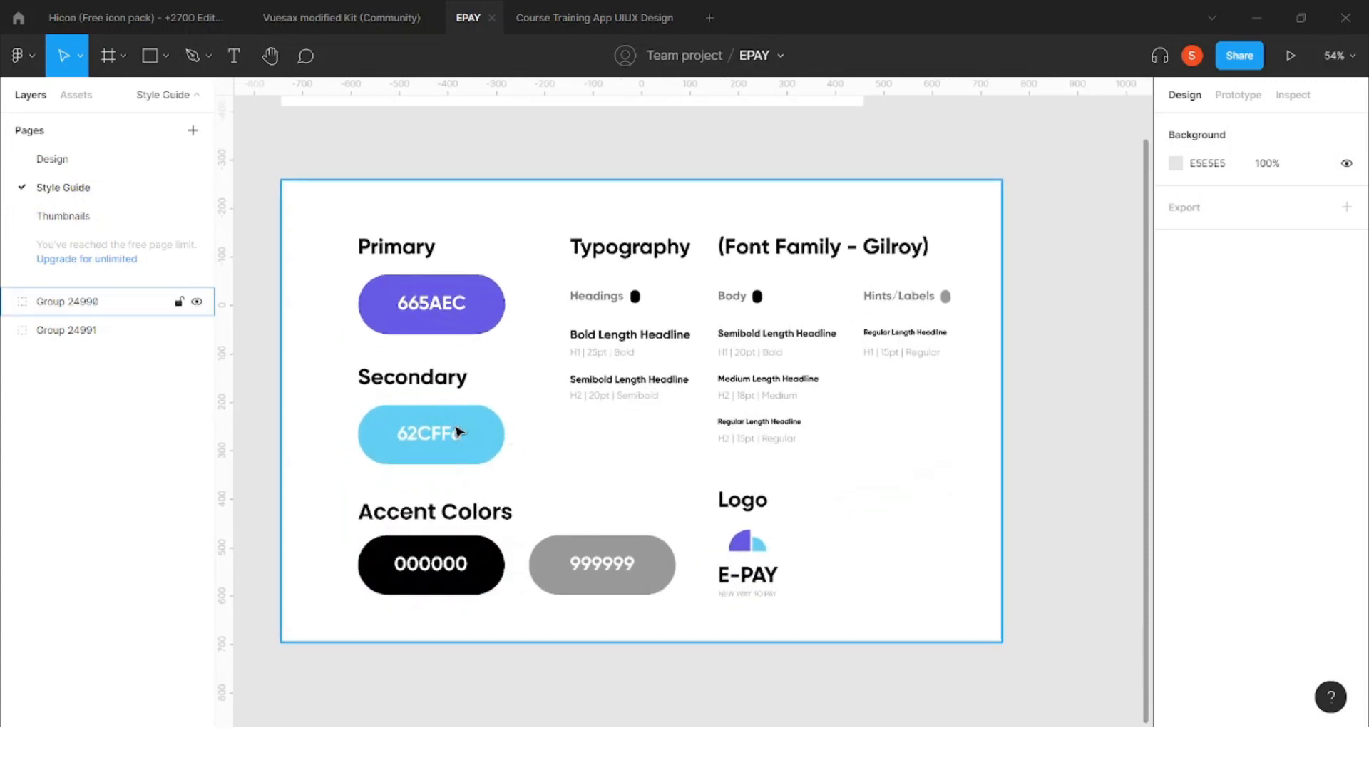
{"action": "scroll", "coordinate": [469, 562], "scroll_direction": "right", "scroll_amount": 2}
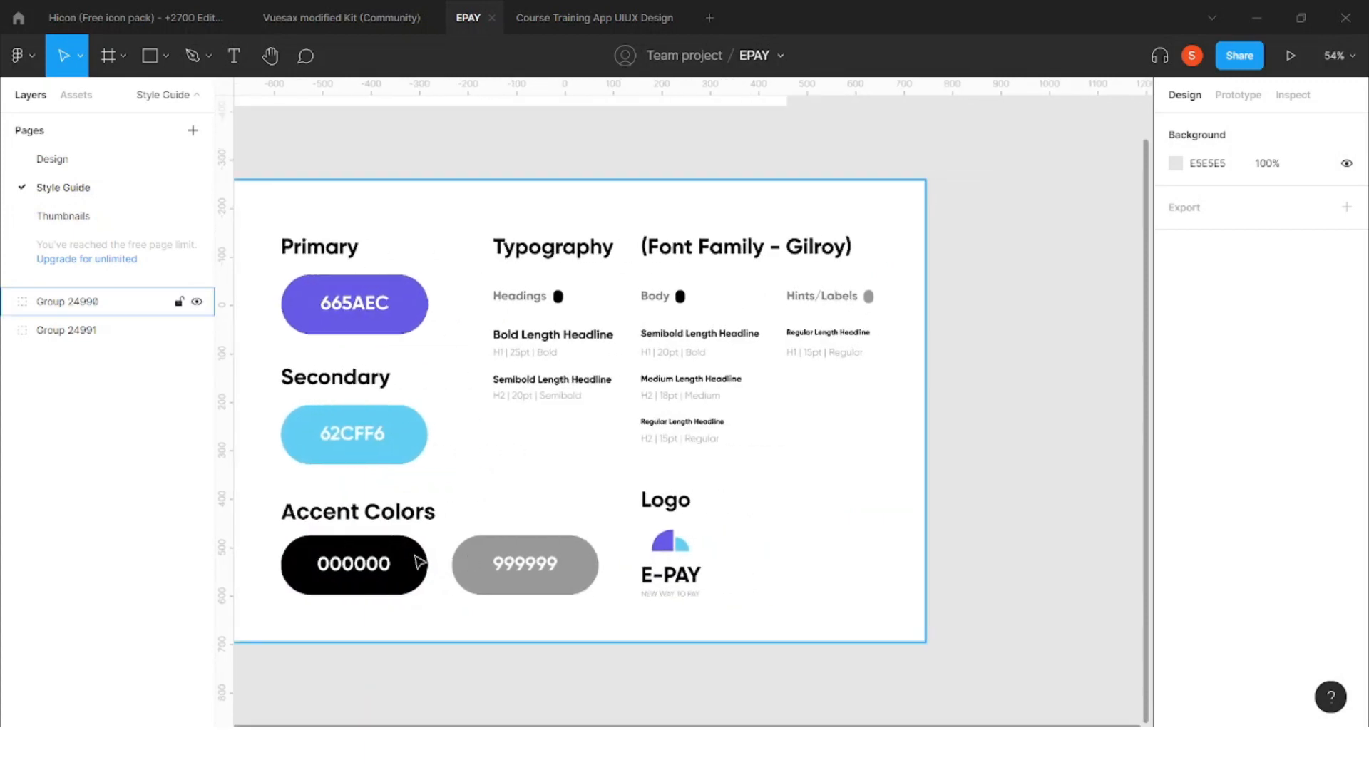
{"action": "scroll", "coordinate": [420, 581], "scroll_direction": "up", "scroll_amount": 1}
{"action": "scroll", "coordinate": [592, 601], "scroll_direction": "right", "scroll_amount": 1}
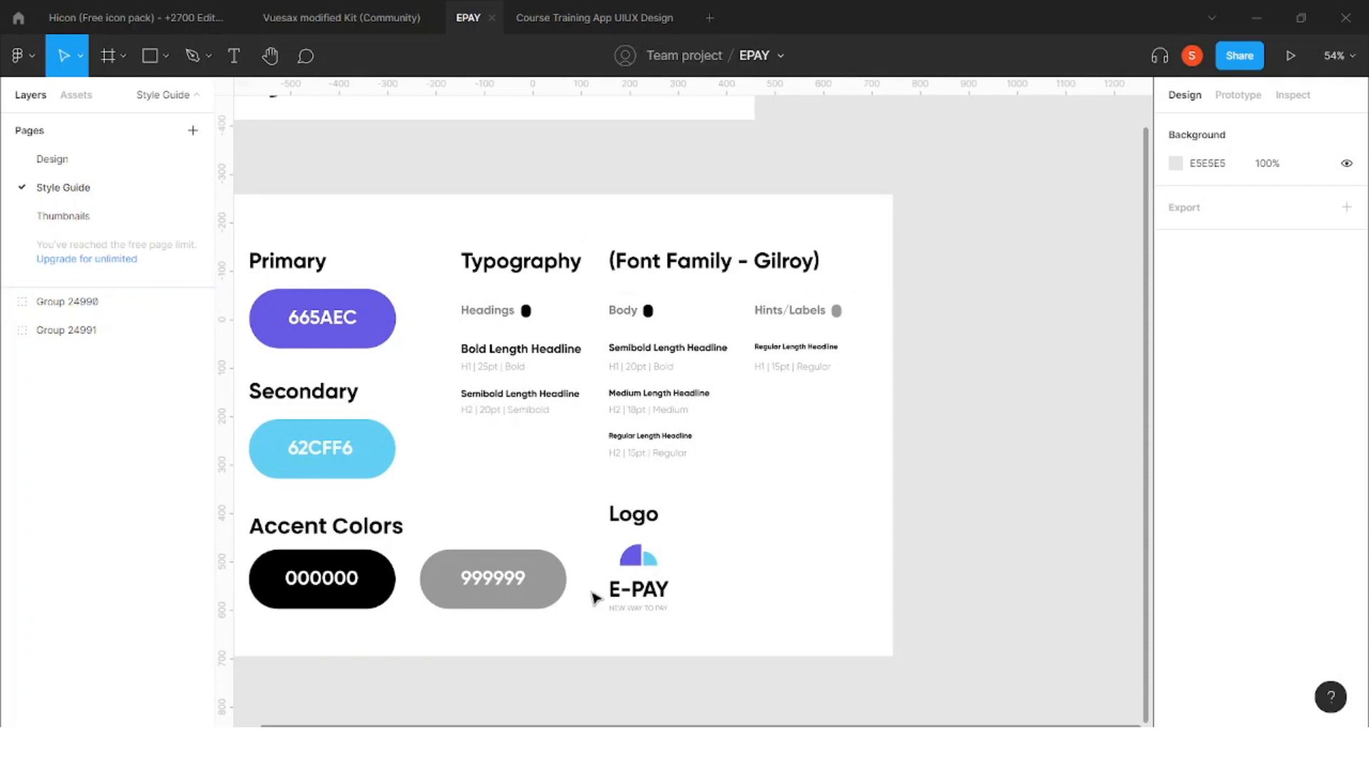
Examine the style guide's typography section covering headings, body and hints/labels, along with the overall Styles board
{"action": "scroll", "coordinate": [667, 603], "scroll_direction": "up", "scroll_amount": 3}
{"action": "scroll", "coordinate": [581, 528], "scroll_direction": "up", "scroll_amount": 5}
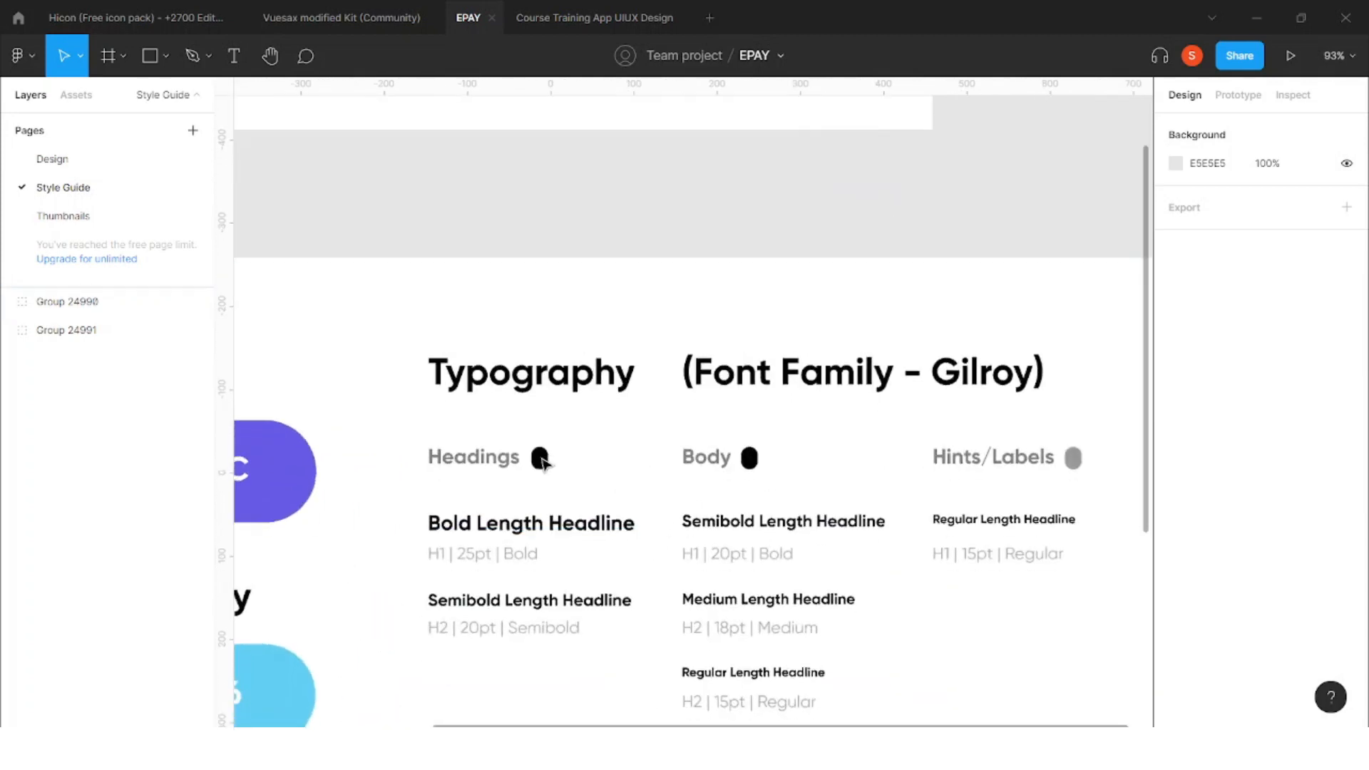
{"action": "scroll", "coordinate": [563, 442], "scroll_direction": "right", "scroll_amount": 2}
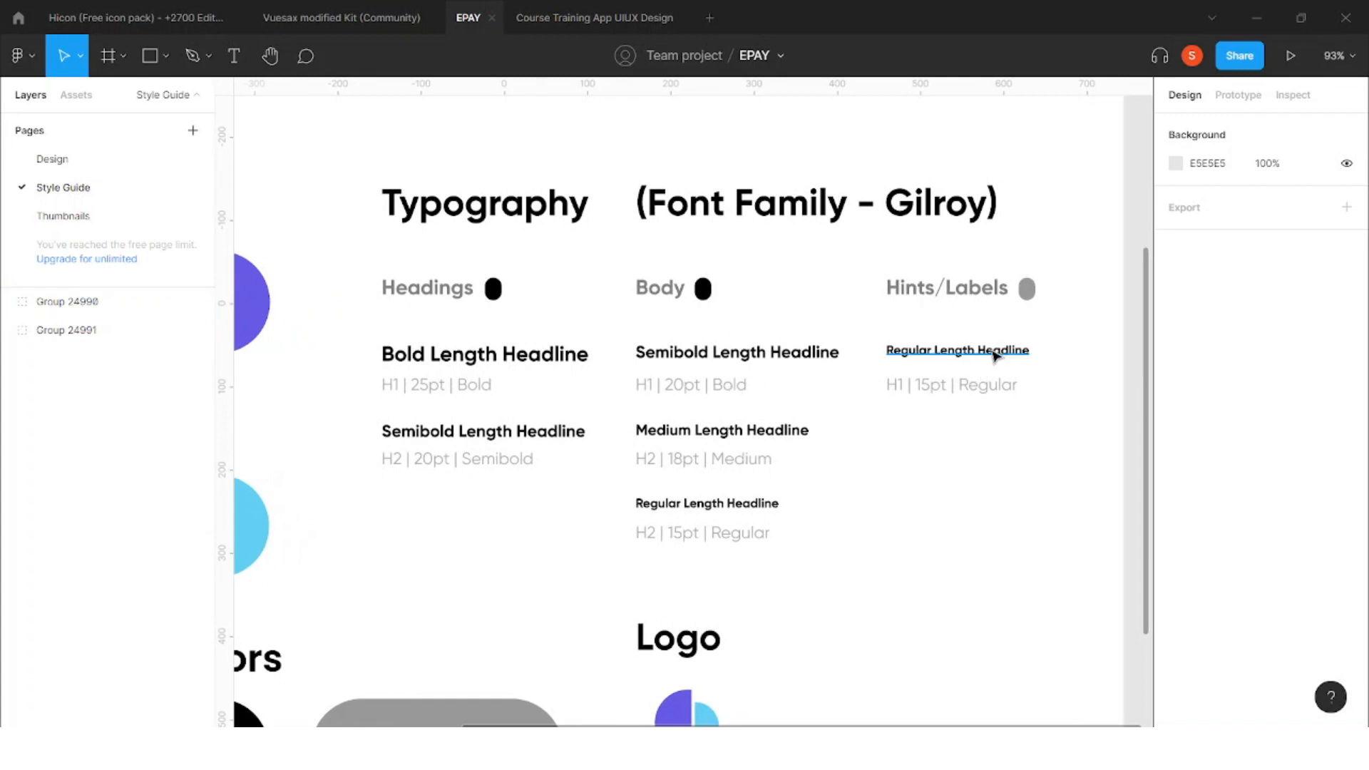
{"action": "scroll", "coordinate": [923, 381], "scroll_direction": "down", "scroll_amount": 1}
{"action": "scroll", "coordinate": [923, 382], "scroll_direction": "down", "scroll_amount": 6}
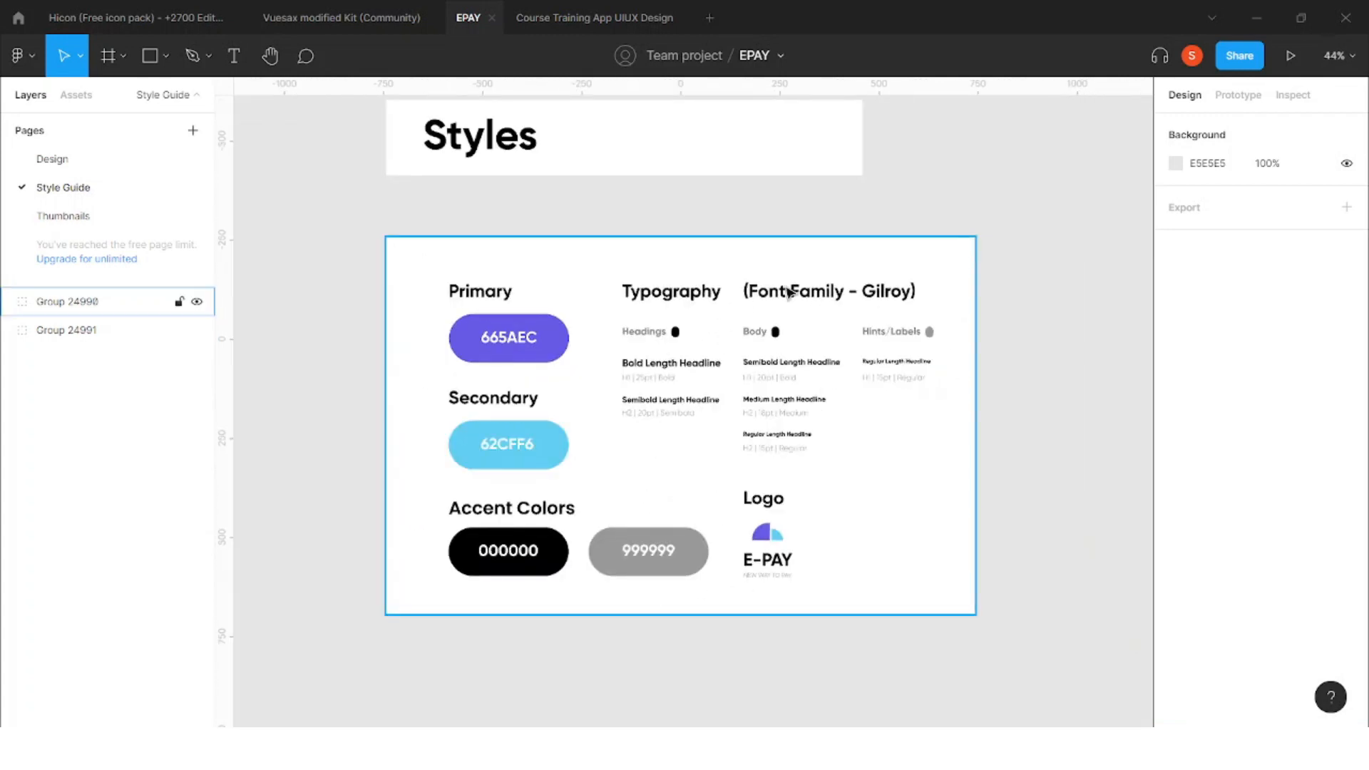
{"action": "scroll", "coordinate": [785, 318], "scroll_direction": "down", "scroll_amount": 6}
{"action": "scroll", "coordinate": [663, 333], "scroll_direction": "down", "scroll_amount": 4}
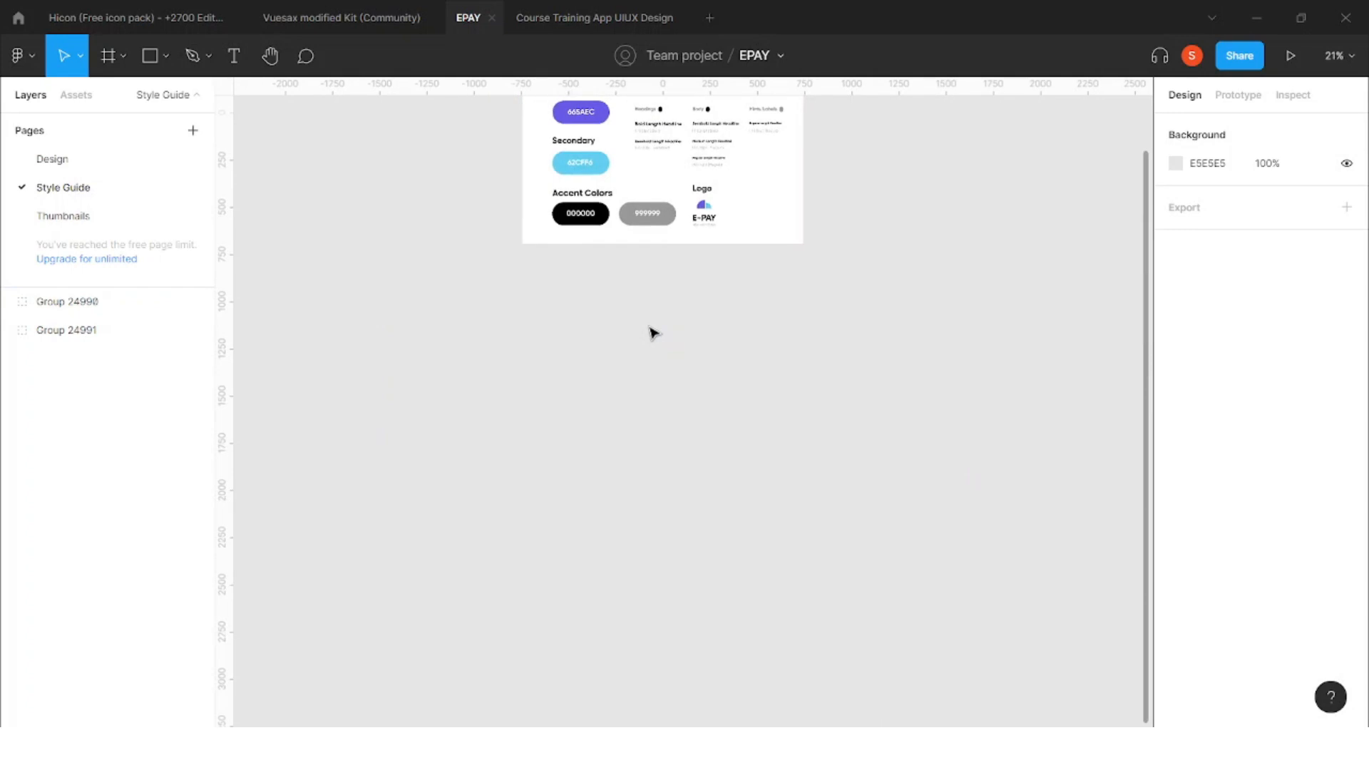
{"action": "scroll", "coordinate": [679, 205], "scroll_direction": "up", "scroll_amount": 3}
{"action": "scroll", "coordinate": [688, 177], "scroll_direction": "up", "scroll_amount": 1}
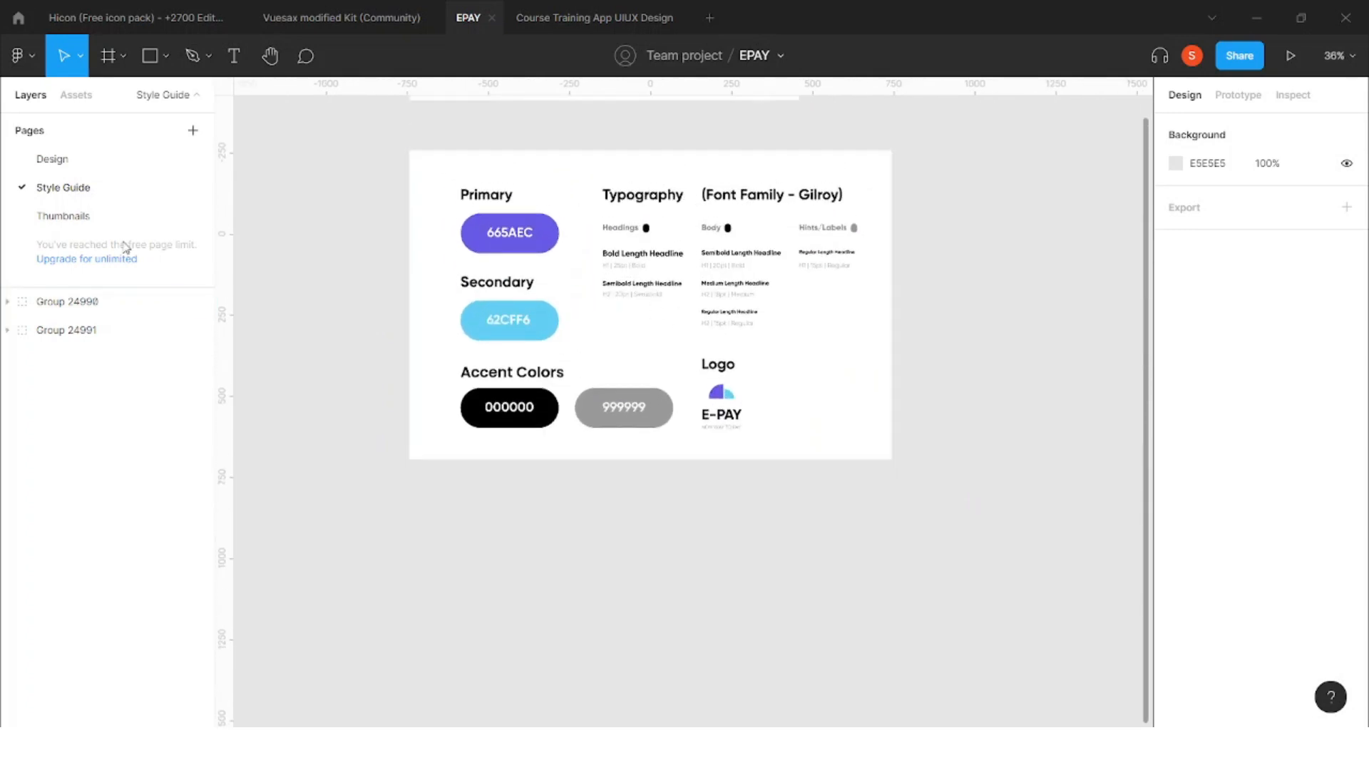
Open the Thumbnails page and examine its mockup images, including the text and tool logos on the Mobile uiux design frame
{"action": "left_click", "coordinate": [107, 217]}
{"action": "scroll", "coordinate": [606, 257], "scroll_direction": "down", "scroll_amount": 2}
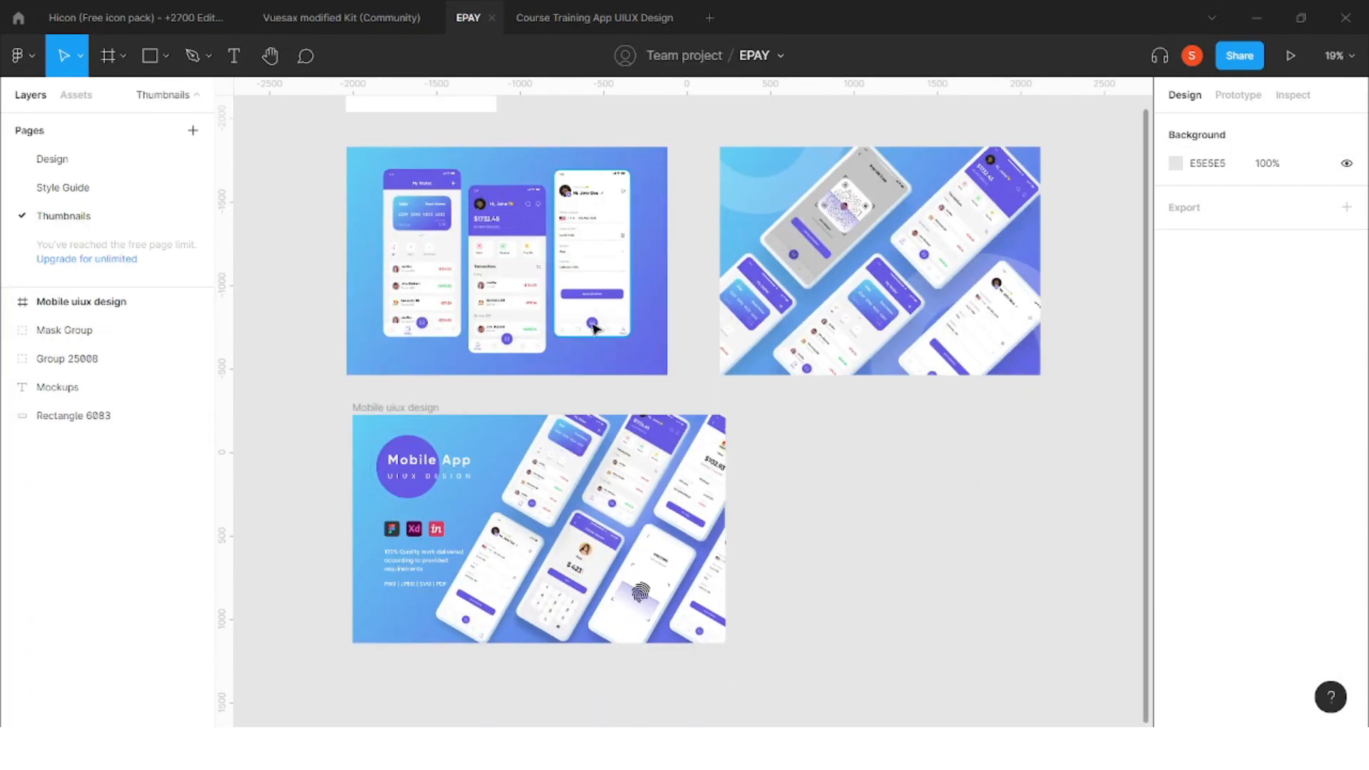
{"action": "scroll", "coordinate": [646, 246], "scroll_direction": "up", "scroll_amount": 1}
{"action": "scroll", "coordinate": [915, 200], "scroll_direction": "up", "scroll_amount": 1}
{"action": "scroll", "coordinate": [999, 245], "scroll_direction": "left", "scroll_amount": 5}
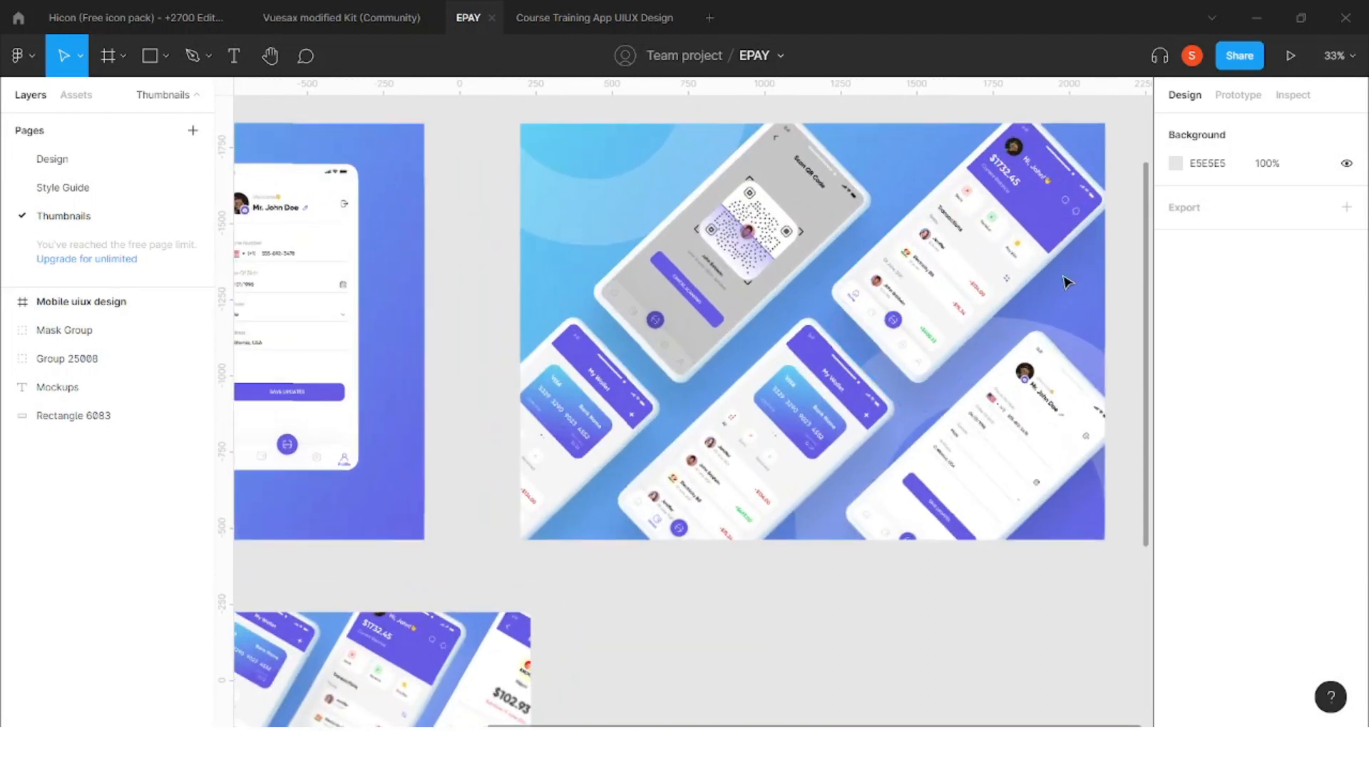
{"action": "scroll", "coordinate": [471, 330], "scroll_direction": "down", "scroll_amount": 3}
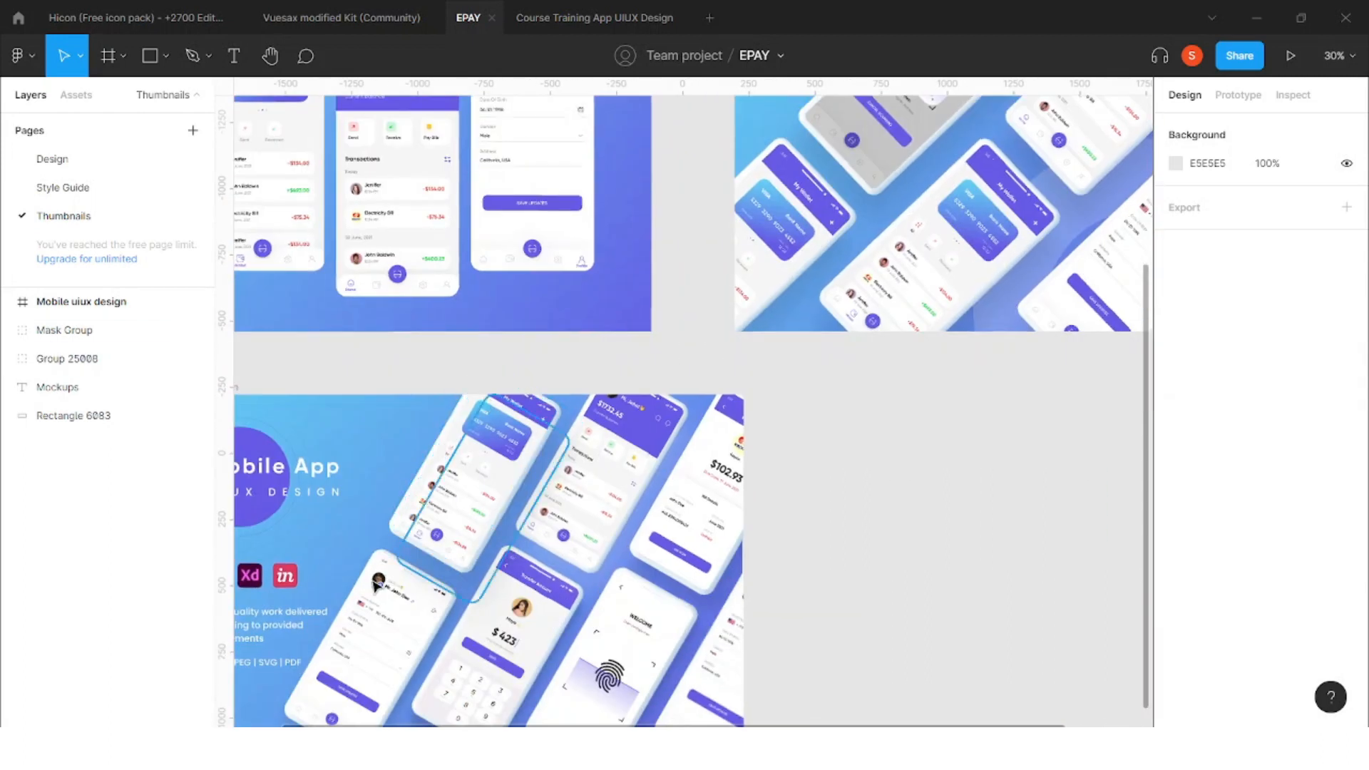
{"action": "scroll", "coordinate": [378, 556], "scroll_direction": "up", "scroll_amount": 5}
{"action": "scroll", "coordinate": [497, 563], "scroll_direction": "down", "scroll_amount": 4}
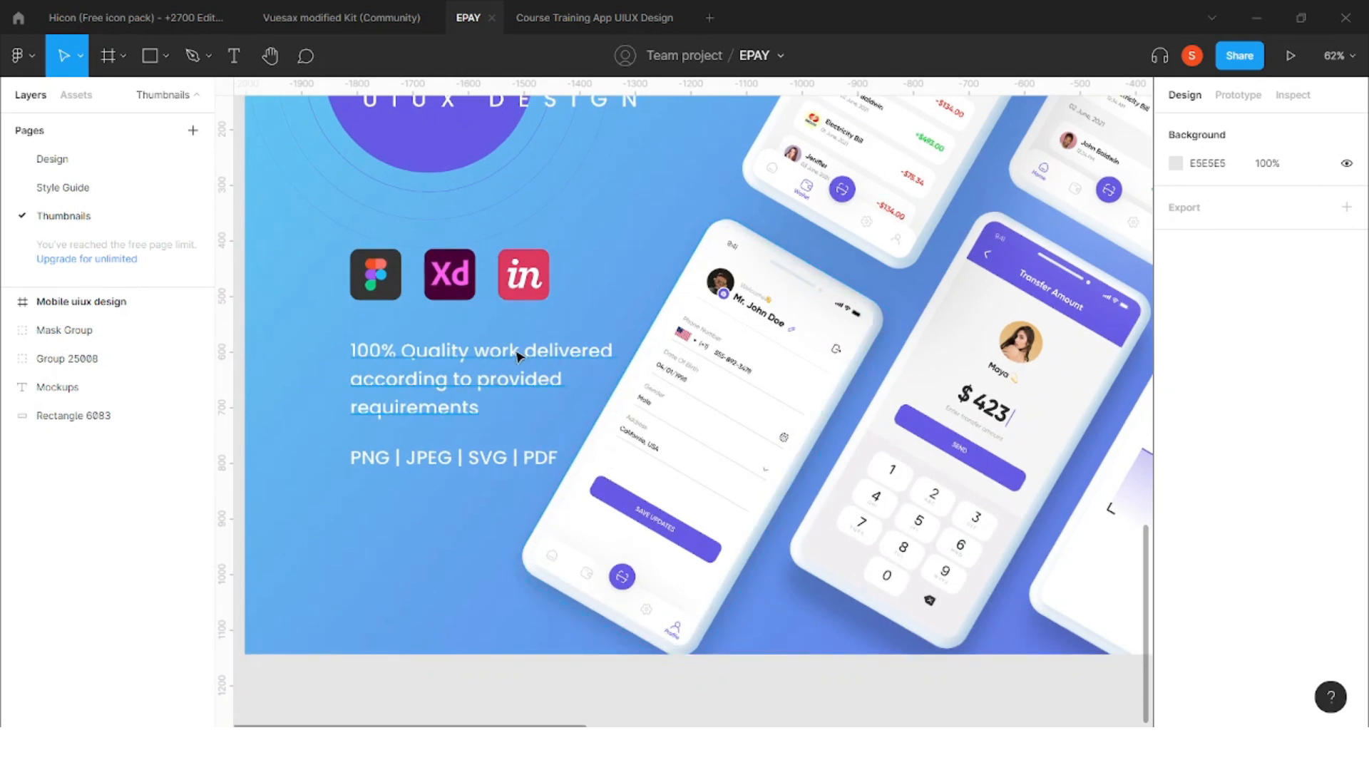
{"action": "scroll", "coordinate": [470, 399], "scroll_direction": "down", "scroll_amount": 5}
{"action": "scroll", "coordinate": [448, 444], "scroll_direction": "down", "scroll_amount": 3}
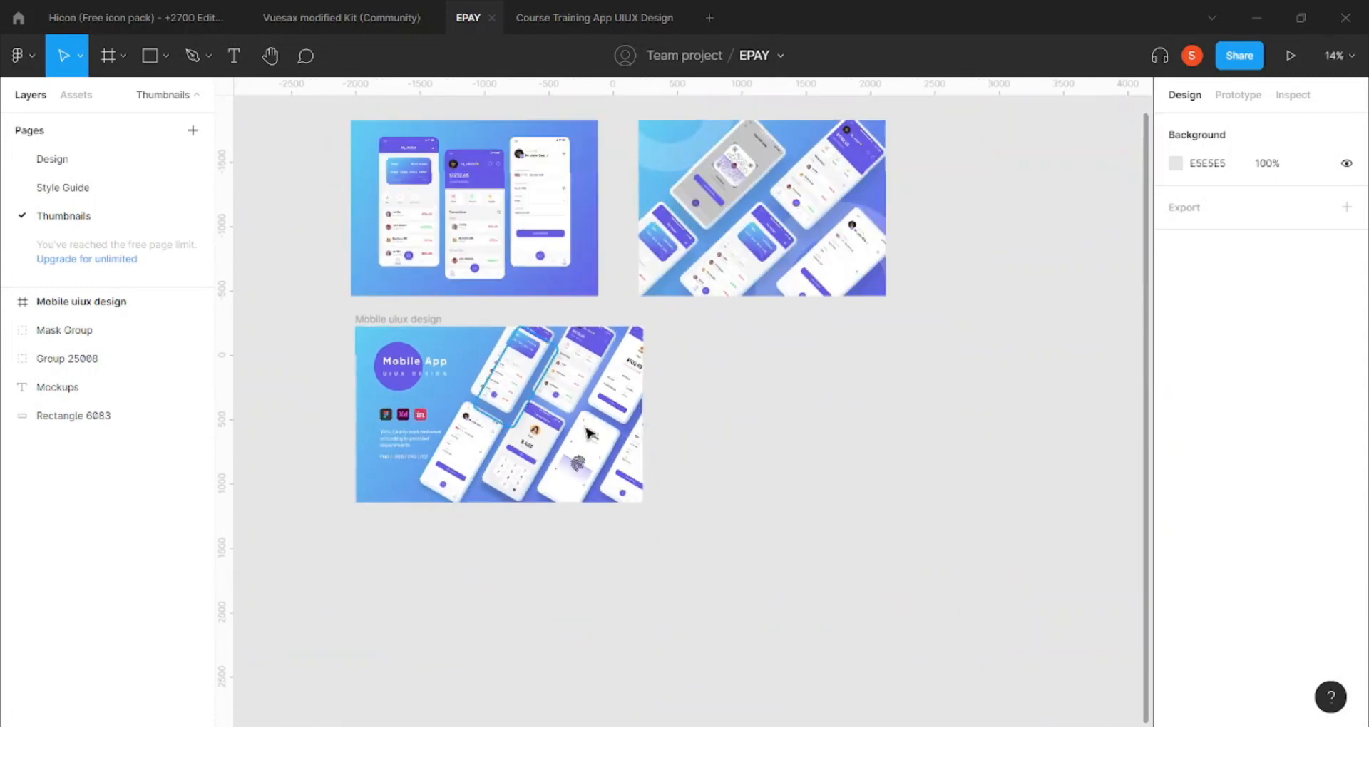
{"action": "scroll", "coordinate": [715, 397], "scroll_direction": "up", "scroll_amount": 3}
{"action": "scroll", "coordinate": [716, 397], "scroll_direction": "up", "scroll_amount": 2}
Return to the Design page and review the screen flow from Splash Screen through Home Filter
{"action": "left_click", "coordinate": [84, 170]}
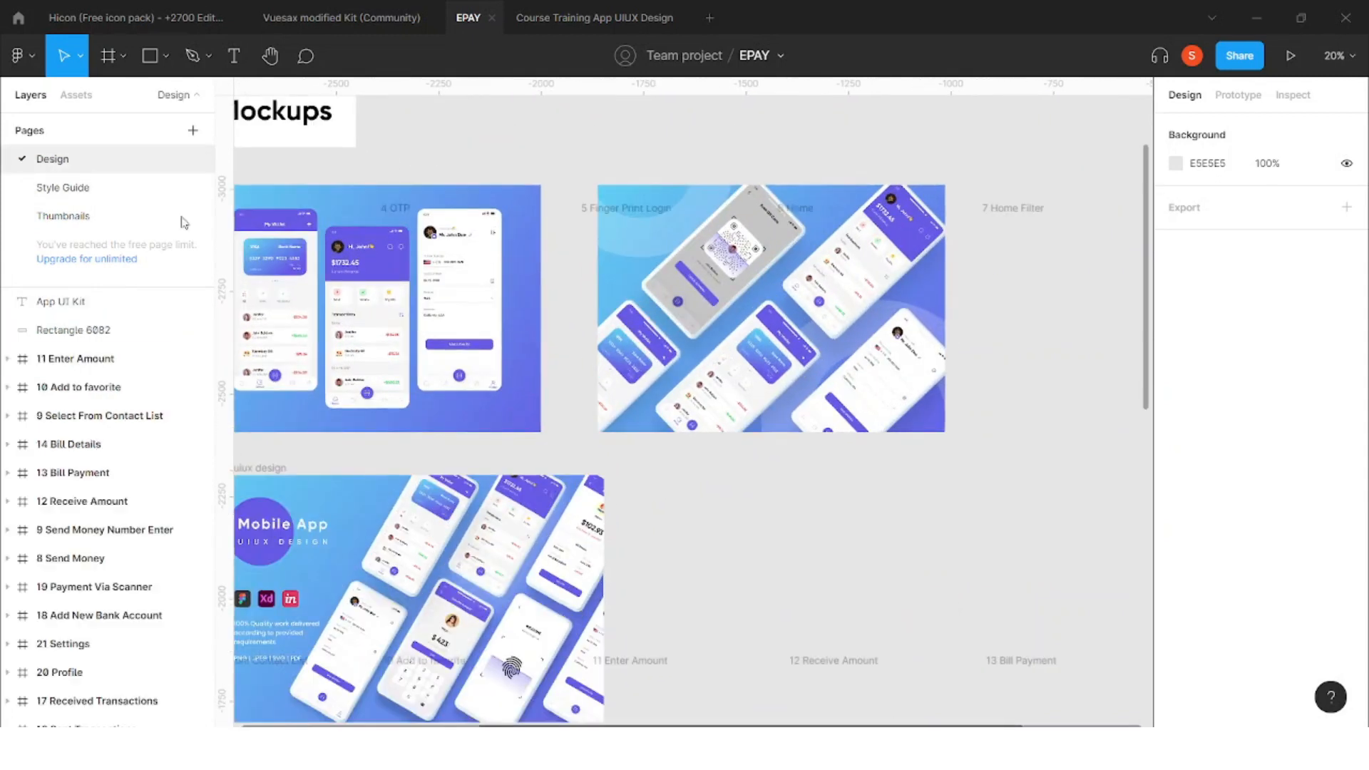
{"action": "scroll", "coordinate": [534, 341], "scroll_direction": "right", "scroll_amount": 3}
{"action": "scroll", "coordinate": [623, 307], "scroll_direction": "left", "scroll_amount": 4}
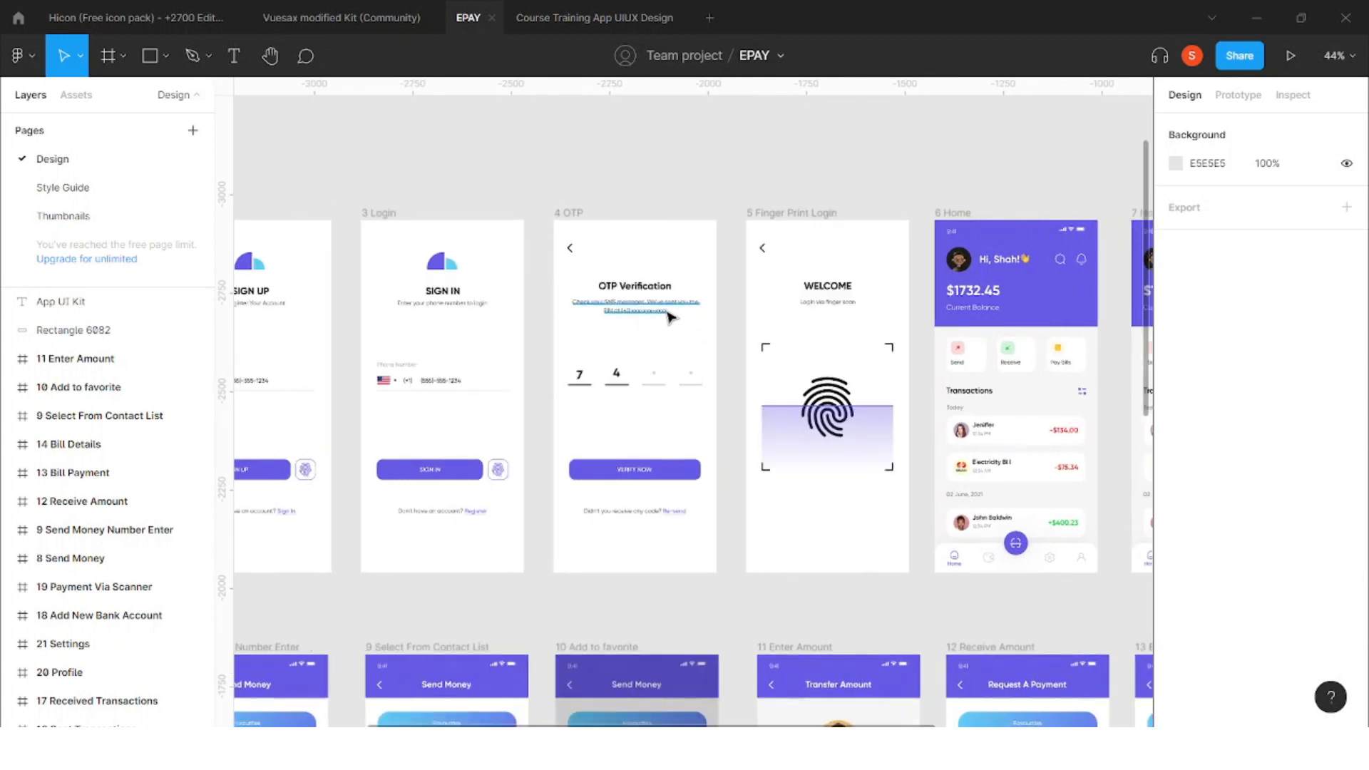
{"action": "scroll", "coordinate": [666, 314], "scroll_direction": "right", "scroll_amount": 4}
{"action": "scroll", "coordinate": [873, 349], "scroll_direction": "up", "scroll_amount": 3}
{"action": "scroll", "coordinate": [873, 349], "scroll_direction": "down", "scroll_amount": 4}
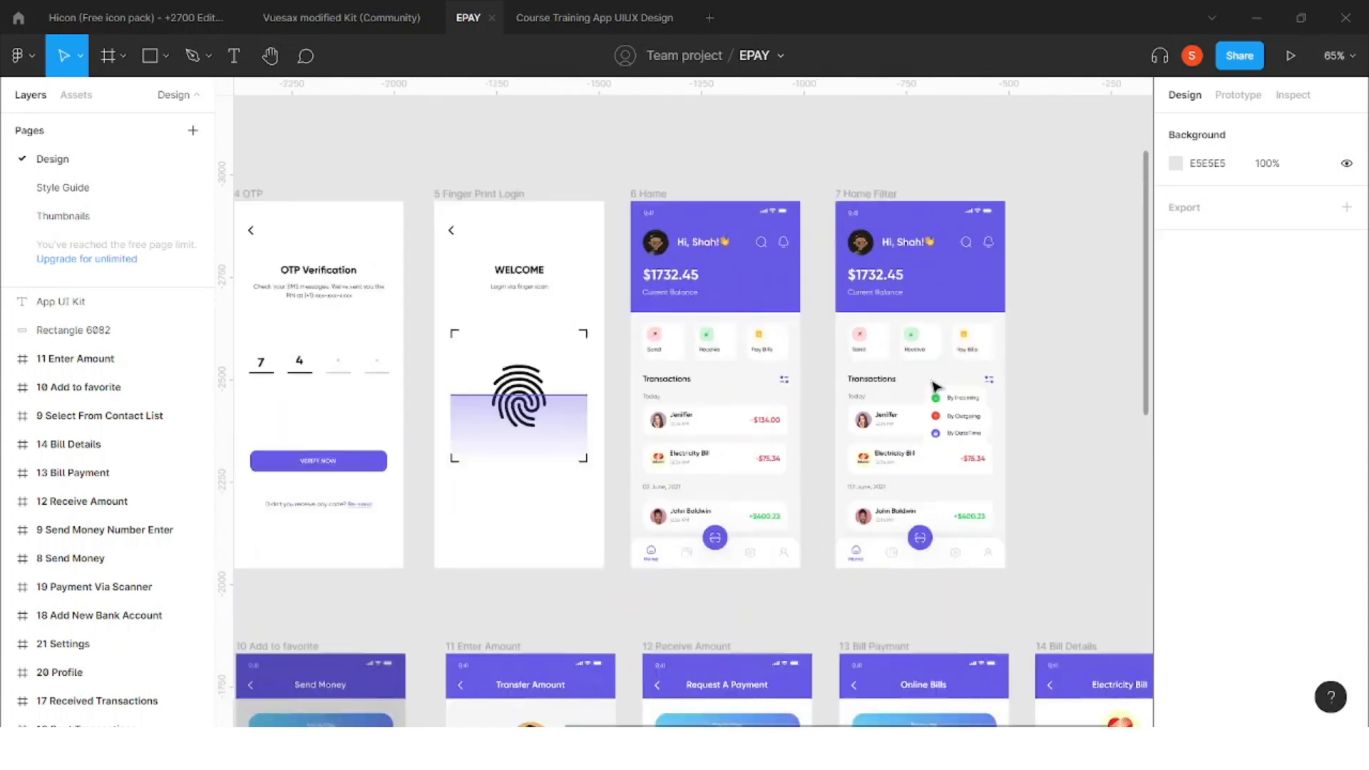
{"action": "scroll", "coordinate": [654, 459], "scroll_direction": "left", "scroll_amount": 5}
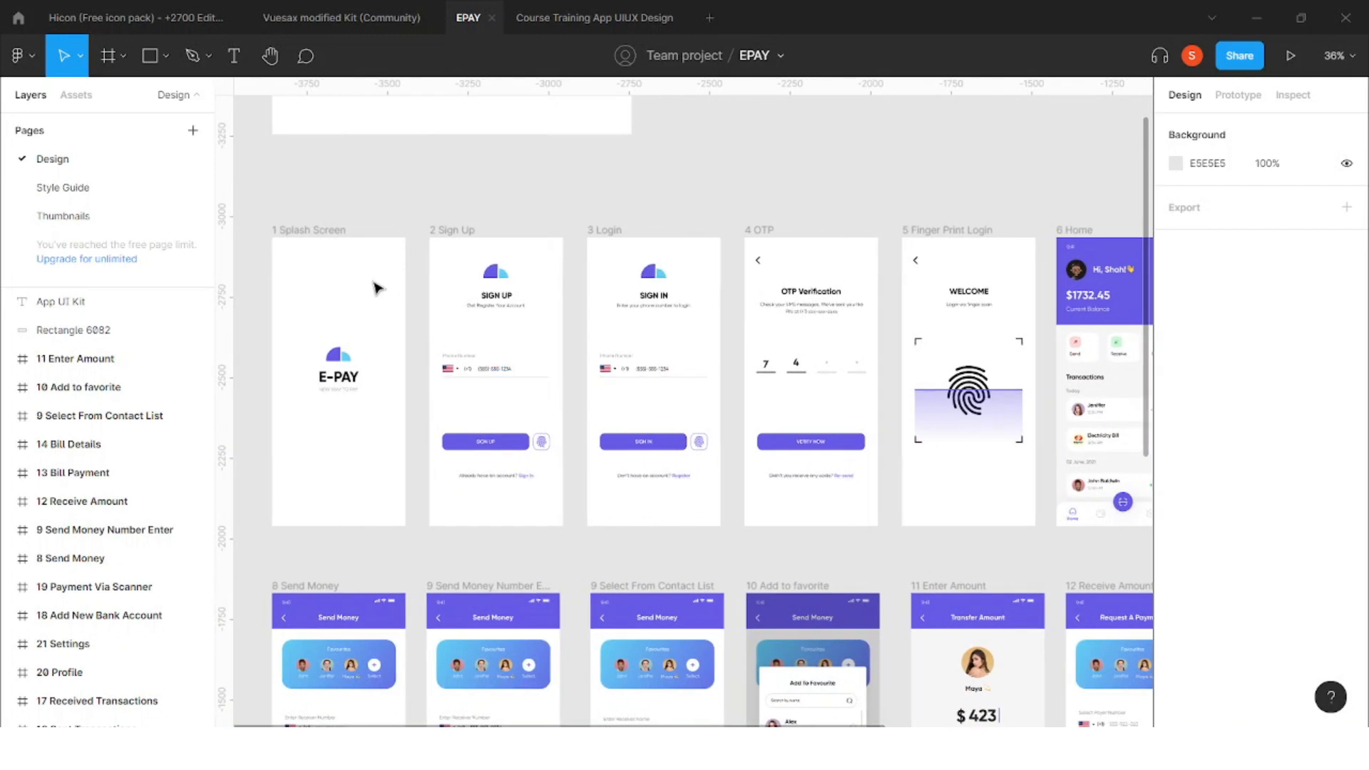
Copy the Splash Screen, Sign Up, Login, OTP and Finger Print Login frames into the Course Training App UIUX Design file
{"action": "scroll", "coordinate": [299, 223], "scroll_direction": "down", "scroll_amount": 1}
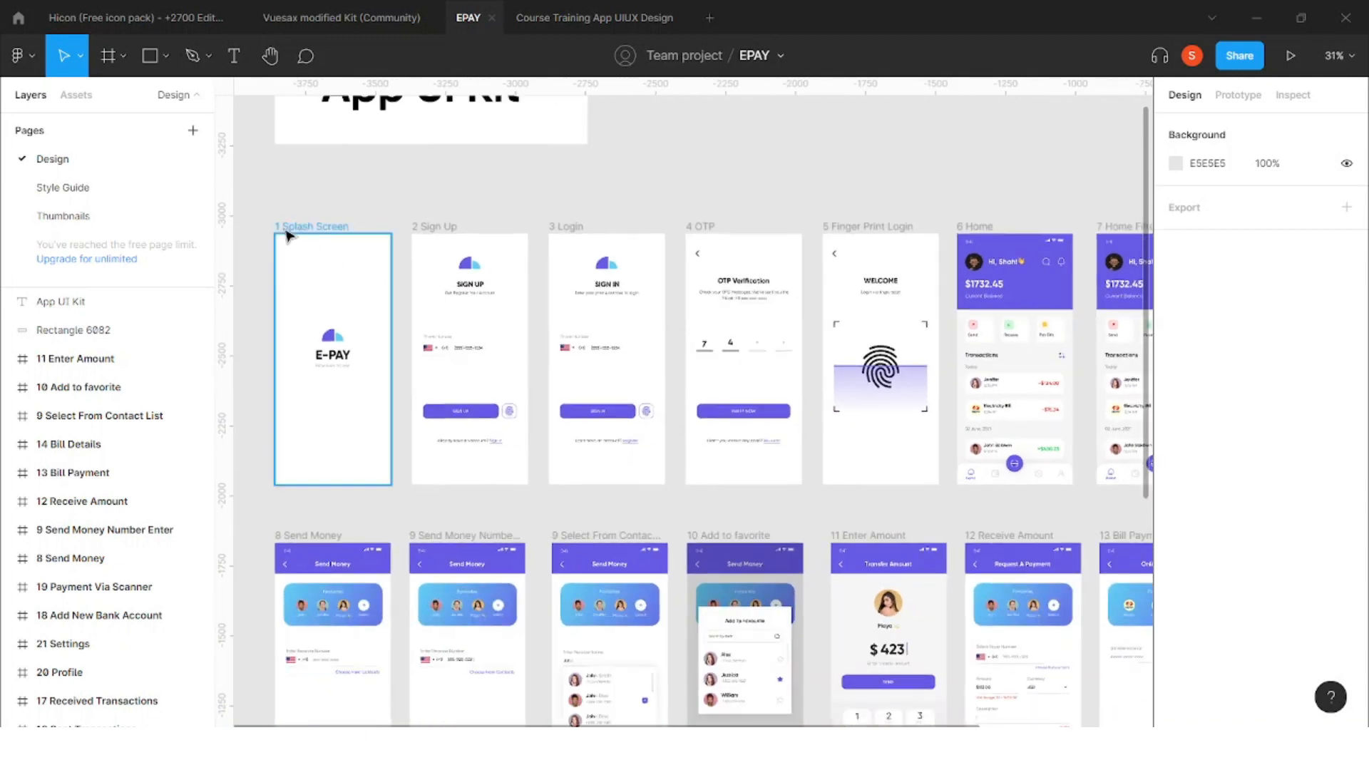
{"action": "left_click", "coordinate": [300, 226]}
{"action": "left_click", "coordinate": [436, 227], "text": "shift"}
{"action": "left_click", "coordinate": [566, 227], "text": "shift"}
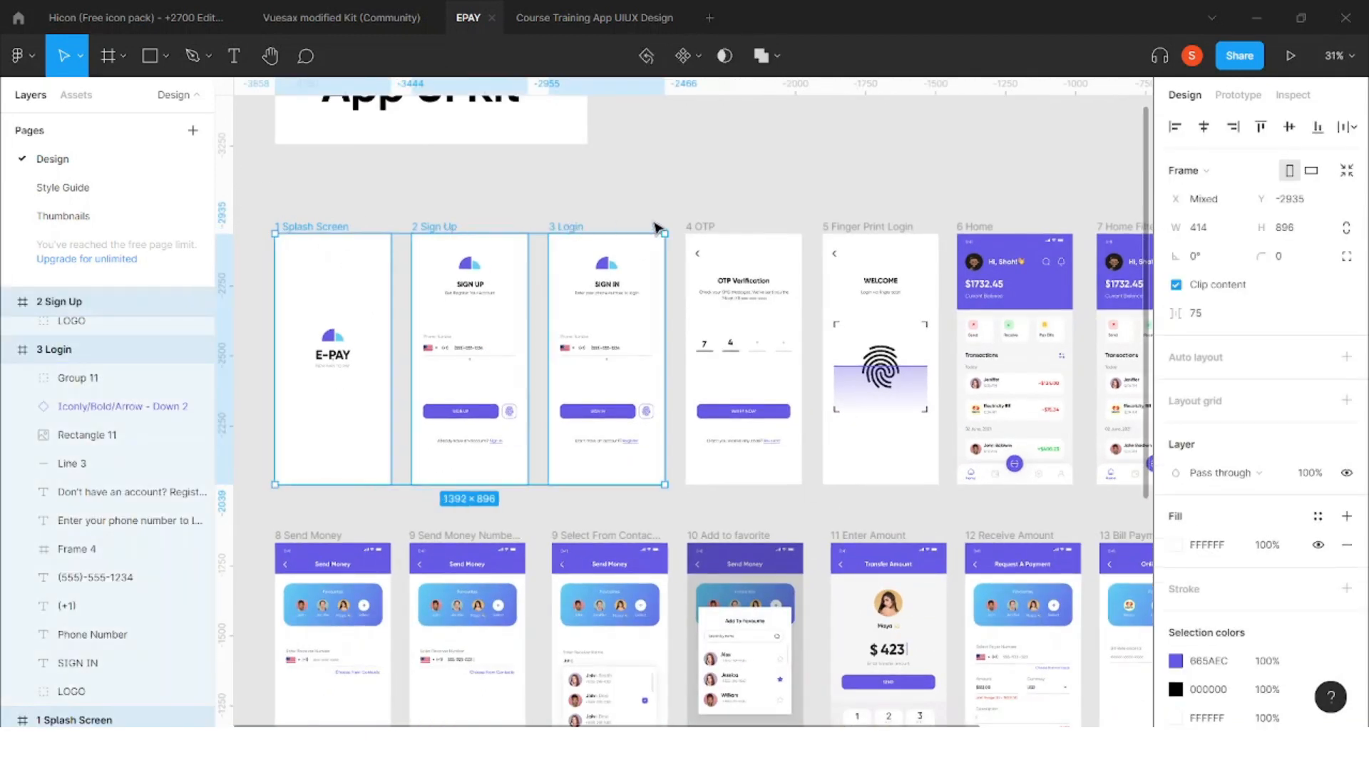
{"action": "scroll", "coordinate": [524, 237], "scroll_direction": "up", "scroll_amount": 1}
{"action": "left_click", "coordinate": [710, 226], "text": "shift"}
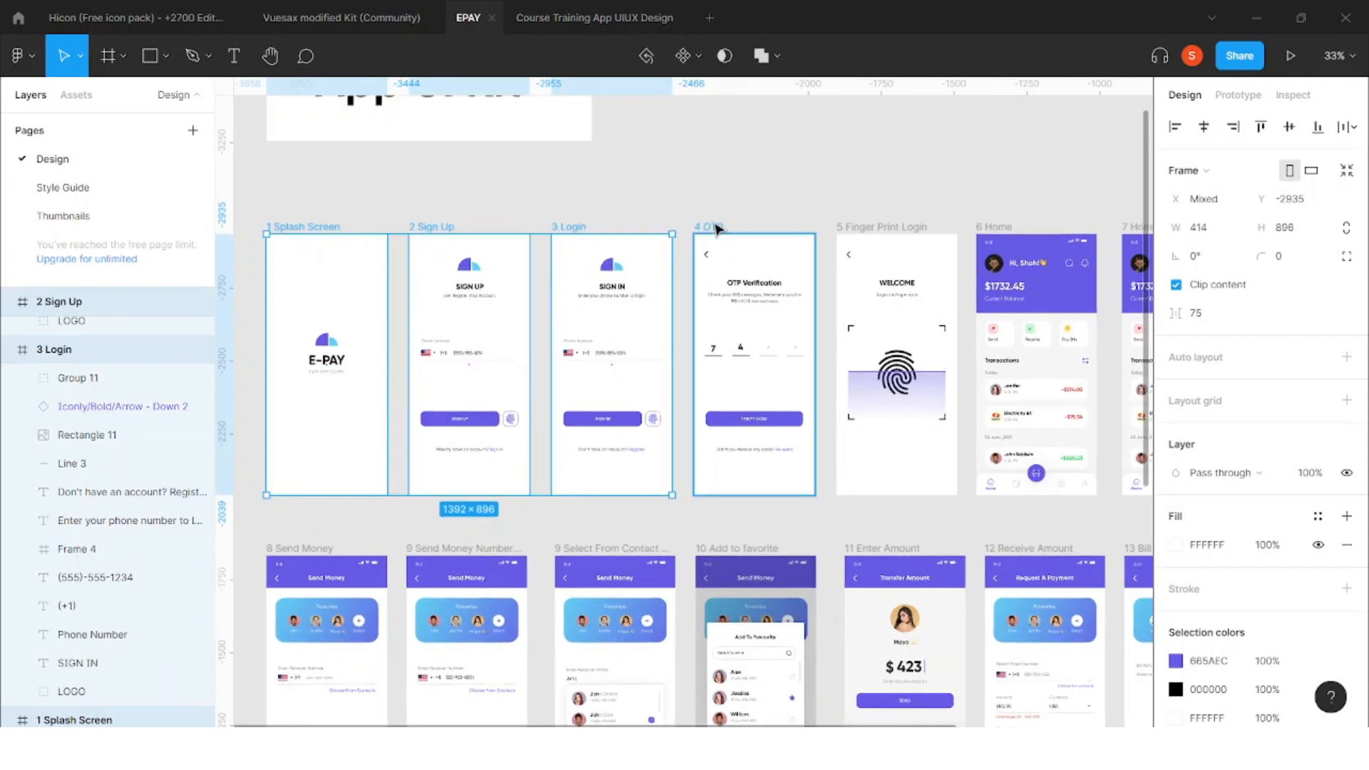
{"action": "left_click", "coordinate": [859, 226], "text": "shift"}
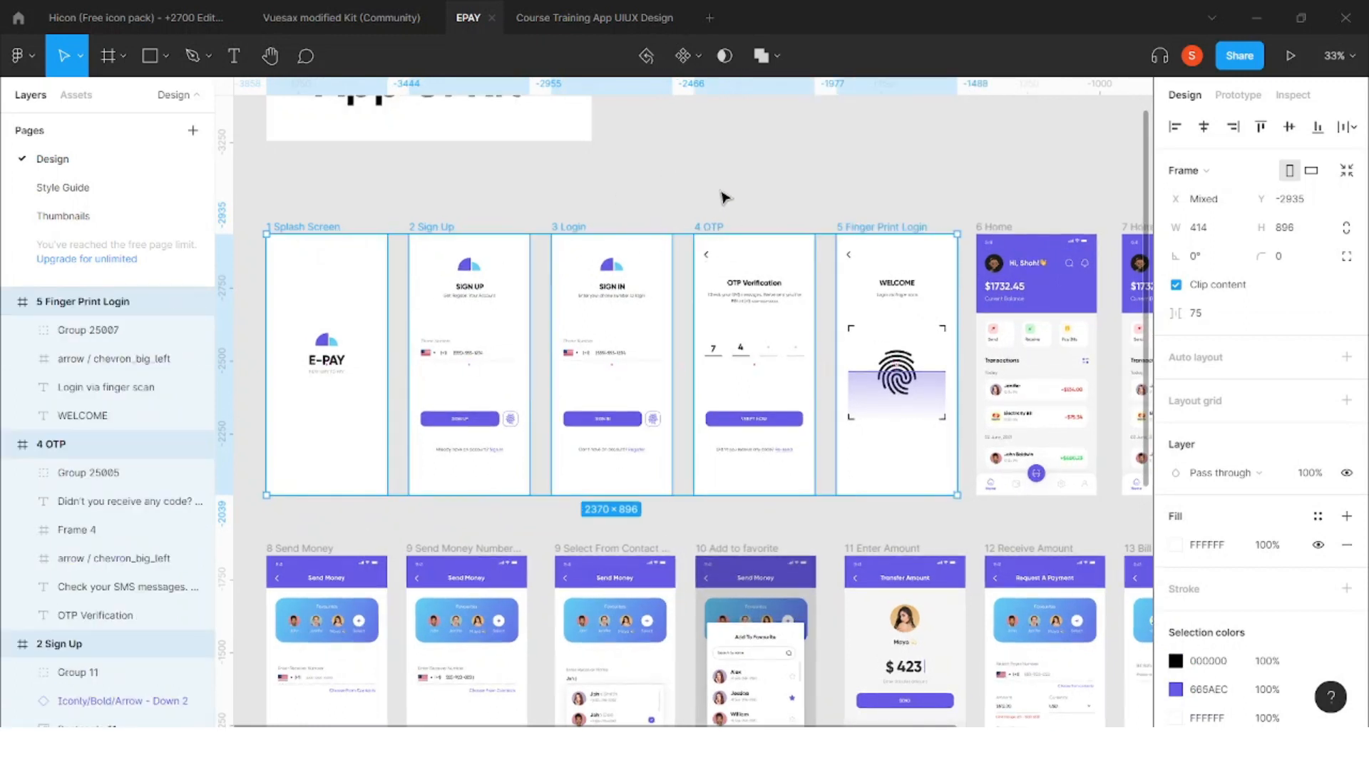
{"action": "key", "text": "ctrl+Tab"}
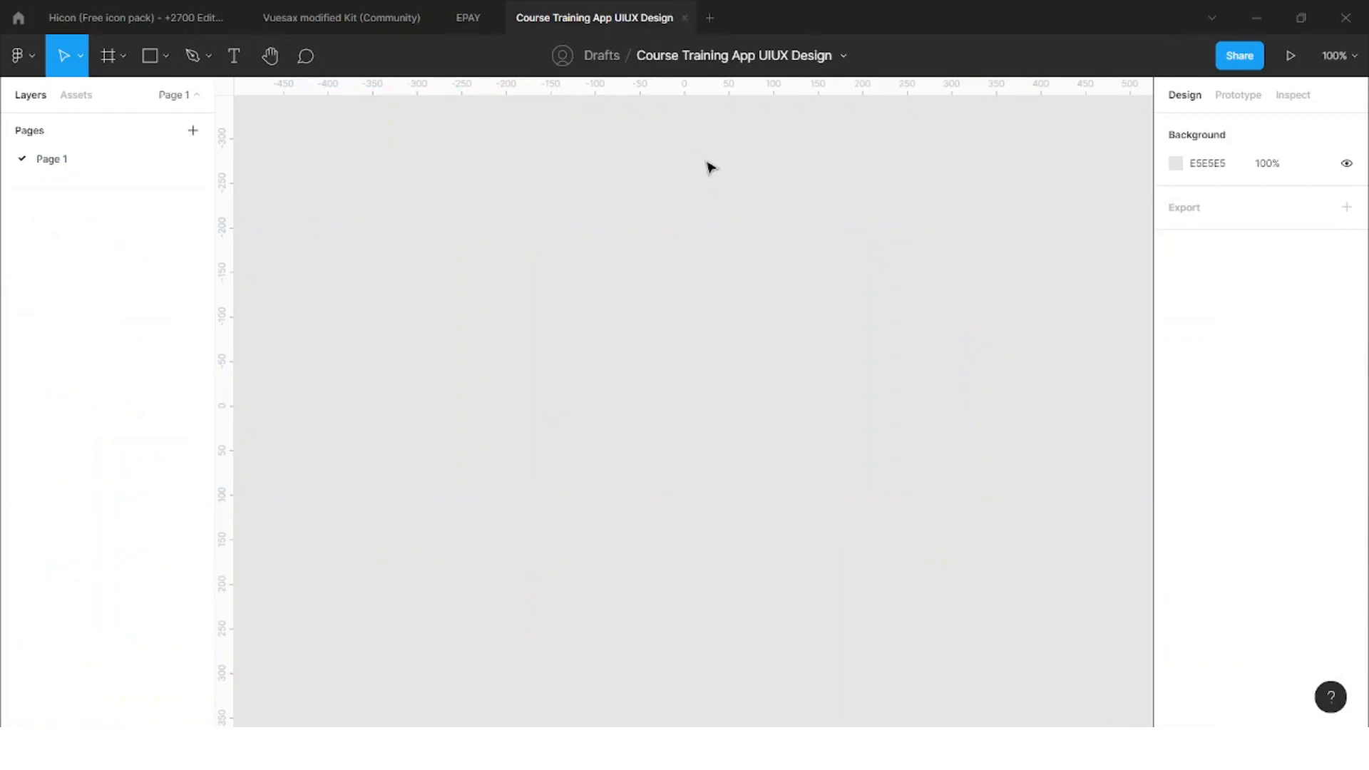
{"action": "key", "text": "ctrl+v"}
Rename Page 1 as "Design File" and deselect the pasted frames
{"action": "double_click", "coordinate": [63, 160]}
{"action": "type", "text": "Design File"}
{"action": "key", "text": "Return"}
{"action": "left_click", "coordinate": [326, 227]}
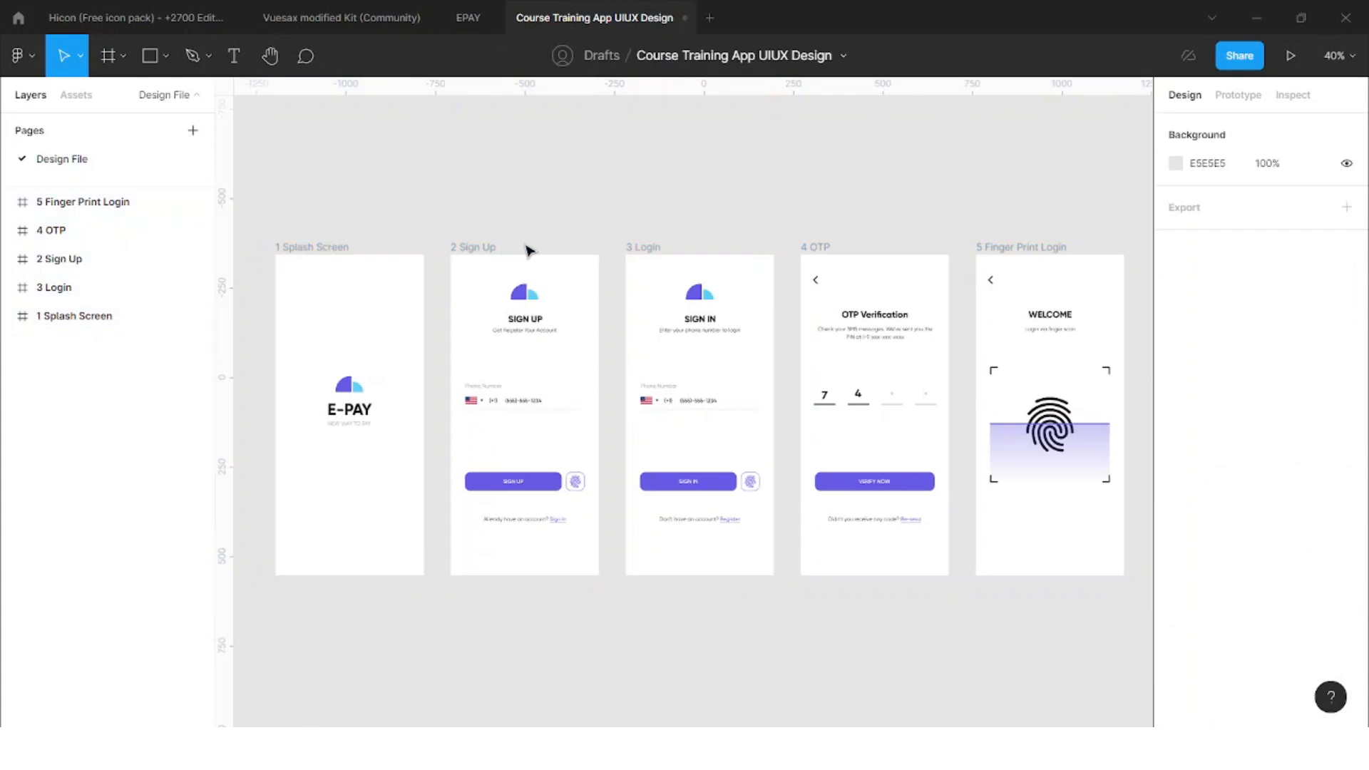
{"action": "scroll", "coordinate": [520, 236], "scroll_direction": "down", "scroll_amount": 1}
{"action": "scroll", "coordinate": [559, 285], "scroll_direction": "down", "scroll_amount": 3}
{"action": "scroll", "coordinate": [559, 285], "scroll_direction": "up", "scroll_amount": 2}
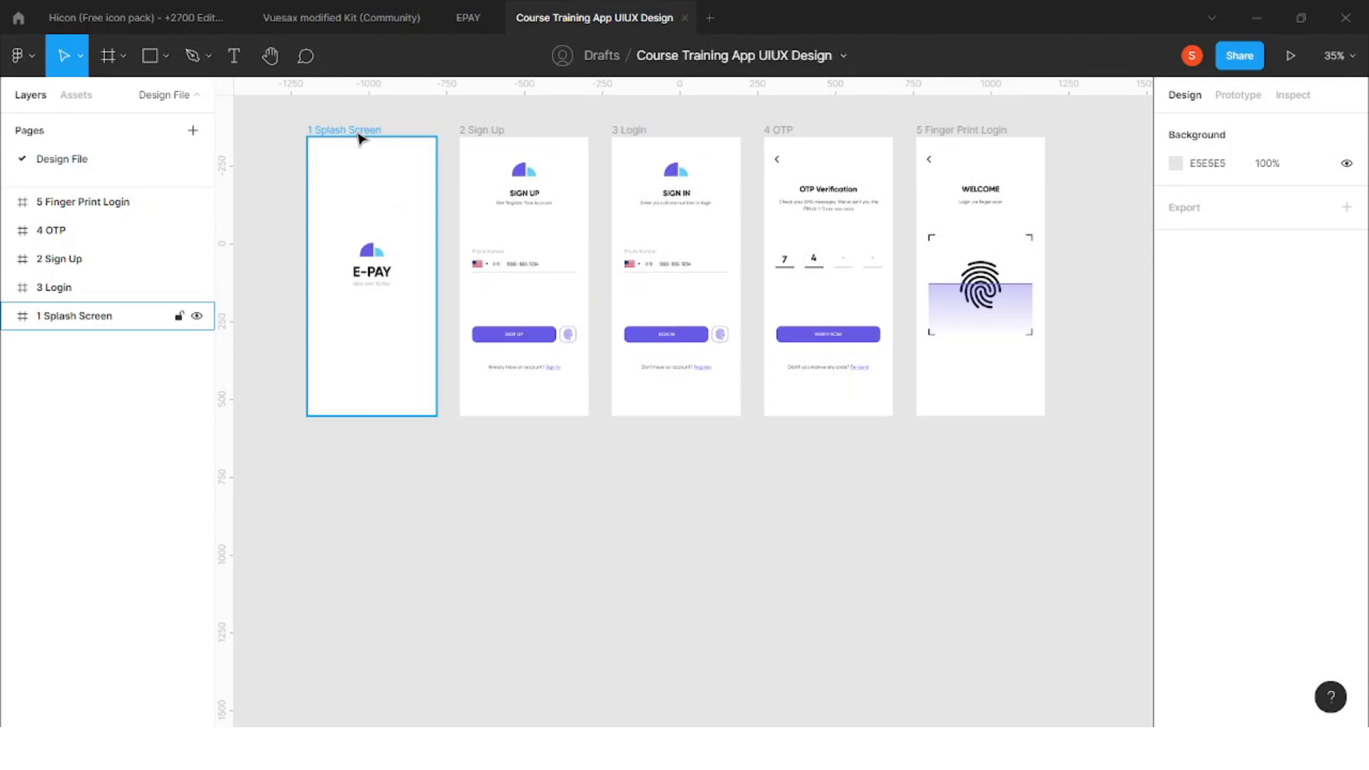
{"action": "left_click", "coordinate": [462, 17]}
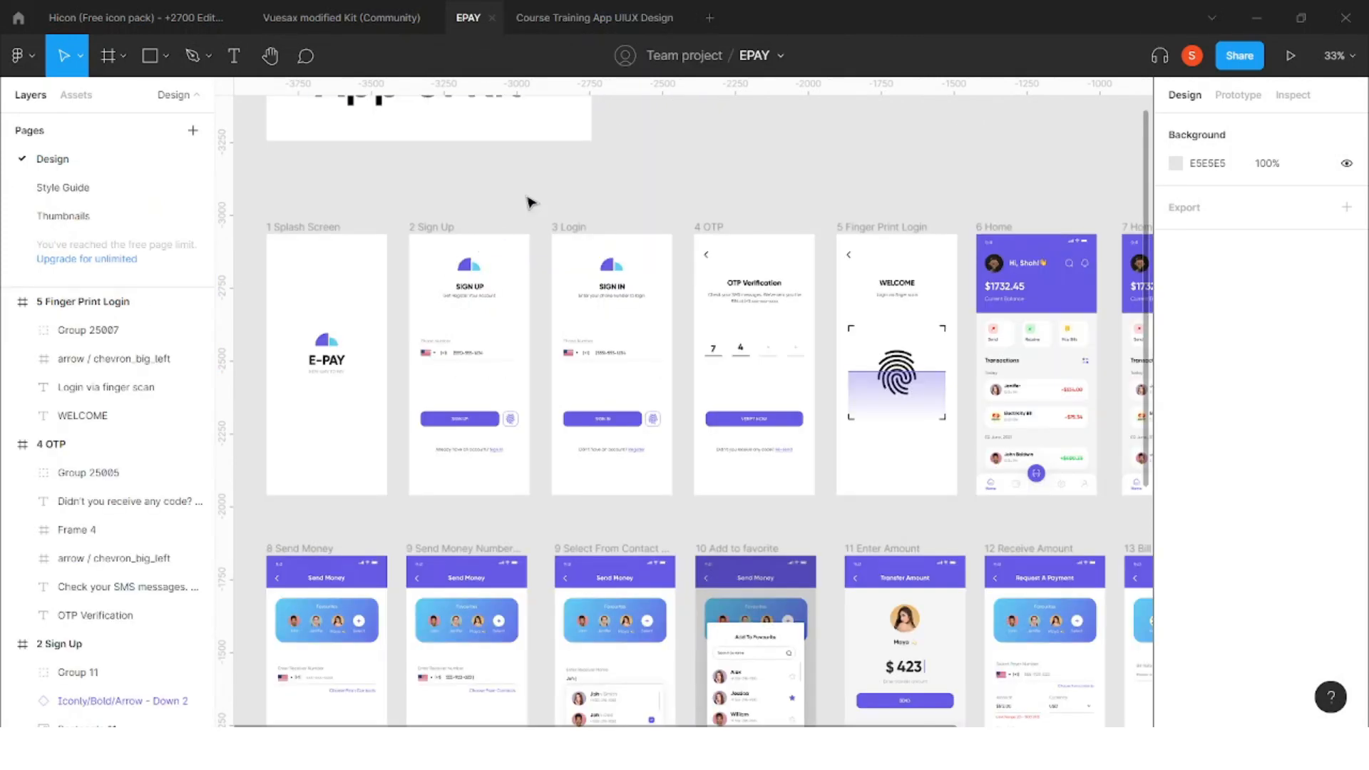
{"action": "left_click", "coordinate": [563, 18]}
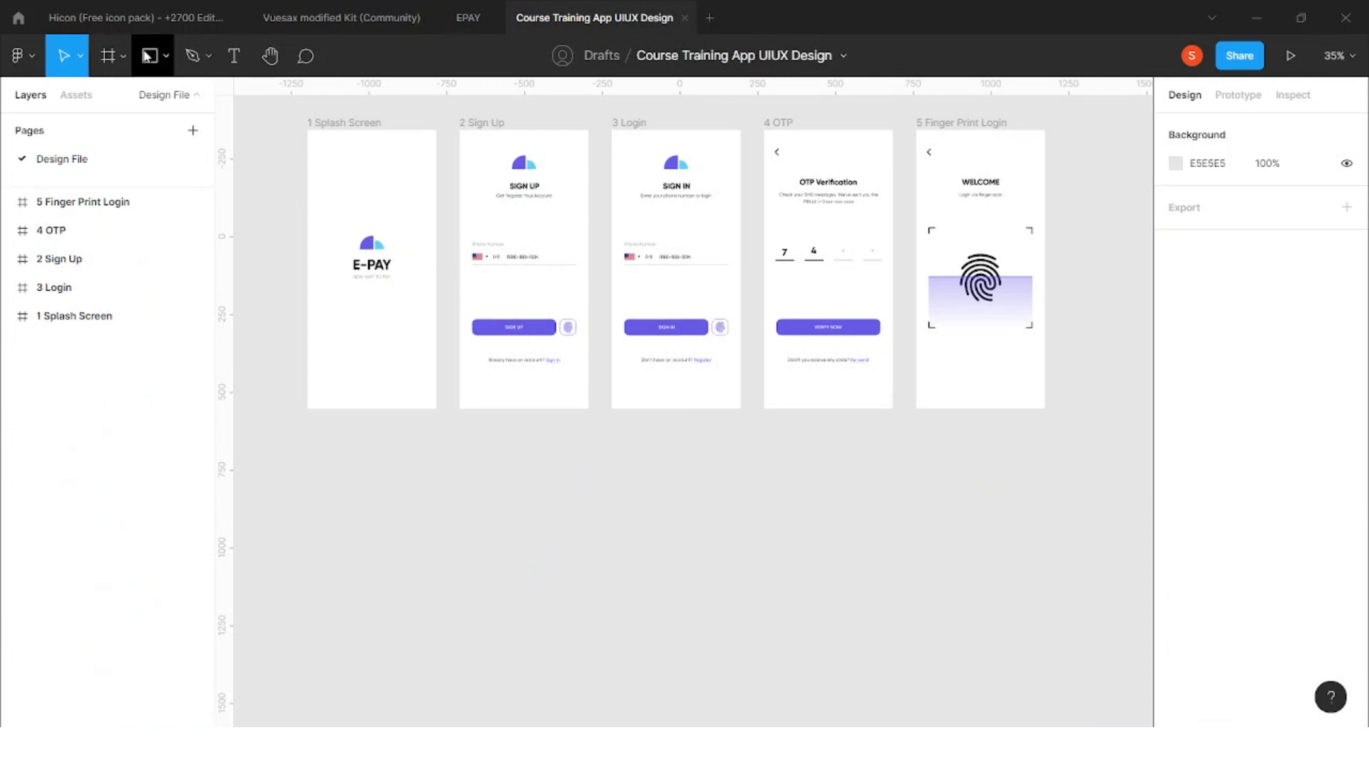
{"action": "left_click", "coordinate": [109, 57]}
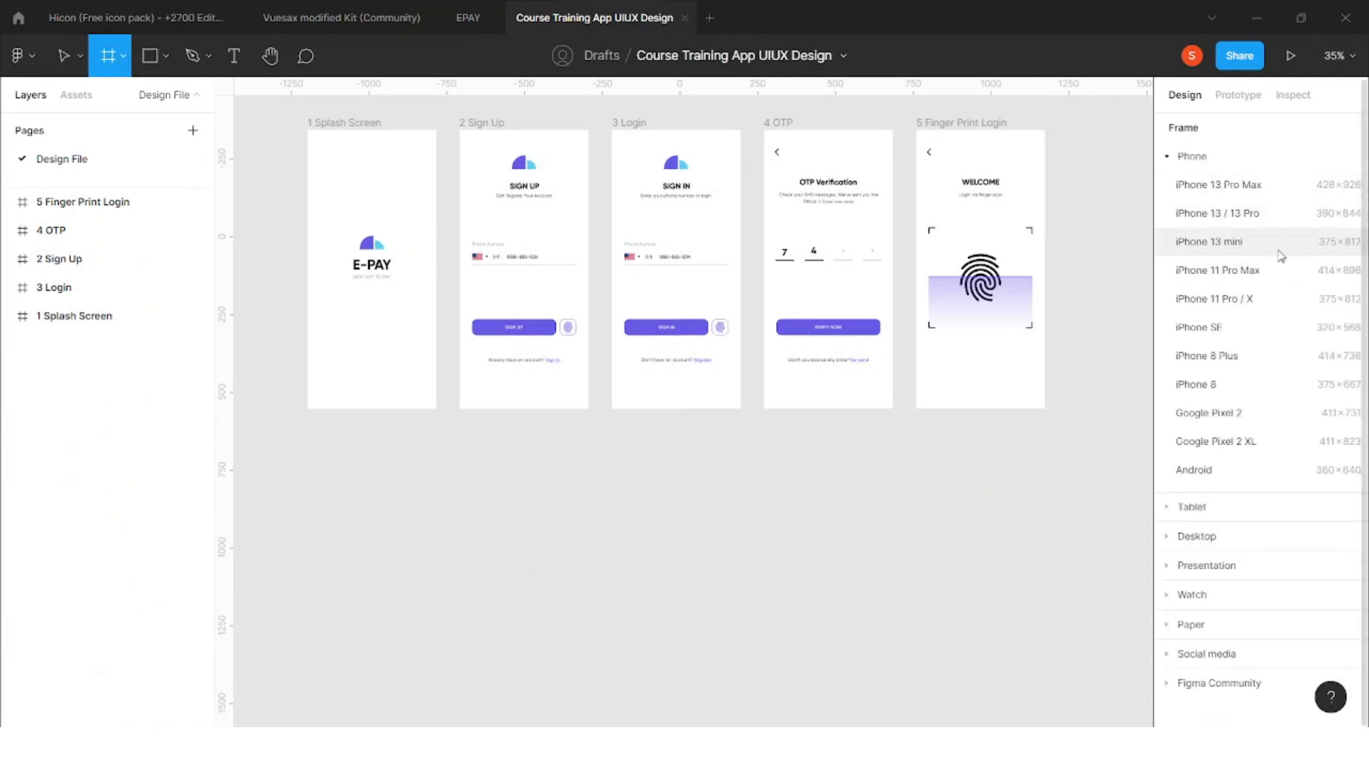
{"action": "left_click", "coordinate": [63, 56]}
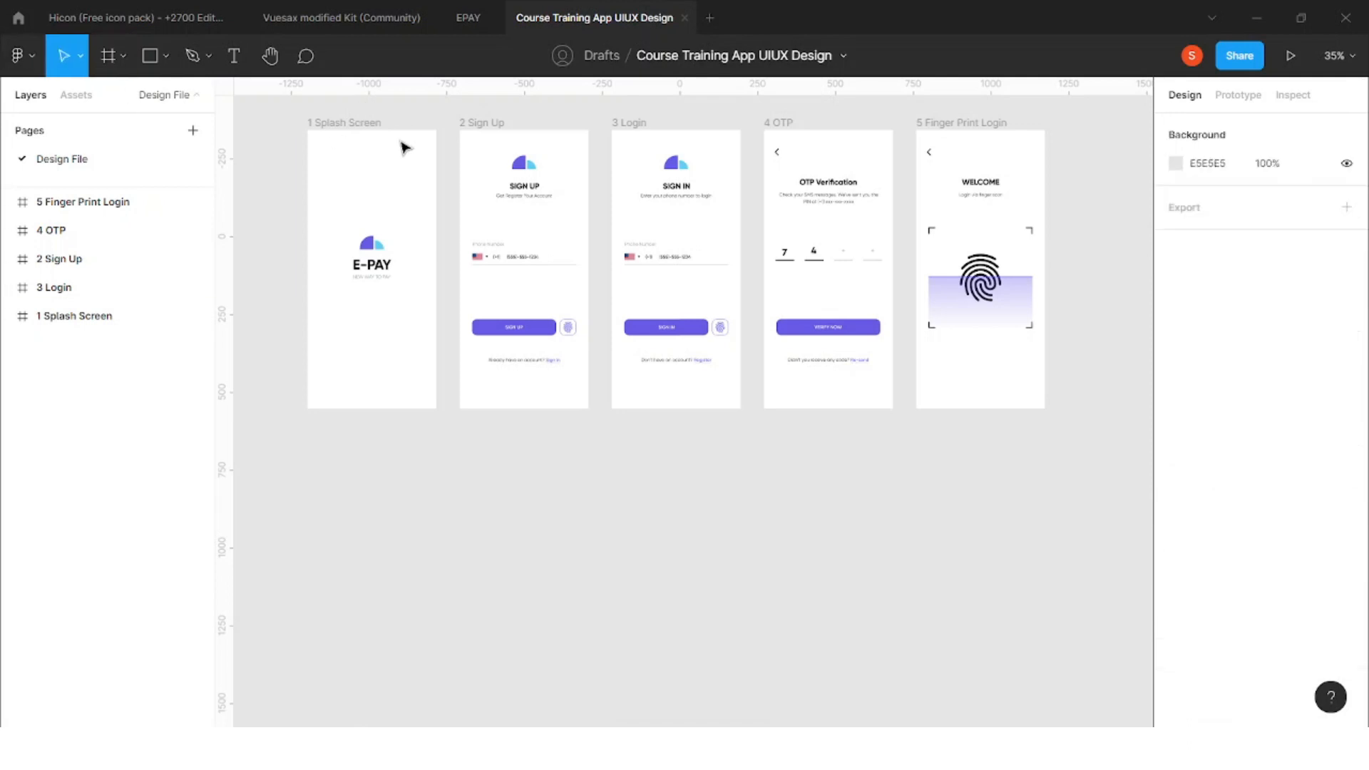
Inspect the 1 Splash Screen frame's width and height along with its fill and selection colors
{"action": "left_click", "coordinate": [398, 144]}
{"action": "scroll", "coordinate": [1299, 474], "scroll_direction": "down", "scroll_amount": 3}
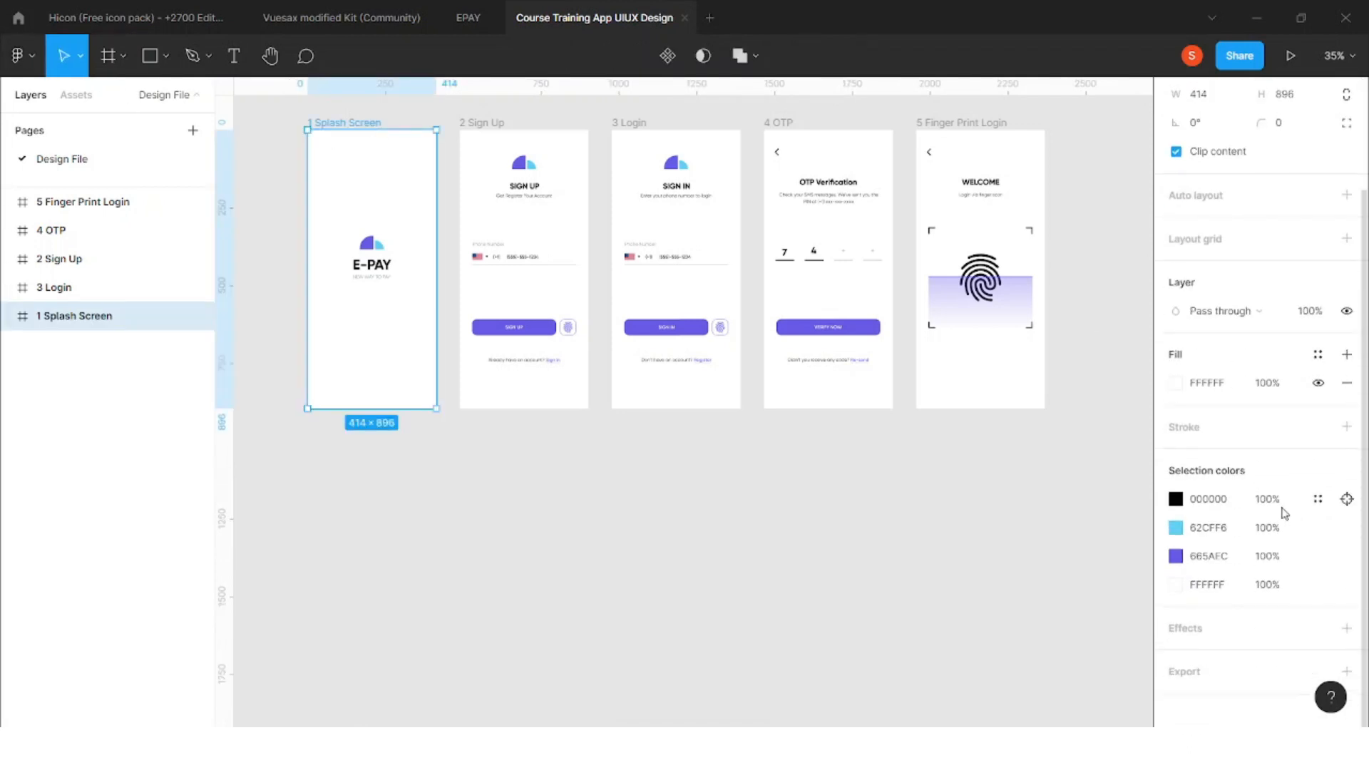
{"action": "scroll", "coordinate": [1284, 442], "scroll_direction": "up", "scroll_amount": 3}
{"action": "left_click", "coordinate": [1228, 236]}
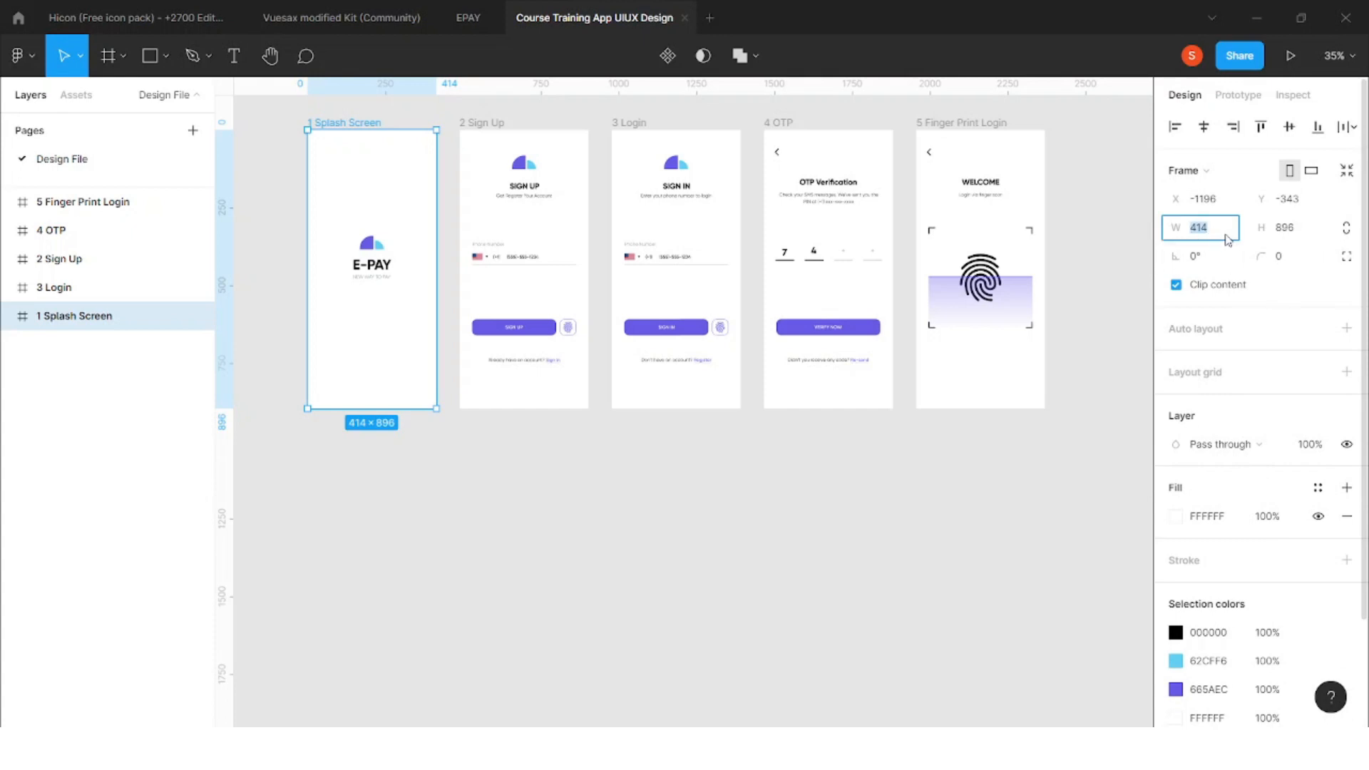
{"action": "left_click", "coordinate": [1284, 228]}
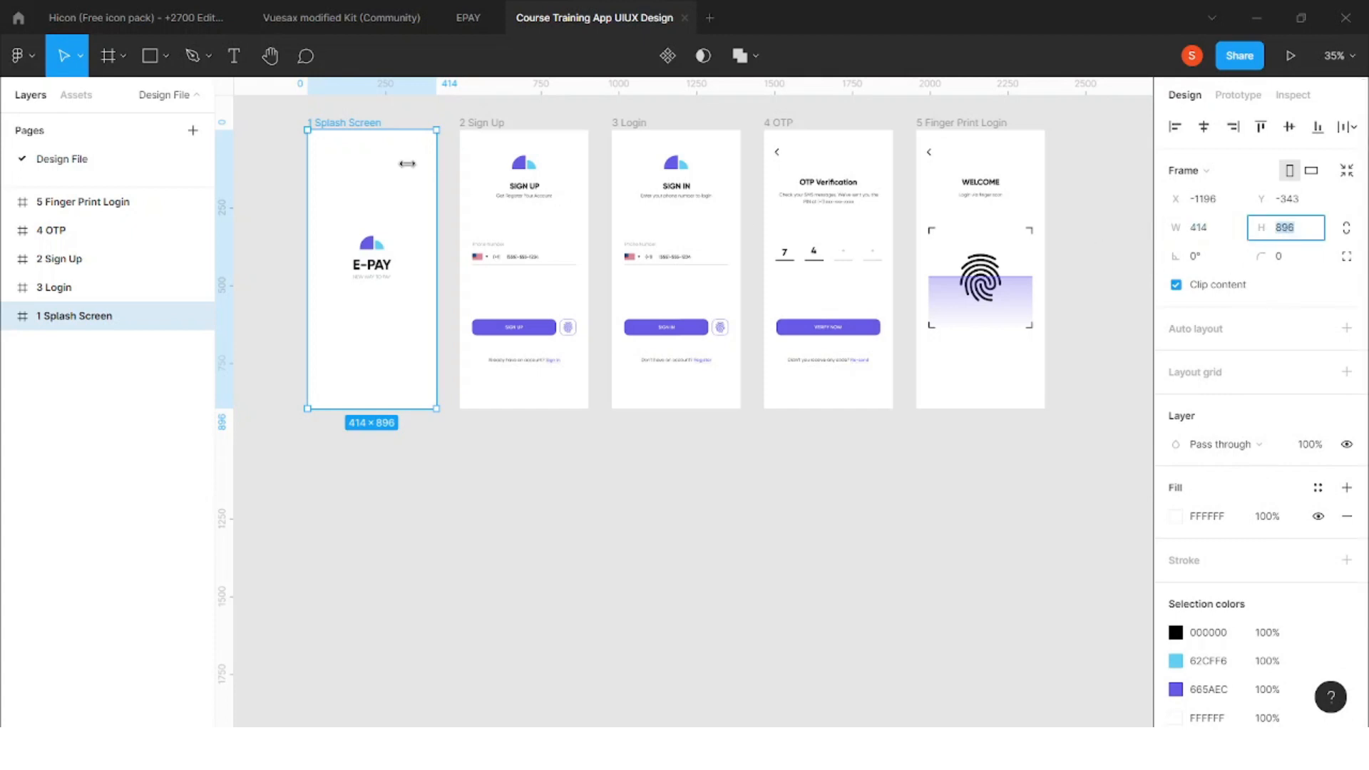
Add an iPhone 11 Pro Max frame and place it below the 1 Splash Screen frame, aligned with its left edge
{"action": "left_click", "coordinate": [109, 55]}
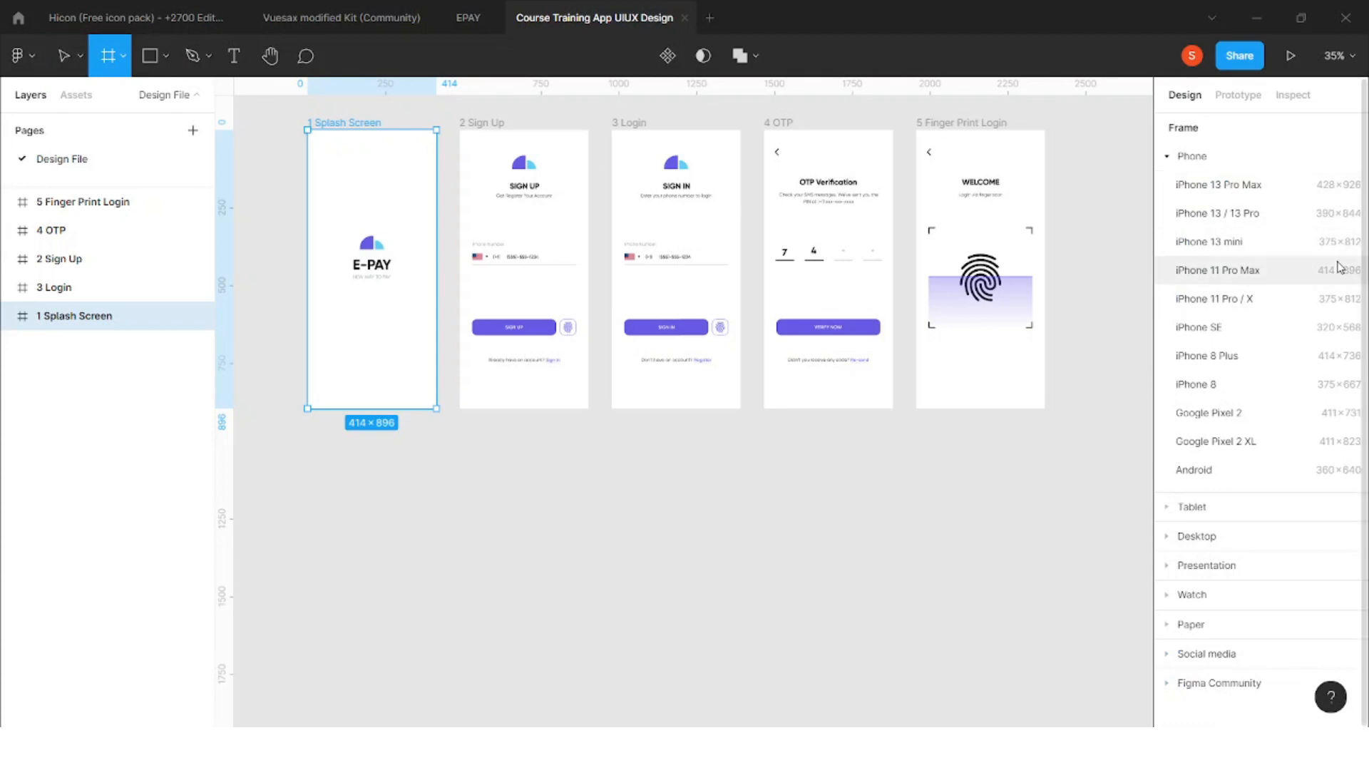
{"action": "left_click", "coordinate": [1274, 277]}
{"action": "left_click_drag", "start_coordinate": [1069, 271], "coordinate": [359, 477]}
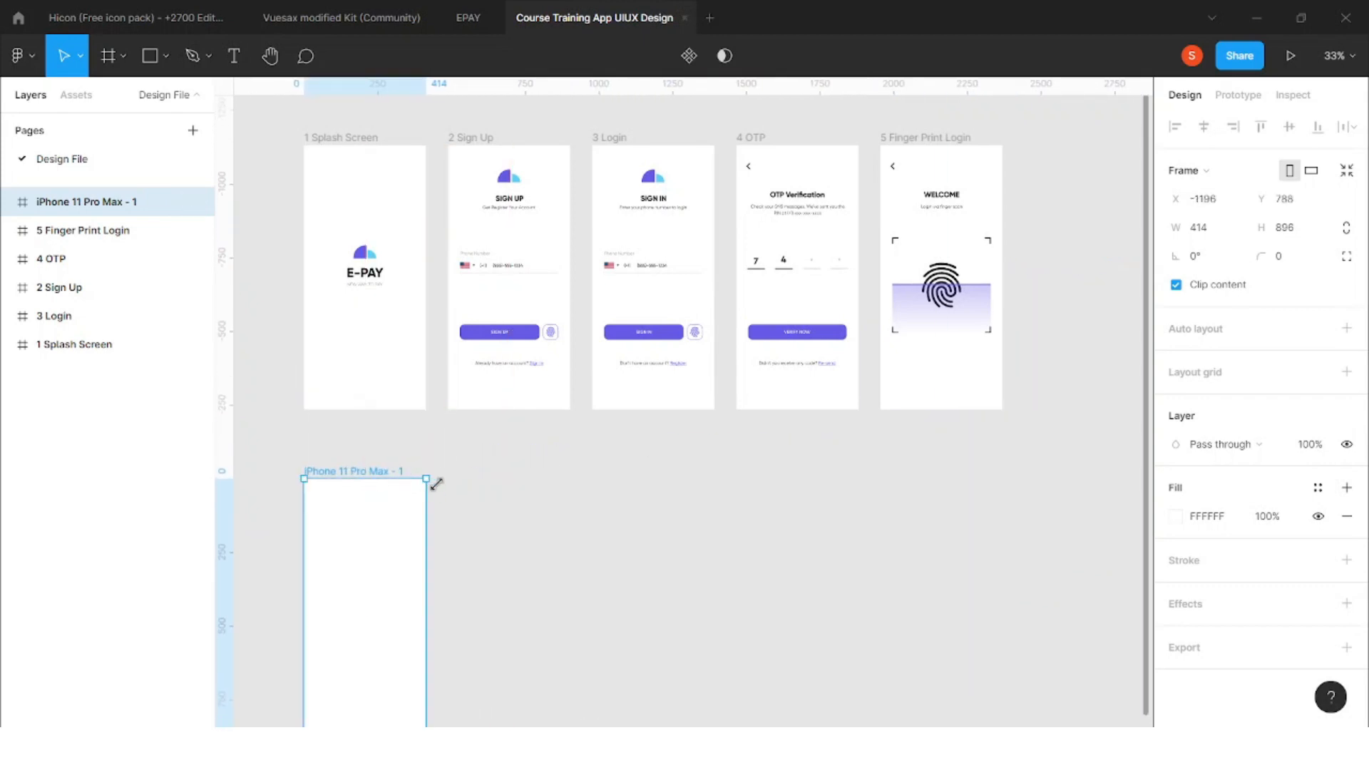
{"action": "scroll", "coordinate": [430, 480], "scroll_direction": "left", "scroll_amount": 5}
{"action": "scroll", "coordinate": [430, 480], "scroll_direction": "down", "scroll_amount": 2}
{"action": "left_click", "coordinate": [599, 336]}
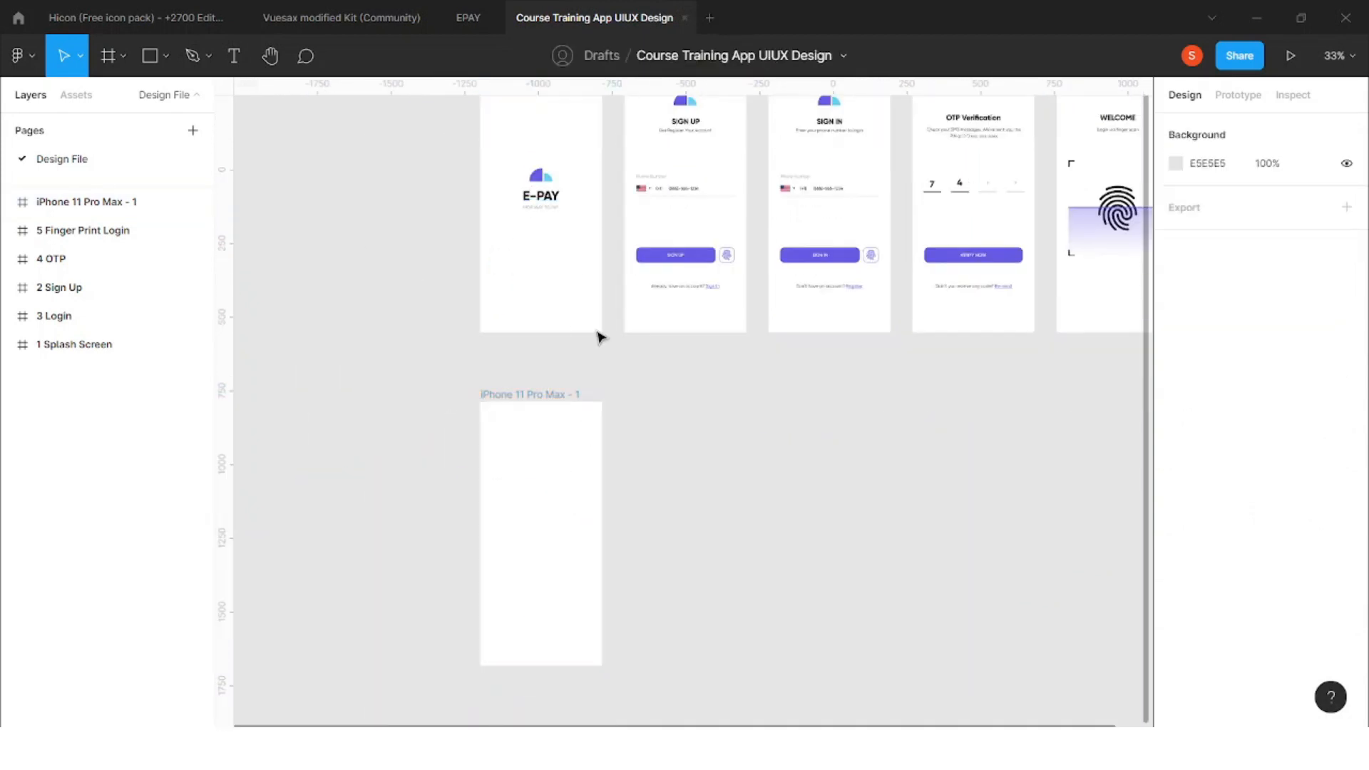
{"action": "scroll", "coordinate": [712, 534], "scroll_direction": "up", "scroll_amount": 1}
{"action": "scroll", "coordinate": [583, 534], "scroll_direction": "right", "scroll_amount": 3}
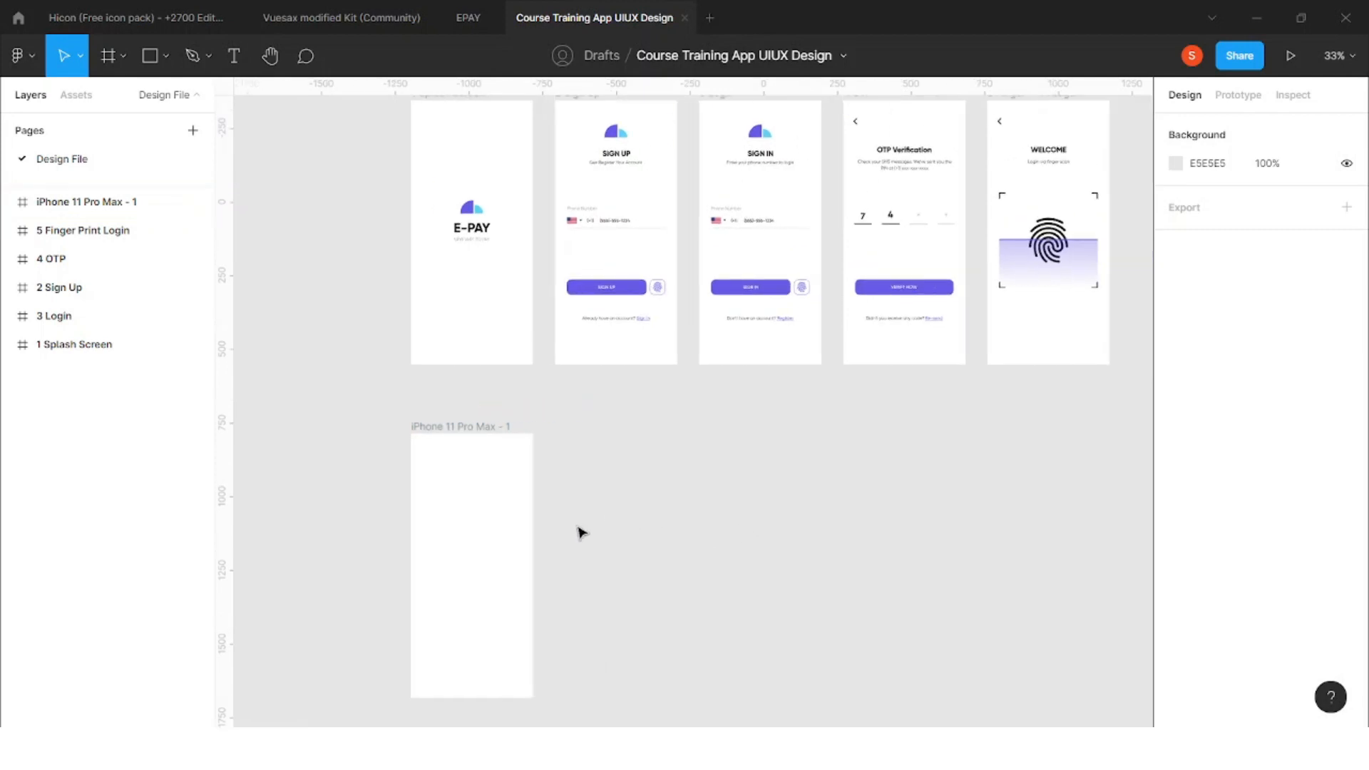
Rename the new iPhone 11 Pro Max frame as "1"
{"action": "left_click", "coordinate": [499, 528]}
{"action": "left_click", "coordinate": [569, 507]}
{"action": "left_click", "coordinate": [490, 430]}
{"action": "double_click", "coordinate": [490, 427]}
{"action": "type", "text": "1"}
{"action": "left_click", "coordinate": [517, 407]}
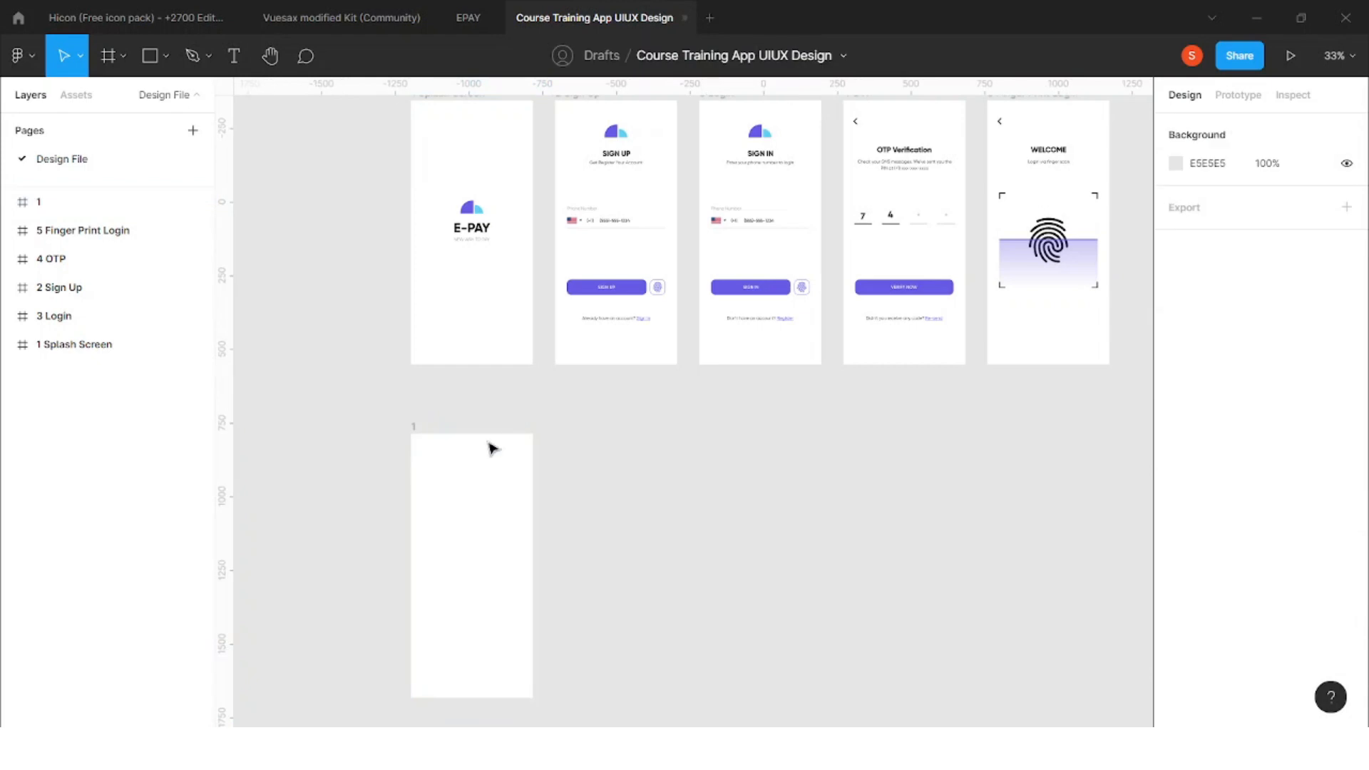
Lock and unlock frame 1, and switch its visibility off and on again
{"action": "left_click", "coordinate": [417, 446]}
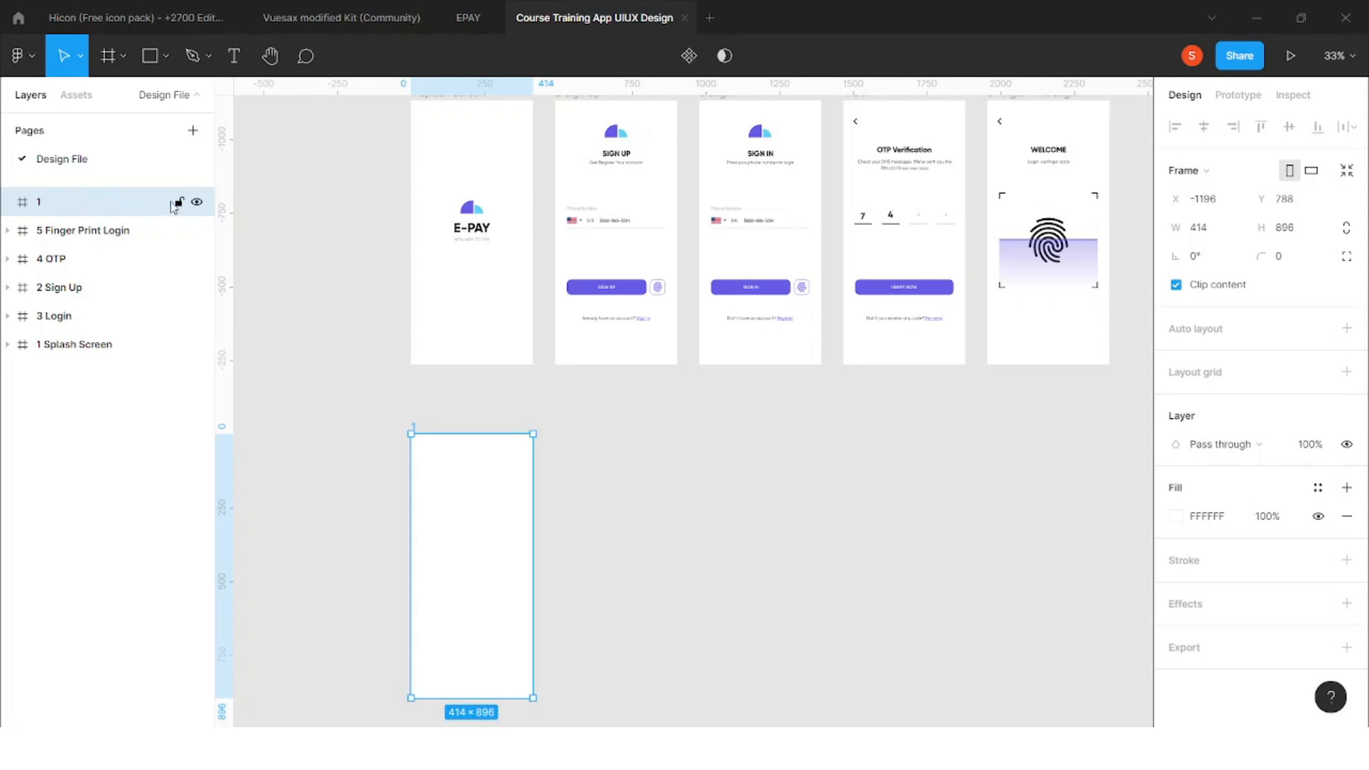
{"action": "left_click", "coordinate": [527, 478]}
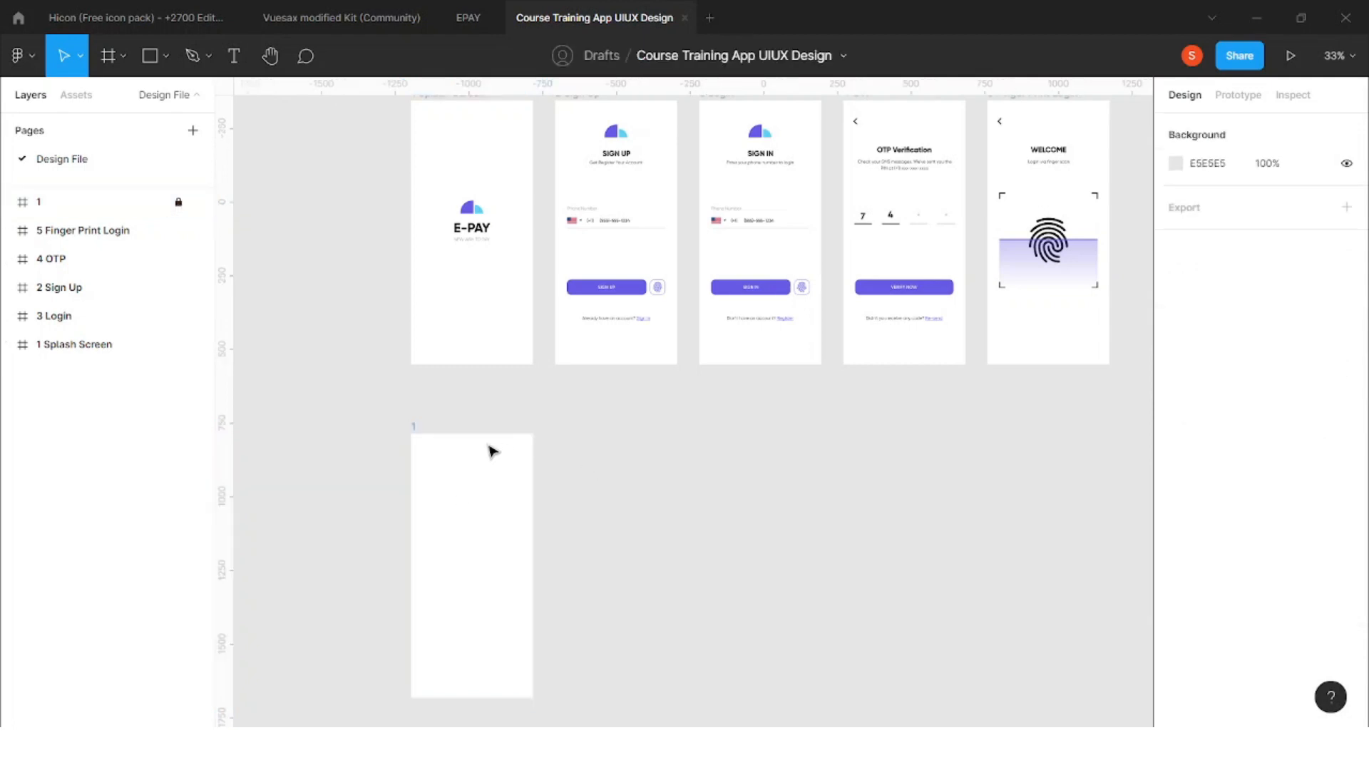
{"action": "left_click_drag", "start_coordinate": [417, 430], "coordinate": [433, 498]}
{"action": "left_click", "coordinate": [467, 497]}
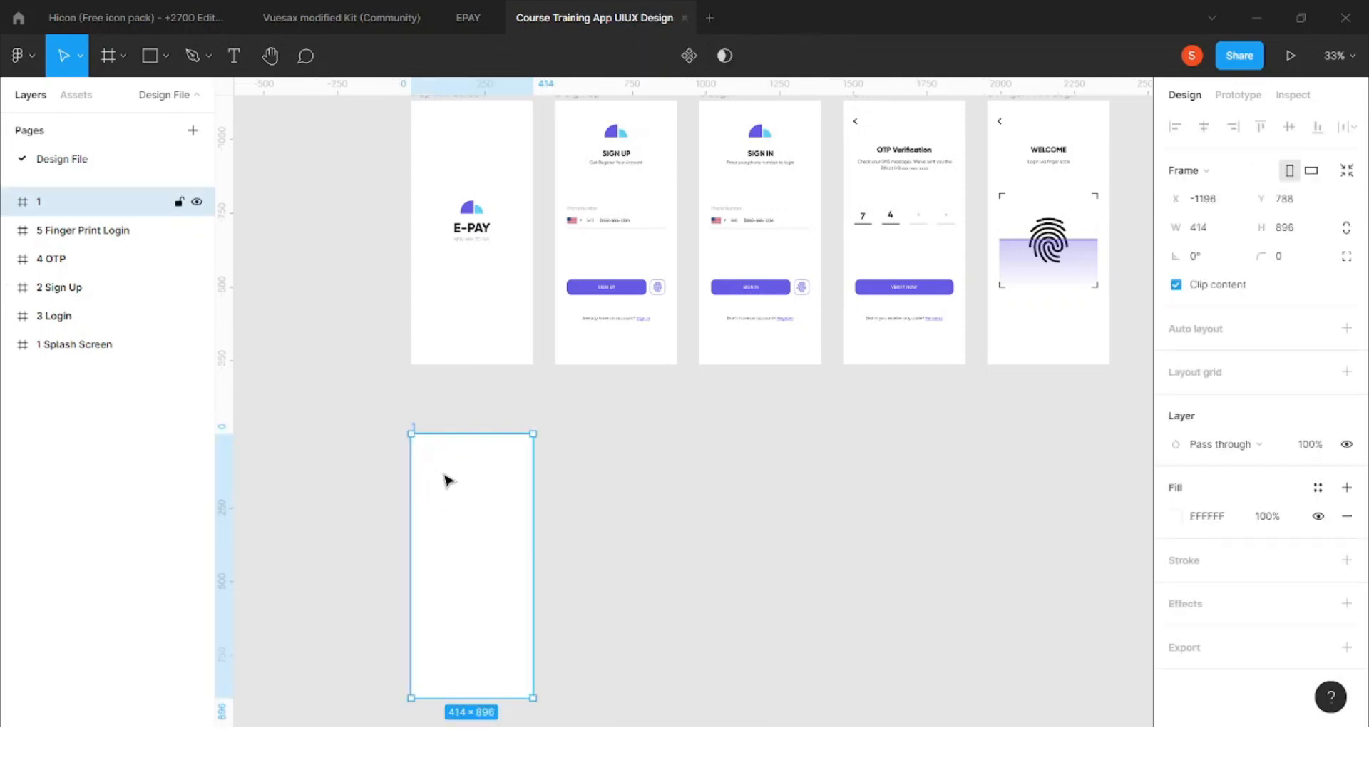
{"action": "left_click", "coordinate": [361, 419]}
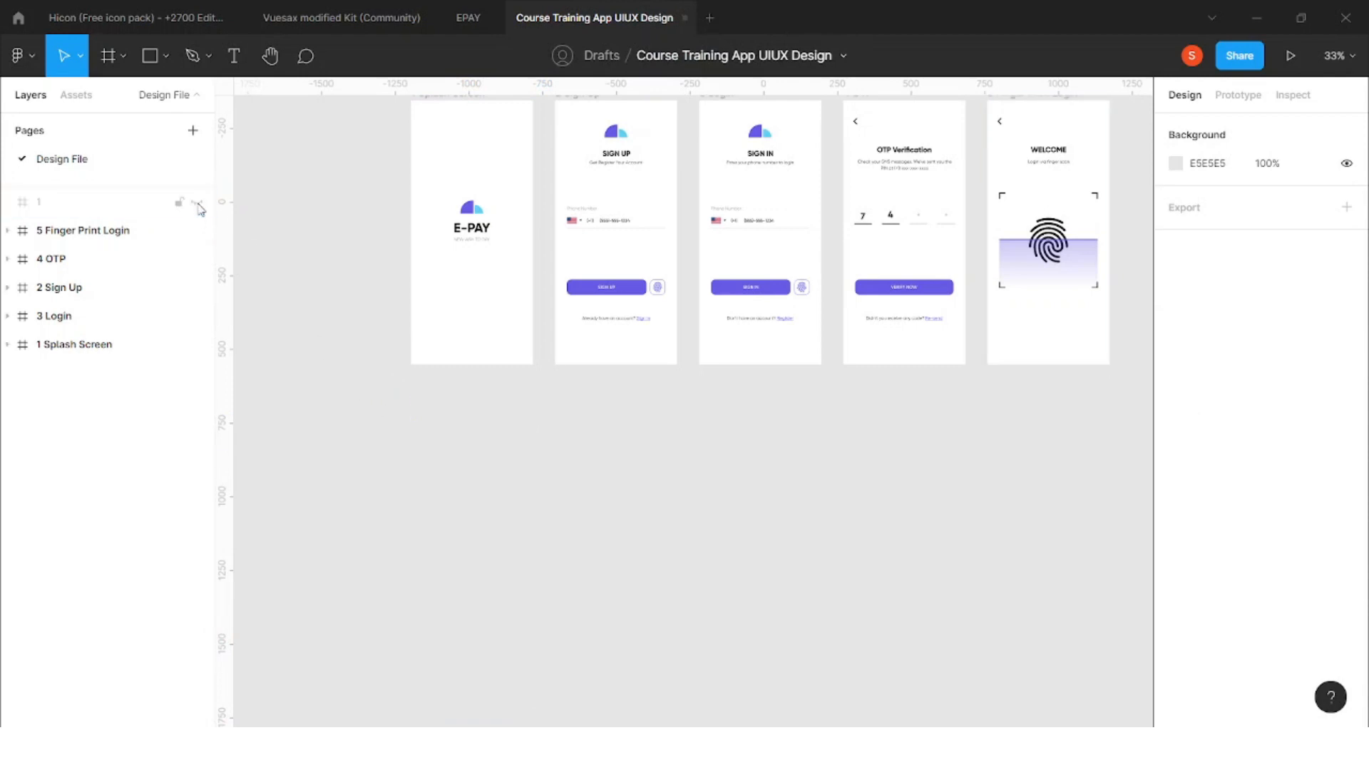
{"action": "scroll", "coordinate": [543, 464], "scroll_direction": "down", "scroll_amount": 1}
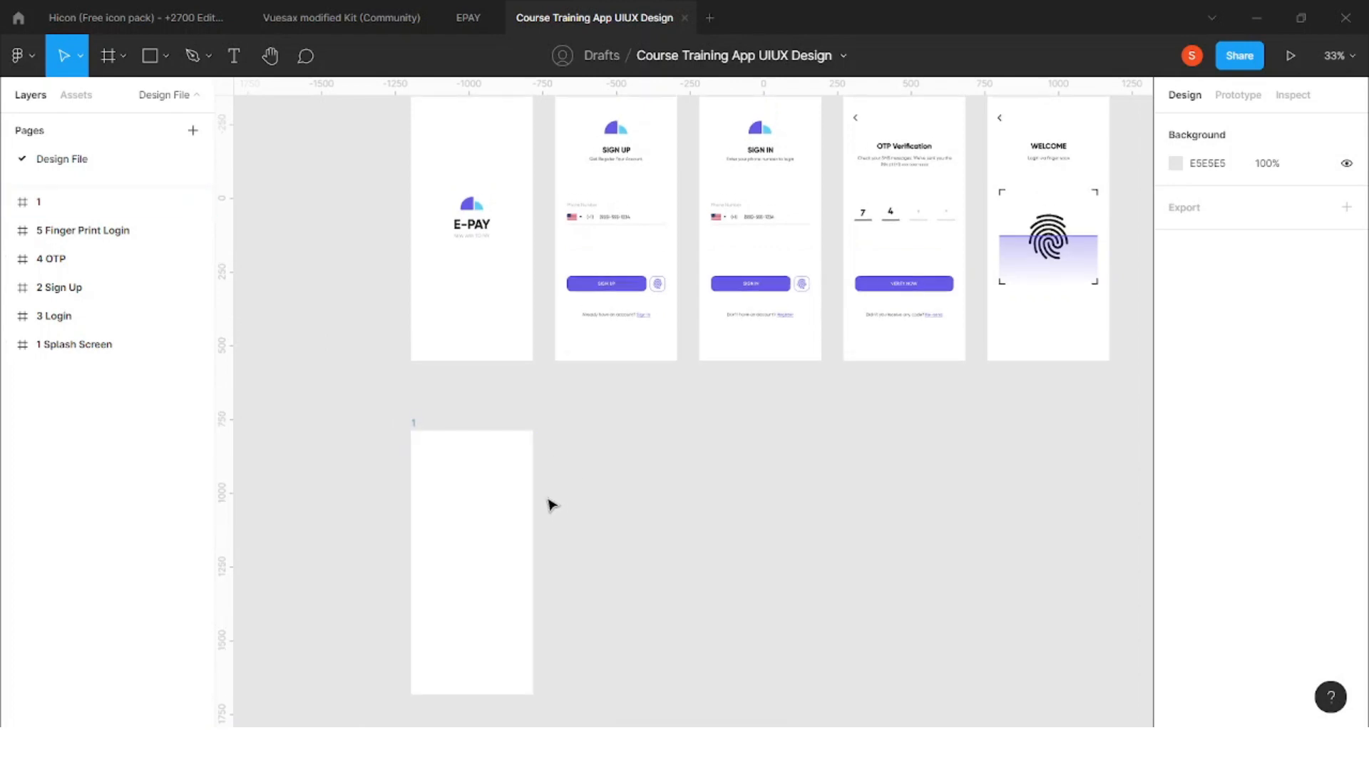
{"action": "scroll", "coordinate": [464, 490], "scroll_direction": "down", "scroll_amount": 1}
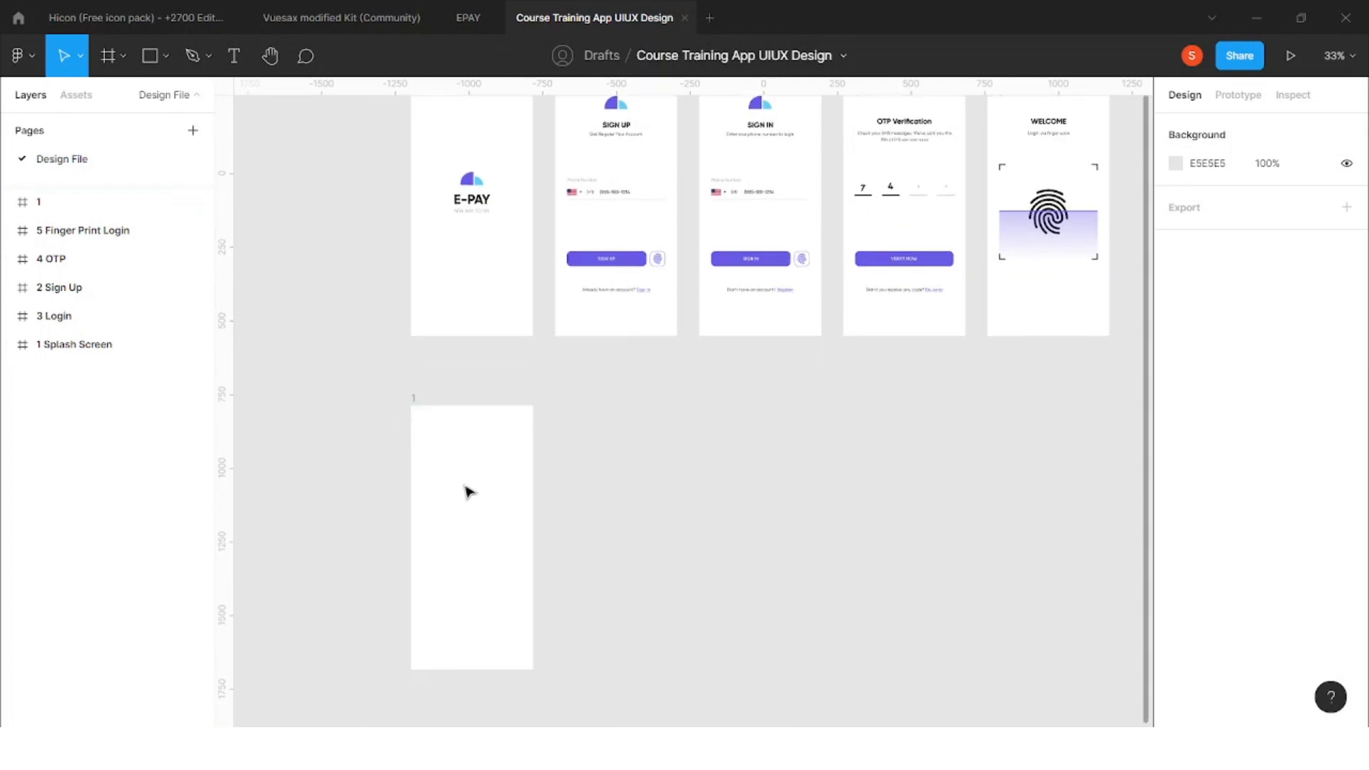
Draw a square about 137 × 137 in the left half of frame 1, above its middle
{"action": "scroll", "coordinate": [473, 656], "scroll_direction": "up", "scroll_amount": 2, "text": "ctrl"}
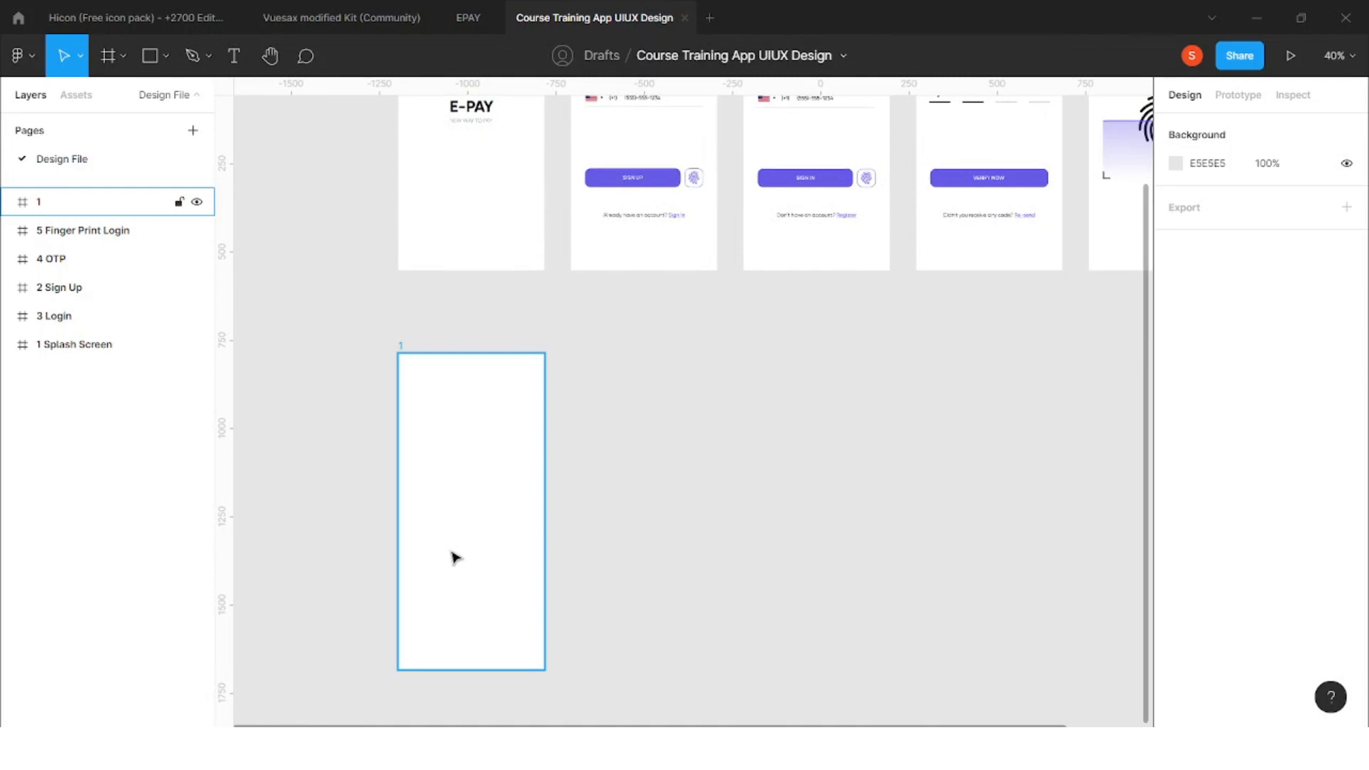
{"action": "scroll", "coordinate": [480, 315], "scroll_direction": "up", "scroll_amount": 3}
{"action": "scroll", "coordinate": [464, 571], "scroll_direction": "up", "scroll_amount": 4, "text": "ctrl"}
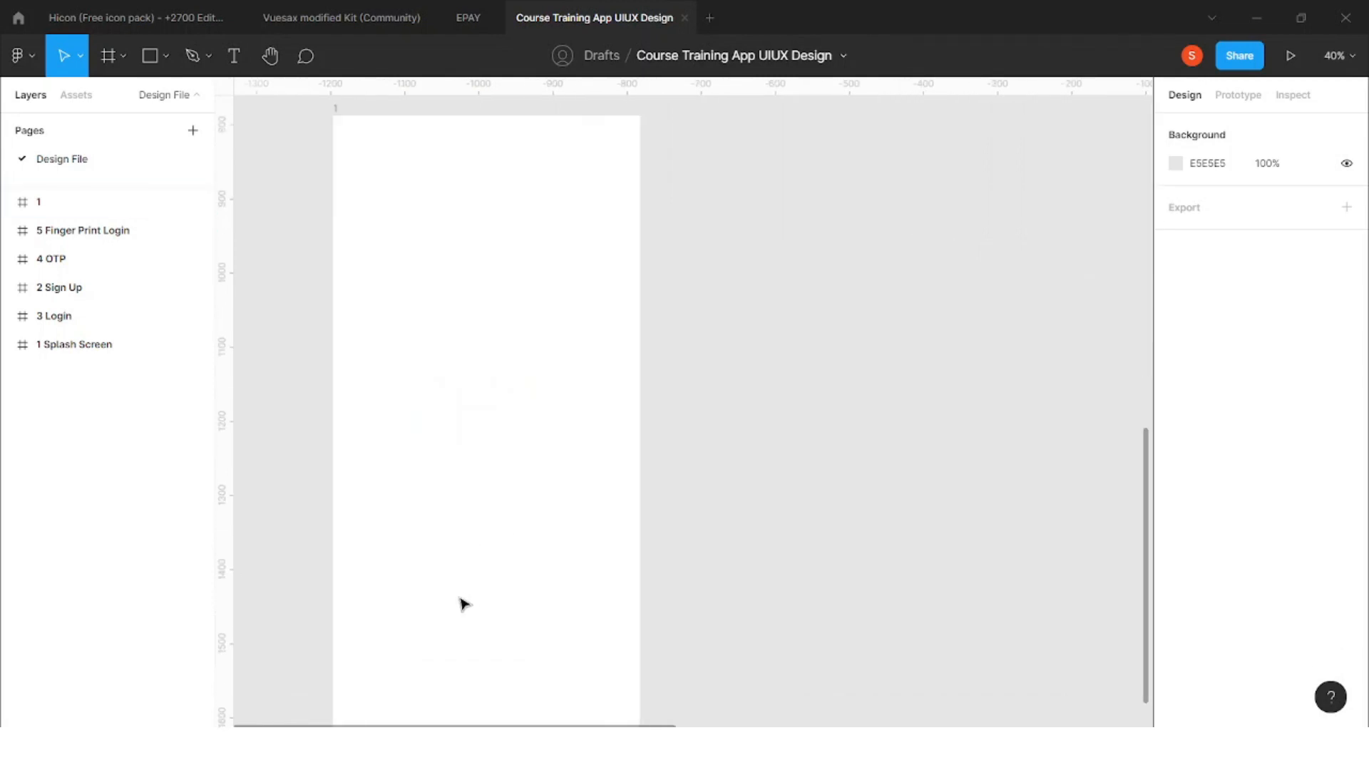
{"action": "left_click", "coordinate": [165, 58]}
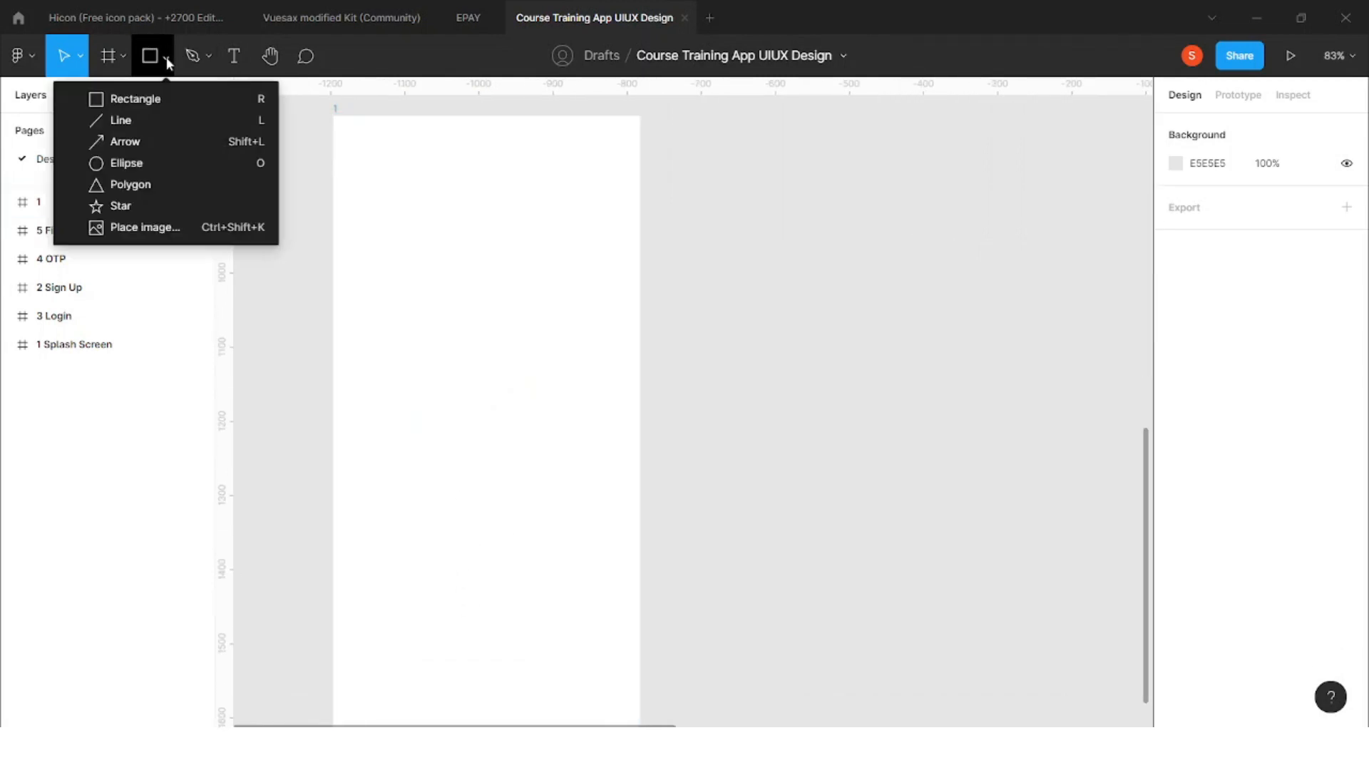
{"action": "left_click", "coordinate": [136, 100]}
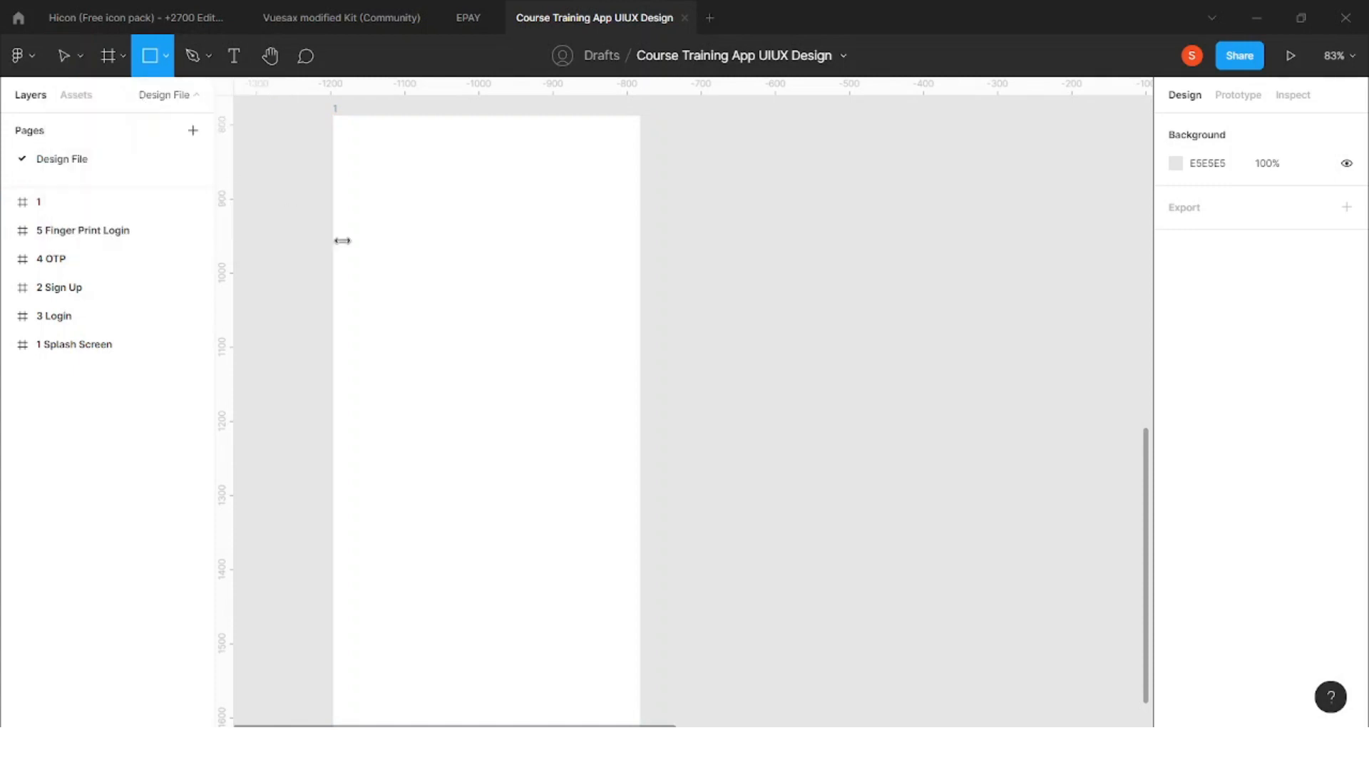
{"action": "left_click_drag", "start_coordinate": [398, 315], "coordinate": [501, 419]}
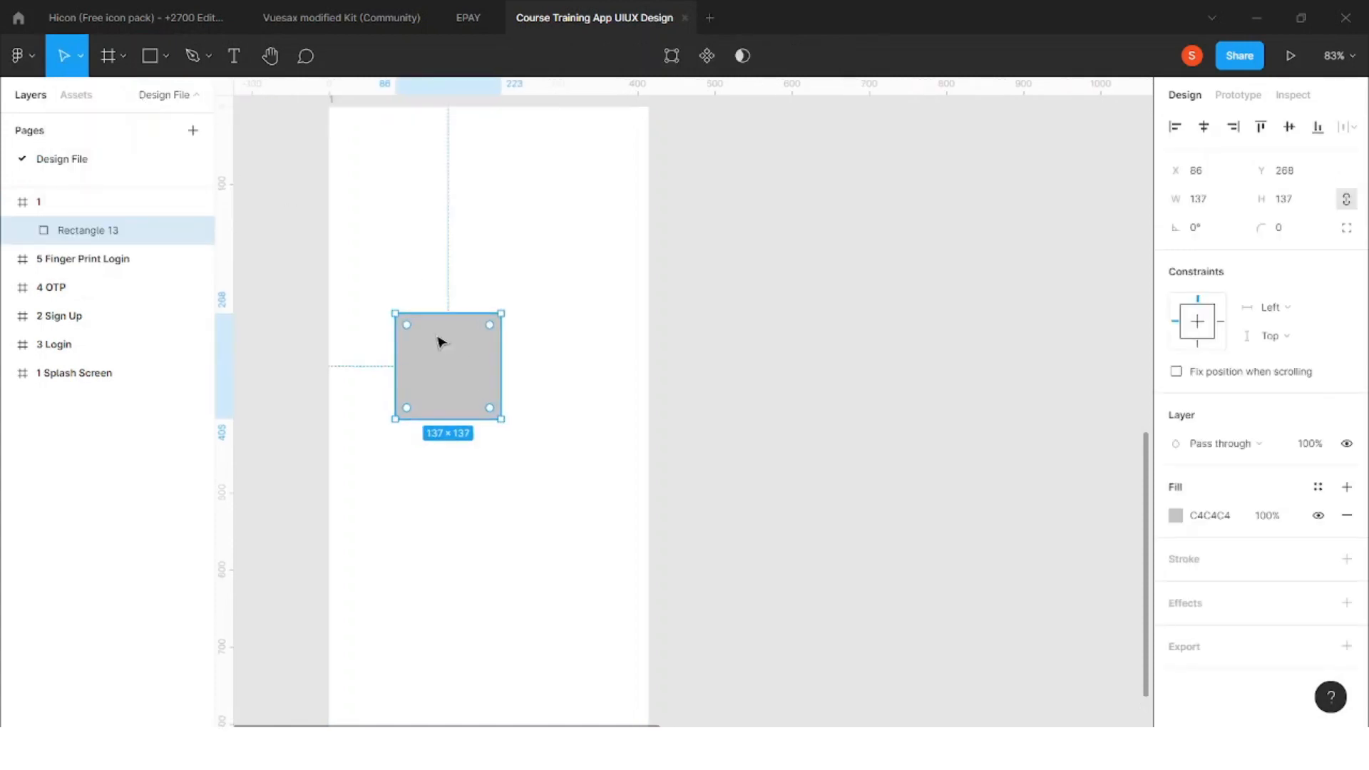
Set an independent corner radius of 200 on the square's top-left corner to form a quarter circle
{"action": "scroll", "coordinate": [435, 331], "scroll_direction": "up", "scroll_amount": 3, "text": "ctrl"}
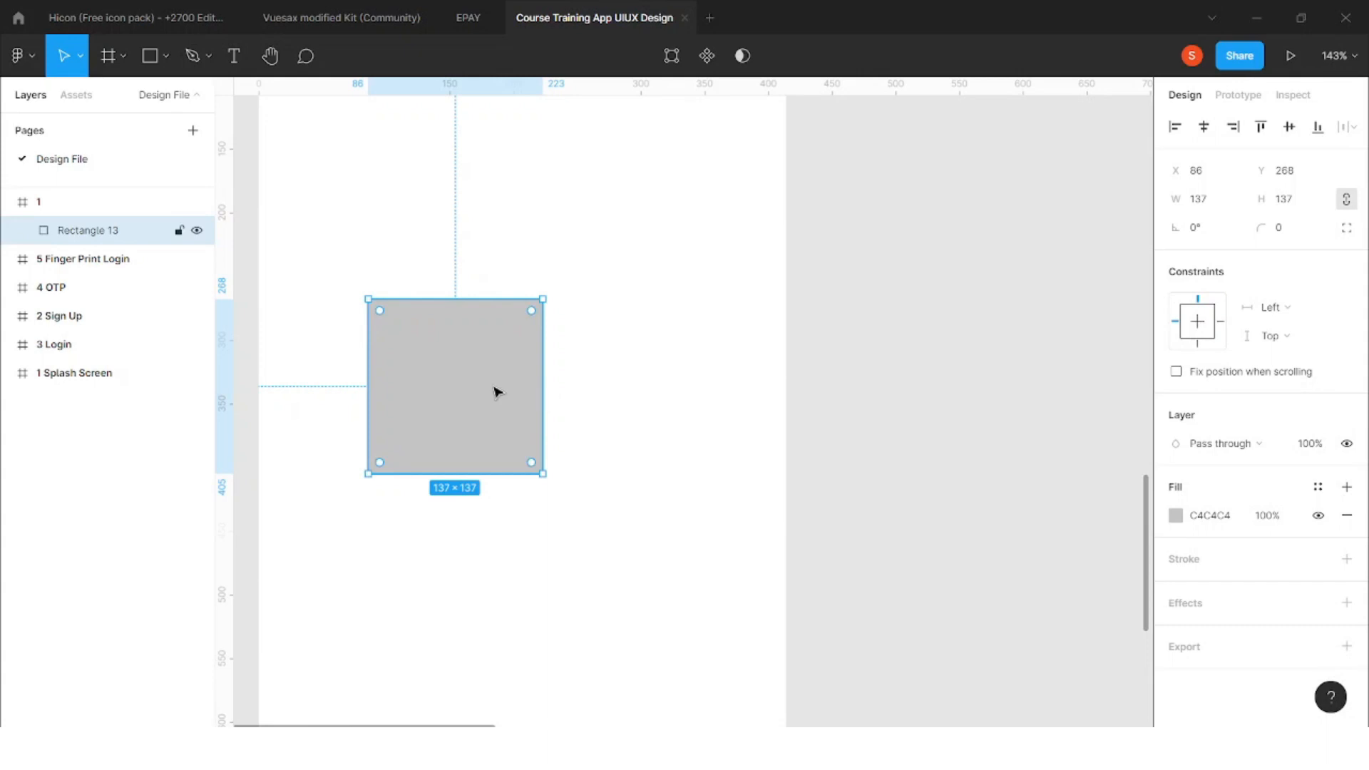
{"action": "scroll", "coordinate": [542, 314], "scroll_direction": "down", "scroll_amount": 5, "text": "ctrl"}
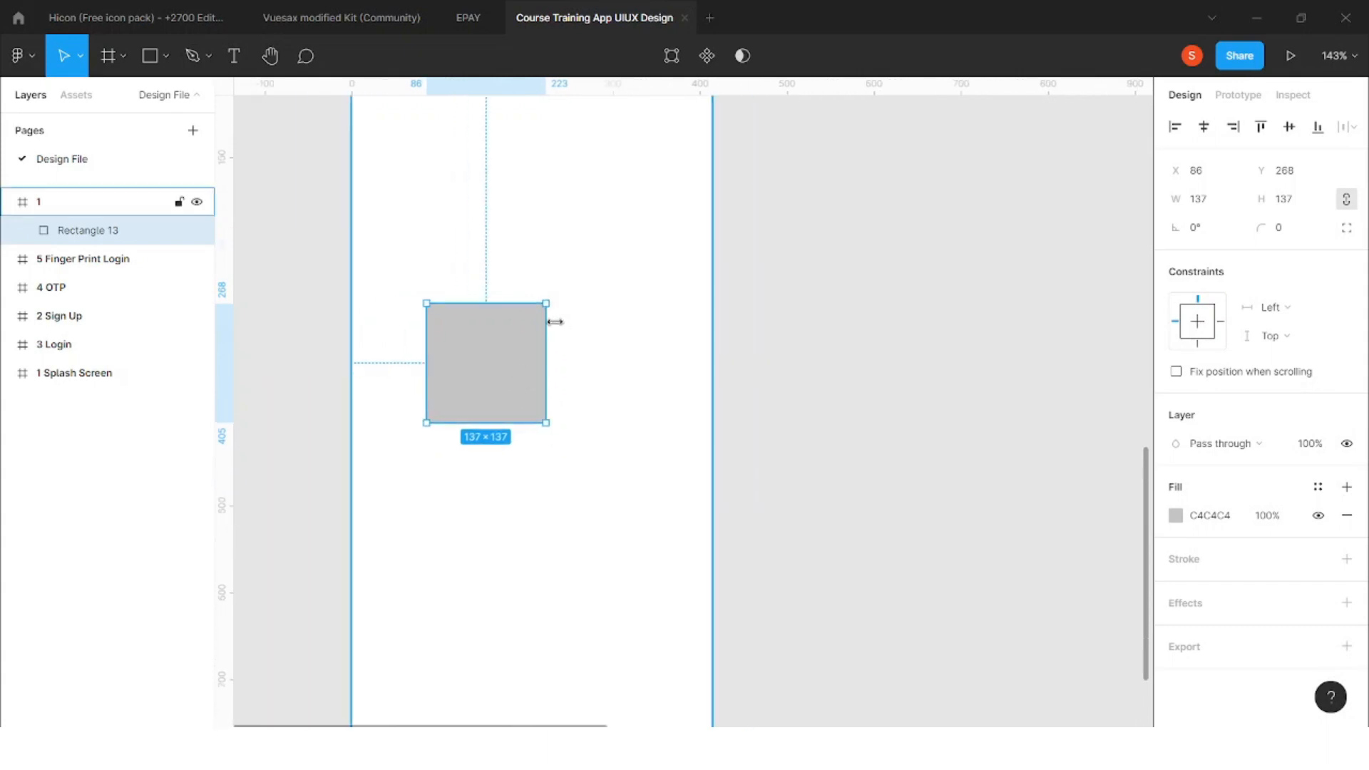
{"action": "scroll", "coordinate": [528, 355], "scroll_direction": "up", "scroll_amount": 2, "text": "ctrl"}
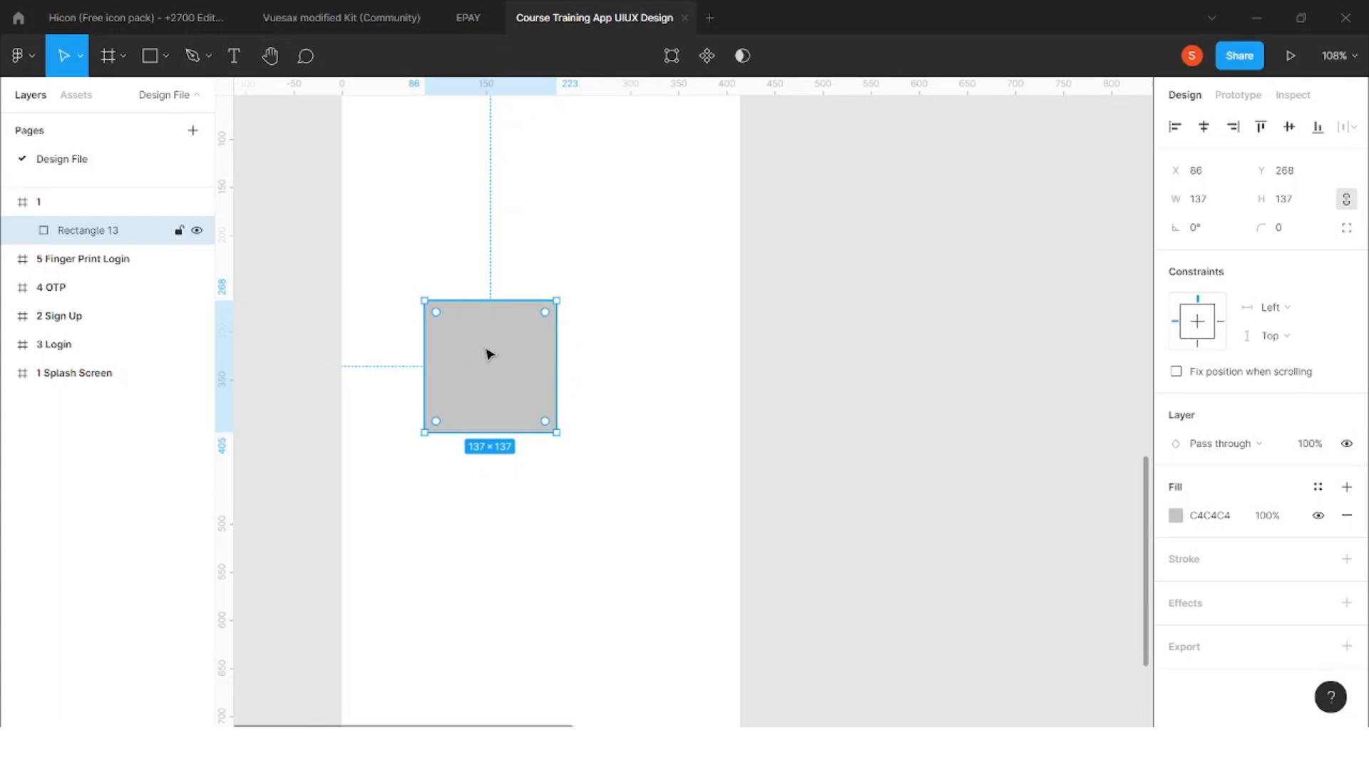
{"action": "left_click", "coordinate": [1348, 228]}
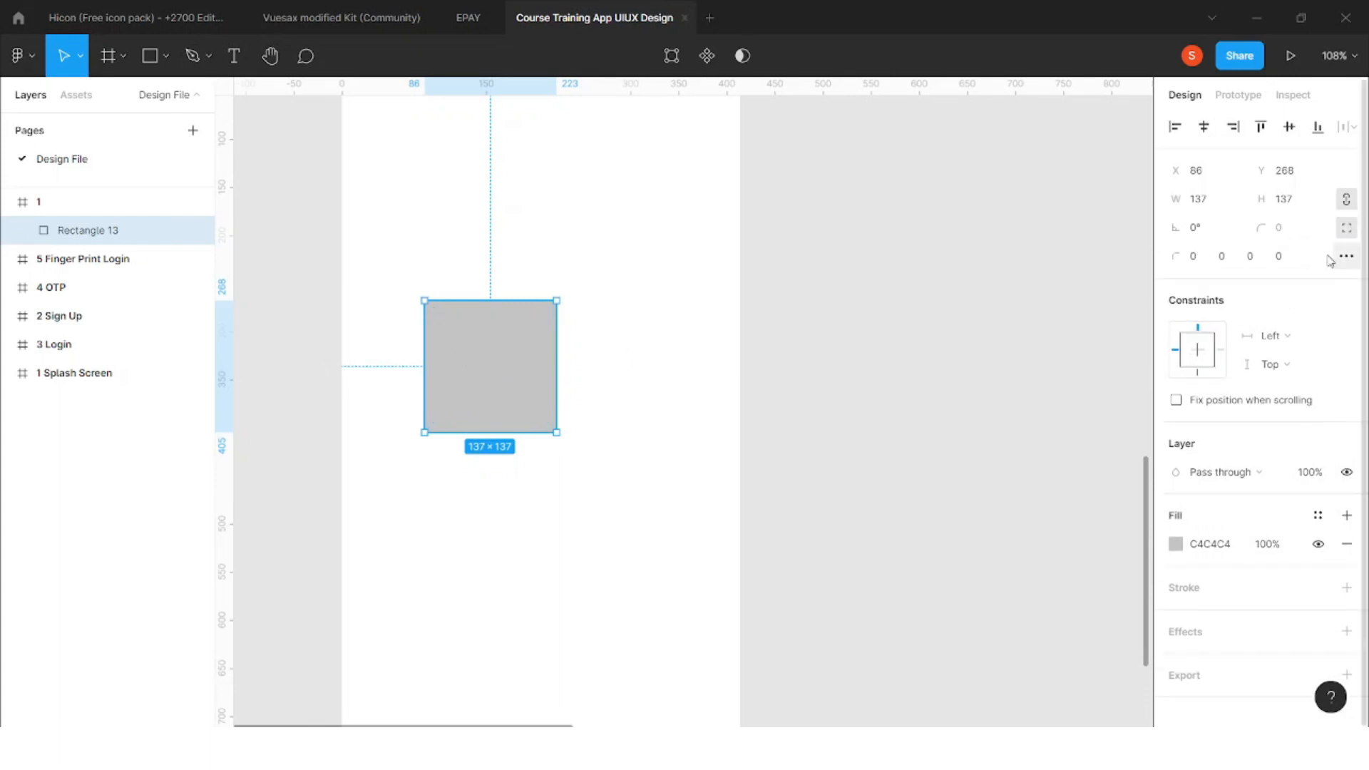
{"action": "left_click", "coordinate": [1205, 264]}
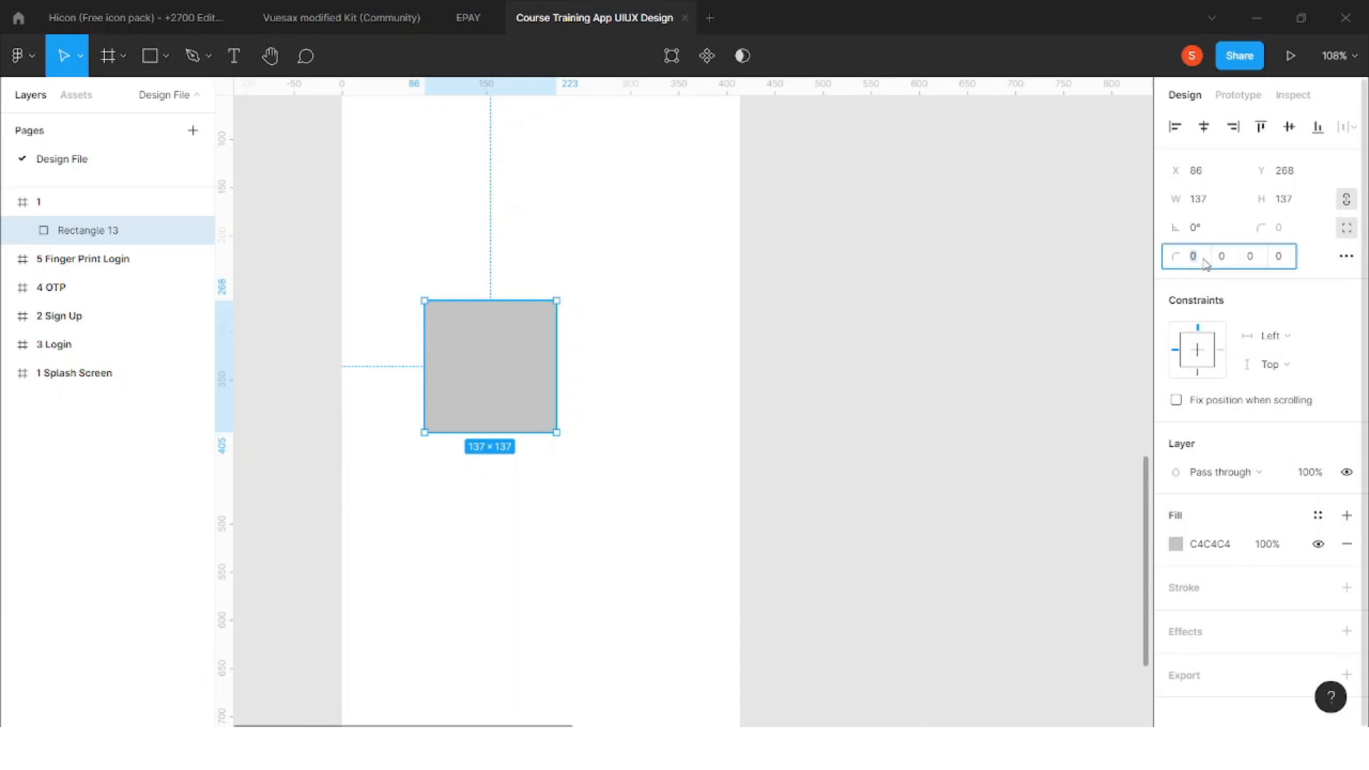
{"action": "key", "text": "Return"}
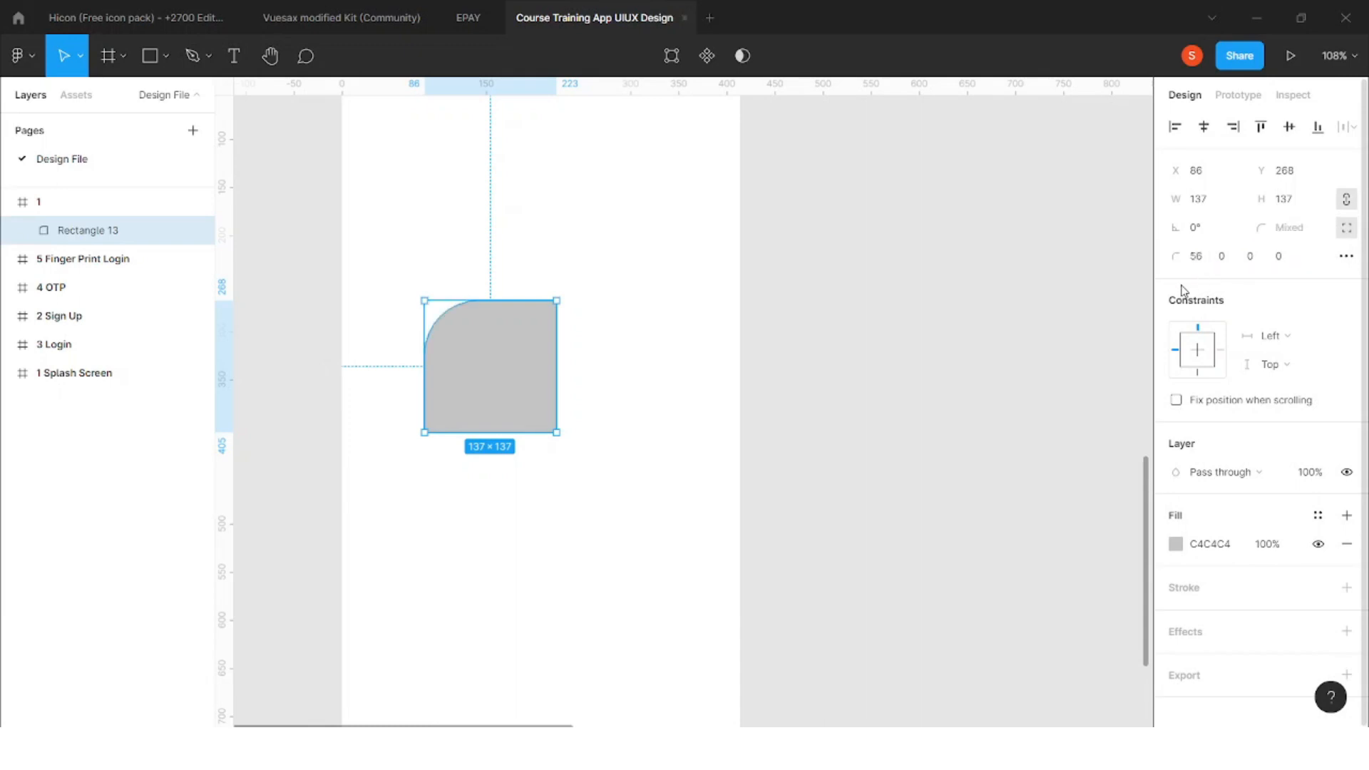
{"action": "left_click", "coordinate": [1210, 262]}
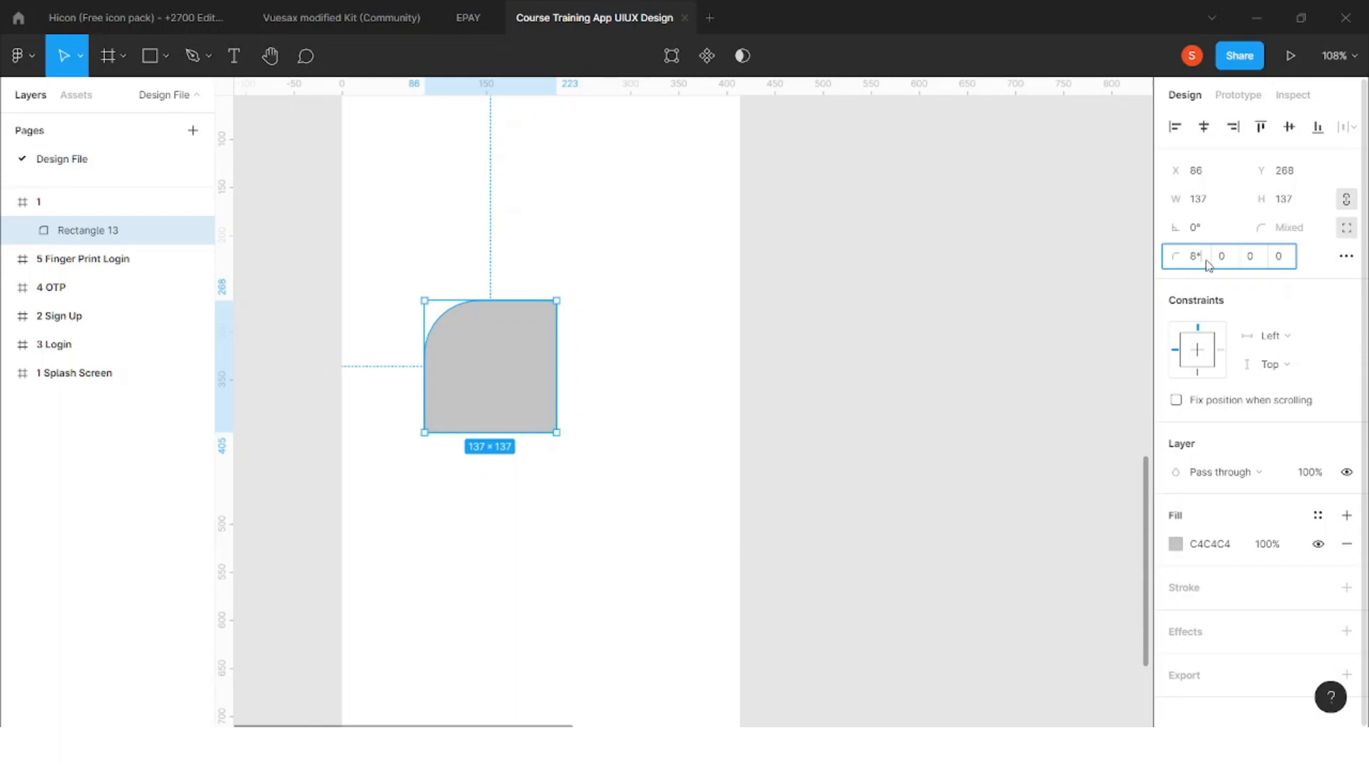
{"action": "type", "text": "8*2"}
{"action": "key", "text": "Return"}
{"action": "key", "text": "Escape"}
Duplicate the quarter circle to its right and scale the copy down to about 66 × 66, close beside the original
{"action": "left_click_drag", "start_coordinate": [513, 355], "coordinate": [641, 376]}
{"action": "left_click_drag", "start_coordinate": [675, 296], "coordinate": [604, 375]}
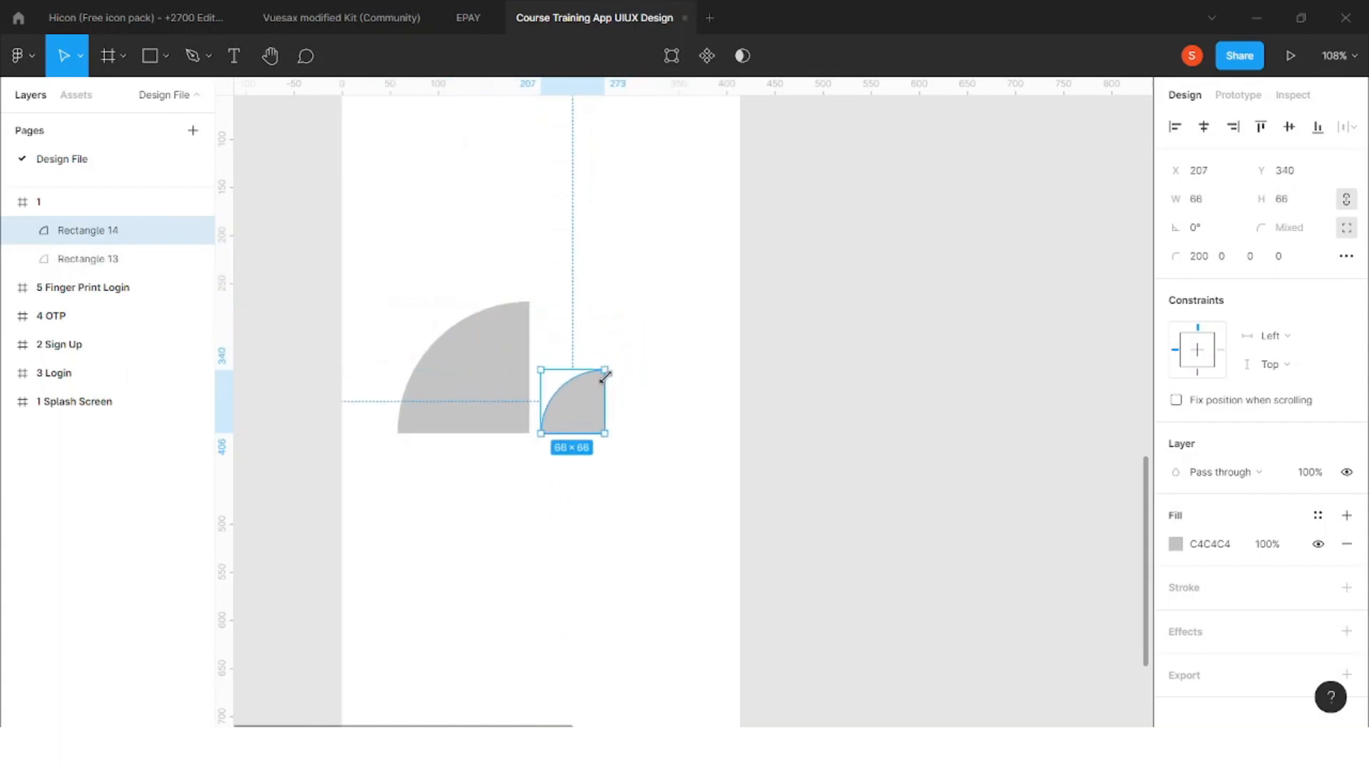
{"action": "key", "text": "Left"}
{"action": "key", "text": "Left"}
{"action": "key", "text": "Left"}
{"action": "key", "text": "Left"}
{"action": "key", "text": "Left"}
{"action": "key", "text": "Left"}
{"action": "key", "text": "Left"}
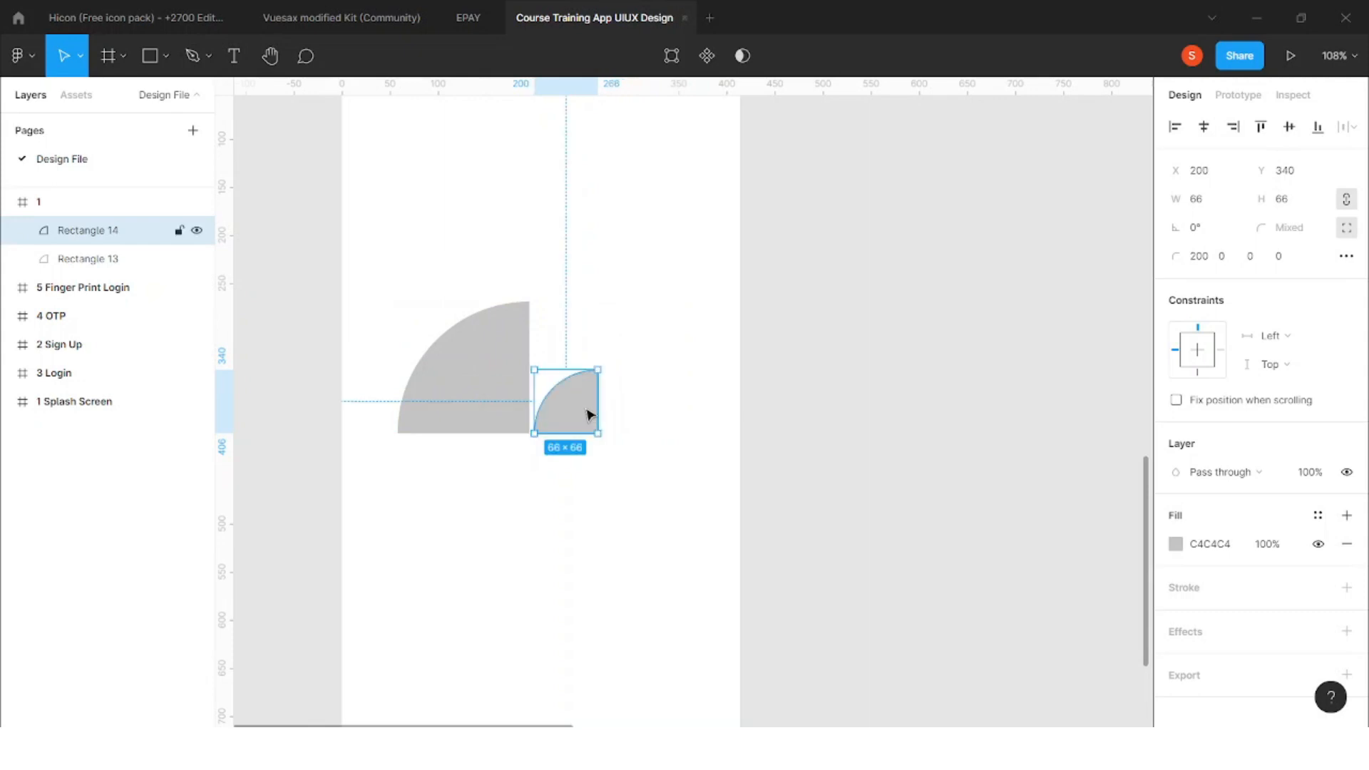
Flip the small quarter circle horizontally and reposition it just right of the large one, with both bases level
{"action": "right_click", "coordinate": [582, 404]}
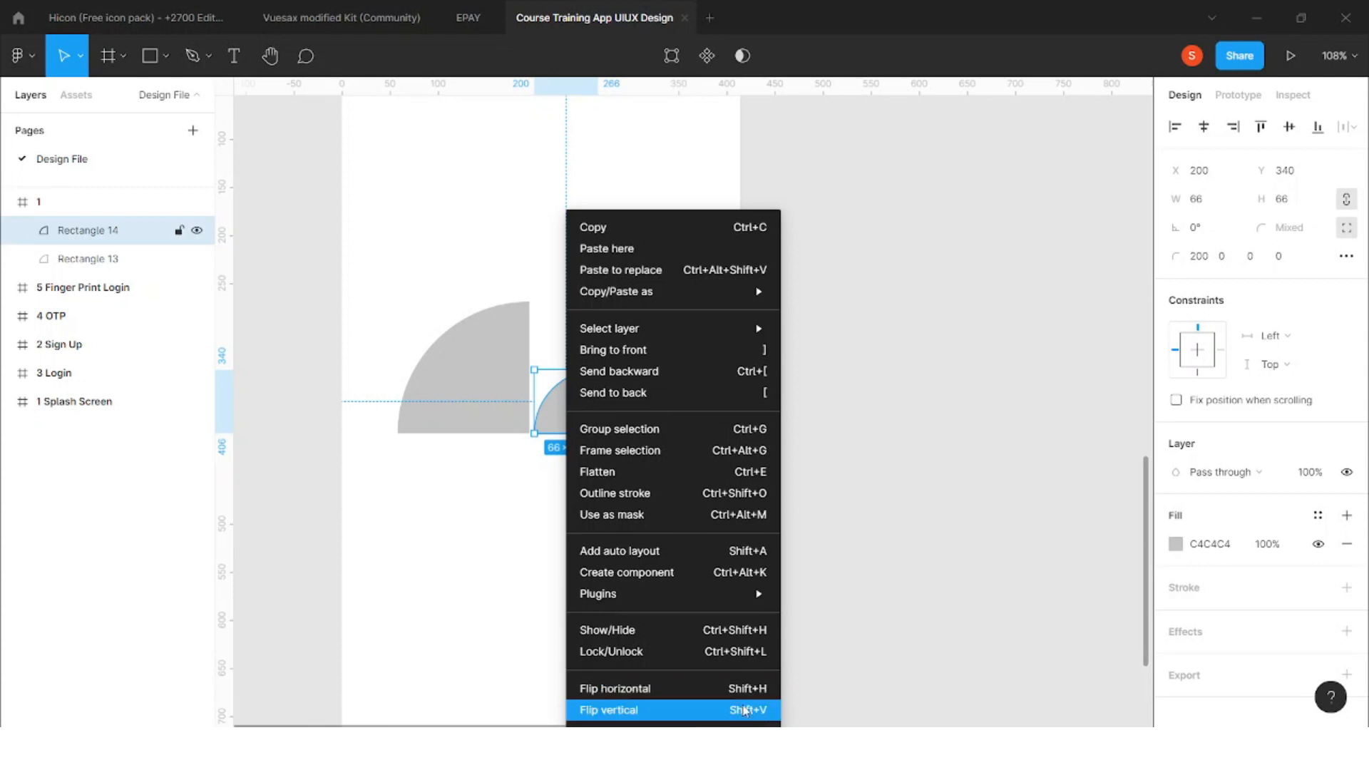
{"action": "left_click", "coordinate": [734, 688]}
{"action": "left_click_drag", "start_coordinate": [565, 404], "coordinate": [572, 403]}
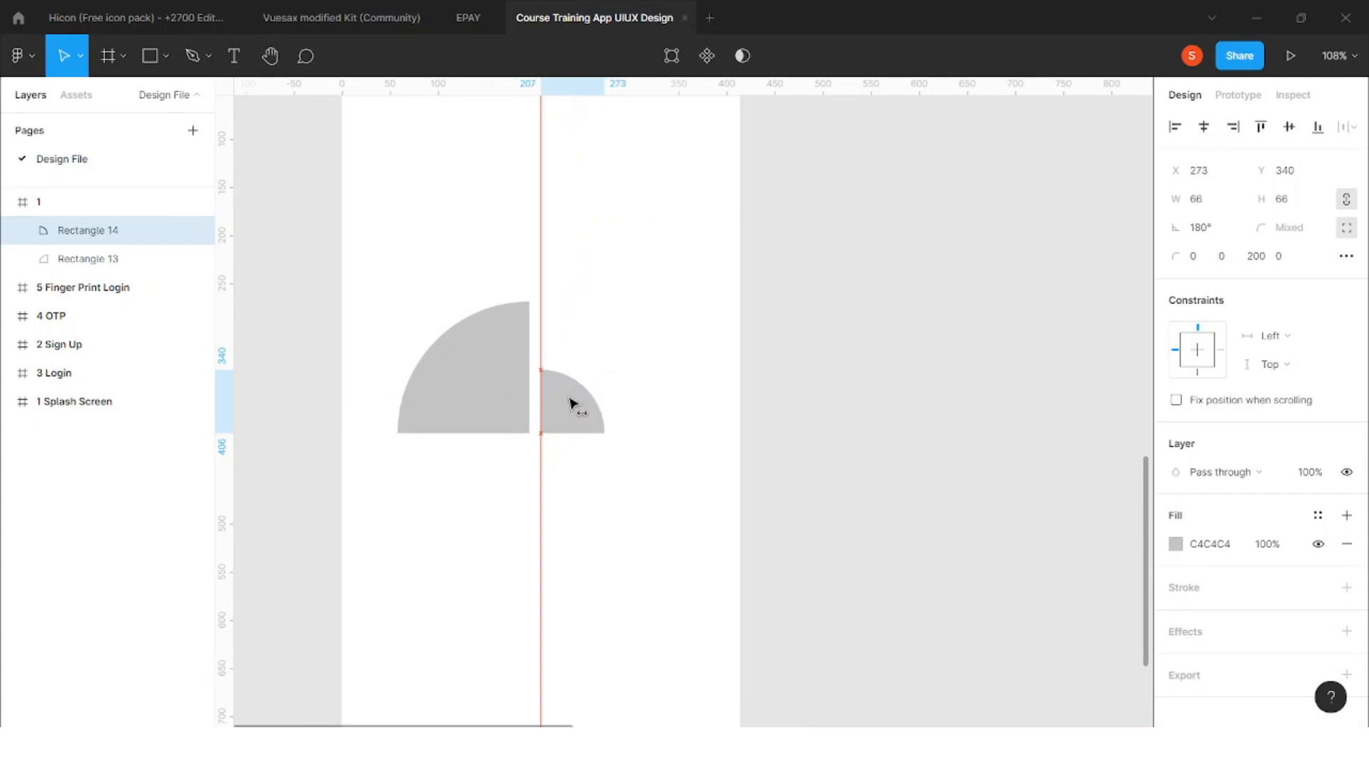
Fill the large quarter circle with the purple 665AEC sampled from the E-PAY logo on the reference splash screen
{"action": "left_click", "coordinate": [513, 467]}
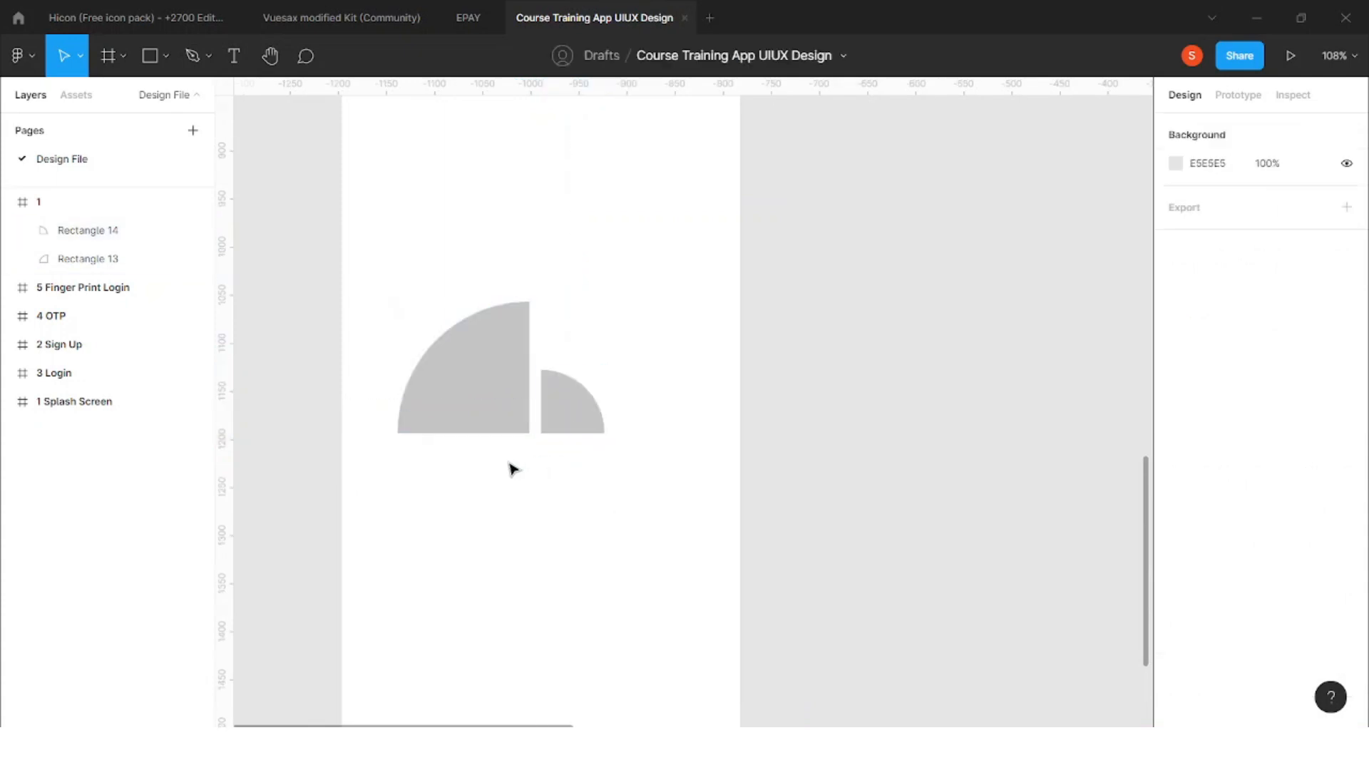
{"action": "left_click", "coordinate": [504, 391]}
{"action": "scroll", "coordinate": [556, 361], "scroll_direction": "down", "scroll_amount": 4}
{"action": "scroll", "coordinate": [556, 365], "scroll_direction": "down", "scroll_amount": 3}
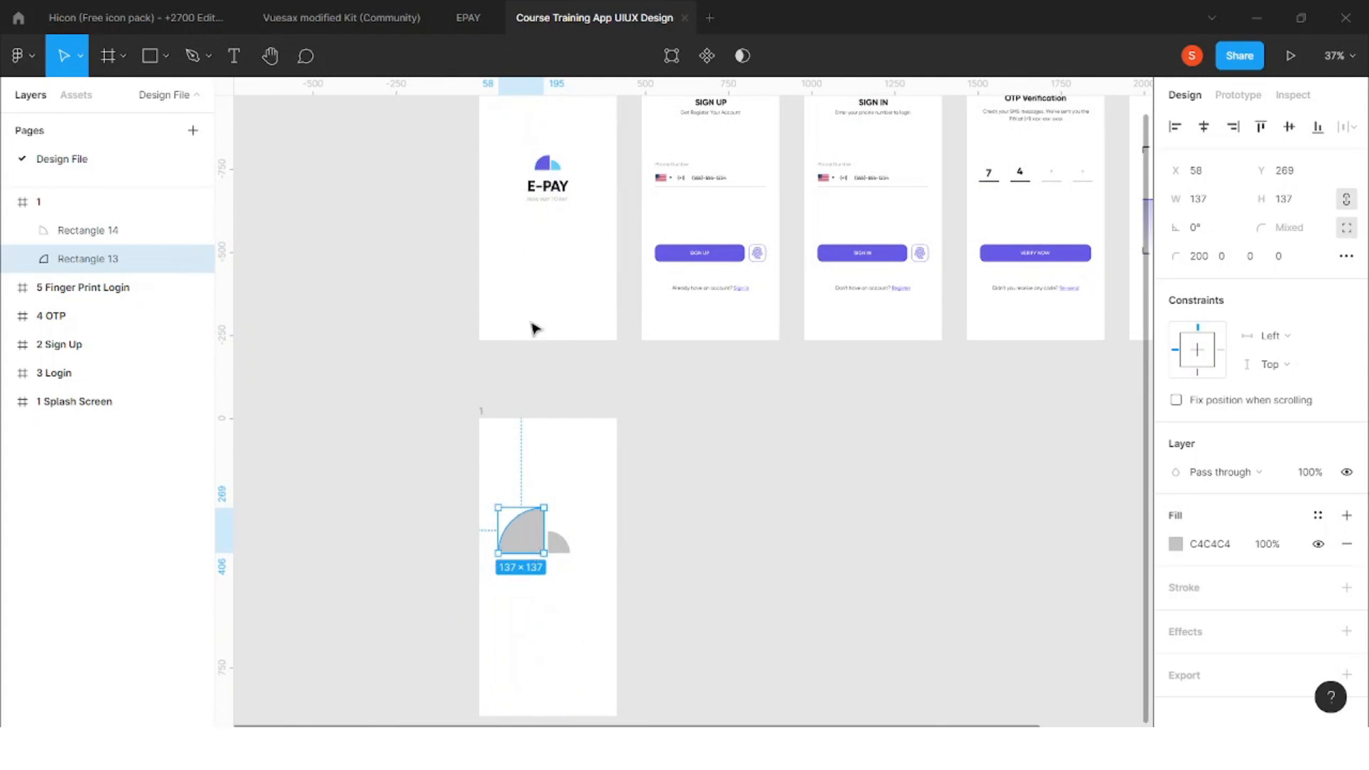
{"action": "key", "text": "i"}
{"action": "left_click", "coordinate": [544, 163]}
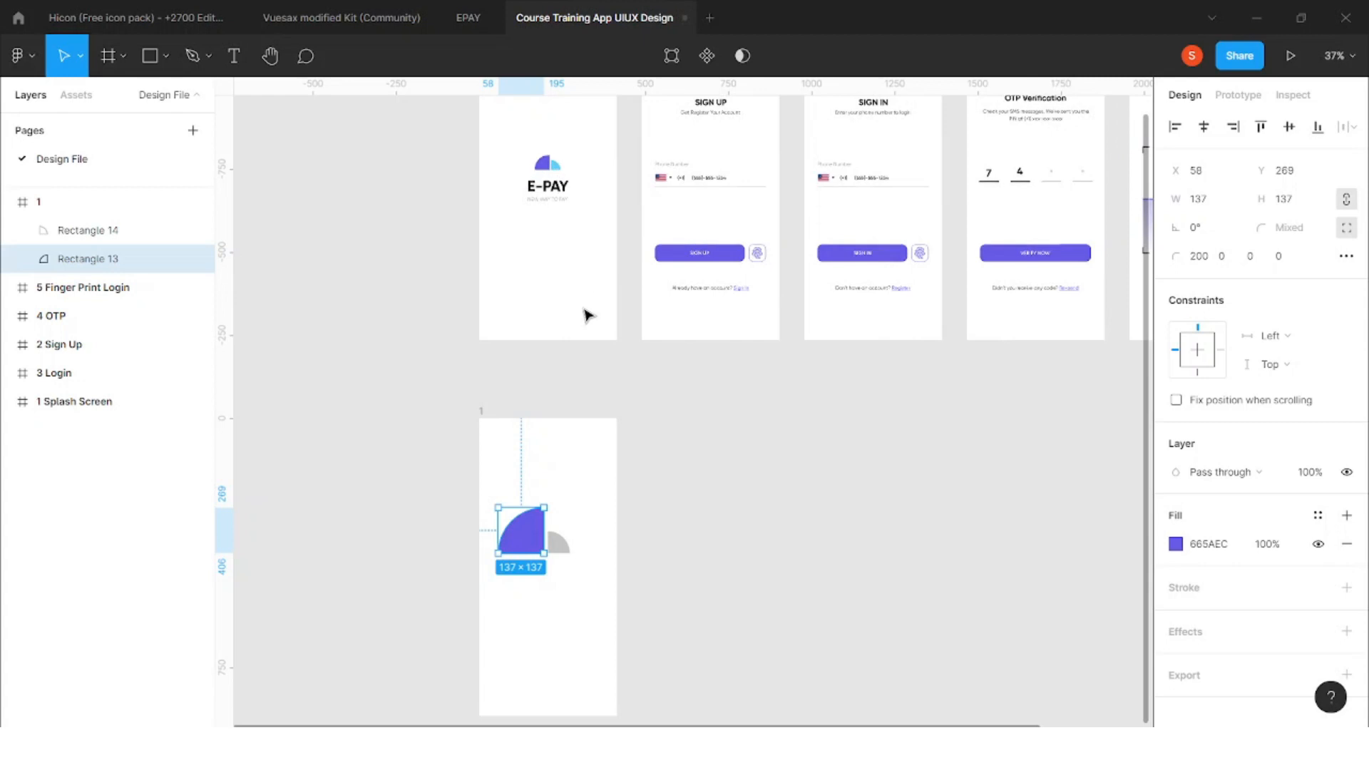
Fill the small quarter circle with the light blue 62CFF6 sampled from the reference E-PAY logo
{"action": "left_click", "coordinate": [558, 567]}
{"action": "left_click", "coordinate": [562, 551]}
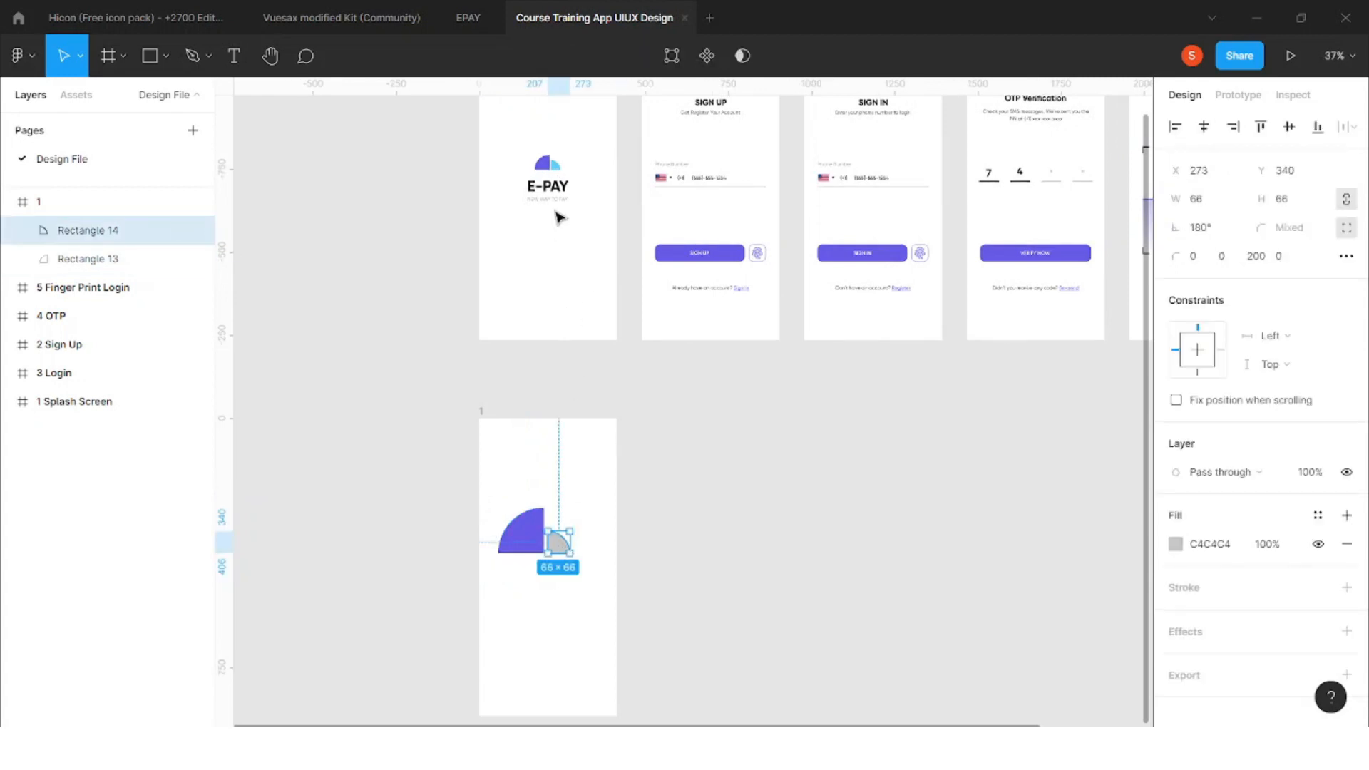
{"action": "key", "text": "i"}
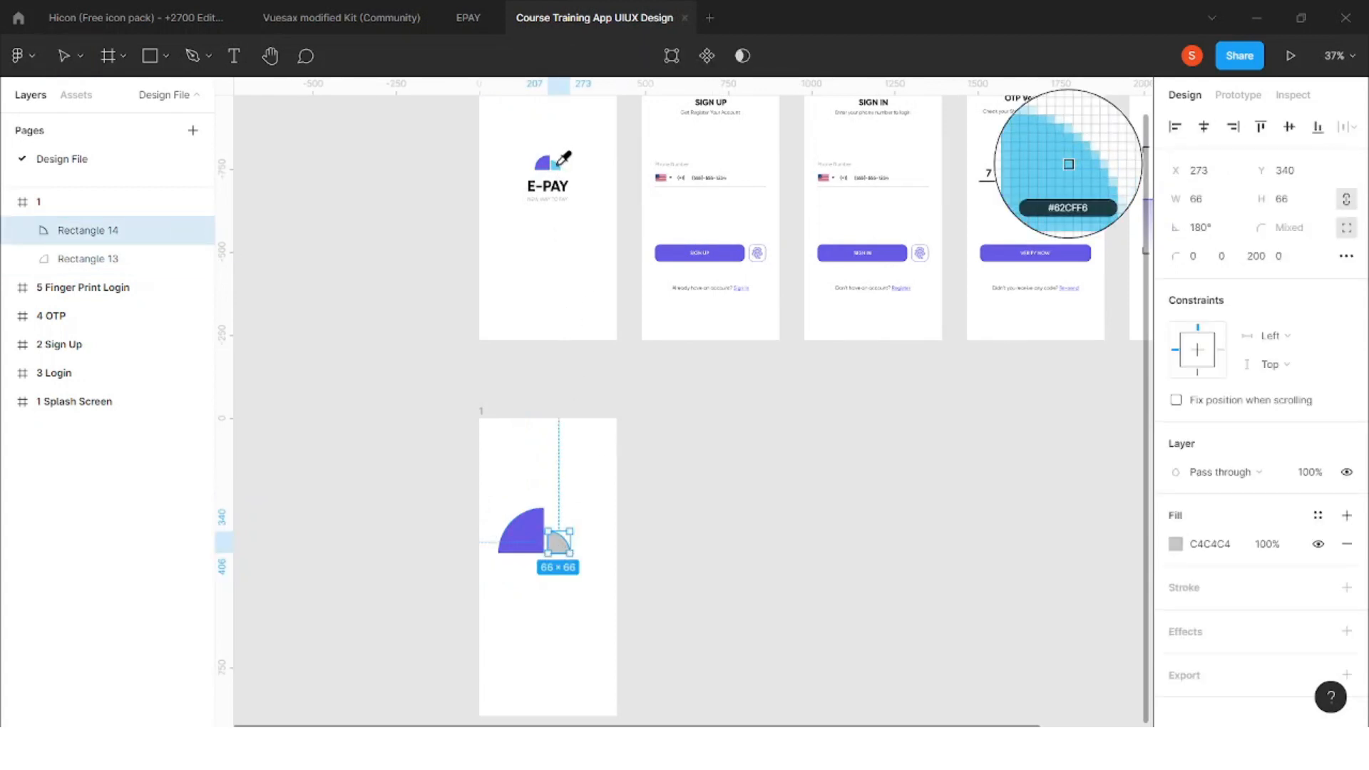
{"action": "left_click", "coordinate": [559, 163]}
{"action": "key", "text": "Escape"}
{"action": "scroll", "coordinate": [550, 584], "scroll_direction": "up", "scroll_amount": 5}
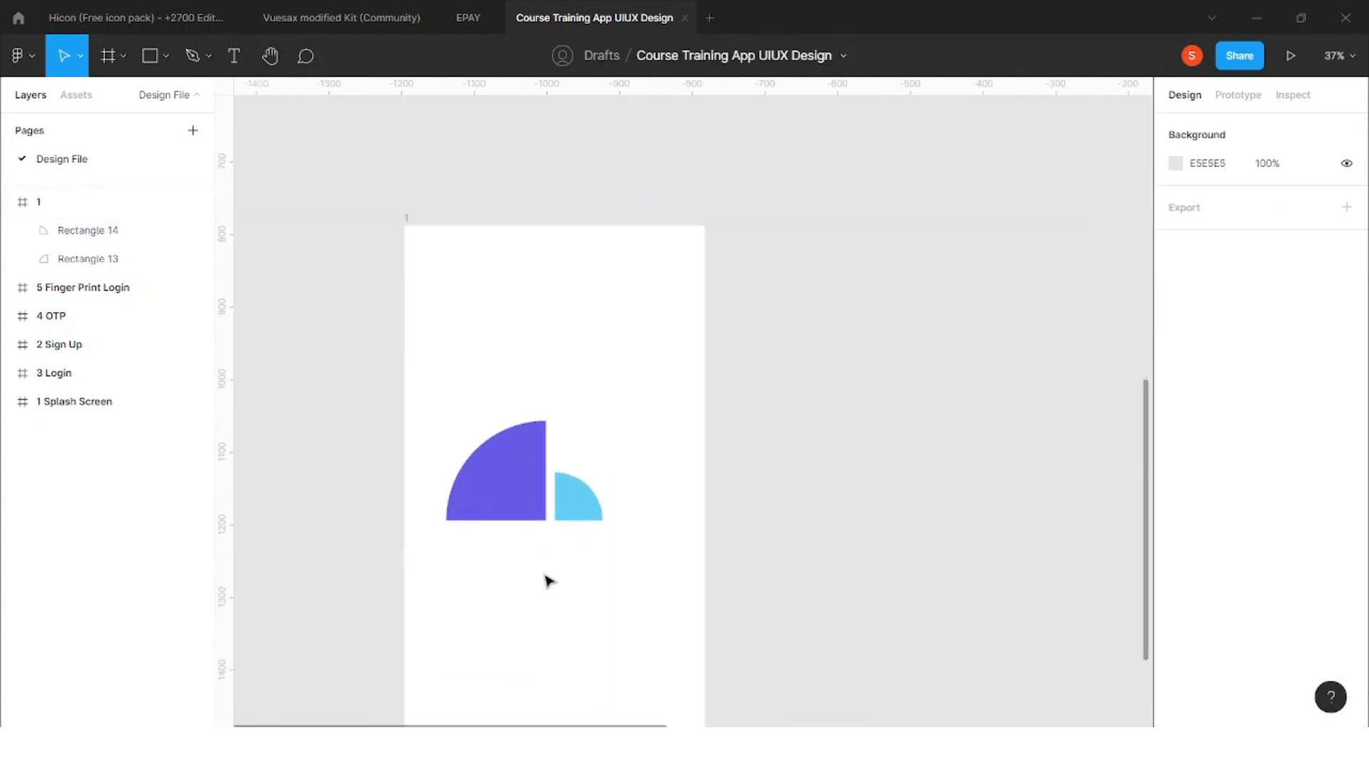
Scale both quarter circles down together to about 133 × 85 around the middle of frame 1 and group them
{"action": "scroll", "coordinate": [549, 581], "scroll_direction": "up", "scroll_amount": 2}
{"action": "left_click_drag", "start_coordinate": [464, 324], "coordinate": [624, 520]}
{"action": "left_click_drag", "start_coordinate": [581, 467], "coordinate": [627, 468]}
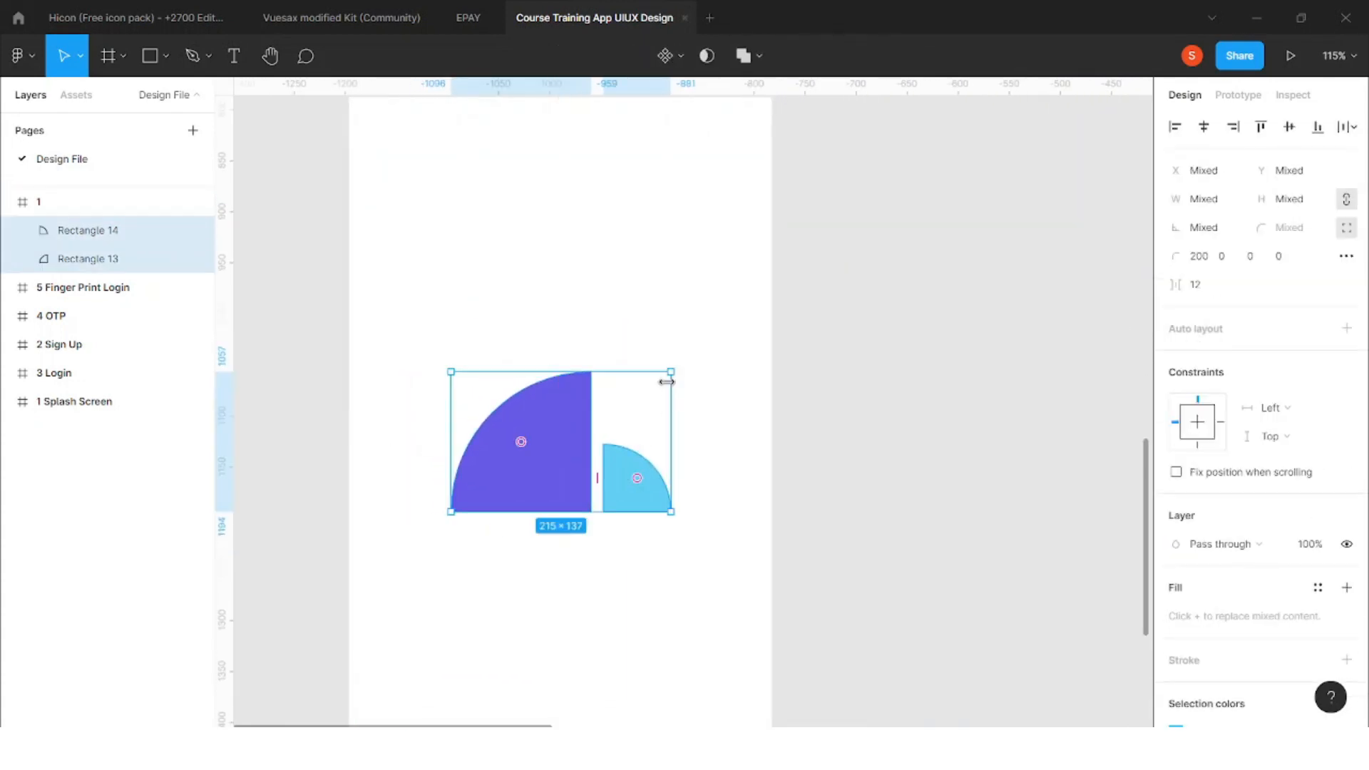
{"action": "left_click_drag", "start_coordinate": [669, 371], "coordinate": [629, 400]}
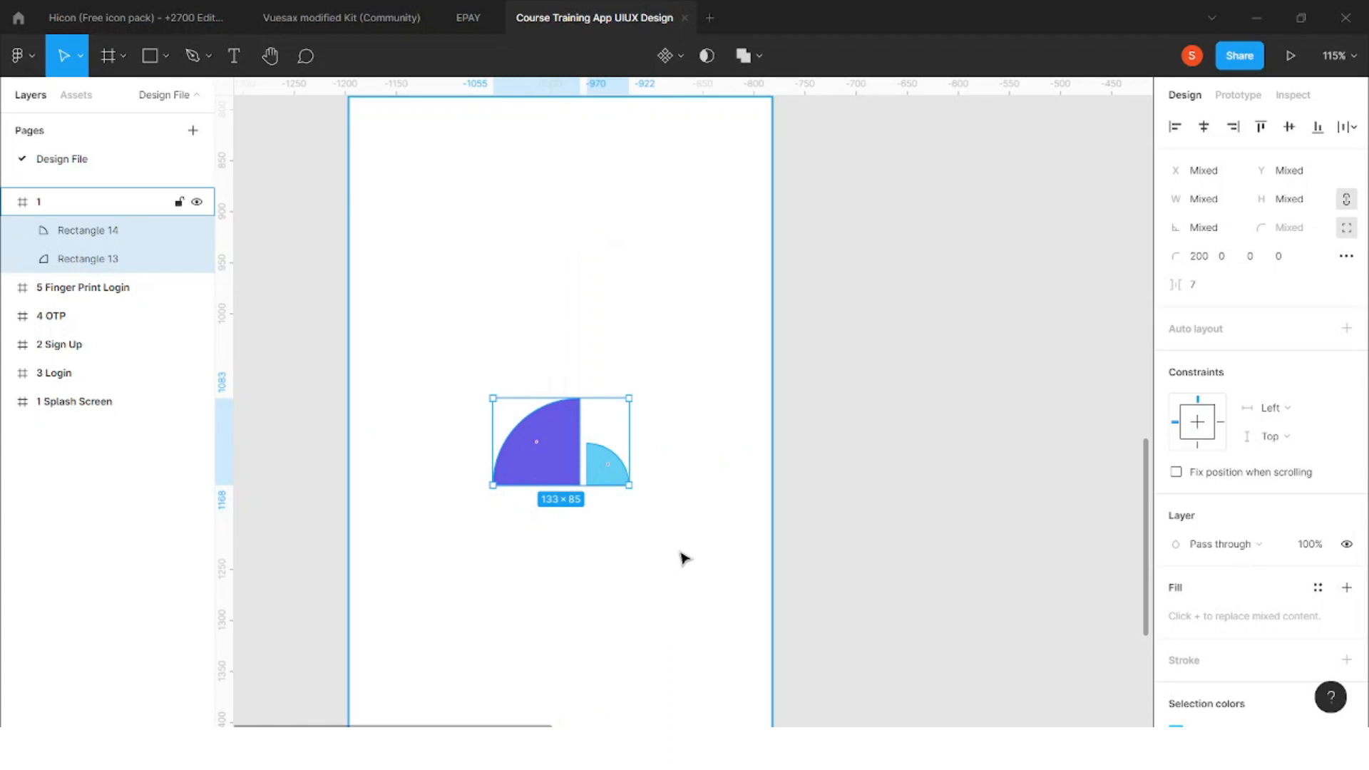
{"action": "key", "text": "ctrl+g"}
{"action": "scroll", "coordinate": [596, 392], "scroll_direction": "down", "scroll_amount": 5}
{"action": "left_click", "coordinate": [785, 400]}
{"action": "left_click", "coordinate": [563, 372]}
{"action": "left_click", "coordinate": [717, 357]}
{"action": "left_click", "coordinate": [581, 360]}
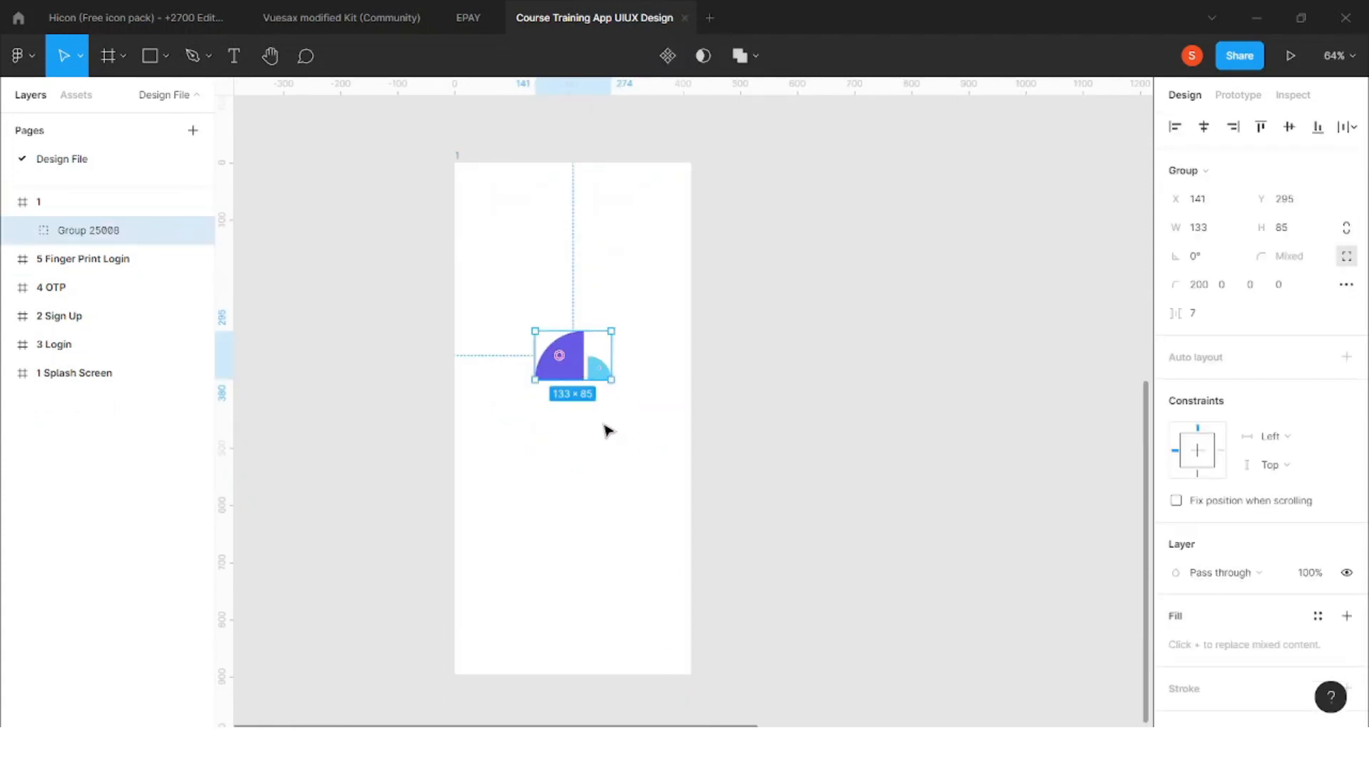
{"action": "left_click", "coordinate": [799, 363]}
{"action": "scroll", "coordinate": [644, 397], "scroll_direction": "down", "scroll_amount": 3}
{"action": "scroll", "coordinate": [642, 399], "scroll_direction": "up", "scroll_amount": 3}
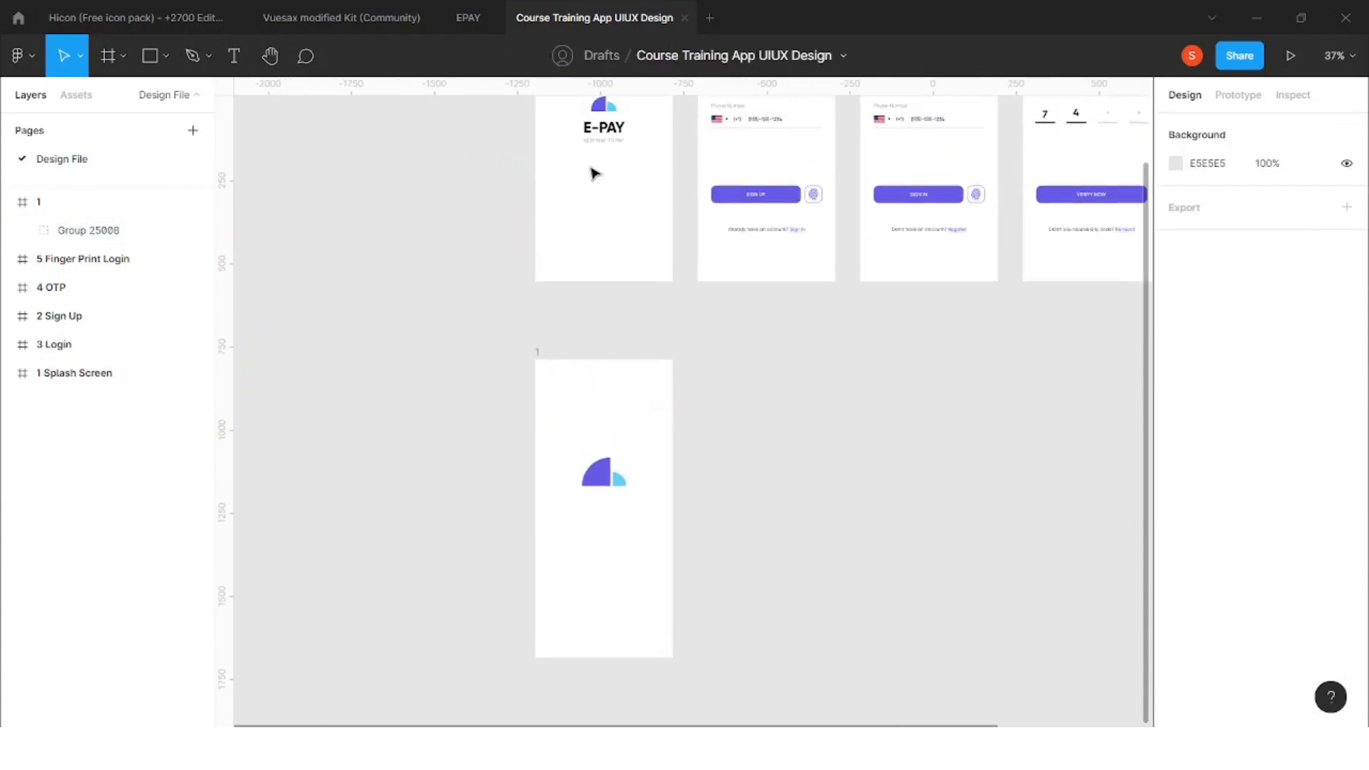
{"action": "scroll", "coordinate": [626, 587], "scroll_direction": "up", "scroll_amount": 3}
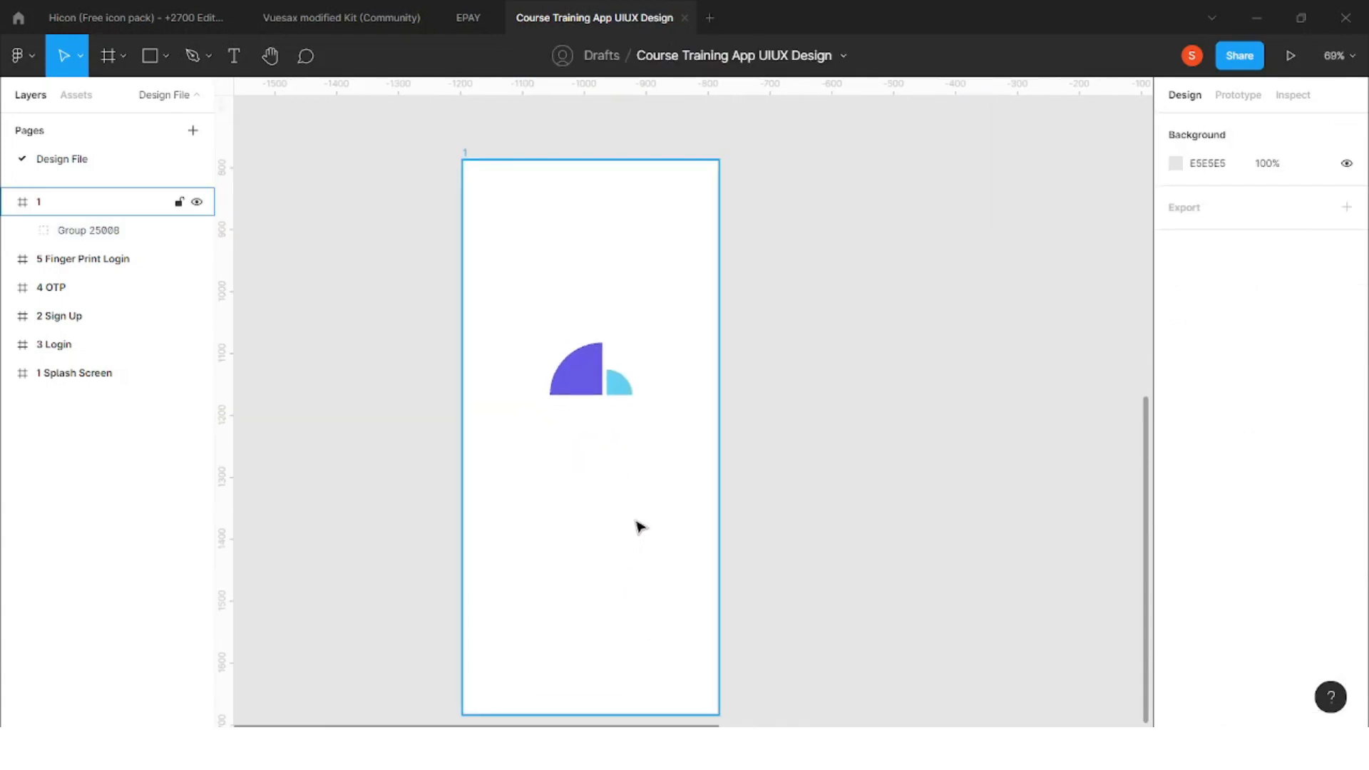
{"action": "scroll", "coordinate": [596, 392], "scroll_direction": "up", "scroll_amount": 2}
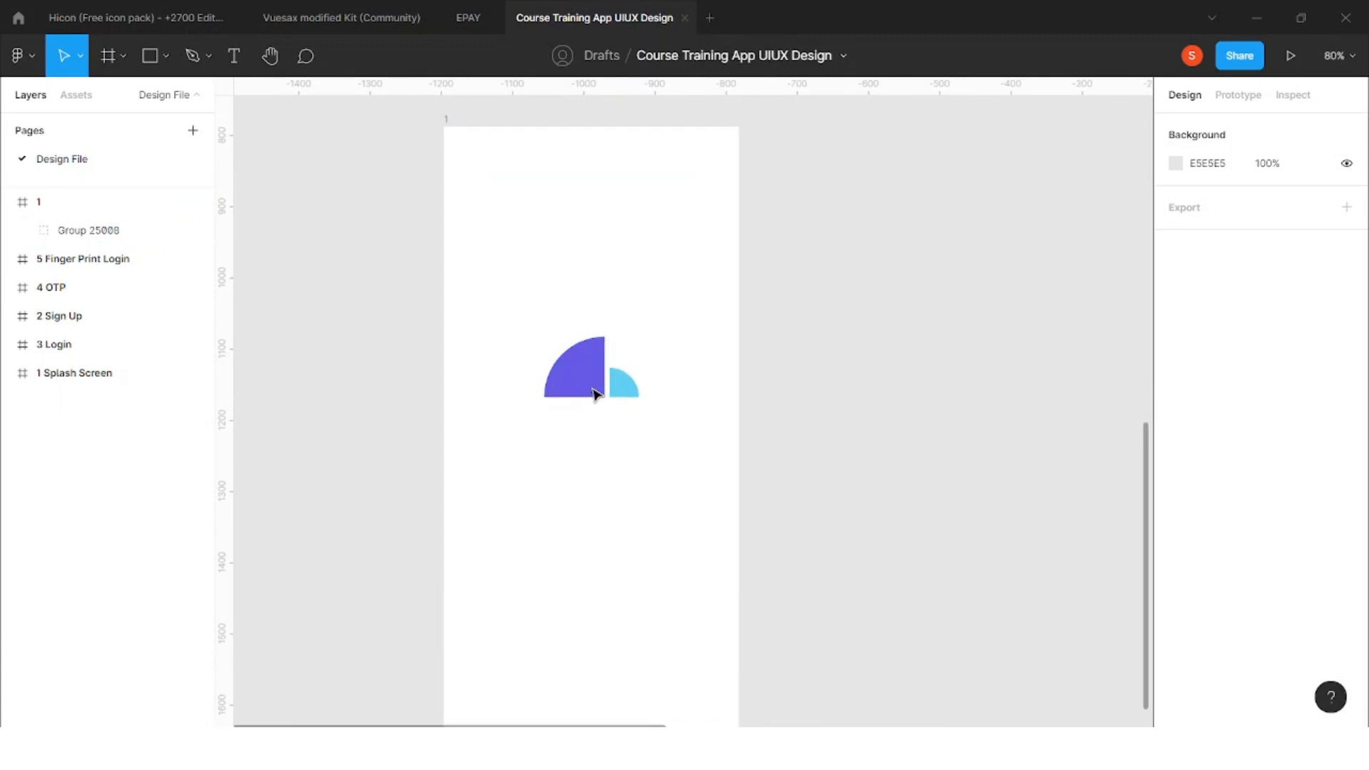
{"action": "scroll", "coordinate": [545, 331], "scroll_direction": "down", "scroll_amount": 3}
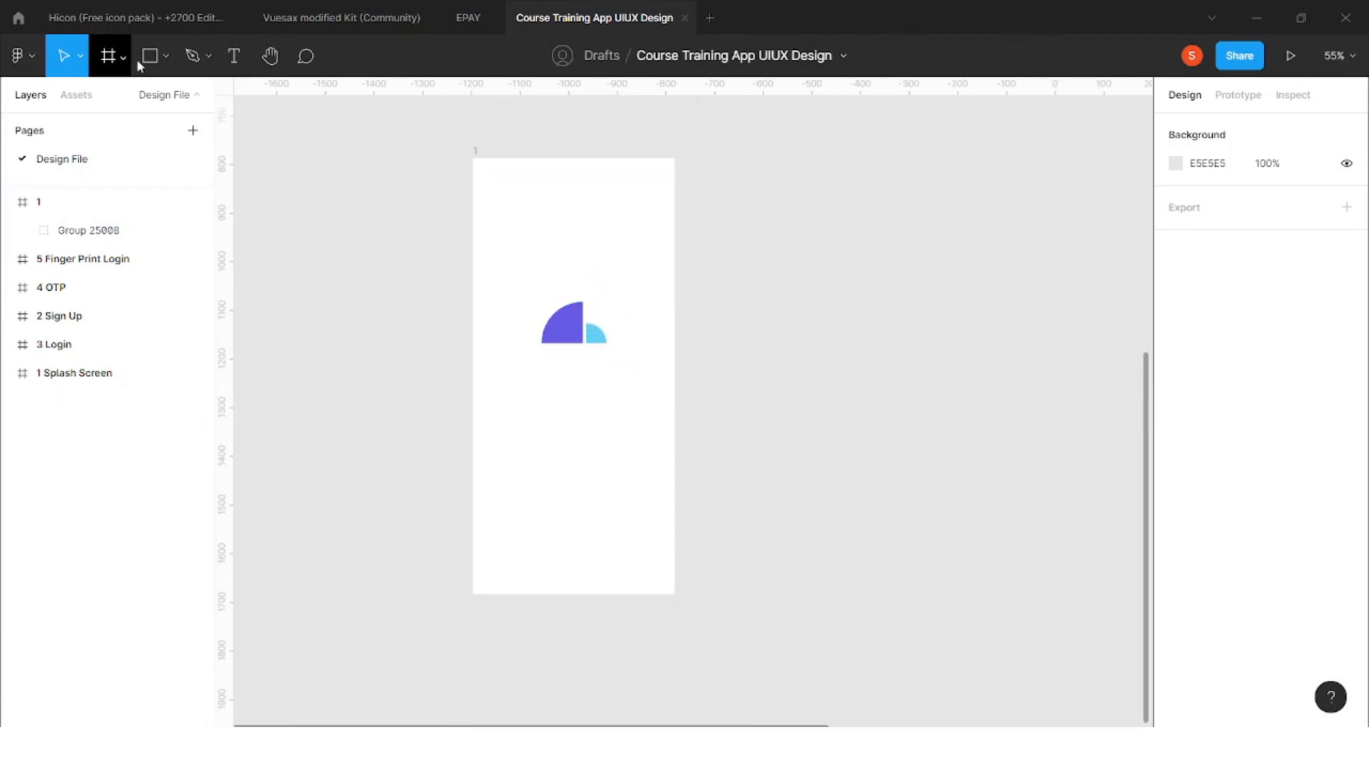
Draw a rectangle about 299 × 287 over the upper-right corner of frame 1, extending past its top and right edges
{"action": "key", "text": "r"}
{"action": "mouse_move", "coordinate": [567, 174]}
{"action": "left_mouse_down"}
{"action": "mouse_move", "coordinate": [675, 253]}
{"action": "mouse_move", "coordinate": [654, 202]}
{"action": "mouse_move", "coordinate": [489, 307]}
{"action": "left_mouse_up"}
{"action": "left_click_drag", "start_coordinate": [489, 237], "coordinate": [543, 232]}
{"action": "left_click_drag", "start_coordinate": [612, 308], "coordinate": [612, 283]}
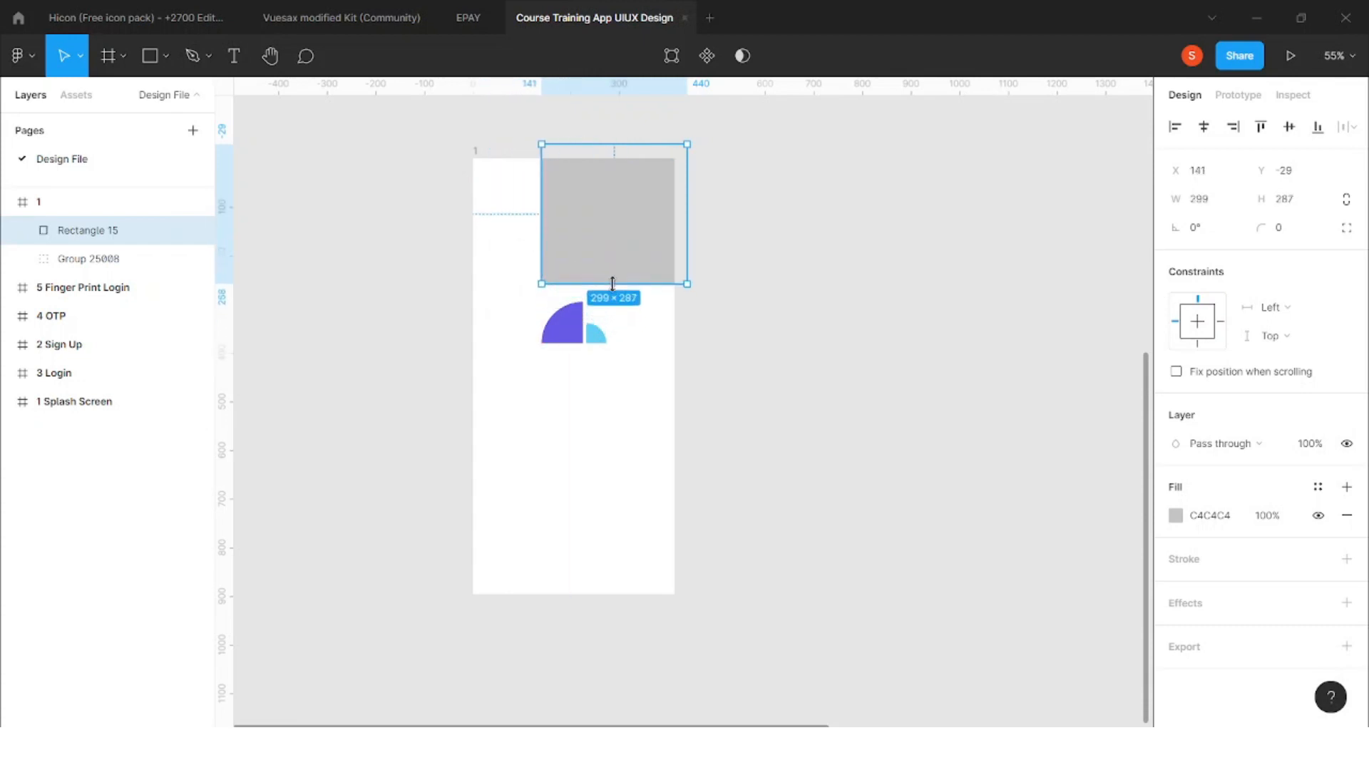
Move the logo group to about X 38, Y 95 in frame 1's upper left and bring it in front of the rectangle
{"action": "left_click", "coordinate": [569, 324]}
{"action": "left_click_drag", "start_coordinate": [569, 325], "coordinate": [524, 228]}
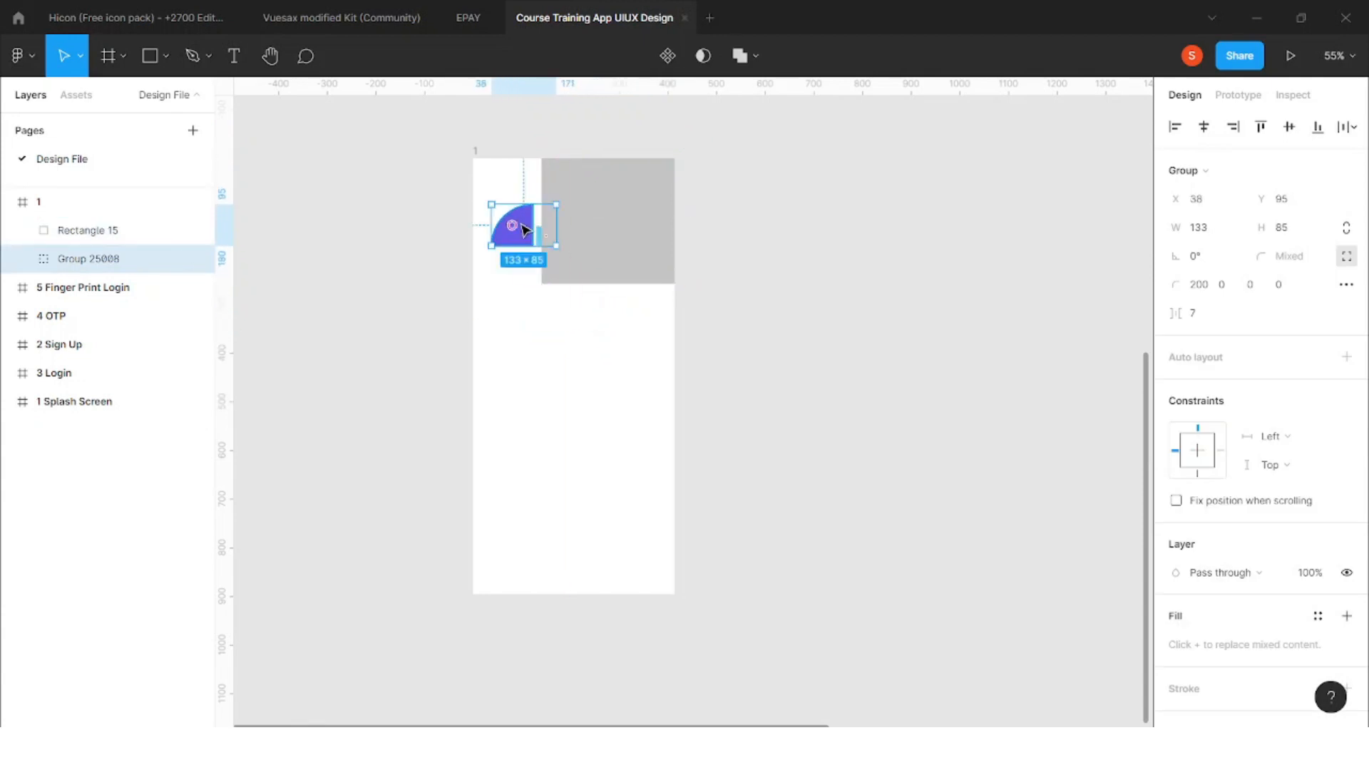
{"action": "key", "text": "ctrl+]"}
Shift the grey rectangle right to X 150 and fill it with the logo's purple from the document colours
{"action": "left_click", "coordinate": [606, 238]}
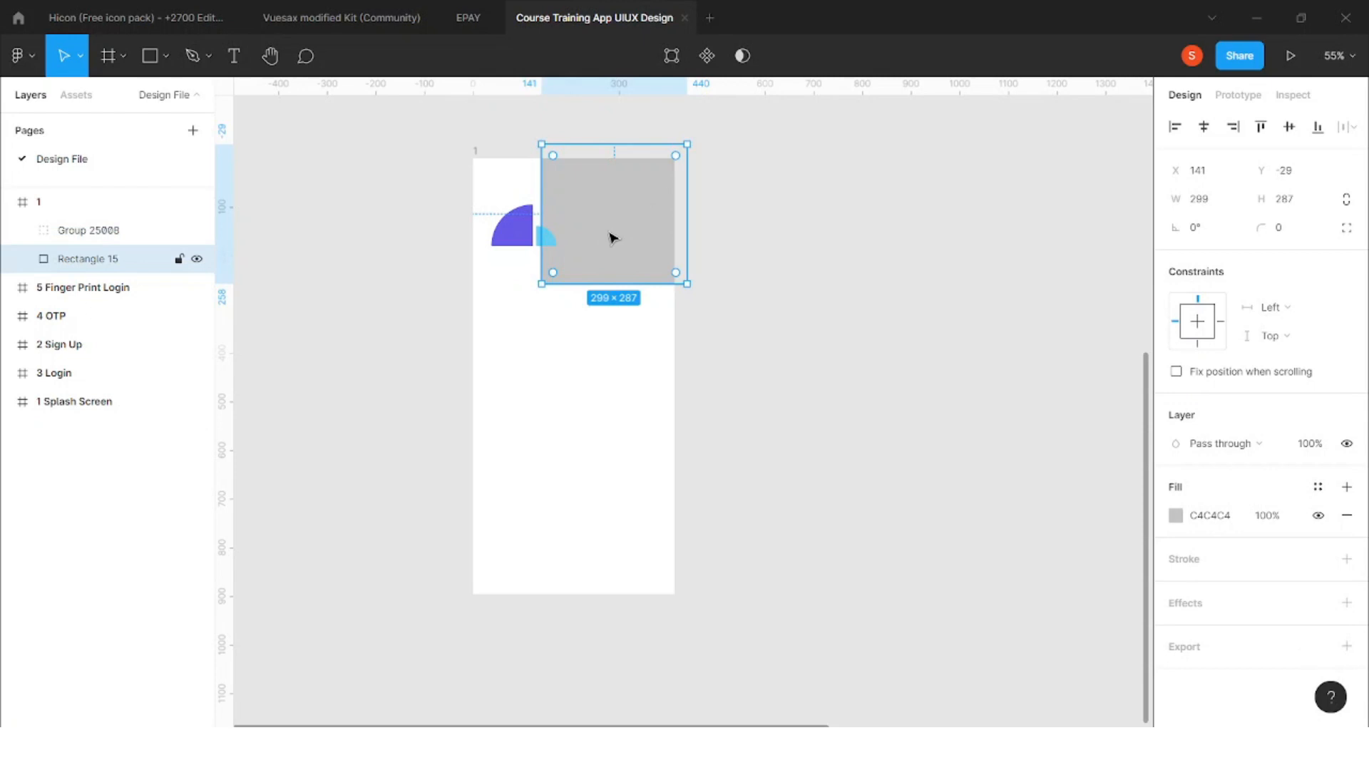
{"action": "left_click_drag", "start_coordinate": [635, 208], "coordinate": [639, 209]}
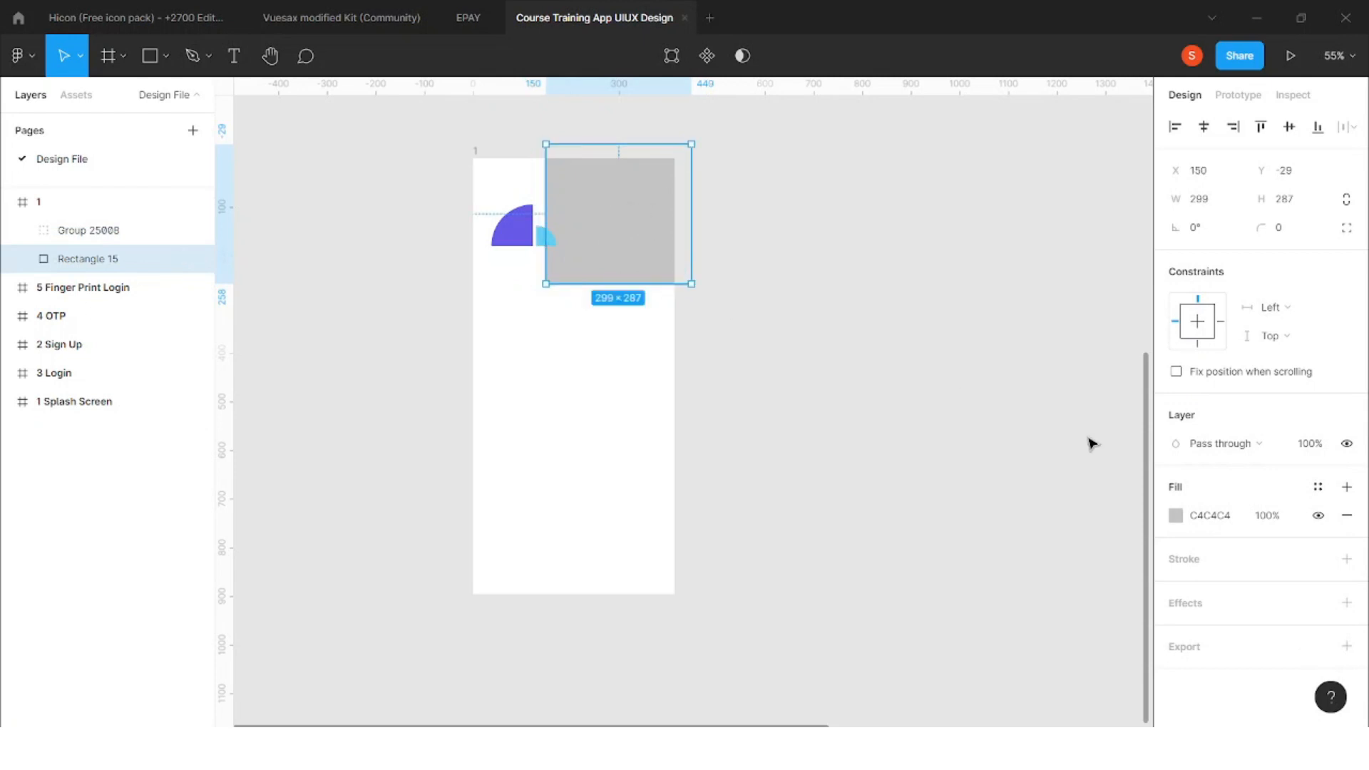
{"action": "left_click", "coordinate": [1175, 514]}
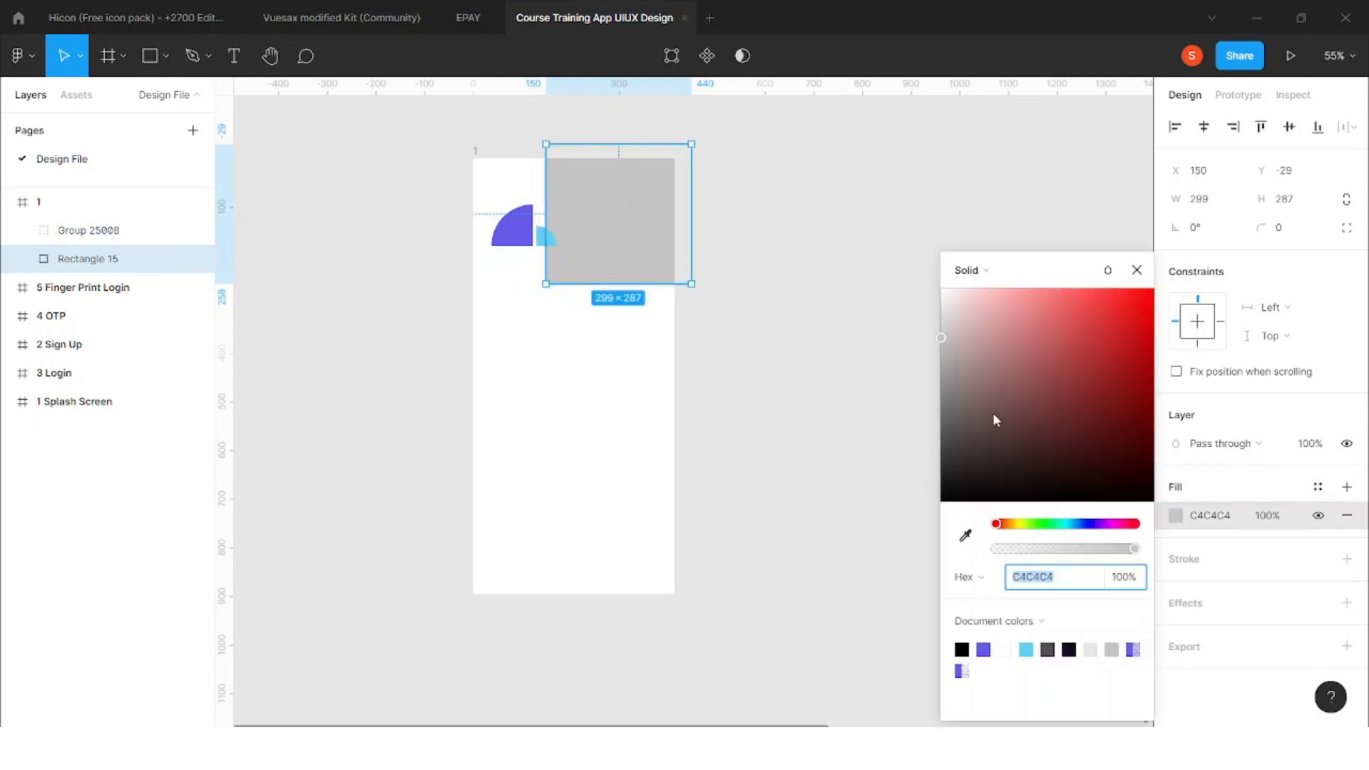
{"action": "left_click", "coordinate": [1046, 527]}
{"action": "left_click_drag", "start_coordinate": [1072, 427], "coordinate": [979, 363]}
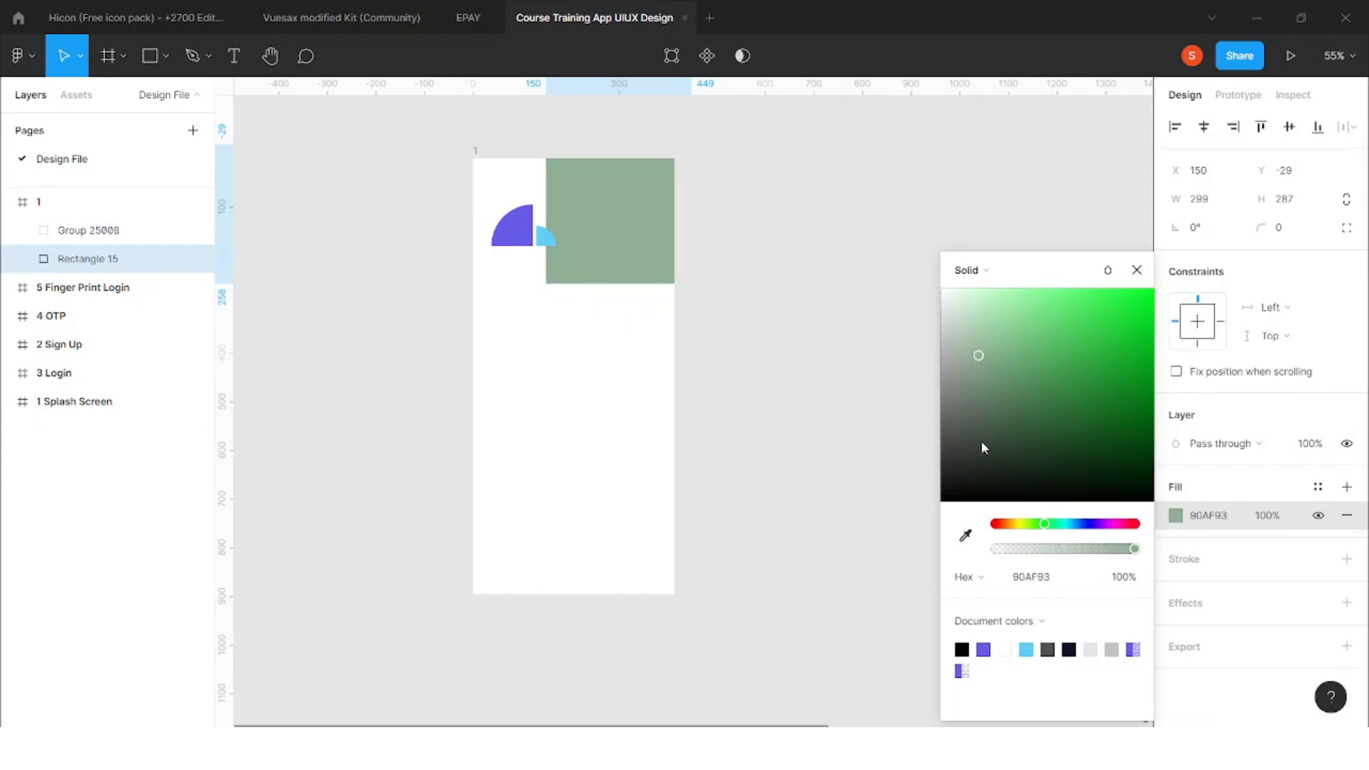
{"action": "left_click", "coordinate": [983, 648]}
{"action": "left_click", "coordinate": [838, 489]}
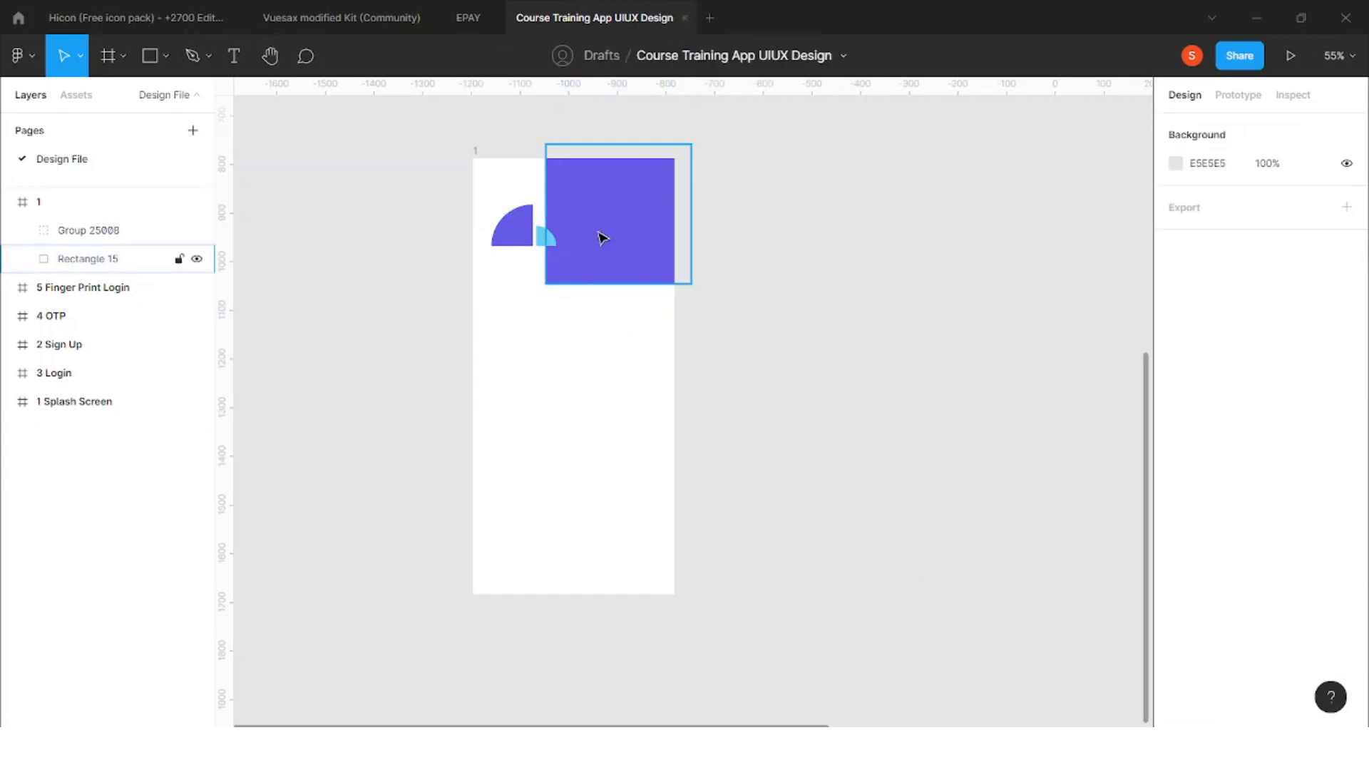
Move the logo group to about X 58, Y 95 so the light blue quarter circle meets the purple rectangle's left edge
{"action": "left_click", "coordinate": [602, 235]}
{"action": "scroll", "coordinate": [544, 214], "scroll_direction": "up", "scroll_amount": 5}
{"action": "left_click_drag", "start_coordinate": [525, 257], "coordinate": [586, 254]}
{"action": "double_click", "coordinate": [564, 257]}
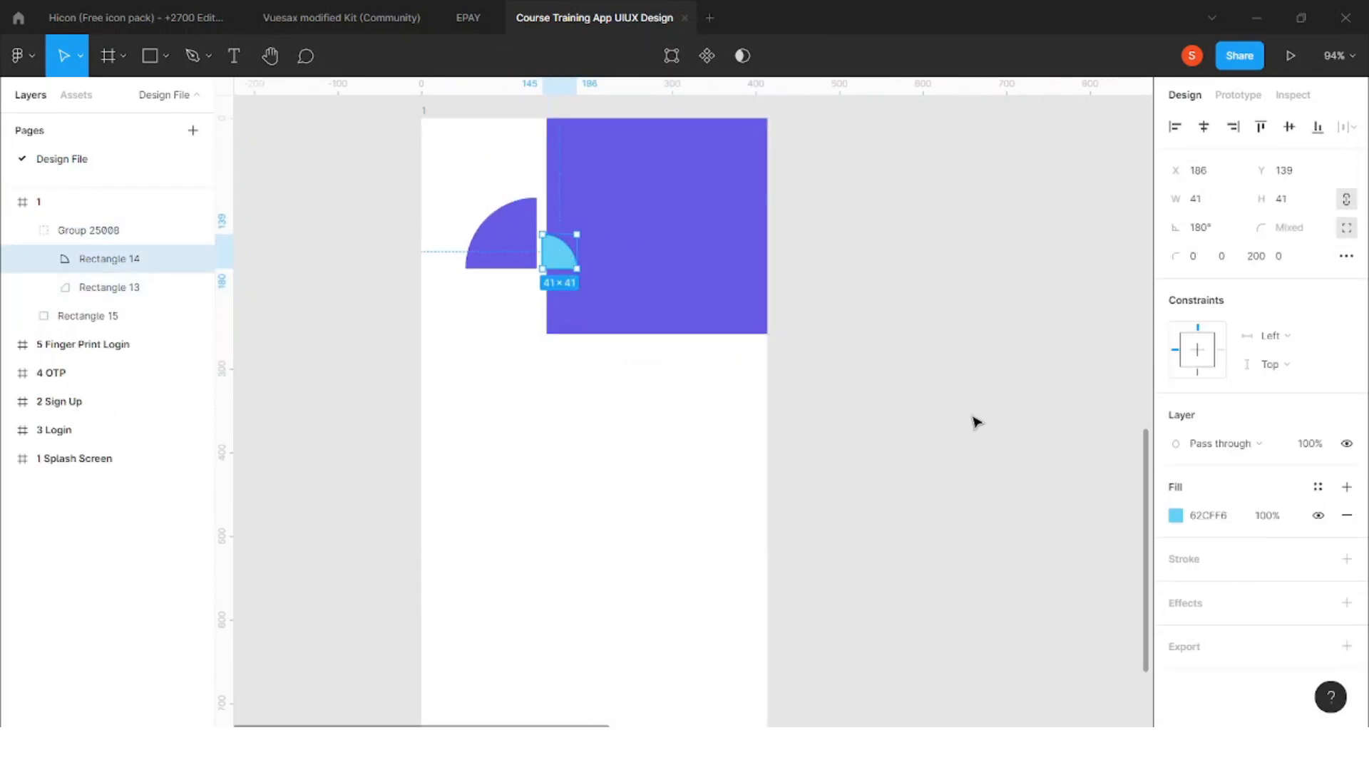
{"action": "left_click", "coordinate": [614, 421]}
{"action": "scroll", "coordinate": [579, 237], "scroll_direction": "up", "scroll_amount": 4}
{"action": "left_click_drag", "start_coordinate": [536, 273], "coordinate": [543, 274]}
{"action": "scroll", "coordinate": [447, 383], "scroll_direction": "down", "scroll_amount": 5}
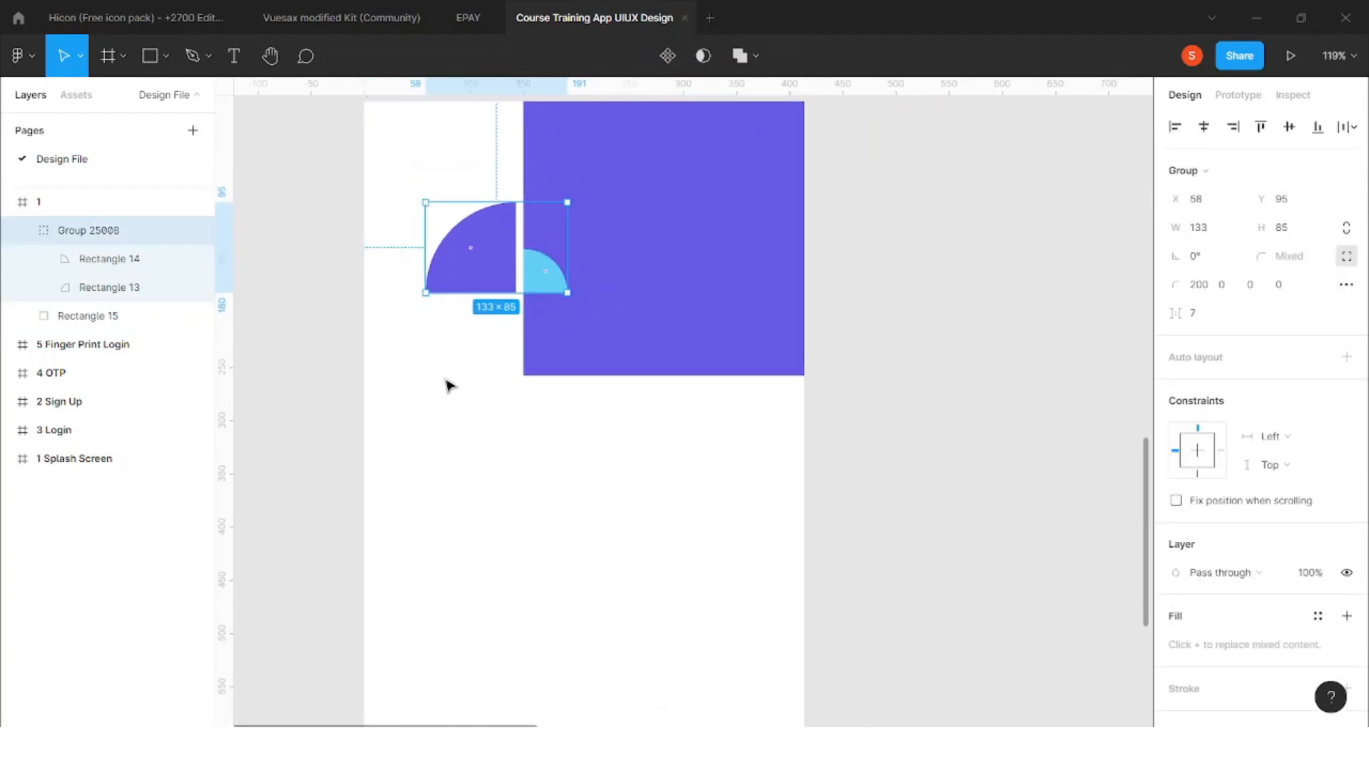
Move the logo group slightly down along the purple rectangle's left edge
{"action": "left_click", "coordinate": [513, 391]}
{"action": "scroll", "coordinate": [506, 400], "scroll_direction": "up", "scroll_amount": 1}
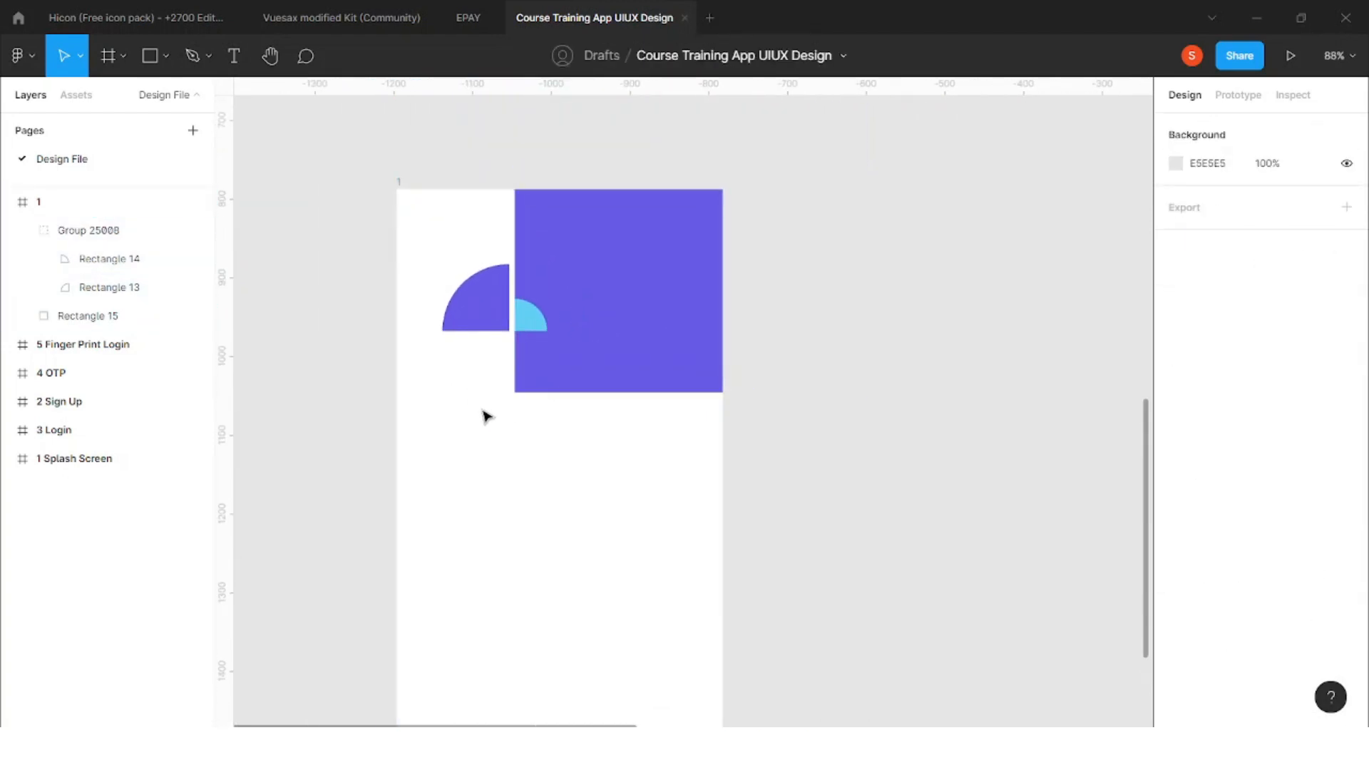
{"action": "mouse_move", "coordinate": [492, 323]}
{"action": "left_mouse_down"}
{"action": "mouse_move", "coordinate": [494, 361]}
{"action": "mouse_move", "coordinate": [489, 321]}
{"action": "left_mouse_up"}
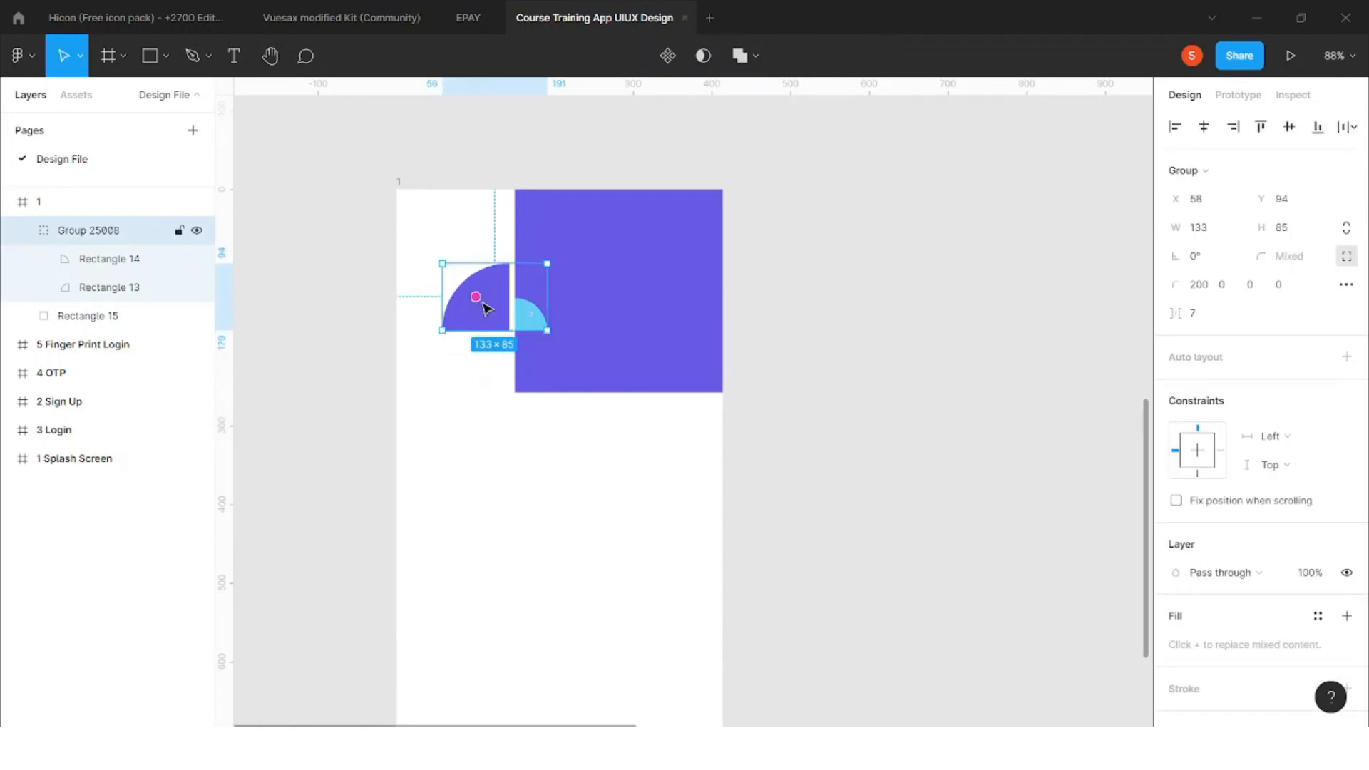
{"action": "key", "text": "Escape"}
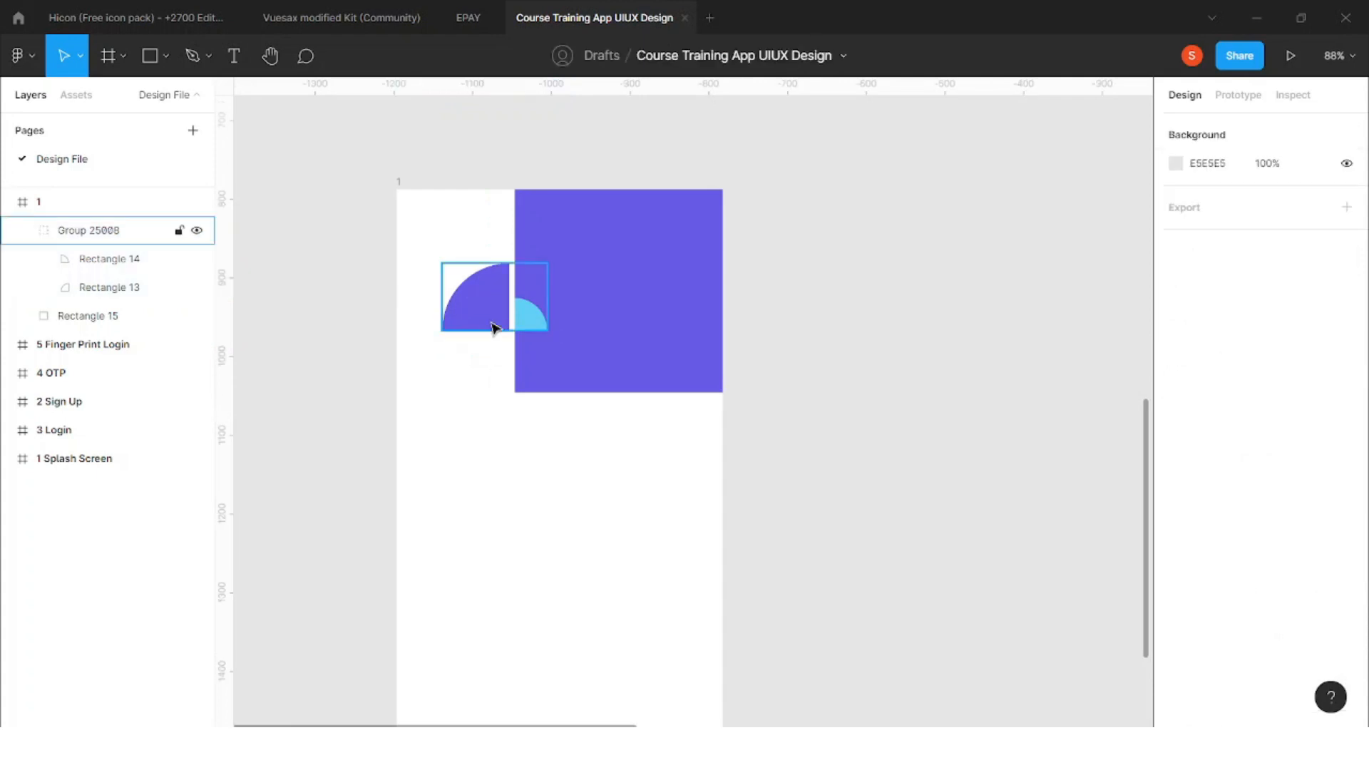
{"action": "left_click_drag", "start_coordinate": [492, 326], "coordinate": [495, 345]}
{"action": "left_click", "coordinate": [489, 399]}
{"action": "scroll", "coordinate": [489, 385], "scroll_direction": "down", "scroll_amount": 3}
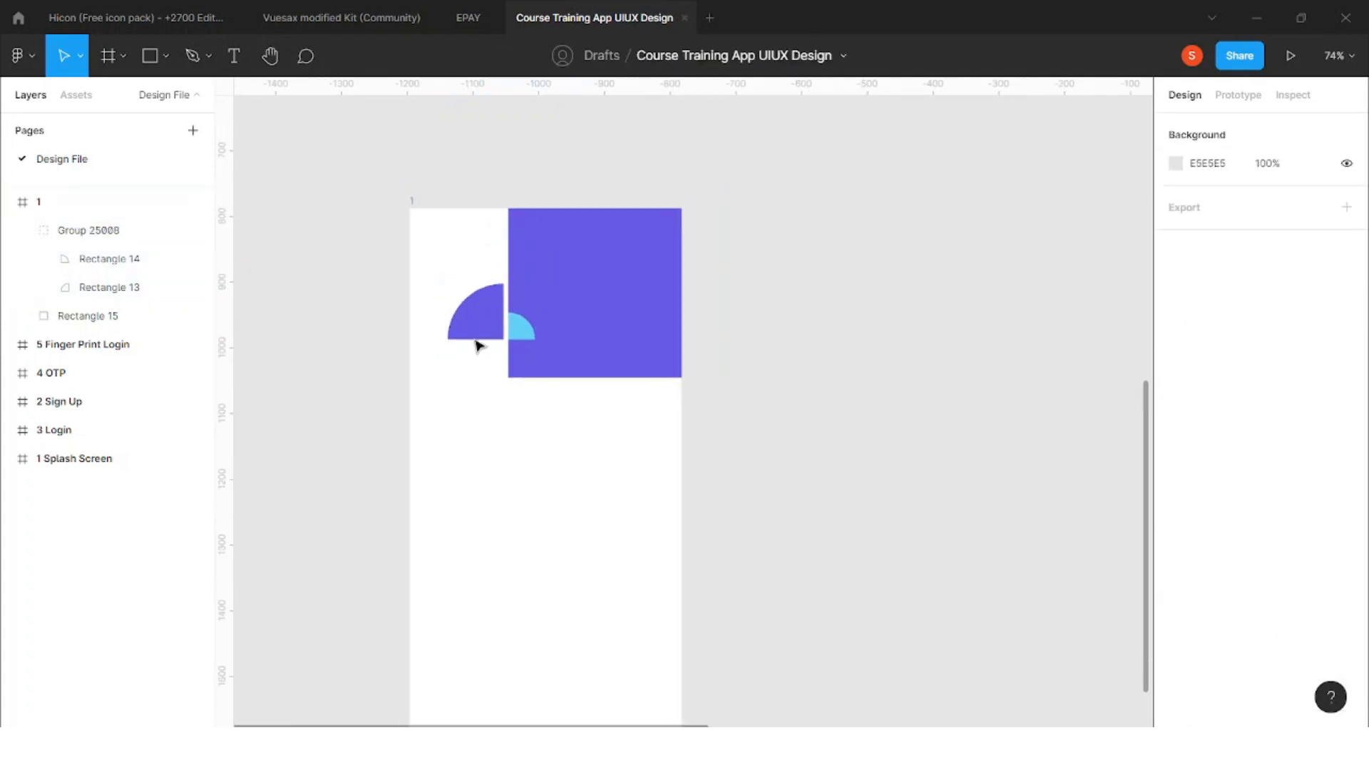
{"action": "scroll", "coordinate": [389, 330], "scroll_direction": "down", "scroll_amount": 2}
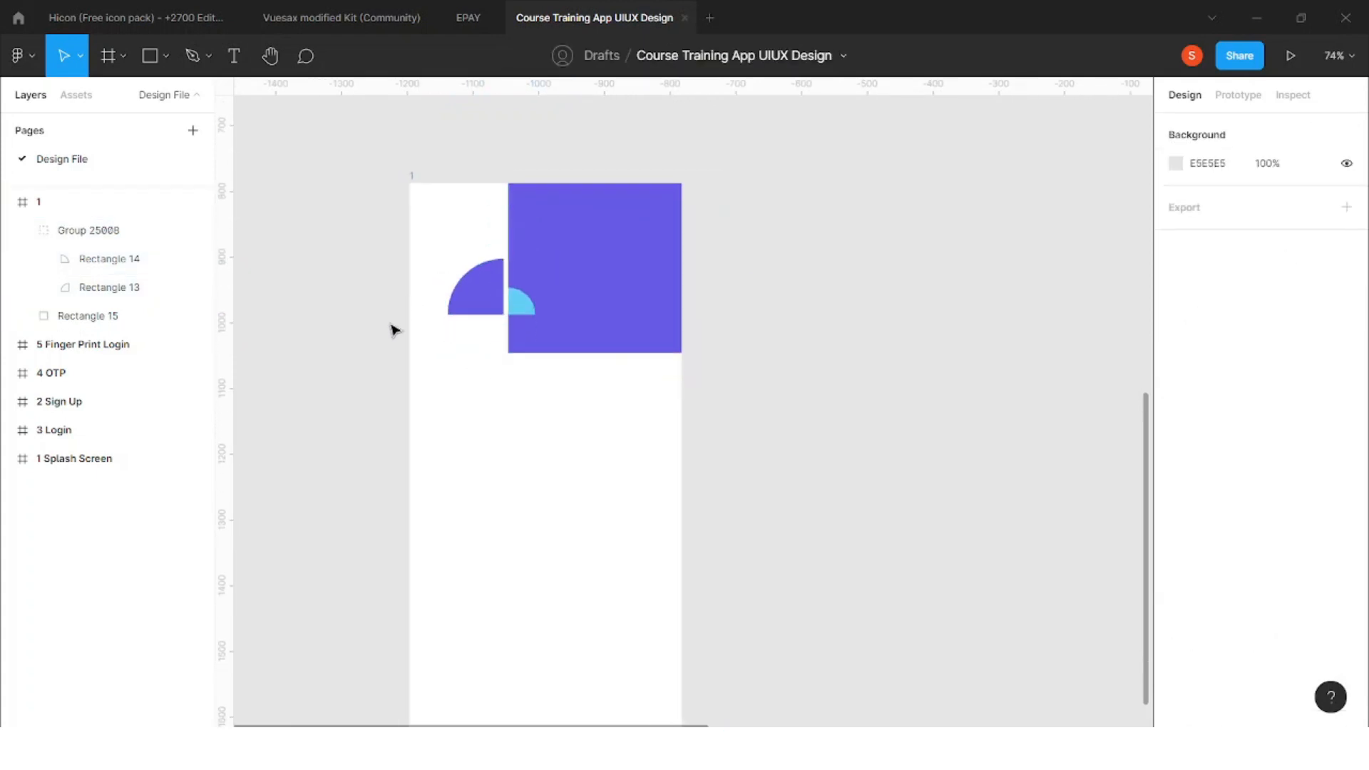
Place the logo group against frame 1's left edge at about Y 308 and add a vertical guide at X 38
{"action": "left_click_drag", "start_coordinate": [422, 388], "coordinate": [417, 317]}
{"action": "left_click_drag", "start_coordinate": [664, 421], "coordinate": [686, 367]}
{"action": "left_click", "coordinate": [532, 207]}
{"action": "left_click", "coordinate": [464, 202]}
{"action": "left_click_drag", "start_coordinate": [454, 198], "coordinate": [510, 189]}
{"action": "left_click", "coordinate": [465, 212]}
{"action": "left_click_drag", "start_coordinate": [226, 235], "coordinate": [435, 247]}
{"action": "key", "text": "ctrl+z"}
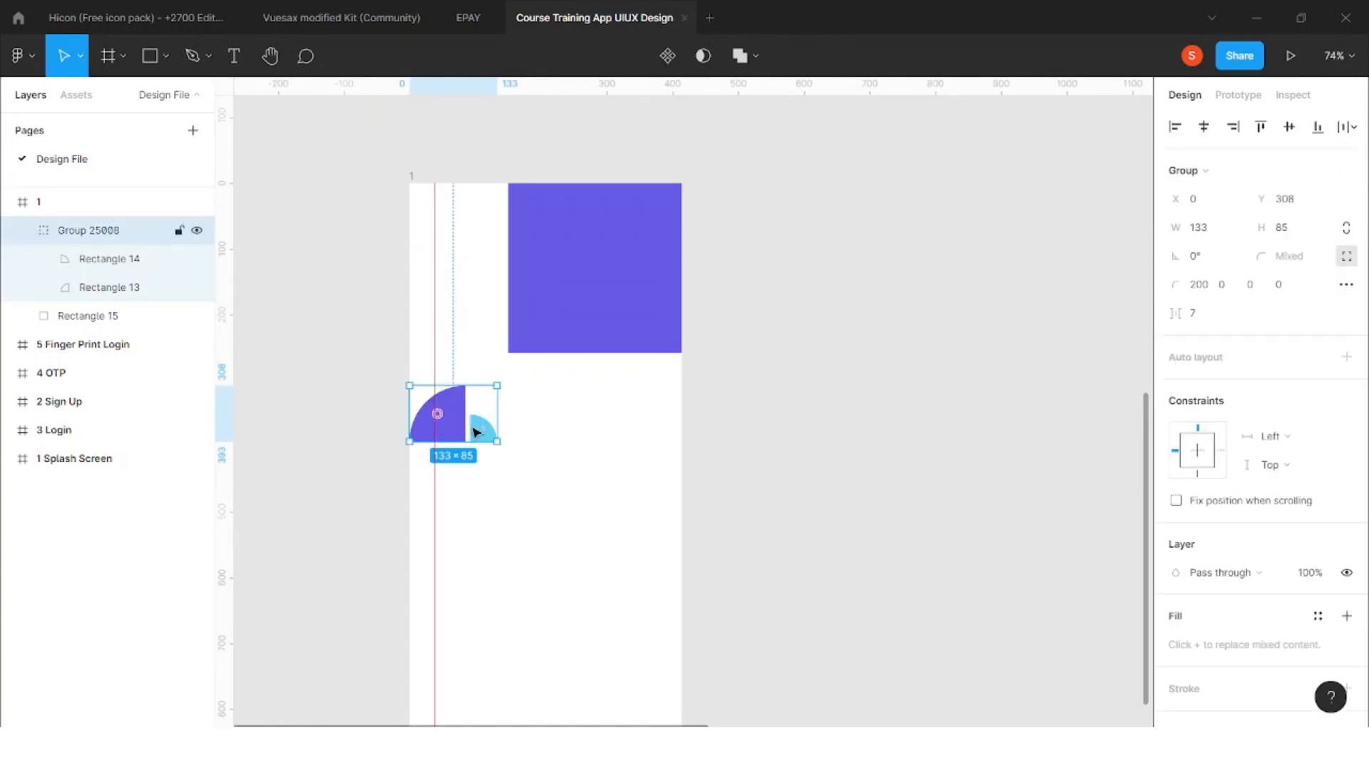
Lower the logo group to Y 311 and nudge it away from the frame's left edge to X 24
{"action": "left_click_drag", "start_coordinate": [462, 430], "coordinate": [460, 433]}
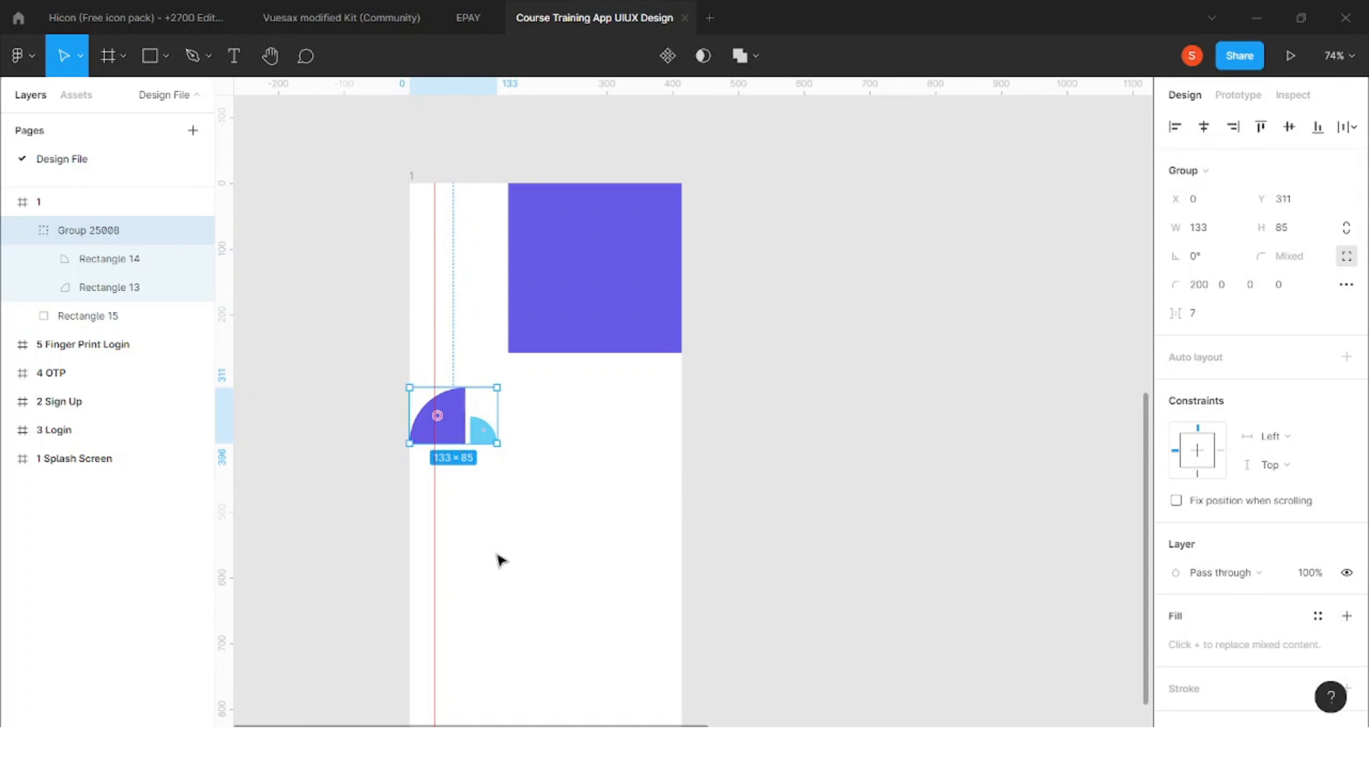
{"action": "key", "text": "shift+Right"}
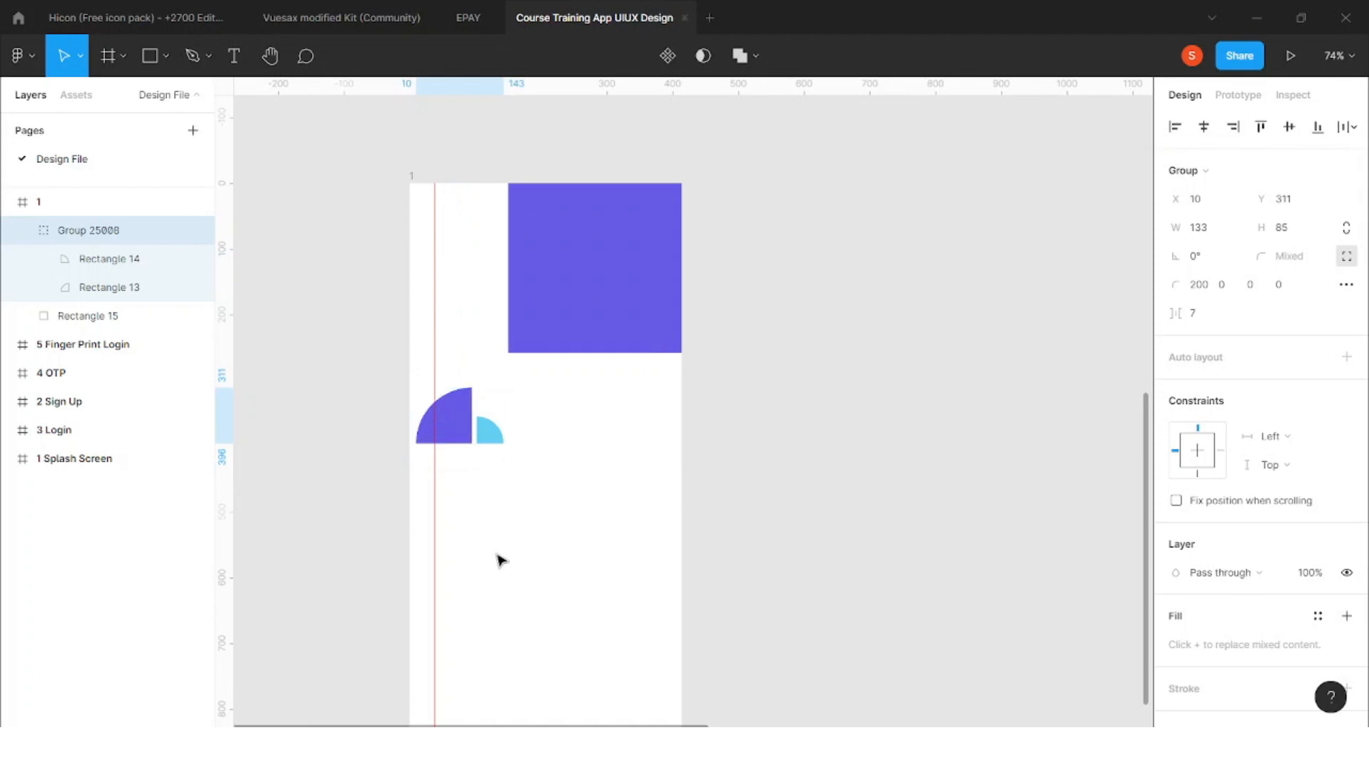
{"action": "key", "text": "shift+Right"}
{"action": "key", "text": "shift+Right"}
{"action": "key", "text": "shift+Right"}
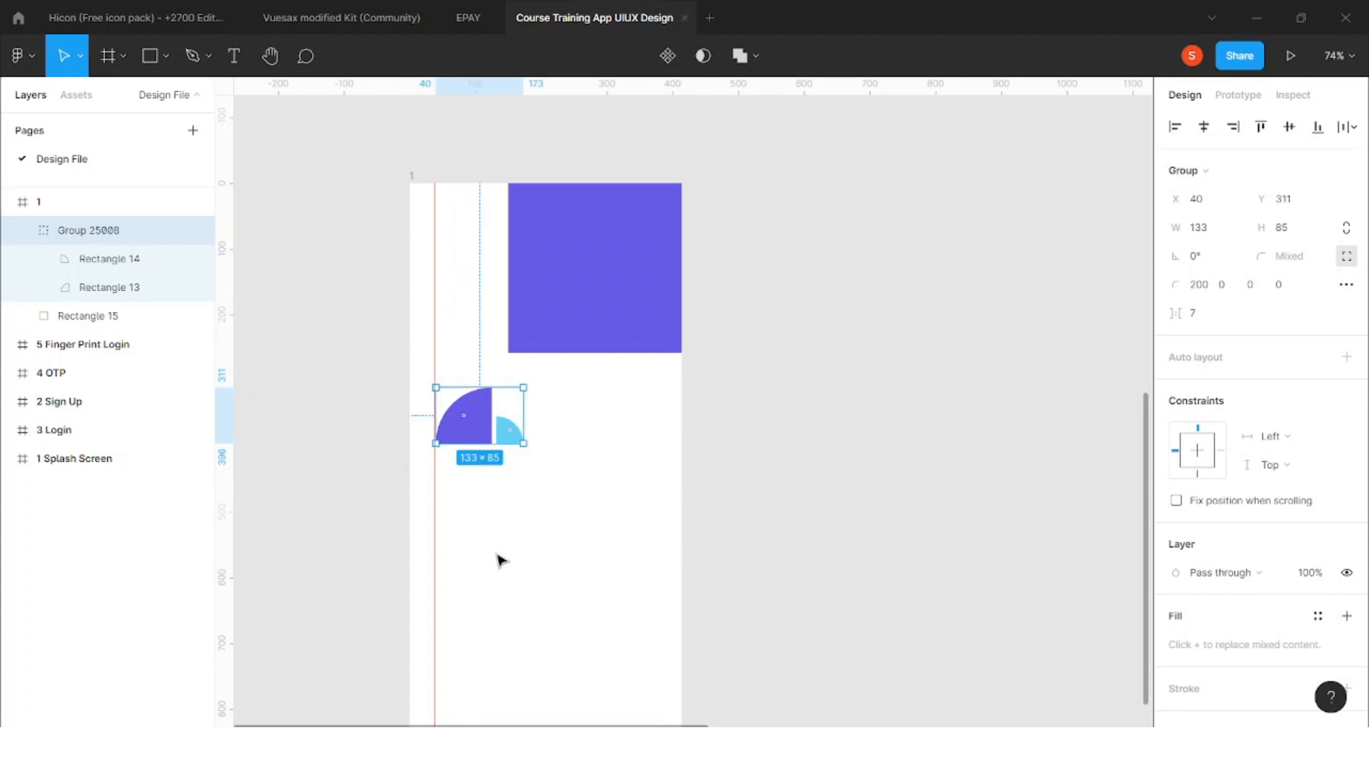
{"action": "key", "text": "shift+Left"}
{"action": "key", "text": "Left"}
{"action": "key", "text": "Left"}
{"action": "key", "text": "Left"}
{"action": "key", "text": "Left"}
{"action": "key", "text": "Left"}
{"action": "key", "text": "Left"}
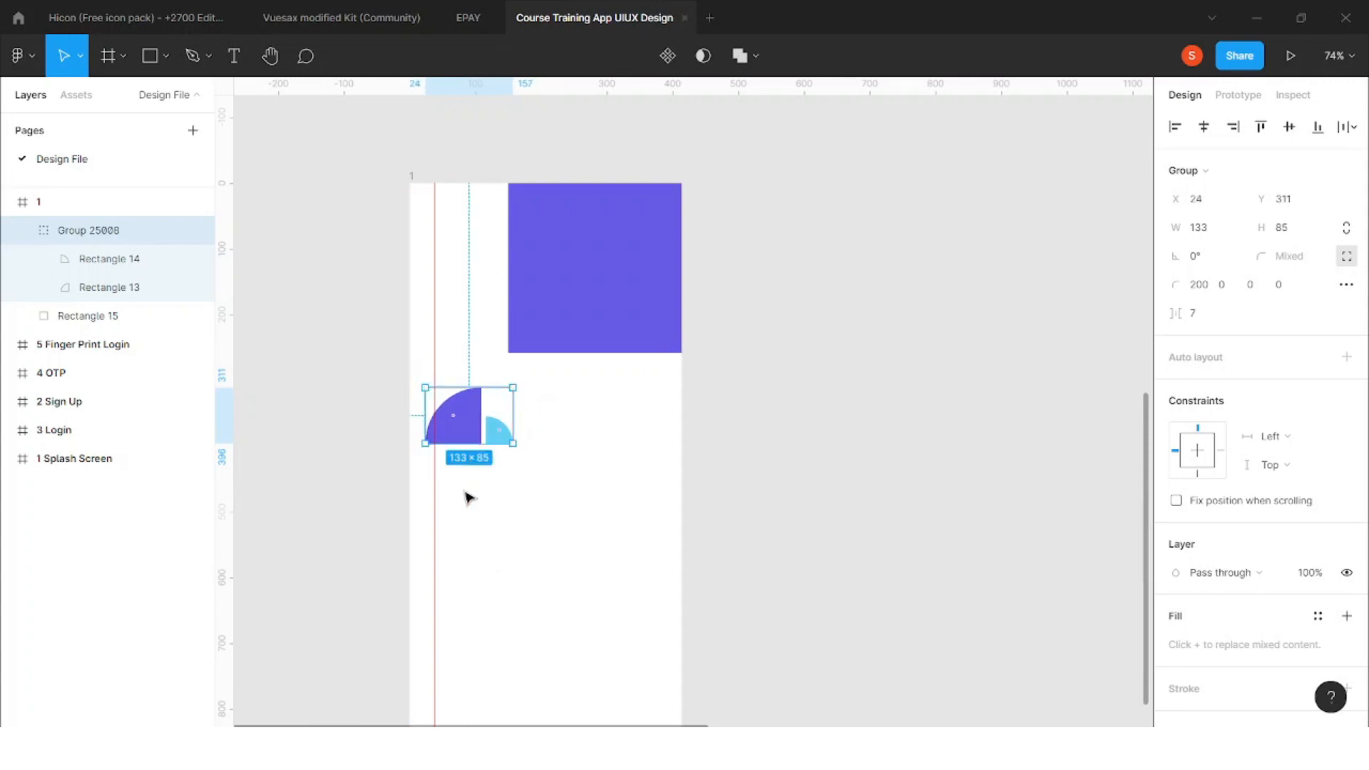
Move the vertical guide to X 24, in line with the logo group's left edge
{"action": "scroll", "coordinate": [397, 431], "scroll_direction": "up", "scroll_amount": 4}
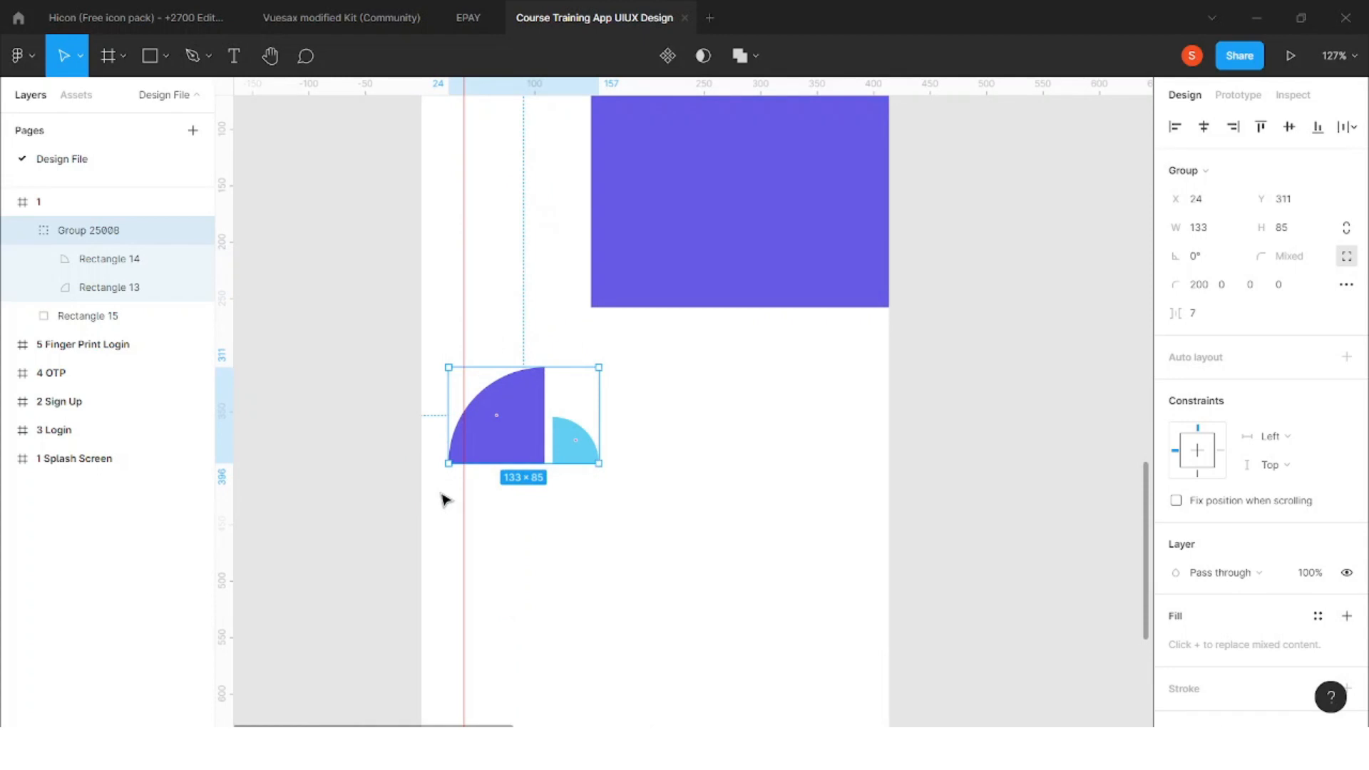
{"action": "key", "text": "alt"}
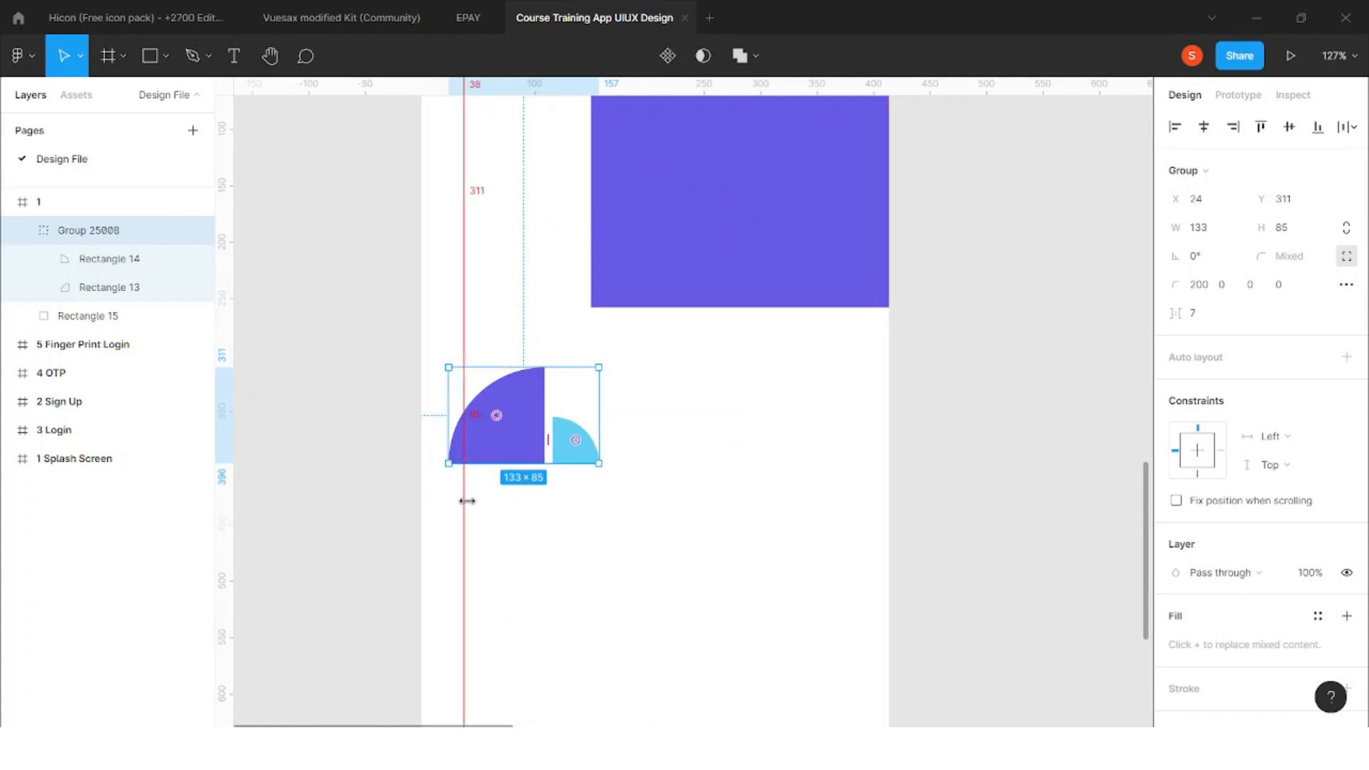
{"action": "left_click_drag", "start_coordinate": [463, 502], "coordinate": [450, 502]}
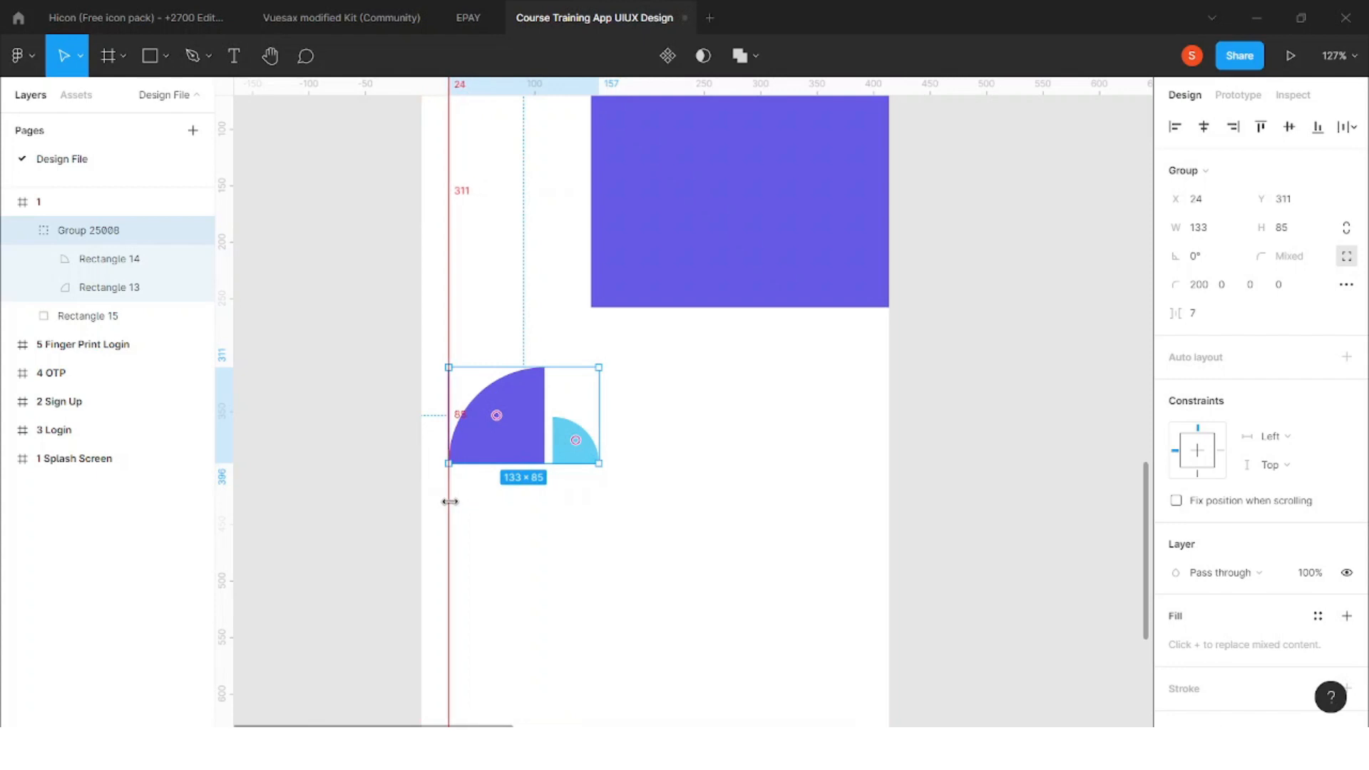
{"action": "left_click", "coordinate": [518, 550]}
{"action": "left_click_drag", "start_coordinate": [504, 443], "coordinate": [737, 440]}
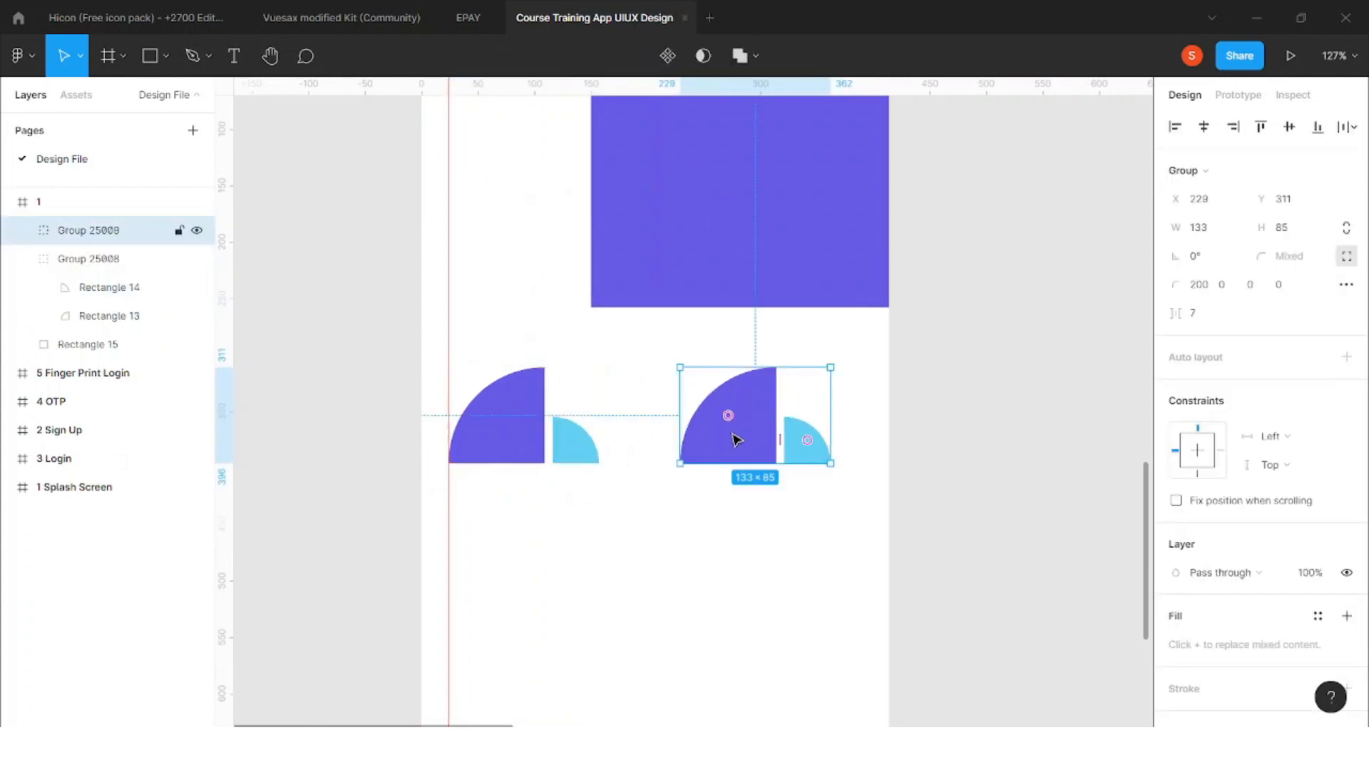
{"action": "key", "text": "ctrl+z"}
Move the logo group toward the frame's right edge to X 257 and add a vertical guide at its right edge, X 390
{"action": "left_click_drag", "start_coordinate": [514, 433], "coordinate": [800, 426]}
{"action": "key", "text": "shift+Left"}
{"action": "key", "text": "shift+Left"}
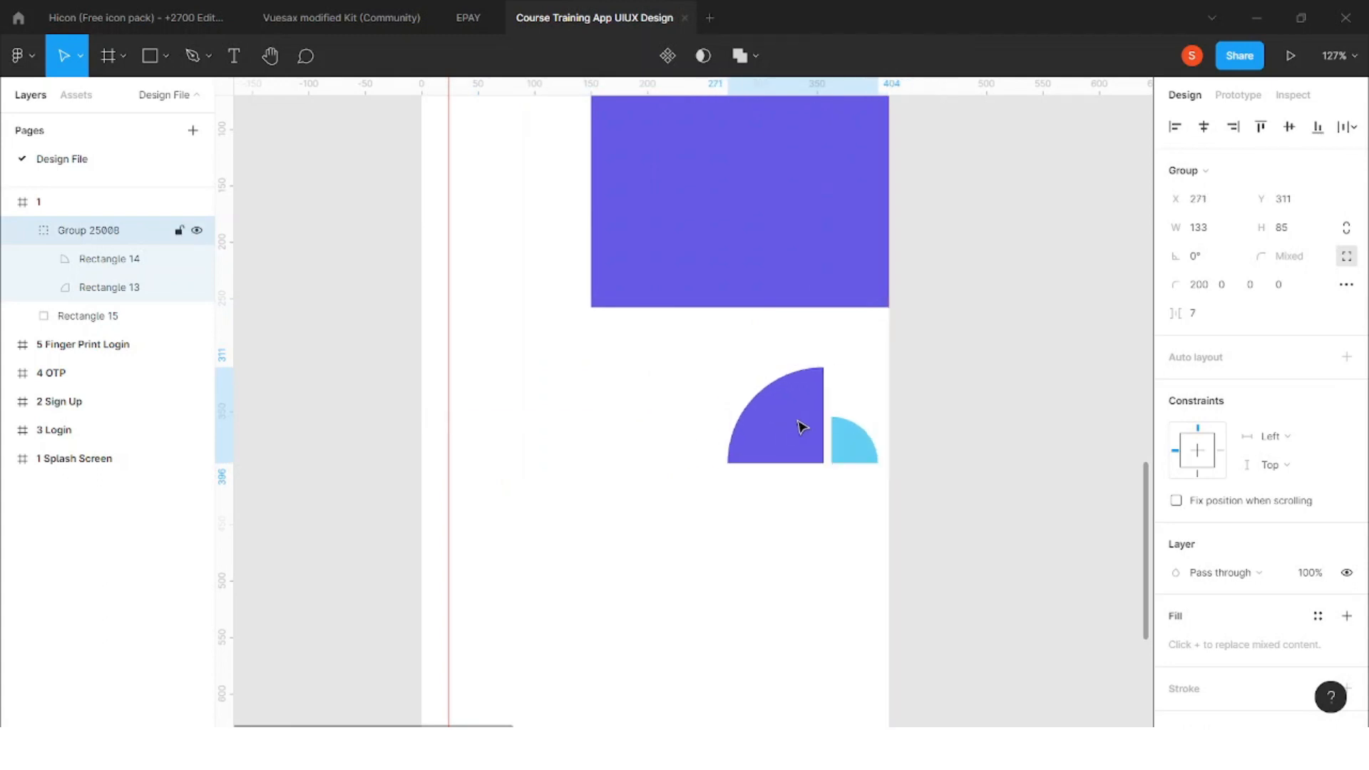
{"action": "key", "text": "Left"}
{"action": "key", "text": "Left"}
{"action": "key", "text": "Left"}
{"action": "key", "text": "Left"}
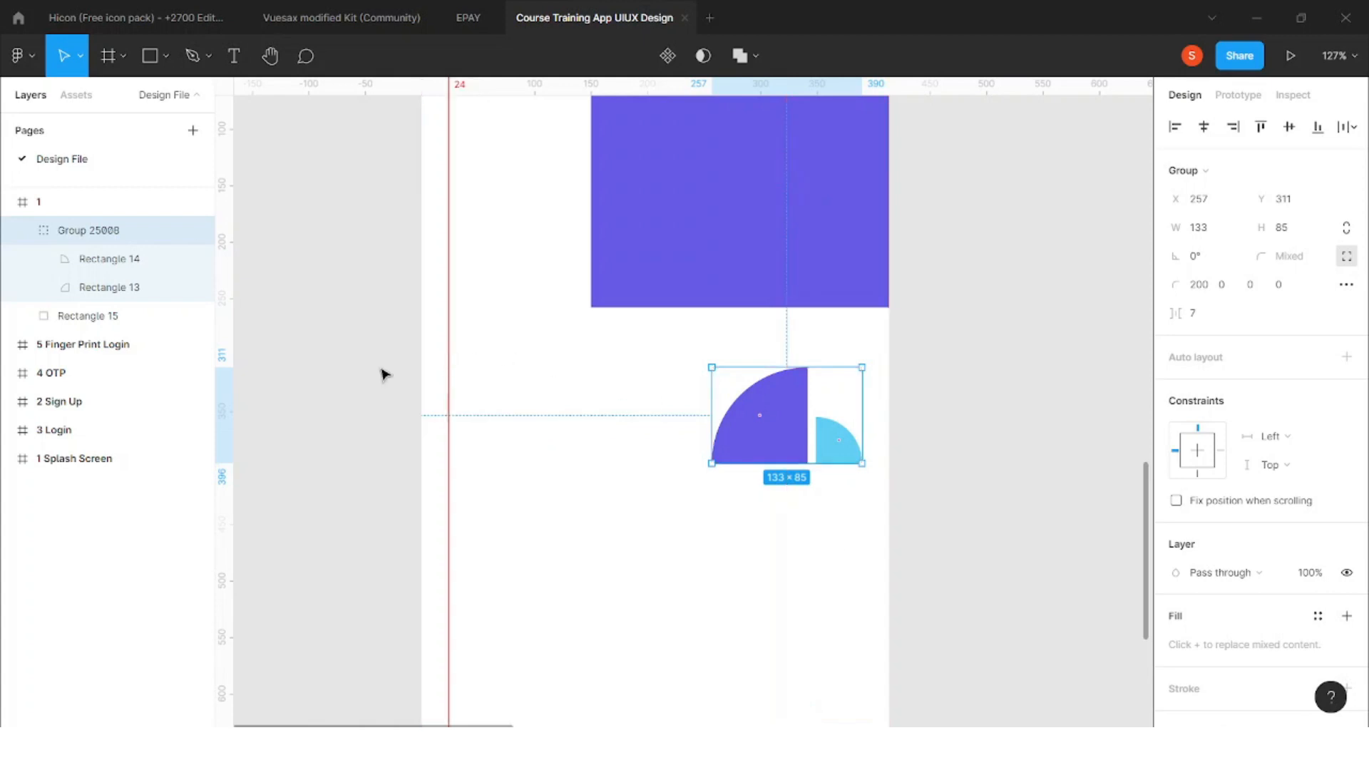
{"action": "left_click_drag", "start_coordinate": [227, 382], "coordinate": [865, 376]}
{"action": "key", "text": "Escape"}
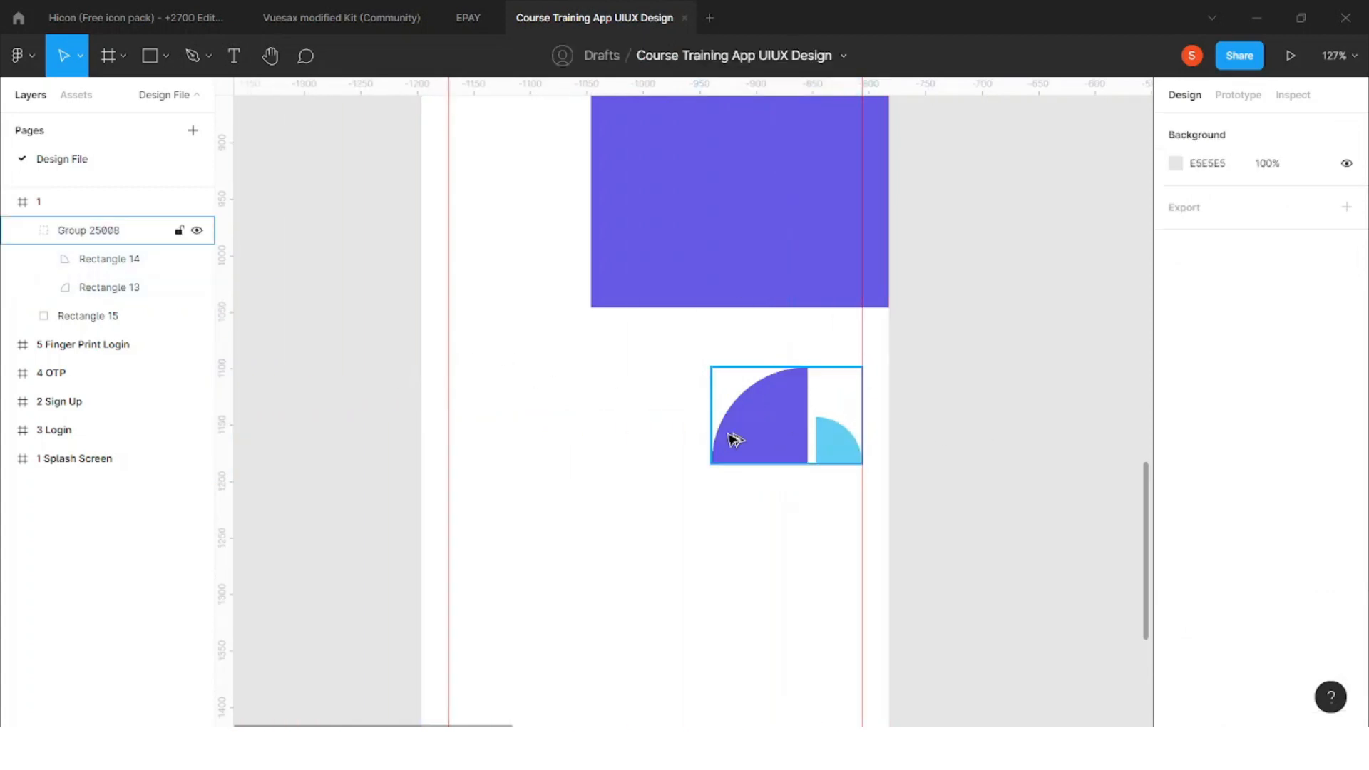
Move the logo group up to the frame's top edge at X 48 and lower it to Y 40
{"action": "scroll", "coordinate": [761, 501], "scroll_direction": "down", "scroll_amount": 3}
{"action": "left_click_drag", "start_coordinate": [754, 472], "coordinate": [603, 240]}
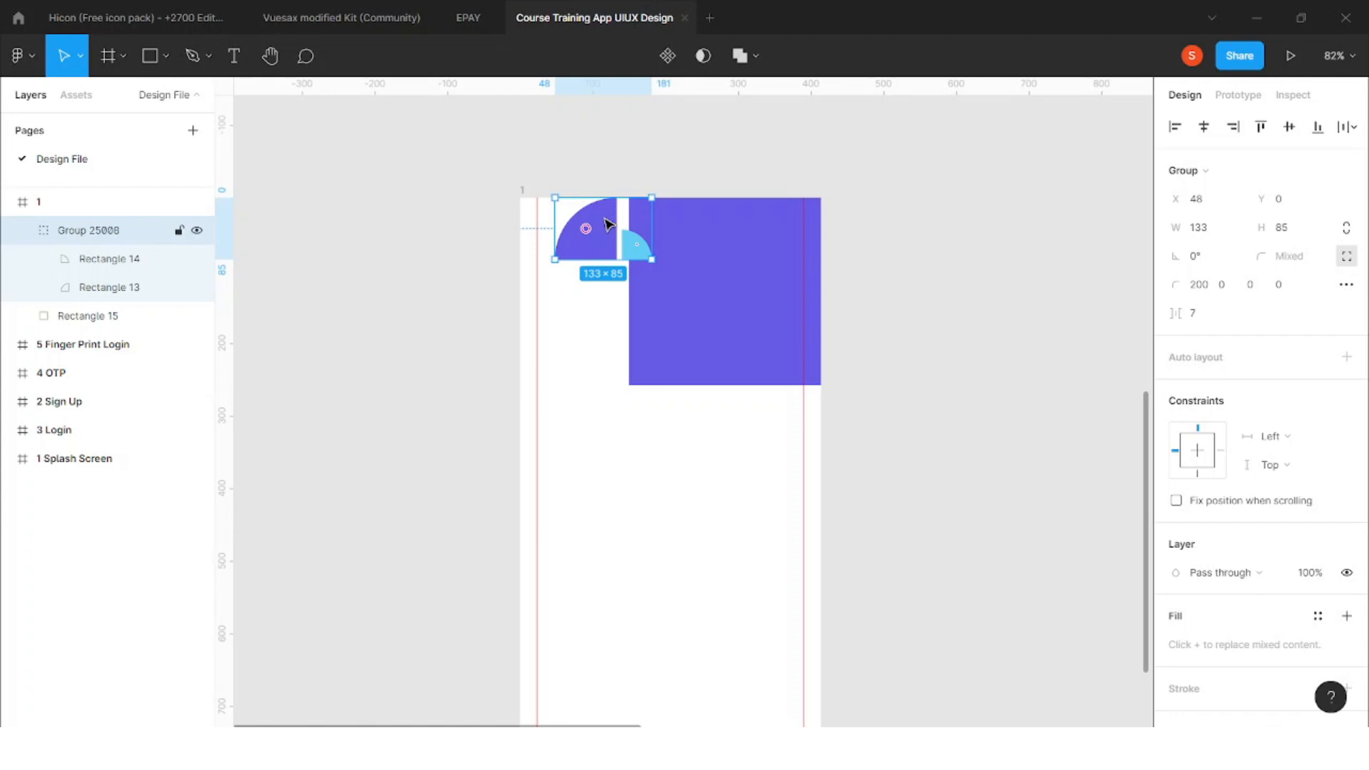
{"action": "key", "text": "shift+Down"}
{"action": "key", "text": "shift+Down"}
{"action": "key", "text": "shift+Down"}
{"action": "key", "text": "shift+Down"}
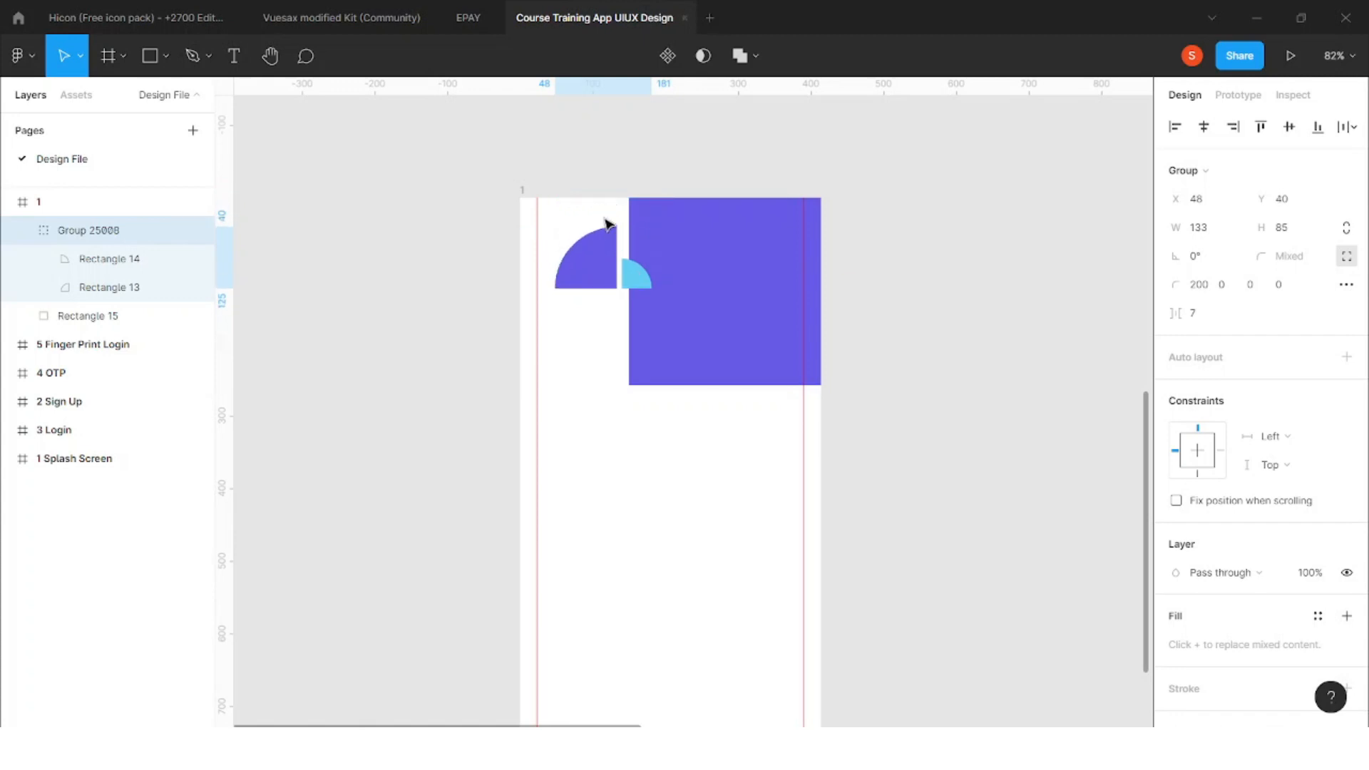
Add a horizontal guide at about Y 40 and place the logo group at X 58, Y 115, overlapping the purple rectangle's left edge
{"action": "left_click_drag", "start_coordinate": [591, 87], "coordinate": [581, 289]}
{"action": "left_click", "coordinate": [605, 169]}
{"action": "scroll", "coordinate": [606, 168], "scroll_direction": "down", "scroll_amount": 3, "text": "ctrl"}
{"action": "scroll", "coordinate": [660, 324], "scroll_direction": "up", "scroll_amount": 3}
{"action": "scroll", "coordinate": [563, 271], "scroll_direction": "up", "scroll_amount": 3}
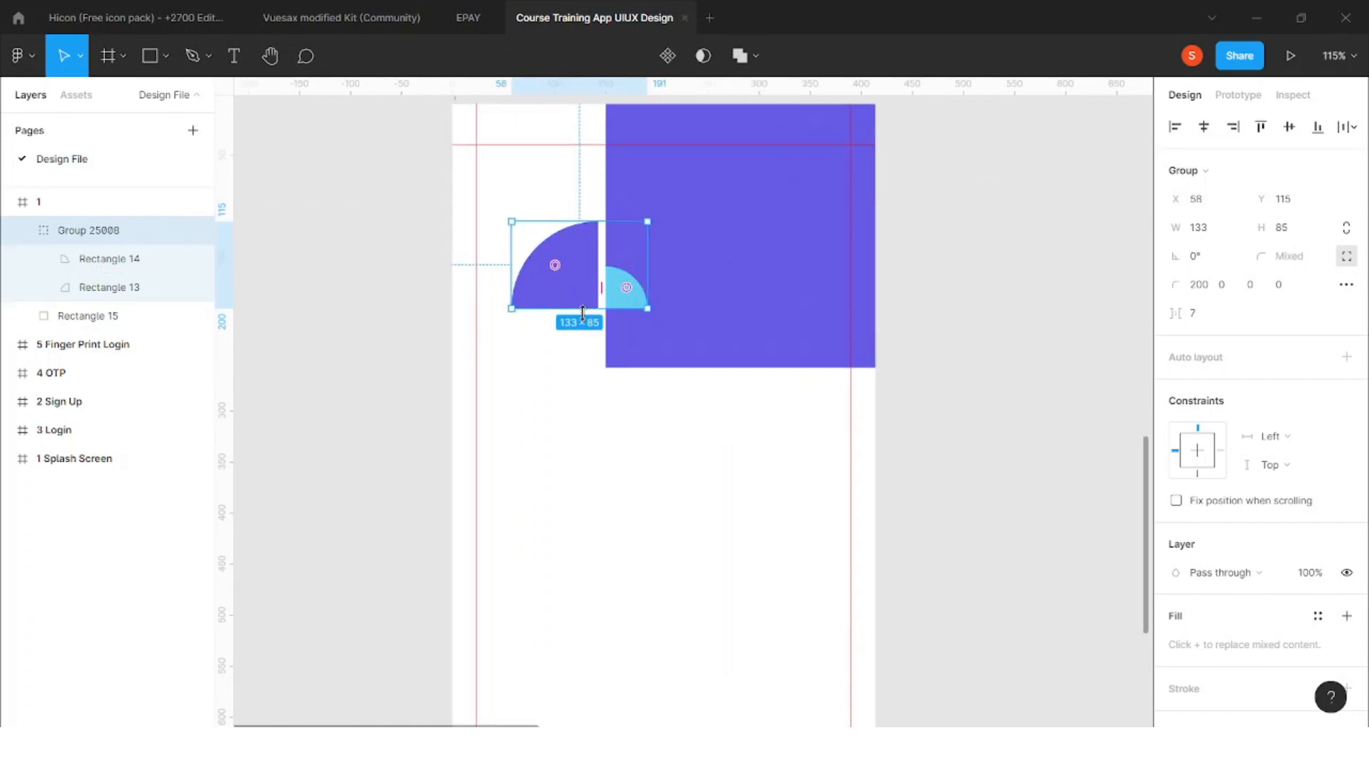
{"action": "left_click", "coordinate": [566, 328]}
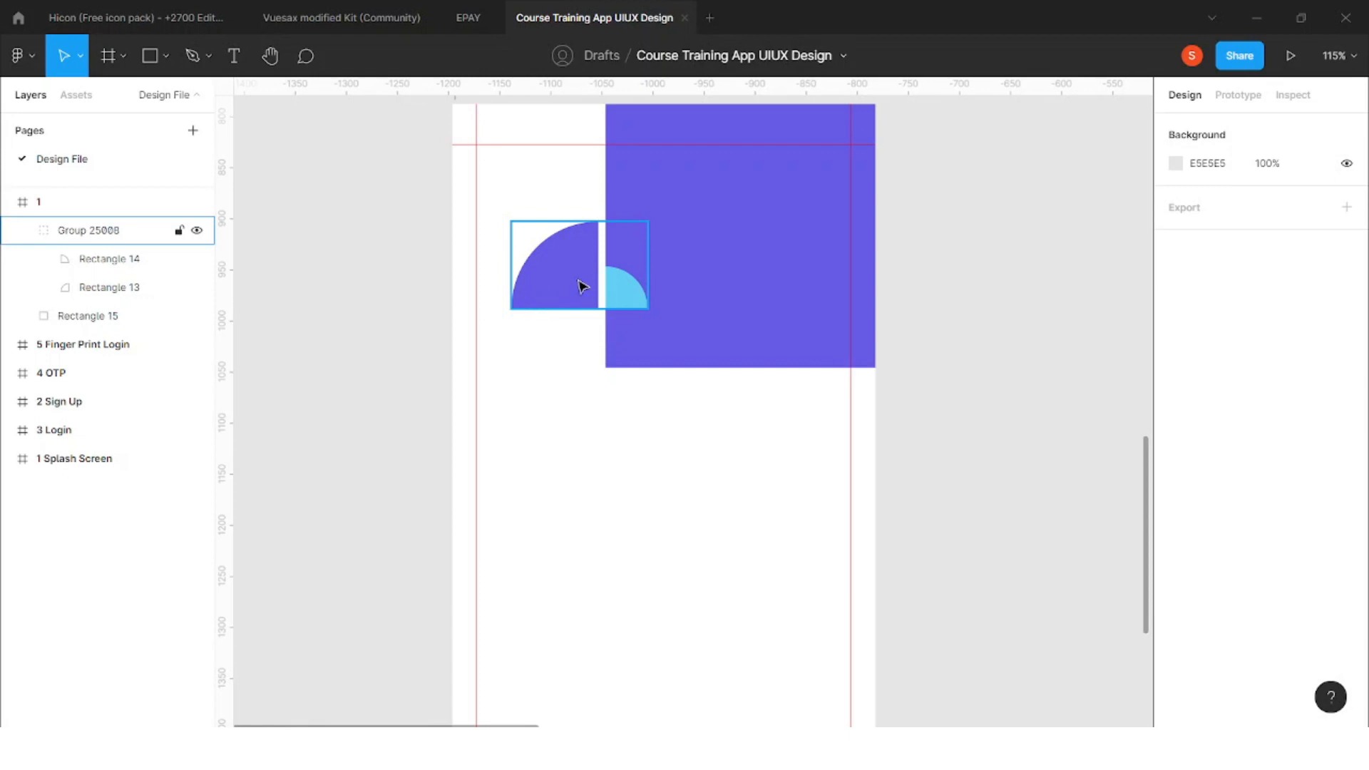
Try the purple rectangle at 20% and 70% opacity and restore it to 100%
{"action": "left_click", "coordinate": [711, 225]}
{"action": "key", "text": "2"}
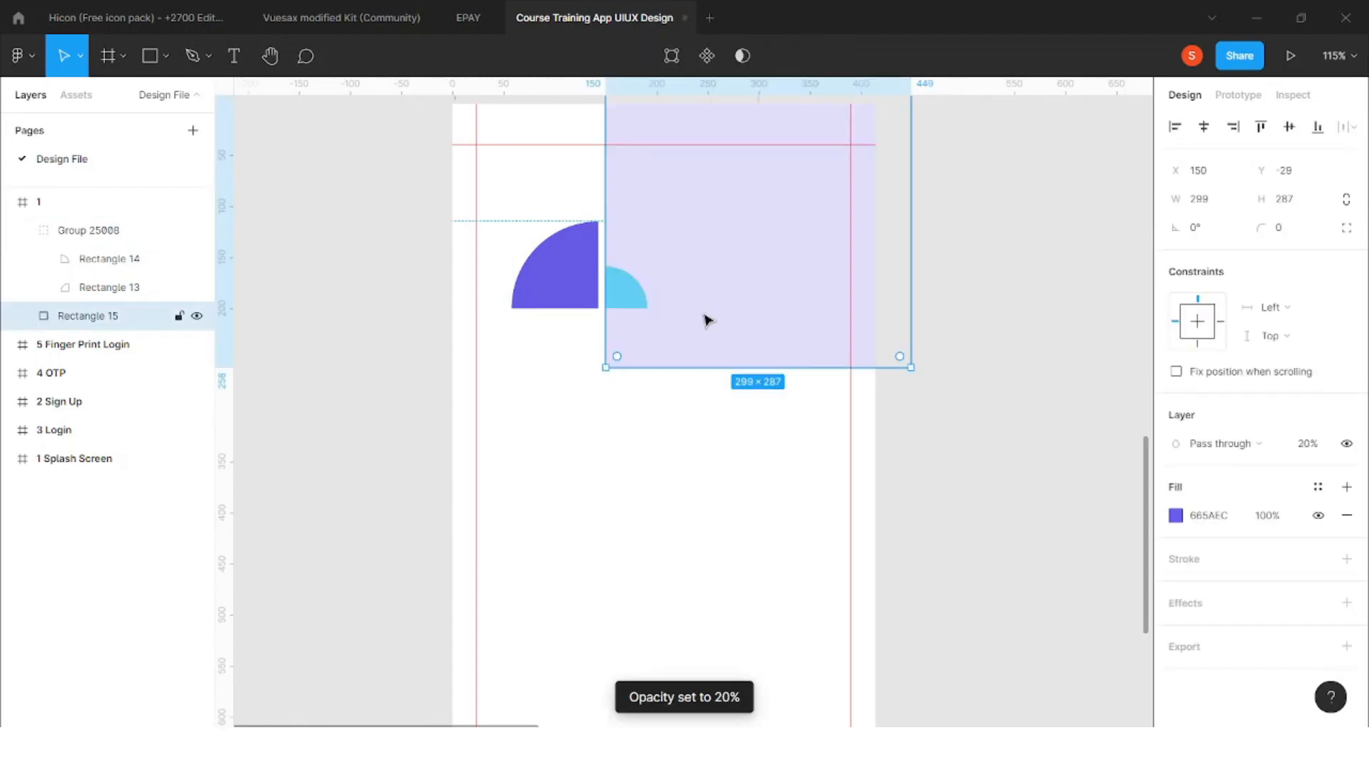
{"action": "key", "text": "7"}
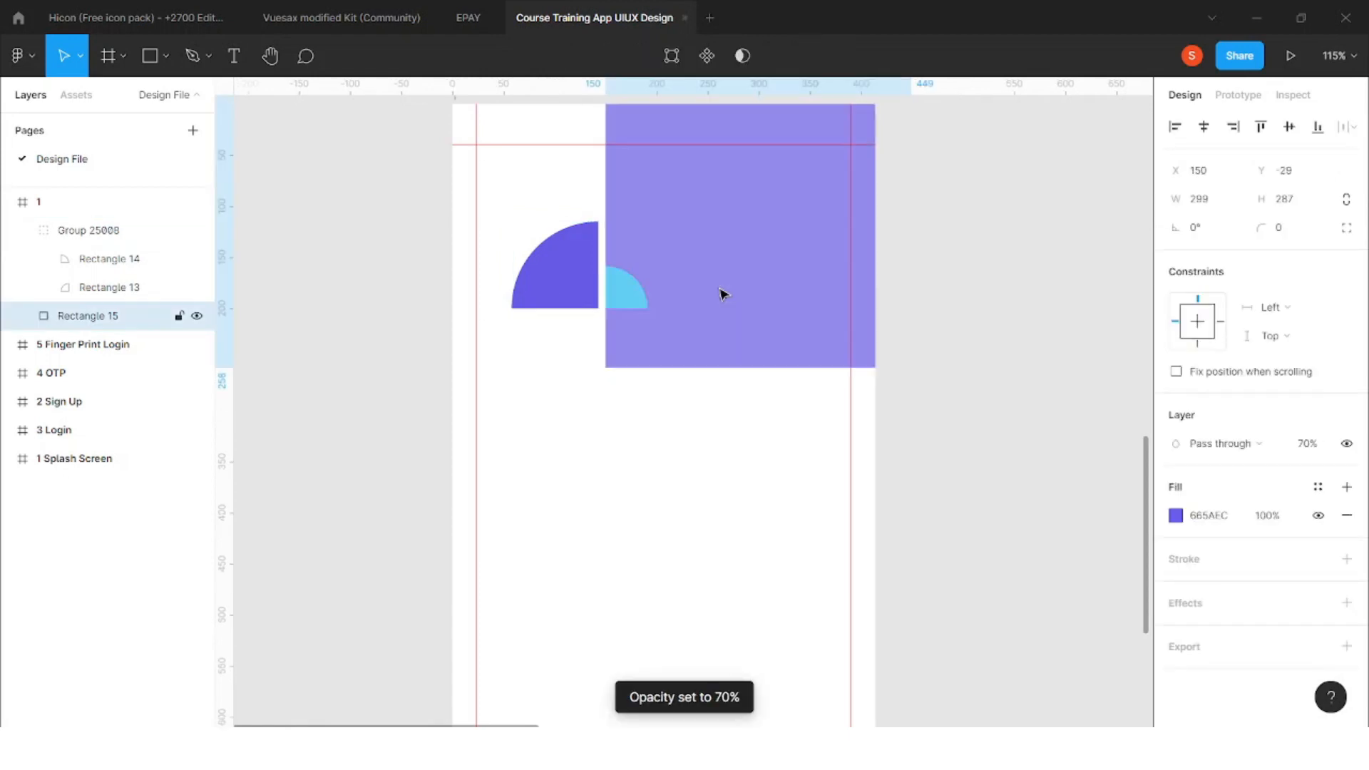
{"action": "key", "text": "0"}
{"action": "left_click", "coordinate": [678, 449]}
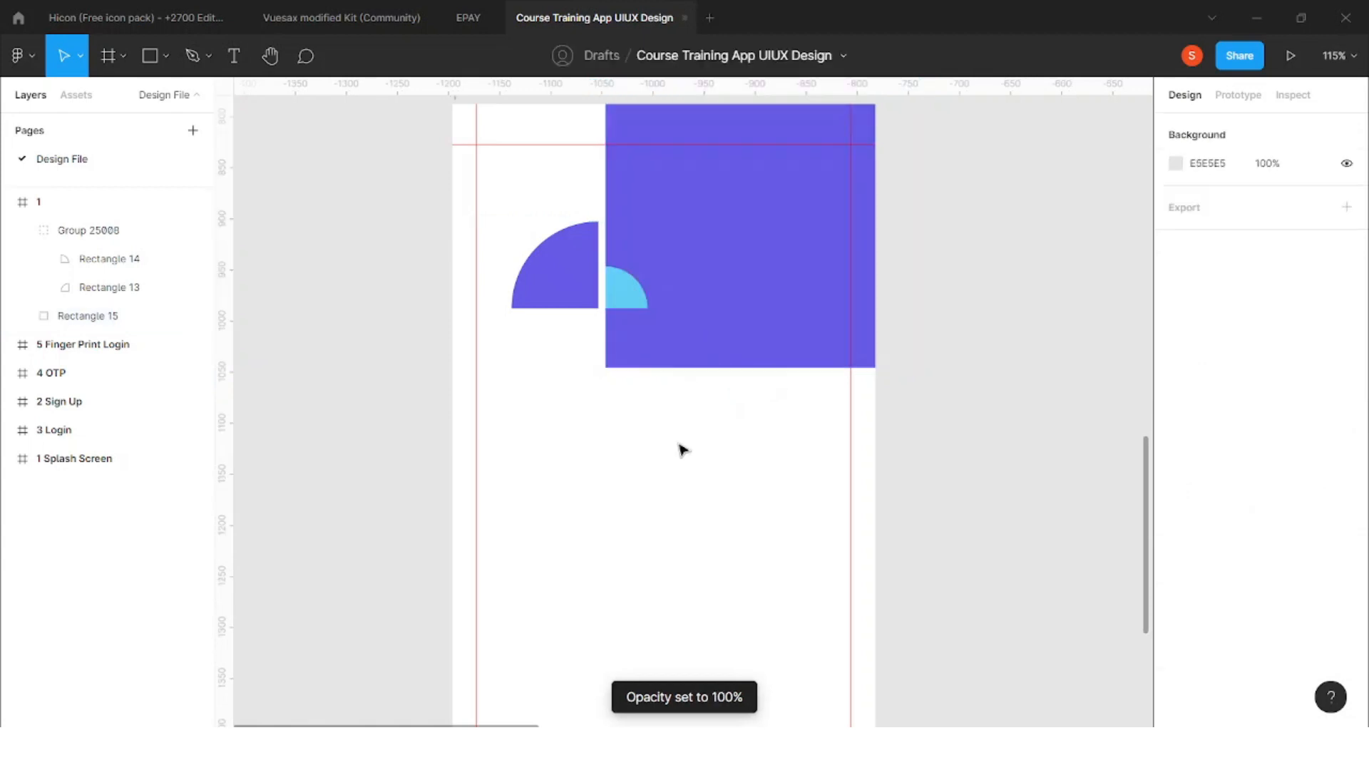
Add the text "E-PAY" below the logo and set its font size to 24
{"action": "scroll", "coordinate": [608, 373], "scroll_direction": "down", "scroll_amount": 2}
{"action": "scroll", "coordinate": [632, 373], "scroll_direction": "down", "scroll_amount": 1}
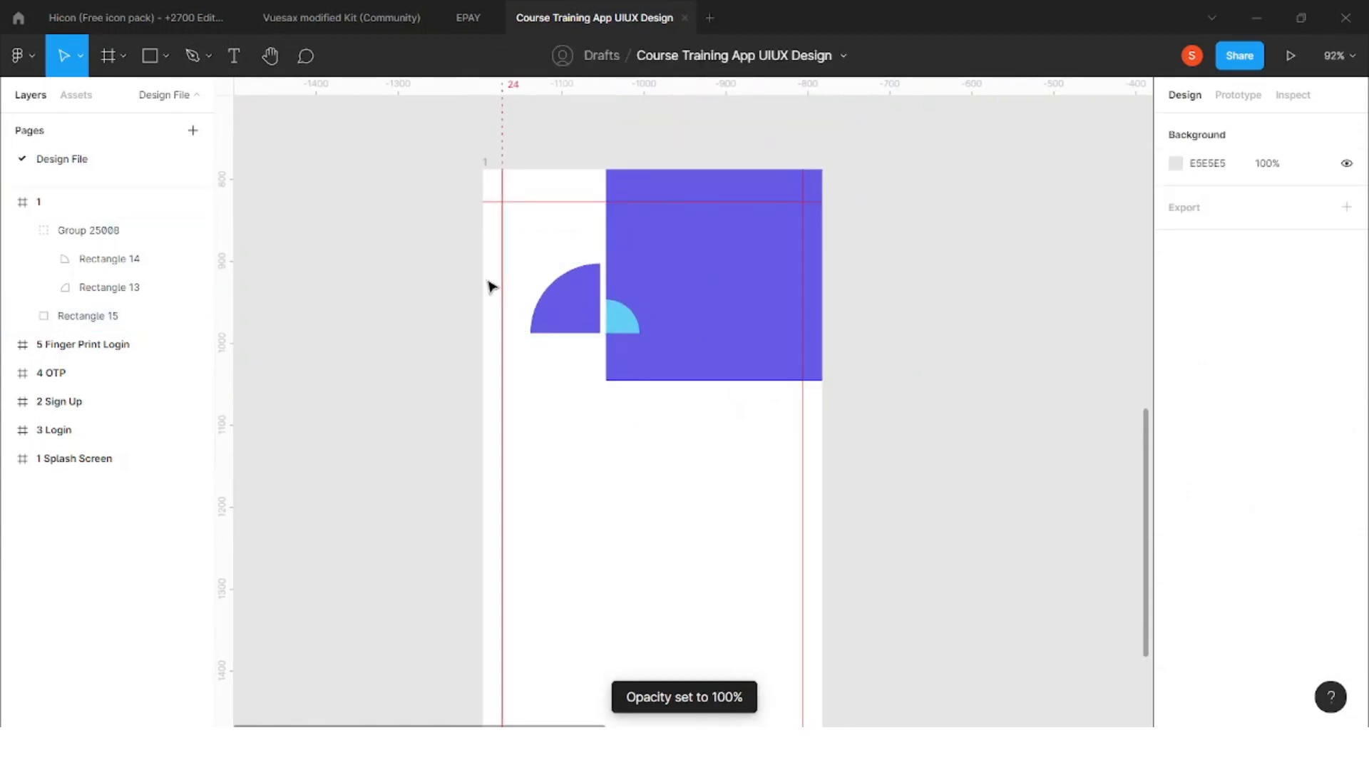
{"action": "left_click", "coordinate": [235, 60]}
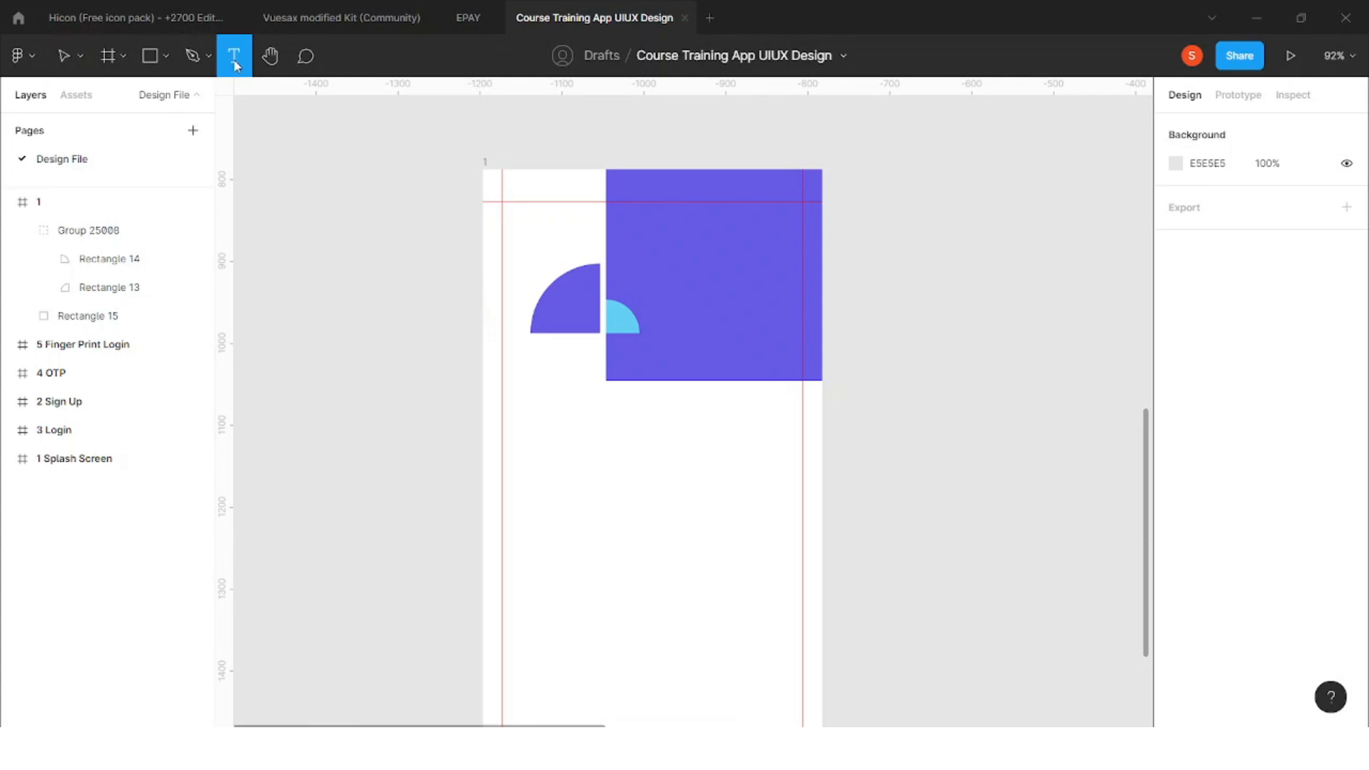
{"action": "left_click", "coordinate": [535, 361]}
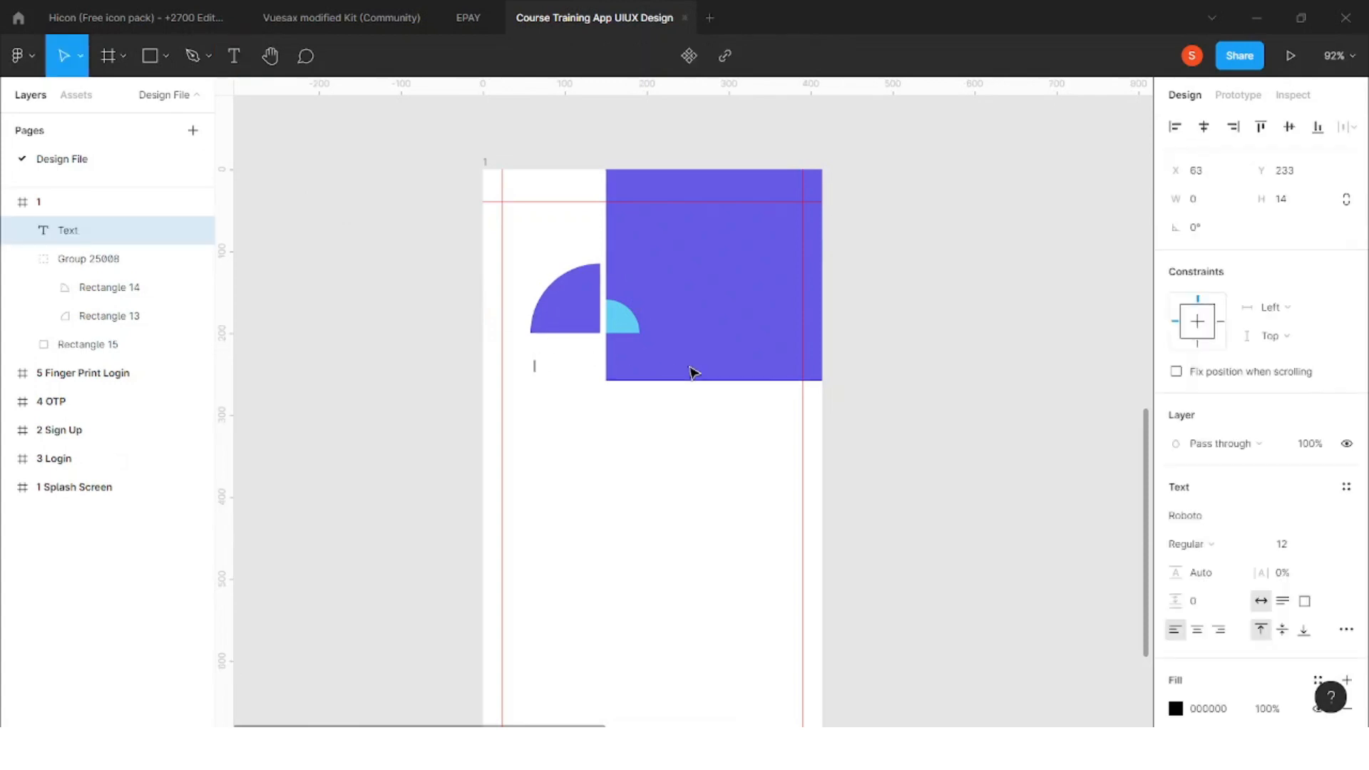
{"action": "type", "text": "E-PAY"}
{"action": "key", "text": "Escape"}
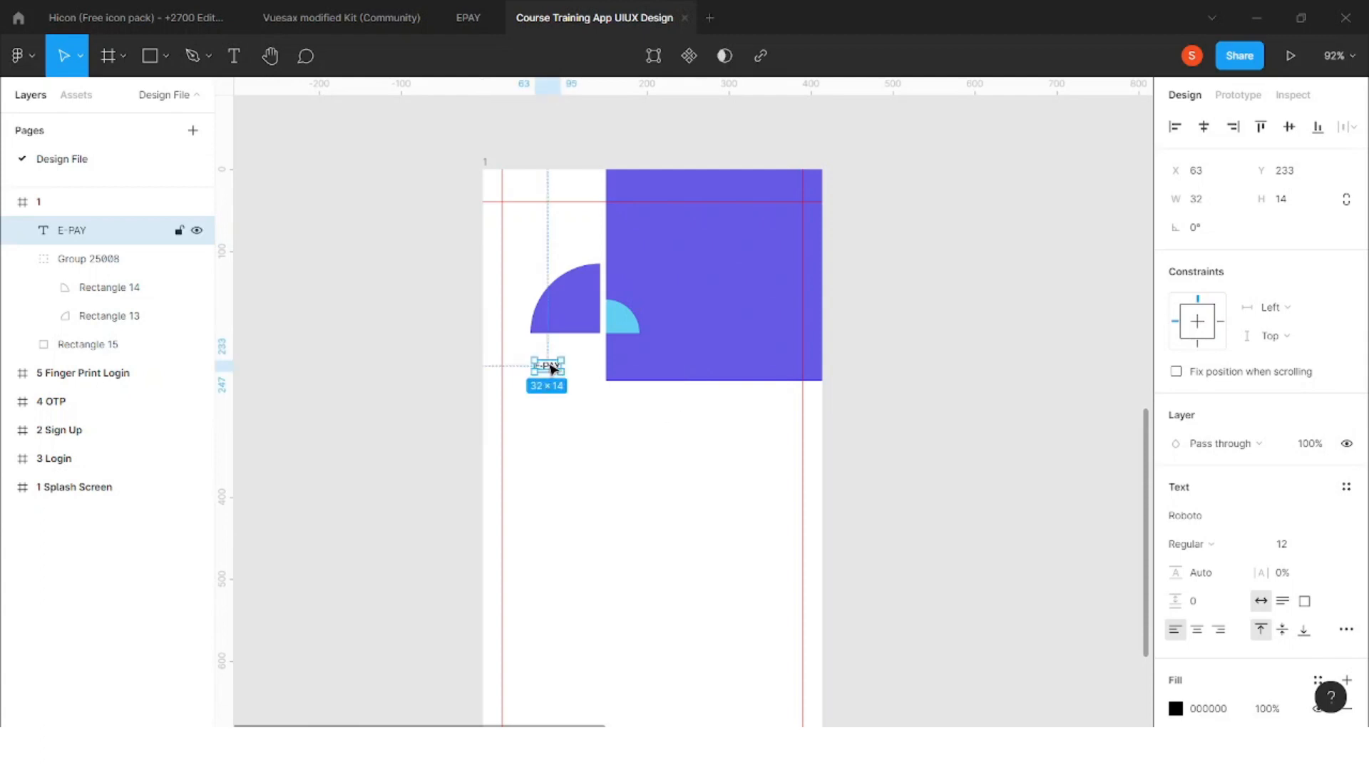
{"action": "left_click", "coordinate": [1298, 549]}
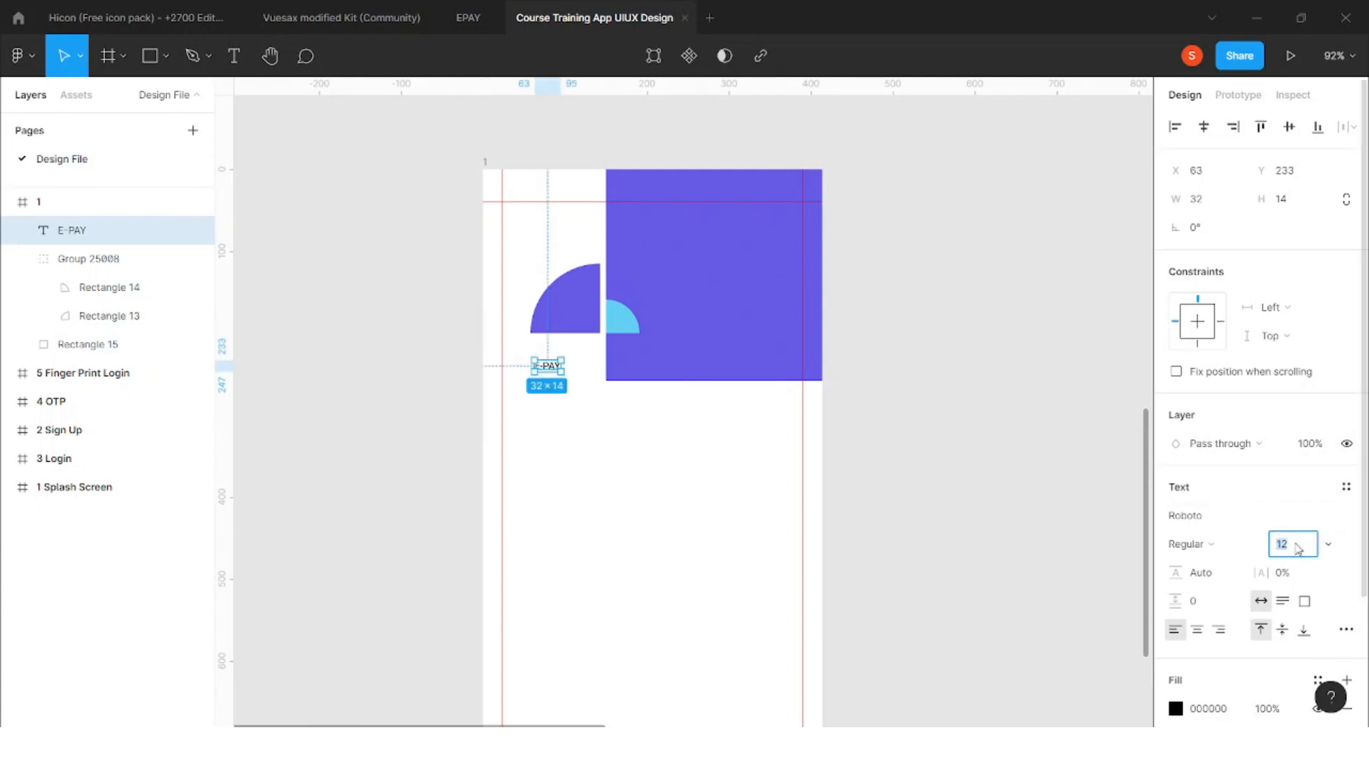
{"action": "type", "text": "24"}
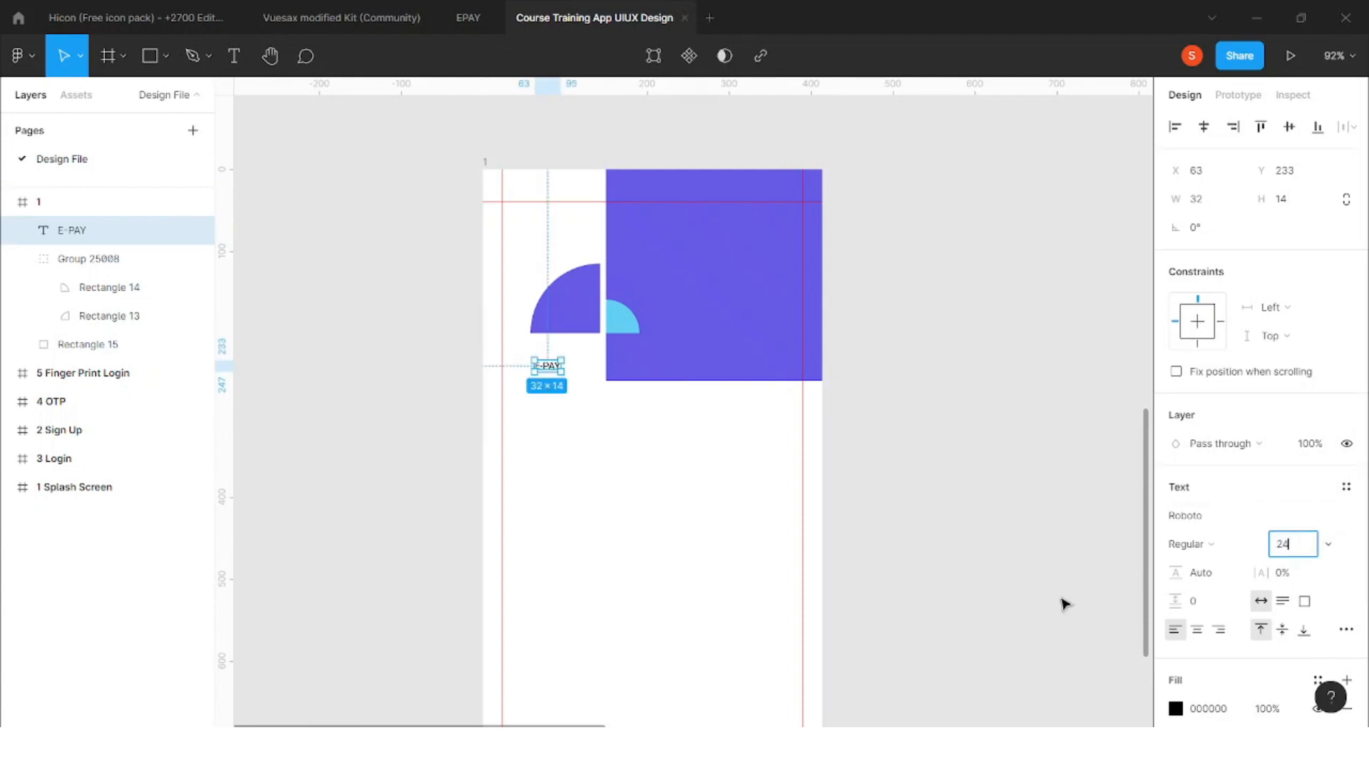
{"action": "left_click", "coordinate": [1046, 526]}
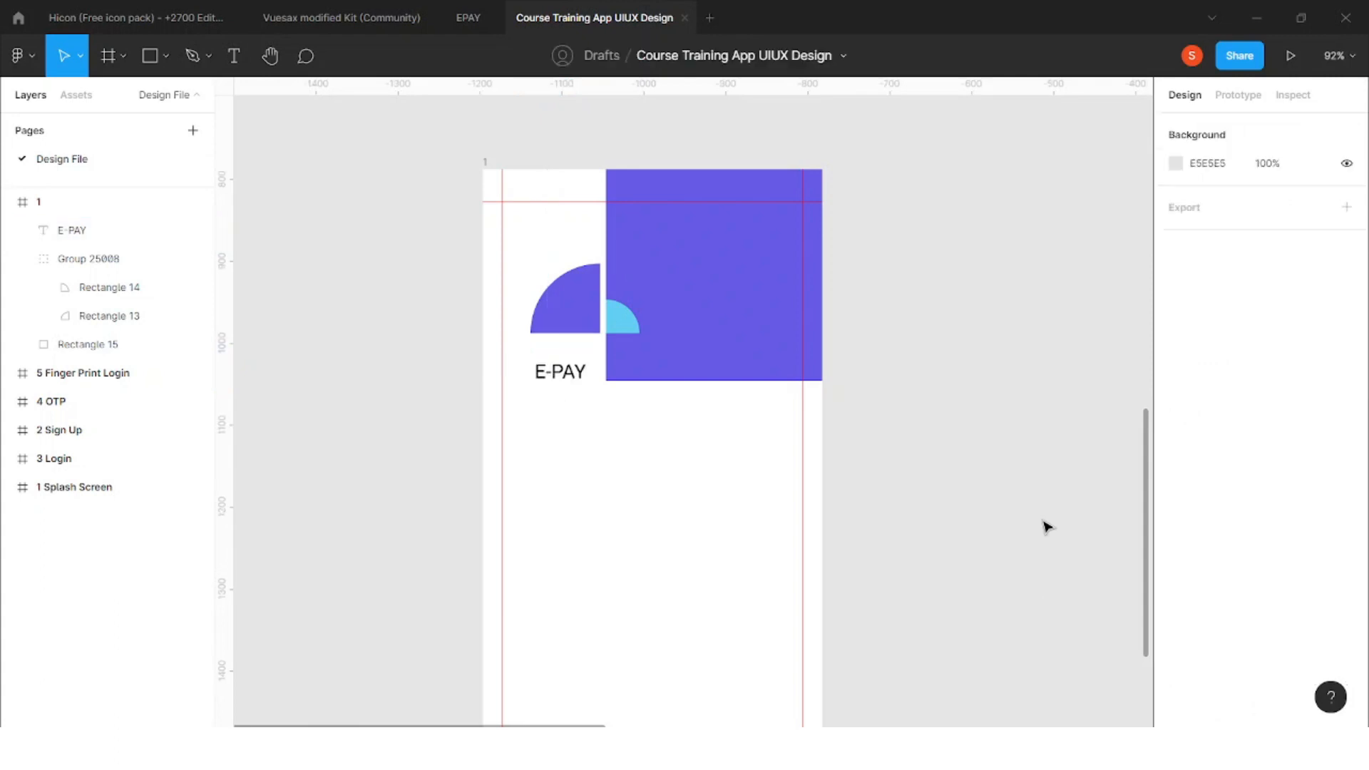
Align the E-PAY text with the logo's left edge at X 58, Y 213, and make it Bold
{"action": "left_click", "coordinate": [554, 365]}
{"action": "left_click_drag", "start_coordinate": [554, 365], "coordinate": [554, 358]}
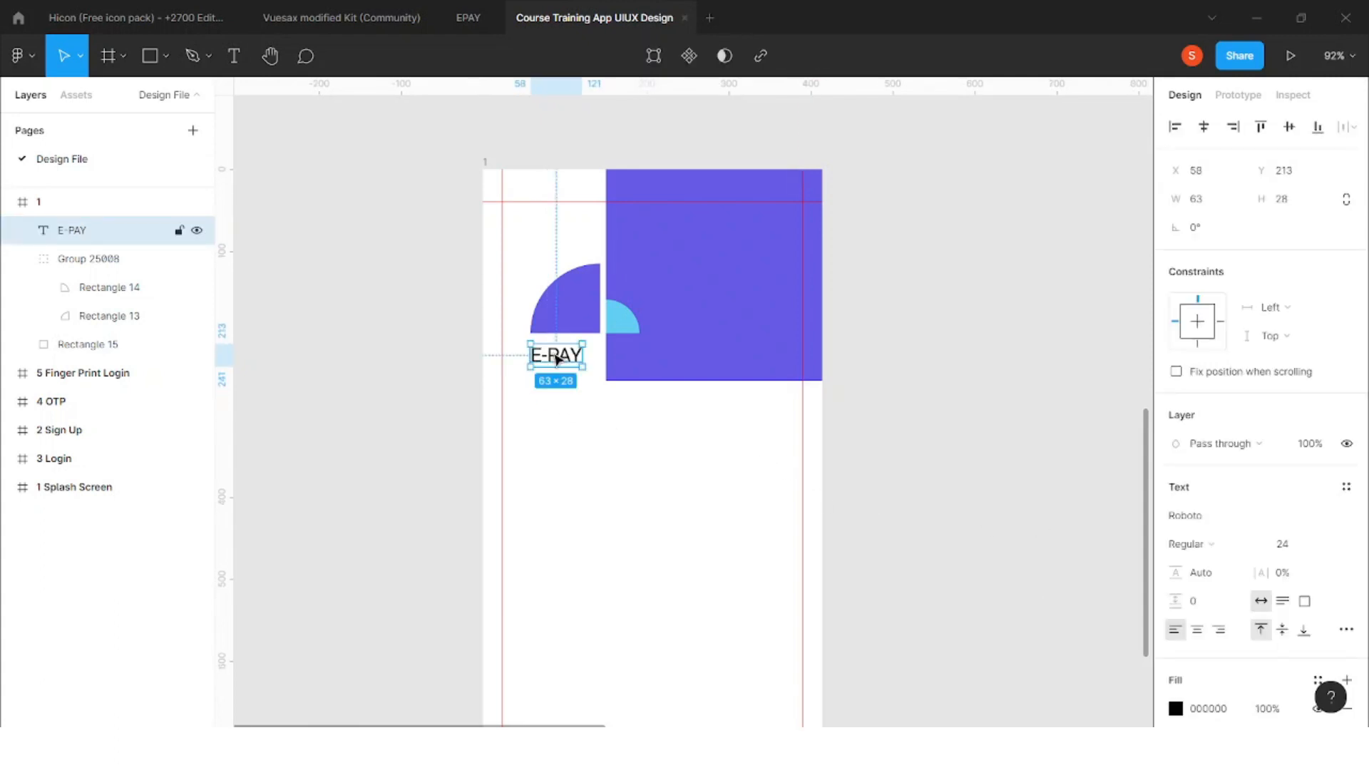
{"action": "scroll", "coordinate": [554, 357], "scroll_direction": "up", "scroll_amount": 5}
{"action": "left_click", "coordinate": [1245, 544]}
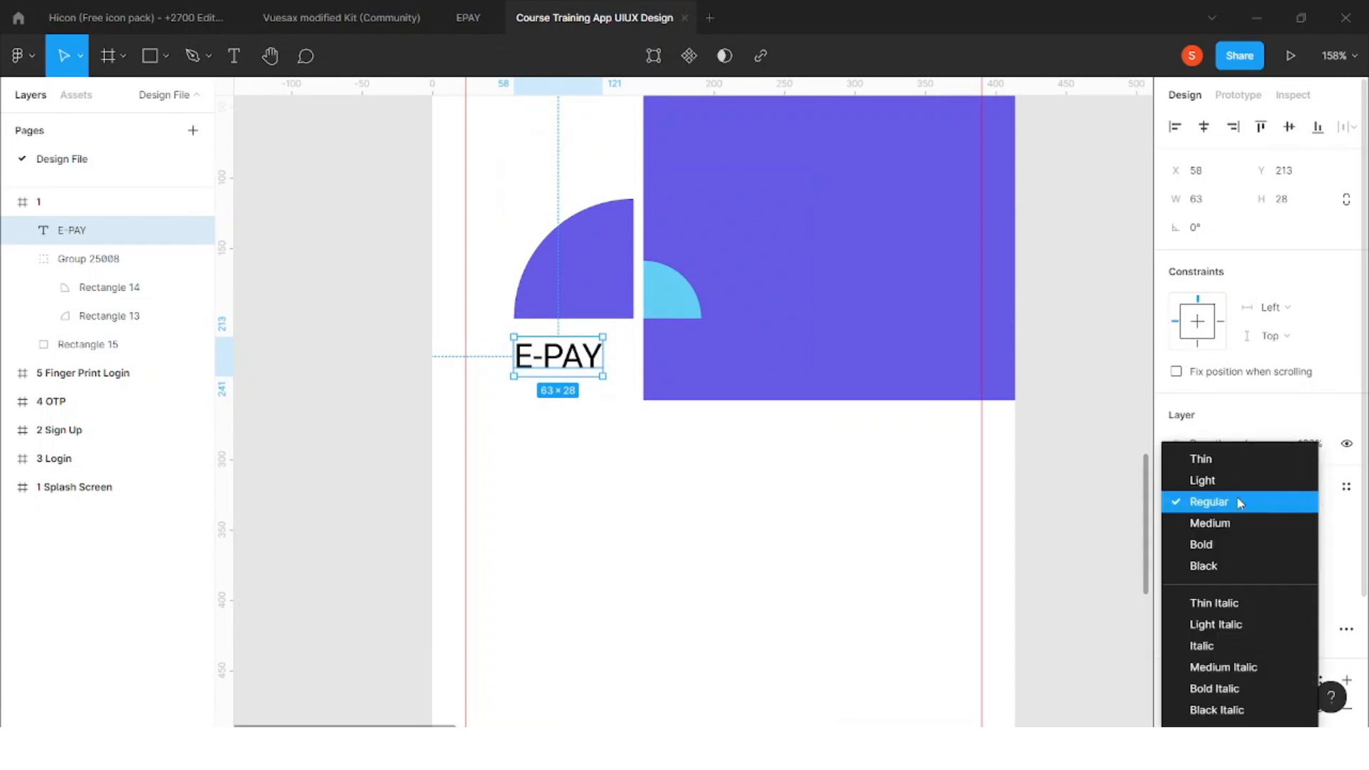
{"action": "left_click", "coordinate": [1238, 544]}
{"action": "left_click", "coordinate": [803, 507]}
Shift the logo and E-PAY text slightly upward and duplicate the text directly below itself at Y 221
{"action": "left_click_drag", "start_coordinate": [578, 372], "coordinate": [578, 365]}
{"action": "left_click", "coordinate": [596, 317], "text": "shift"}
{"action": "left_click_drag", "start_coordinate": [596, 317], "coordinate": [596, 378]}
{"action": "left_click", "coordinate": [608, 421]}
Set the lower E-PAY copy to Regular weight and font size 16
{"action": "left_click", "coordinate": [1198, 548]}
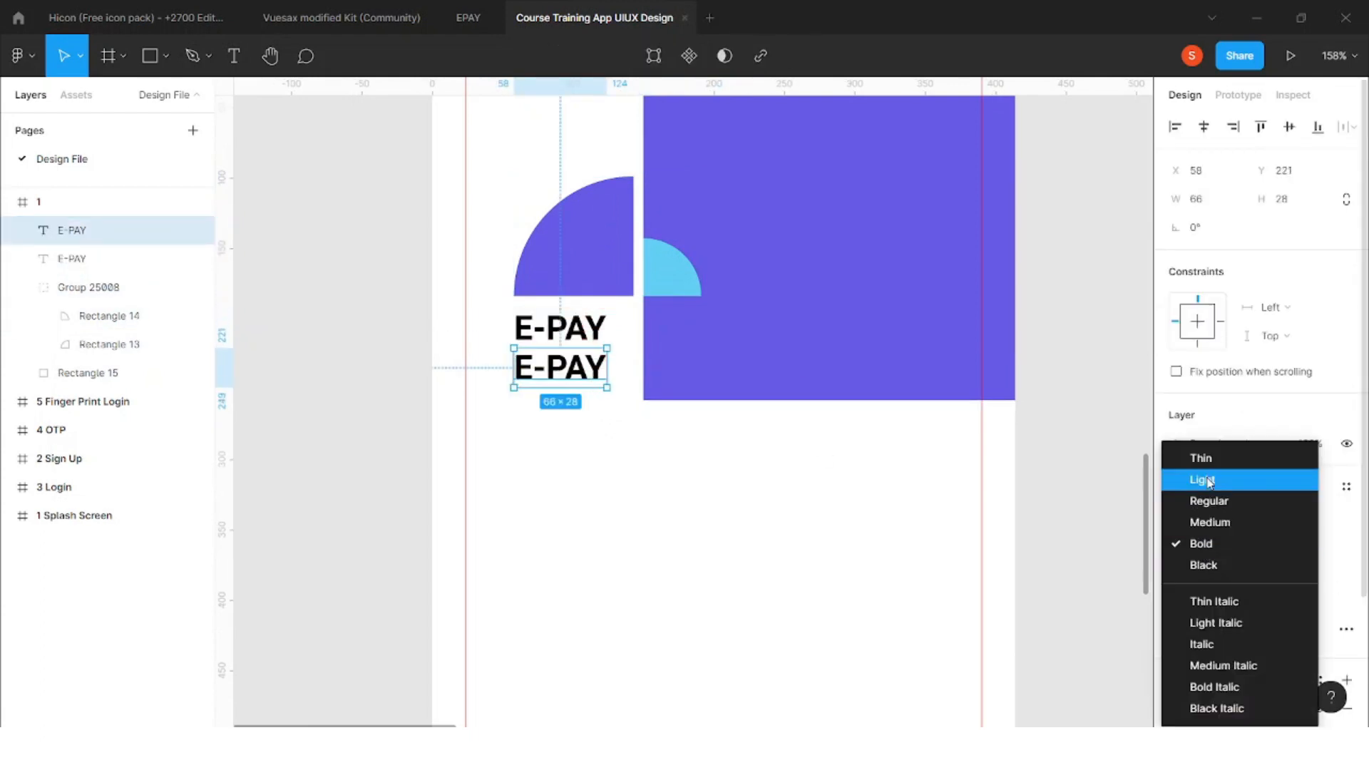
{"action": "left_click", "coordinate": [1210, 503]}
{"action": "left_click", "coordinate": [1283, 546]}
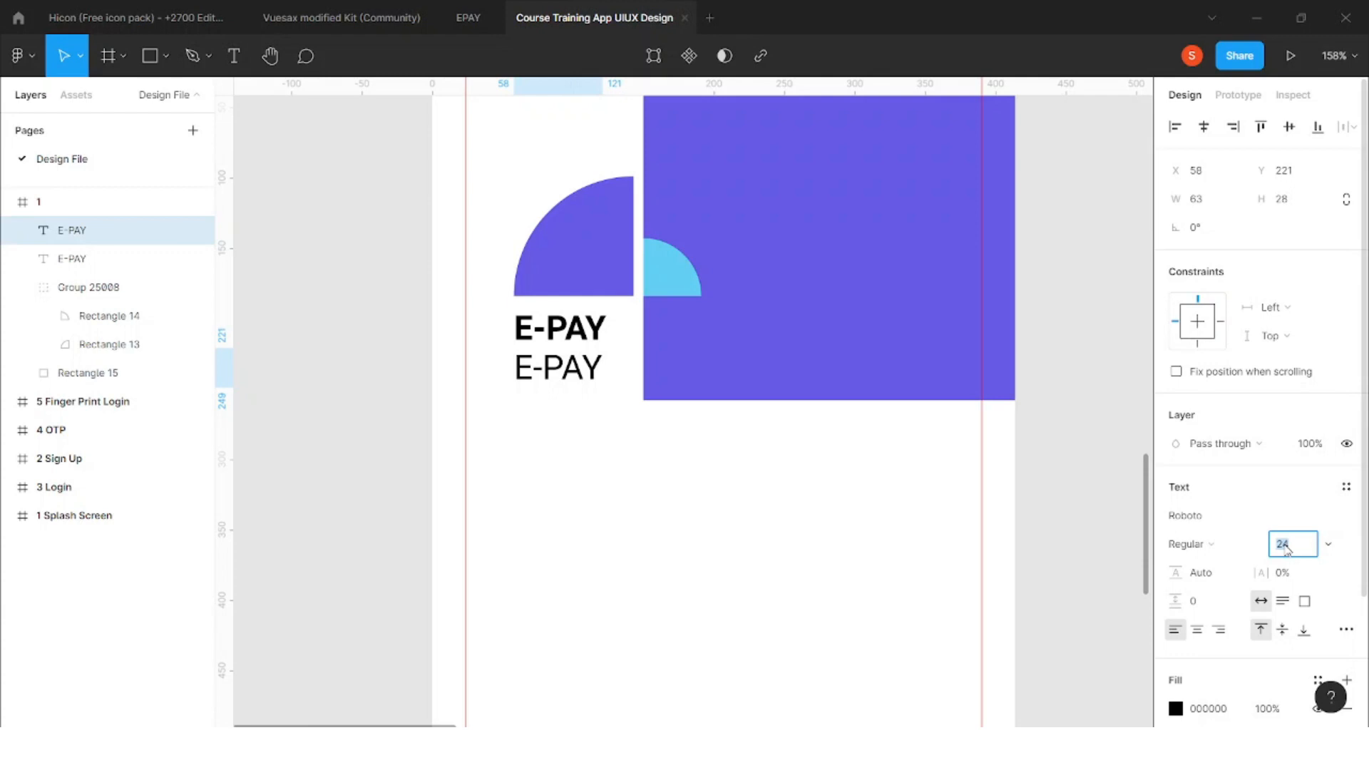
{"action": "key", "text": "Return"}
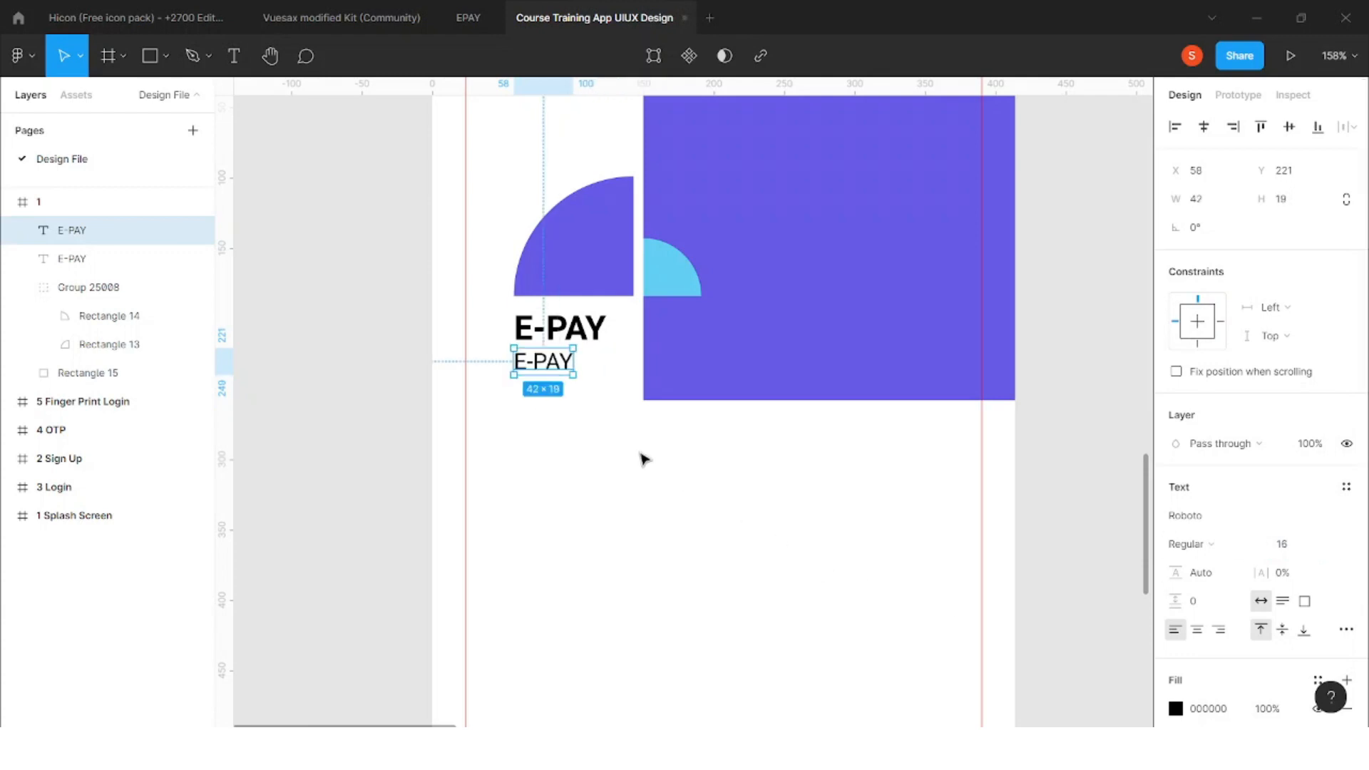
Lower the small E-PAY copy and nudge both text lines up slightly so the copy sits at Y 228
{"action": "left_click_drag", "start_coordinate": [563, 377], "coordinate": [568, 388]}
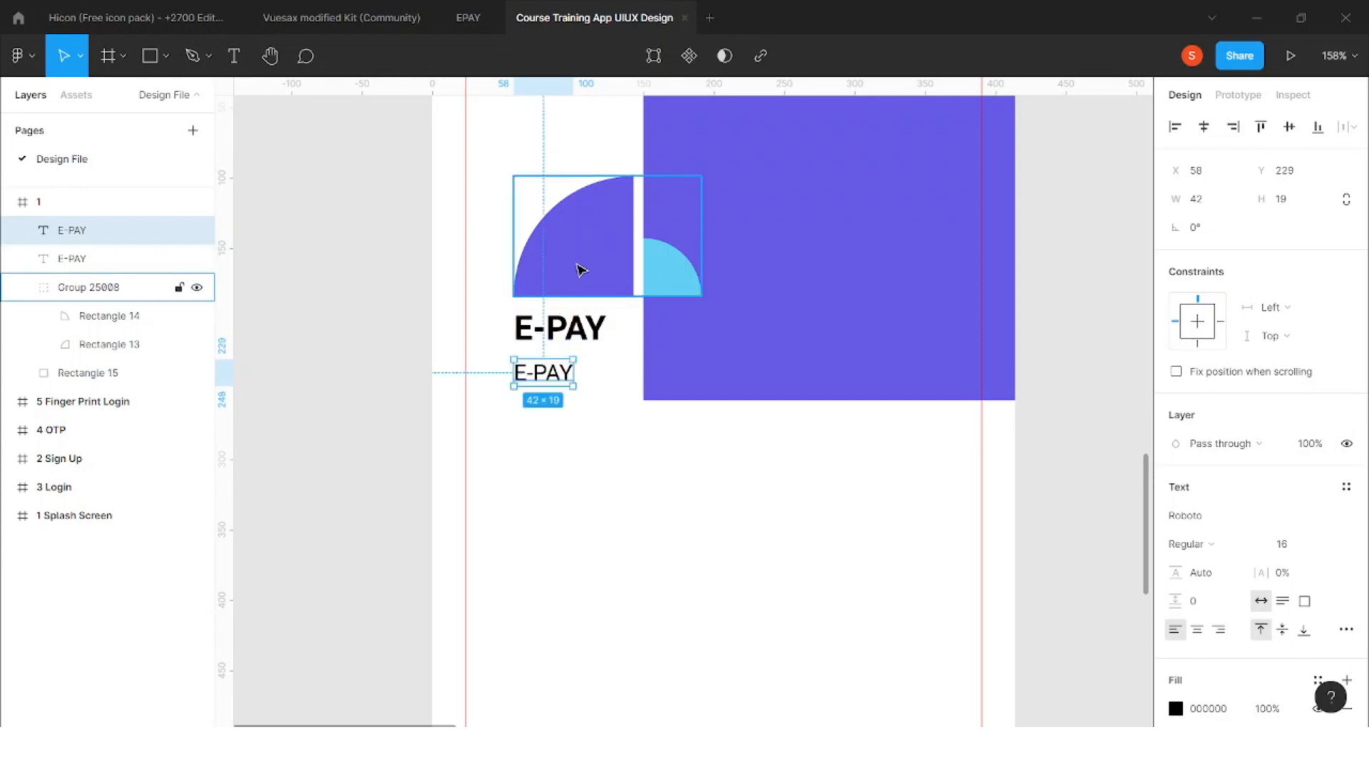
{"action": "left_click", "coordinate": [574, 330], "text": "shift"}
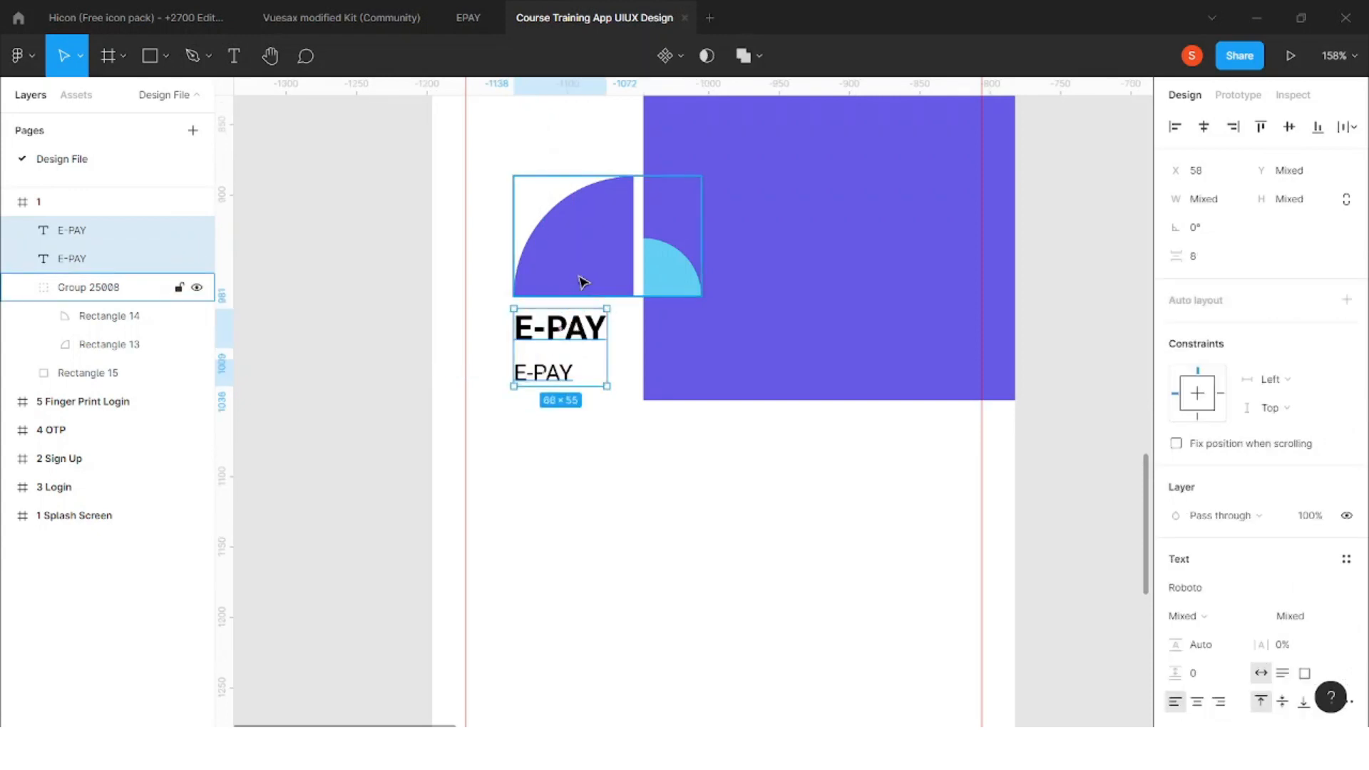
{"action": "left_click", "coordinate": [607, 417]}
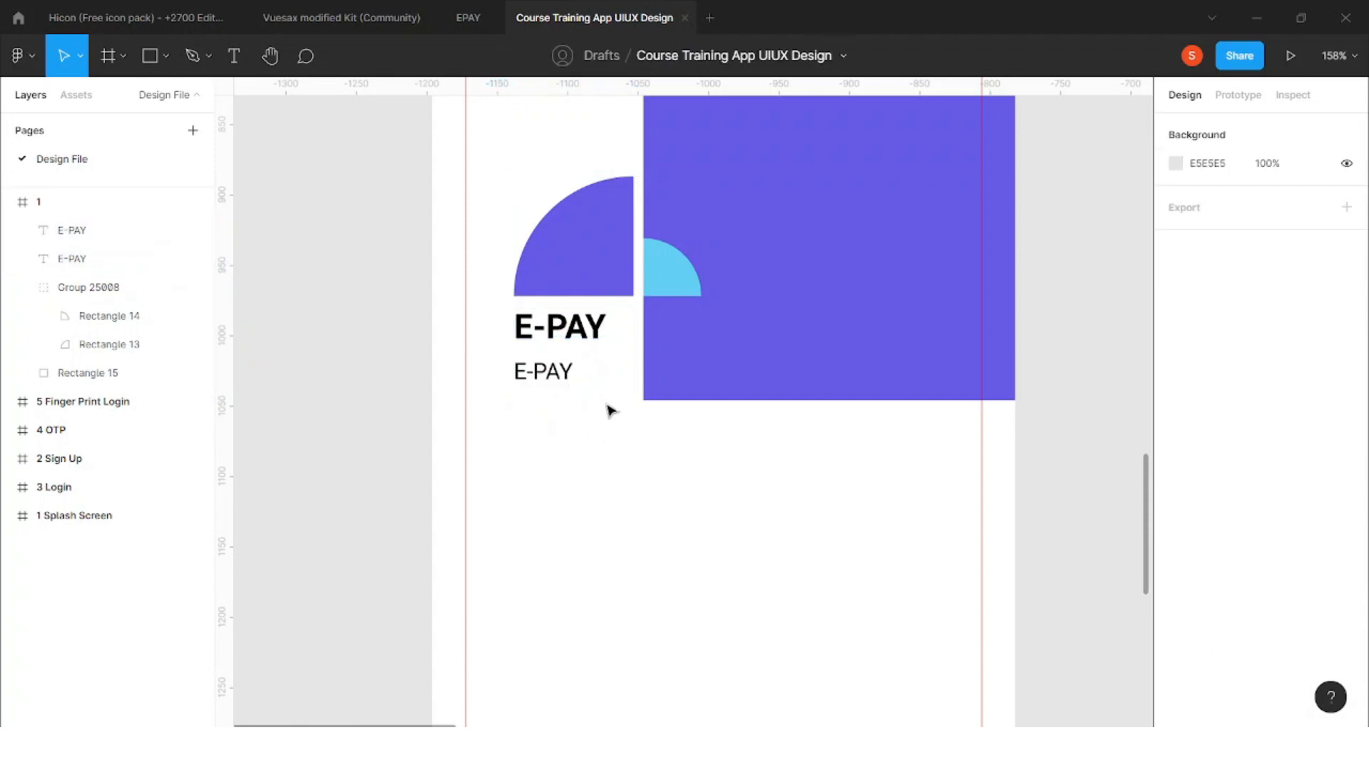
Change the small E-PAY copy's fill to grey 818181
{"action": "left_click", "coordinate": [559, 374]}
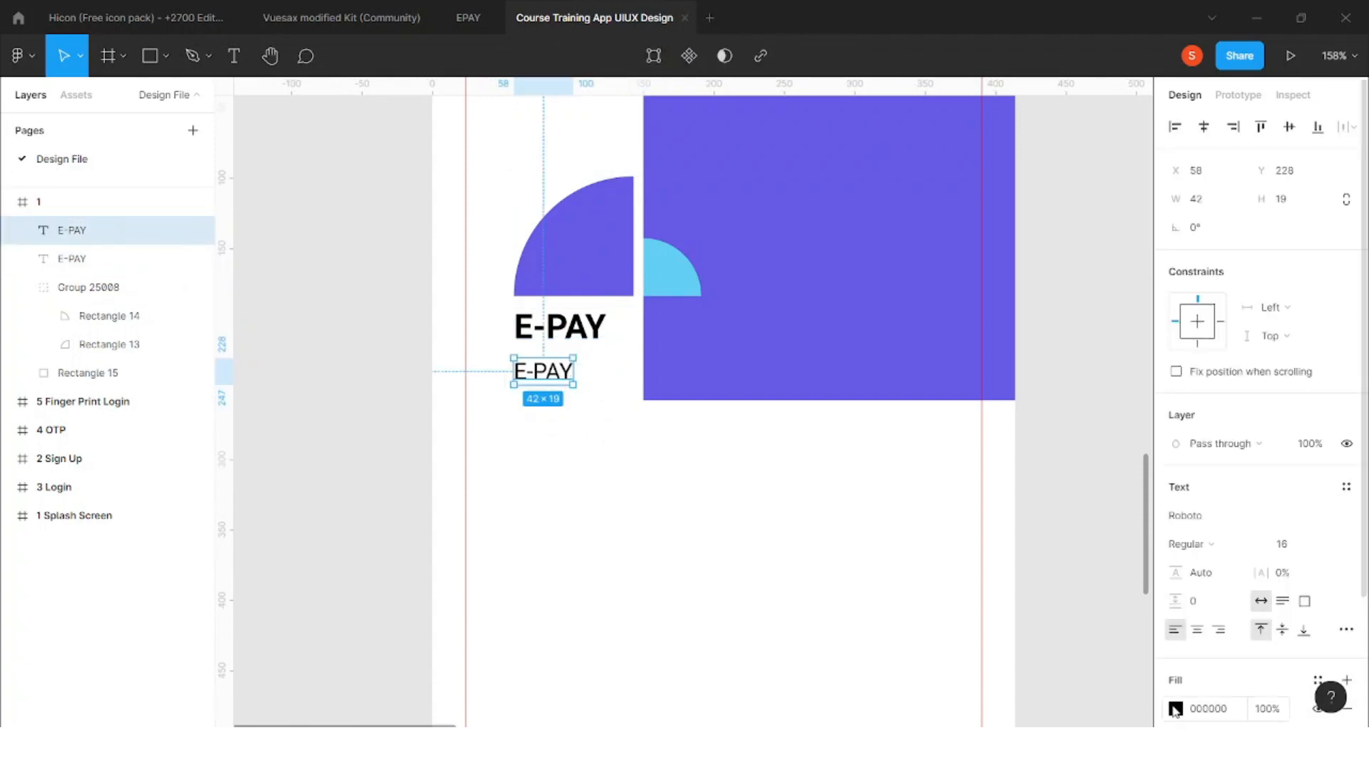
{"action": "left_click", "coordinate": [1177, 709]}
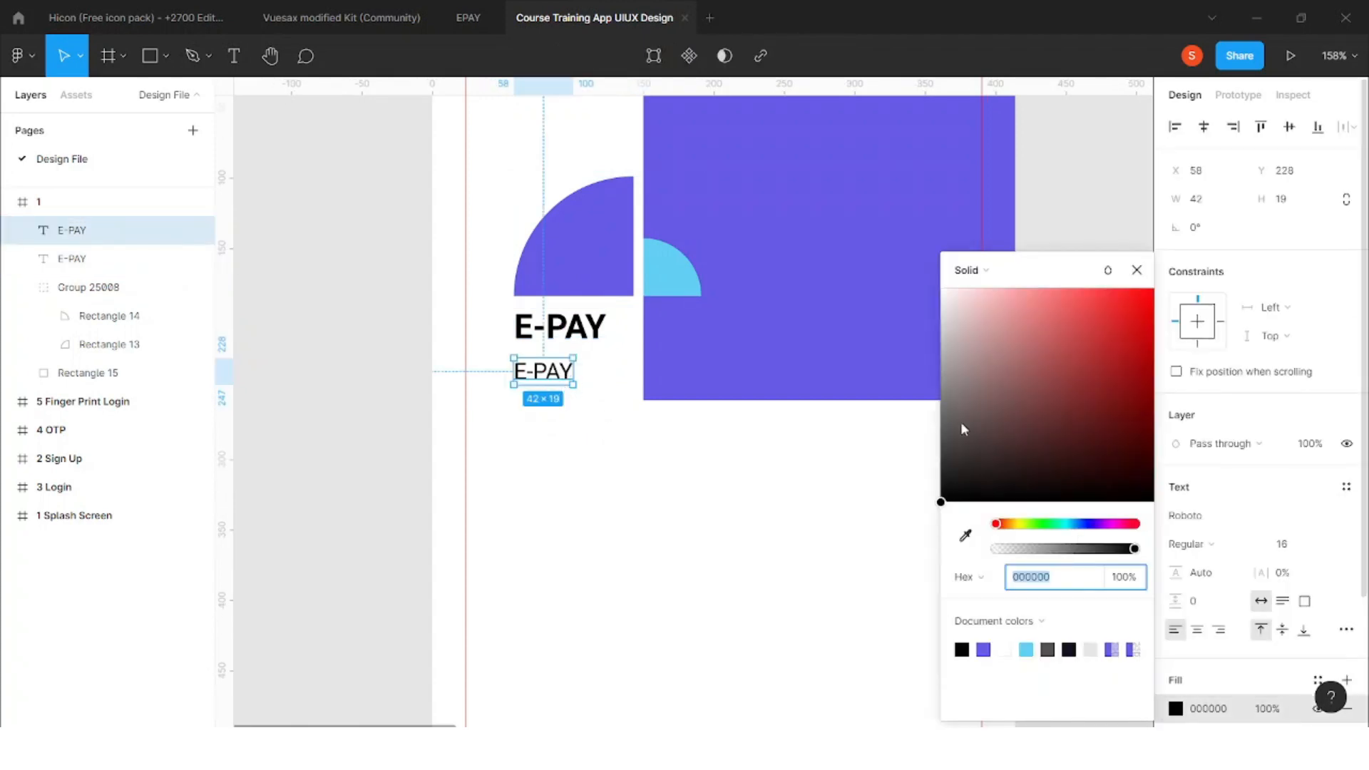
{"action": "left_click_drag", "start_coordinate": [962, 429], "coordinate": [941, 395]}
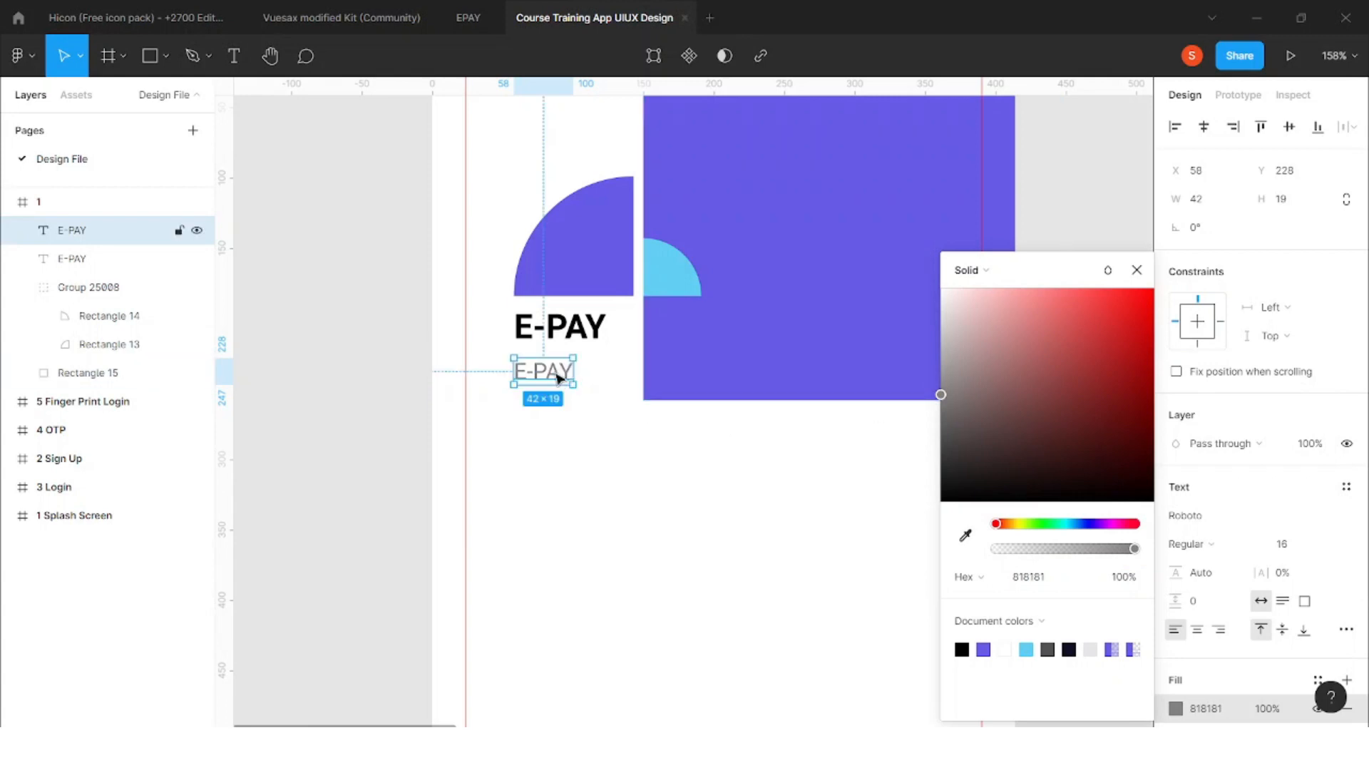
Replace the grey copy's text with "WE MADE YOUR PAYMENT EASY"
{"action": "double_click", "coordinate": [560, 378]}
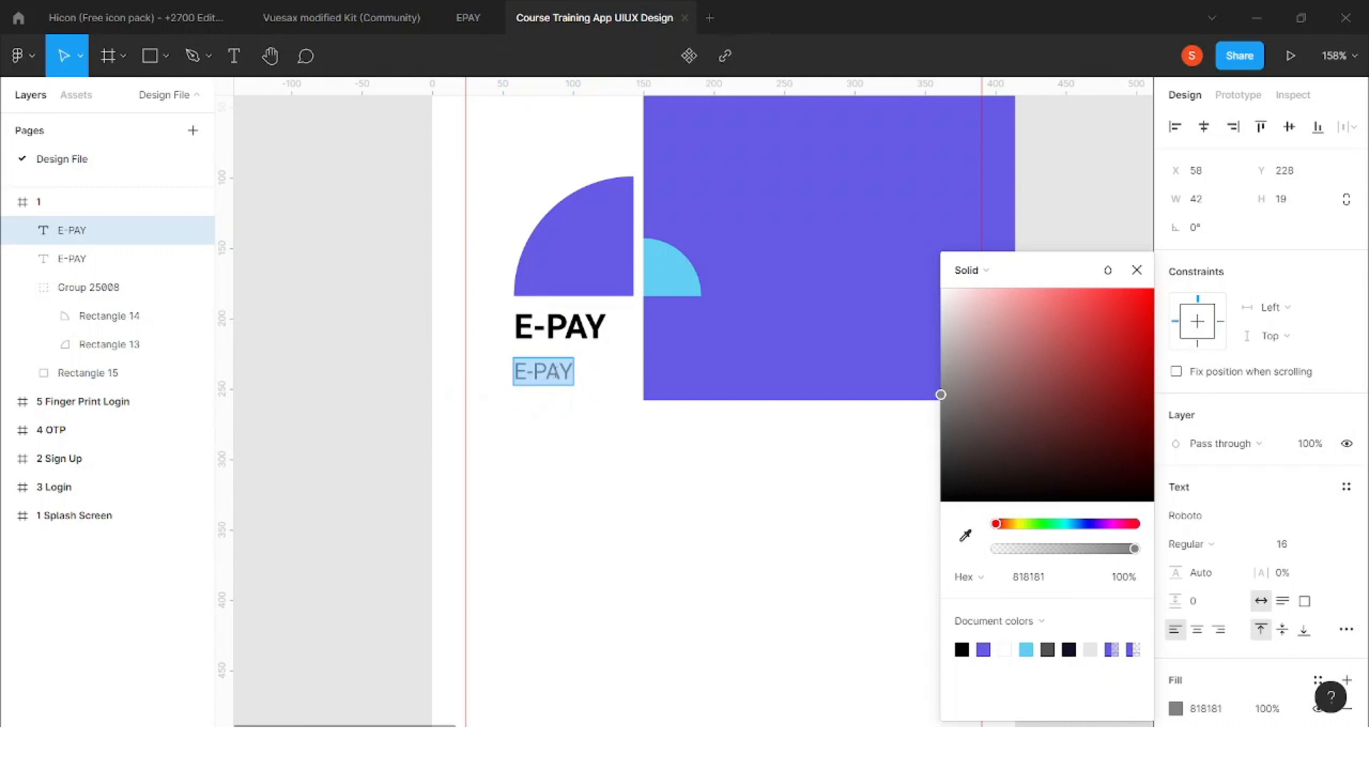
{"action": "type", "text": "WE MADE YOUR PAYMENT E"}
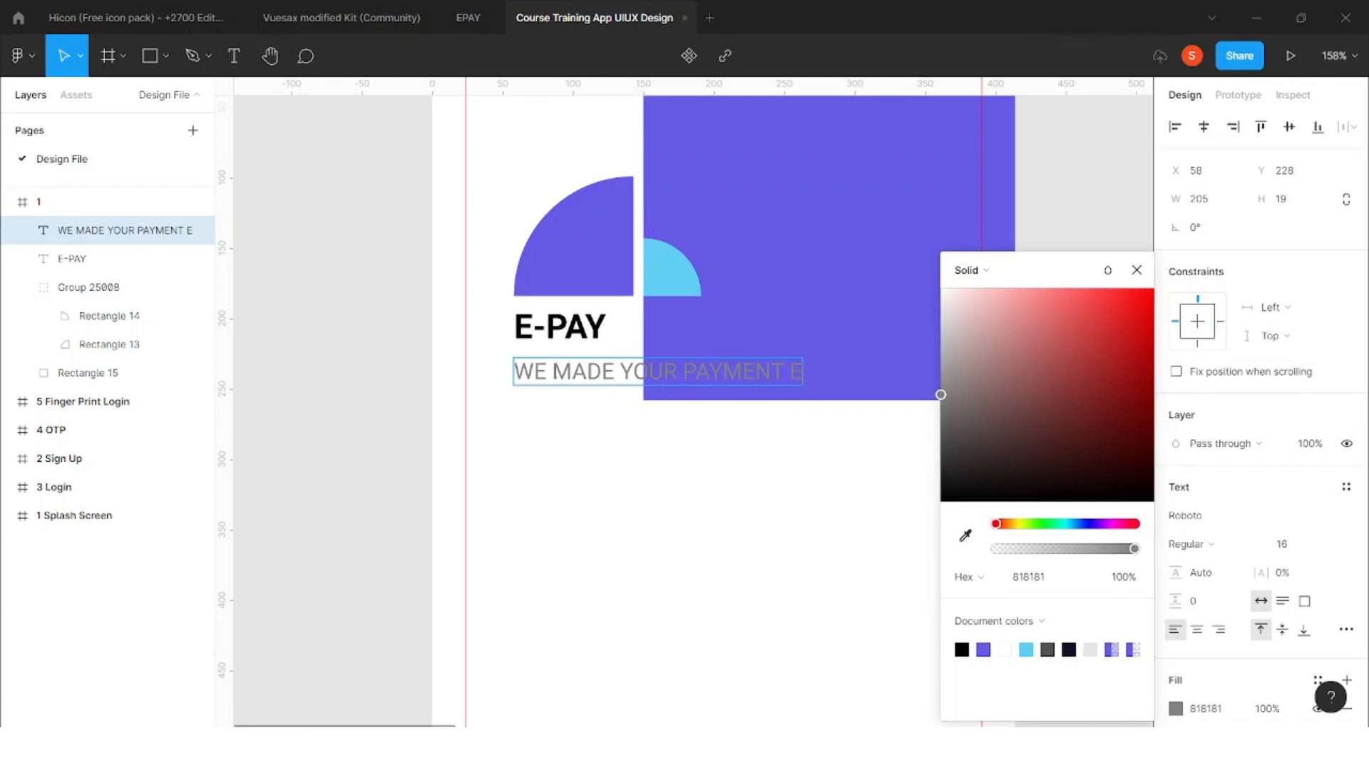
{"action": "type", "text": "ASY"}
{"action": "key", "text": "Escape"}
Shorten the purple rectangle from its bottom edge to a height of 243, ending above the tagline
{"action": "scroll", "coordinate": [620, 371], "scroll_direction": "down", "scroll_amount": 2}
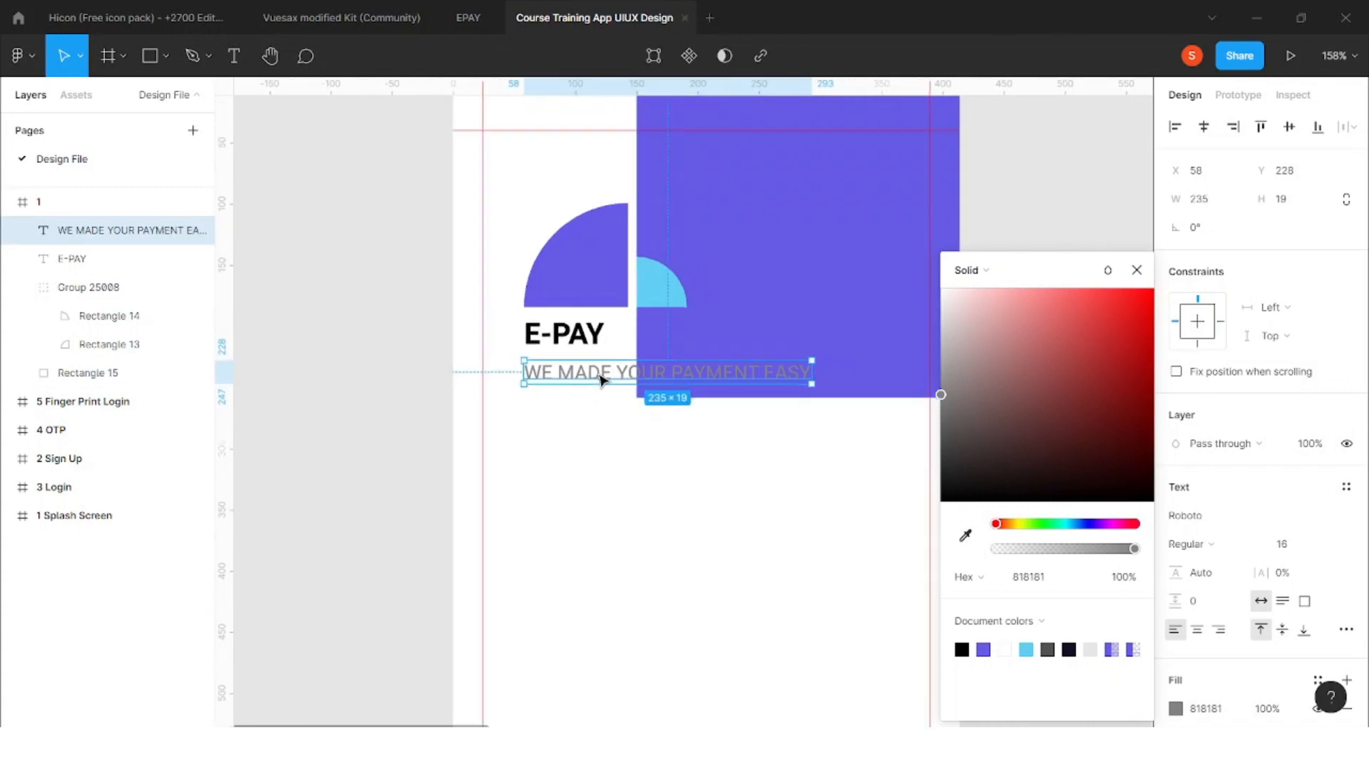
{"action": "left_click", "coordinate": [727, 330]}
{"action": "left_click_drag", "start_coordinate": [736, 395], "coordinate": [737, 347]}
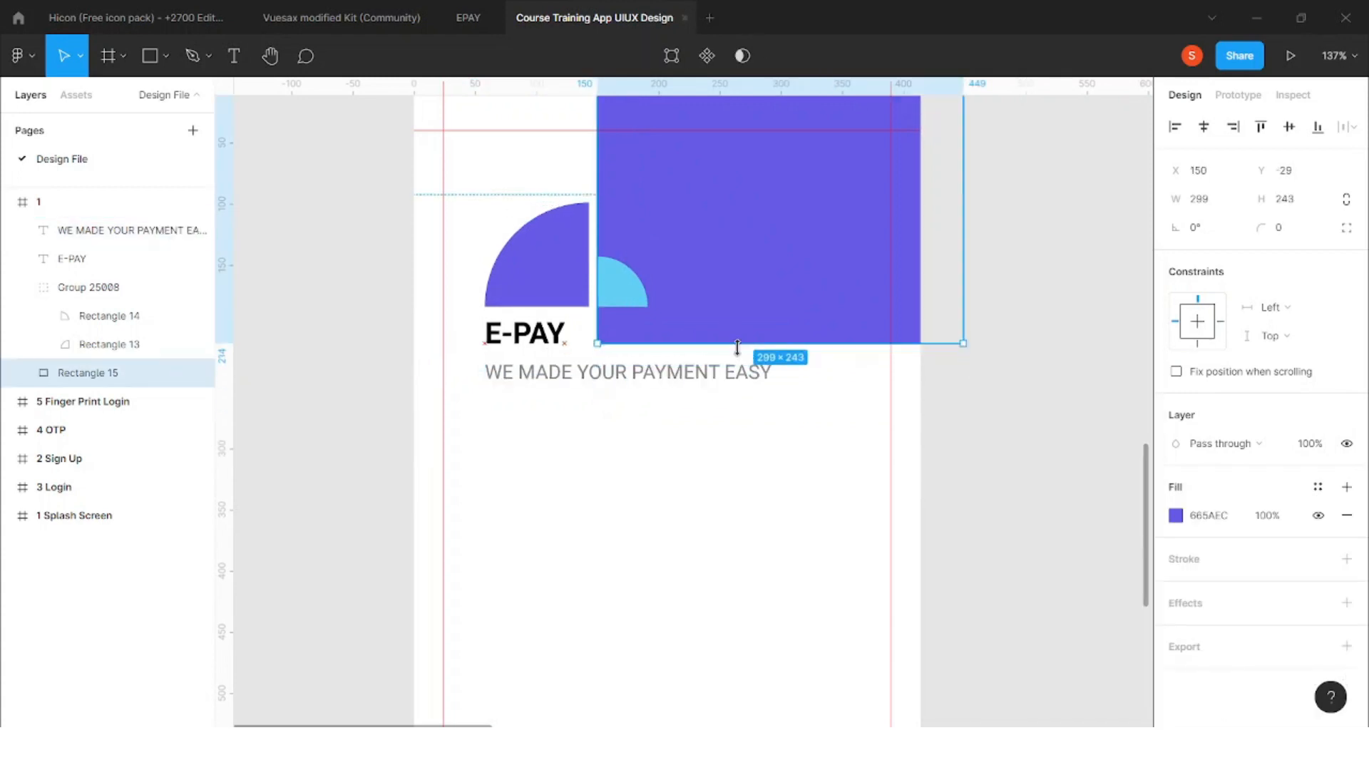
{"action": "left_click", "coordinate": [697, 403]}
Move the grey tagline up to Y 224, closer to the E-PAY title
{"action": "left_click", "coordinate": [682, 384]}
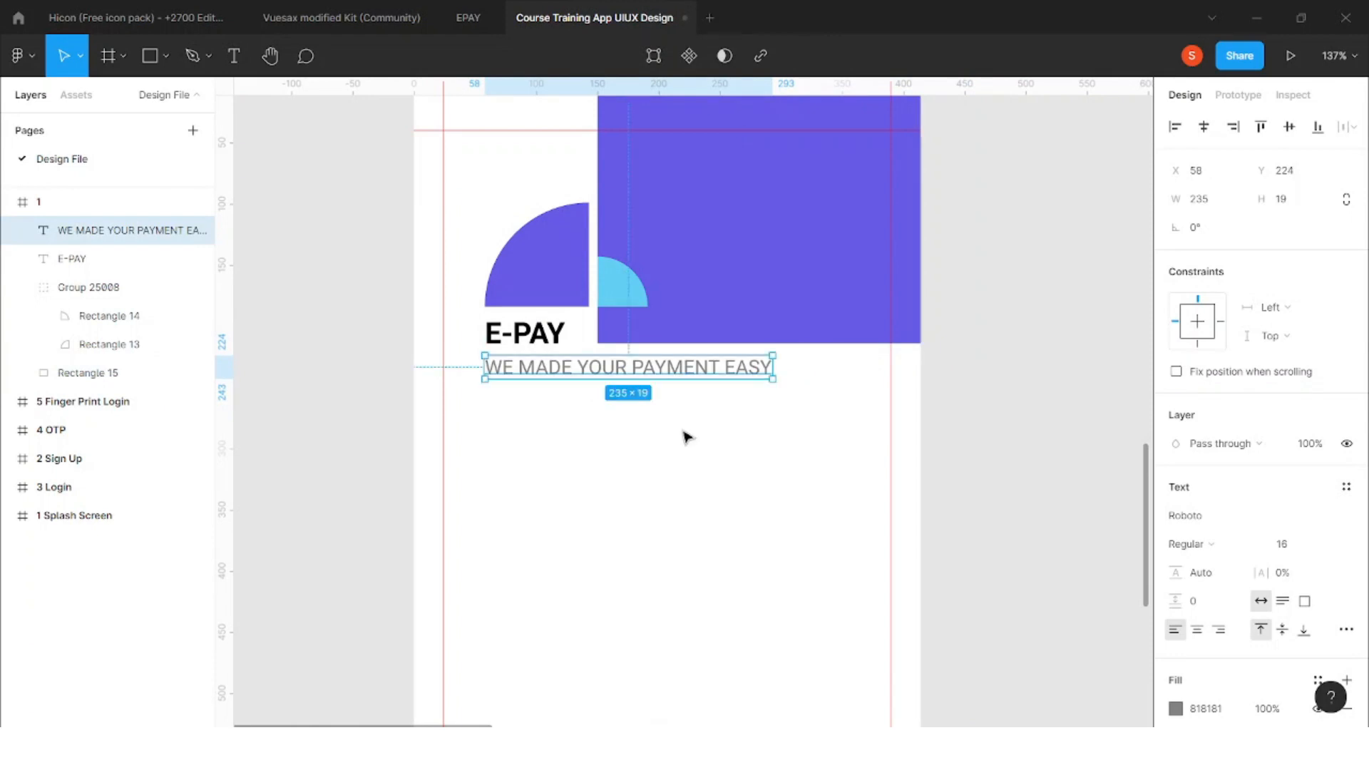
{"action": "left_click", "coordinate": [606, 421]}
{"action": "scroll", "coordinate": [603, 415], "scroll_direction": "down", "scroll_amount": 2}
{"action": "scroll", "coordinate": [628, 420], "scroll_direction": "down", "scroll_amount": 2}
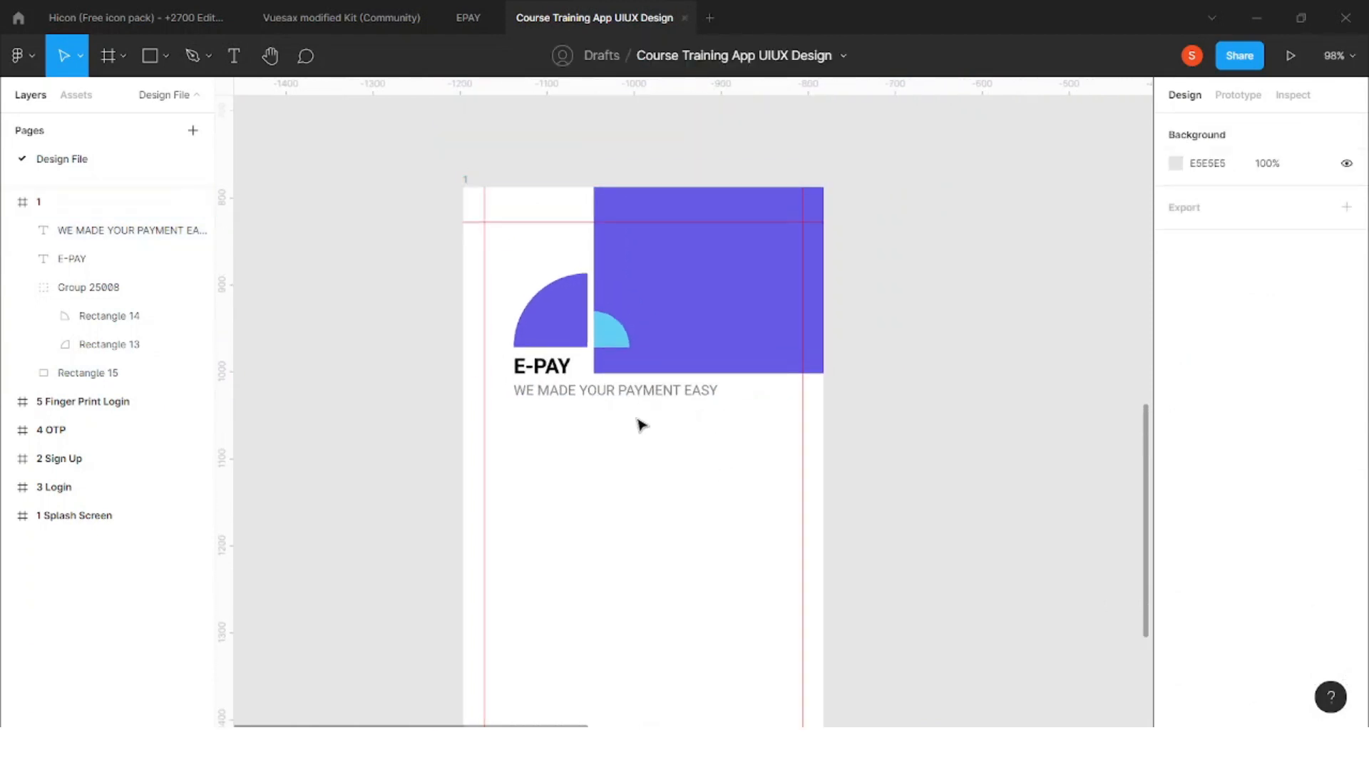
Compare the new splash frame's layout with the existing app screens above it
{"action": "left_click", "coordinate": [617, 394]}
{"action": "left_click", "coordinate": [613, 463]}
{"action": "scroll", "coordinate": [593, 435], "scroll_direction": "down", "scroll_amount": 2}
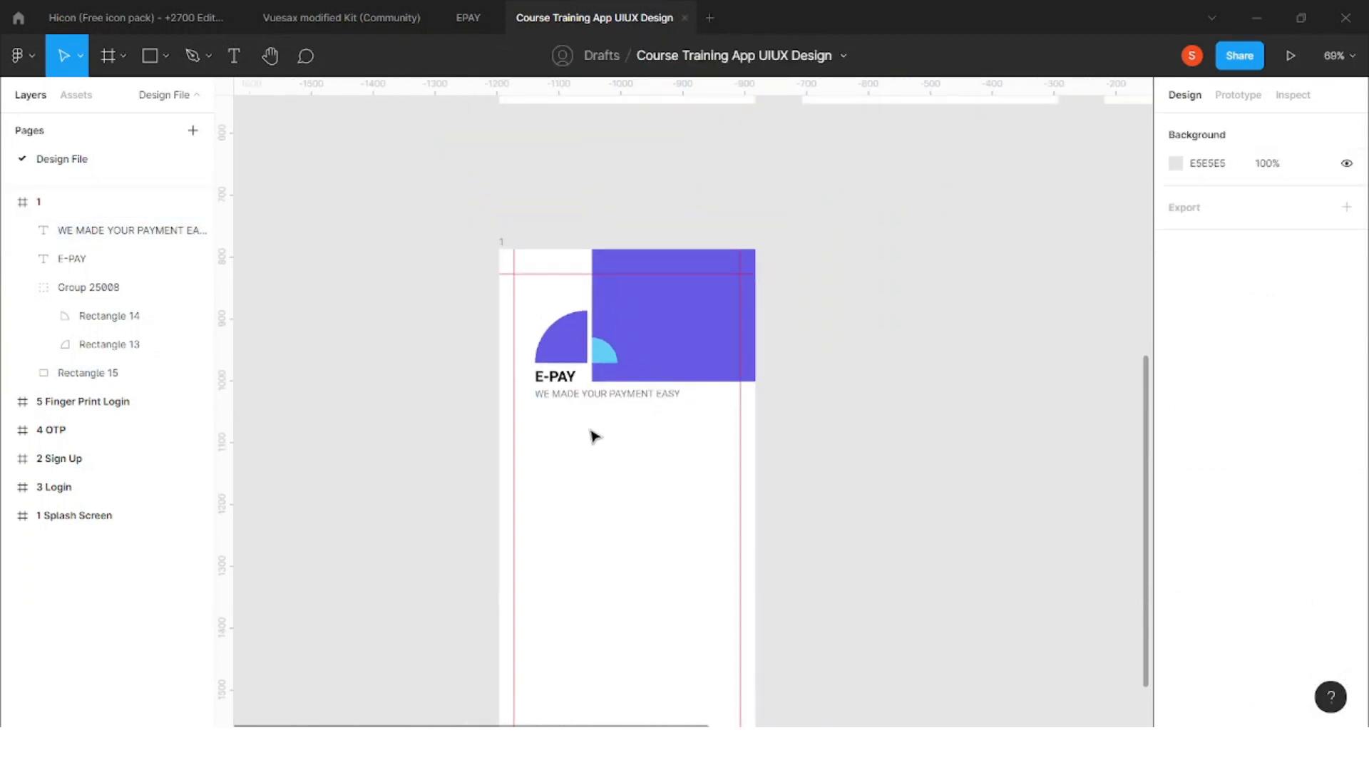
{"action": "scroll", "coordinate": [598, 439], "scroll_direction": "down", "scroll_amount": 1}
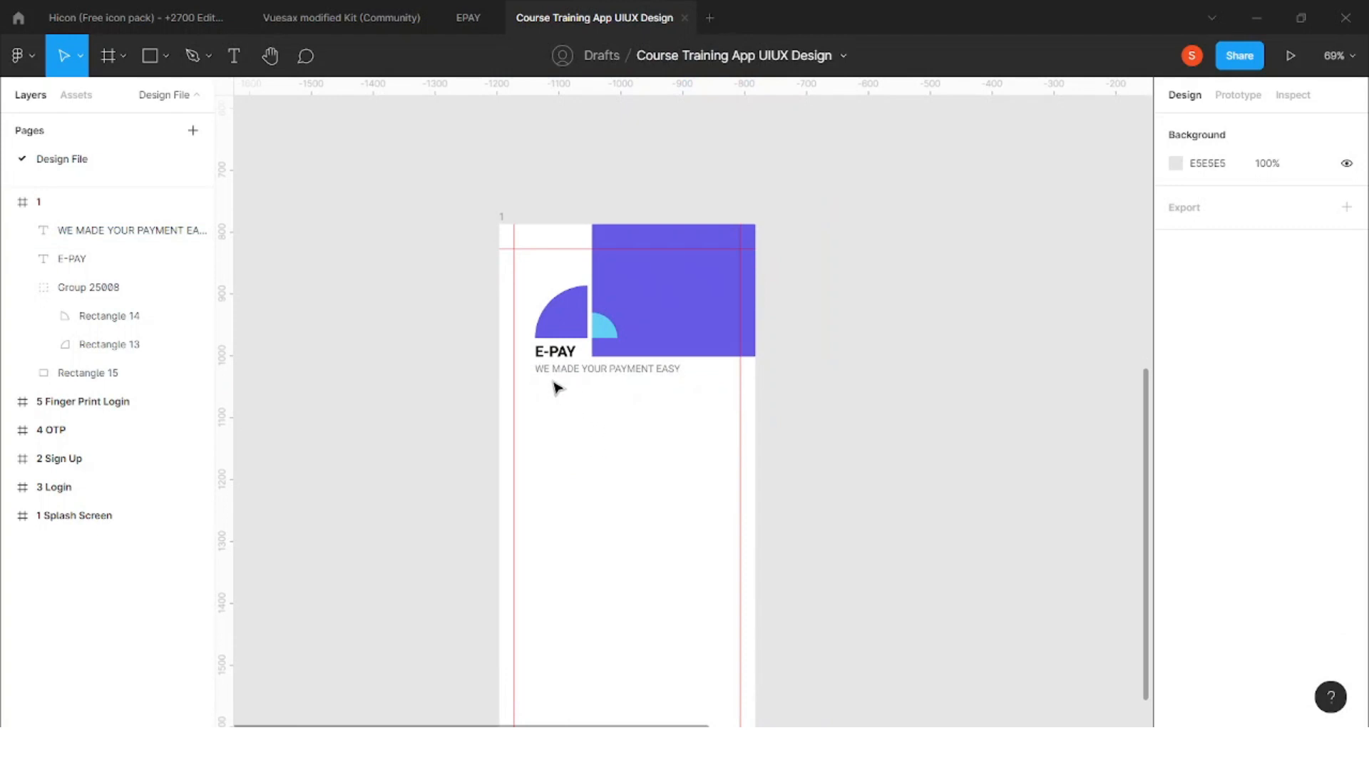
{"action": "scroll", "coordinate": [557, 387], "scroll_direction": "down", "scroll_amount": 4}
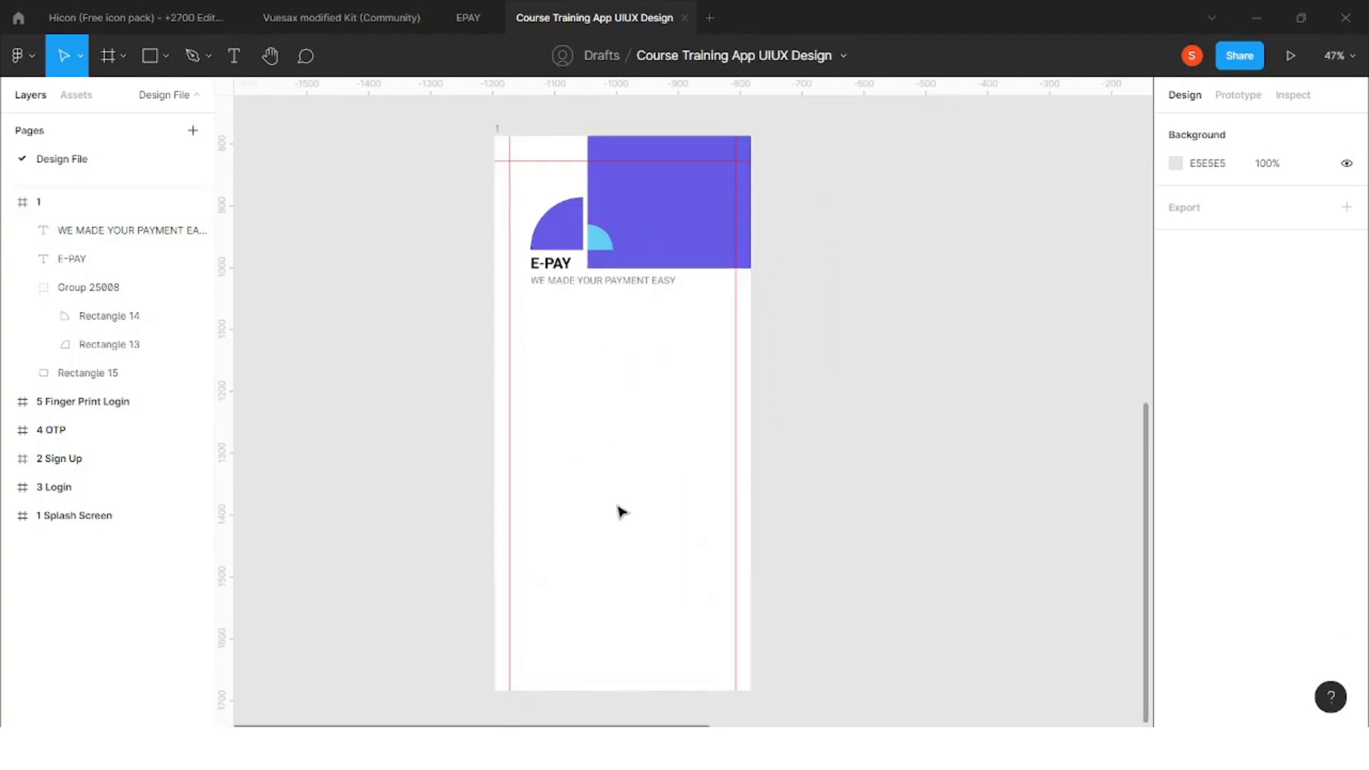
{"action": "scroll", "coordinate": [627, 492], "scroll_direction": "right", "scroll_amount": 1}
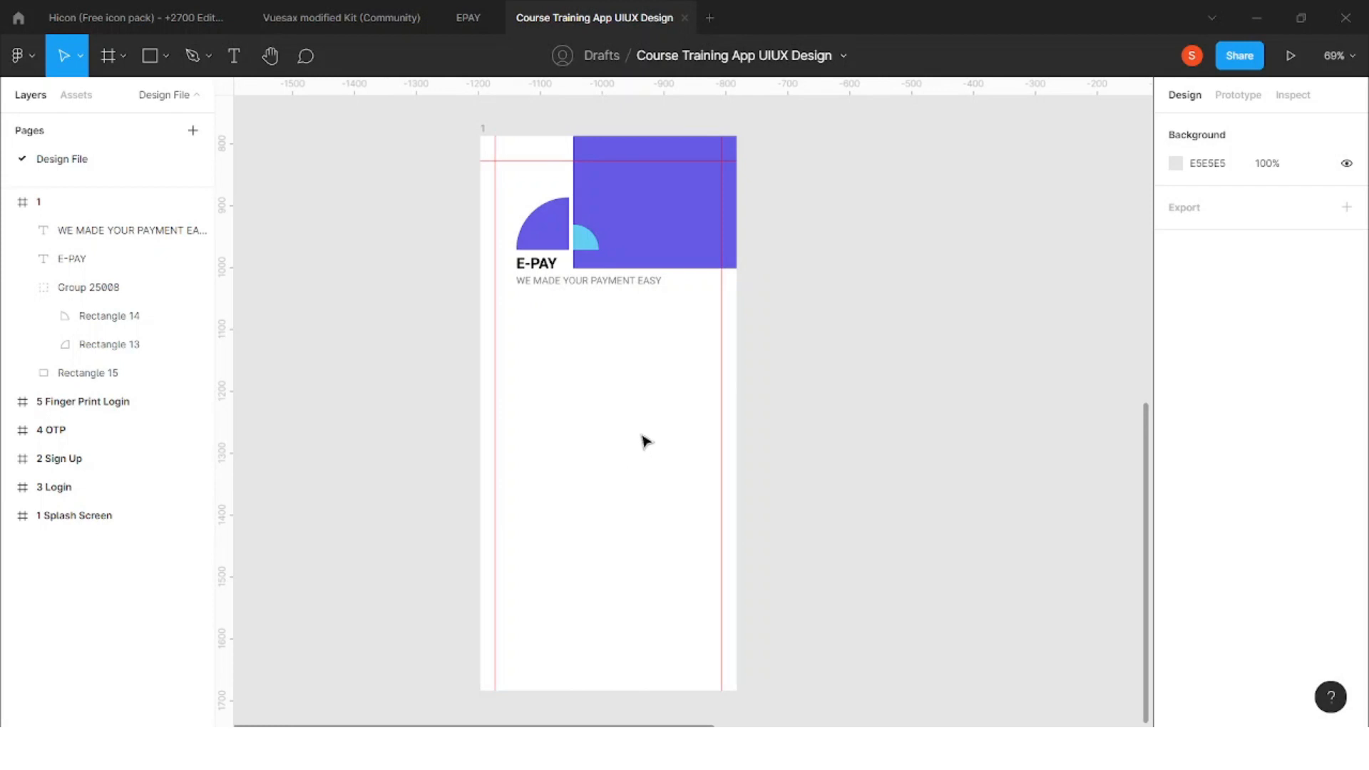
{"action": "scroll", "coordinate": [617, 360], "scroll_direction": "down", "scroll_amount": 5}
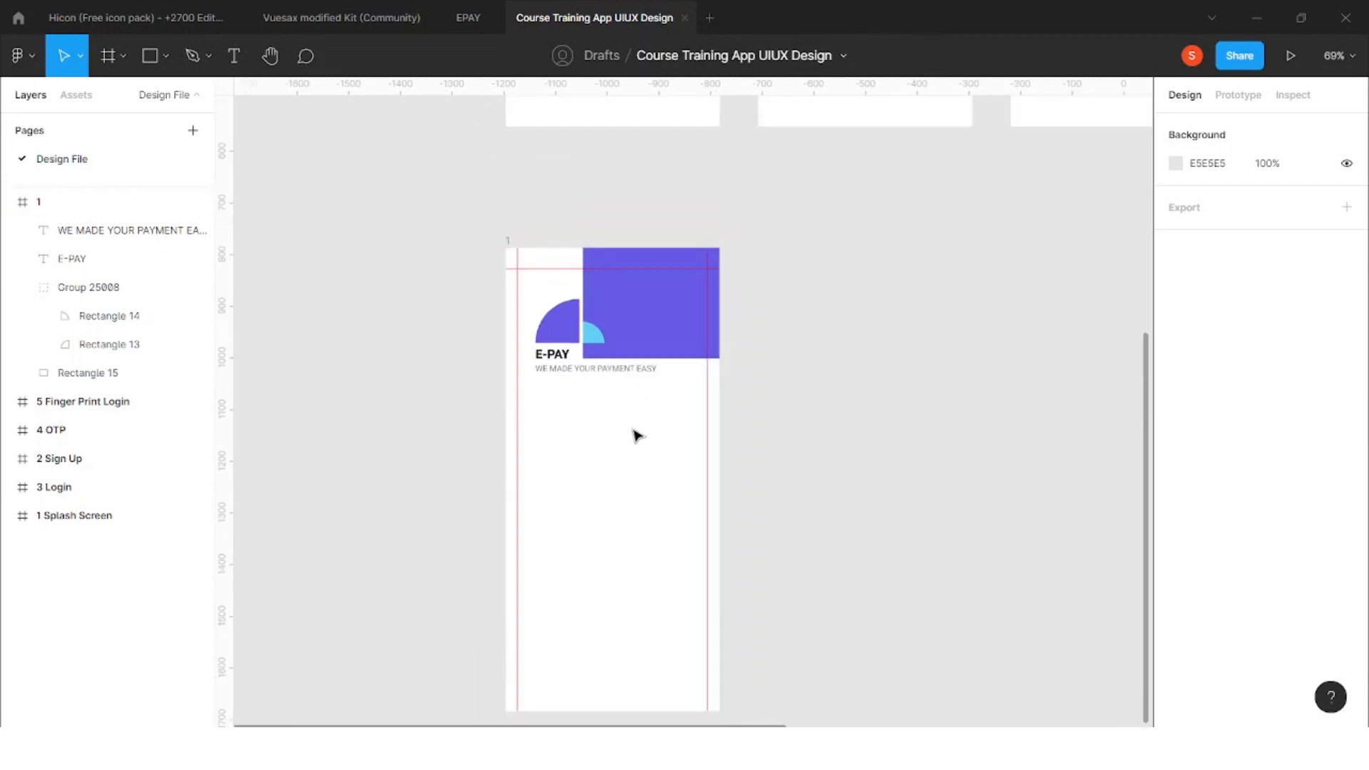
{"action": "scroll", "coordinate": [627, 406], "scroll_direction": "up", "scroll_amount": 5}
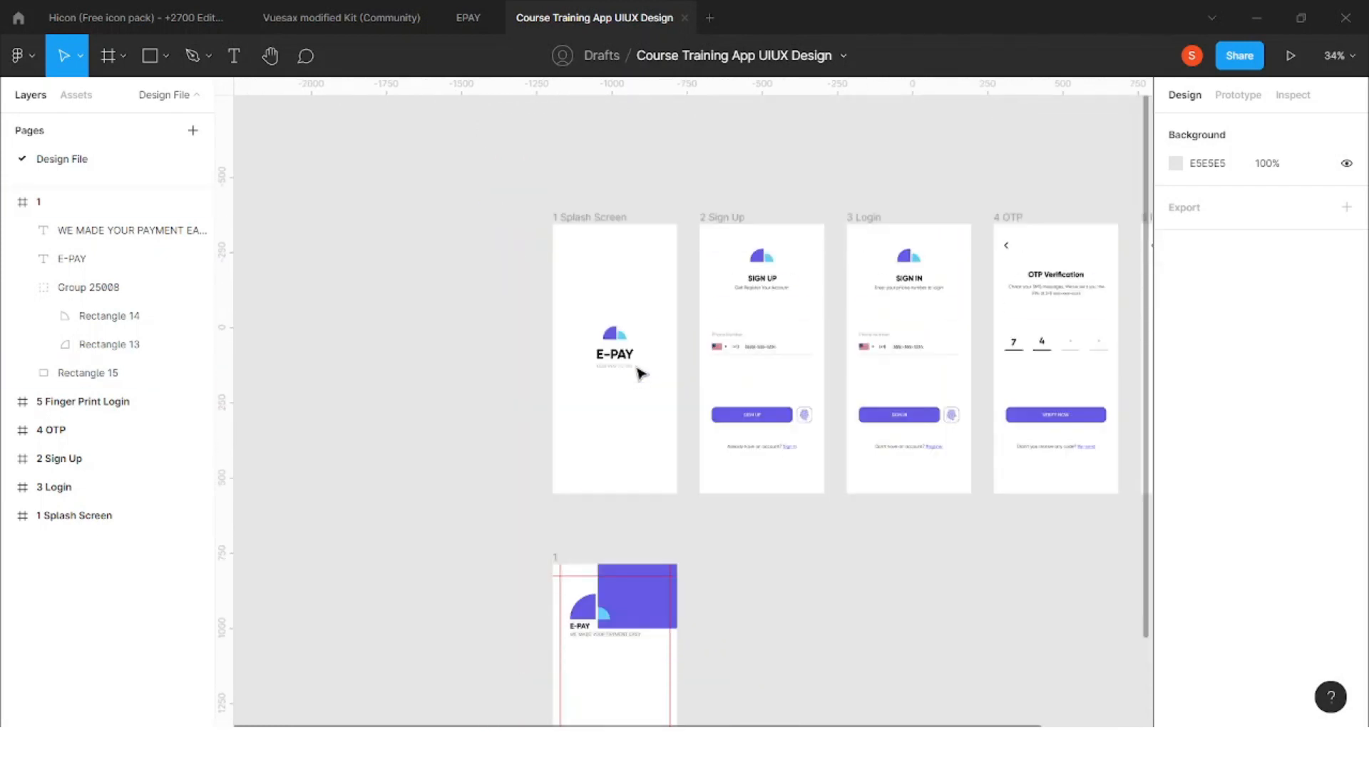
{"action": "scroll", "coordinate": [635, 365], "scroll_direction": "up", "scroll_amount": 4}
{"action": "scroll", "coordinate": [612, 335], "scroll_direction": "down", "scroll_amount": 4}
{"action": "scroll", "coordinate": [633, 371], "scroll_direction": "down", "scroll_amount": 3}
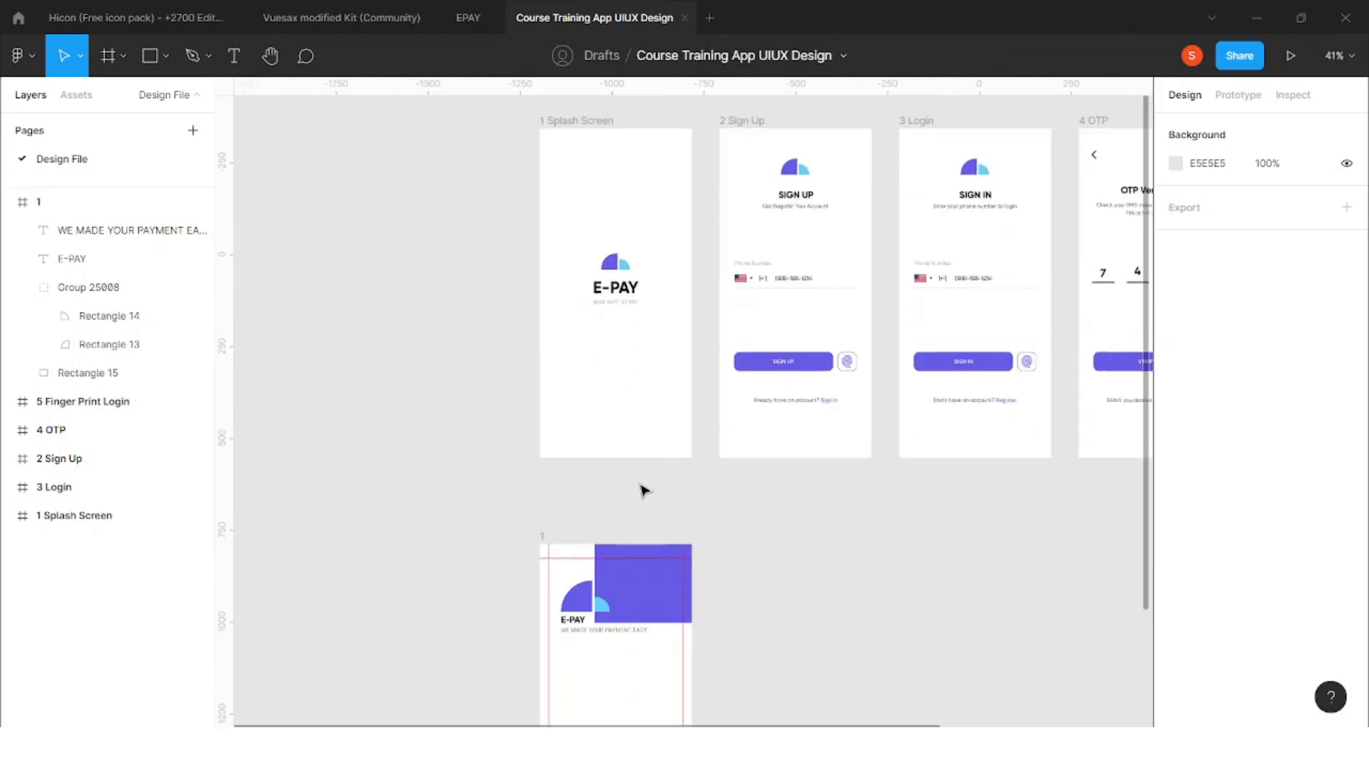
{"action": "scroll", "coordinate": [623, 645], "scroll_direction": "up", "scroll_amount": 4}
{"action": "scroll", "coordinate": [614, 370], "scroll_direction": "down", "scroll_amount": 2}
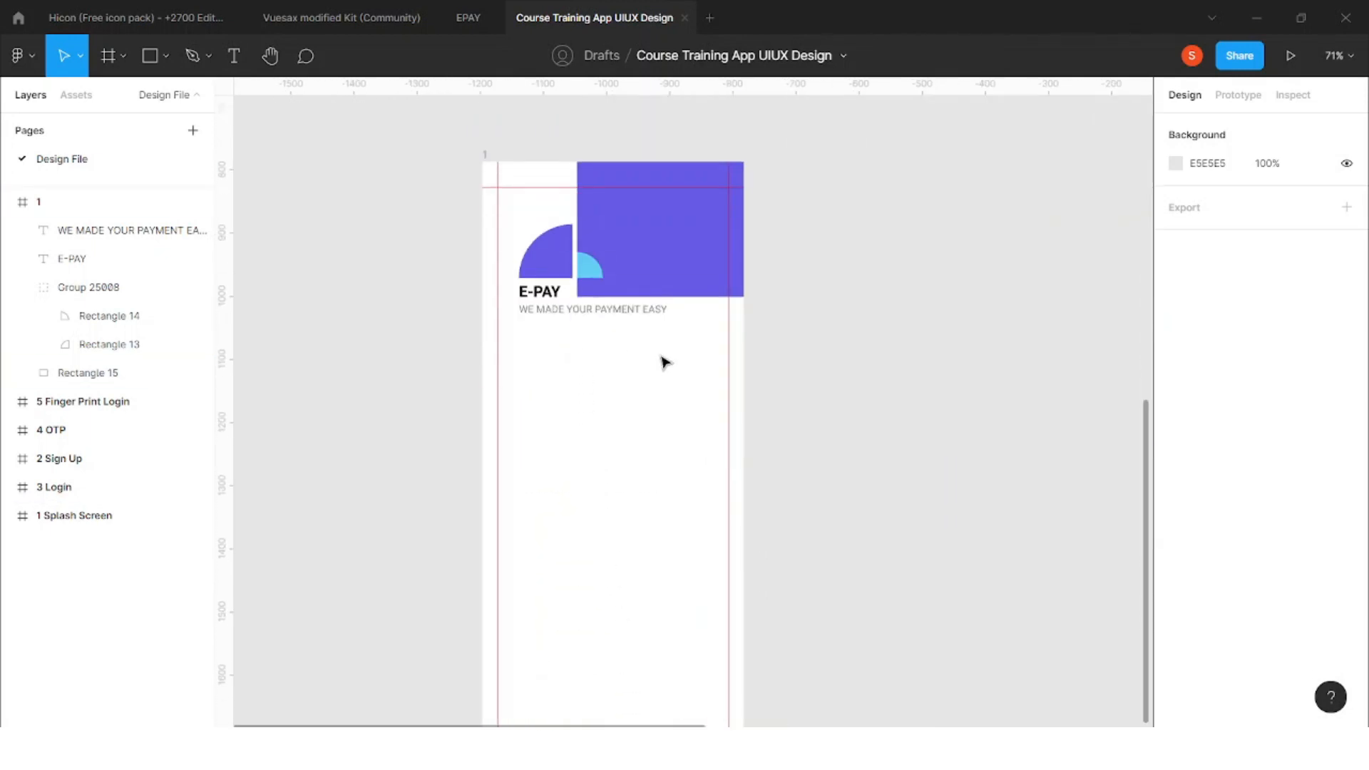
{"action": "scroll", "coordinate": [608, 376], "scroll_direction": "down", "scroll_amount": 2}
{"action": "scroll", "coordinate": [715, 345], "scroll_direction": "up", "scroll_amount": 2}
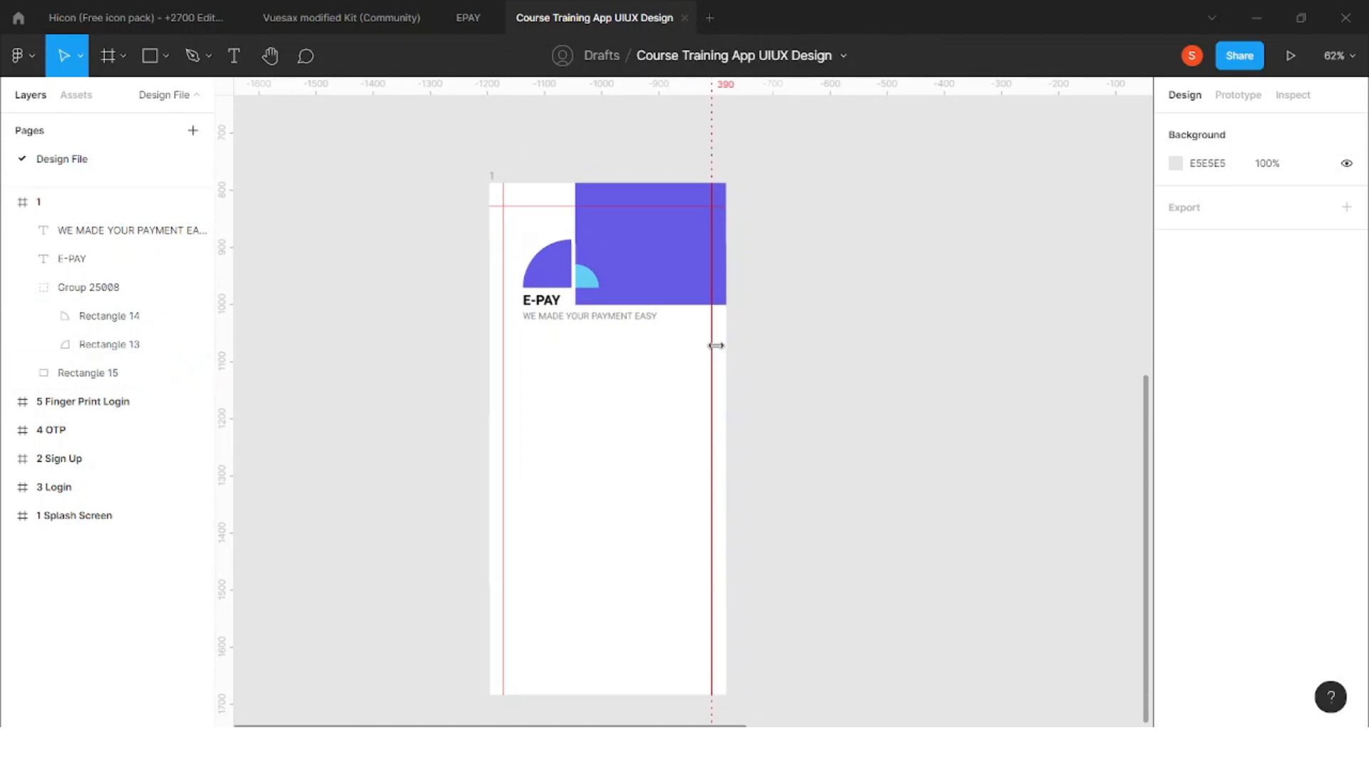
Resize the purple rectangle to 414 by 895 at X 0, Y 1 so it covers the whole splash frame
{"action": "left_click", "coordinate": [665, 287]}
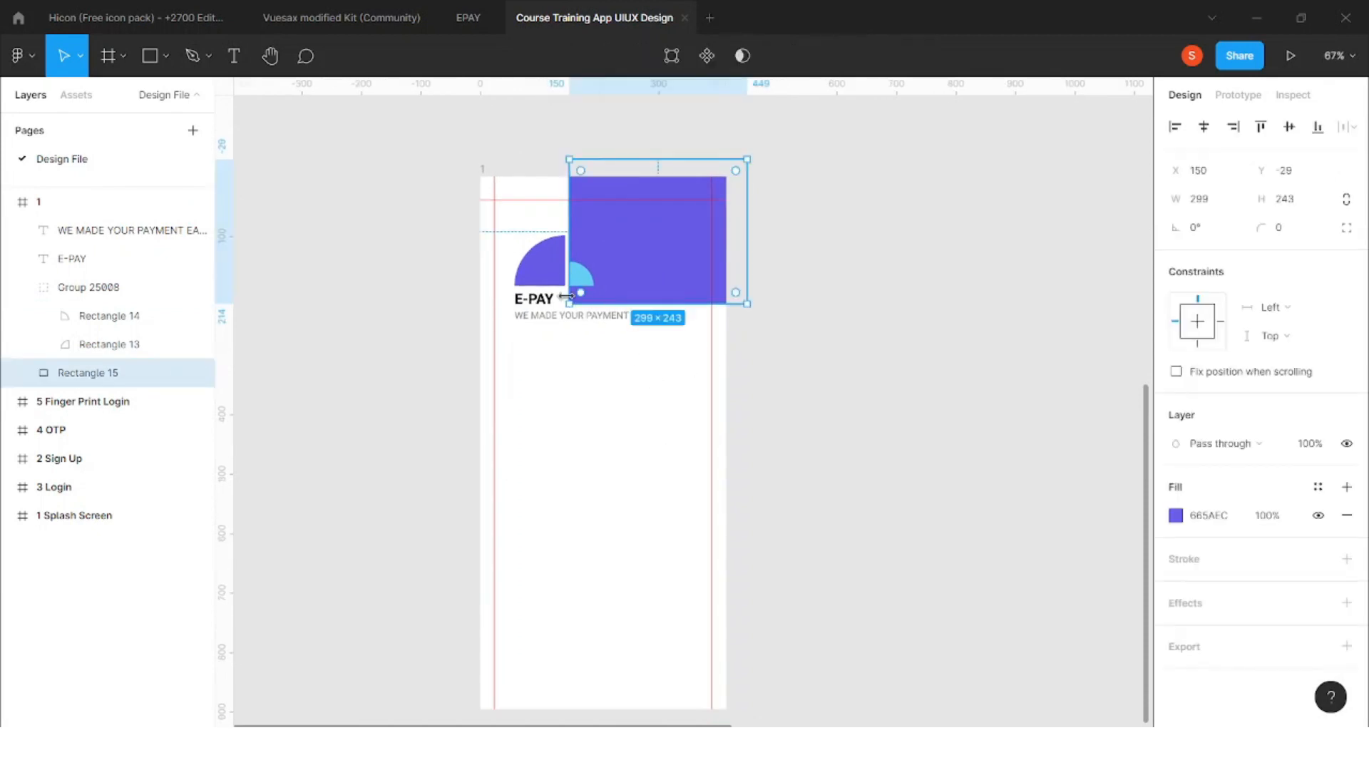
{"action": "left_click_drag", "start_coordinate": [631, 285], "coordinate": [540, 299]}
{"action": "left_click_drag", "start_coordinate": [658, 319], "coordinate": [724, 402]}
{"action": "left_click_drag", "start_coordinate": [688, 305], "coordinate": [690, 281]}
{"action": "left_click_drag", "start_coordinate": [620, 399], "coordinate": [617, 709]}
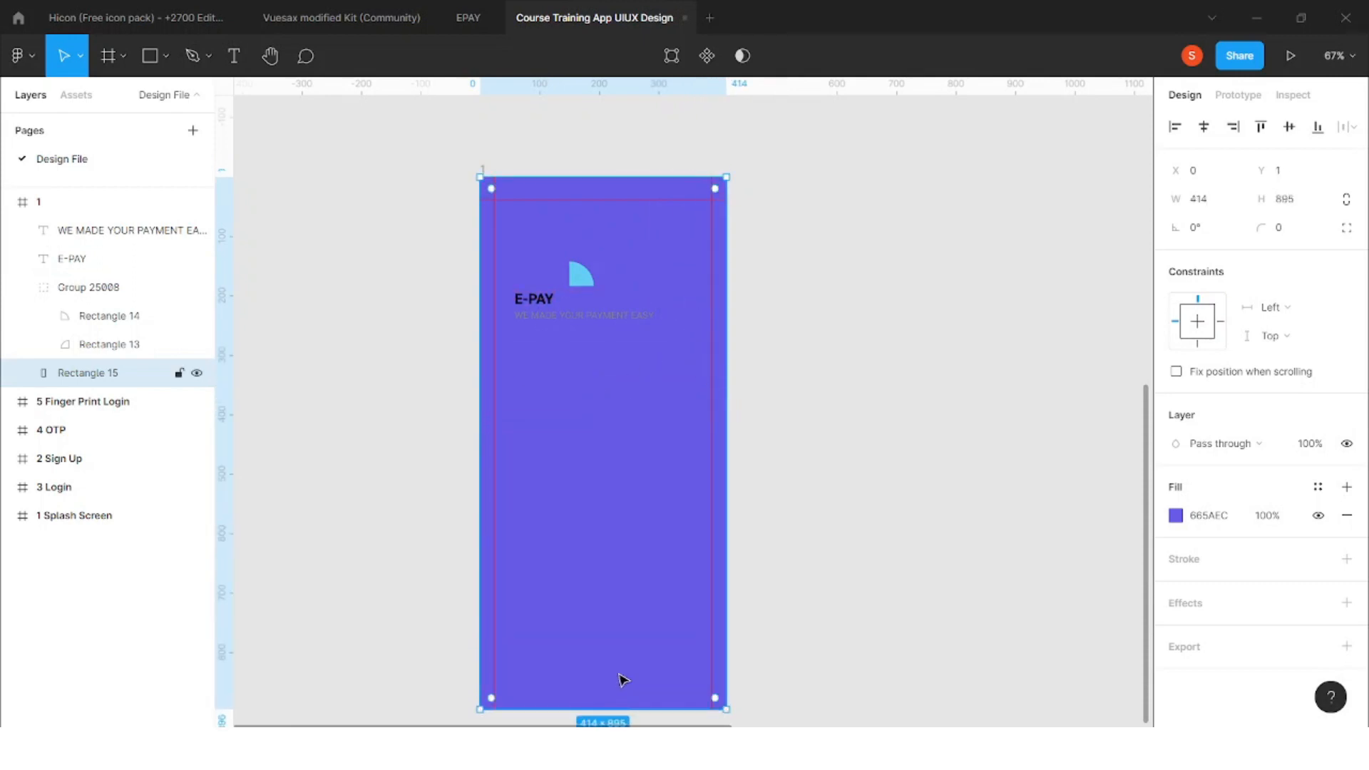
{"action": "key", "text": "Escape"}
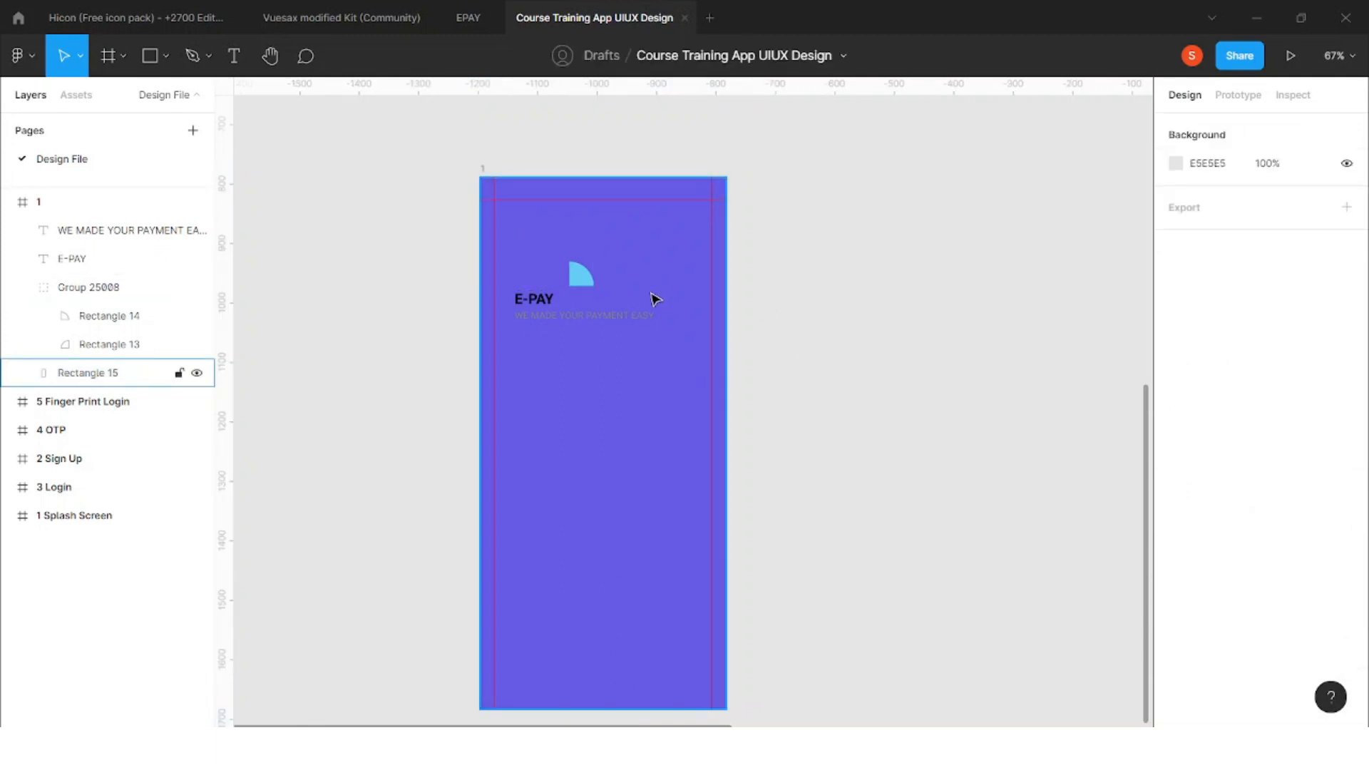
Change the large quarter-circle of the logo from purple to a white fill
{"action": "left_click", "coordinate": [583, 287]}
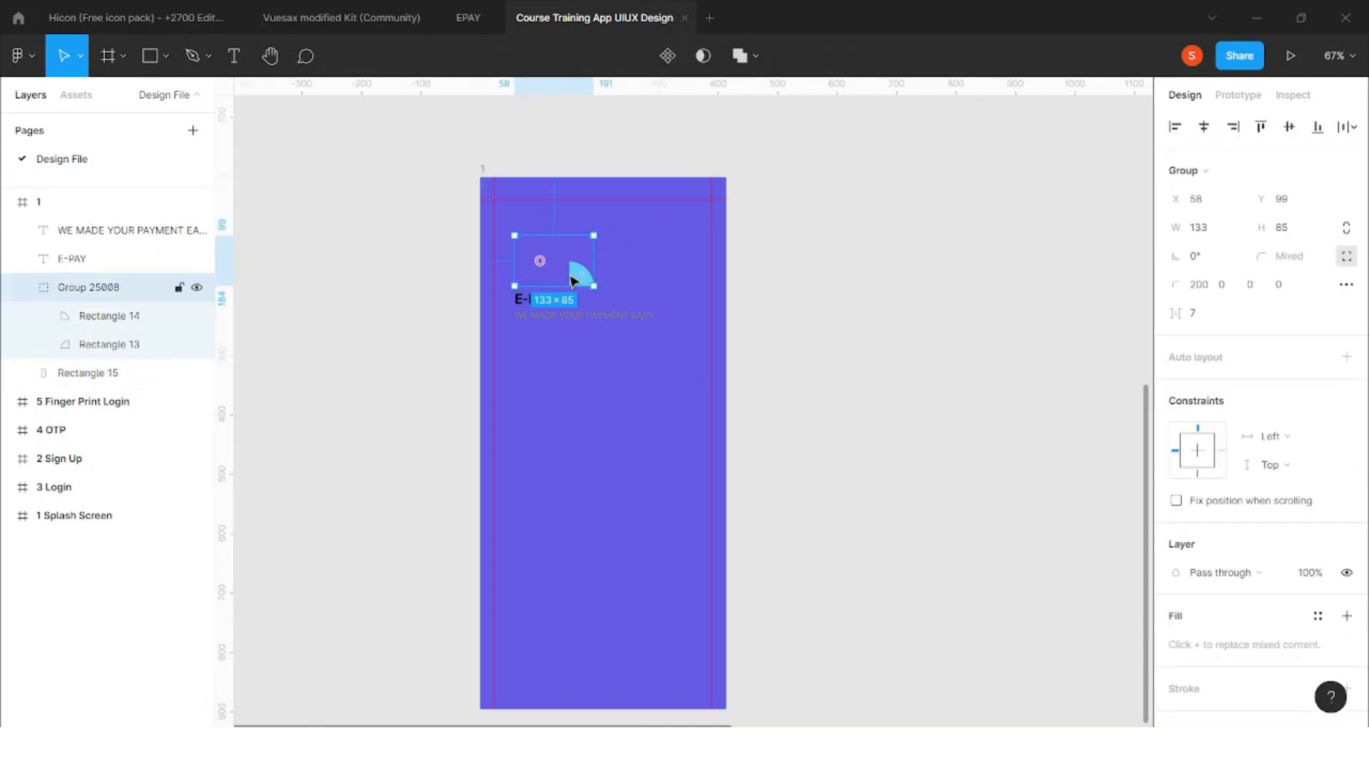
{"action": "double_click", "coordinate": [553, 280]}
{"action": "left_click", "coordinate": [1176, 514]}
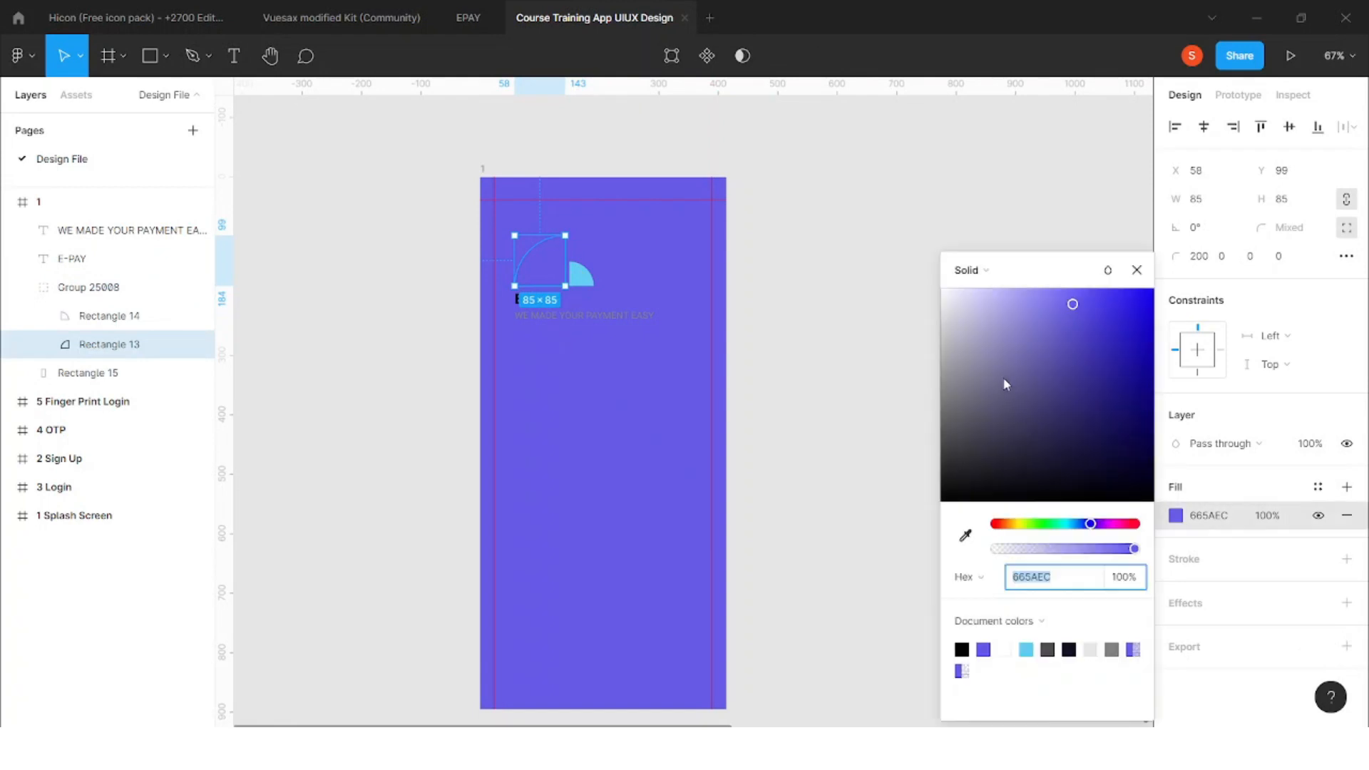
{"action": "left_click_drag", "start_coordinate": [1007, 383], "coordinate": [865, 226]}
{"action": "left_click", "coordinate": [865, 227]}
Recolor the E-PAY title and the tagline to white FFFFFF
{"action": "left_click", "coordinate": [534, 298]}
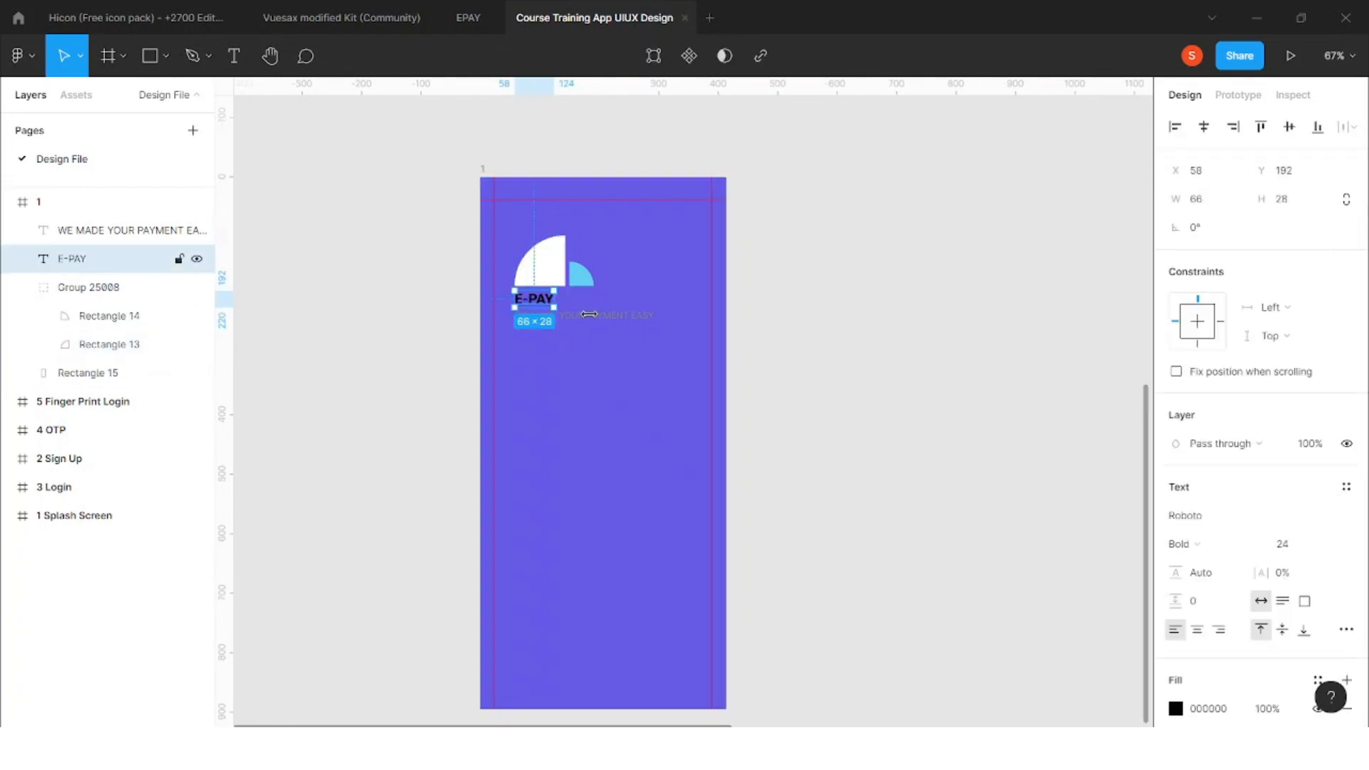
{"action": "left_click", "coordinate": [570, 315], "text": "shift"}
{"action": "scroll", "coordinate": [1190, 617], "scroll_direction": "down", "scroll_amount": 4}
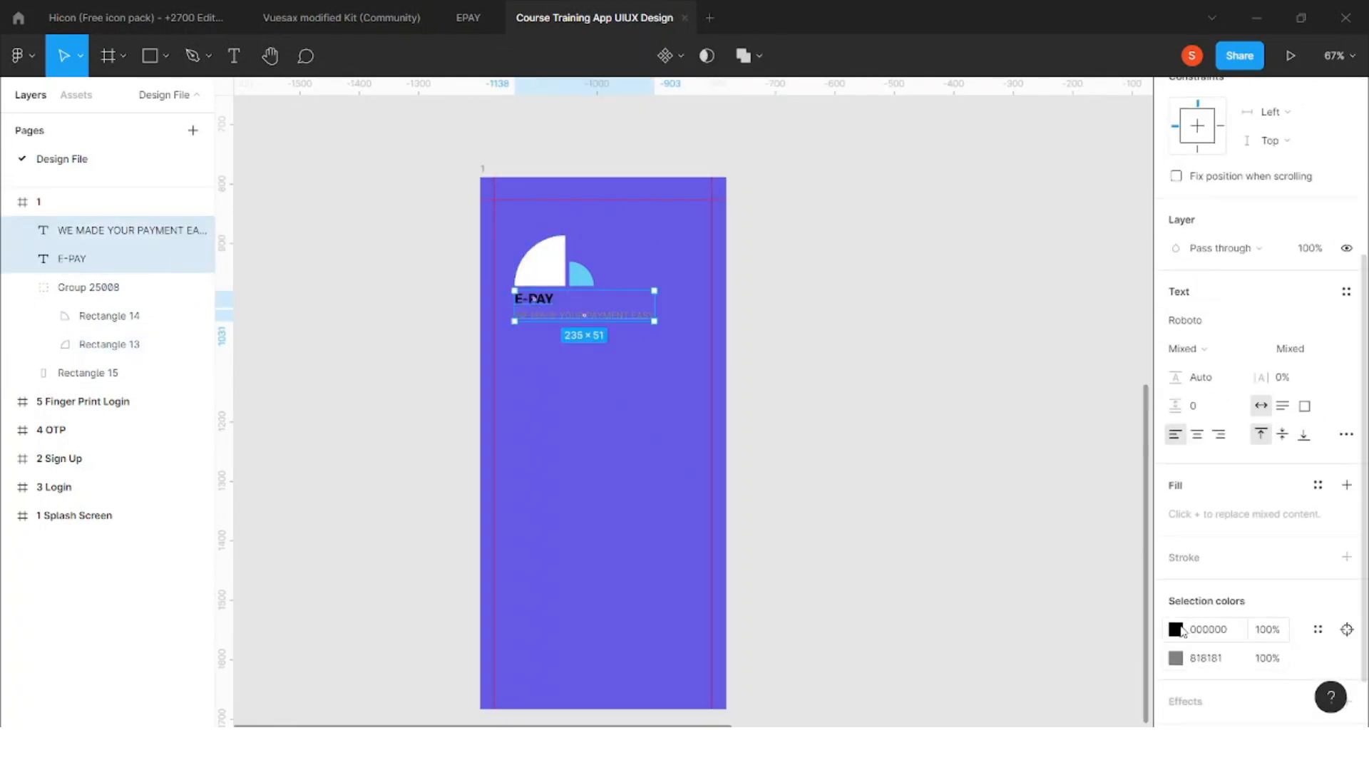
{"action": "left_click", "coordinate": [1176, 629]}
{"action": "left_click_drag", "start_coordinate": [1013, 371], "coordinate": [785, 205]}
{"action": "left_click", "coordinate": [1176, 657]}
{"action": "left_click_drag", "start_coordinate": [1013, 371], "coordinate": [785, 158]}
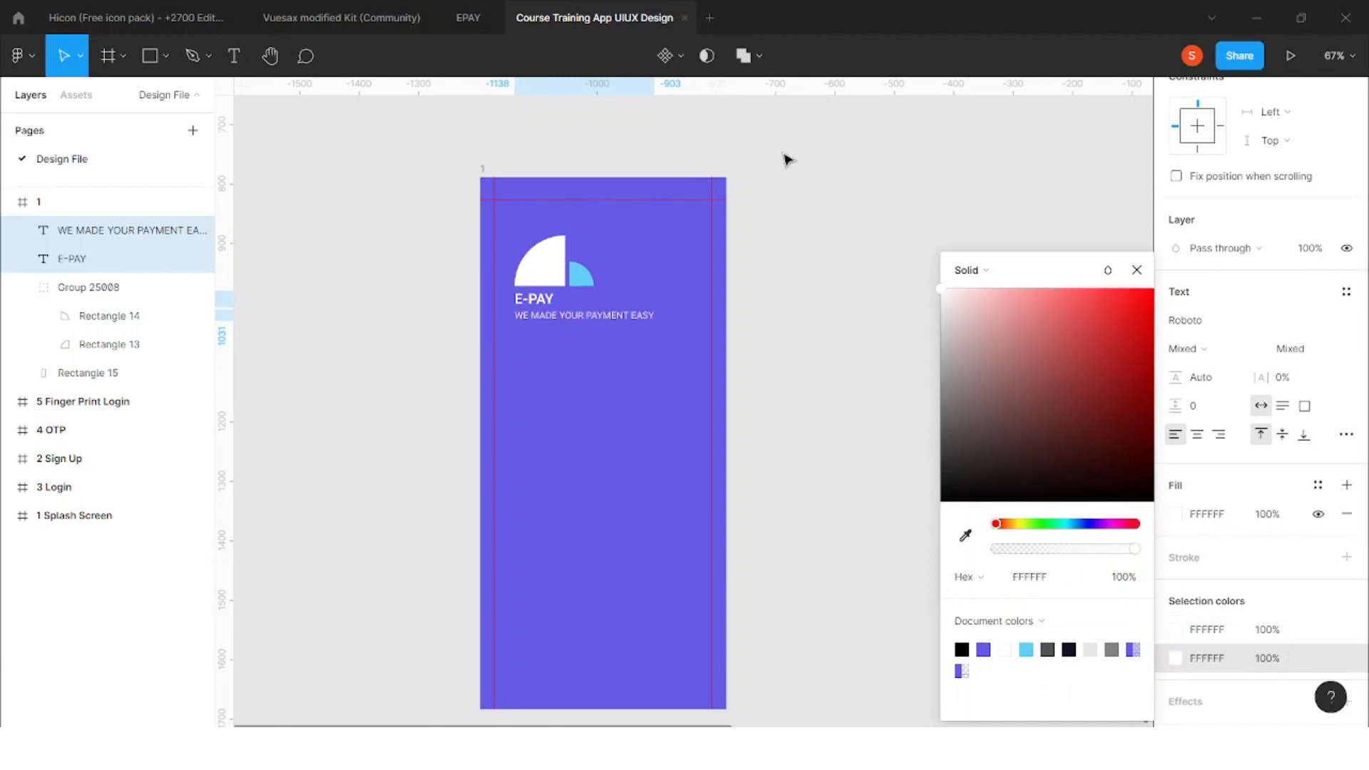
{"action": "left_click", "coordinate": [785, 159]}
Move the title and tagline together to the middle of the frame and align their horizontal centers
{"action": "scroll", "coordinate": [548, 295], "scroll_direction": "up", "scroll_amount": 3}
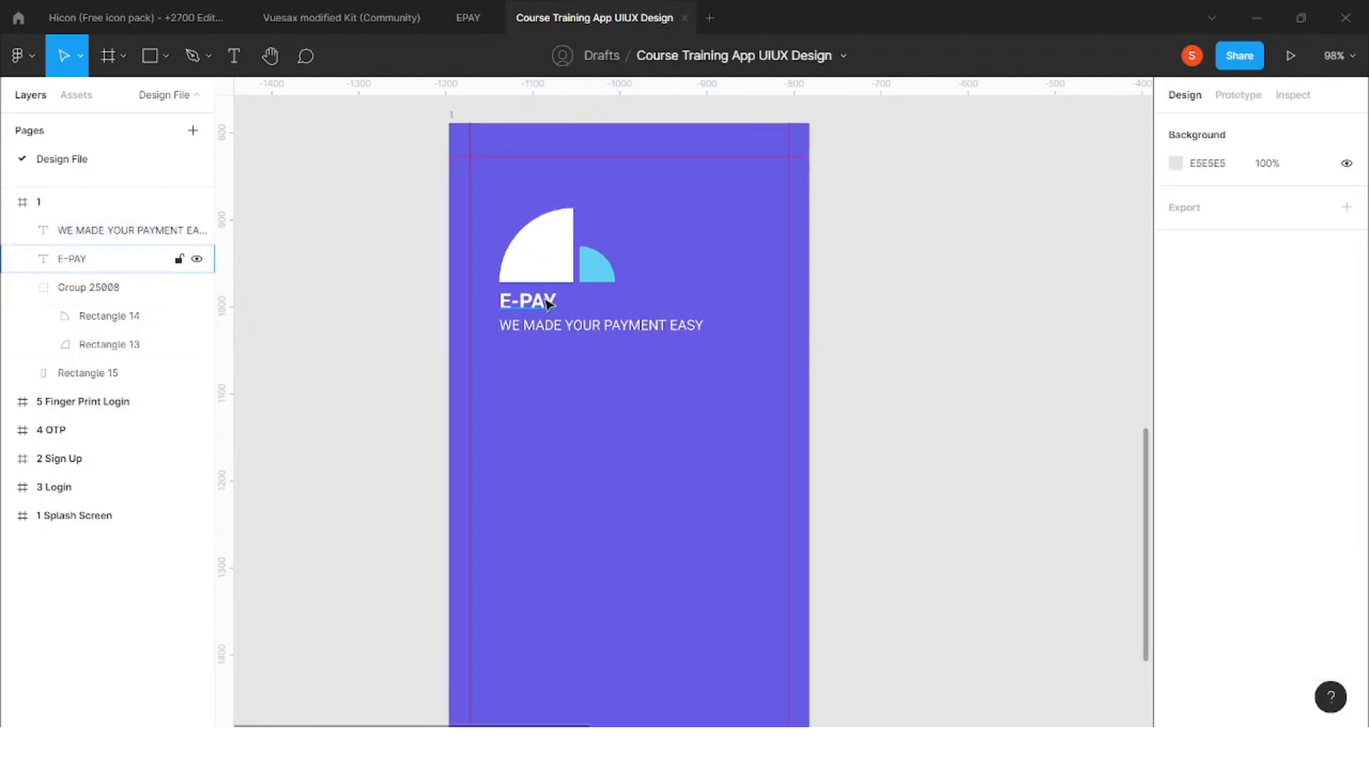
{"action": "left_click", "coordinate": [548, 303]}
{"action": "left_click", "coordinate": [627, 327], "text": "shift"}
{"action": "left_click_drag", "start_coordinate": [627, 327], "coordinate": [659, 558]}
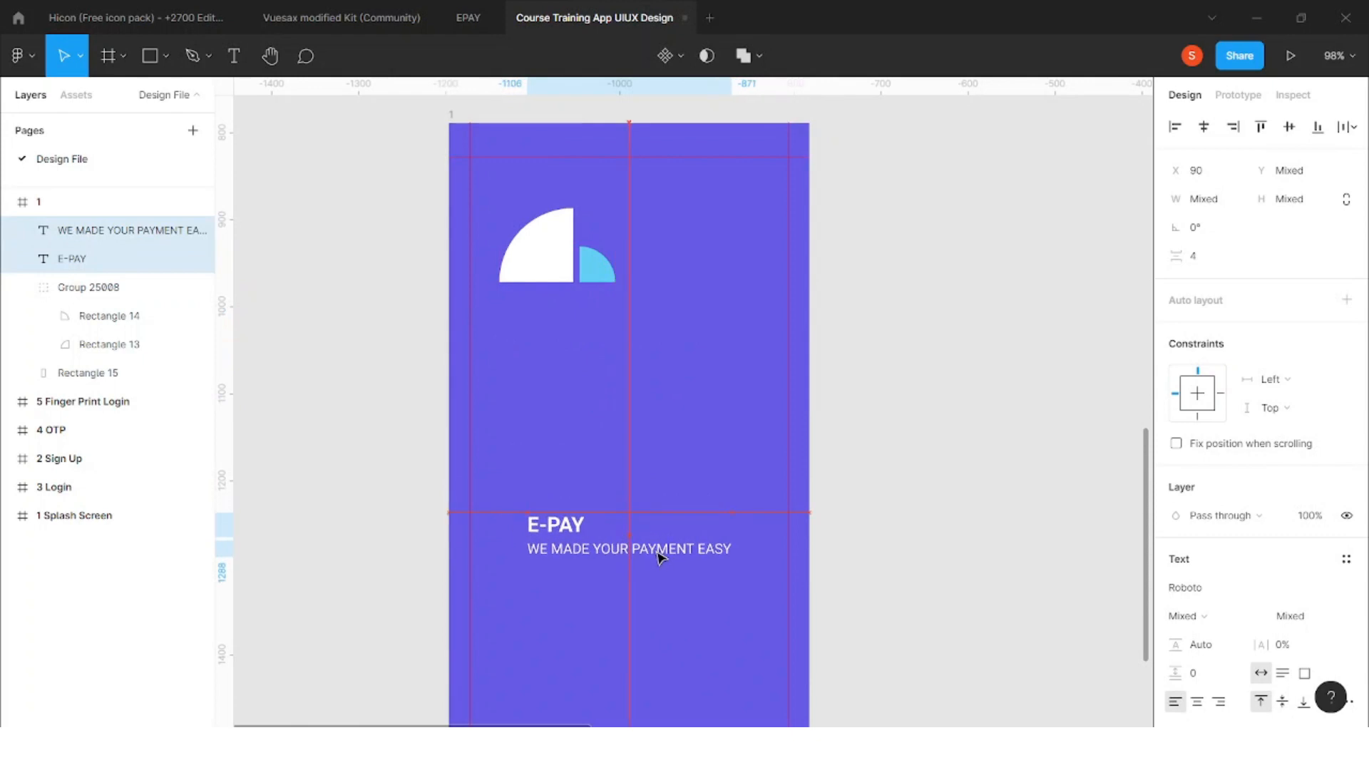
{"action": "left_click", "coordinate": [1204, 126]}
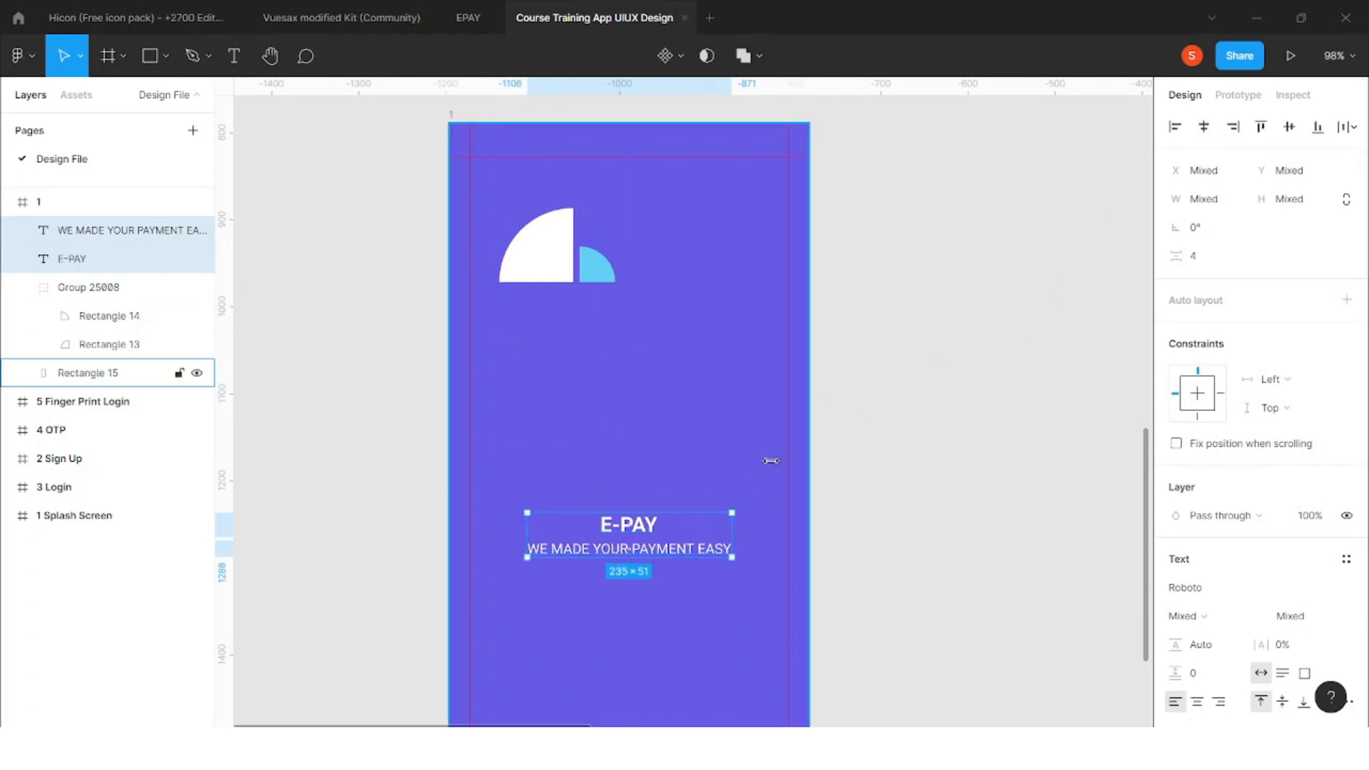
Move the logo group to X 140, Y 335, centered above the E-PAY title
{"action": "left_click_drag", "start_coordinate": [556, 268], "coordinate": [631, 445]}
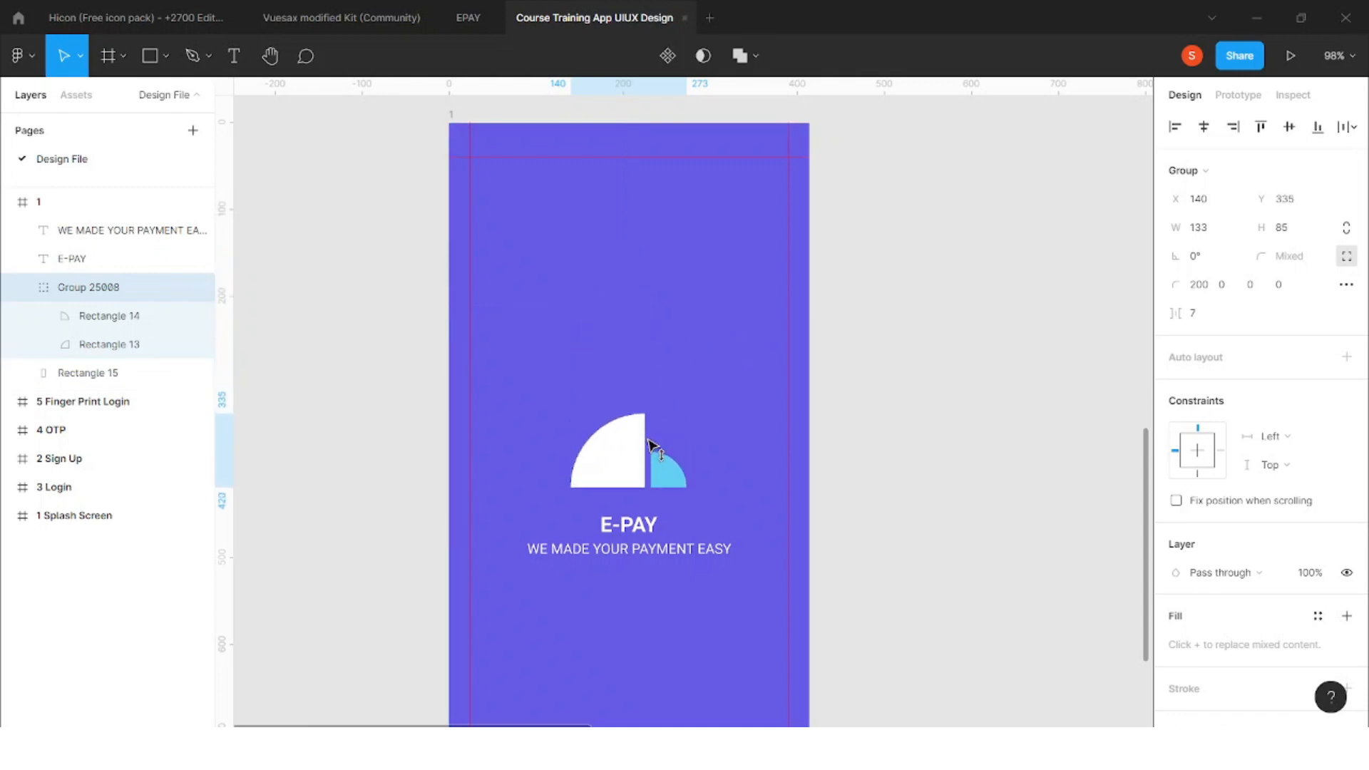
{"action": "scroll", "coordinate": [830, 449], "scroll_direction": "down", "scroll_amount": 3}
{"action": "left_click", "coordinate": [831, 449]}
{"action": "scroll", "coordinate": [725, 473], "scroll_direction": "up", "scroll_amount": 2}
{"action": "scroll", "coordinate": [739, 452], "scroll_direction": "down", "scroll_amount": 4}
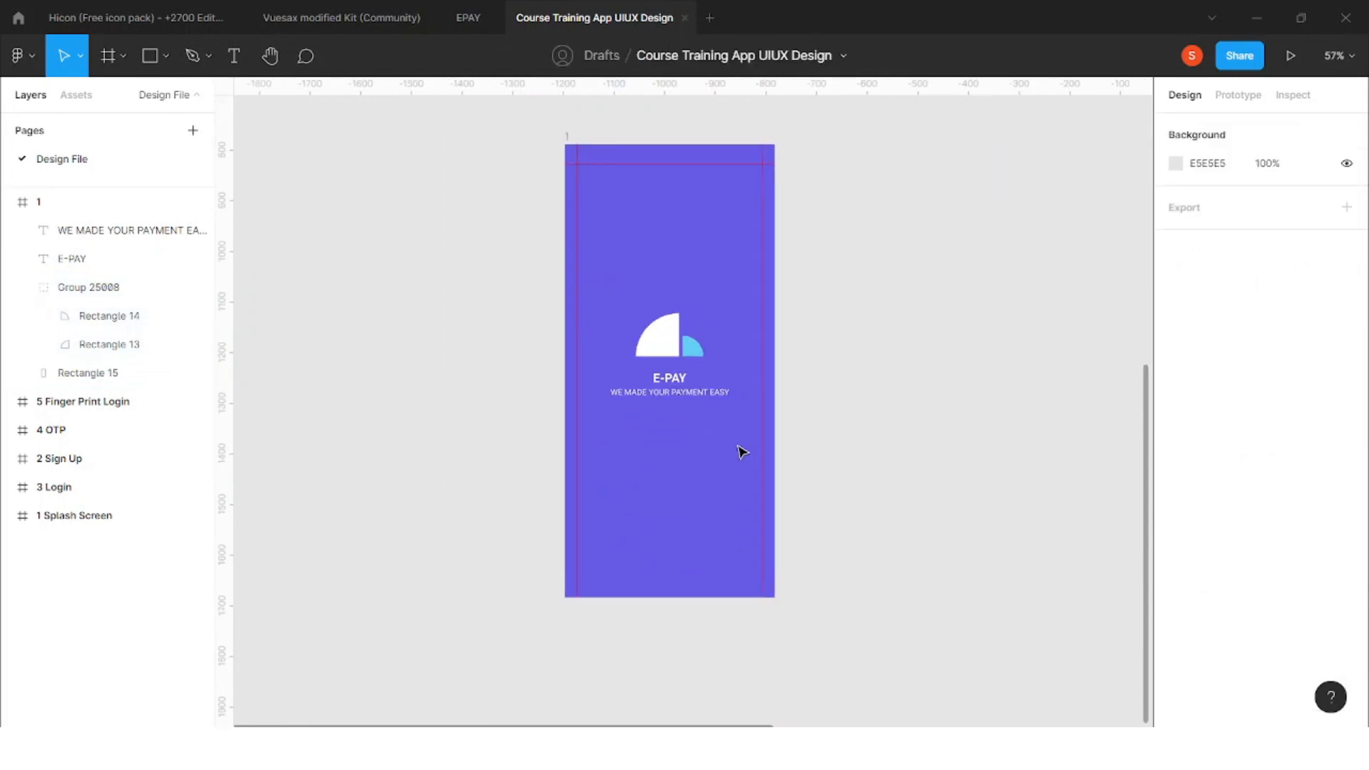
Tighten the text below the logo by moving the E-PAY title to Y 436 and the tagline to Y 472
{"action": "scroll", "coordinate": [674, 421], "scroll_direction": "up", "scroll_amount": 3}
{"action": "left_click_drag", "start_coordinate": [561, 354], "coordinate": [561, 344]}
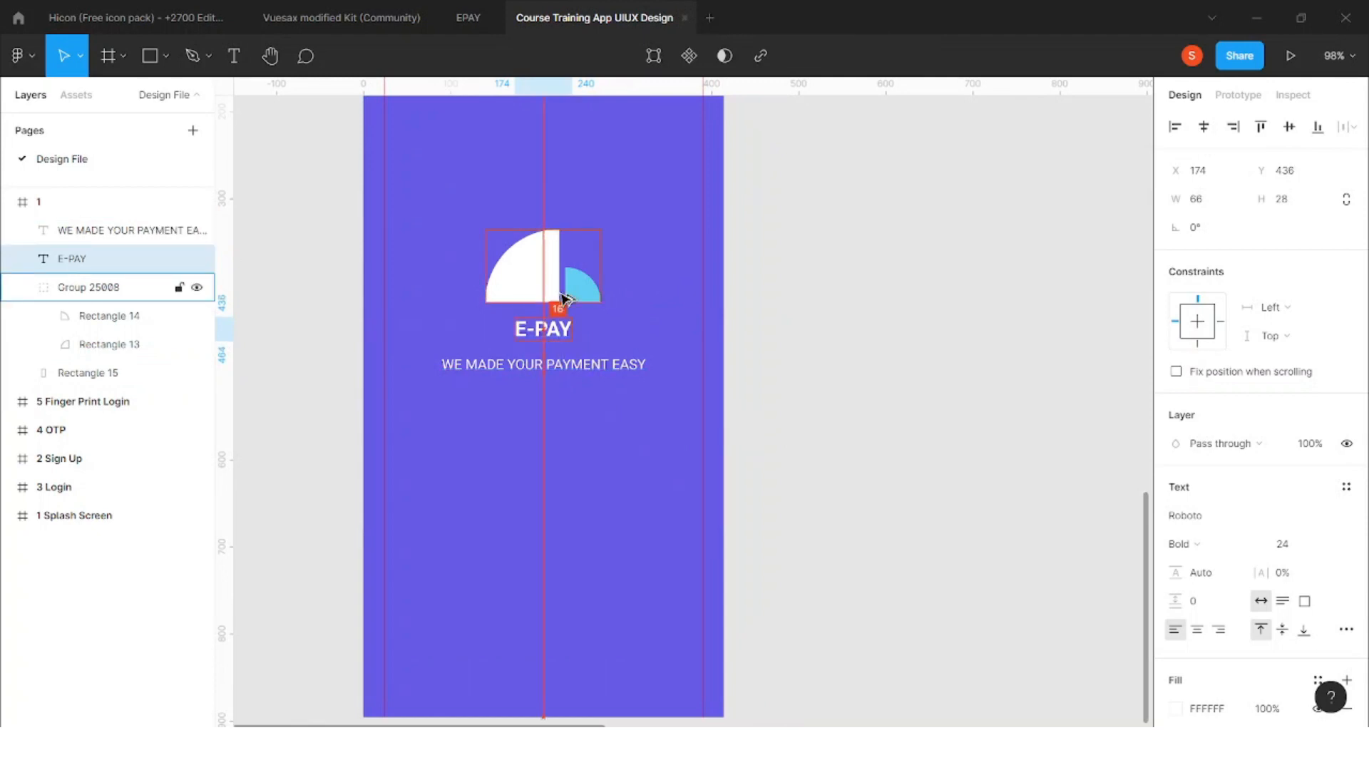
{"action": "scroll", "coordinate": [578, 361], "scroll_direction": "up", "scroll_amount": 3}
{"action": "left_click", "coordinate": [573, 365]}
{"action": "key", "text": "shift+Up"}
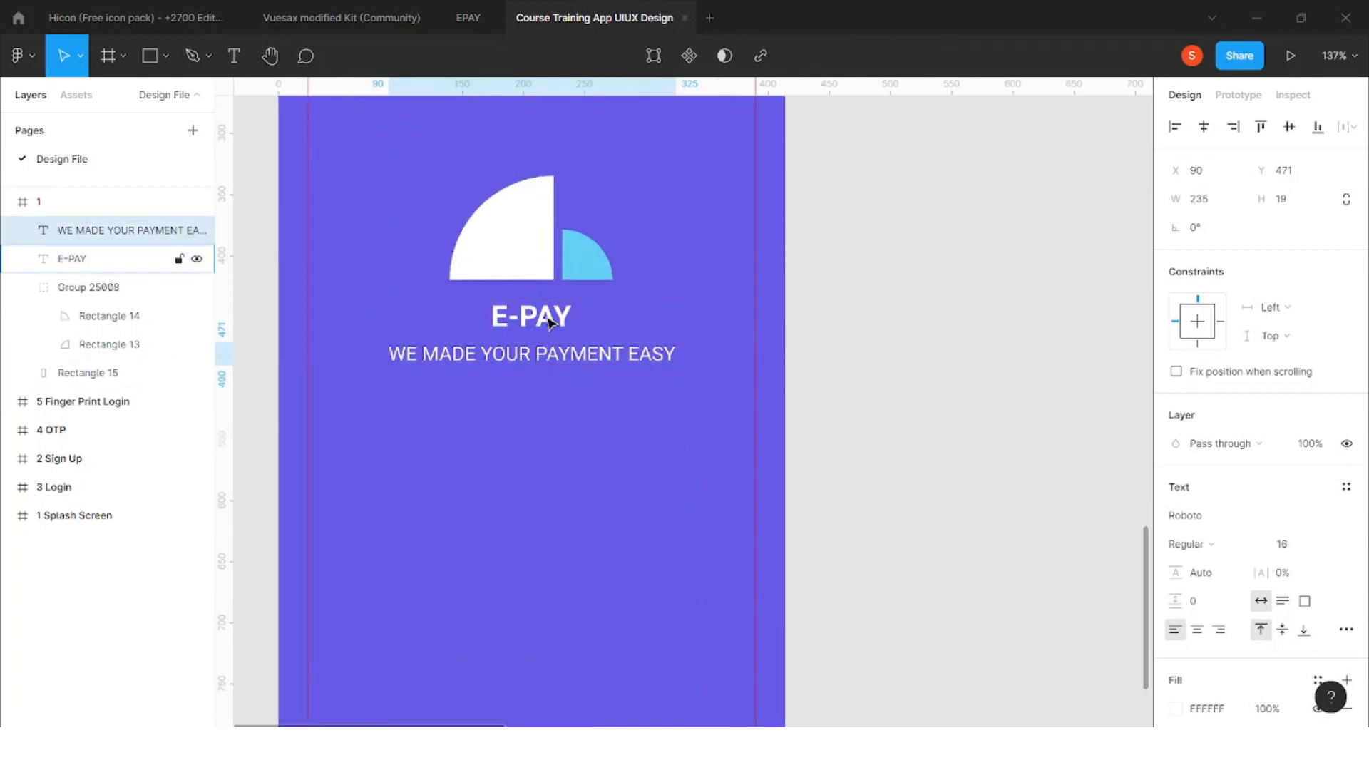
{"action": "scroll", "coordinate": [1012, 308], "scroll_direction": "down", "scroll_amount": 3}
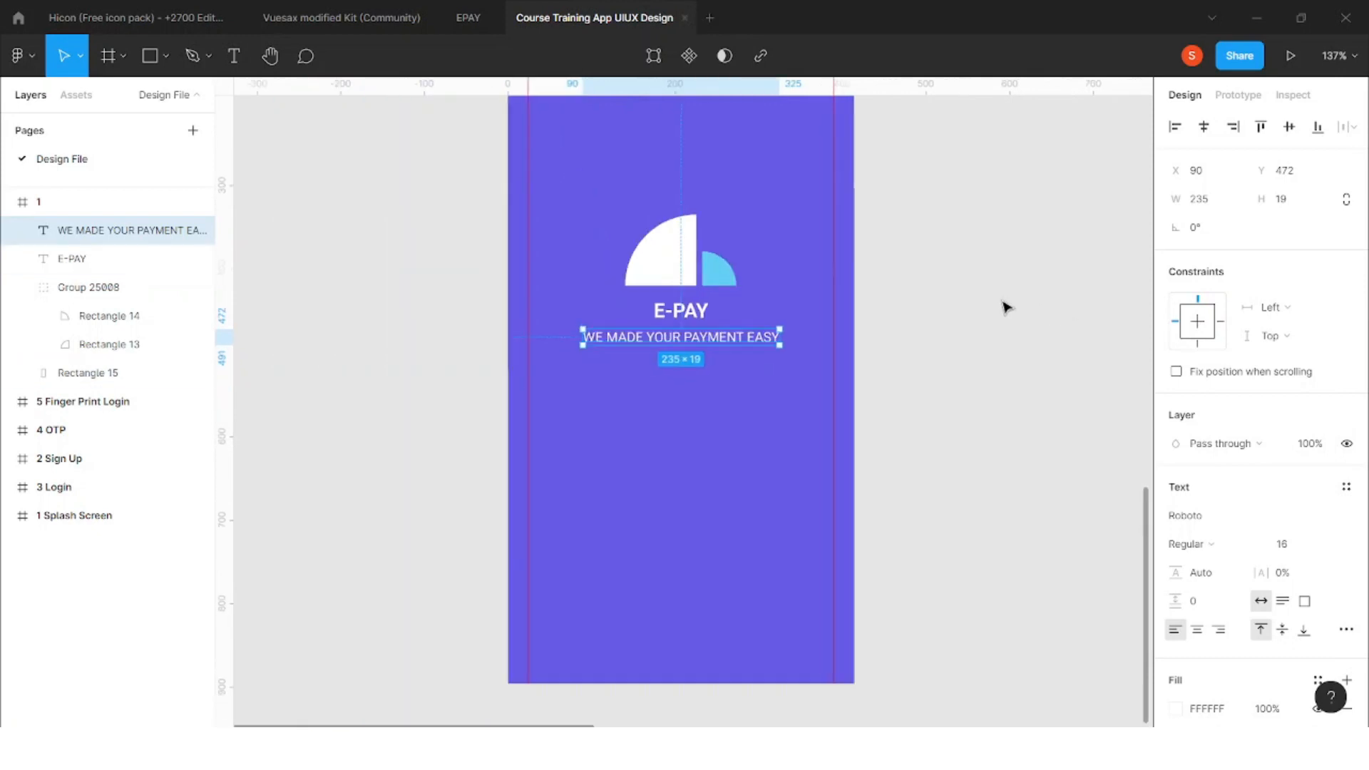
{"action": "left_click", "coordinate": [1002, 306]}
{"action": "scroll", "coordinate": [993, 376], "scroll_direction": "down", "scroll_amount": 4}
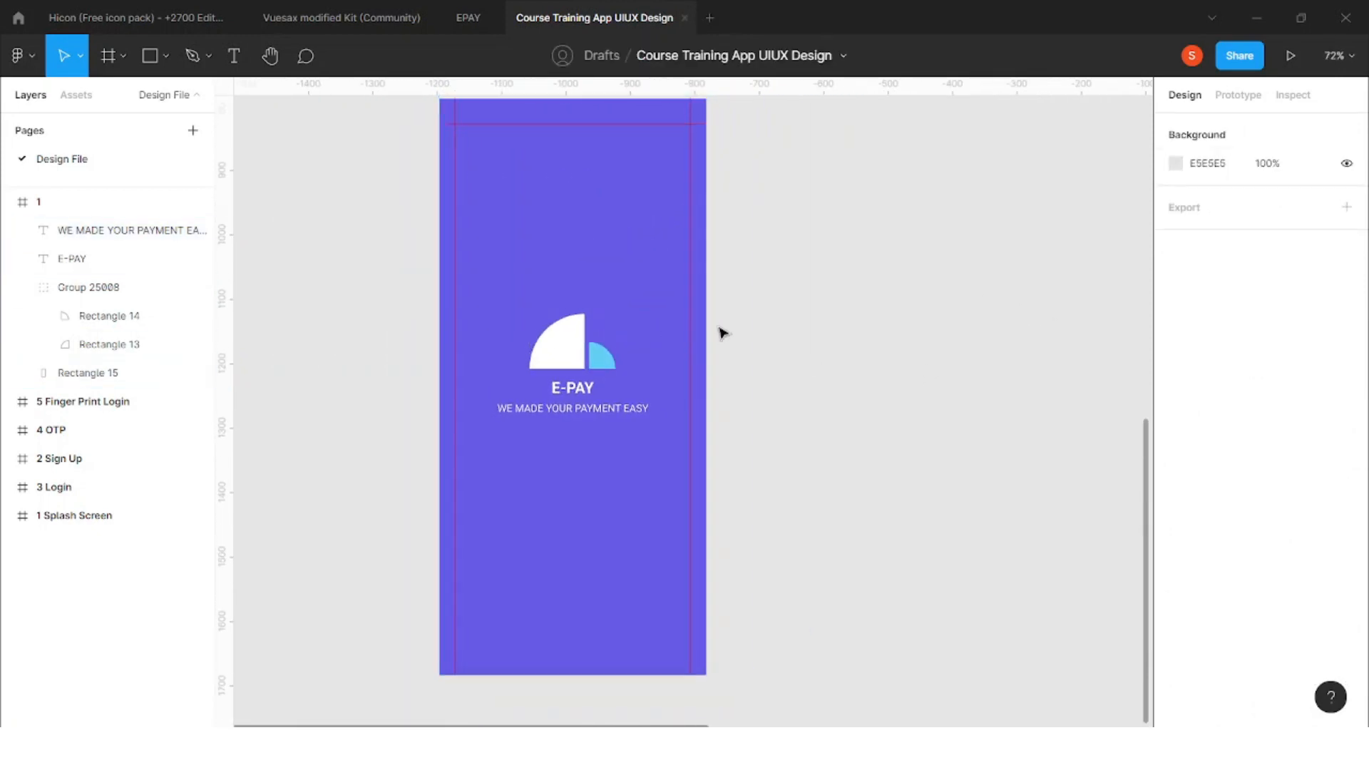
Duplicate the splash frame to its right at X -709, Y 788 and name the copy 2
{"action": "scroll", "coordinate": [684, 424], "scroll_direction": "right", "scroll_amount": 2}
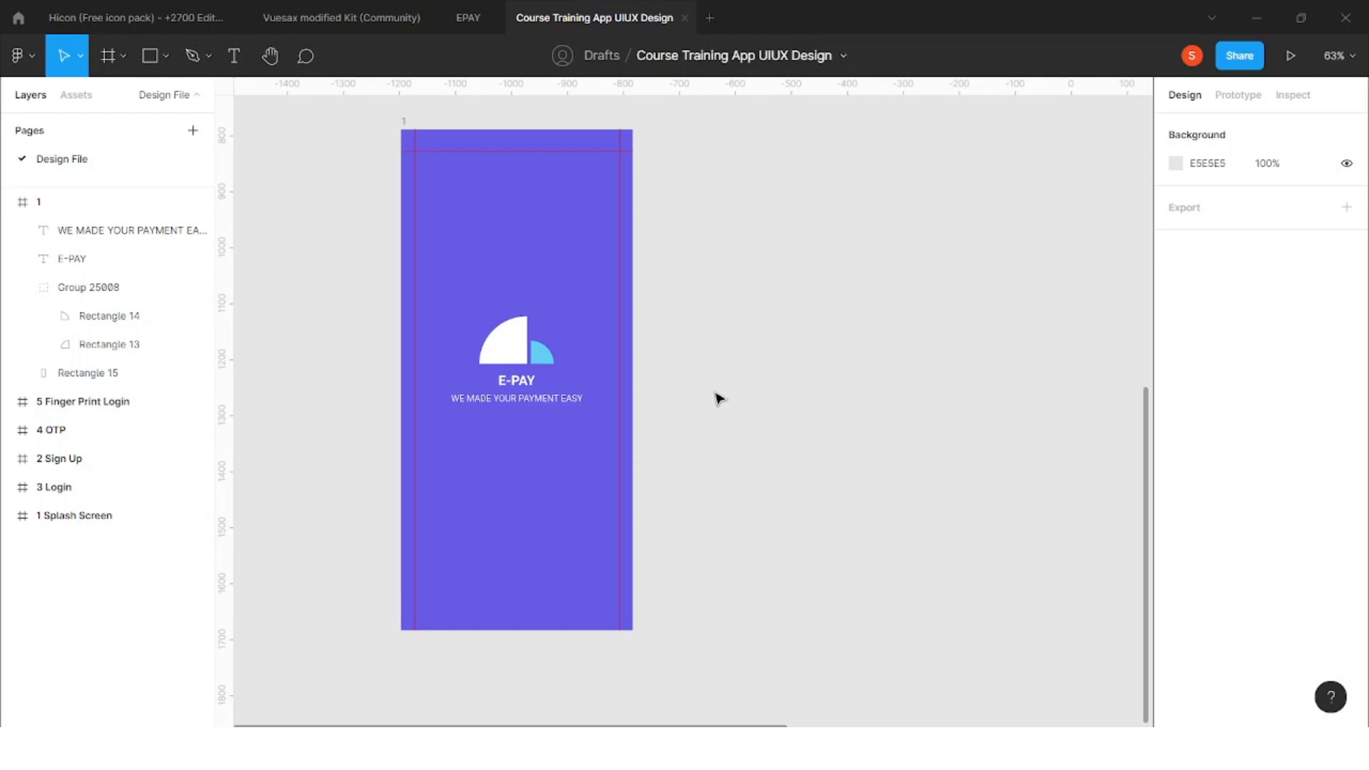
{"action": "scroll", "coordinate": [571, 342], "scroll_direction": "right", "scroll_amount": 1}
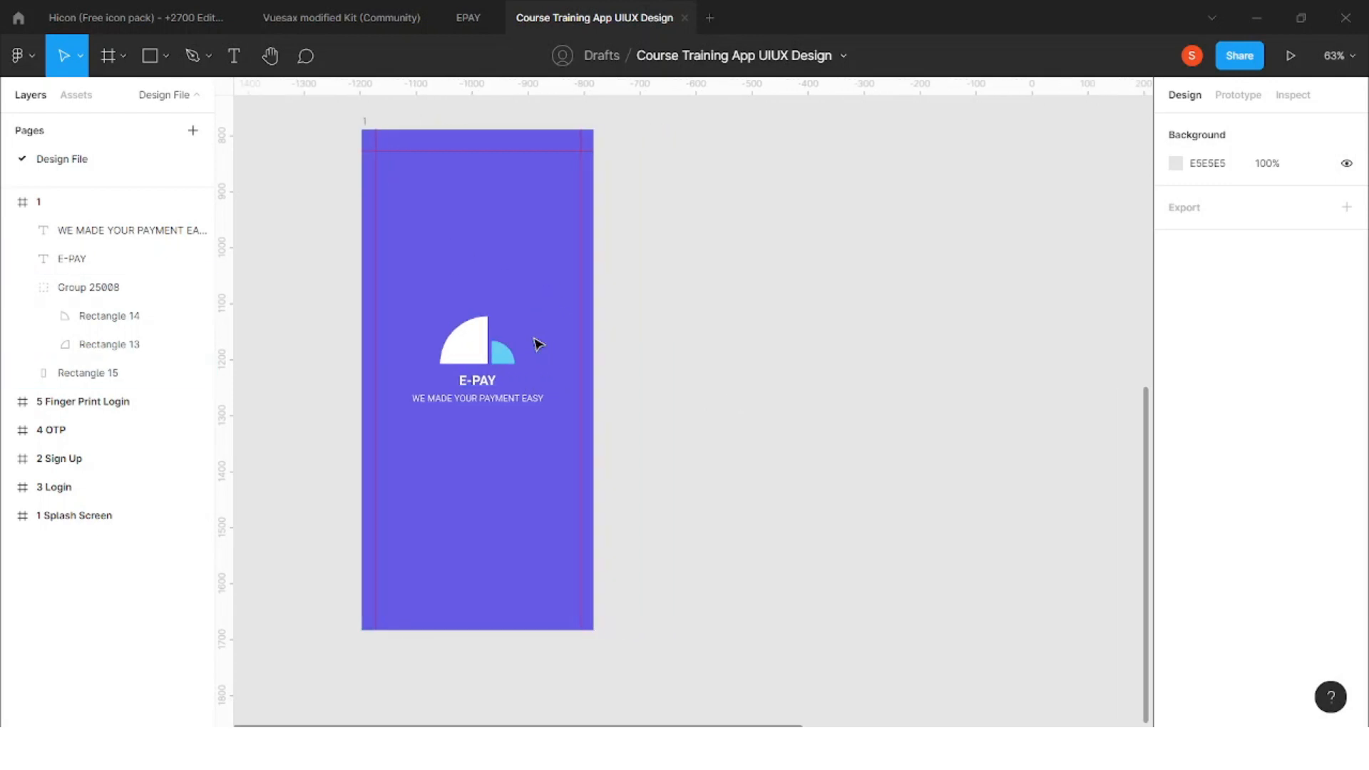
{"action": "left_click_drag", "start_coordinate": [365, 120], "coordinate": [641, 139]}
{"action": "scroll", "coordinate": [662, 231], "scroll_direction": "right", "scroll_amount": 4}
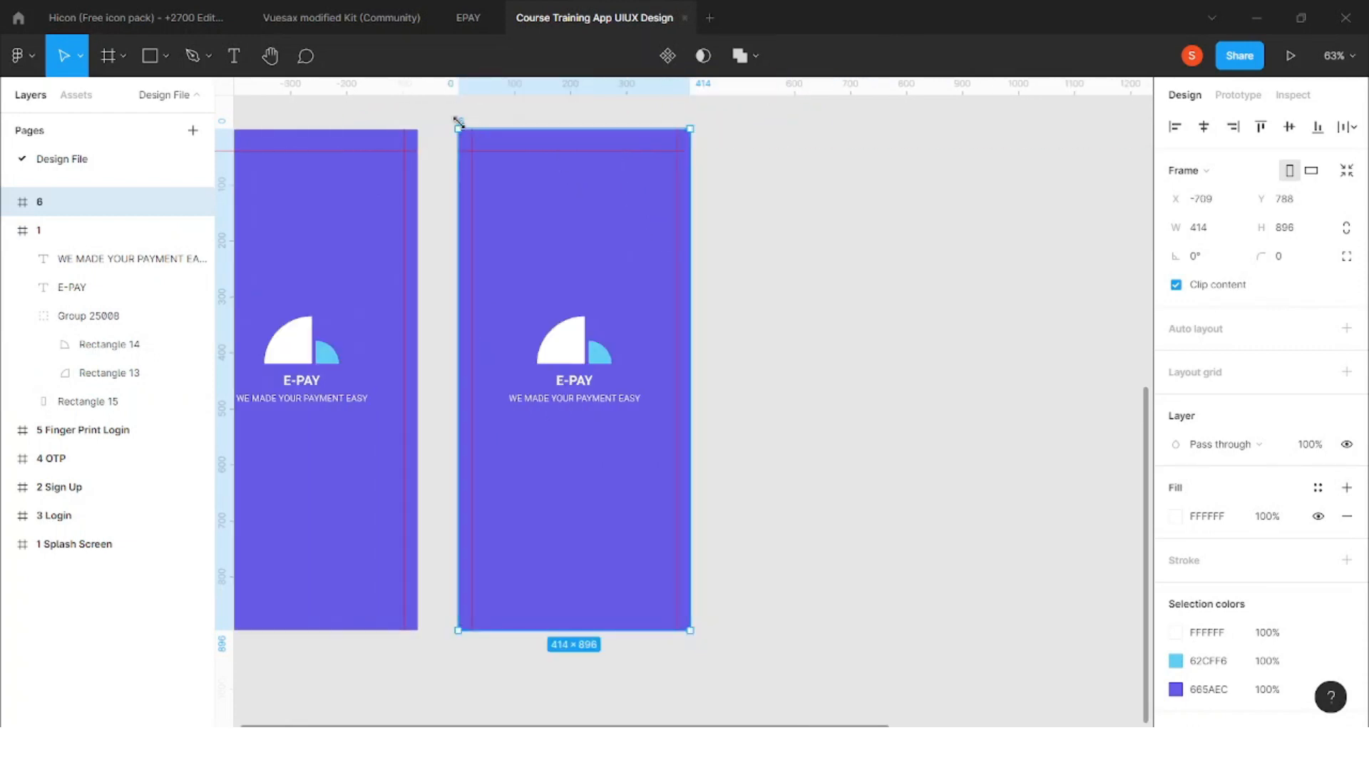
{"action": "left_click", "coordinate": [780, 138]}
Delete the logo group, the E-PAY title and the tagline from frame 2
{"action": "left_click", "coordinate": [564, 358]}
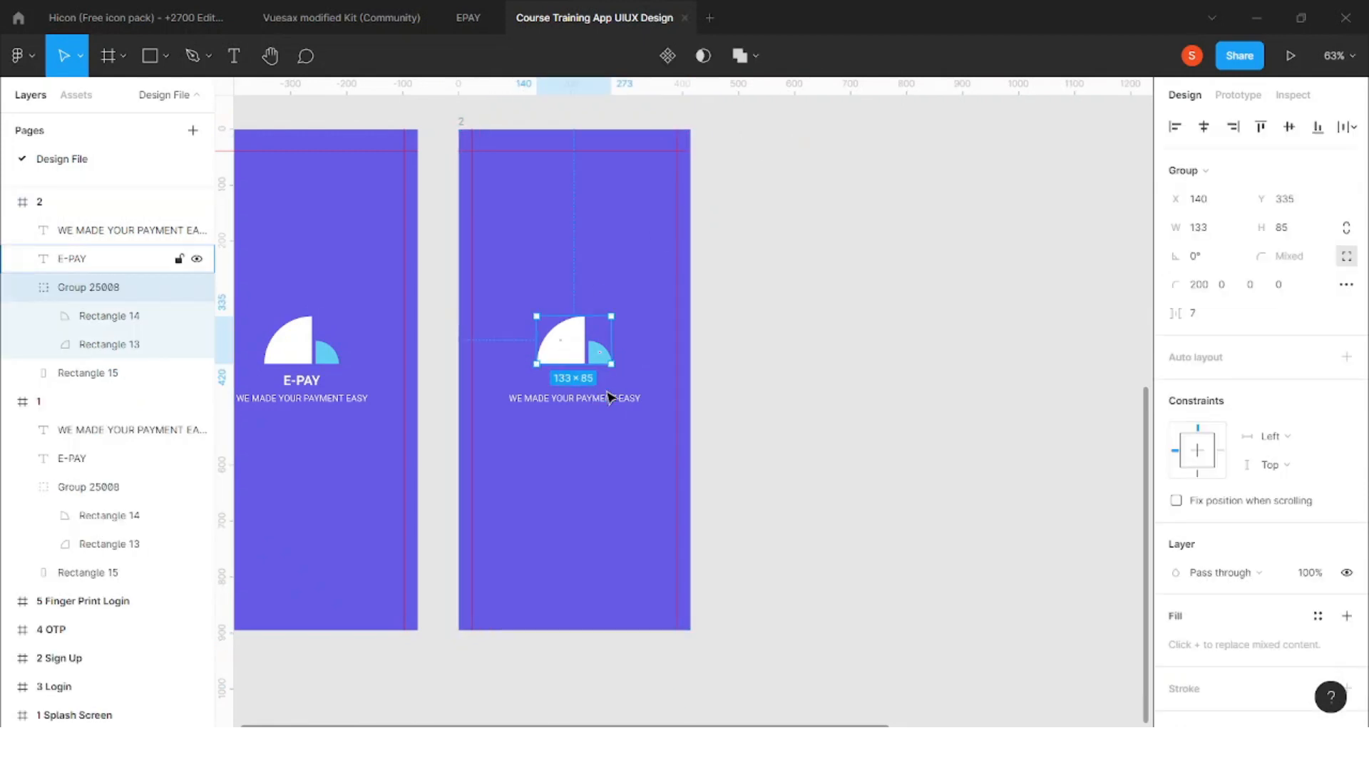
{"action": "left_click", "coordinate": [609, 397], "text": "shift"}
{"action": "left_click", "coordinate": [582, 380], "text": "shift"}
{"action": "scroll", "coordinate": [581, 385], "scroll_direction": "down", "scroll_amount": 5}
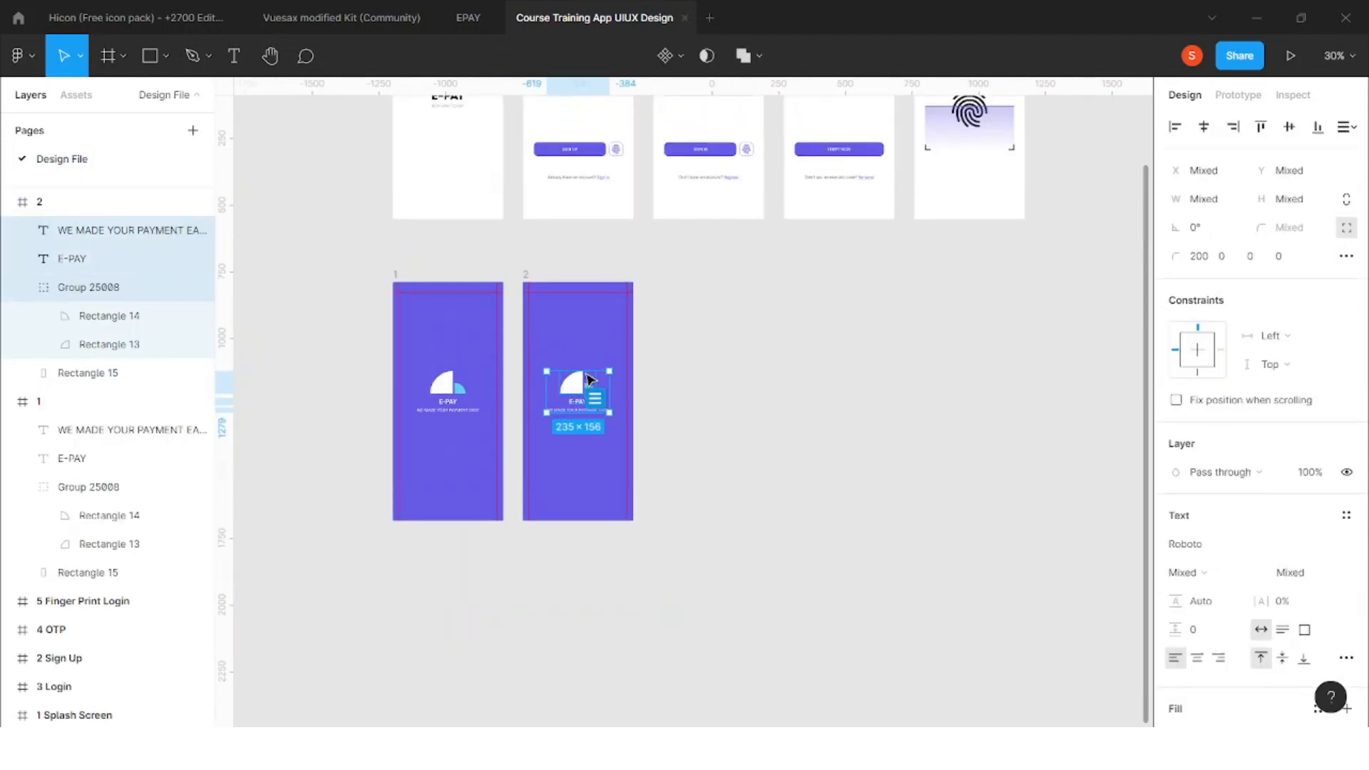
{"action": "key", "text": "Delete"}
Delete the purple background rectangle from frame 2, leaving a blank white frame with its guides
{"action": "scroll", "coordinate": [645, 263], "scroll_direction": "up", "scroll_amount": 3}
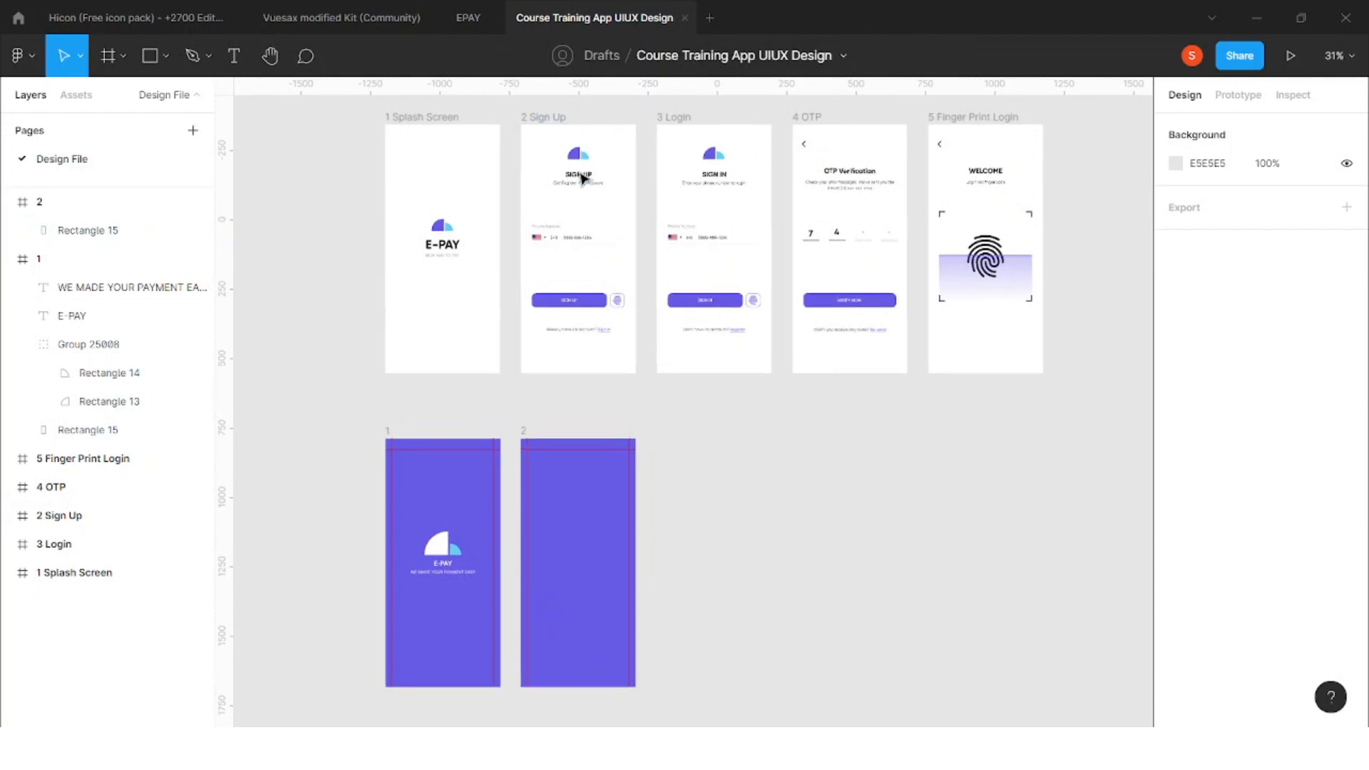
{"action": "scroll", "coordinate": [584, 571], "scroll_direction": "up", "scroll_amount": 3}
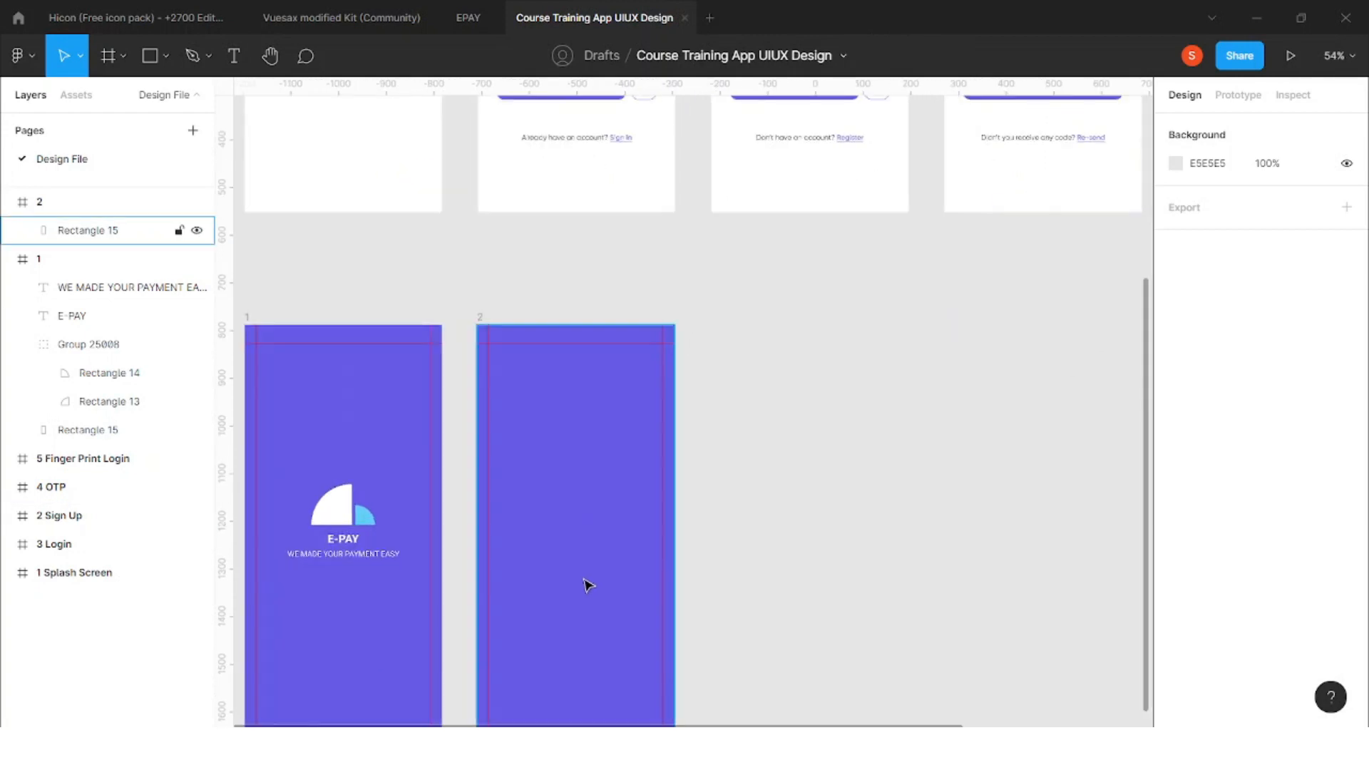
{"action": "left_click", "coordinate": [544, 455]}
{"action": "key", "text": "Delete"}
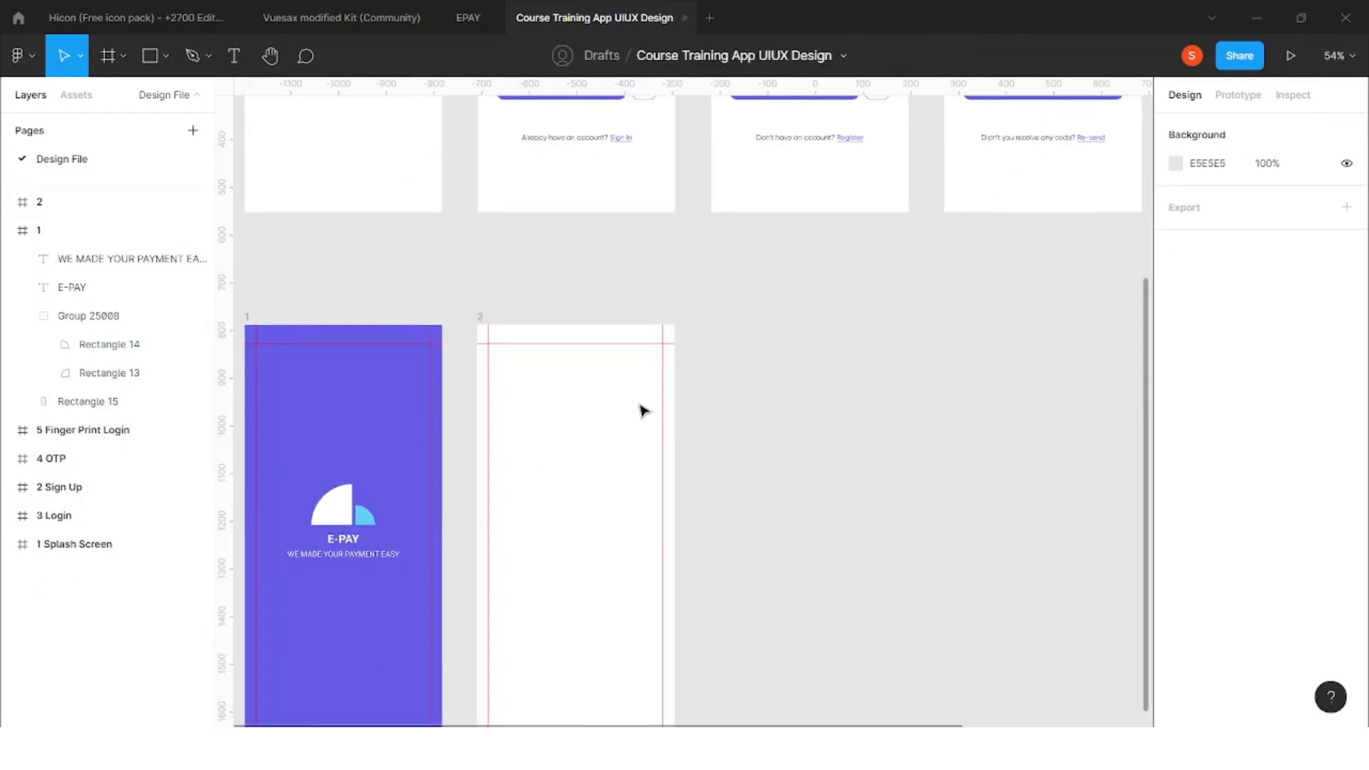
{"action": "scroll", "coordinate": [579, 390], "scroll_direction": "down", "scroll_amount": 1}
{"action": "scroll", "coordinate": [579, 391], "scroll_direction": "down", "scroll_amount": 2}
{"action": "scroll", "coordinate": [606, 428], "scroll_direction": "up", "scroll_amount": 1}
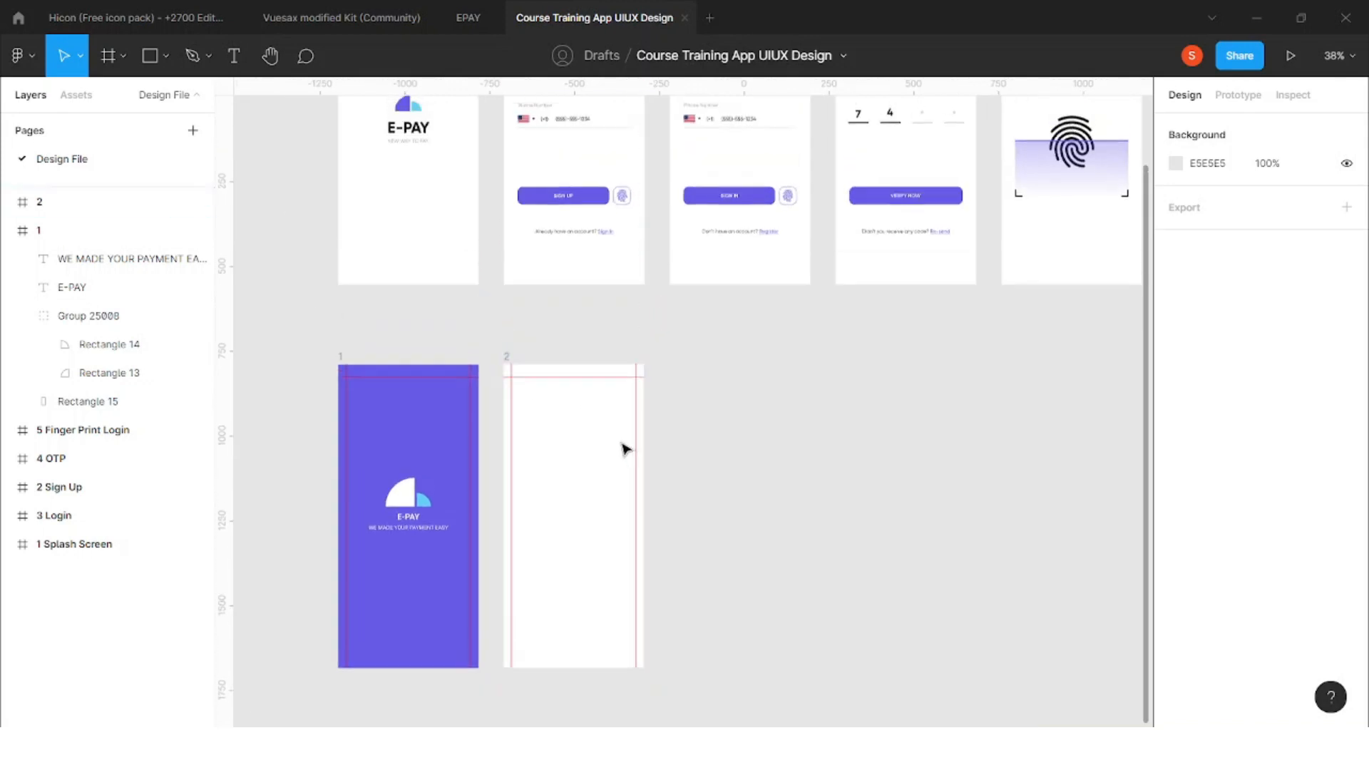
Copy the logo, E-PAY title and tagline from the original splash screen into frame 2 and place them near its upper edge
{"action": "scroll", "coordinate": [456, 367], "scroll_direction": "up", "scroll_amount": 2}
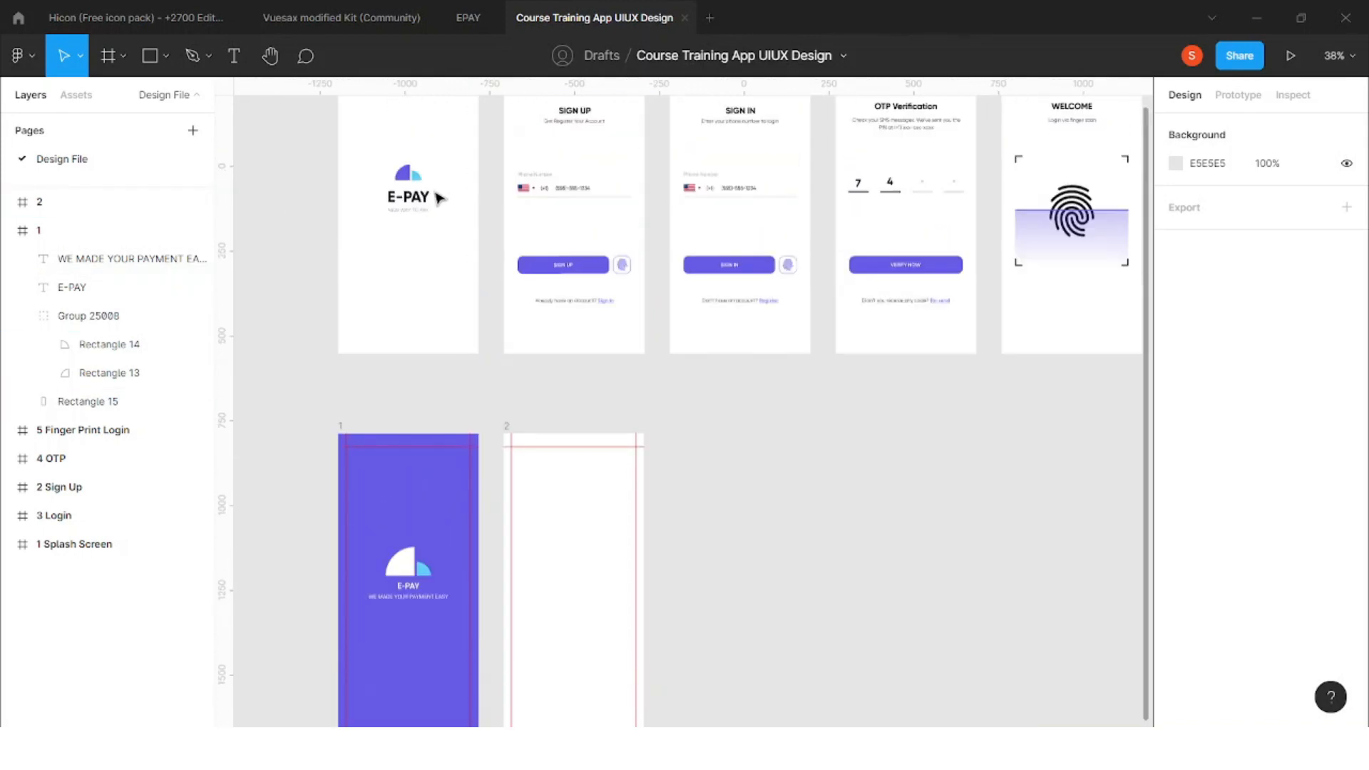
{"action": "left_click_drag", "start_coordinate": [405, 154], "coordinate": [442, 229]}
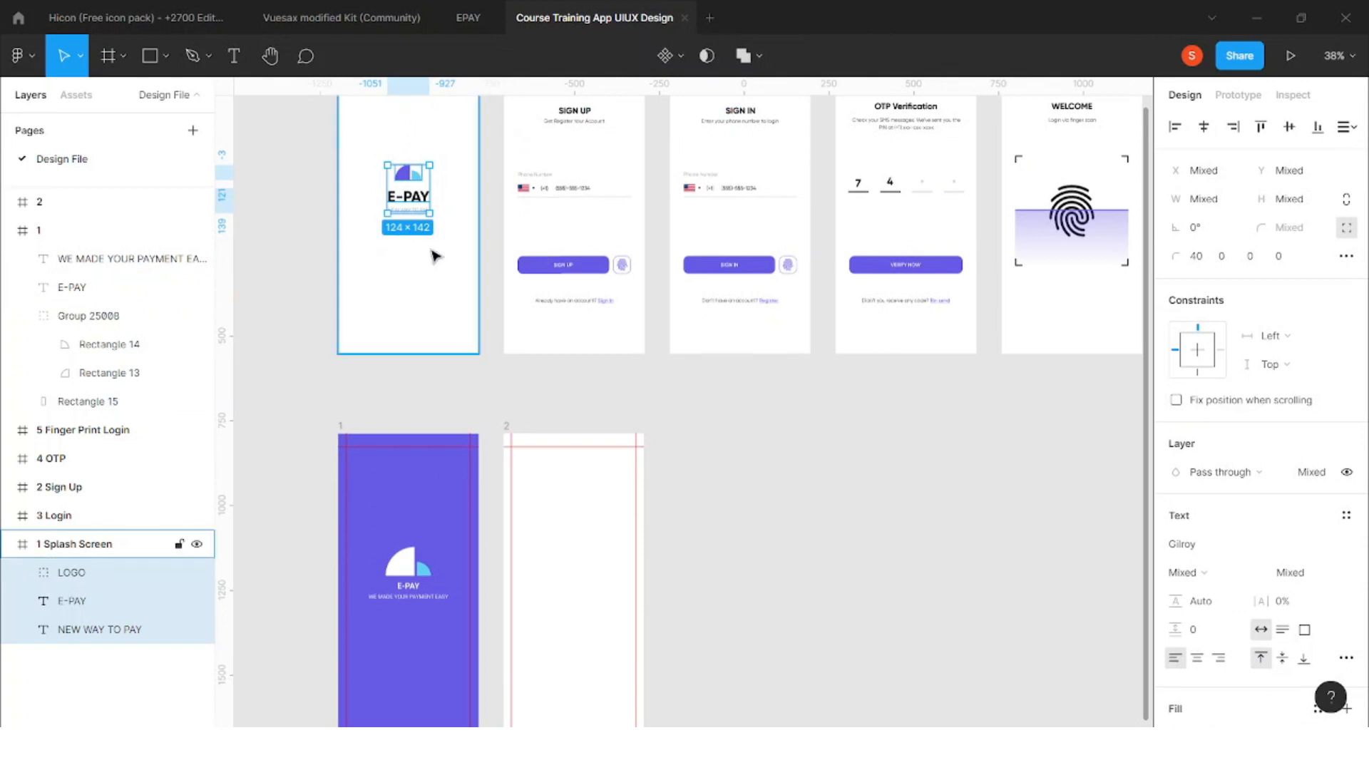
{"action": "left_click", "coordinate": [507, 430]}
{"action": "scroll", "coordinate": [577, 526], "scroll_direction": "down", "scroll_amount": 3}
{"action": "scroll", "coordinate": [584, 513], "scroll_direction": "up", "scroll_amount": 3}
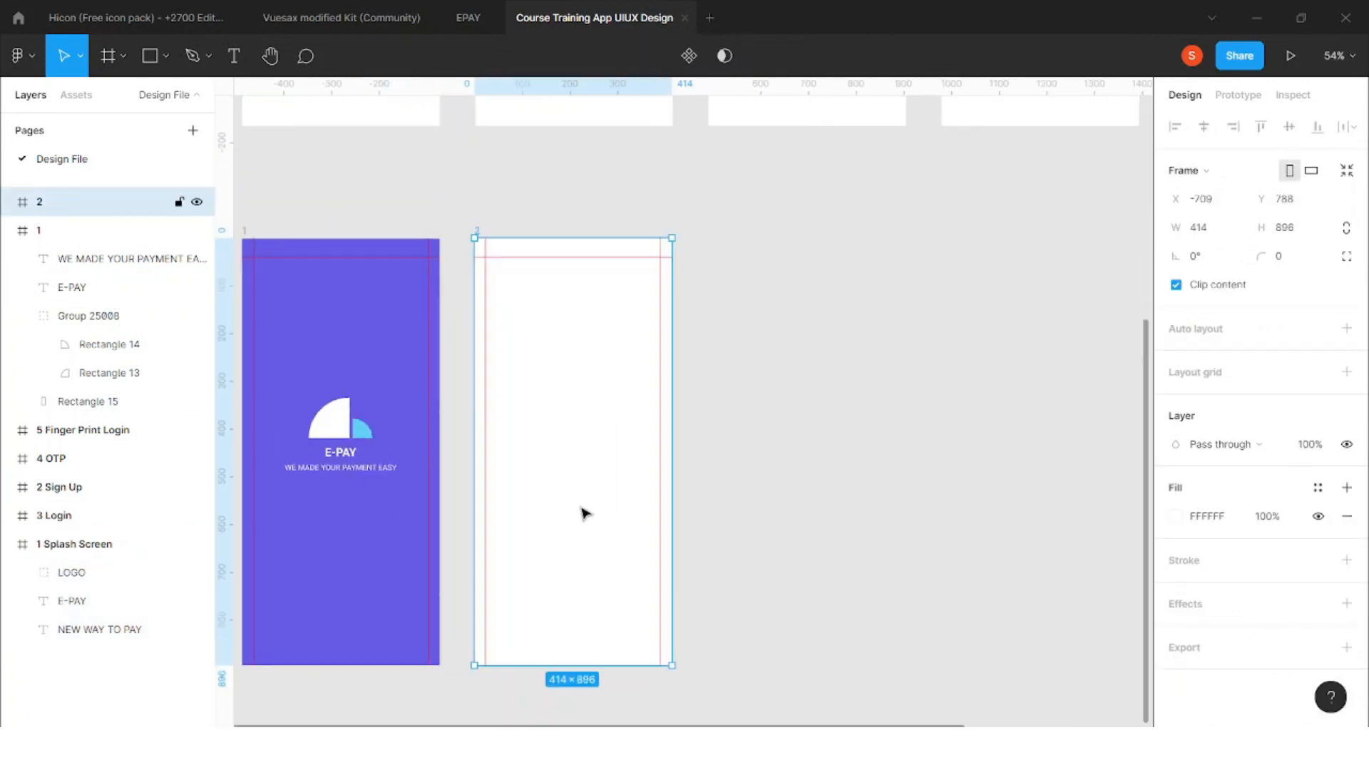
{"action": "key", "text": "ctrl+v"}
{"action": "left_click_drag", "start_coordinate": [568, 420], "coordinate": [569, 298]}
{"action": "scroll", "coordinate": [569, 298], "scroll_direction": "up", "scroll_amount": 3}
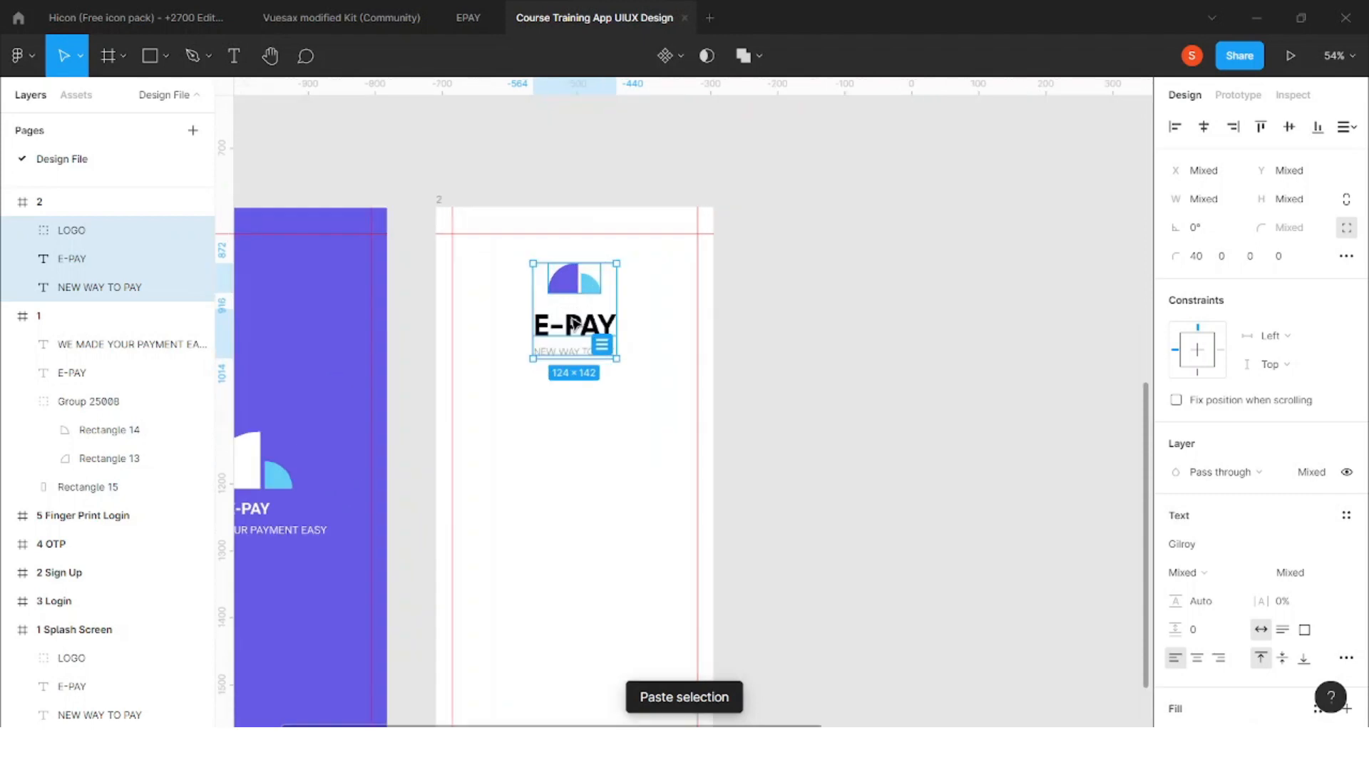
Left-align the pasted items with each other and move the logo and E-PAY title to the frame's left guide at X 24
{"action": "left_click", "coordinate": [1175, 126]}
{"action": "left_click", "coordinate": [570, 438]}
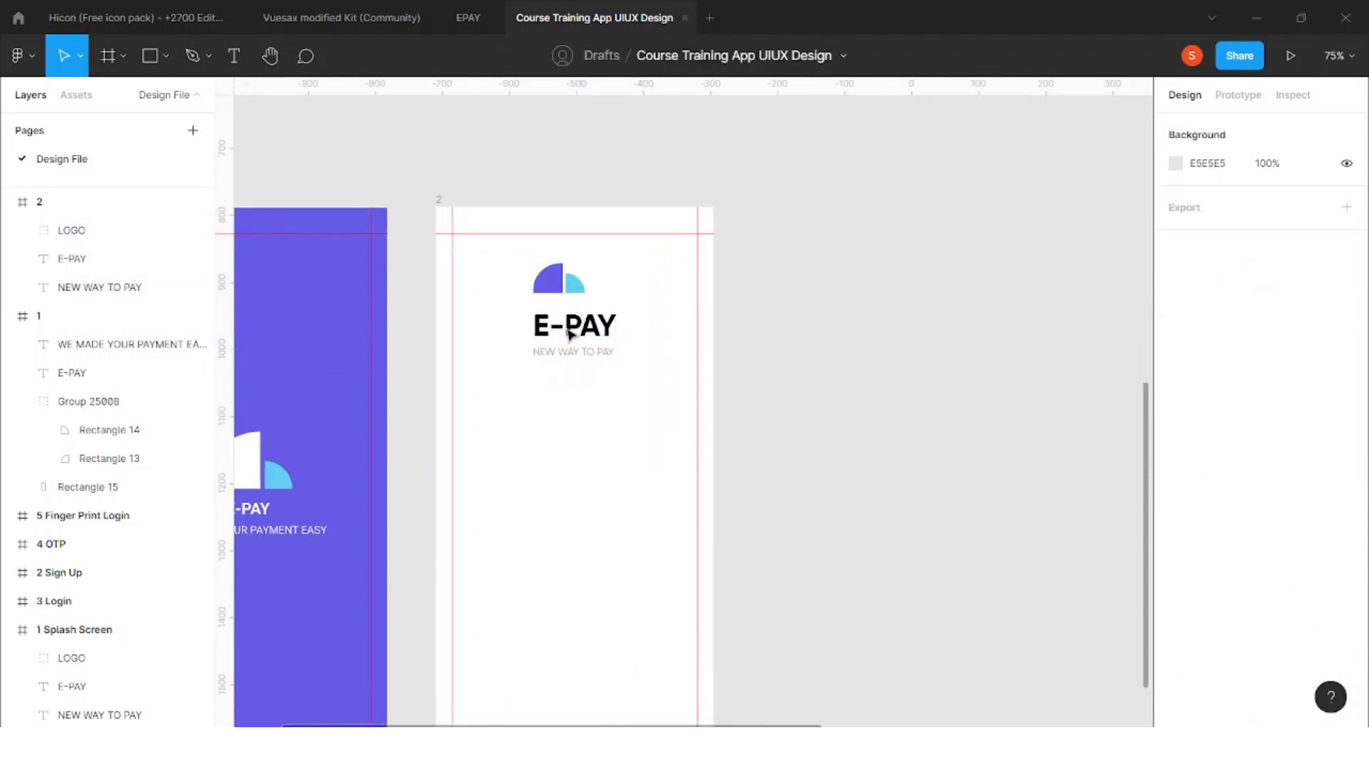
{"action": "left_click", "coordinate": [564, 291]}
{"action": "left_click", "coordinate": [589, 329], "text": "shift"}
{"action": "left_click_drag", "start_coordinate": [589, 330], "coordinate": [531, 314]}
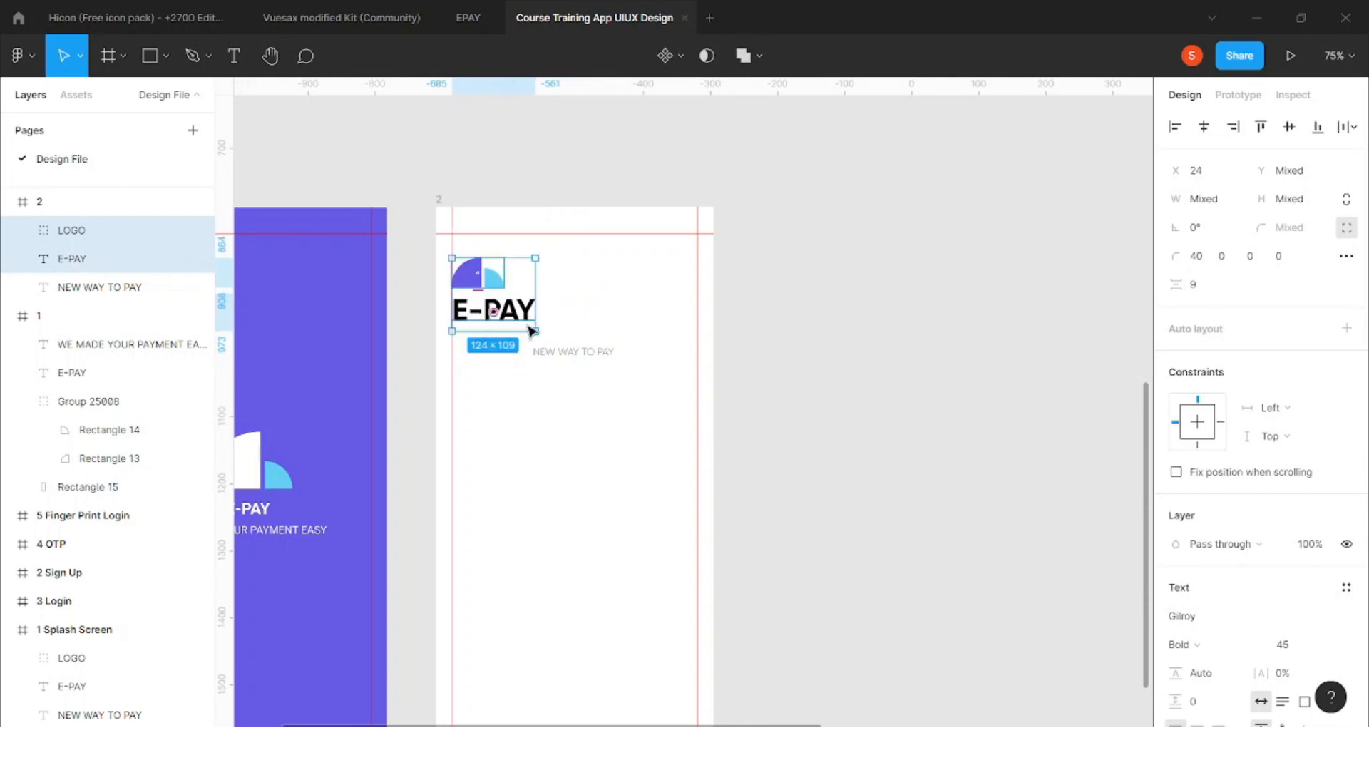
Move the NEW WAY TO PAY tagline below the E-PAY title at Y 185 and left-align it with the logo and title at X 24
{"action": "left_click", "coordinate": [596, 342]}
{"action": "left_click_drag", "start_coordinate": [586, 353], "coordinate": [509, 339]}
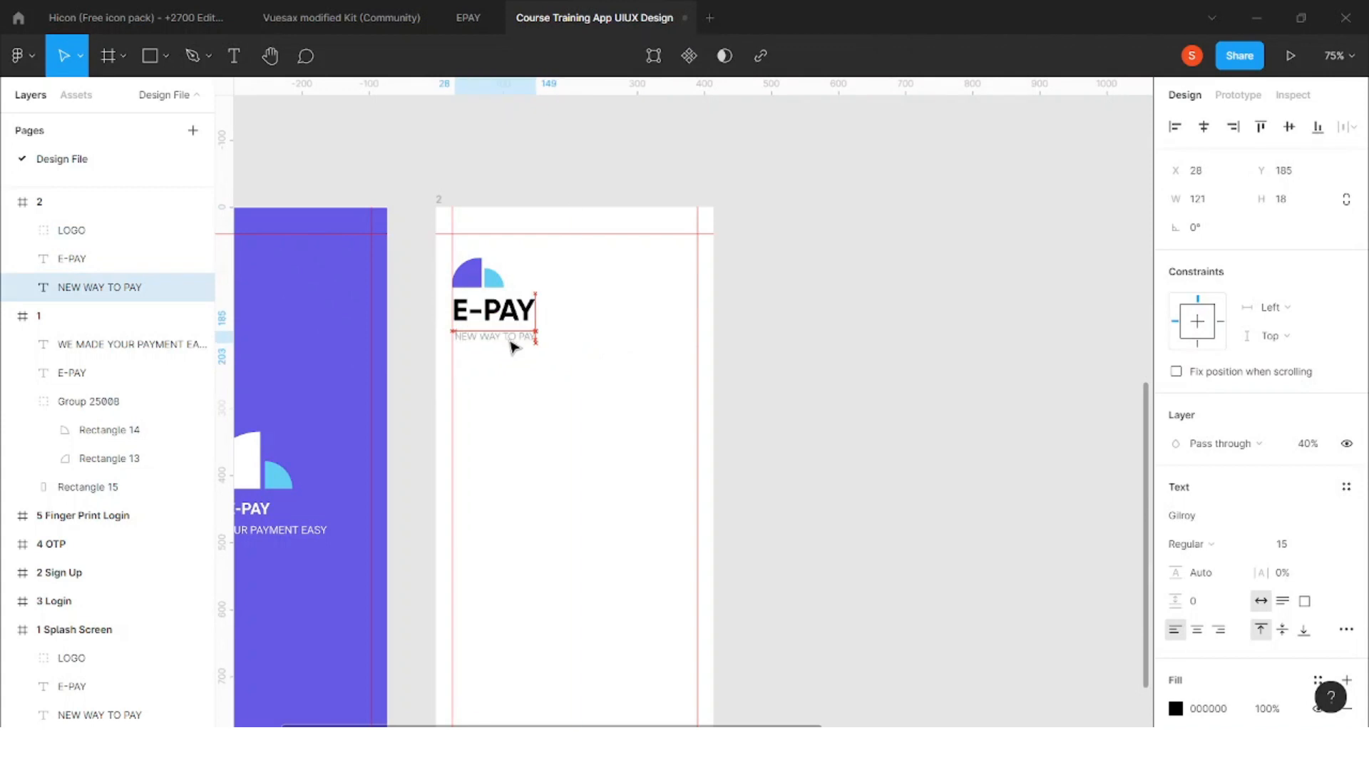
{"action": "scroll", "coordinate": [509, 347], "scroll_direction": "up", "scroll_amount": 10}
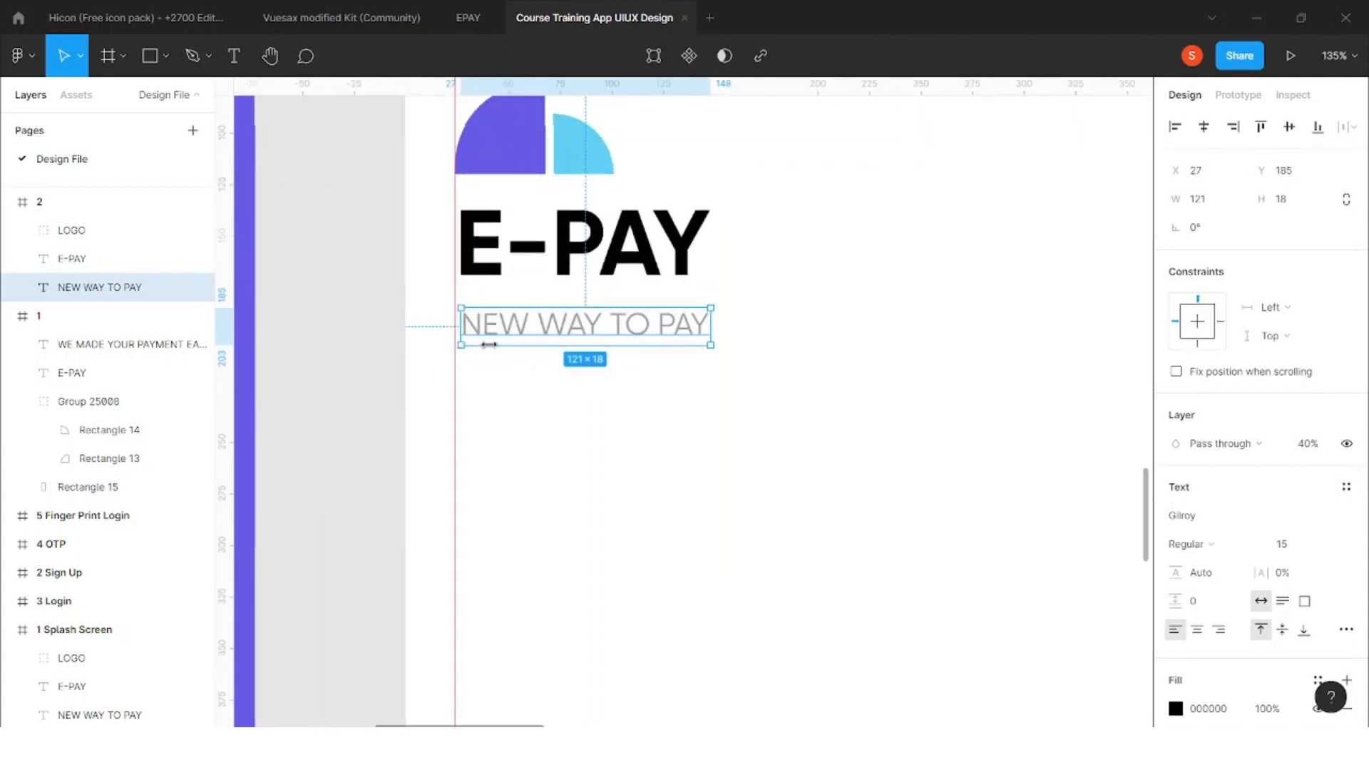
{"action": "left_click", "coordinate": [515, 243], "text": "shift"}
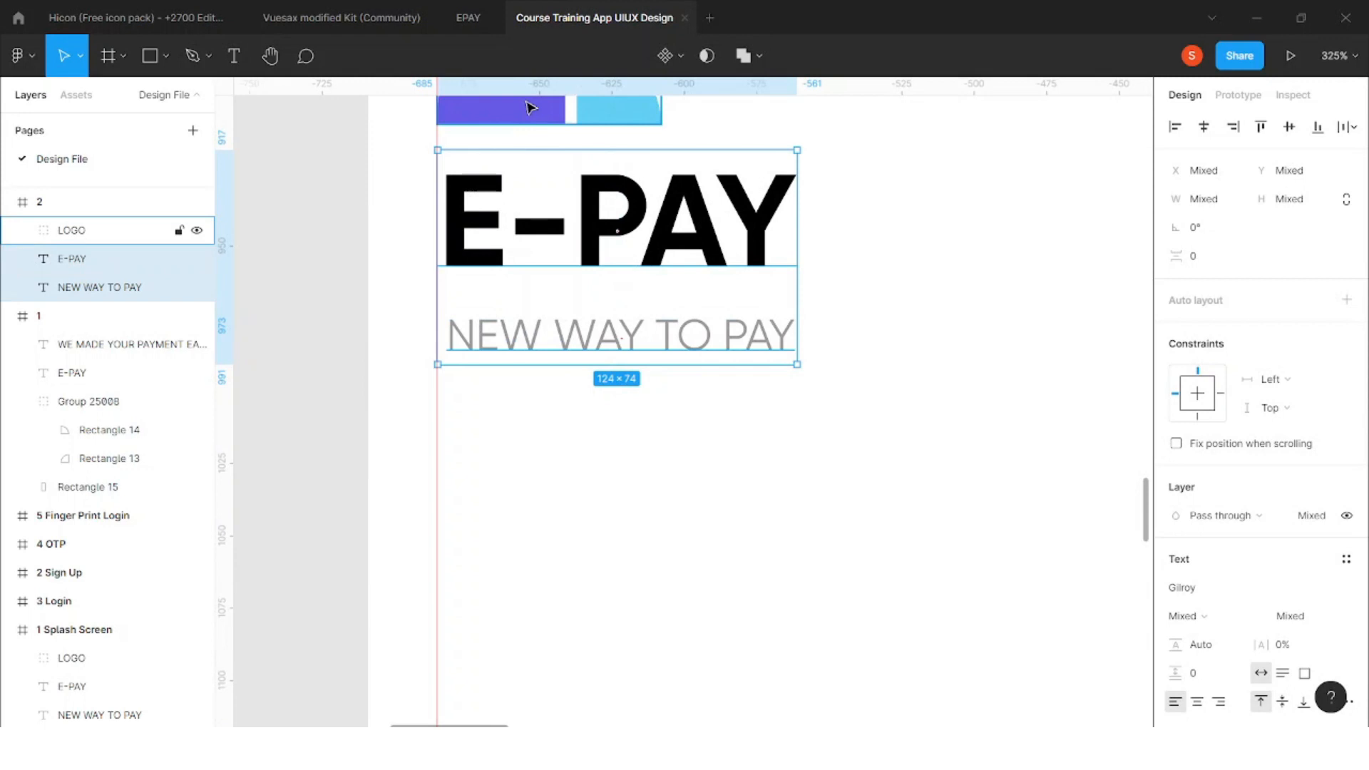
{"action": "left_click", "coordinate": [528, 109], "text": "shift"}
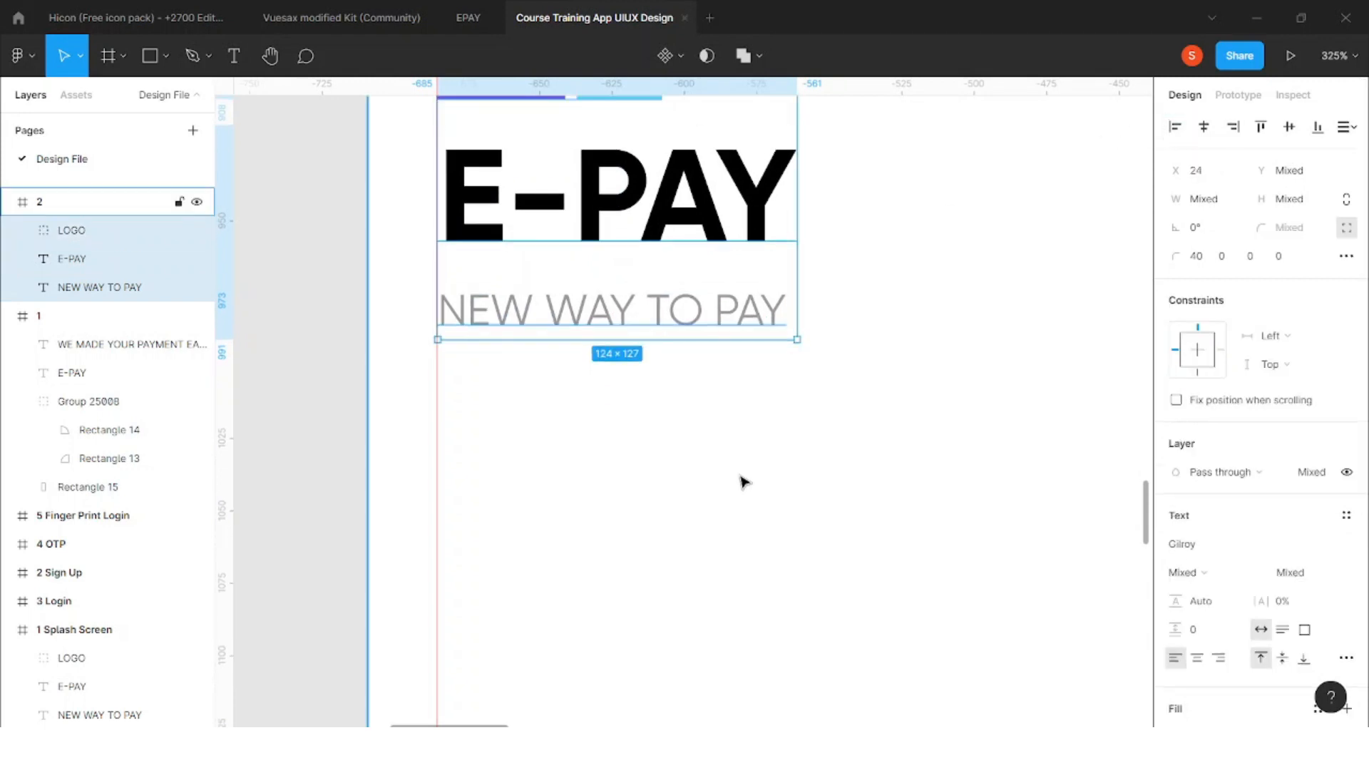
{"action": "left_click", "coordinate": [743, 480]}
Replace the E-PAY title text in frame 2 with "Sign Up"
{"action": "scroll", "coordinate": [566, 388], "scroll_direction": "down", "scroll_amount": 5}
{"action": "scroll", "coordinate": [561, 371], "scroll_direction": "down", "scroll_amount": 1}
{"action": "double_click", "coordinate": [597, 448]}
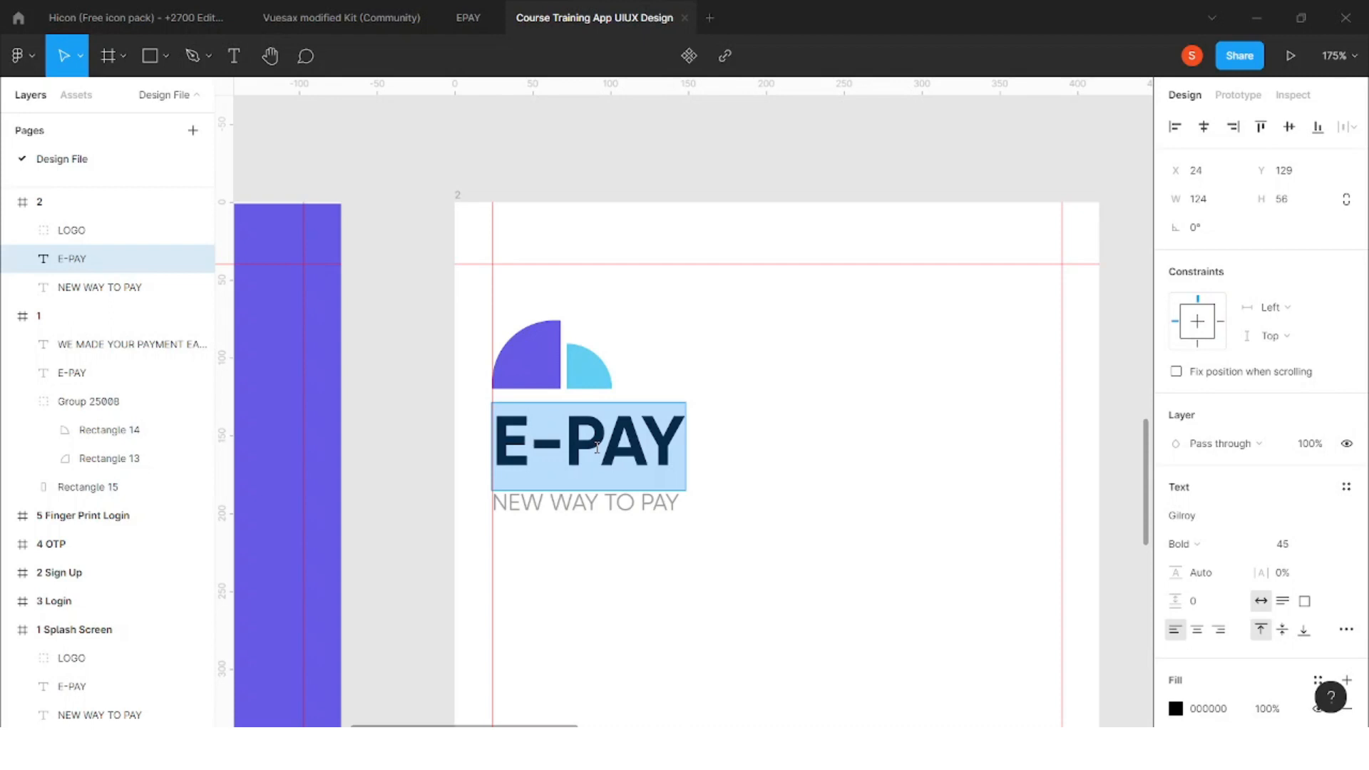
{"action": "type", "text": "sIGN"}
{"action": "key", "text": "BackSpace"}
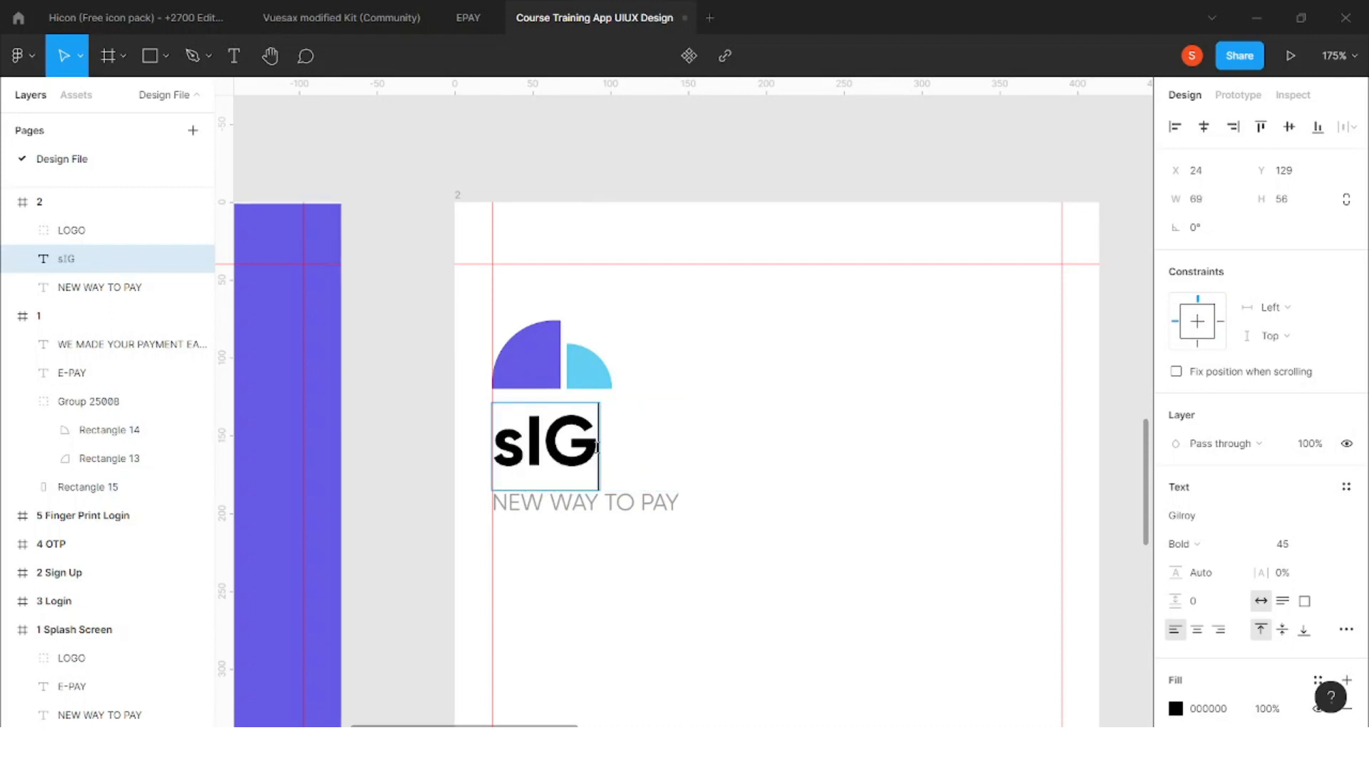
{"action": "key", "text": "BackSpace"}
{"action": "key", "text": "BackSpace"}
{"action": "key", "text": "BackSpace"}
{"action": "type", "text": "Sign Up"}
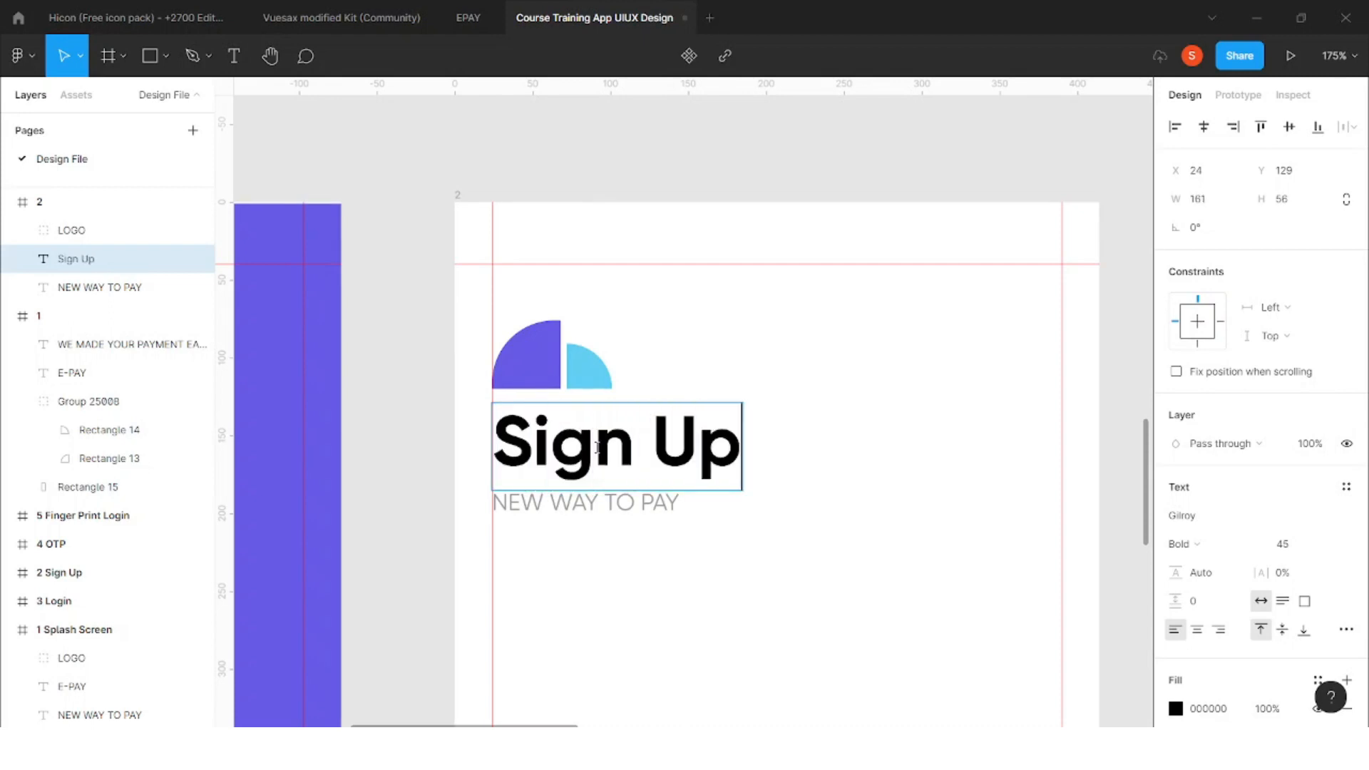
Replace the tagline text below the title with "Let’s Create your account!"
{"action": "left_click", "coordinate": [585, 508]}
{"action": "double_click", "coordinate": [585, 508]}
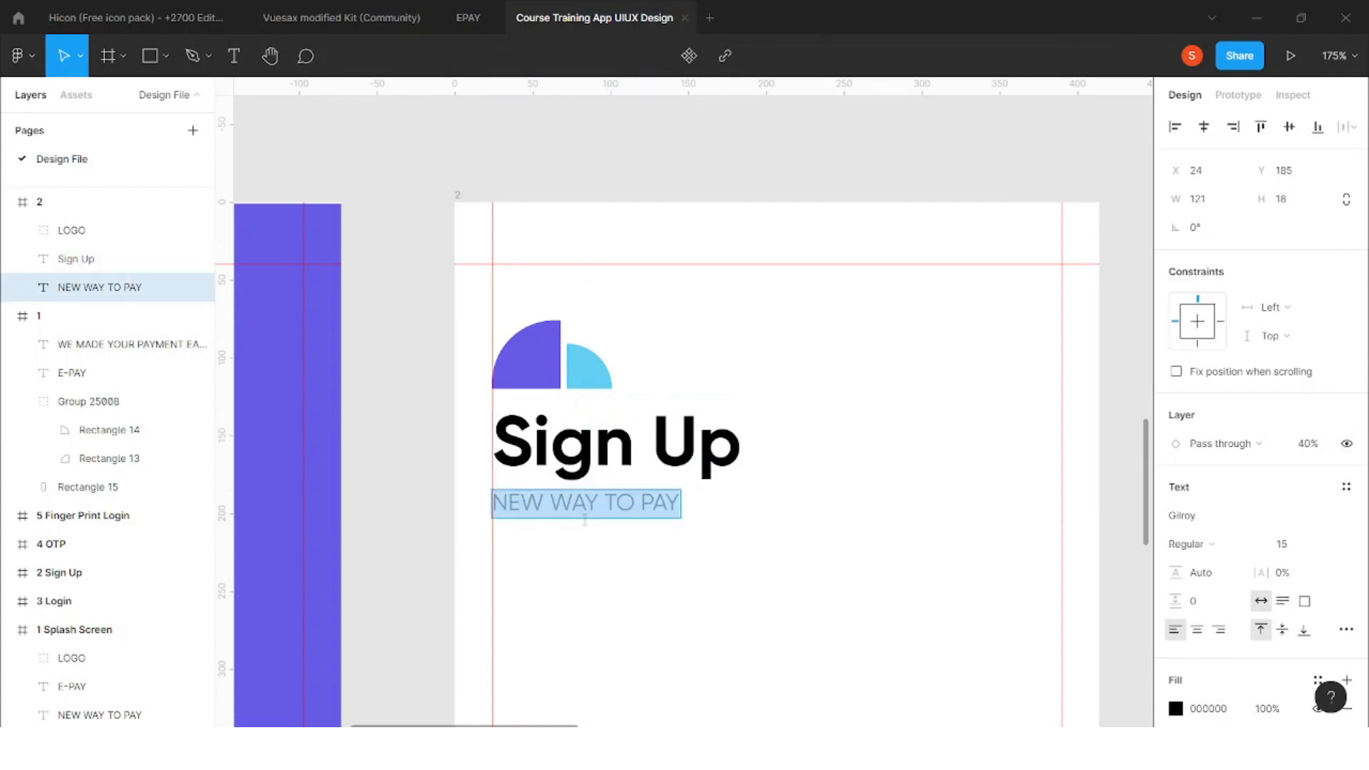
{"action": "type", "text": "Let’s Create your account!"}
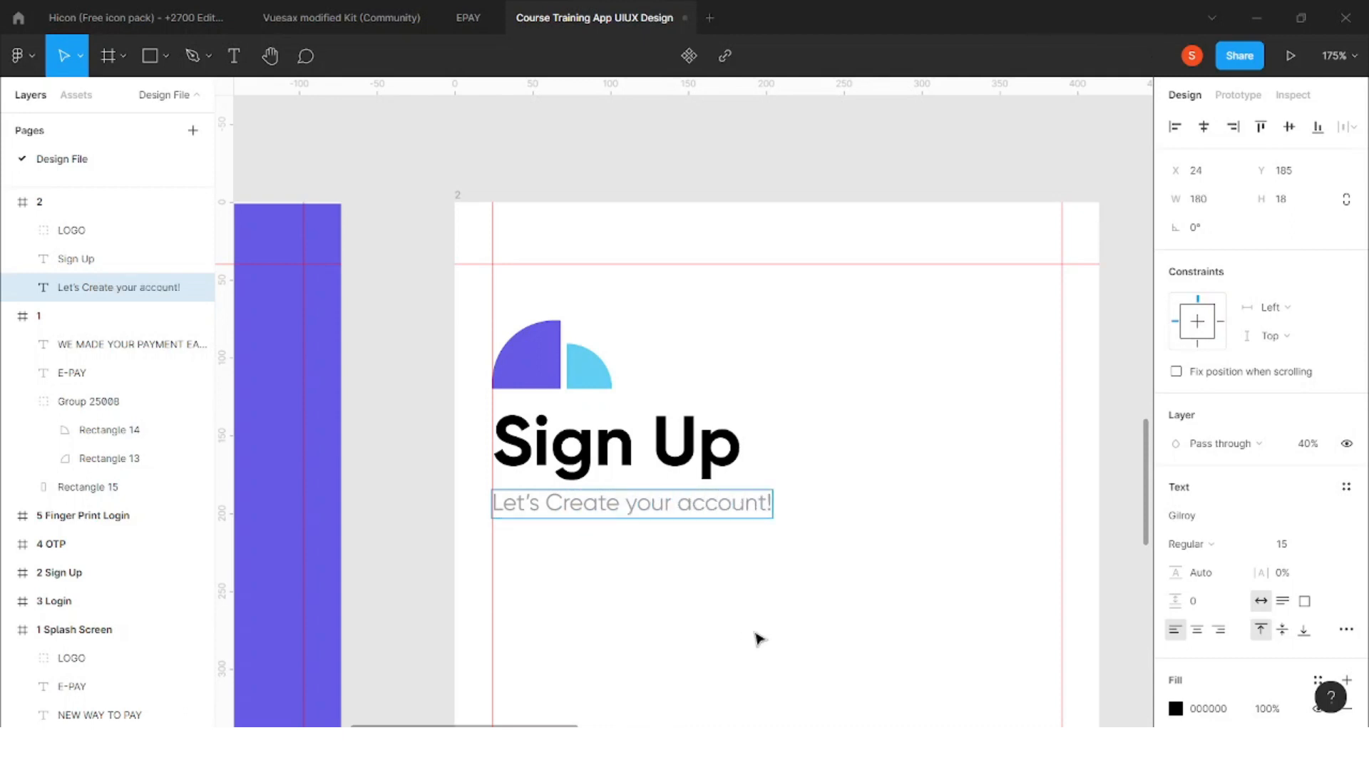
{"action": "key", "text": "Escape"}
Lower the subtitle and adjust the title's height so the two texts are spaced 8 apart
{"action": "scroll", "coordinate": [689, 551], "scroll_direction": "down", "scroll_amount": 3}
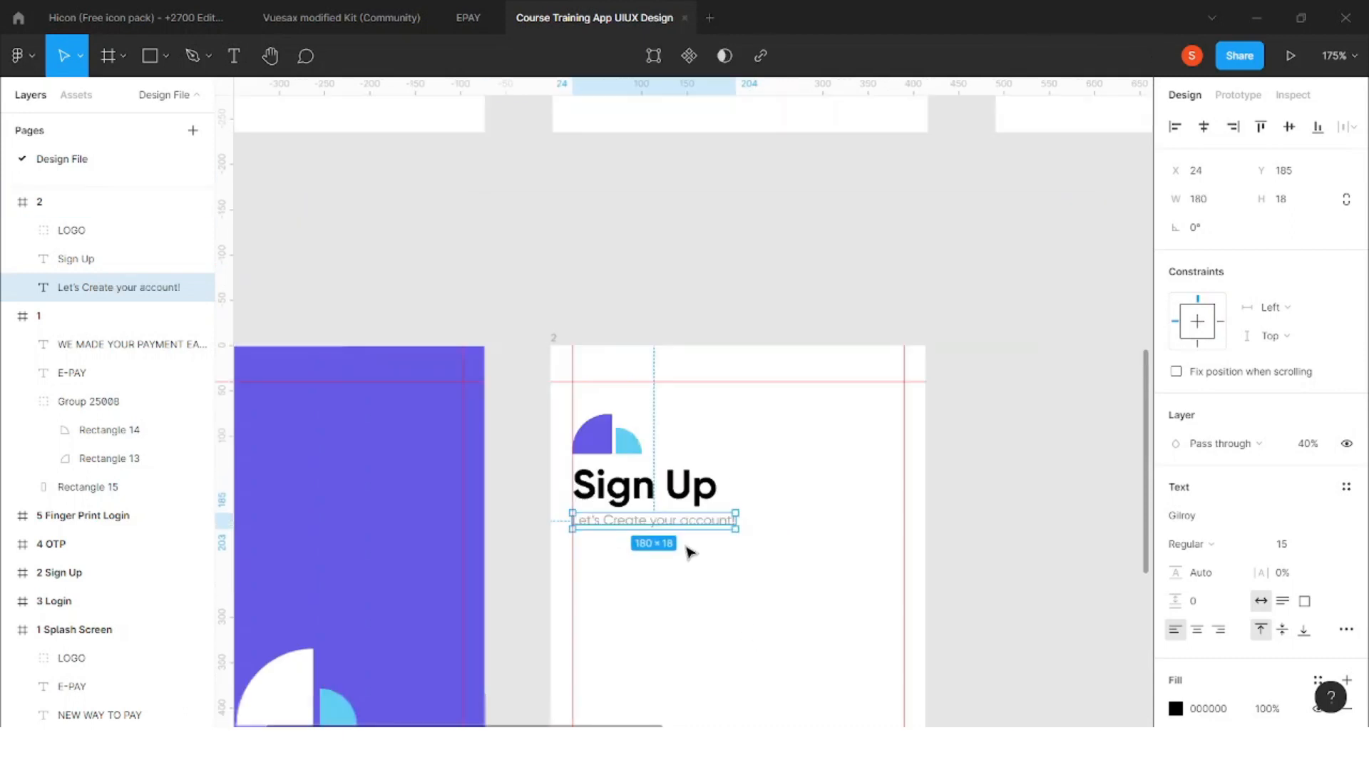
{"action": "key", "text": "Down"}
{"action": "key", "text": "Down"}
{"action": "key", "text": "Down"}
{"action": "key", "text": "Down"}
{"action": "key", "text": "Down"}
{"action": "key", "text": "Down"}
{"action": "key", "text": "Down"}
{"action": "key", "text": "Down"}
{"action": "key", "text": "Down"}
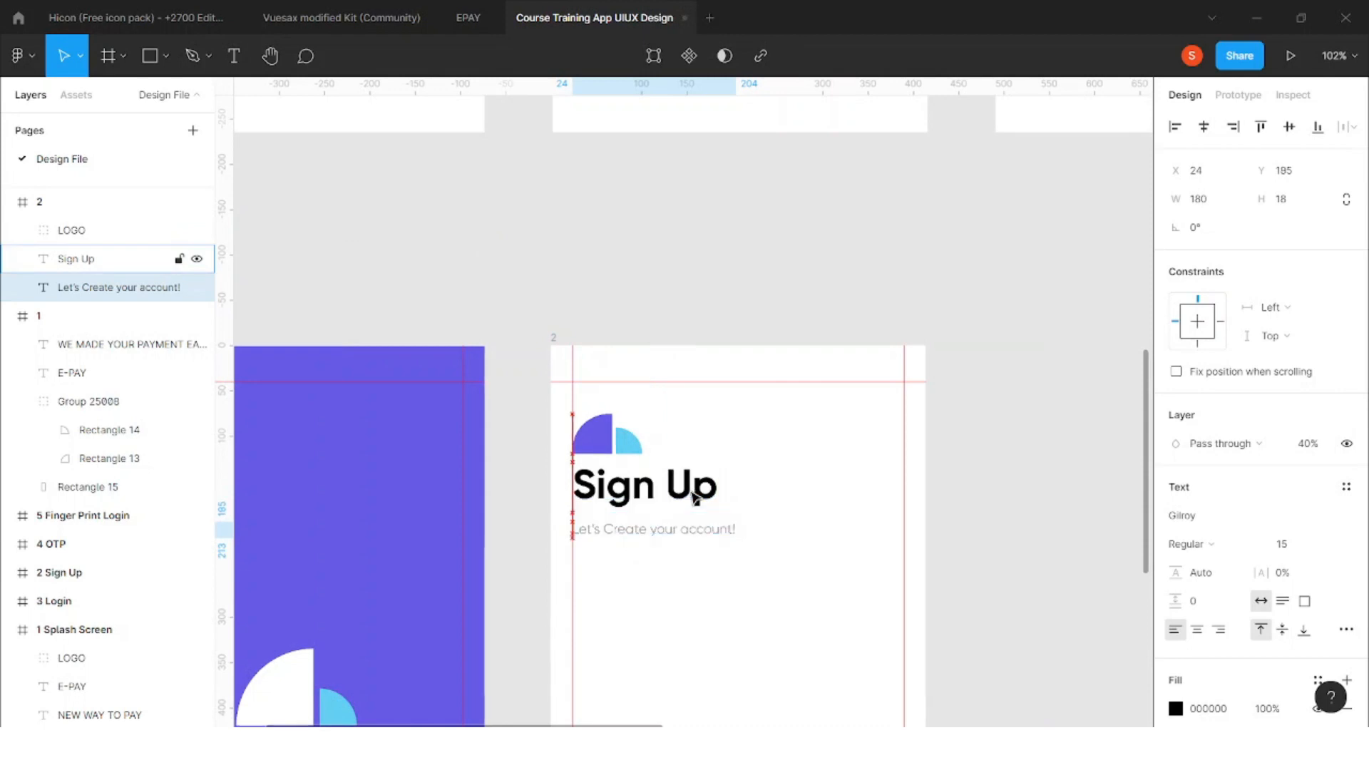
{"action": "left_click", "coordinate": [695, 497], "text": "shift"}
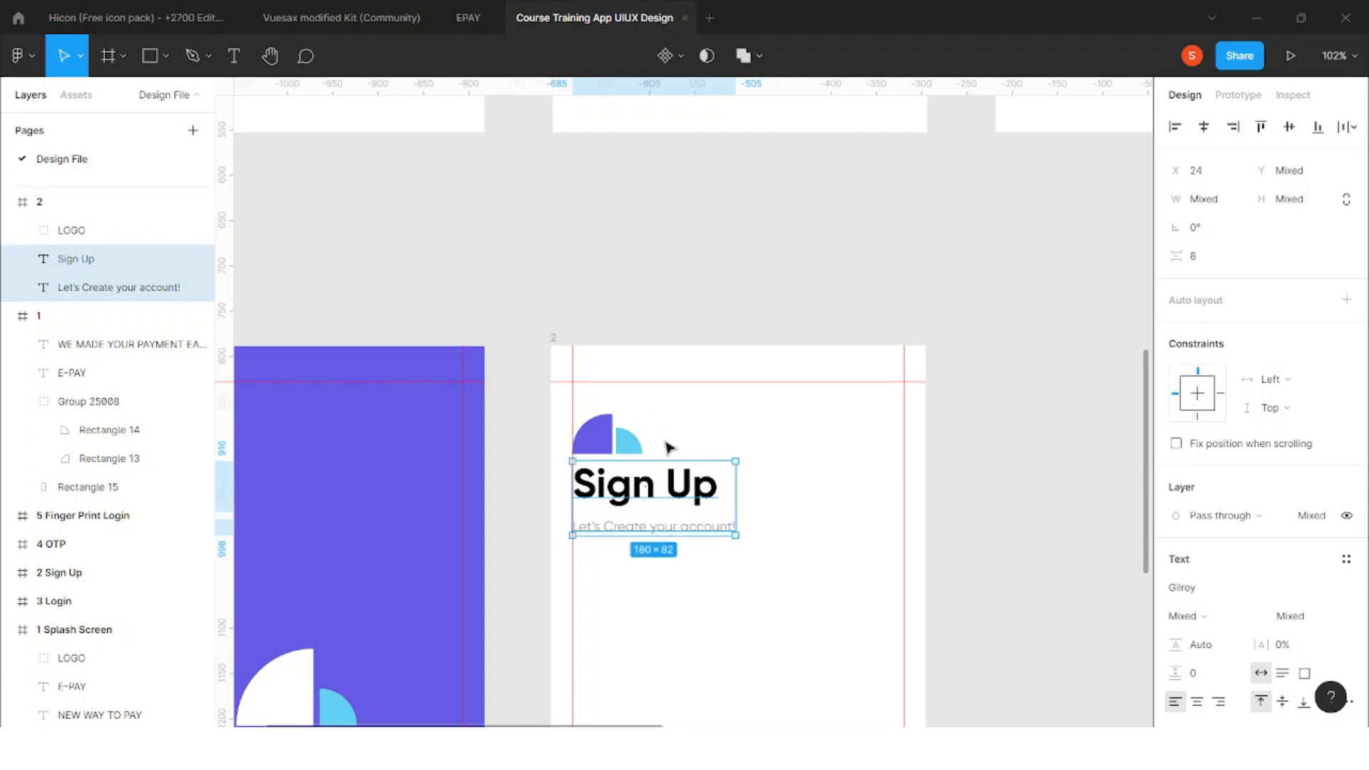
{"action": "scroll", "coordinate": [669, 446], "scroll_direction": "down", "scroll_amount": 1}
{"action": "left_click", "coordinate": [715, 581]}
Set the Sign Up title's font size to 32
{"action": "scroll", "coordinate": [569, 479], "scroll_direction": "down", "scroll_amount": 2}
{"action": "scroll", "coordinate": [694, 556], "scroll_direction": "down", "scroll_amount": 4}
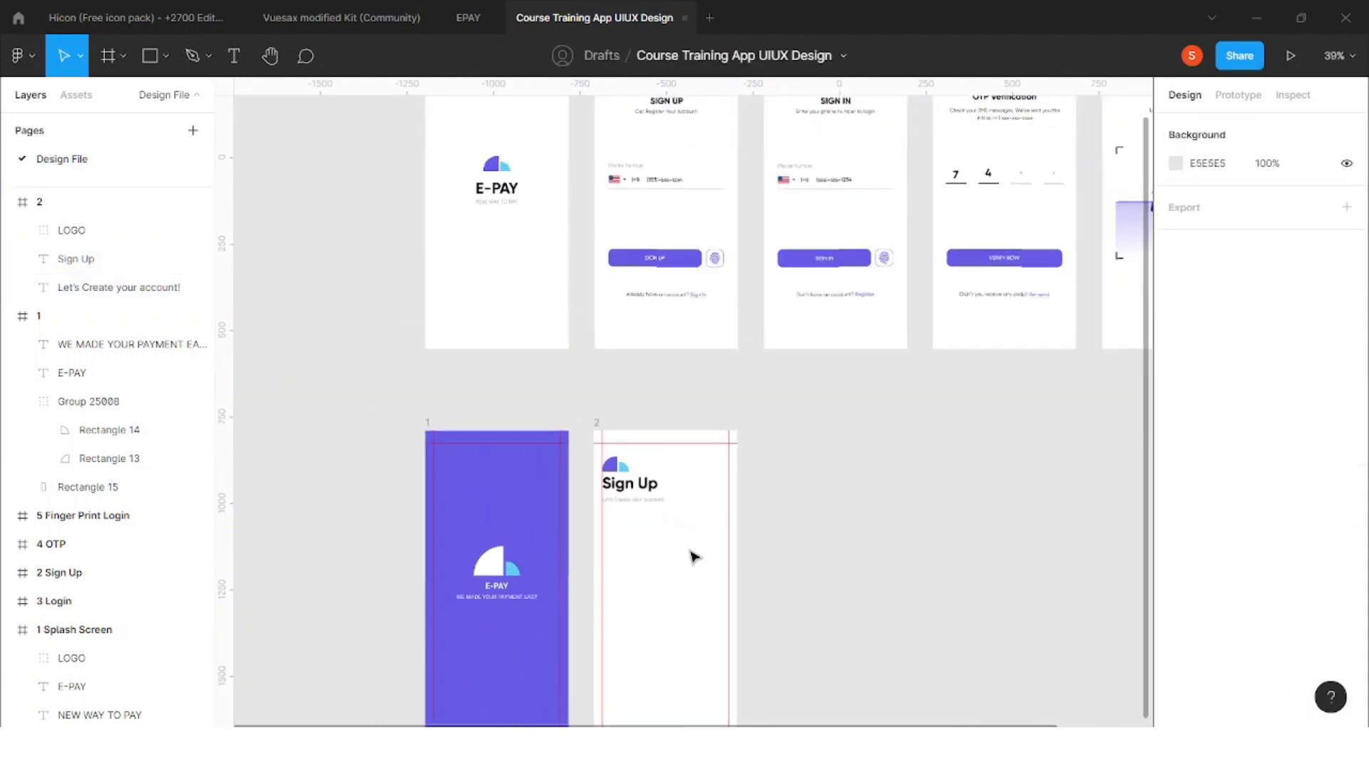
{"action": "scroll", "coordinate": [685, 570], "scroll_direction": "up", "scroll_amount": 1}
{"action": "scroll", "coordinate": [679, 542], "scroll_direction": "down", "scroll_amount": 1}
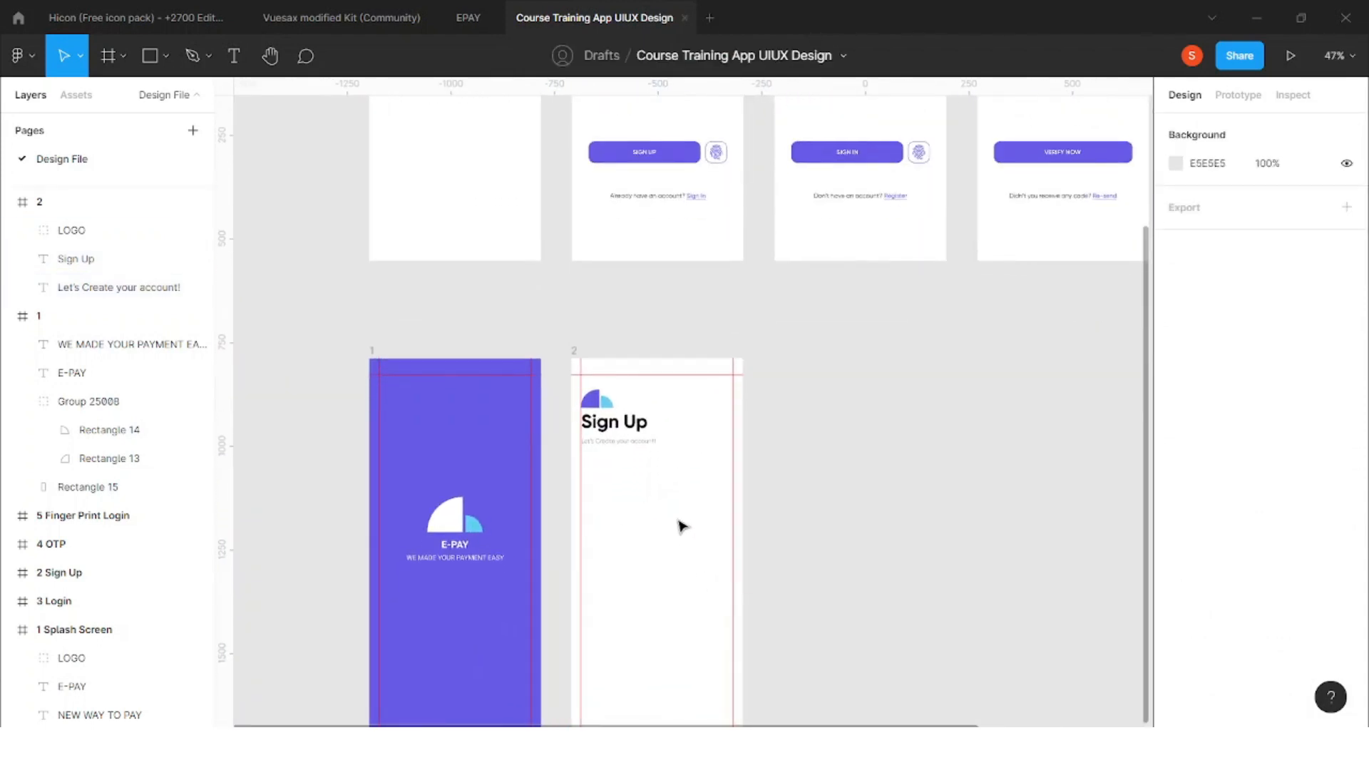
{"action": "scroll", "coordinate": [770, 642], "scroll_direction": "up", "scroll_amount": 1}
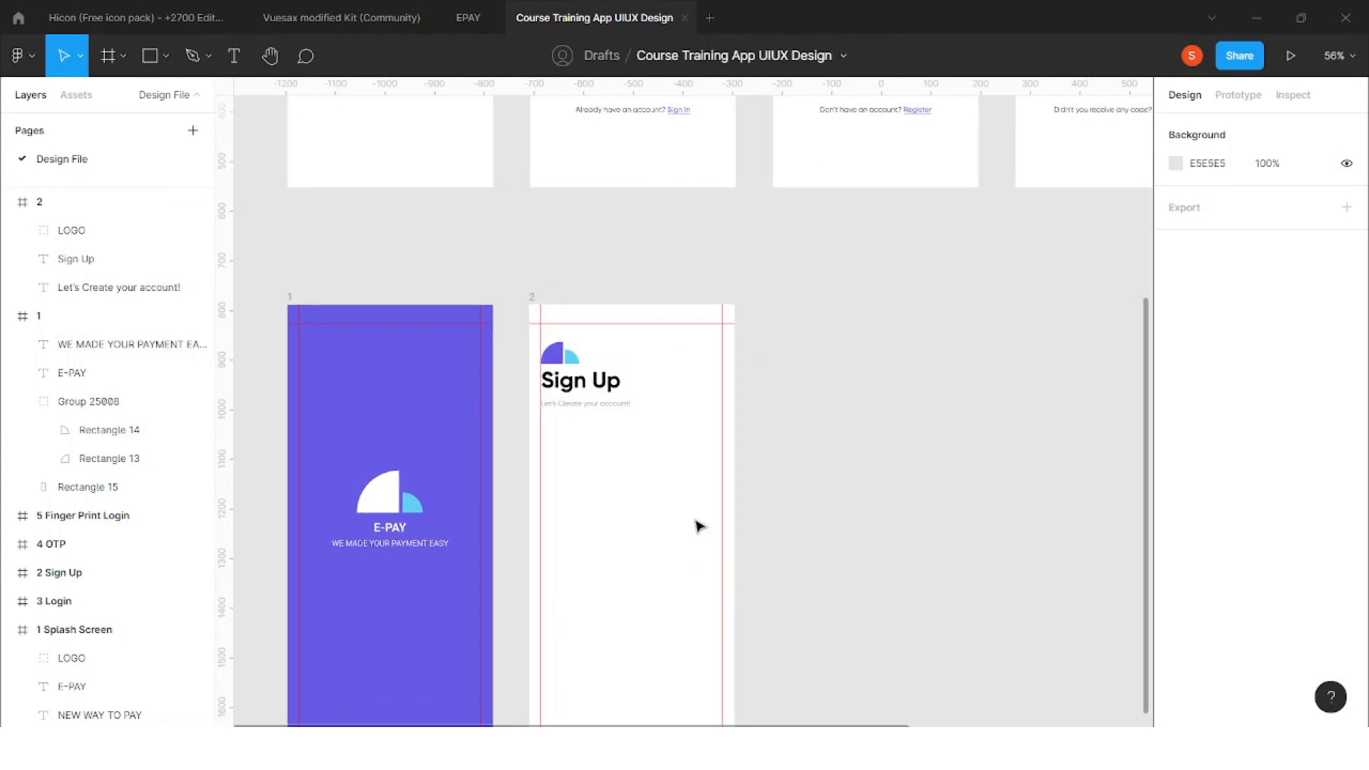
{"action": "left_click", "coordinate": [602, 385]}
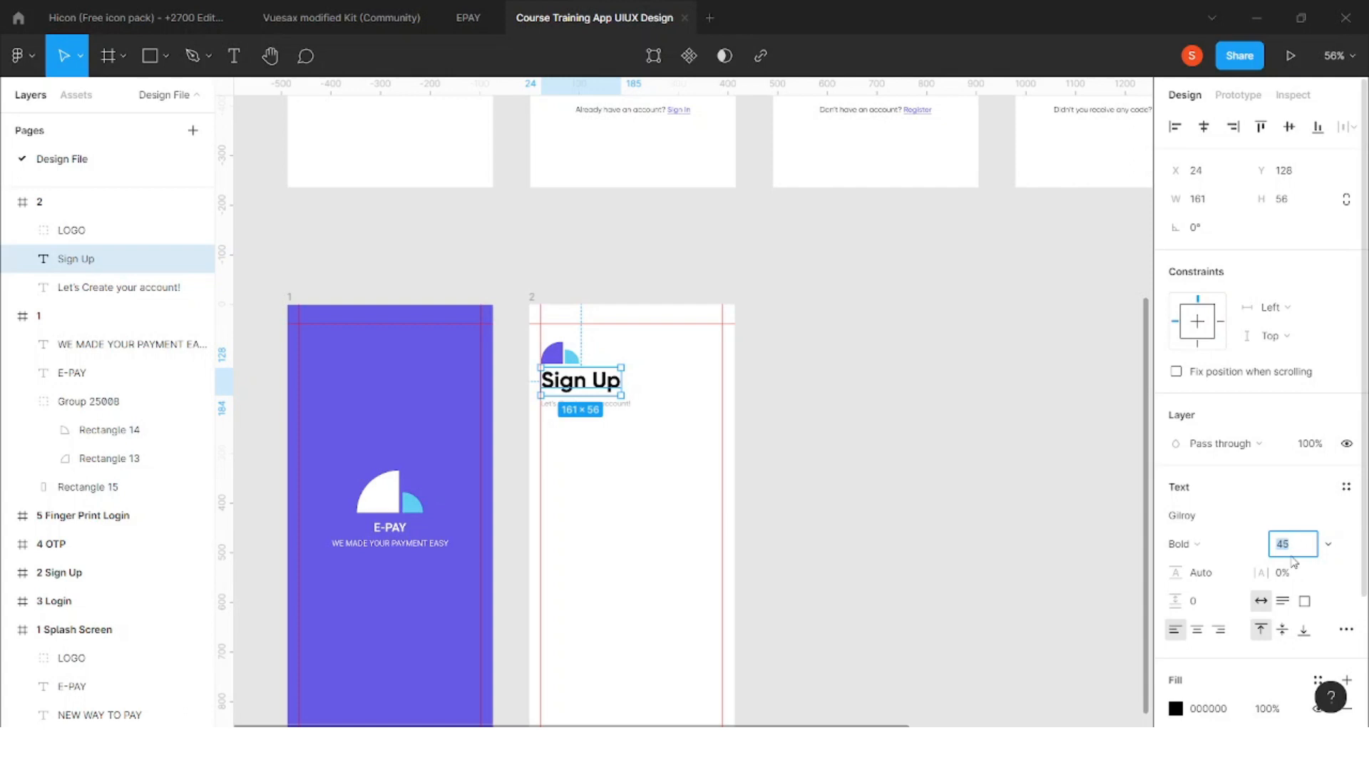
{"action": "type", "text": "32"}
{"action": "key", "text": "Return"}
{"action": "left_click", "coordinate": [623, 430]}
Reposition the Sign Up title below the logo at Y 136
{"action": "scroll", "coordinate": [542, 386], "scroll_direction": "up", "scroll_amount": 5}
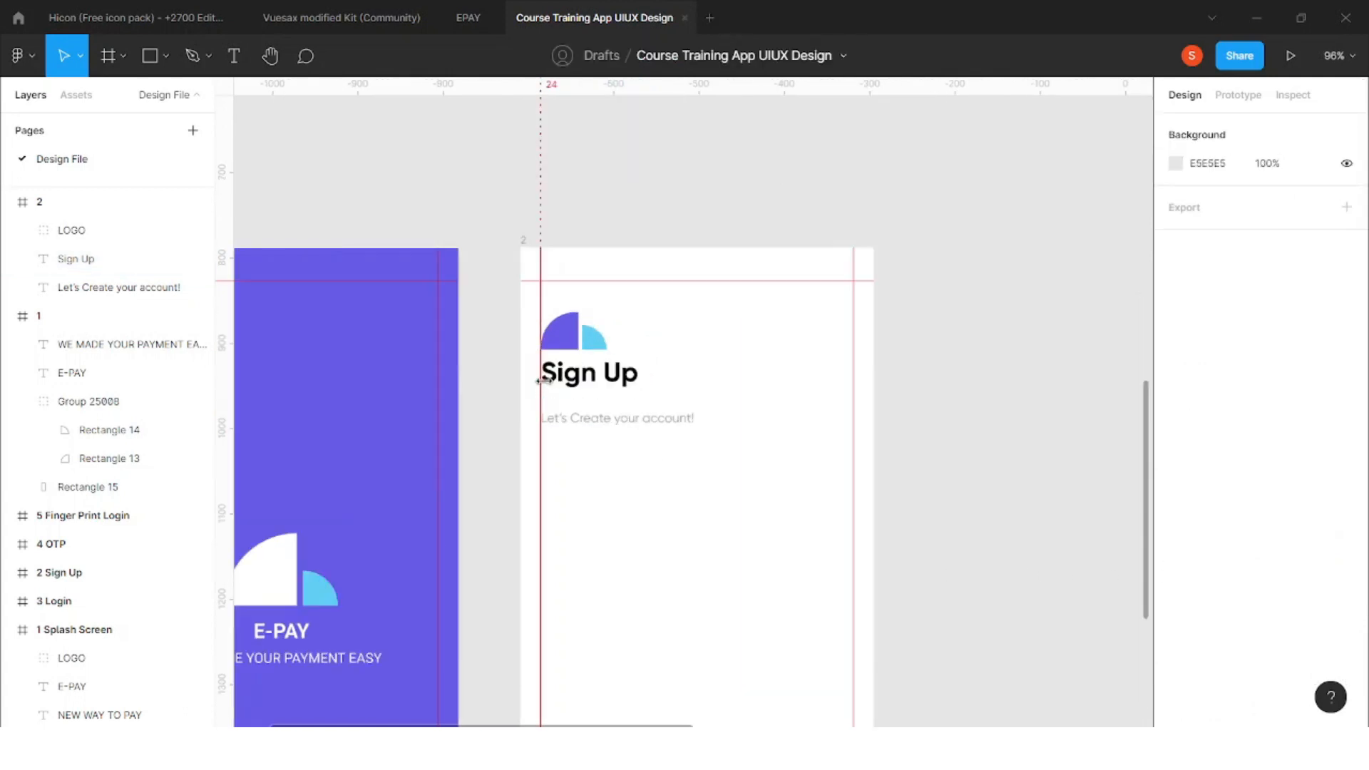
{"action": "left_click", "coordinate": [598, 394]}
{"action": "left_click_drag", "start_coordinate": [598, 395], "coordinate": [597, 405]}
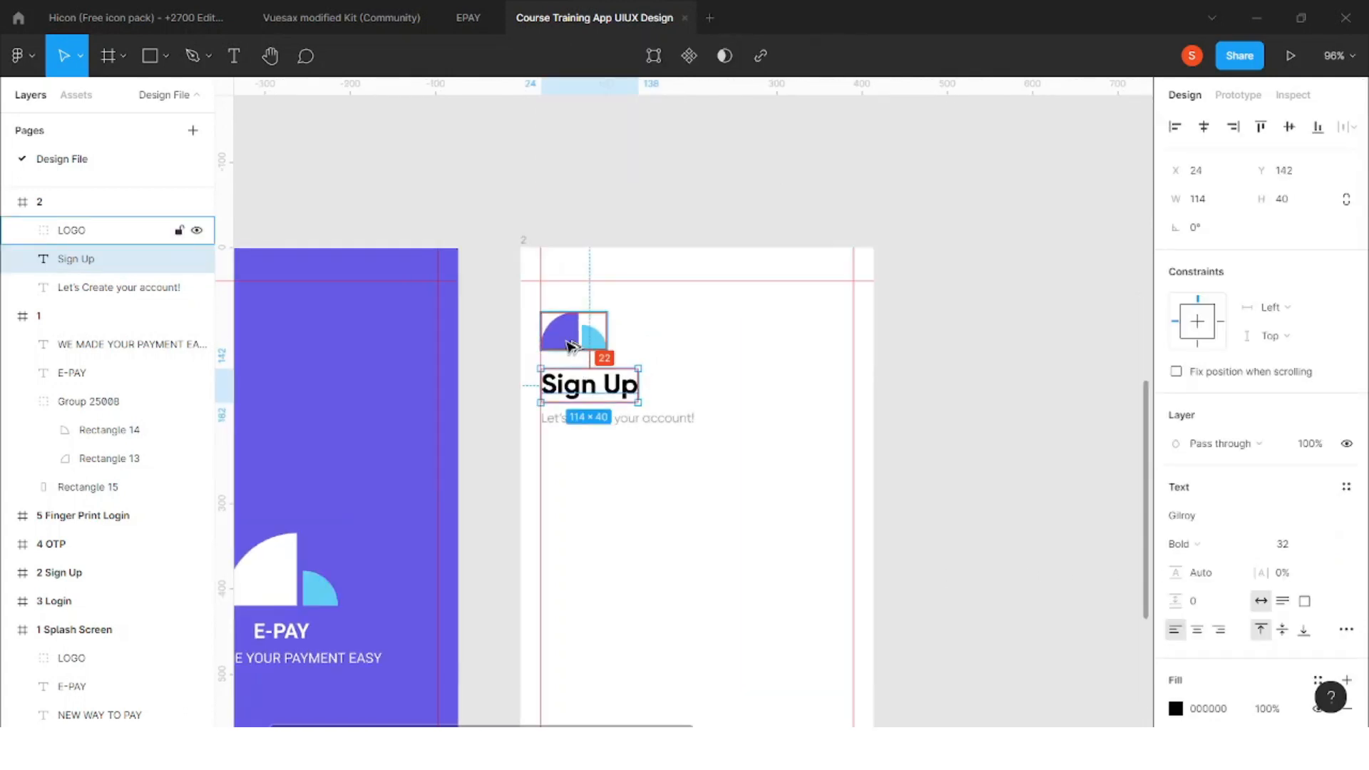
{"action": "key", "text": "Up"}
{"action": "key", "text": "Up"}
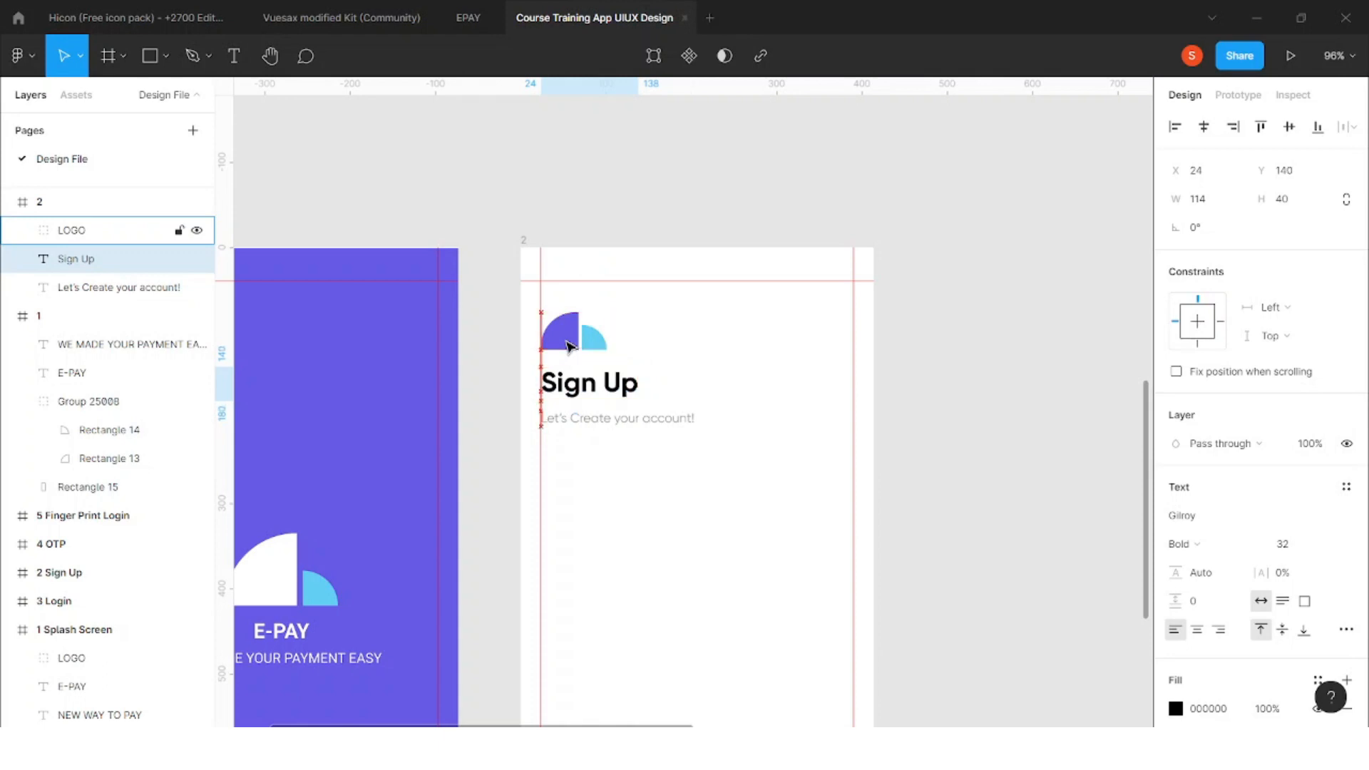
{"action": "scroll", "coordinate": [613, 350], "scroll_direction": "up", "scroll_amount": 5}
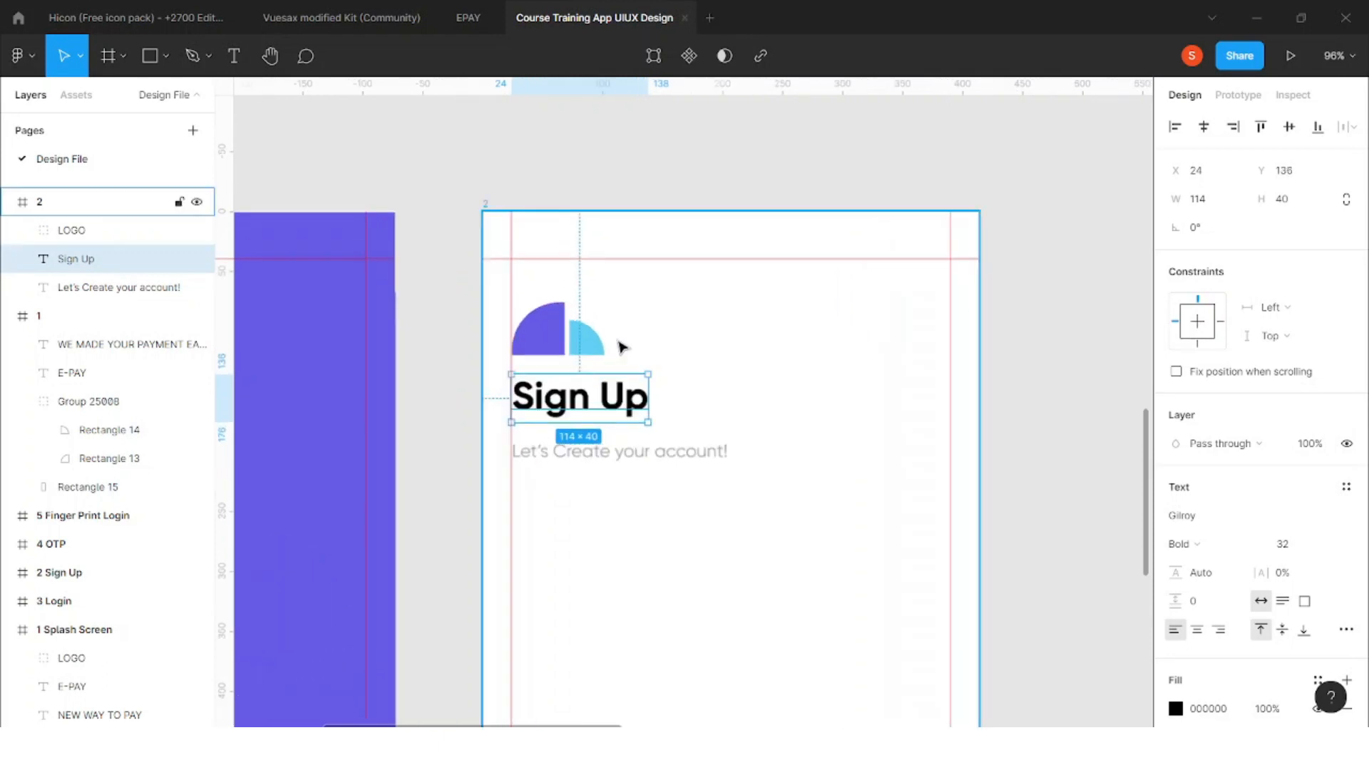
Move the "Let’s Create your account!" subtitle to Y 184, just below the title
{"action": "left_click", "coordinate": [605, 456]}
{"action": "left_click_drag", "start_coordinate": [604, 462], "coordinate": [610, 474]}
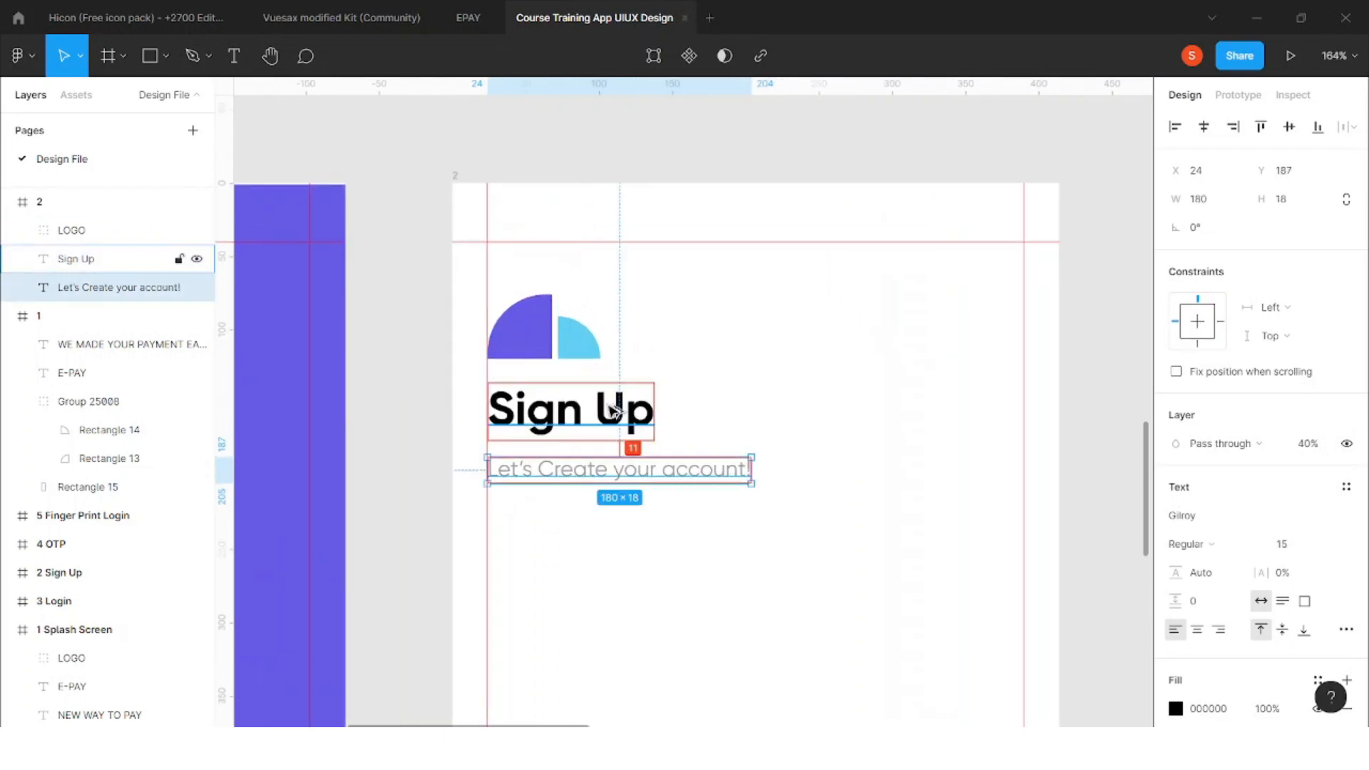
{"action": "scroll", "coordinate": [877, 626], "scroll_direction": "down", "scroll_amount": 5}
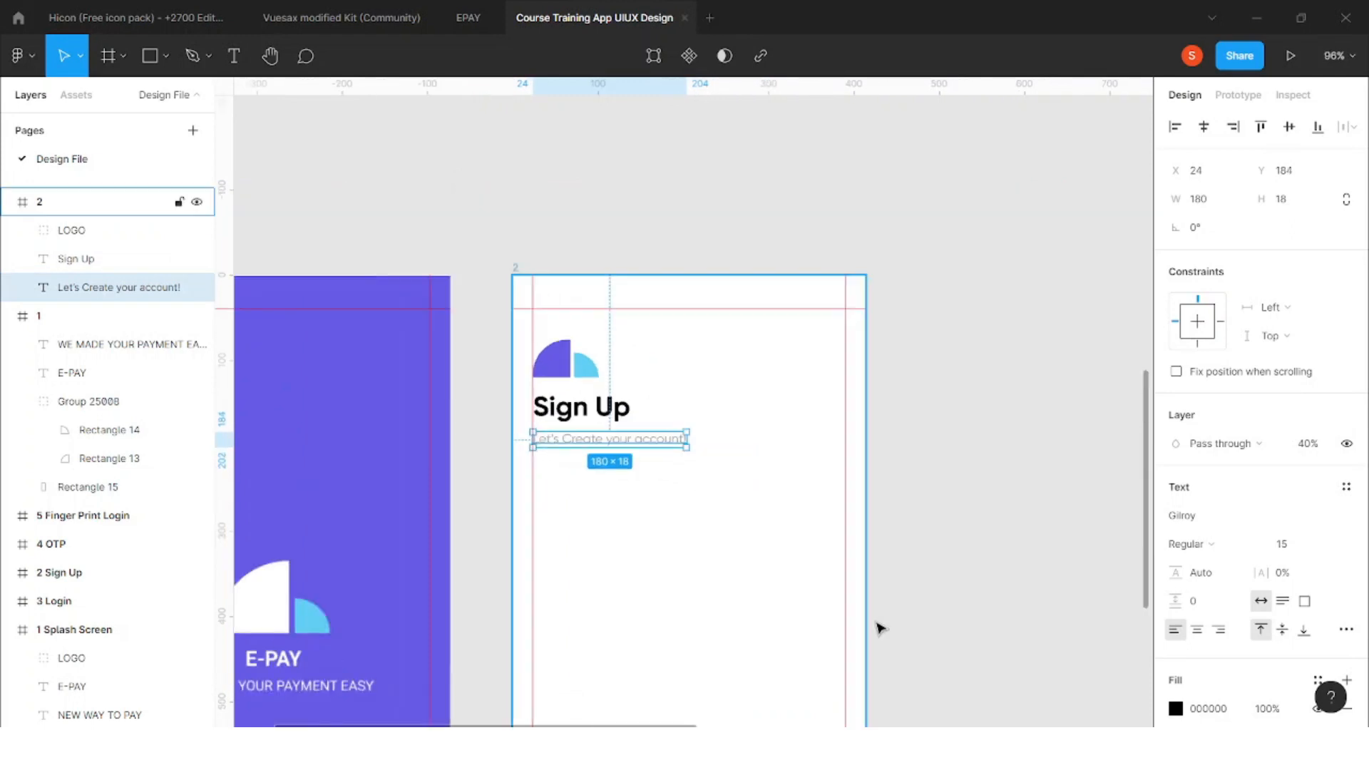
{"action": "left_click", "coordinate": [633, 483]}
Draw a 366 × 56 rectangle between the side guides below the subtitle, at X 24, Y 297
{"action": "scroll", "coordinate": [741, 583], "scroll_direction": "up", "scroll_amount": 5}
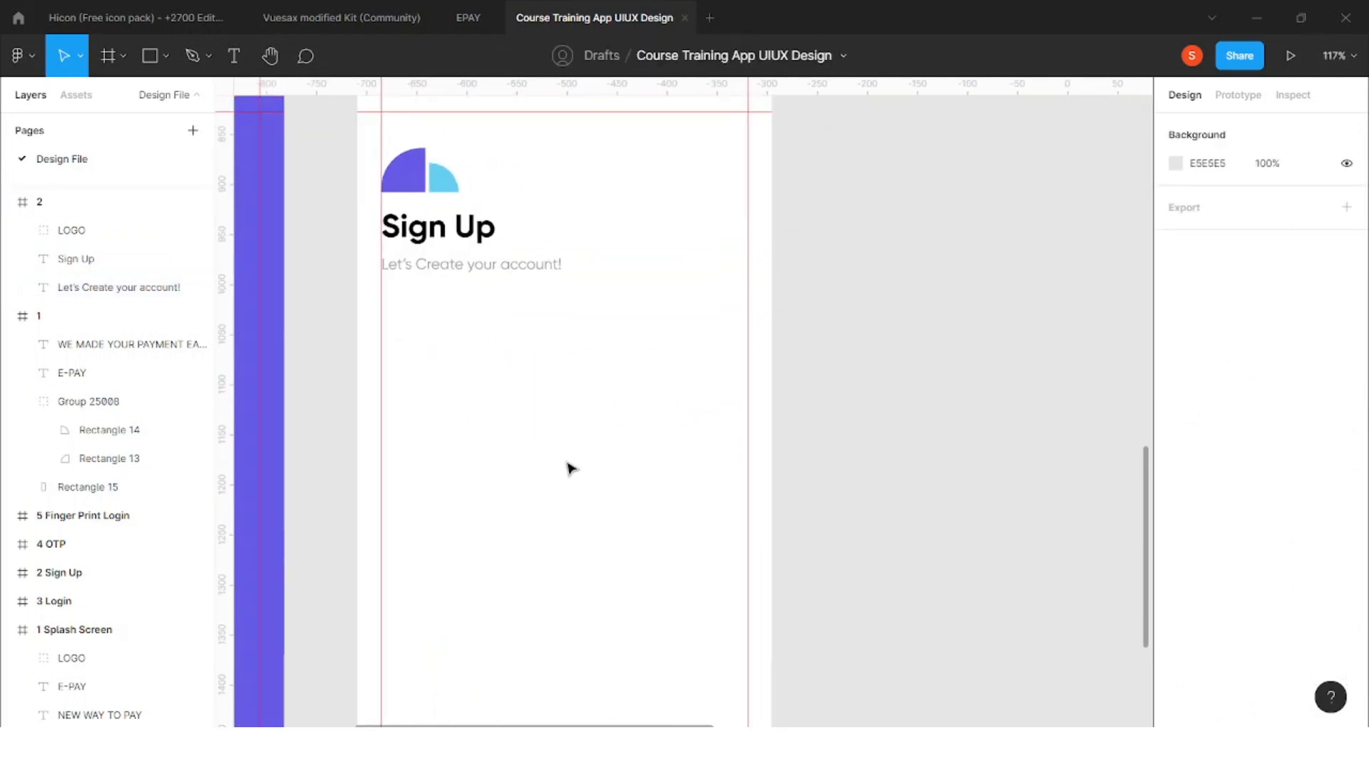
{"action": "scroll", "coordinate": [563, 417], "scroll_direction": "down", "scroll_amount": 1}
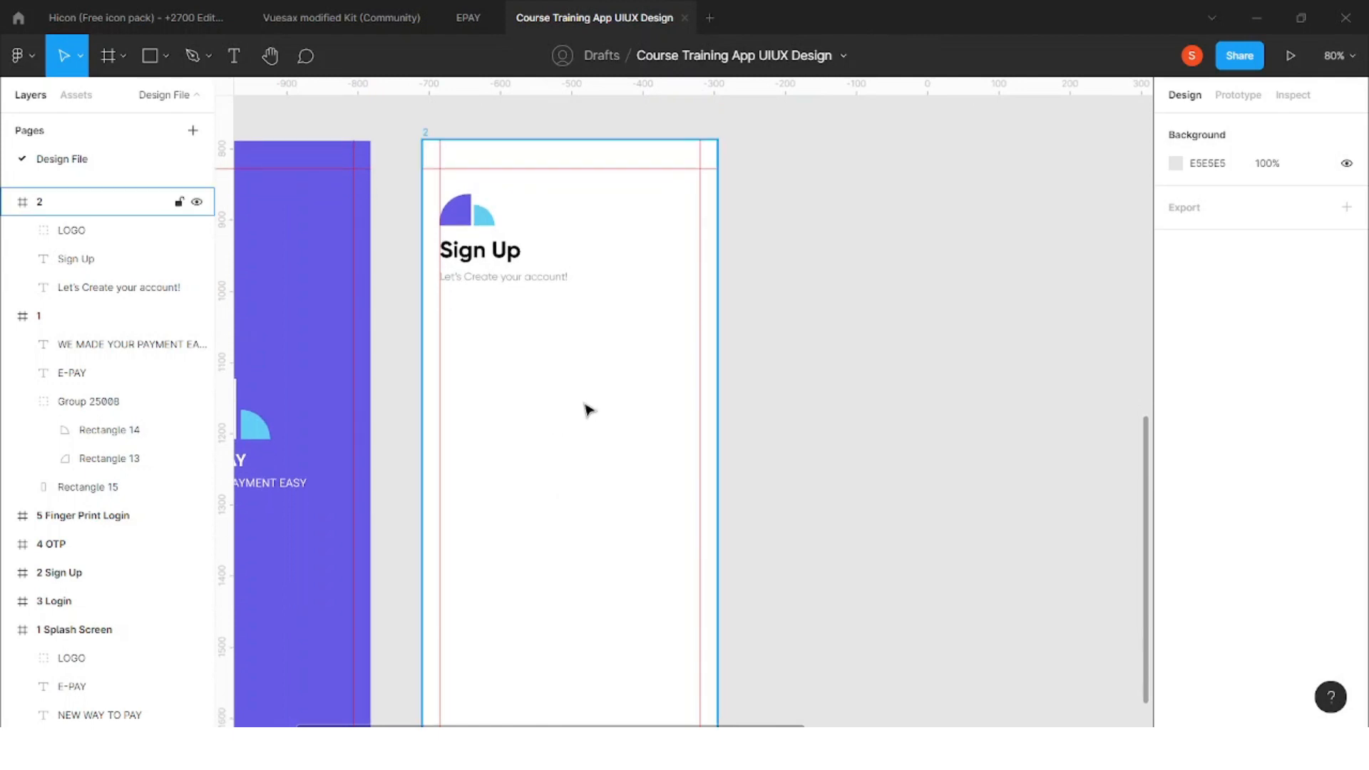
{"action": "scroll", "coordinate": [544, 422], "scroll_direction": "up", "scroll_amount": 1}
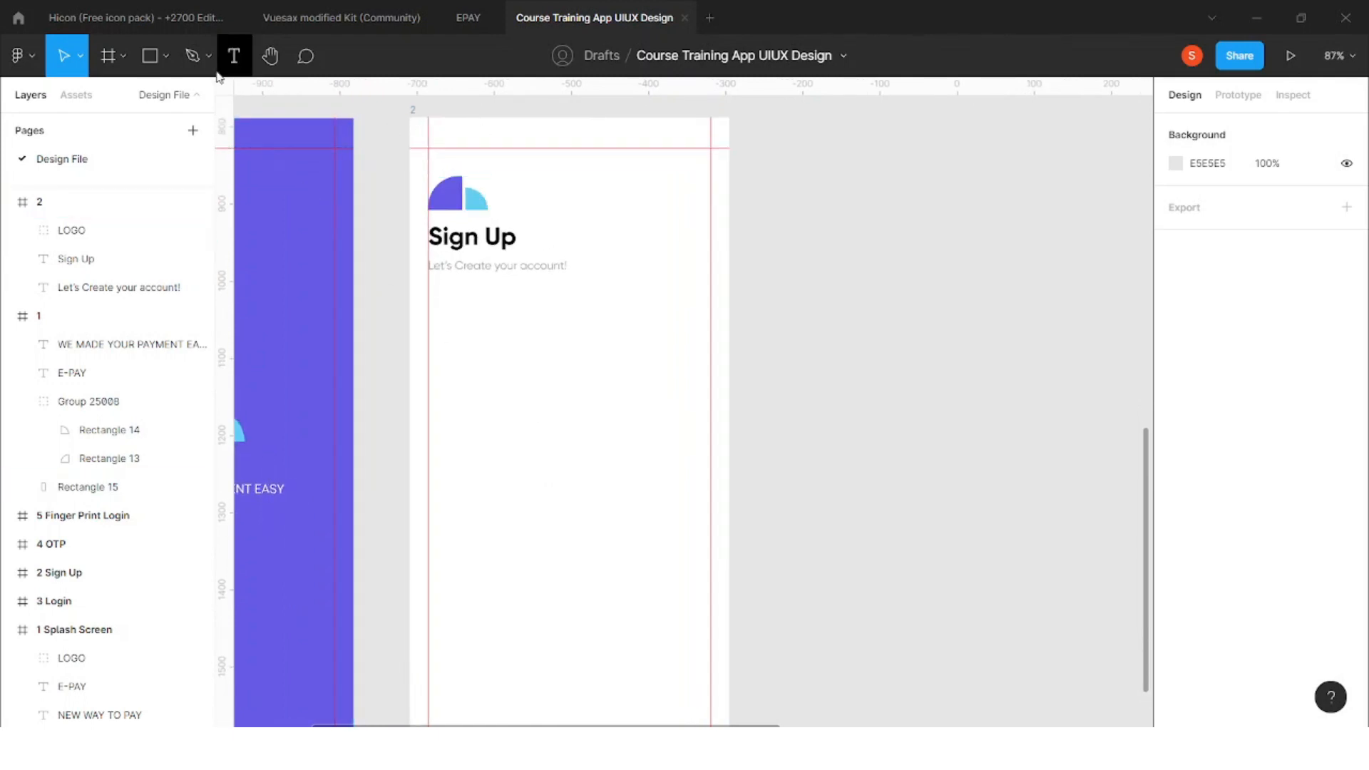
{"action": "left_click", "coordinate": [166, 55]}
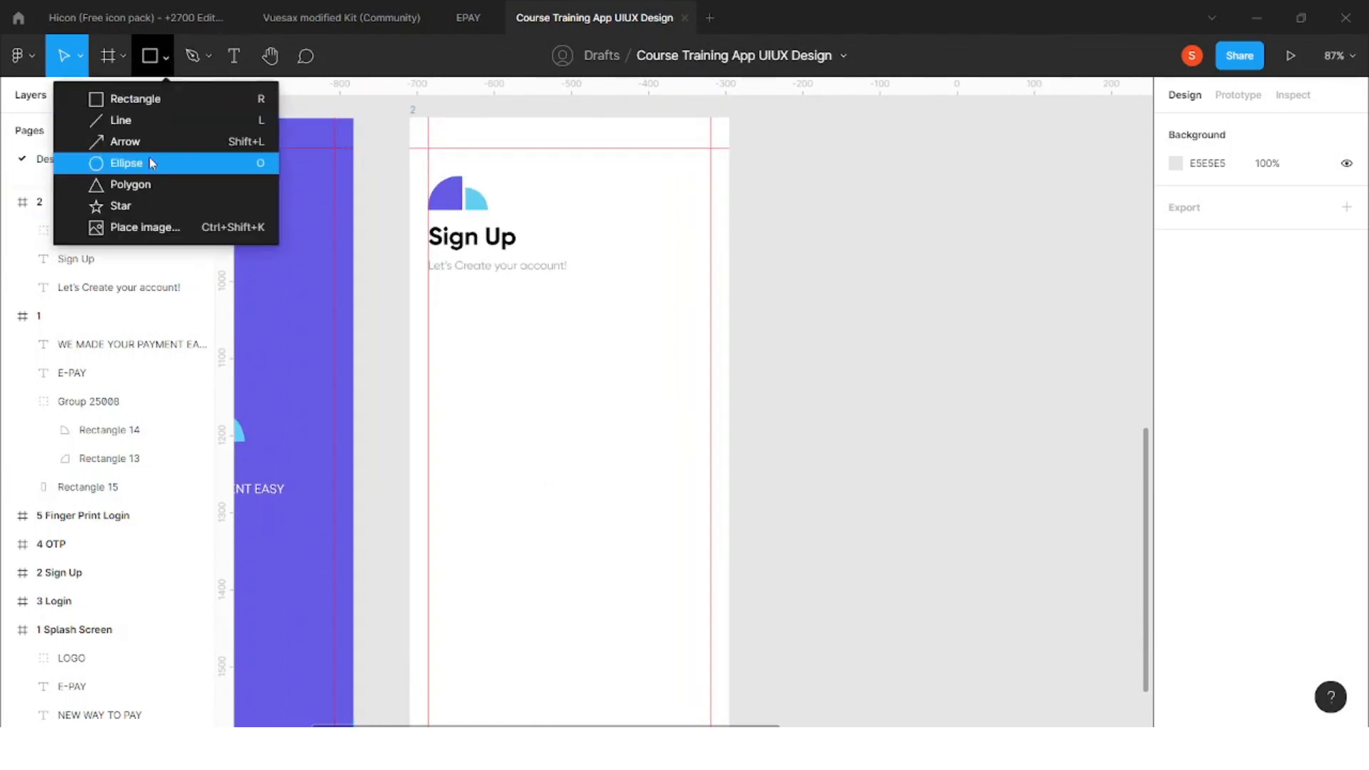
{"action": "left_click", "coordinate": [145, 102]}
{"action": "mouse_move", "coordinate": [428, 347]}
{"action": "left_mouse_down"}
{"action": "mouse_move", "coordinate": [675, 436]}
{"action": "mouse_move", "coordinate": [711, 389]}
{"action": "left_mouse_up"}
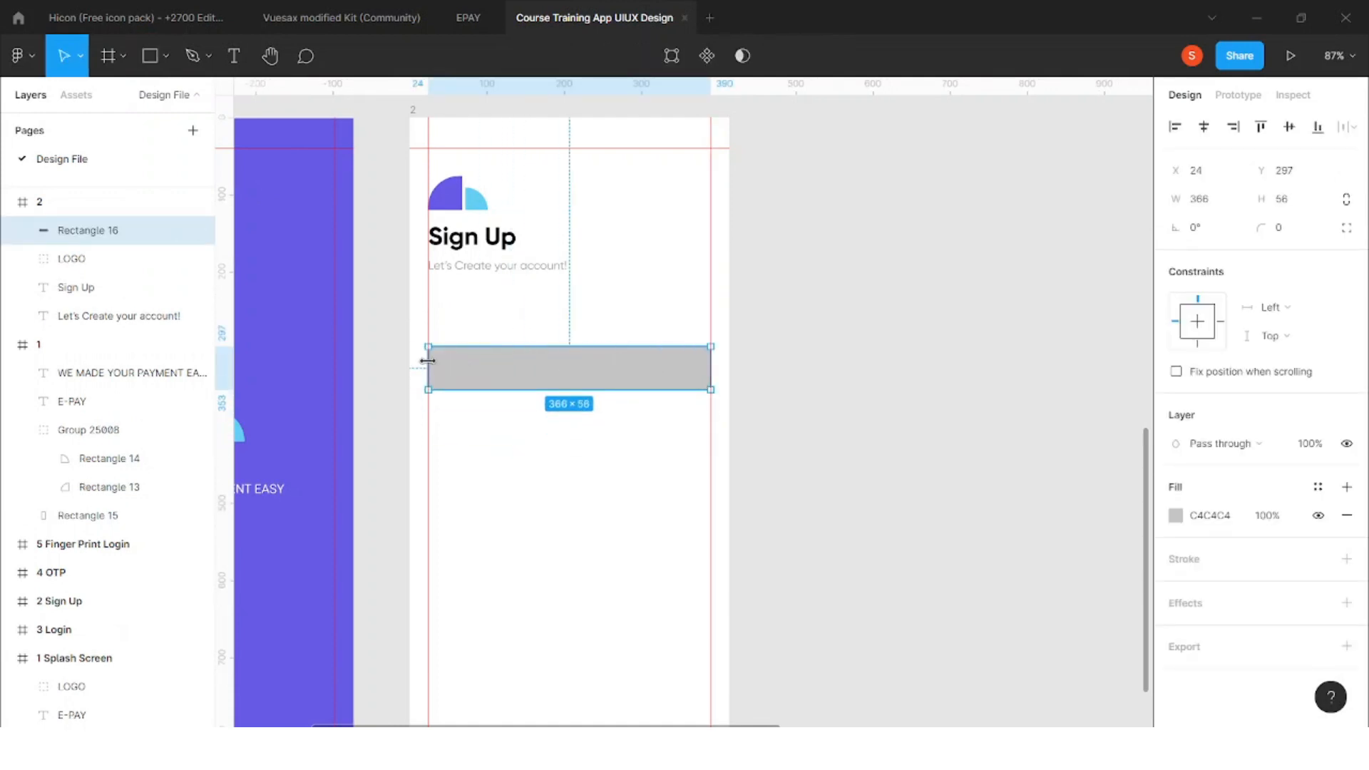
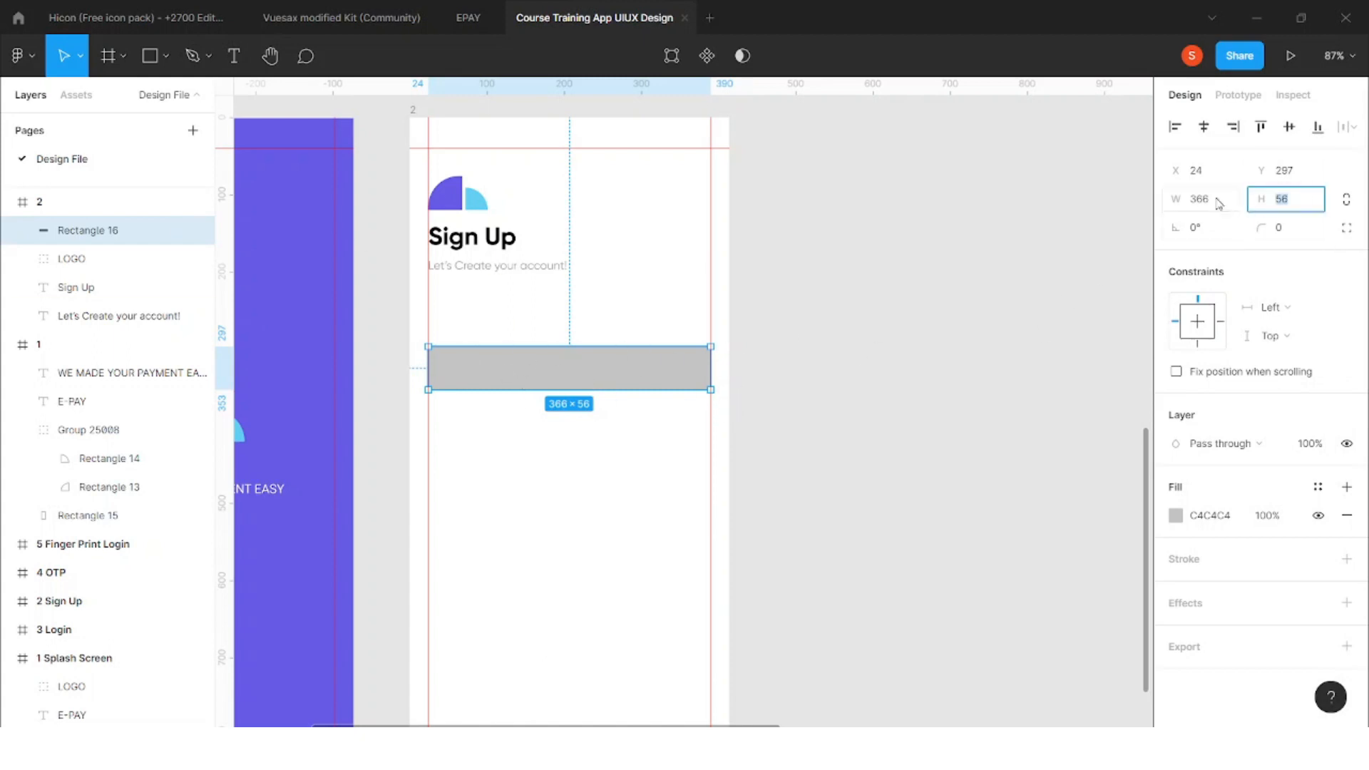
{"action": "scroll", "coordinate": [704, 370], "scroll_direction": "up", "scroll_amount": 5}
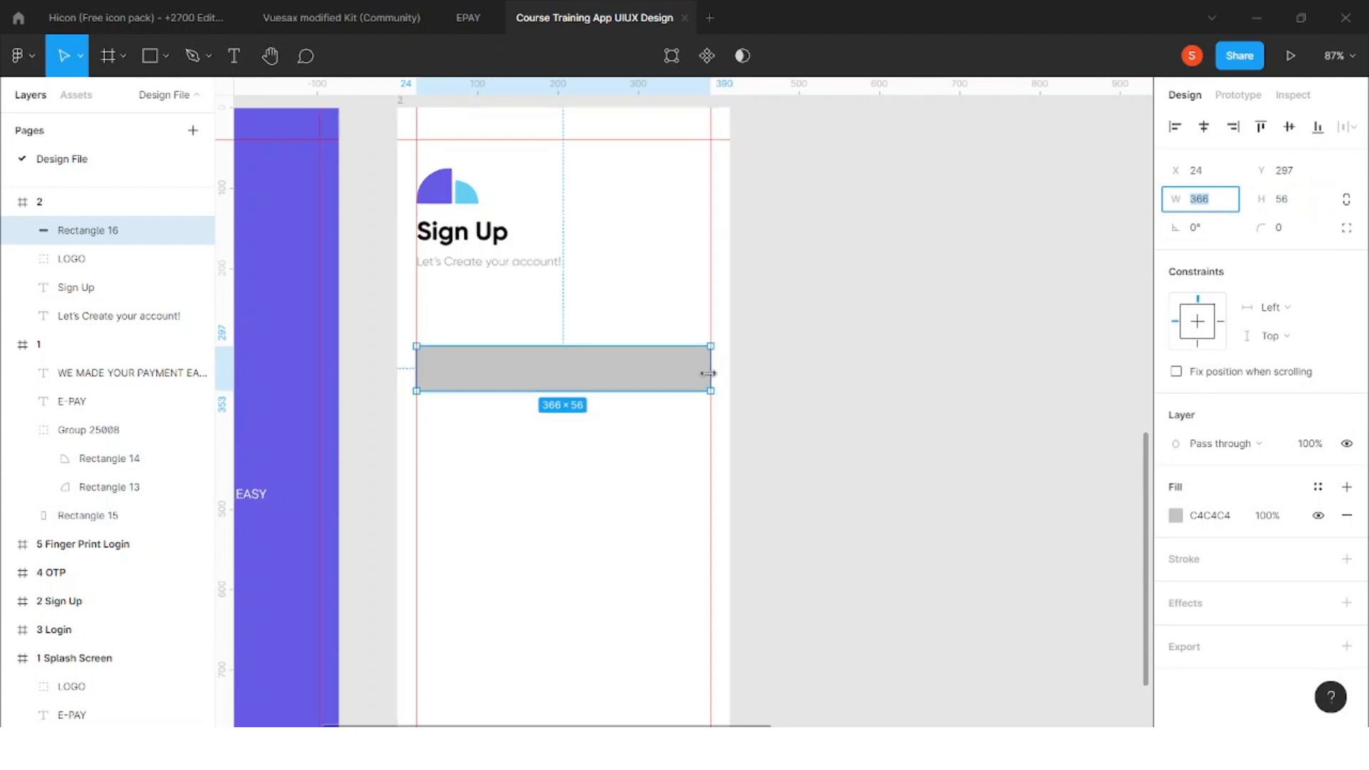
Set the corner radius of the input field rectangle to 16
{"action": "scroll", "coordinate": [641, 385], "scroll_direction": "down", "scroll_amount": 2}
{"action": "scroll", "coordinate": [571, 397], "scroll_direction": "left", "scroll_amount": 3}
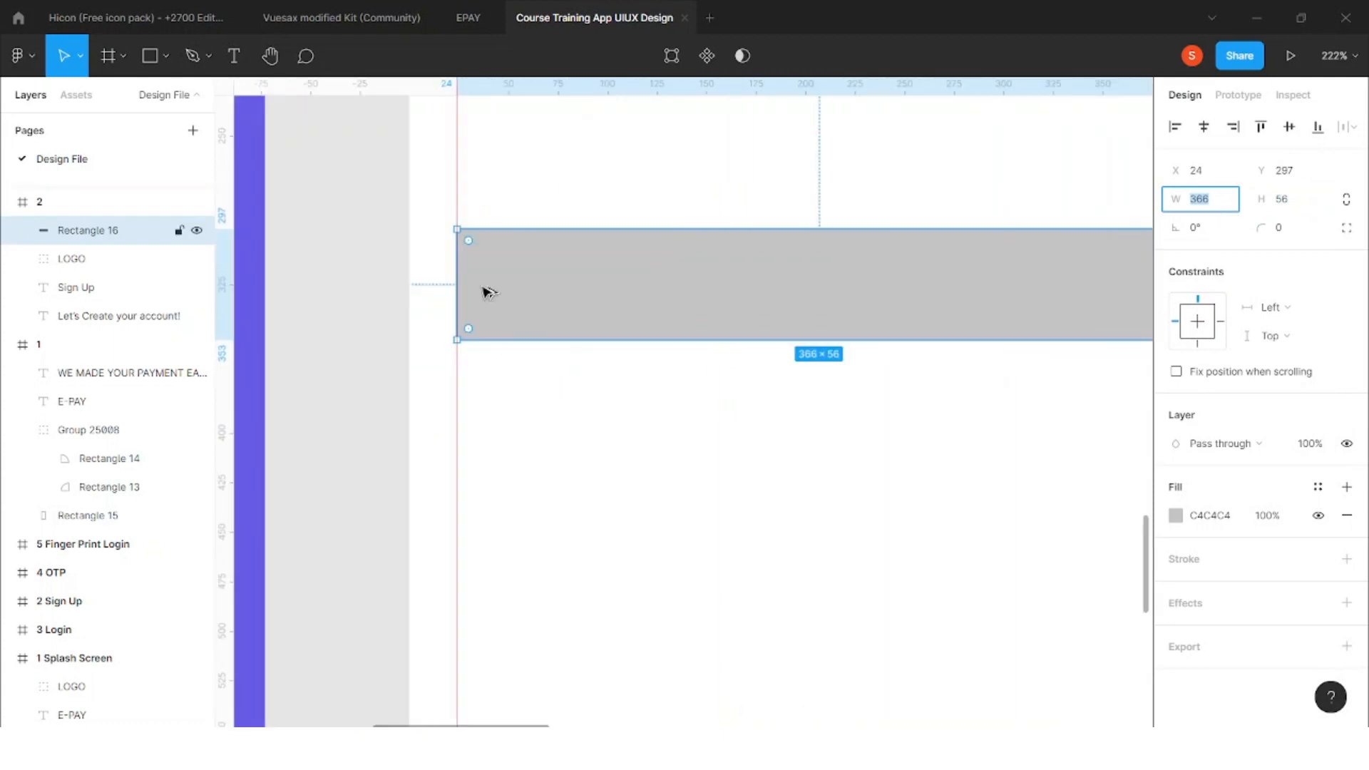
{"action": "scroll", "coordinate": [482, 293], "scroll_direction": "down", "scroll_amount": 3}
{"action": "scroll", "coordinate": [556, 356], "scroll_direction": "right", "scroll_amount": 1}
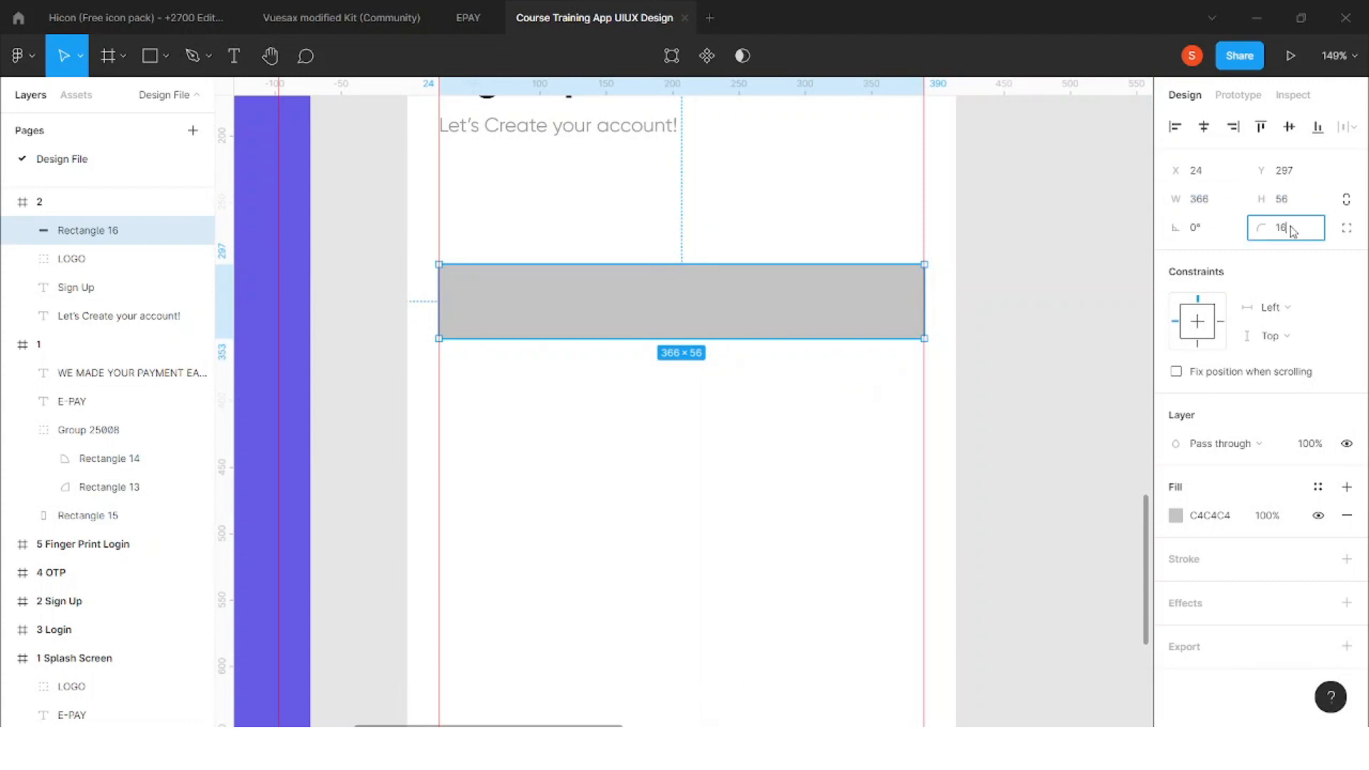
{"action": "left_click", "coordinate": [962, 381]}
{"action": "scroll", "coordinate": [708, 312], "scroll_direction": "down", "scroll_amount": 3}
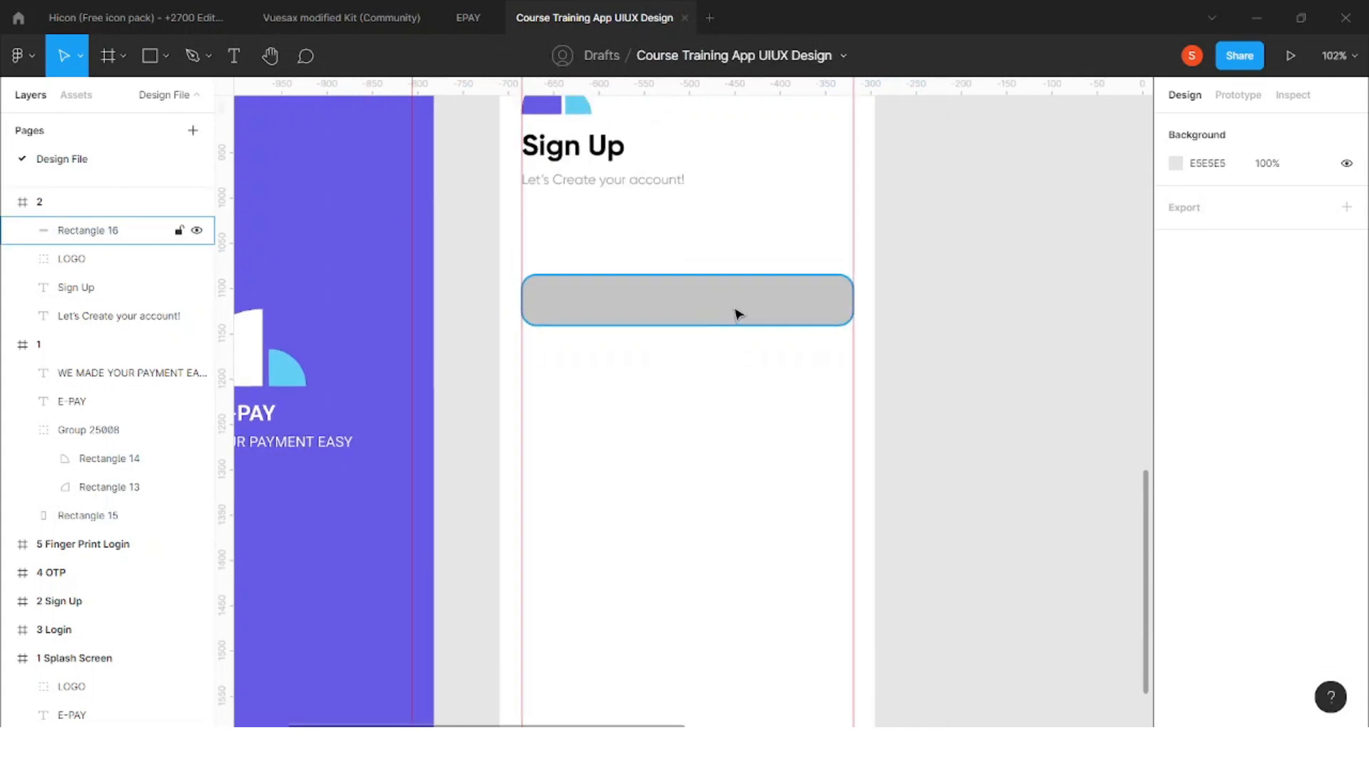
Set the input field rectangle's corner radius to 12 and move it down to Y 316
{"action": "left_click", "coordinate": [738, 314]}
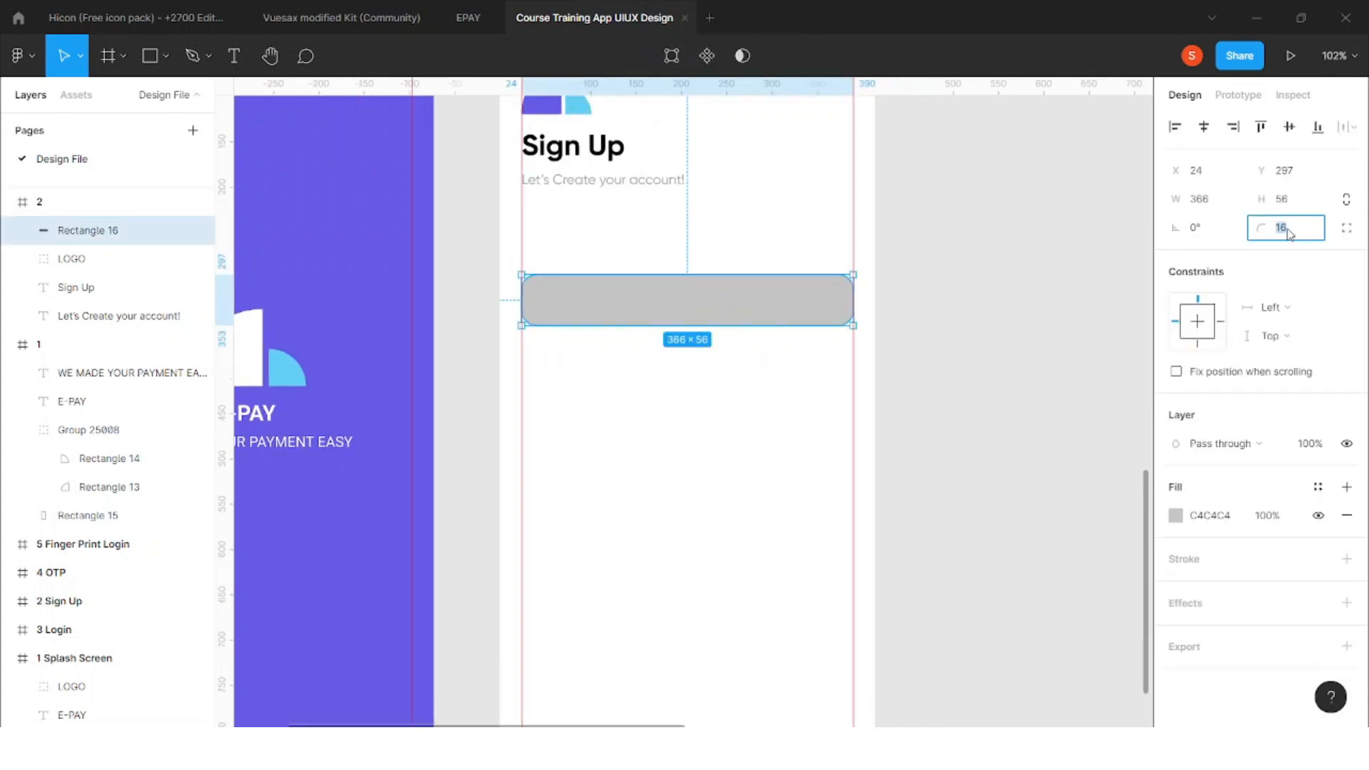
{"action": "left_click", "coordinate": [1107, 412]}
{"action": "scroll", "coordinate": [856, 318], "scroll_direction": "up", "scroll_amount": 3}
{"action": "left_click_drag", "start_coordinate": [734, 309], "coordinate": [727, 327]}
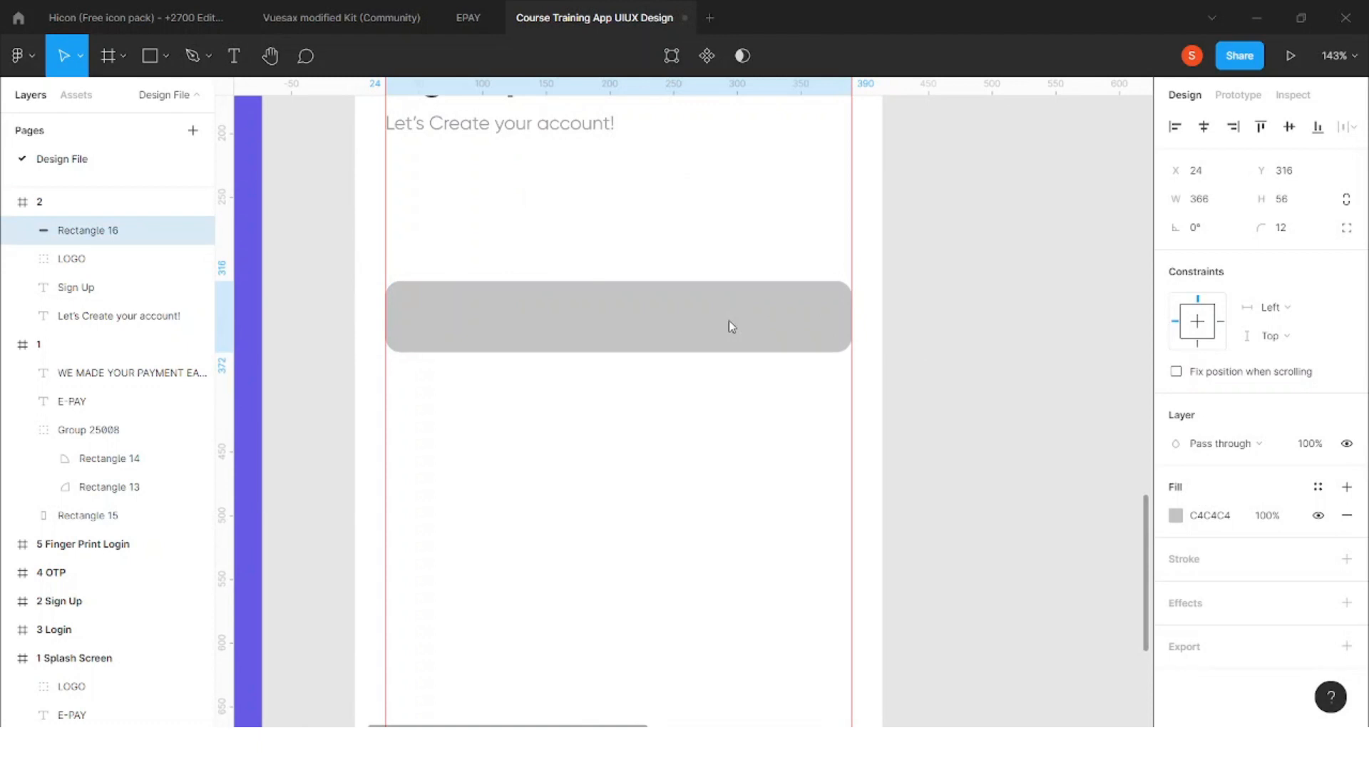
{"action": "scroll", "coordinate": [715, 314], "scroll_direction": "down", "scroll_amount": 3}
{"action": "scroll", "coordinate": [713, 313], "scroll_direction": "up", "scroll_amount": 1}
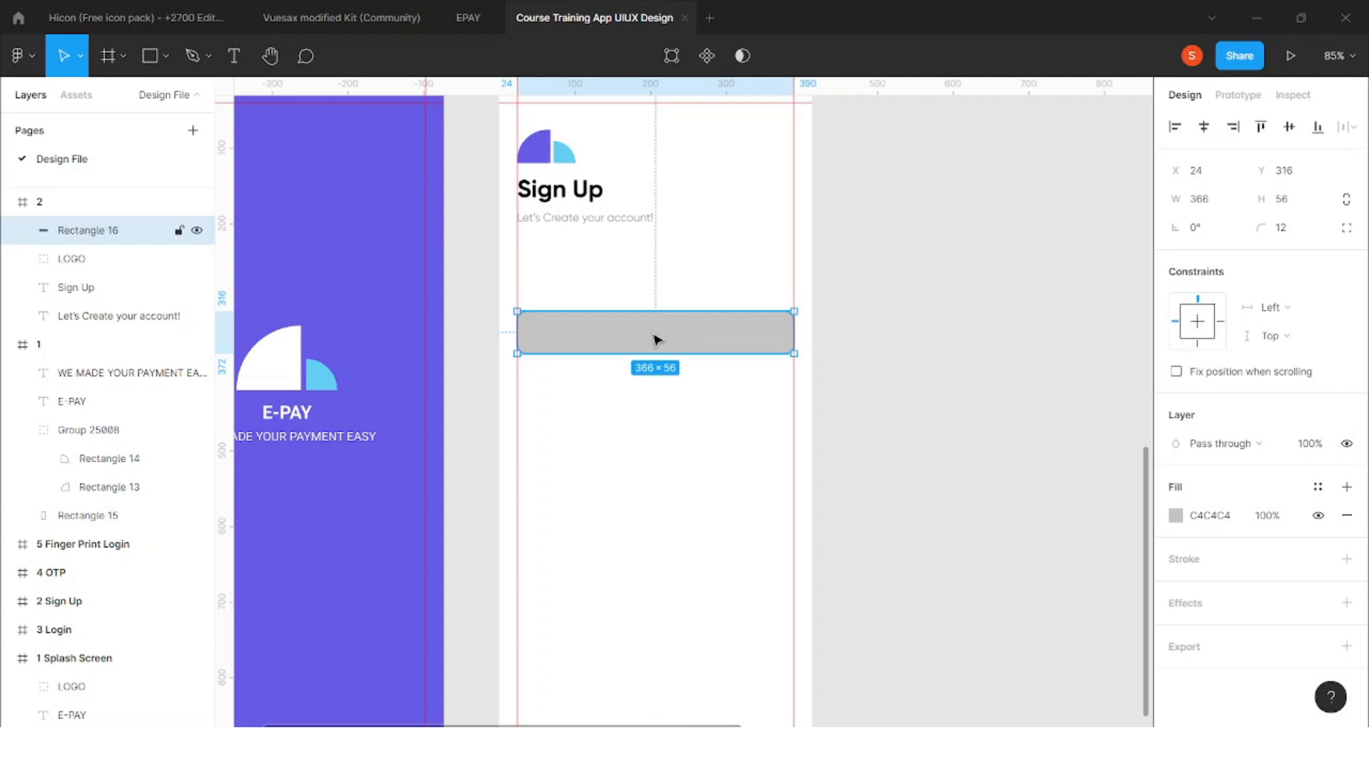
Fill the input field rectangle with white (FFFFFF) and give it a 1-wide inside stroke in 000000 at 10% opacity
{"action": "left_click", "coordinate": [1178, 523]}
{"action": "left_click_drag", "start_coordinate": [995, 326], "coordinate": [908, 250]}
{"action": "left_click", "coordinate": [1184, 568]}
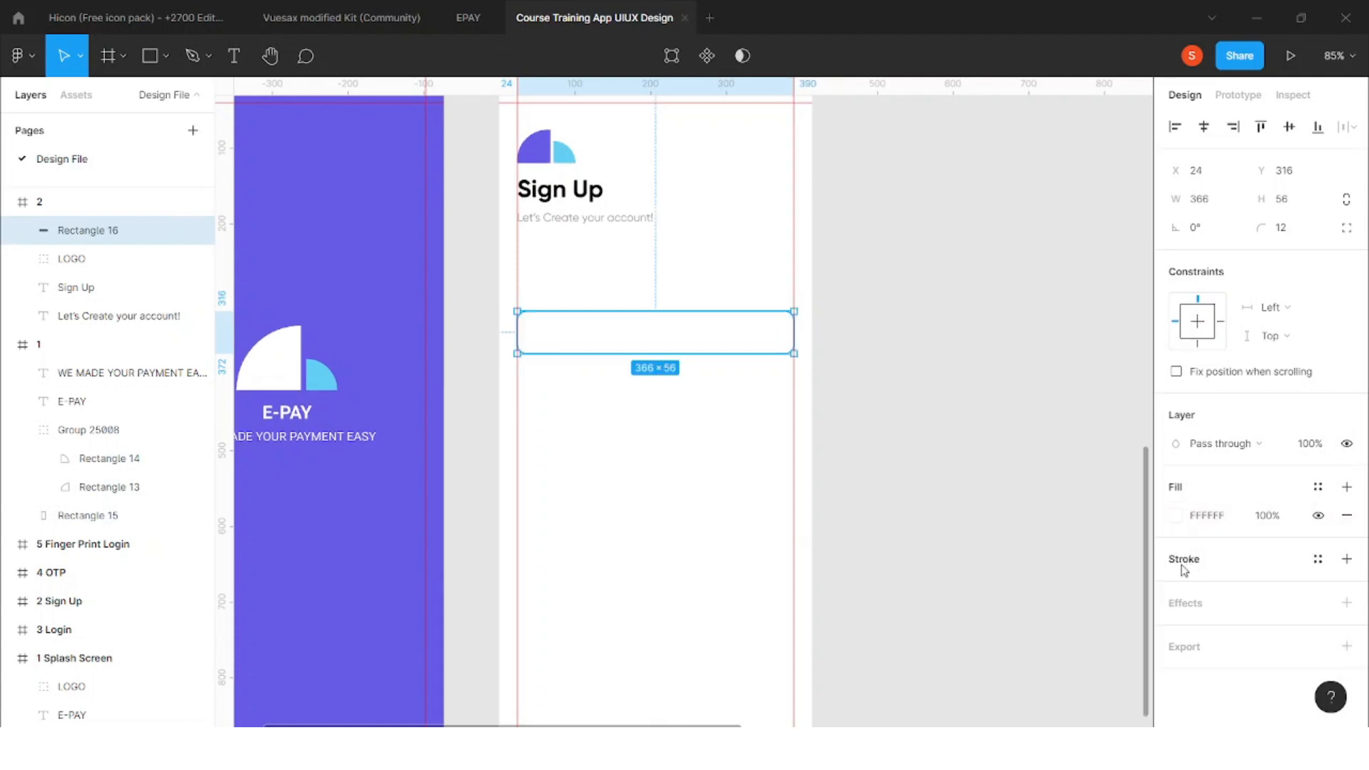
{"action": "left_click", "coordinate": [1184, 568]}
{"action": "left_click", "coordinate": [1265, 590]}
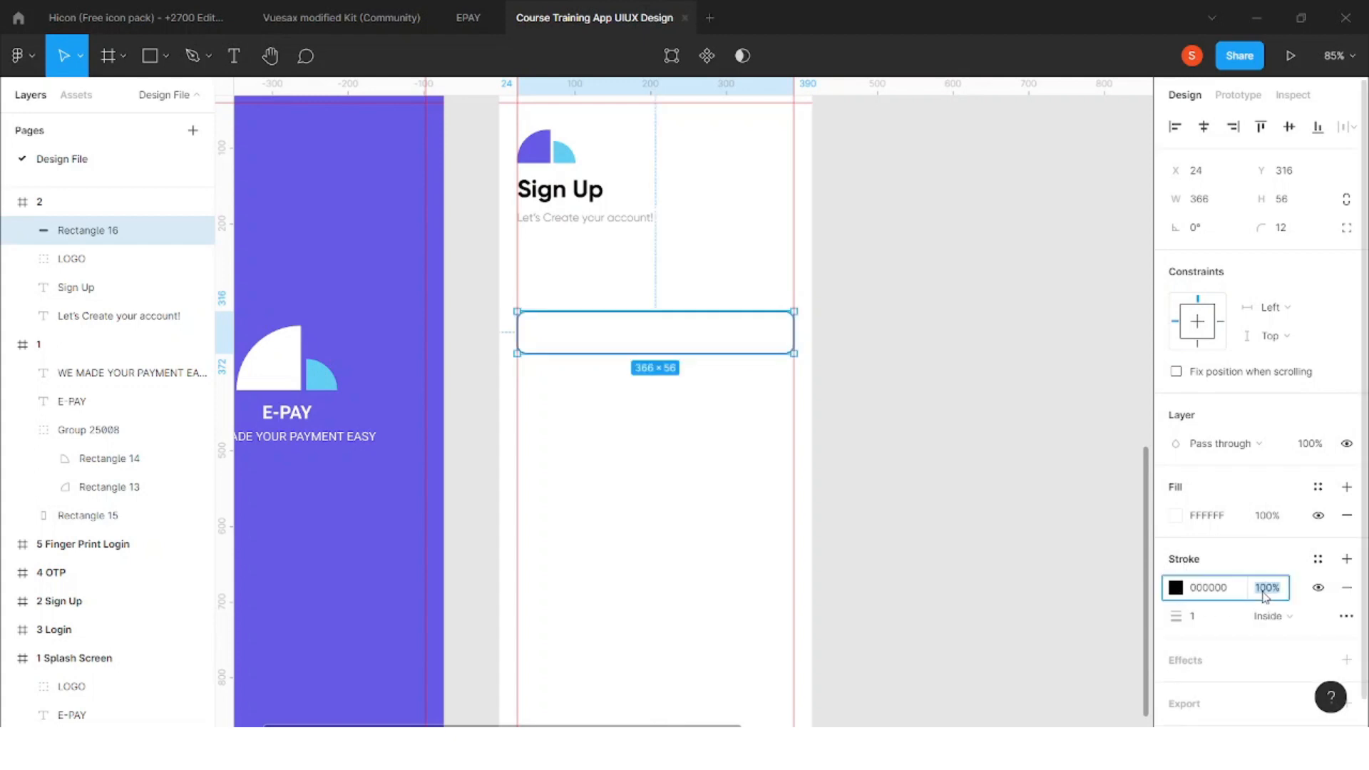
{"action": "key", "text": "Return"}
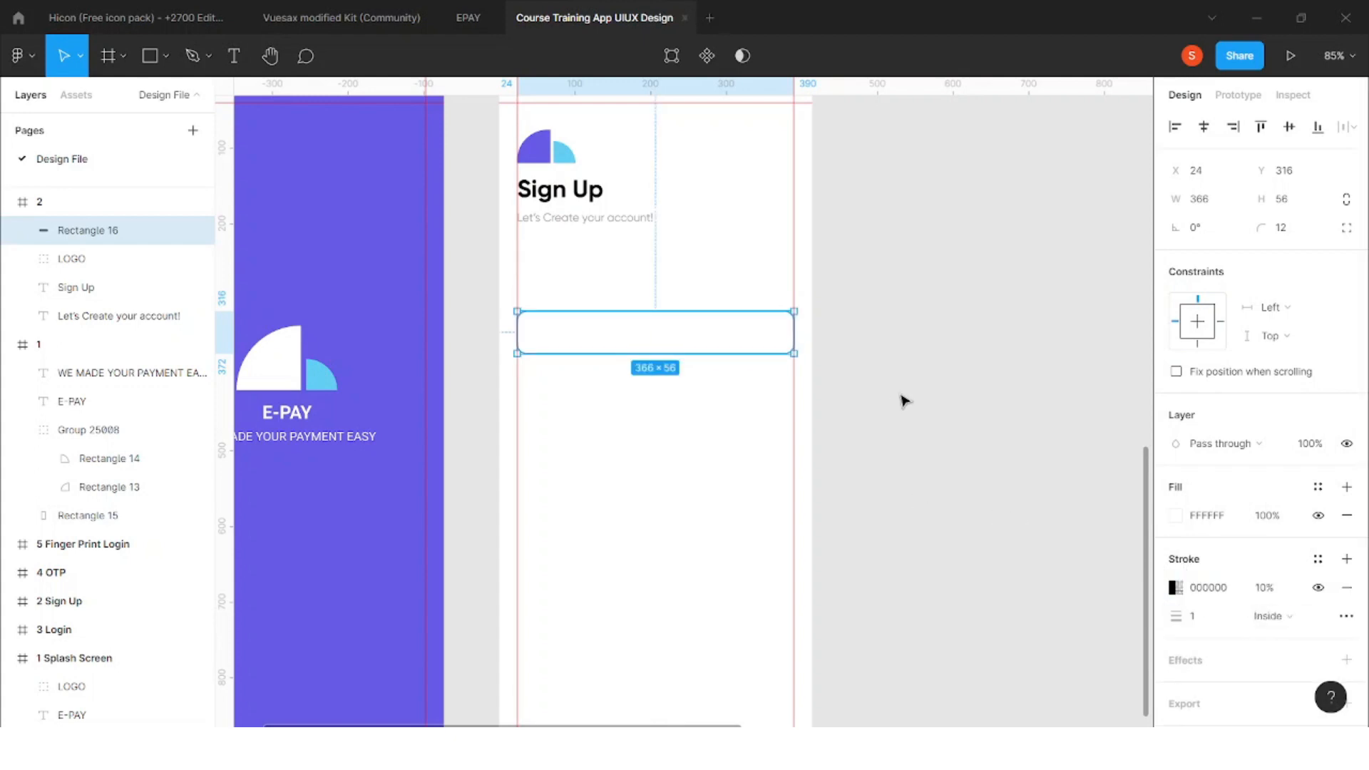
{"action": "left_click", "coordinate": [868, 450]}
{"action": "scroll", "coordinate": [691, 320], "scroll_direction": "up", "scroll_amount": 3}
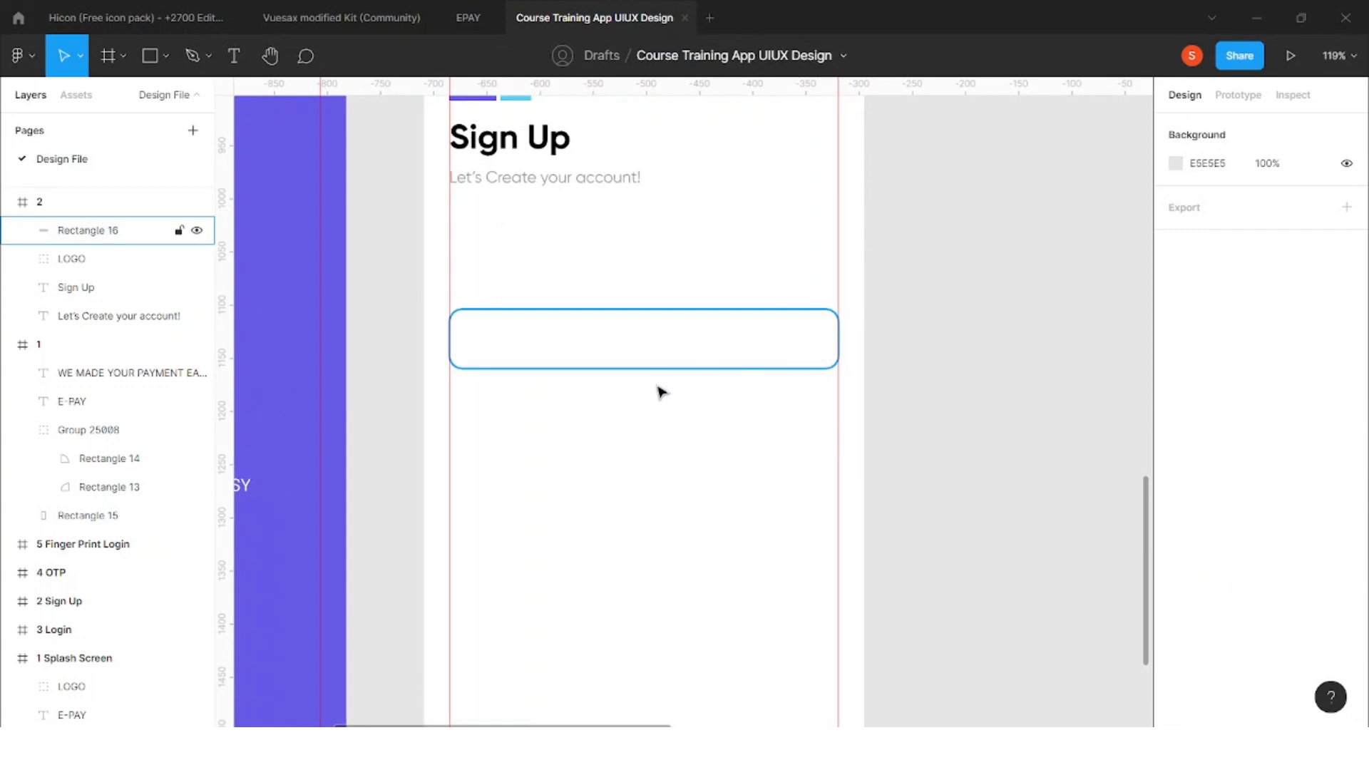
Duplicate the "Let’s Create your account!" subtitle and place the copy inside the input field at X 41, Y 335
{"action": "left_click", "coordinate": [578, 185]}
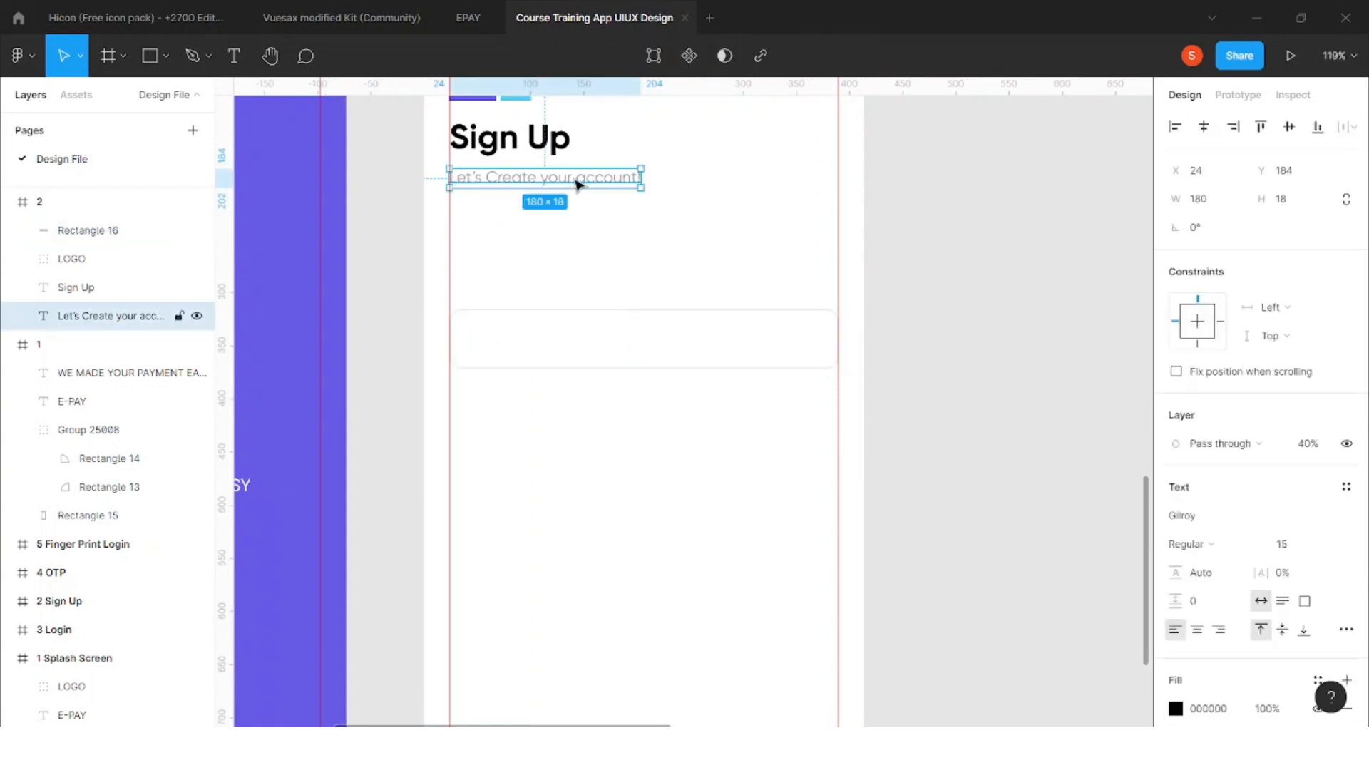
{"action": "left_click", "coordinate": [626, 231]}
{"action": "key", "text": "ctrl+v"}
{"action": "left_click_drag", "start_coordinate": [589, 181], "coordinate": [606, 345]}
Replace the text of the copy inside the input field with "Enter Your Phone Number"
{"action": "double_click", "coordinate": [604, 342]}
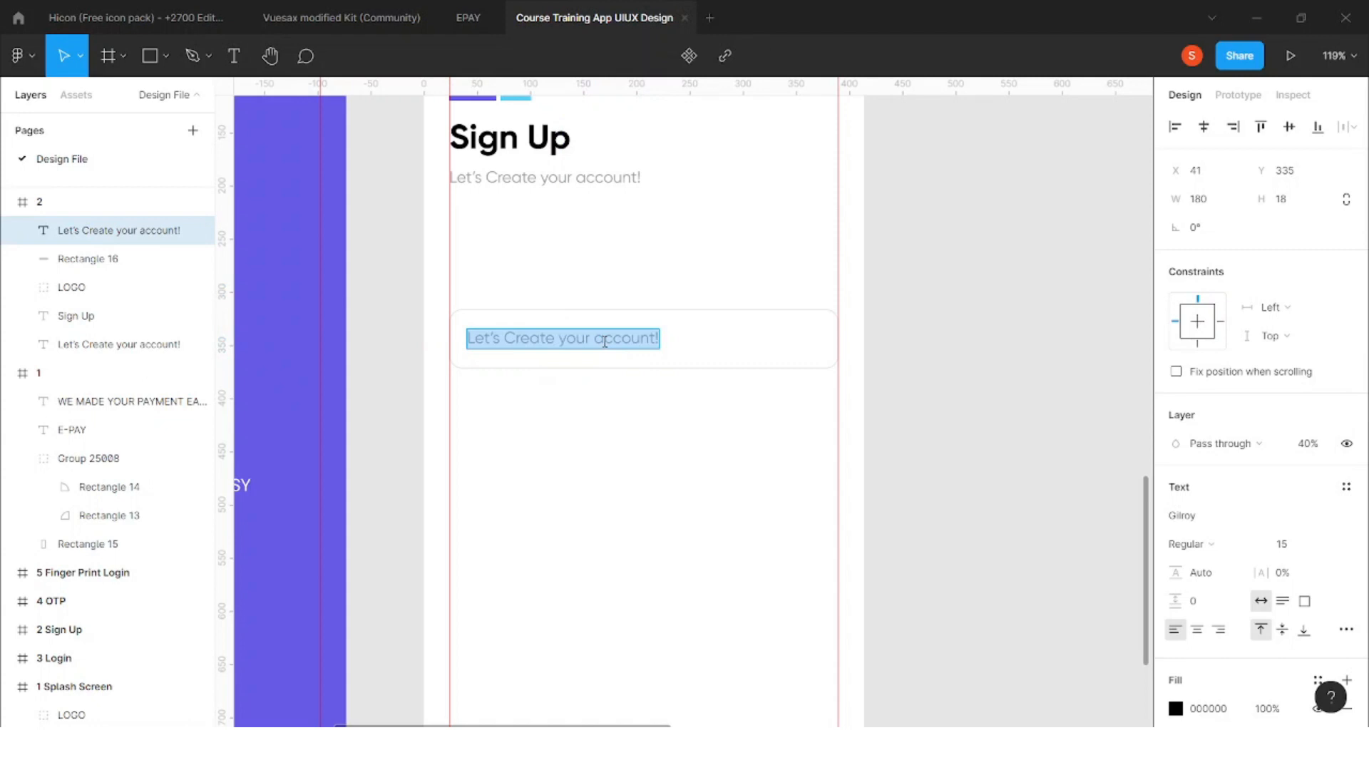
{"action": "type", "text": "Ente"}
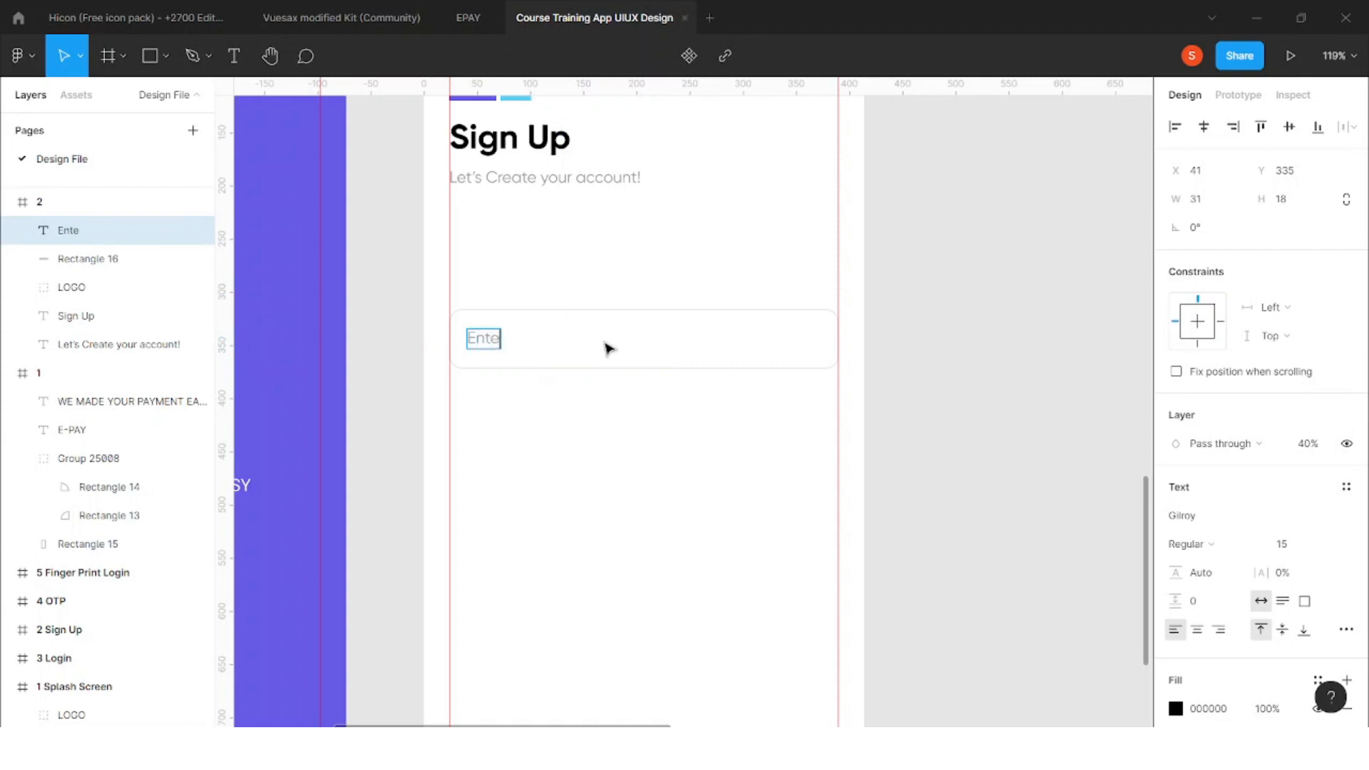
{"action": "type", "text": "r Your Phone Number"}
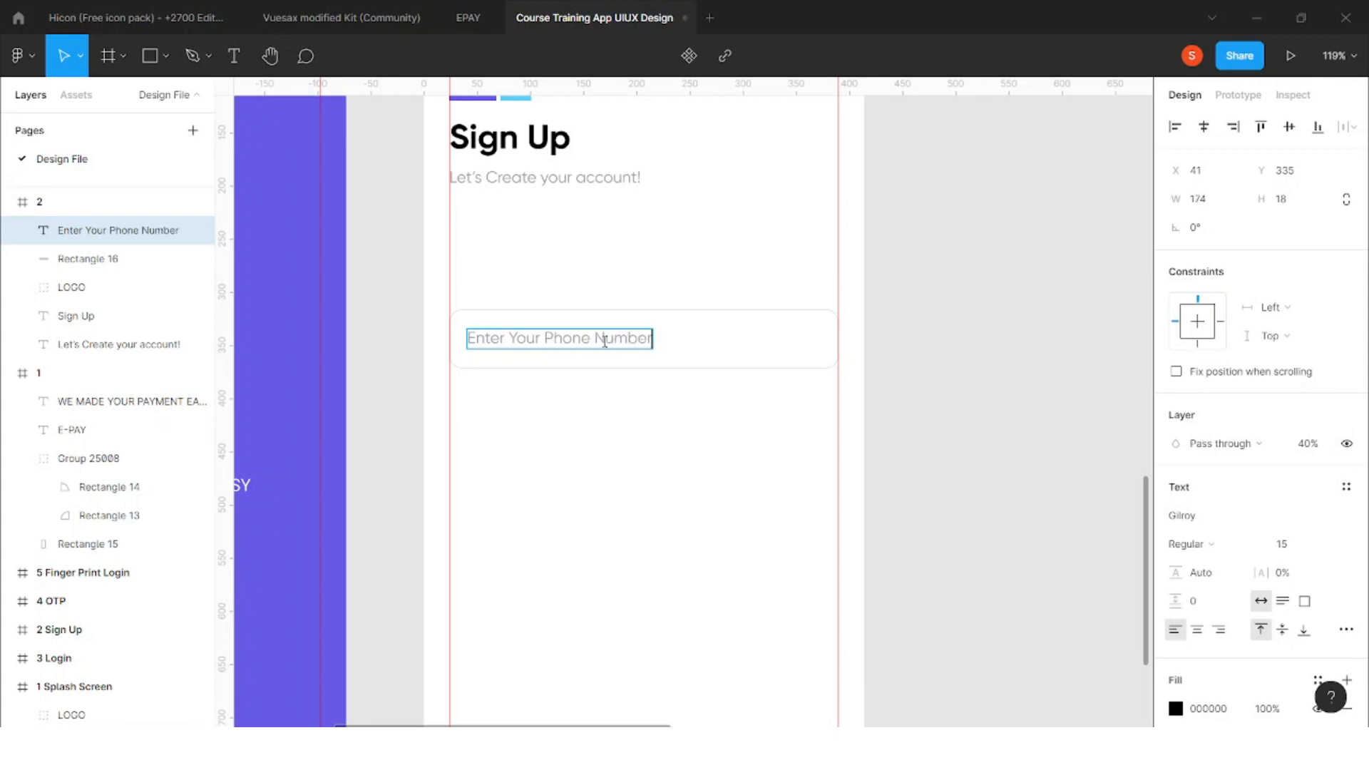
{"action": "key", "text": "Escape"}
{"action": "scroll", "coordinate": [611, 397], "scroll_direction": "down", "scroll_amount": 3}
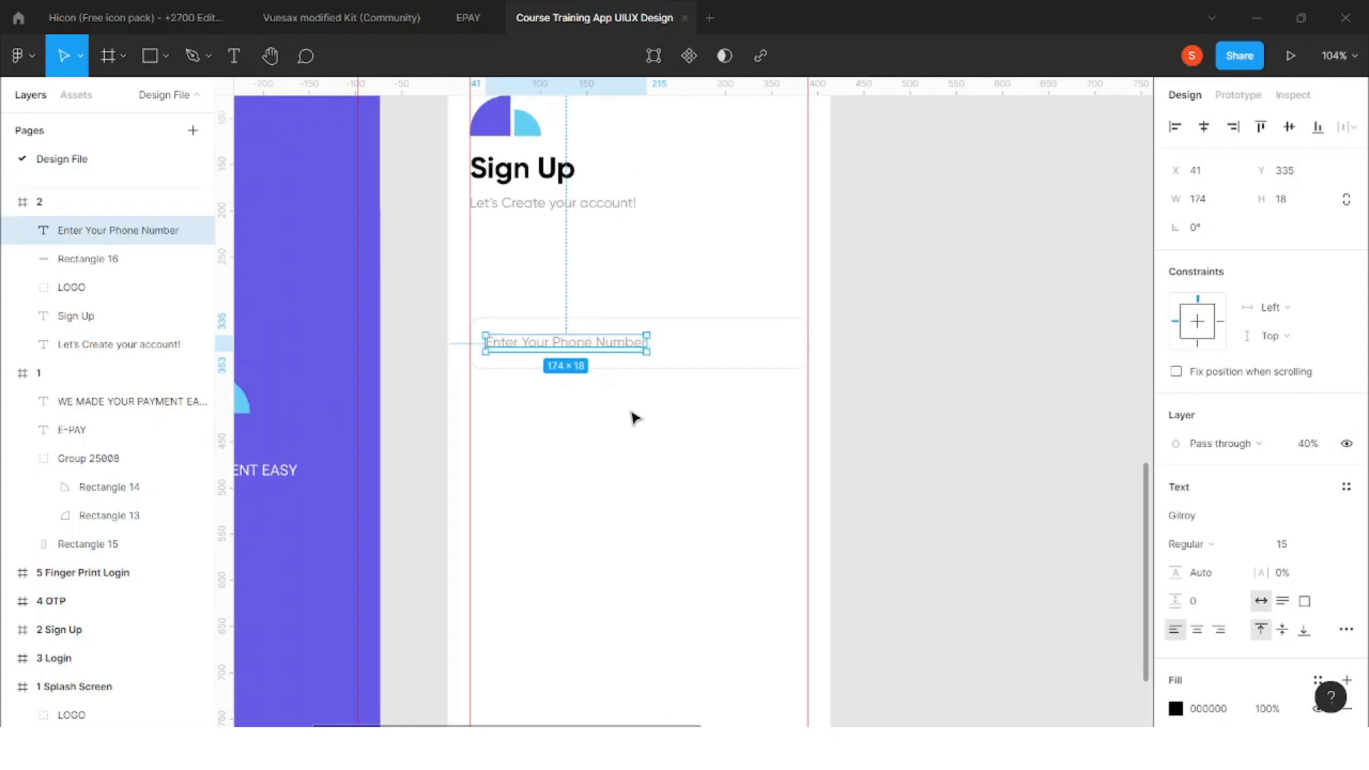
Shift the placeholder text right to X 110 and add a copy before it at X 67 reading "+92"
{"action": "key", "text": "Escape"}
{"action": "mouse_move", "coordinate": [601, 357]}
{"action": "left_mouse_down"}
{"action": "mouse_move", "coordinate": [578, 351]}
{"action": "mouse_move", "coordinate": [600, 346]}
{"action": "left_mouse_up"}
{"action": "scroll", "coordinate": [561, 340], "scroll_direction": "up", "scroll_amount": 3}
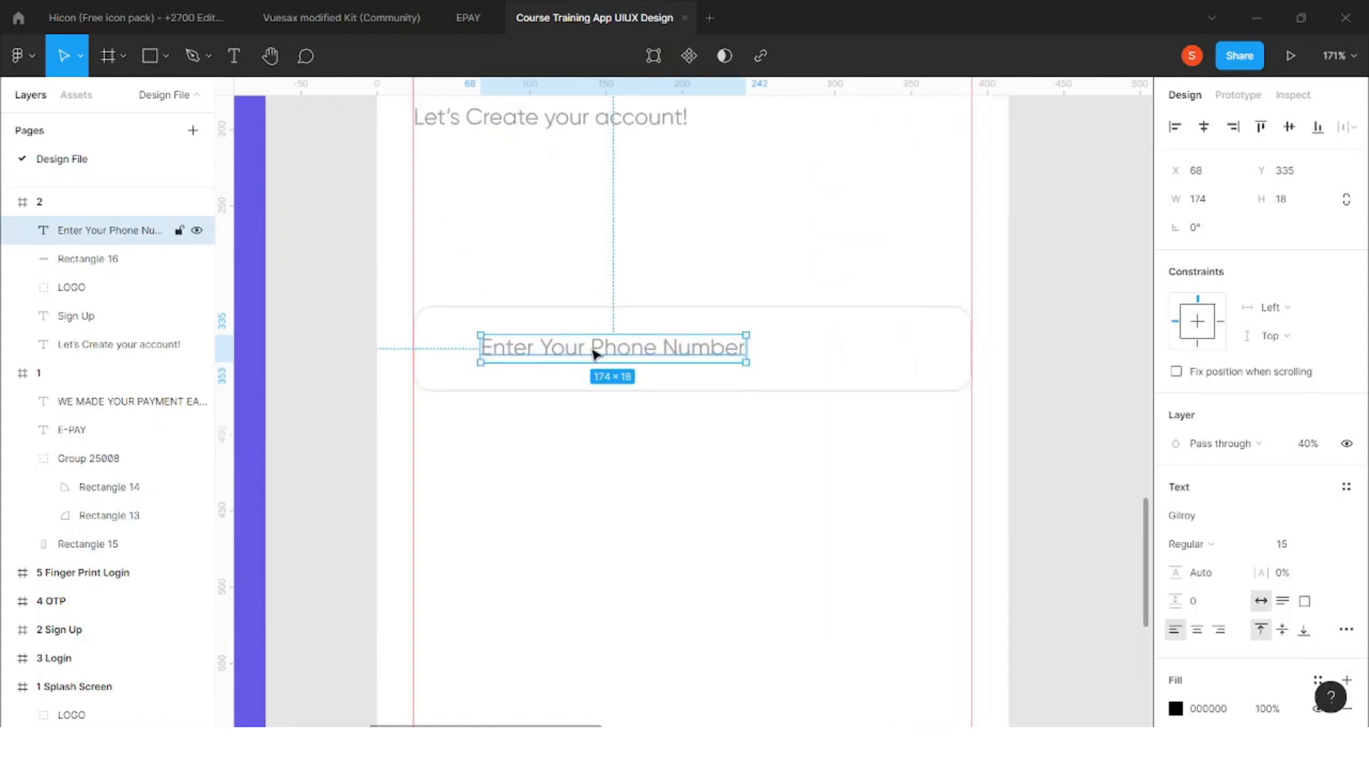
{"action": "scroll", "coordinate": [567, 349], "scroll_direction": "down", "scroll_amount": 1}
{"action": "left_click_drag", "start_coordinate": [520, 358], "coordinate": [541, 355]}
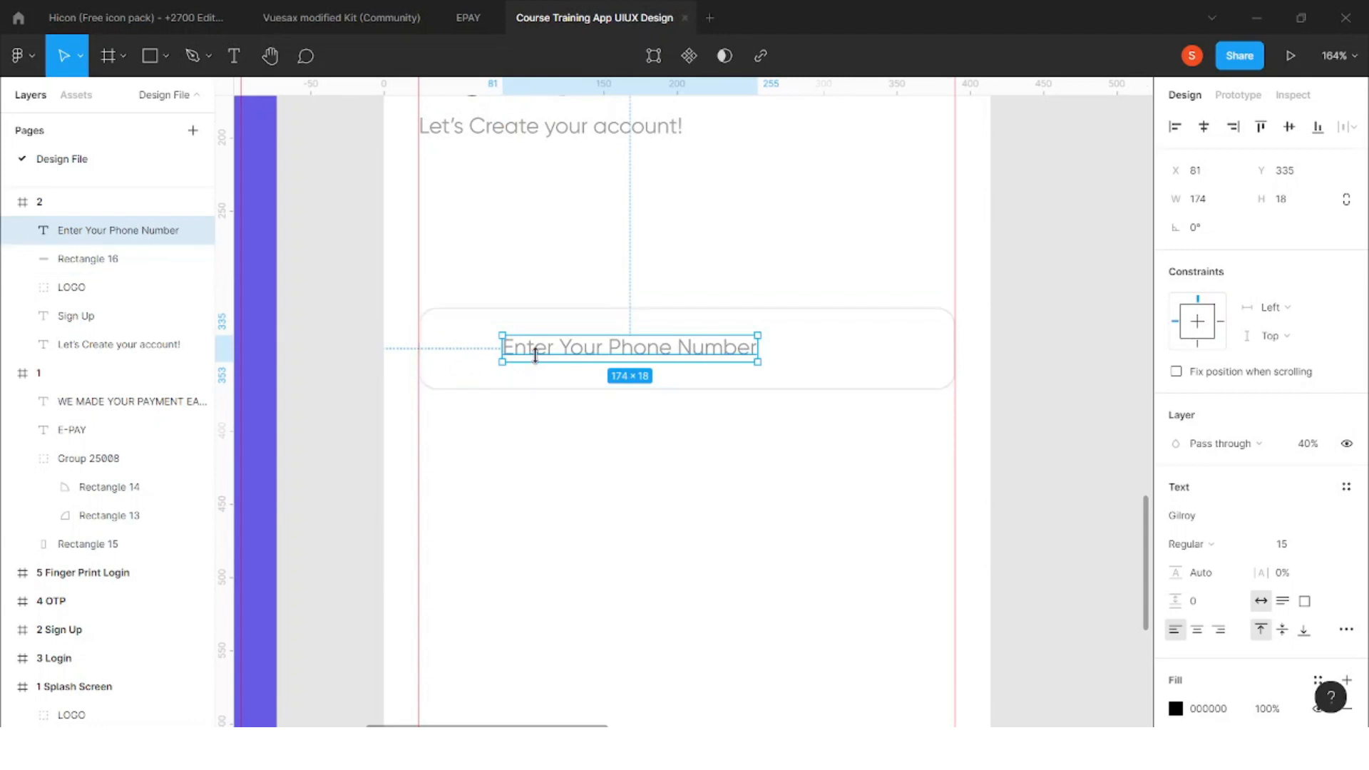
{"action": "double_click", "coordinate": [528, 351]}
{"action": "key", "text": "Escape"}
{"action": "mouse_move", "coordinate": [554, 352]}
{"action": "left_mouse_down"}
{"action": "mouse_move", "coordinate": [597, 352]}
{"action": "mouse_move", "coordinate": [527, 351]}
{"action": "left_mouse_up"}
{"action": "double_click", "coordinate": [528, 352]}
{"action": "type", "text": "+92"}
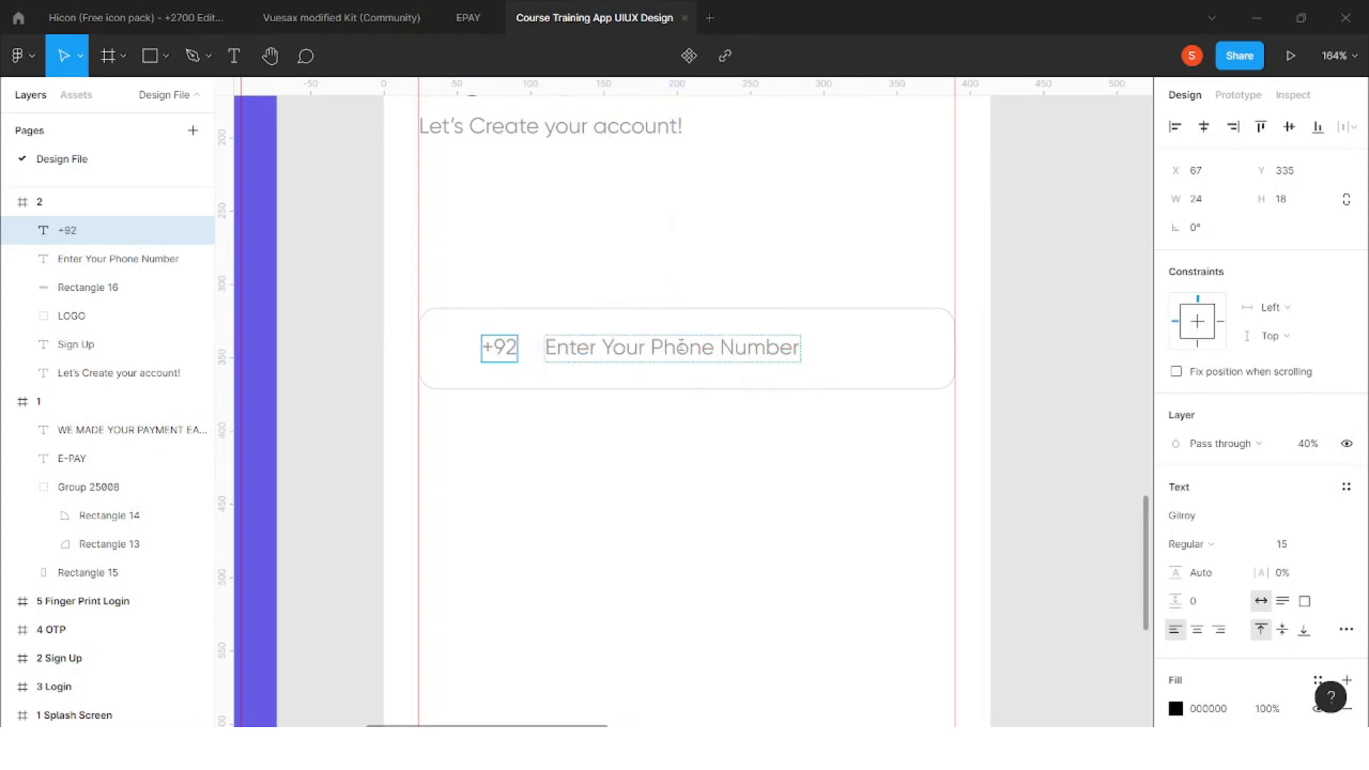
Replace the "Enter Your Phone Number" placeholder with a sample phone number
{"action": "left_click", "coordinate": [566, 349]}
{"action": "left_click_drag", "start_coordinate": [548, 347], "coordinate": [1006, 354]}
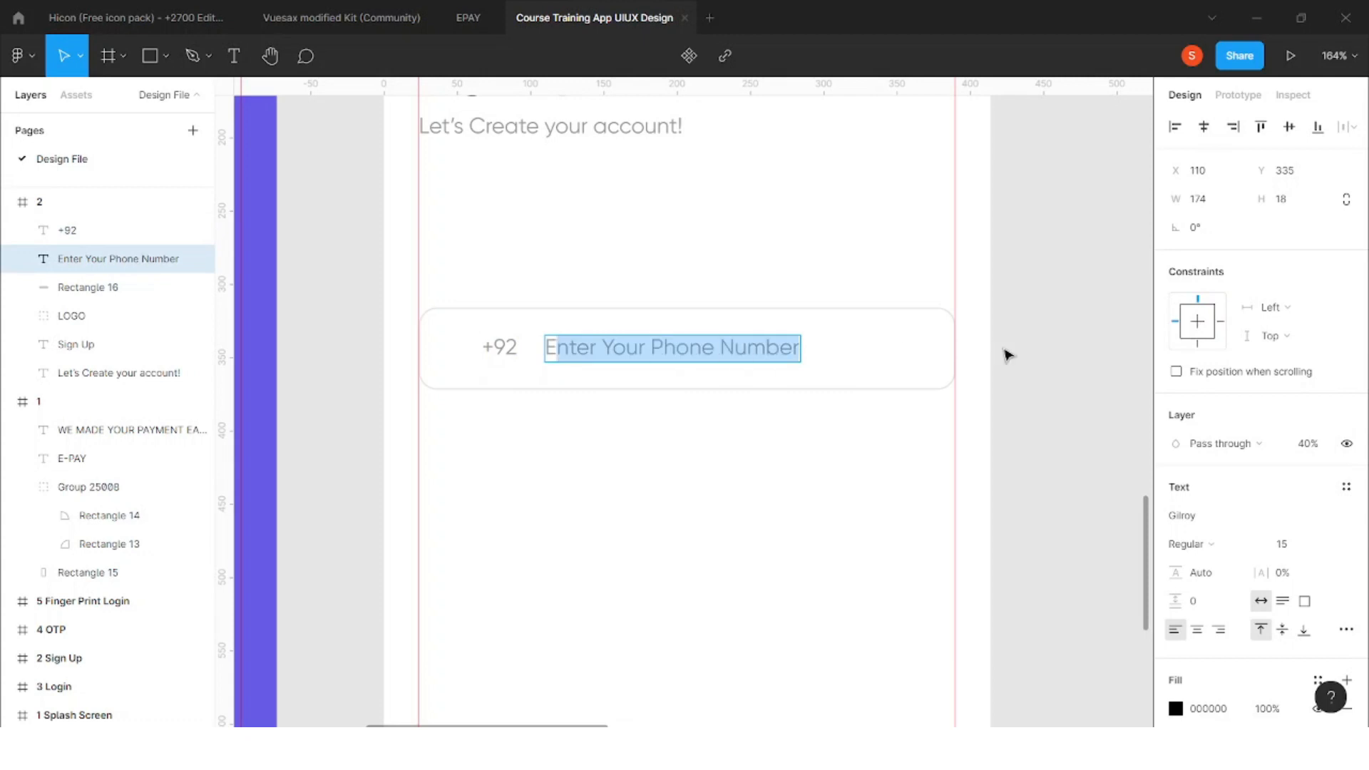
{"action": "key", "text": "BackSpace"}
{"action": "type", "text": "P"}
{"action": "key", "text": "BackSpace"}
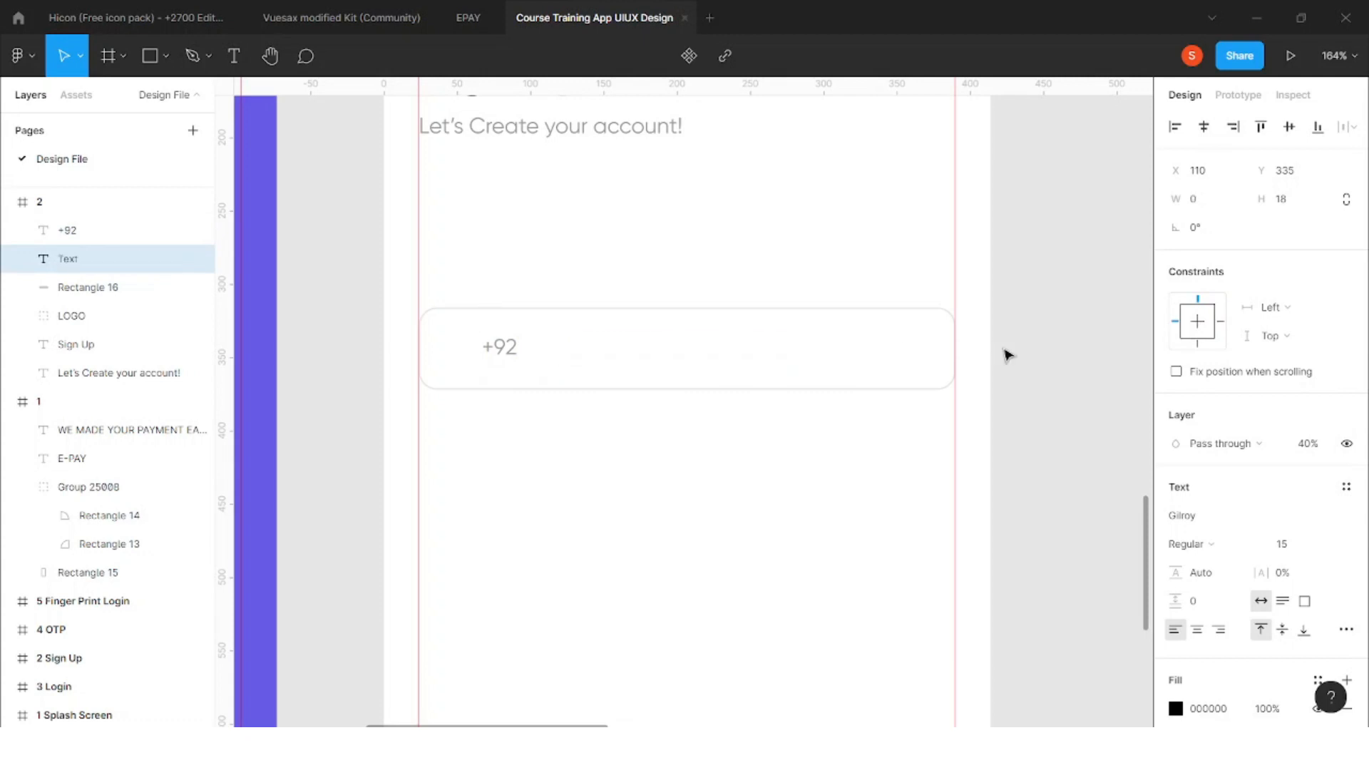
{"action": "type", "text": "000"}
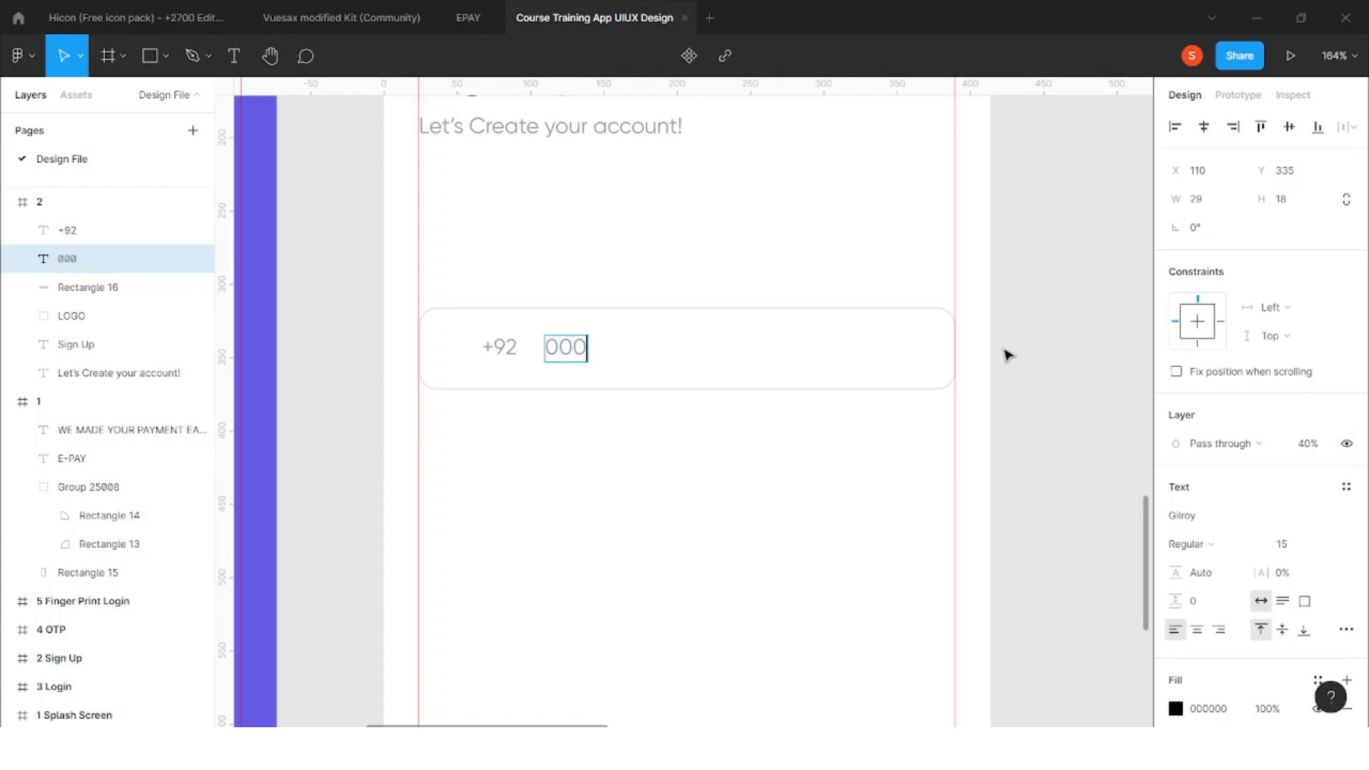
{"action": "type", "text": " 0003123"}
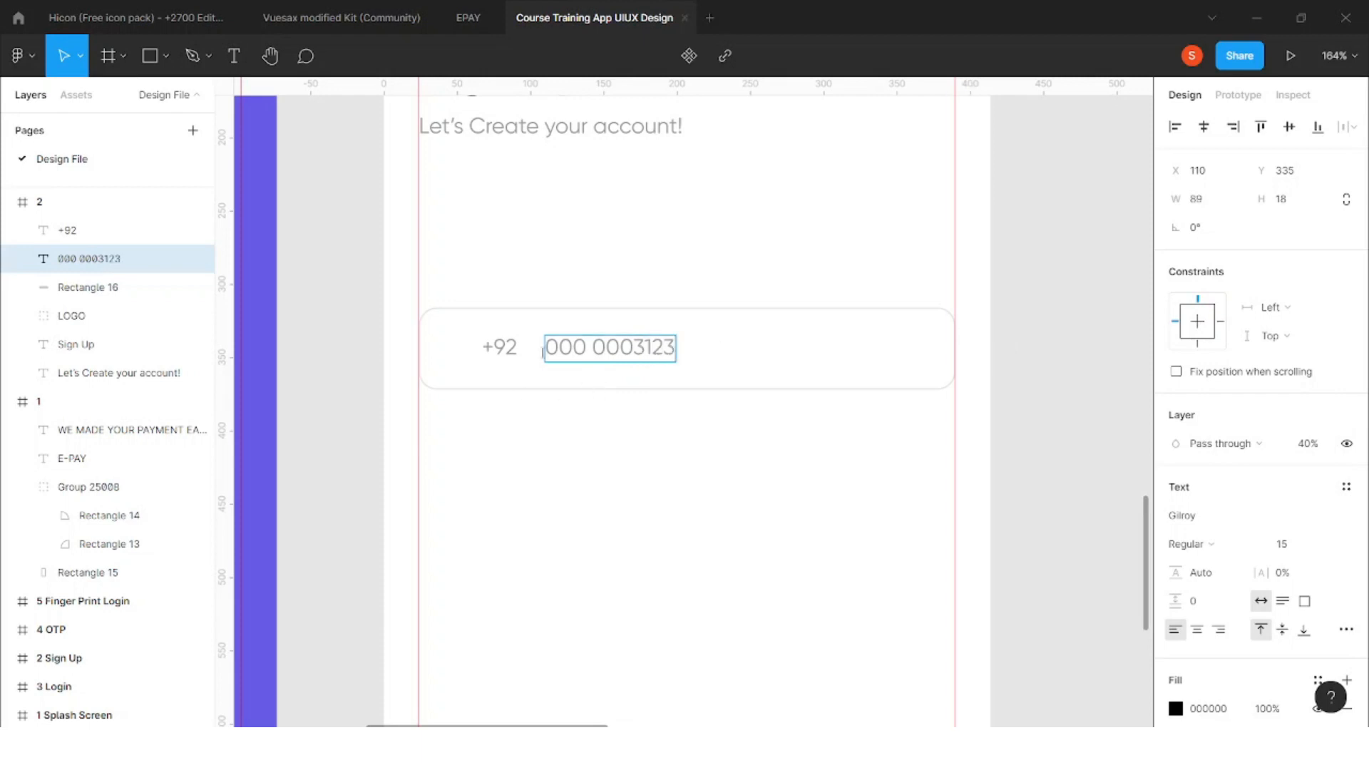
{"action": "key", "text": "Escape"}
Move the "+92" code and the sample phone number together slightly to the right inside the input field
{"action": "left_click", "coordinate": [499, 348], "text": "shift"}
{"action": "left_click_drag", "start_coordinate": [499, 348], "coordinate": [511, 347]}
{"action": "left_click", "coordinate": [535, 431]}
{"action": "scroll", "coordinate": [473, 354], "scroll_direction": "up", "scroll_amount": 3}
{"action": "scroll", "coordinate": [474, 354], "scroll_direction": "down", "scroll_amount": 4}
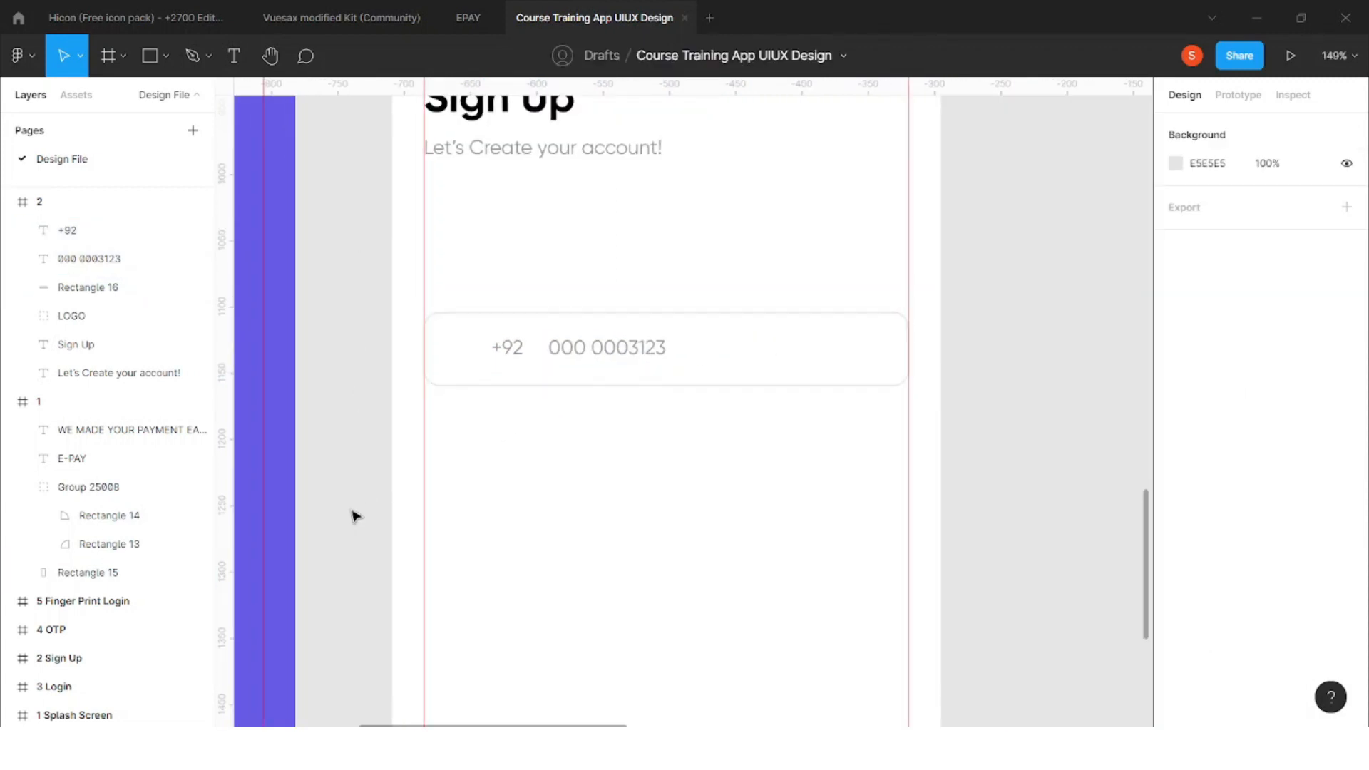
Draw a 42 × 29 rectangle at the left end of the input field, at X 36, Y 329
{"action": "scroll", "coordinate": [528, 308], "scroll_direction": "up", "scroll_amount": 3}
{"action": "key", "text": "r"}
{"action": "scroll", "coordinate": [435, 344], "scroll_direction": "up", "scroll_amount": 3}
{"action": "mouse_move", "coordinate": [376, 335]}
{"action": "left_mouse_down"}
{"action": "mouse_move", "coordinate": [489, 428]}
{"action": "mouse_move", "coordinate": [511, 430]}
{"action": "mouse_move", "coordinate": [474, 391]}
{"action": "mouse_move", "coordinate": [489, 391]}
{"action": "left_mouse_up"}
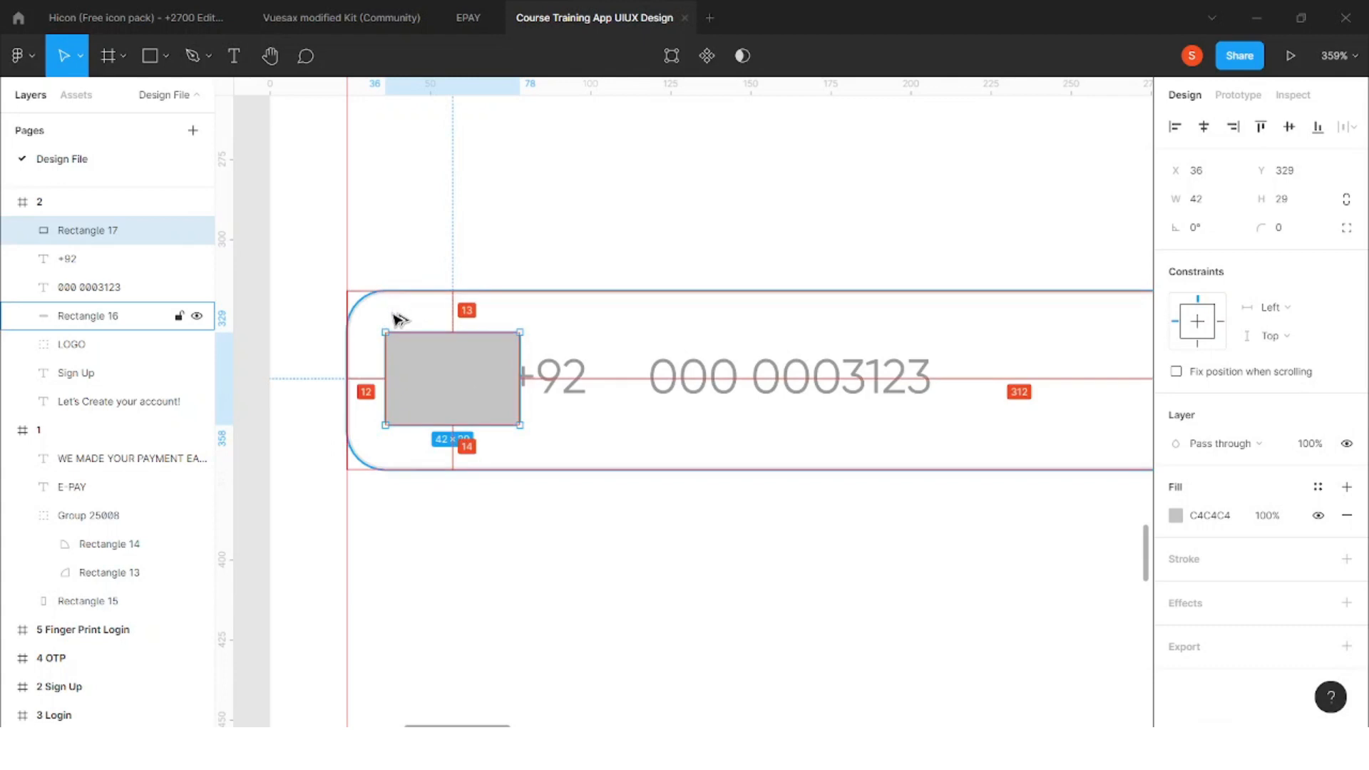
Move the "+92" code to X 86, just right of the small grey rectangle
{"action": "left_click_drag", "start_coordinate": [559, 378], "coordinate": [592, 385]}
{"action": "key", "text": "alt"}
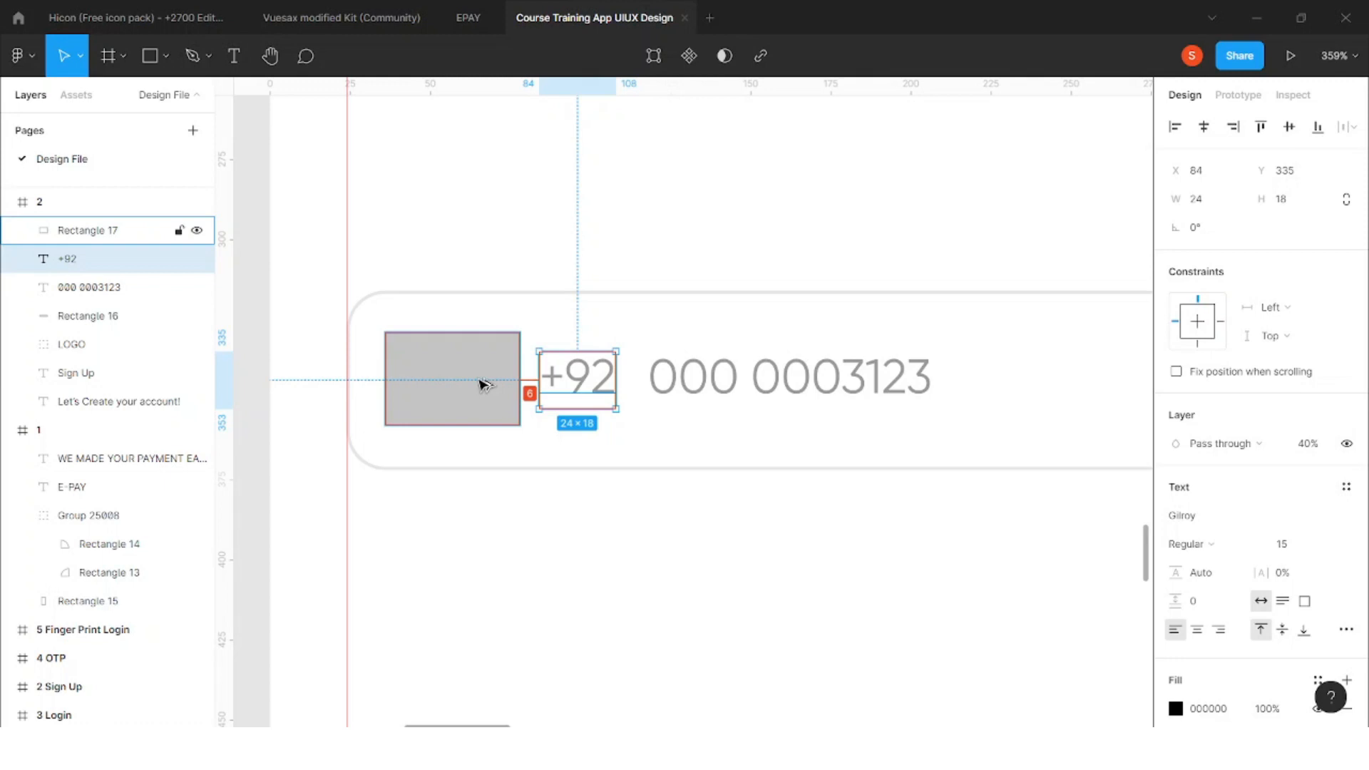
{"action": "mouse_move", "coordinate": [570, 380]}
{"action": "left_mouse_down"}
{"action": "mouse_move", "coordinate": [589, 381]}
{"action": "mouse_move", "coordinate": [577, 380]}
{"action": "left_mouse_up"}
Reposition the sample phone number at X 122, just right of the "+92" code
{"action": "left_click", "coordinate": [775, 381]}
{"action": "left_click_drag", "start_coordinate": [774, 385], "coordinate": [801, 385]}
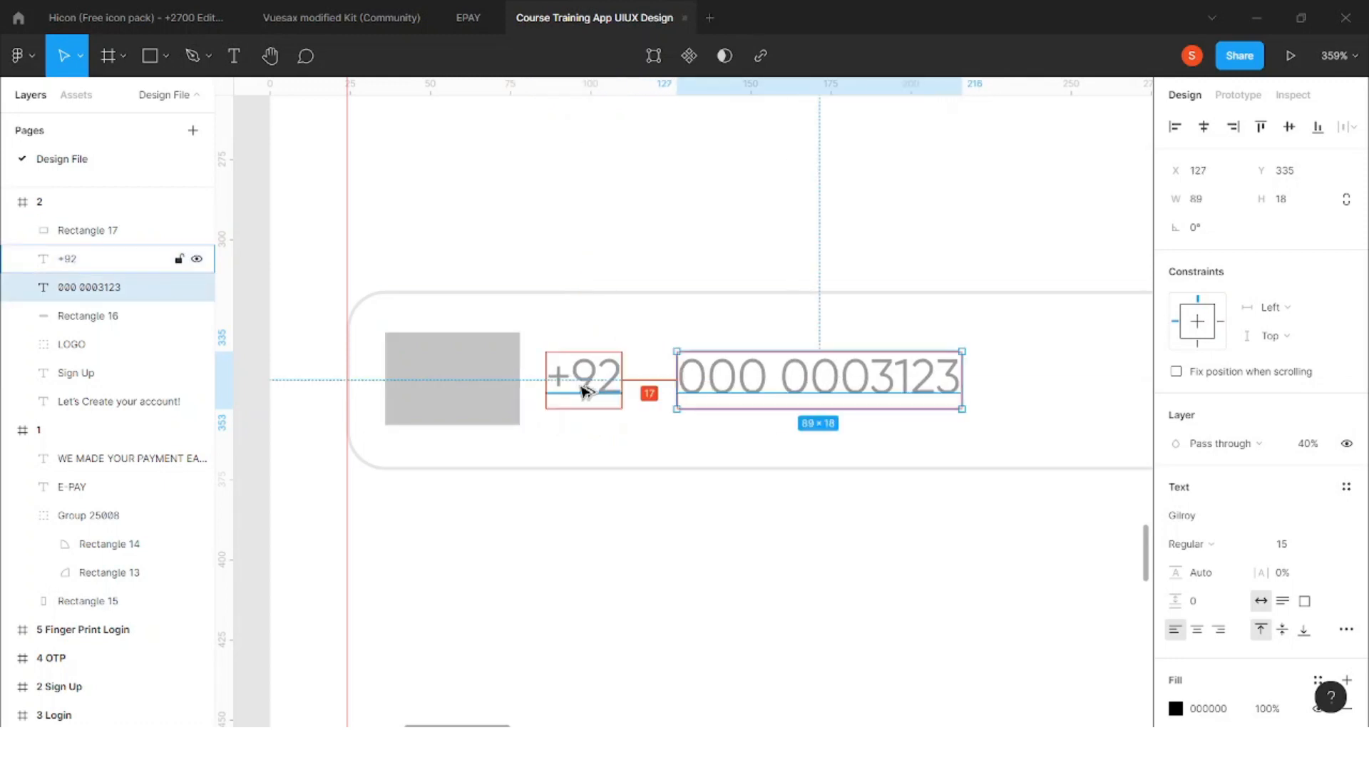
{"action": "key", "text": "Left"}
{"action": "key", "text": "Left"}
{"action": "key", "text": "Left"}
{"action": "key", "text": "Left"}
{"action": "key", "text": "Left"}
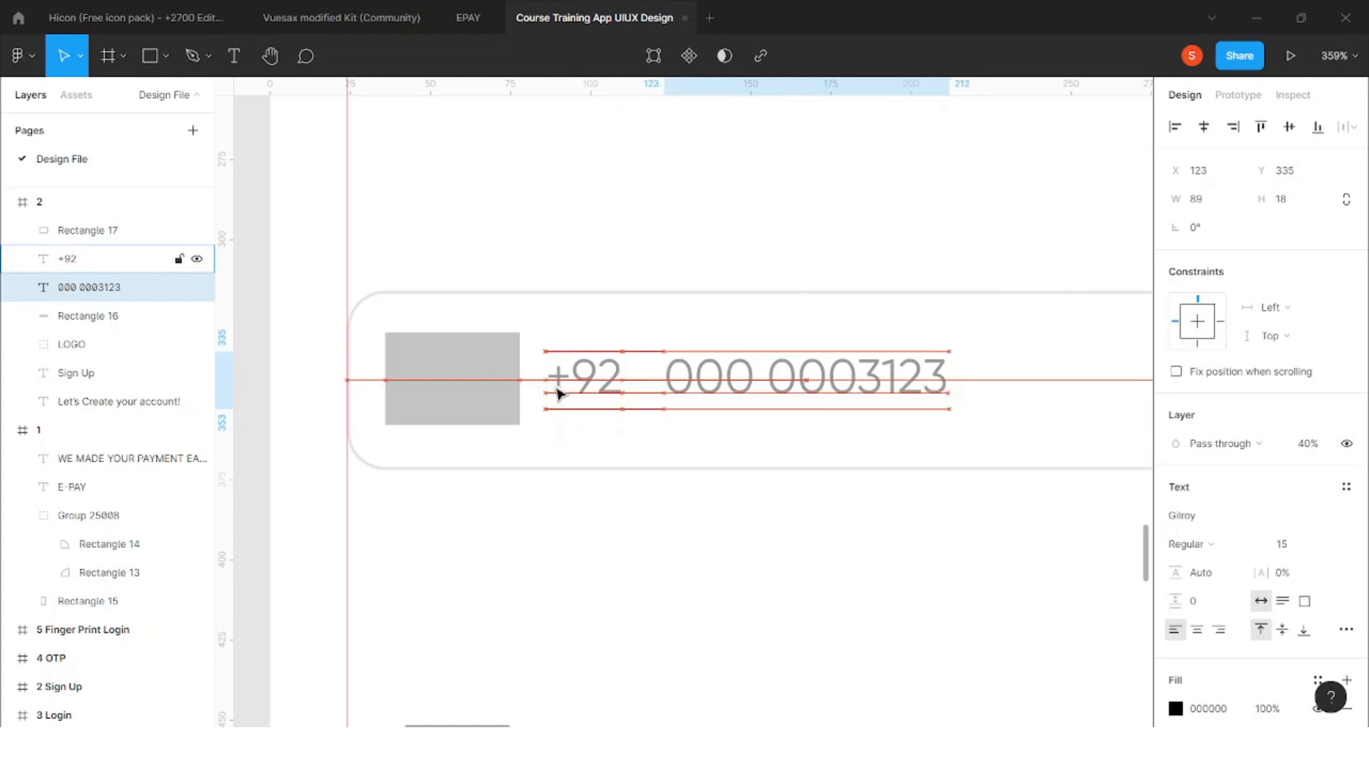
Select the "+92" country code text inside the input field
{"action": "scroll", "coordinate": [556, 391], "scroll_direction": "down", "scroll_amount": 5}
{"action": "scroll", "coordinate": [755, 318], "scroll_direction": "right", "scroll_amount": 2}
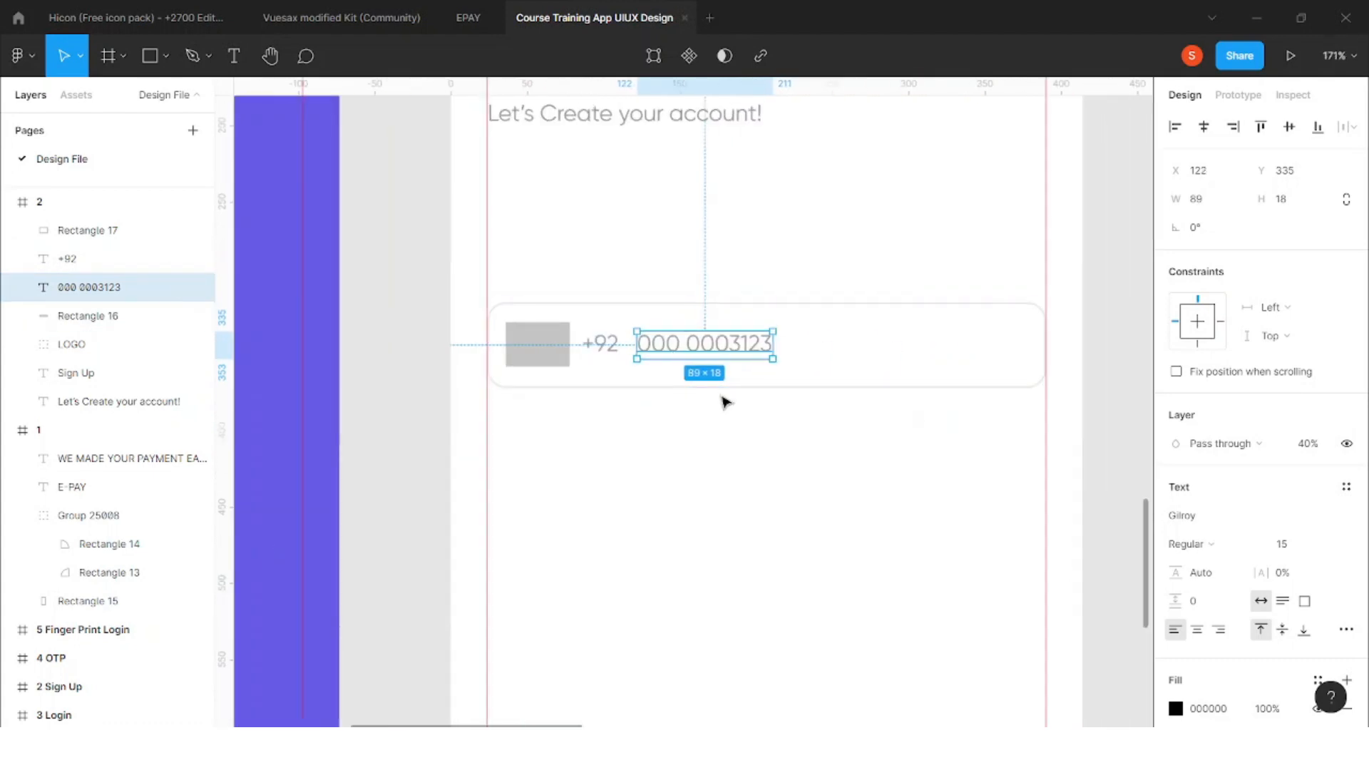
{"action": "scroll", "coordinate": [675, 354], "scroll_direction": "up", "scroll_amount": 3}
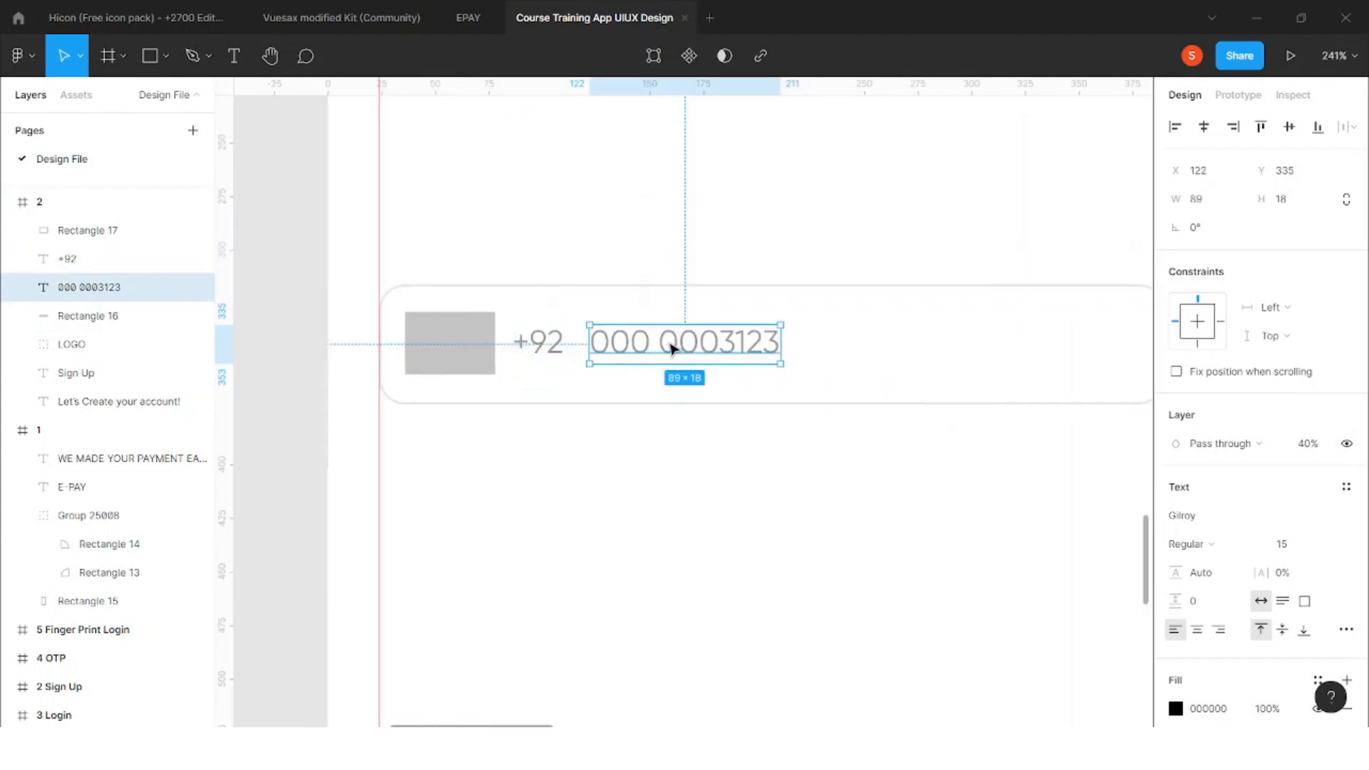
{"action": "left_click", "coordinate": [548, 348]}
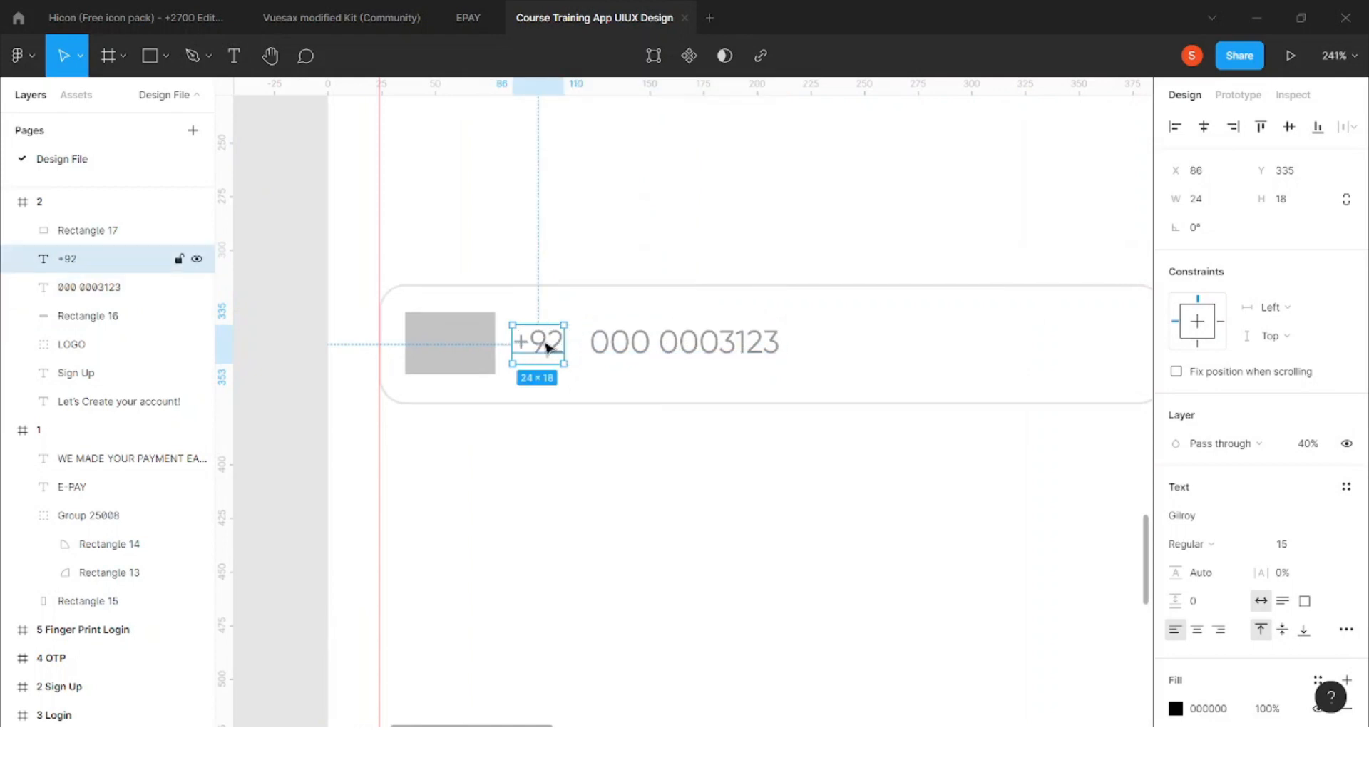
Set the opacity of the +92 country code text in the phone field to 100%
{"action": "key", "text": "0"}
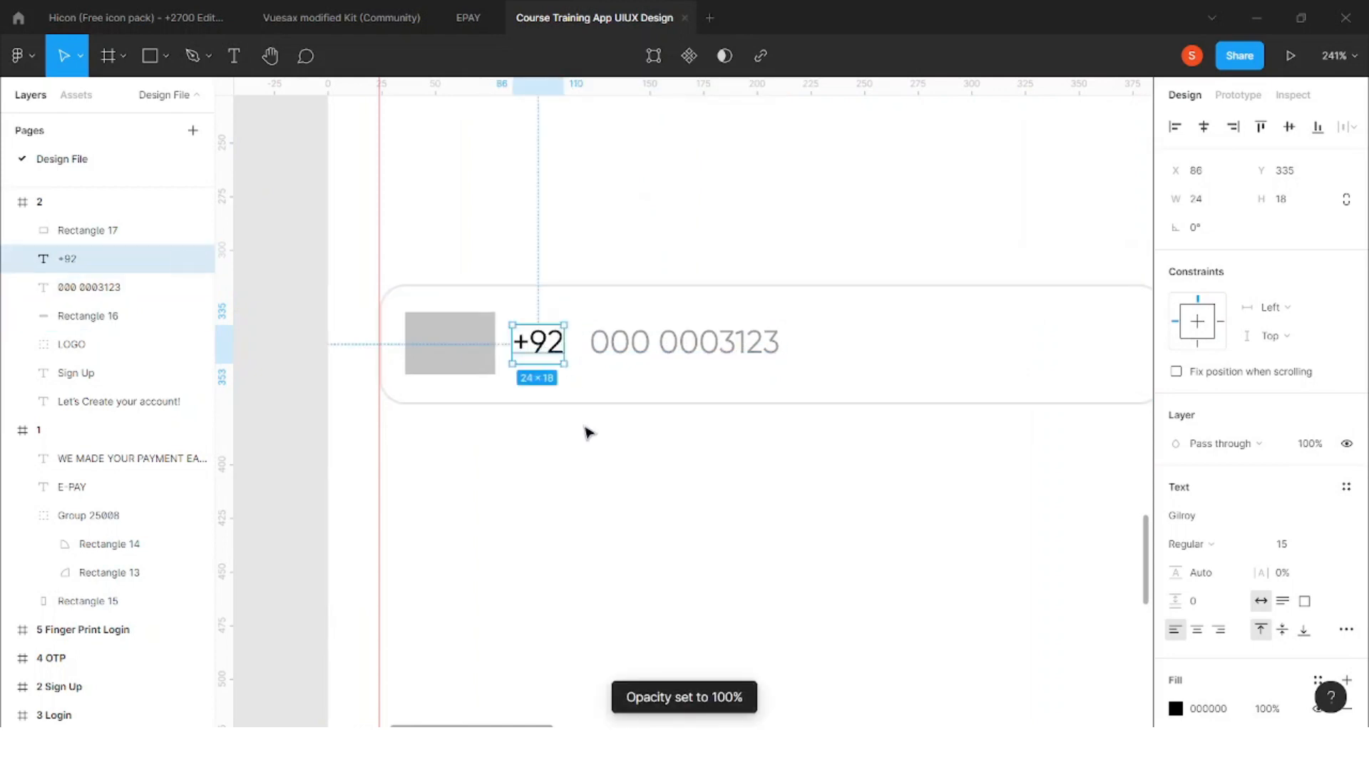
{"action": "left_click", "coordinate": [587, 431]}
{"action": "scroll", "coordinate": [485, 364], "scroll_direction": "down", "scroll_amount": 3}
{"action": "scroll", "coordinate": [492, 353], "scroll_direction": "up", "scroll_amount": 2}
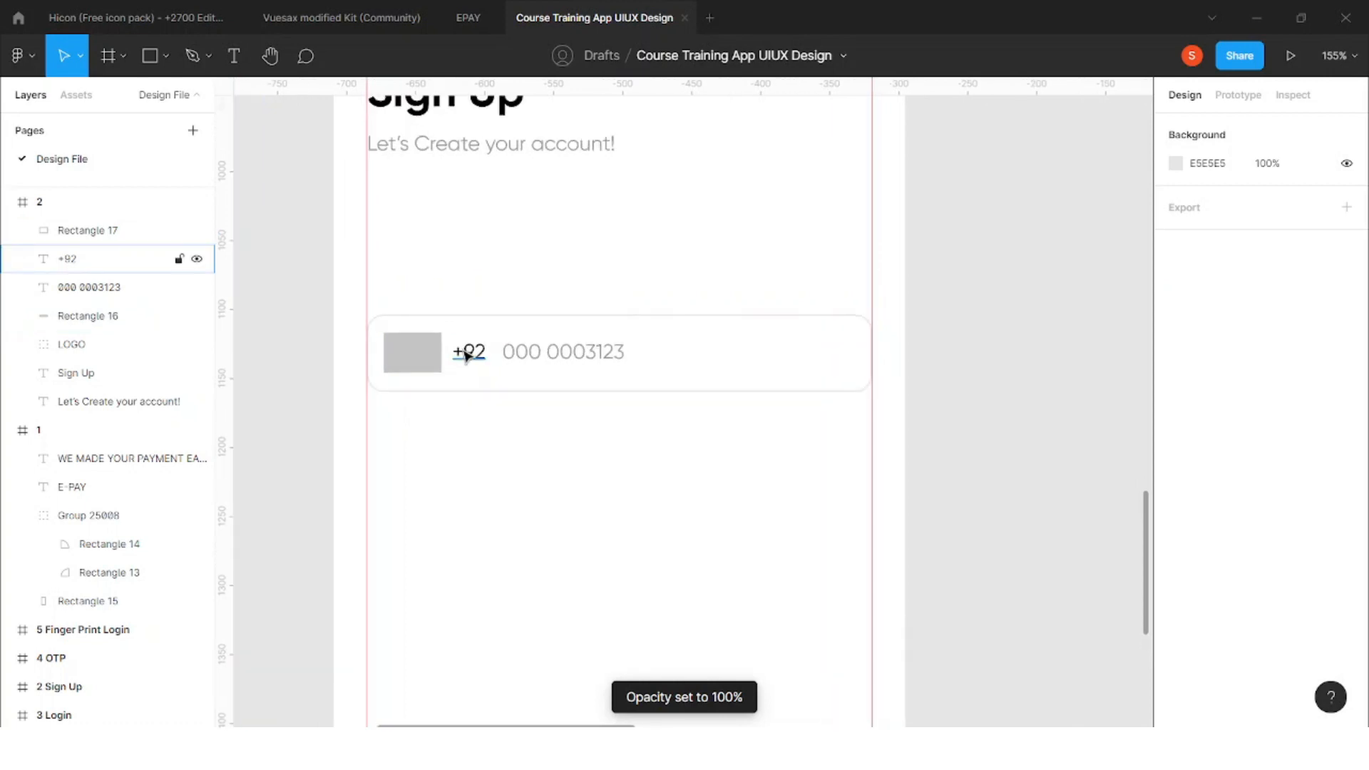
{"action": "left_click", "coordinate": [467, 353]}
{"action": "scroll", "coordinate": [483, 362], "scroll_direction": "up", "scroll_amount": 2}
{"action": "scroll", "coordinate": [468, 360], "scroll_direction": "up", "scroll_amount": 2}
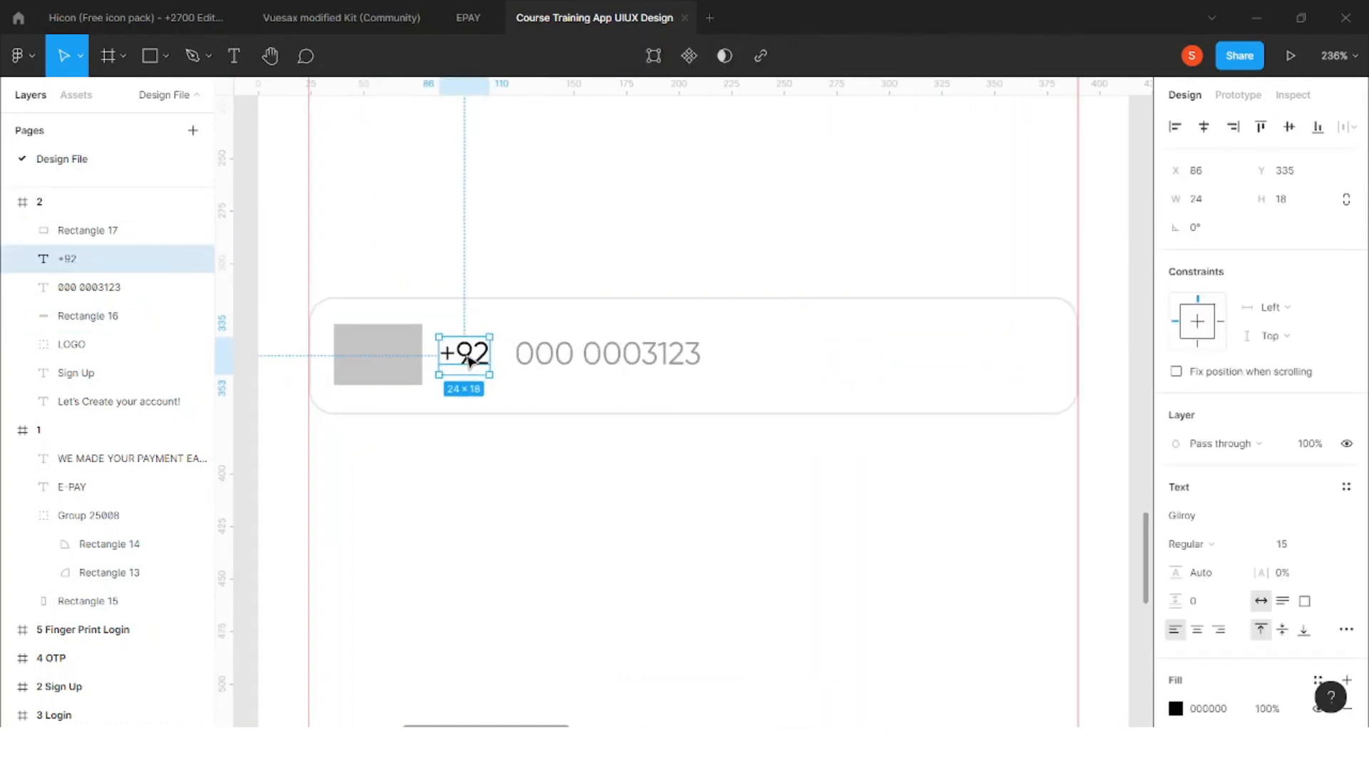
Copy the US flag image from the phone number row of the existing "2 Sign Up" screen
{"action": "left_click", "coordinate": [358, 346]}
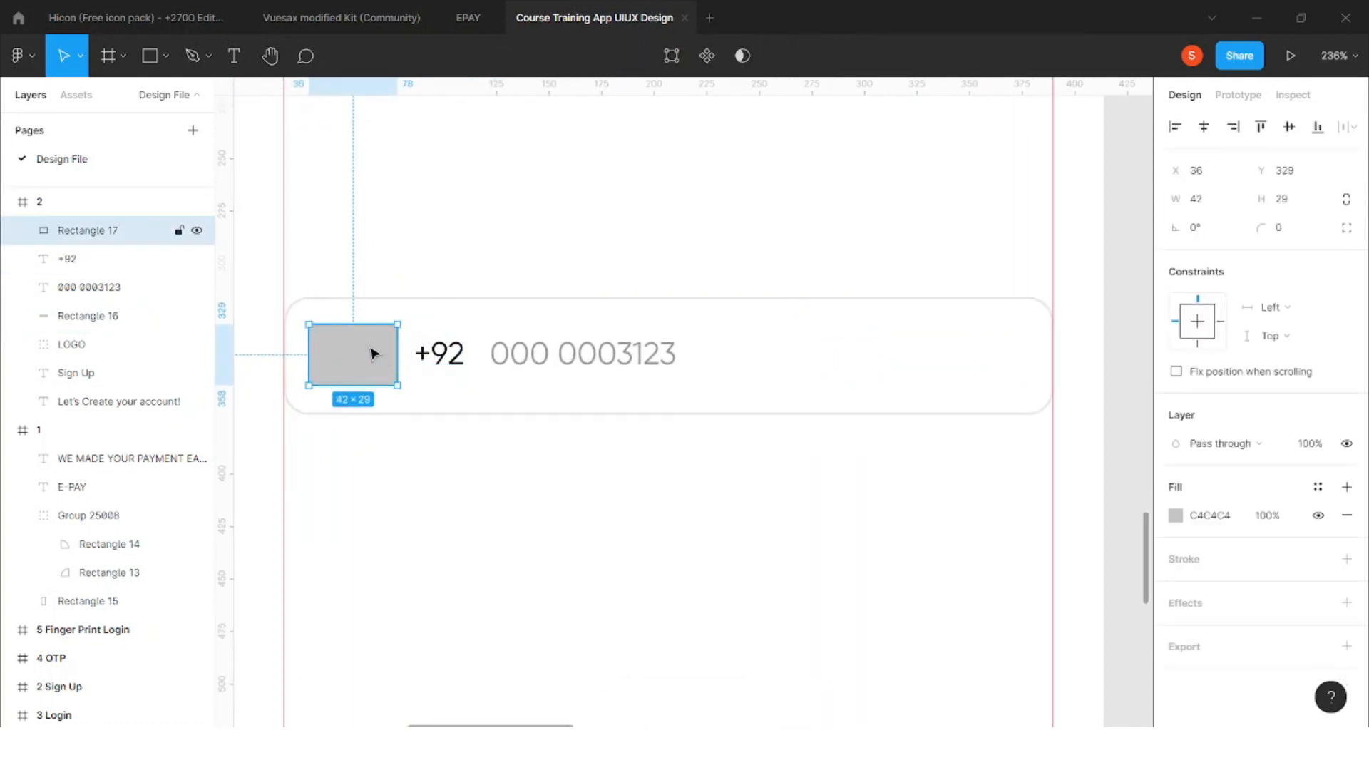
{"action": "scroll", "coordinate": [373, 354], "scroll_direction": "down", "scroll_amount": 6}
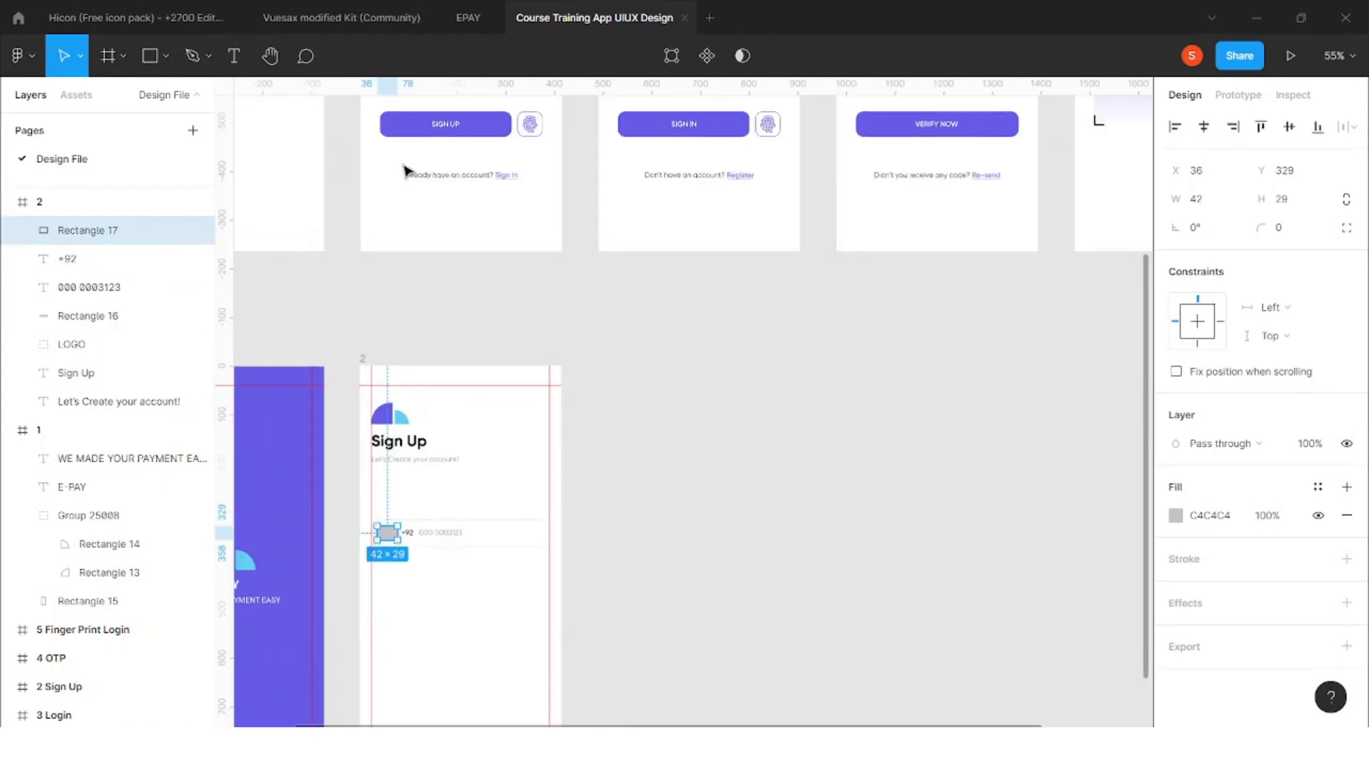
{"action": "scroll", "coordinate": [405, 171], "scroll_direction": "up", "scroll_amount": 5}
{"action": "scroll", "coordinate": [394, 269], "scroll_direction": "up", "scroll_amount": 3}
{"action": "left_click", "coordinate": [391, 428]}
{"action": "scroll", "coordinate": [405, 352], "scroll_direction": "up", "scroll_amount": 2}
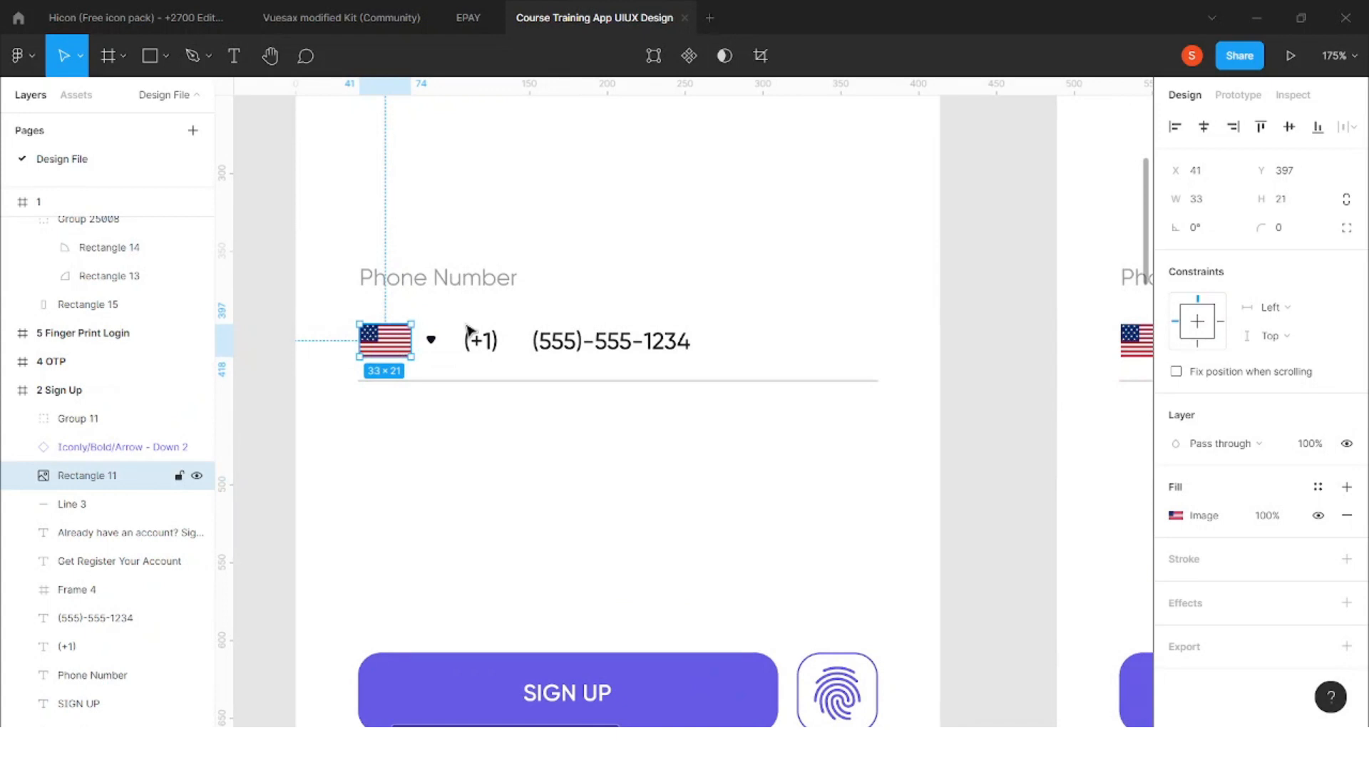
Paste the copied US flag image as the fill of the gray placeholder rectangle in the new phone field
{"action": "scroll", "coordinate": [531, 318], "scroll_direction": "down", "scroll_amount": 2}
{"action": "scroll", "coordinate": [519, 336], "scroll_direction": "down", "scroll_amount": 3}
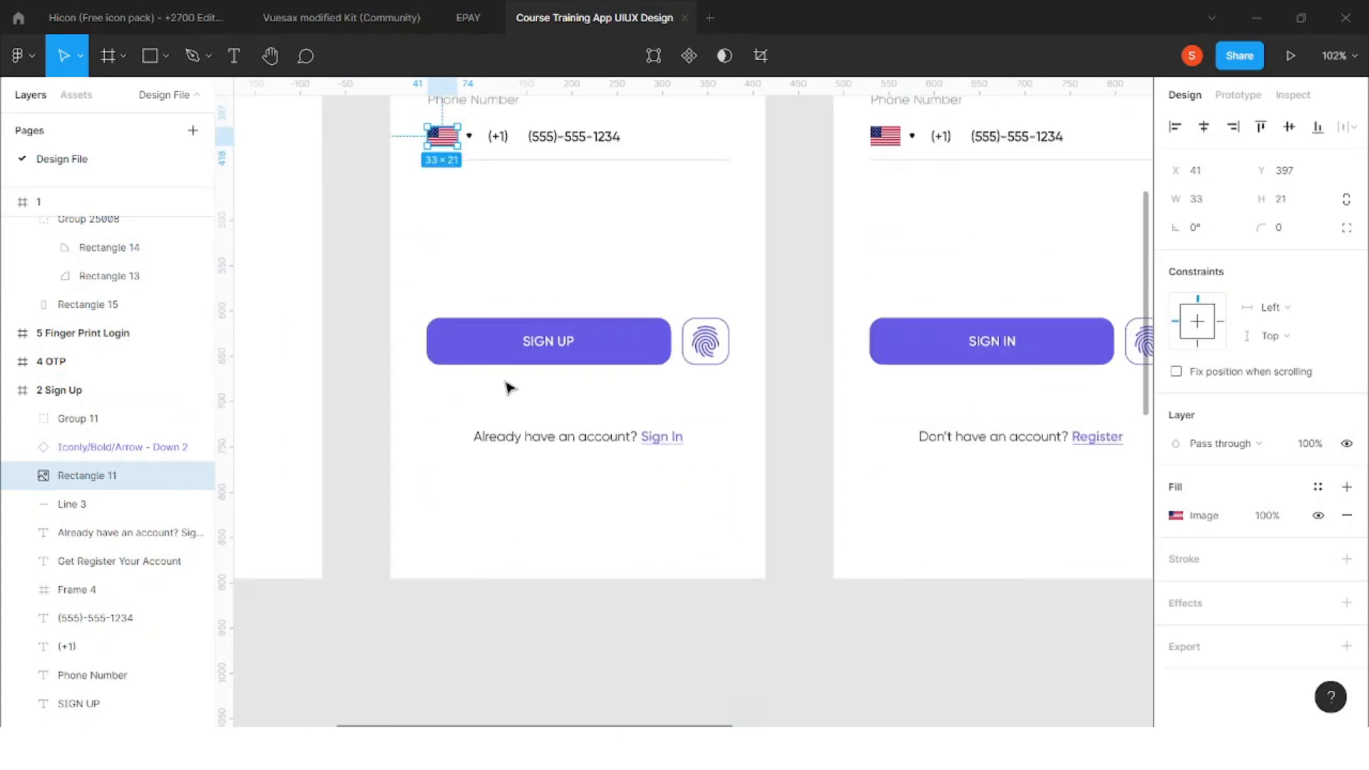
{"action": "scroll", "coordinate": [507, 391], "scroll_direction": "up", "scroll_amount": 5}
{"action": "scroll", "coordinate": [446, 587], "scroll_direction": "up", "scroll_amount": 4}
{"action": "left_click", "coordinate": [444, 589]}
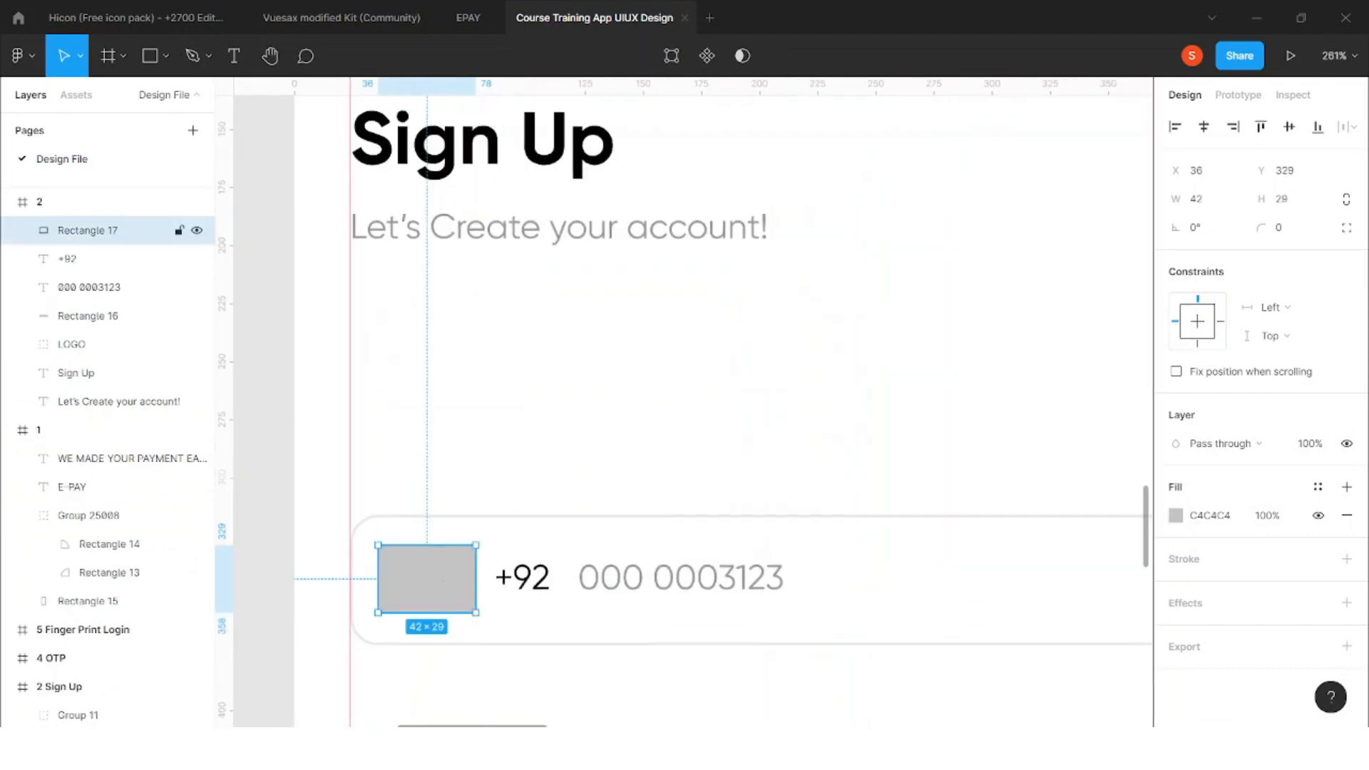
{"action": "key", "text": "ctrl+v"}
{"action": "left_click", "coordinate": [498, 428]}
{"action": "scroll", "coordinate": [496, 428], "scroll_direction": "down", "scroll_amount": 2}
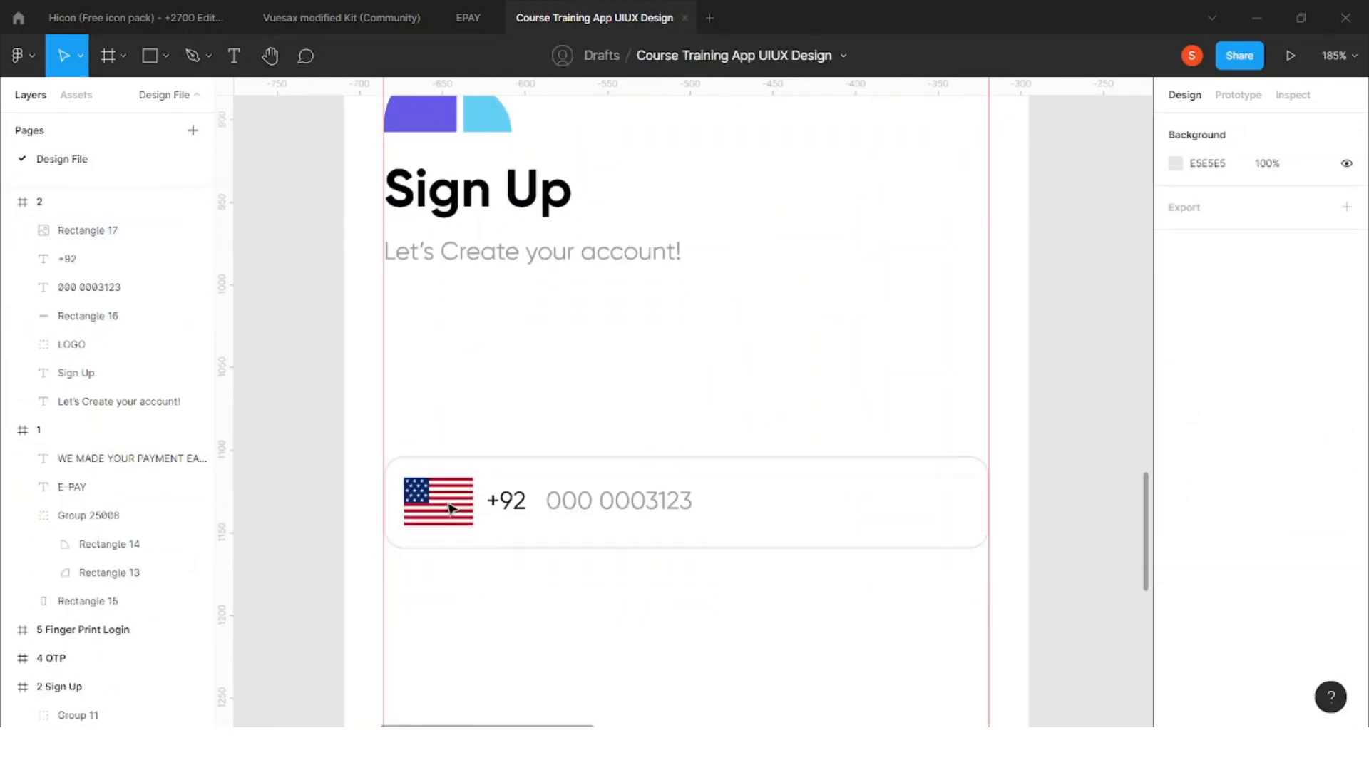
Change the country code text beside the flag to +1
{"action": "left_click", "coordinate": [519, 514]}
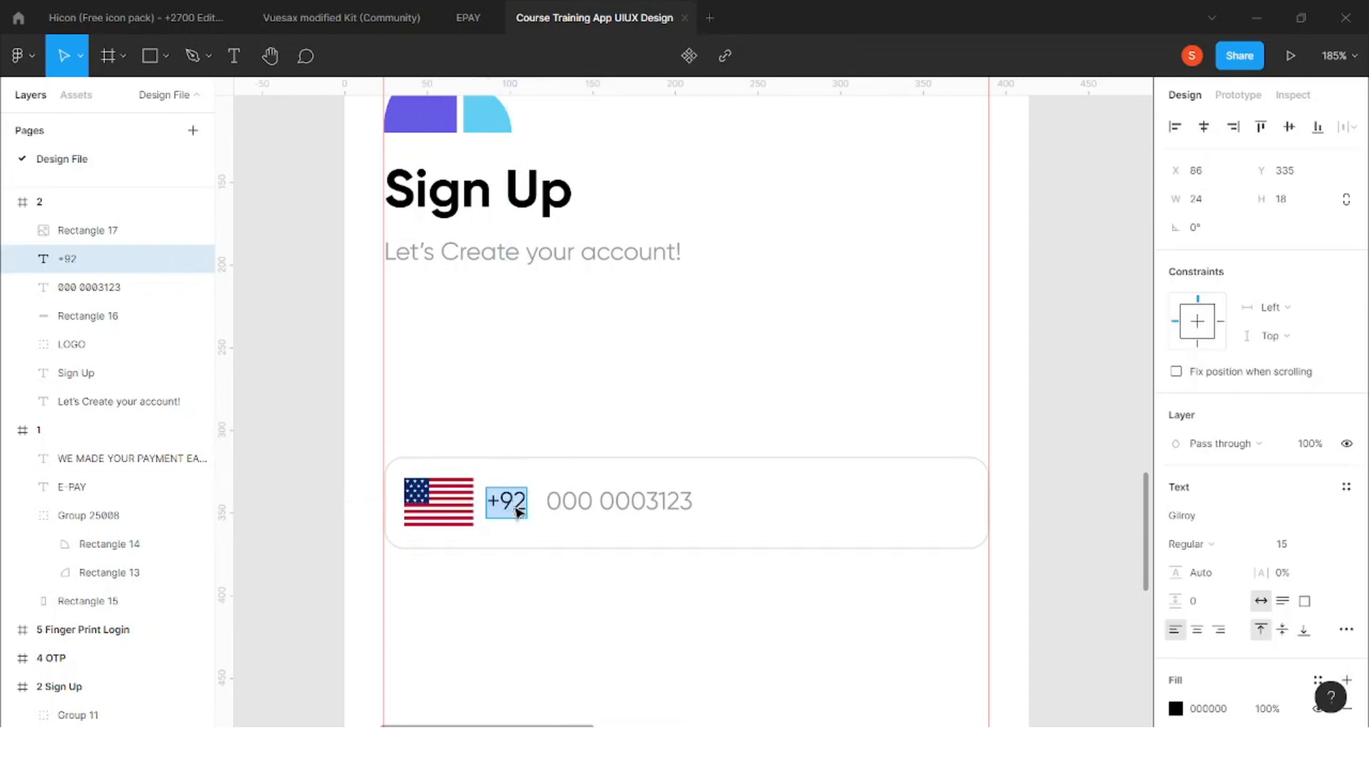
{"action": "type", "text": "+1"}
{"action": "key", "text": "Escape"}
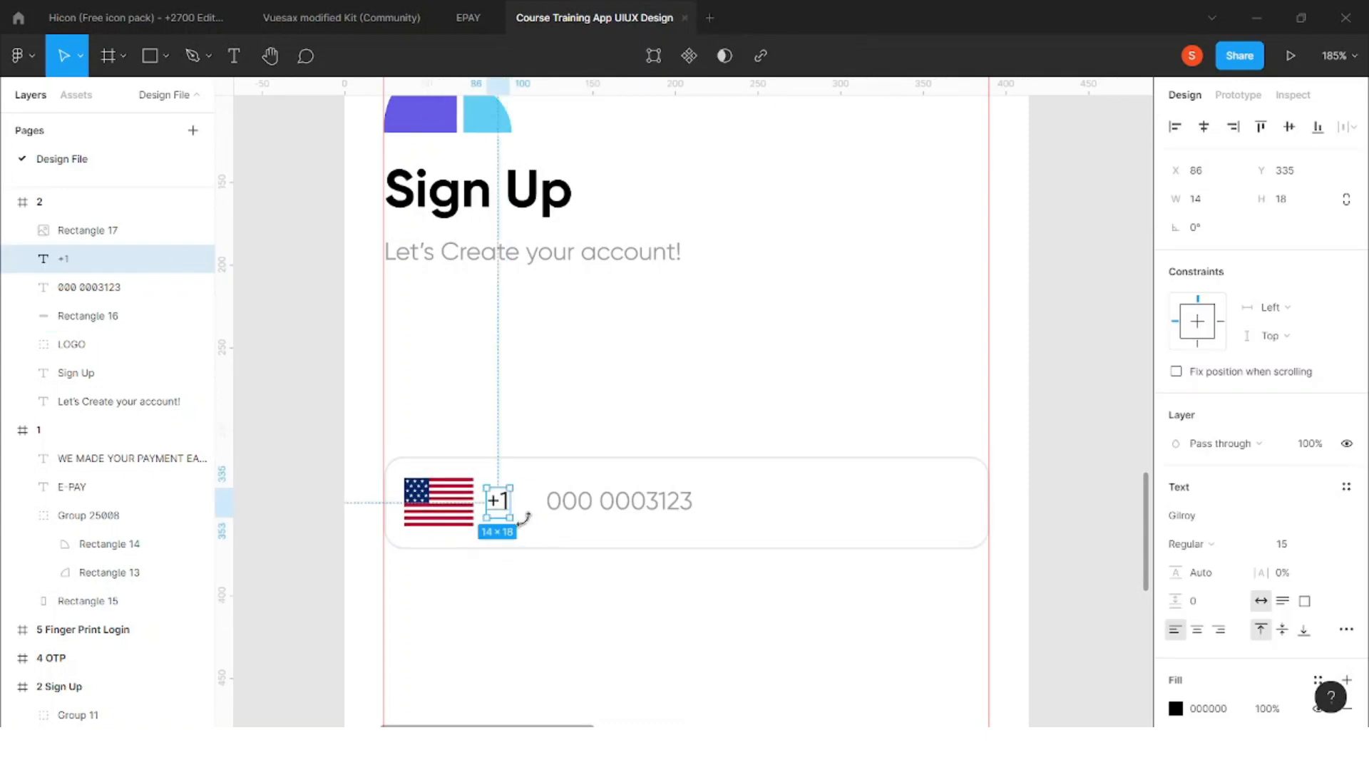
{"action": "left_click", "coordinate": [457, 587]}
{"action": "left_click", "coordinate": [439, 501]}
{"action": "scroll", "coordinate": [485, 502], "scroll_direction": "down", "scroll_amount": 1}
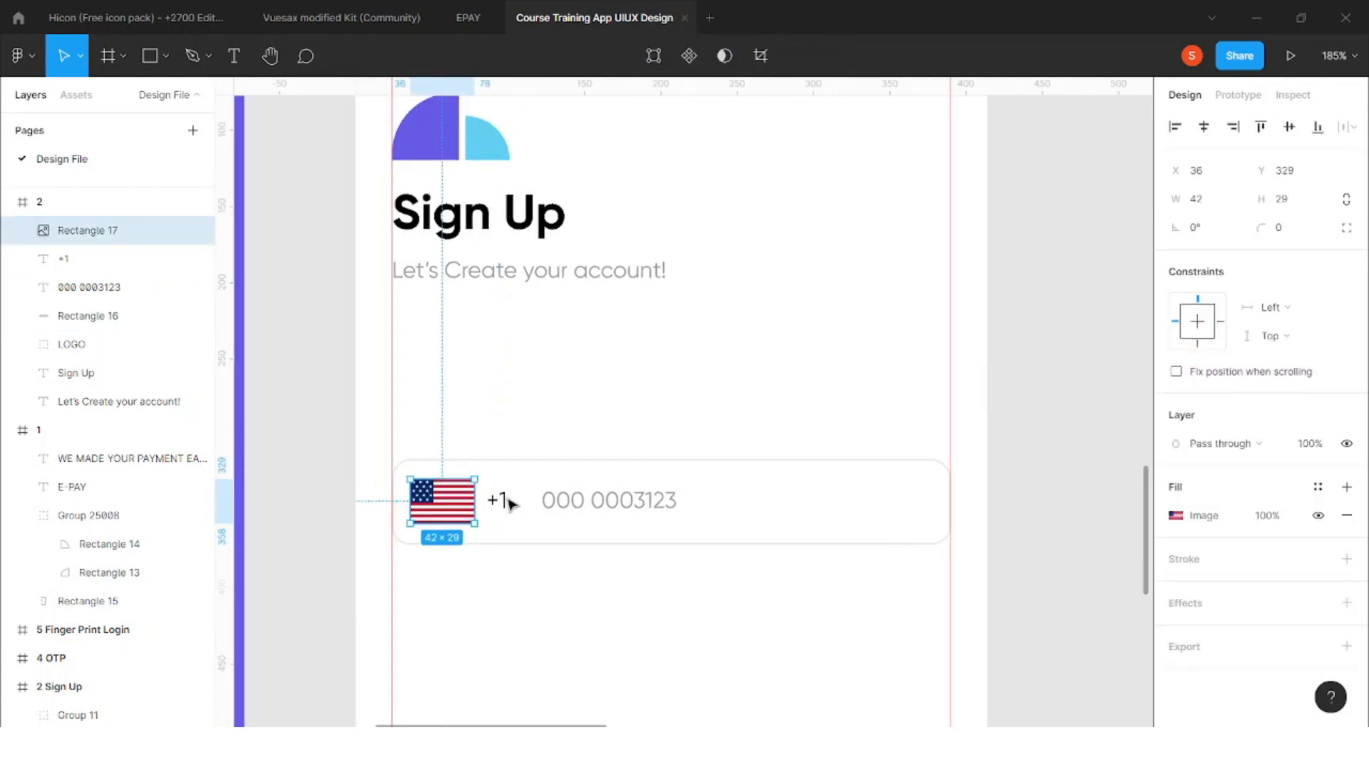
Move the phone number placeholder horizontally to about X 134 to leave room after the country code
{"action": "left_click", "coordinate": [566, 503]}
{"action": "left_click_drag", "start_coordinate": [559, 505], "coordinate": [577, 505]}
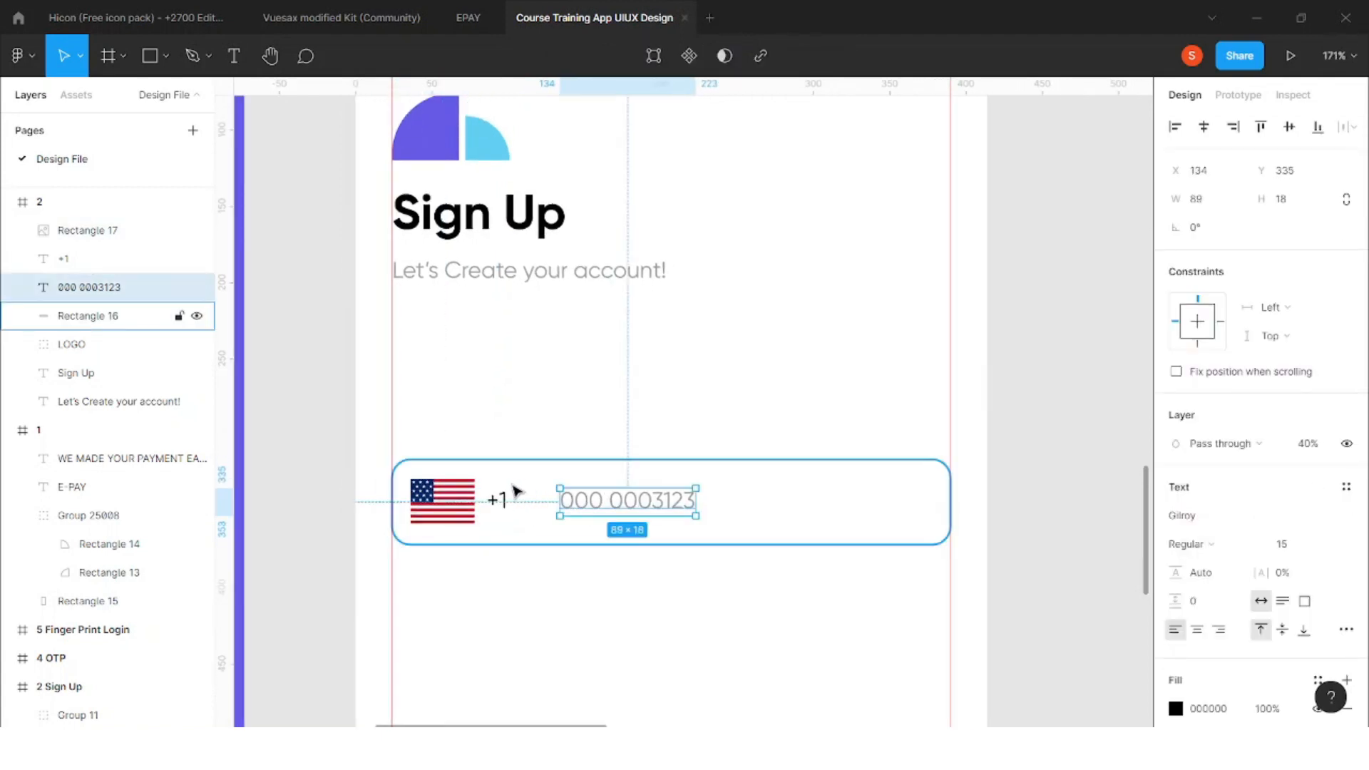
{"action": "key", "text": "Escape"}
Draw a triangle polygon of about 19 × 16 between the +1 code and the phone number placeholder
{"action": "left_click", "coordinate": [166, 56]}
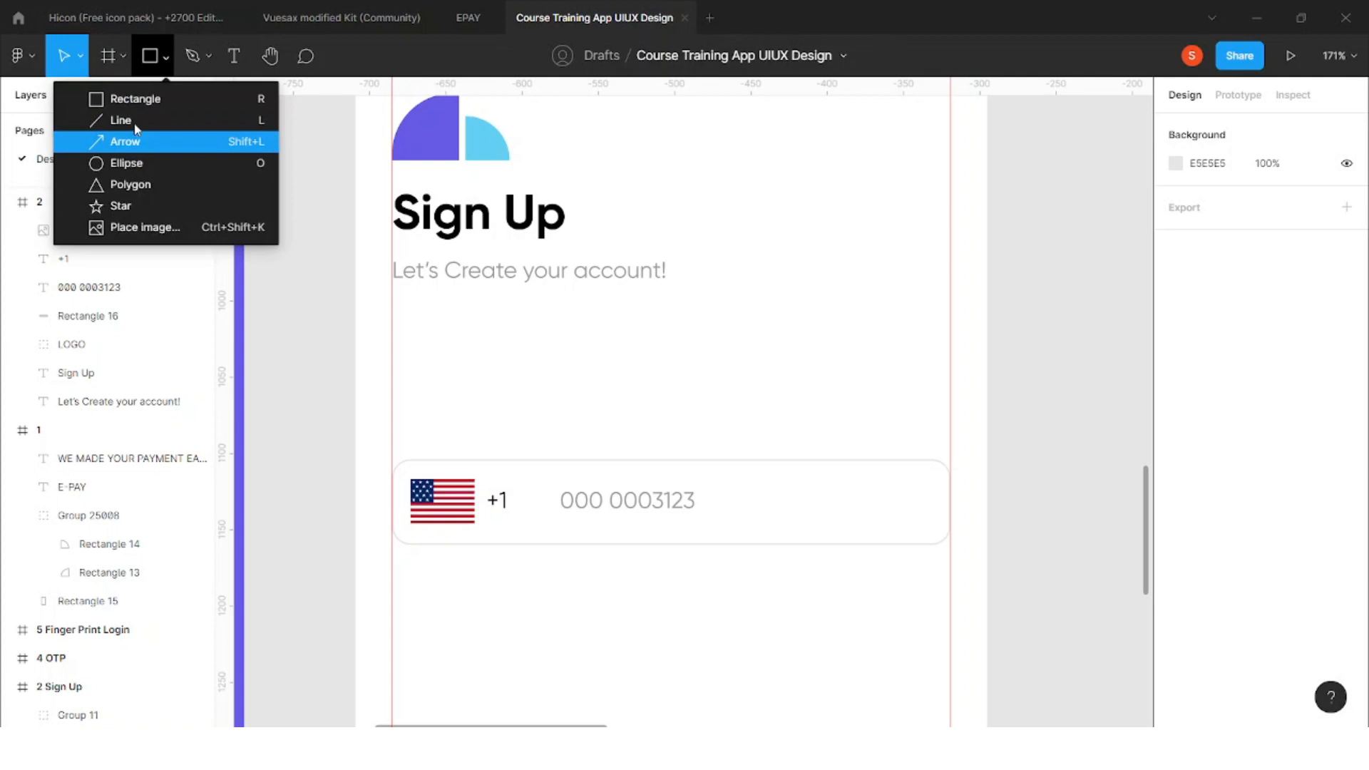
{"action": "left_click", "coordinate": [130, 184]}
{"action": "scroll", "coordinate": [557, 584], "scroll_direction": "up", "scroll_amount": 4}
{"action": "mouse_move", "coordinate": [482, 422]}
{"action": "left_mouse_down"}
{"action": "mouse_move", "coordinate": [521, 462]}
{"action": "mouse_move", "coordinate": [546, 429]}
{"action": "left_mouse_up"}
{"action": "scroll", "coordinate": [523, 456], "scroll_direction": "up", "scroll_amount": 4}
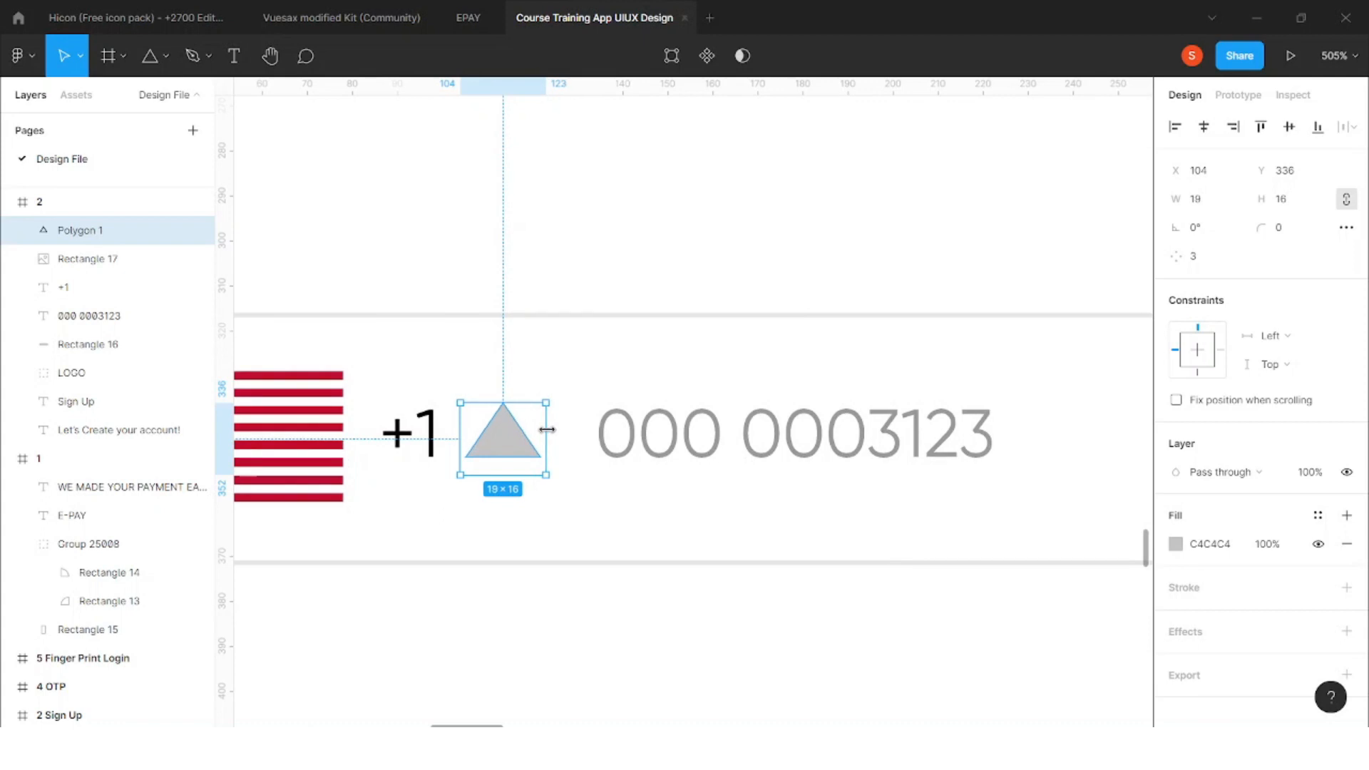
Flip the triangle vertically and shrink it to about 13 × 8
{"action": "right_click", "coordinate": [499, 446]}
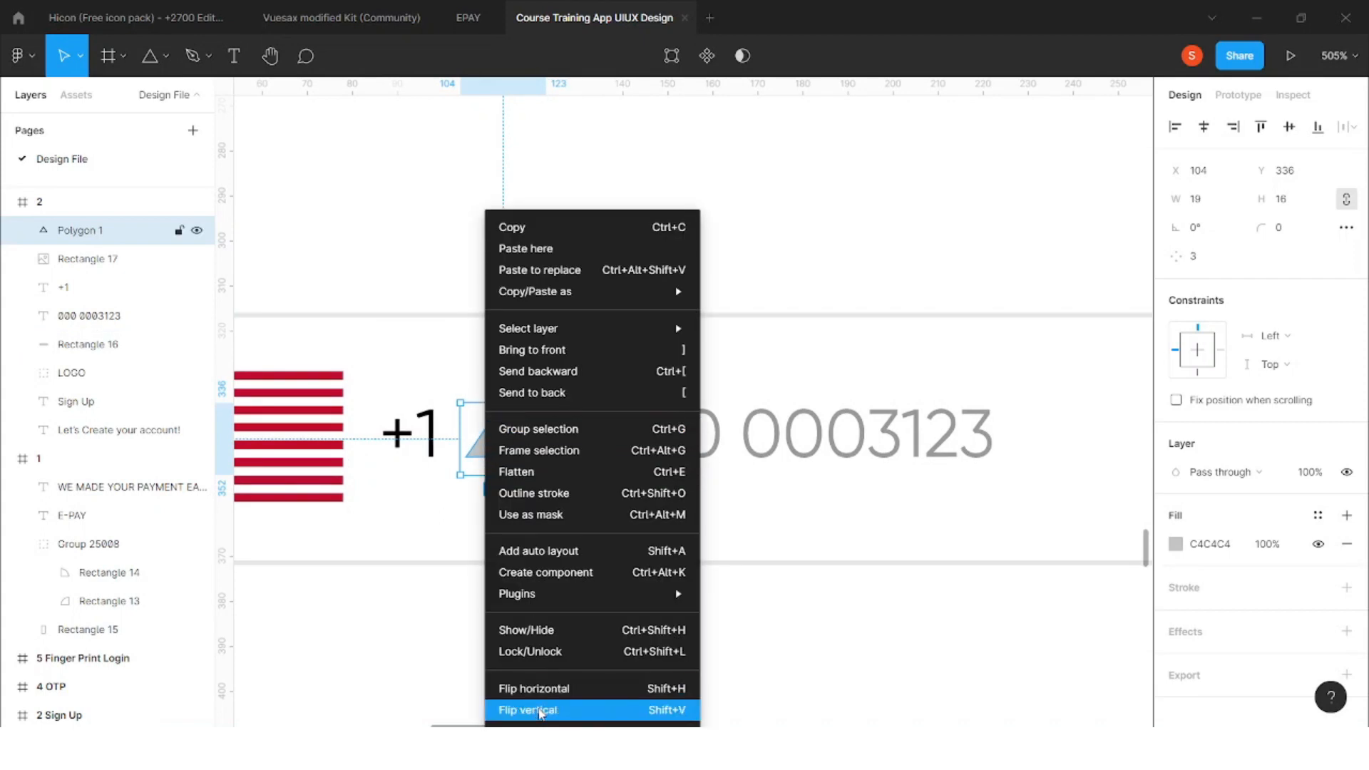
{"action": "left_click", "coordinate": [529, 710]}
{"action": "left_click_drag", "start_coordinate": [513, 472], "coordinate": [514, 456]}
{"action": "left_click_drag", "start_coordinate": [545, 403], "coordinate": [527, 412]}
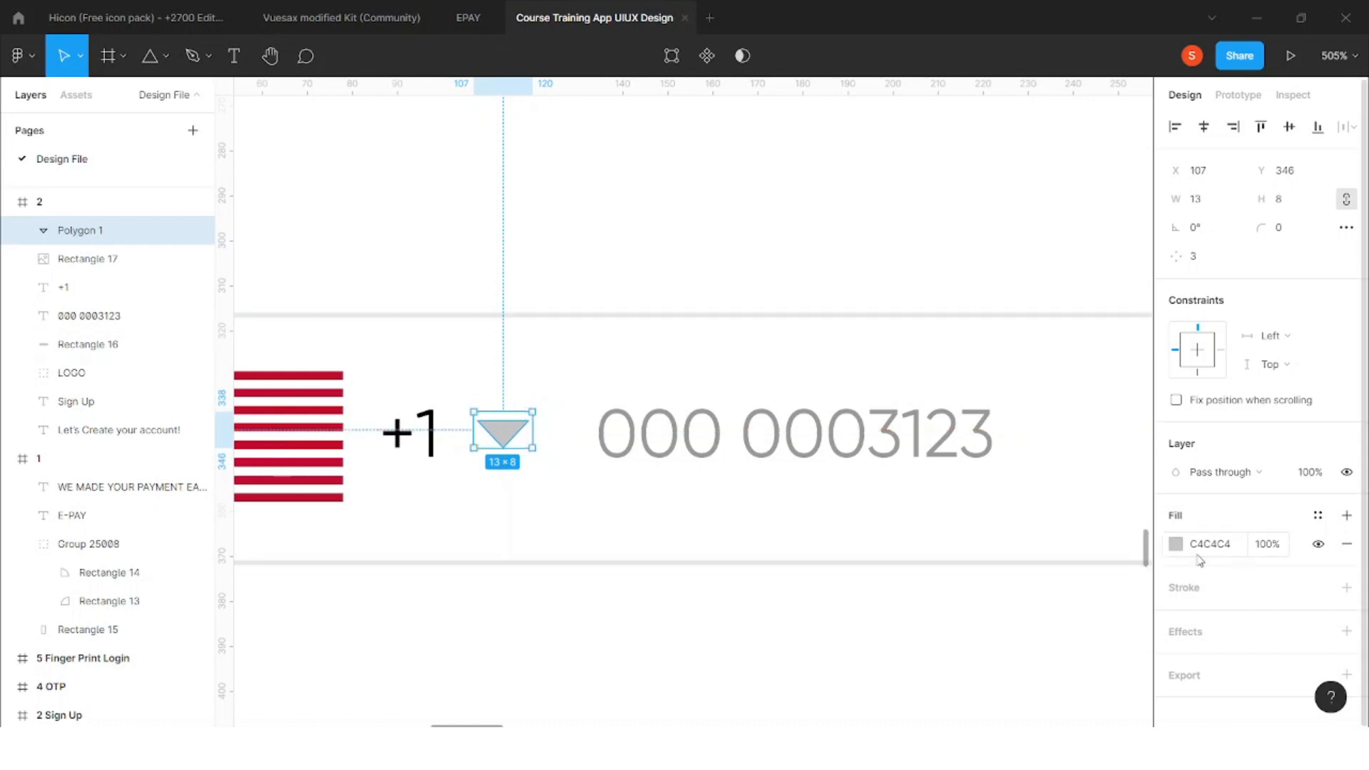
Fill the triangle with black (000000) and move it closer to the +1 code, to about X 105, Y 347
{"action": "left_click", "coordinate": [1176, 544]}
{"action": "left_click", "coordinate": [962, 648]}
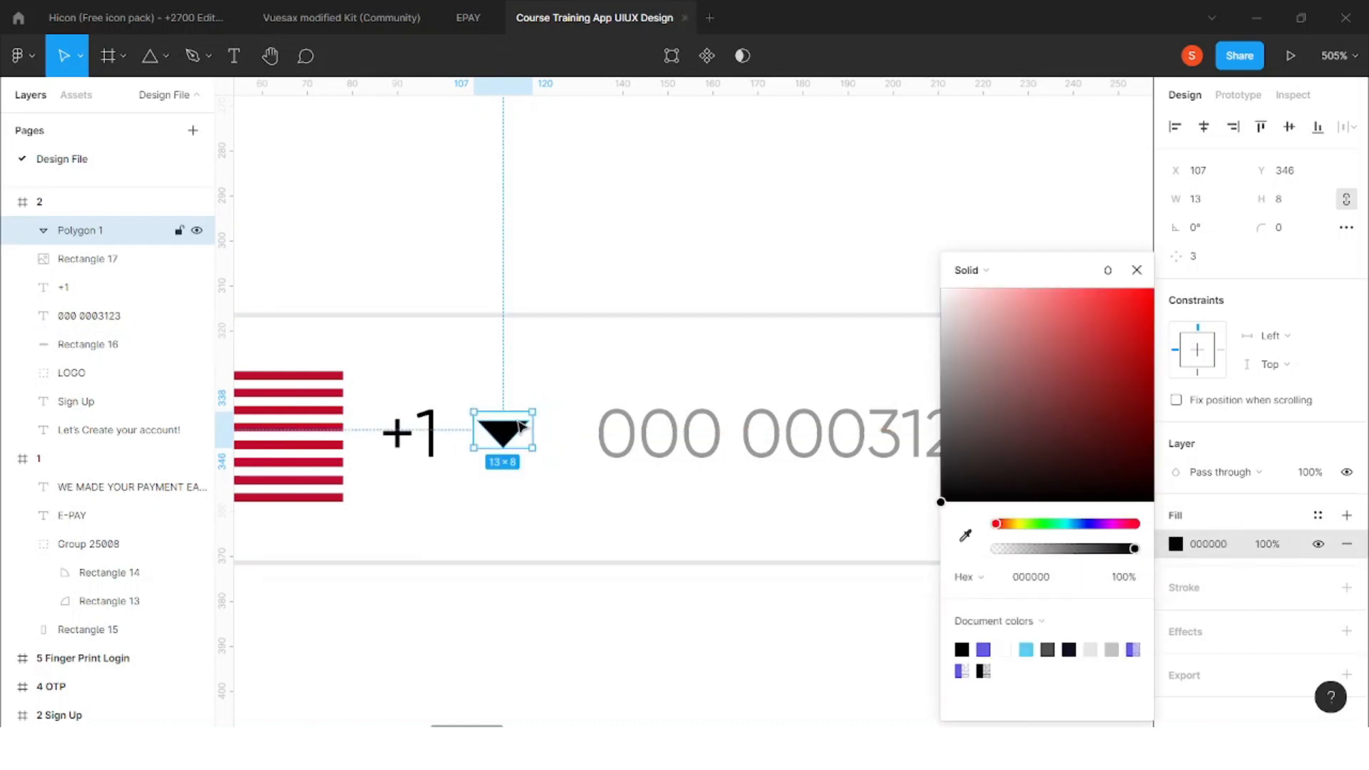
{"action": "left_click_drag", "start_coordinate": [511, 429], "coordinate": [498, 436]}
{"action": "scroll", "coordinate": [471, 436], "scroll_direction": "down", "scroll_amount": 5}
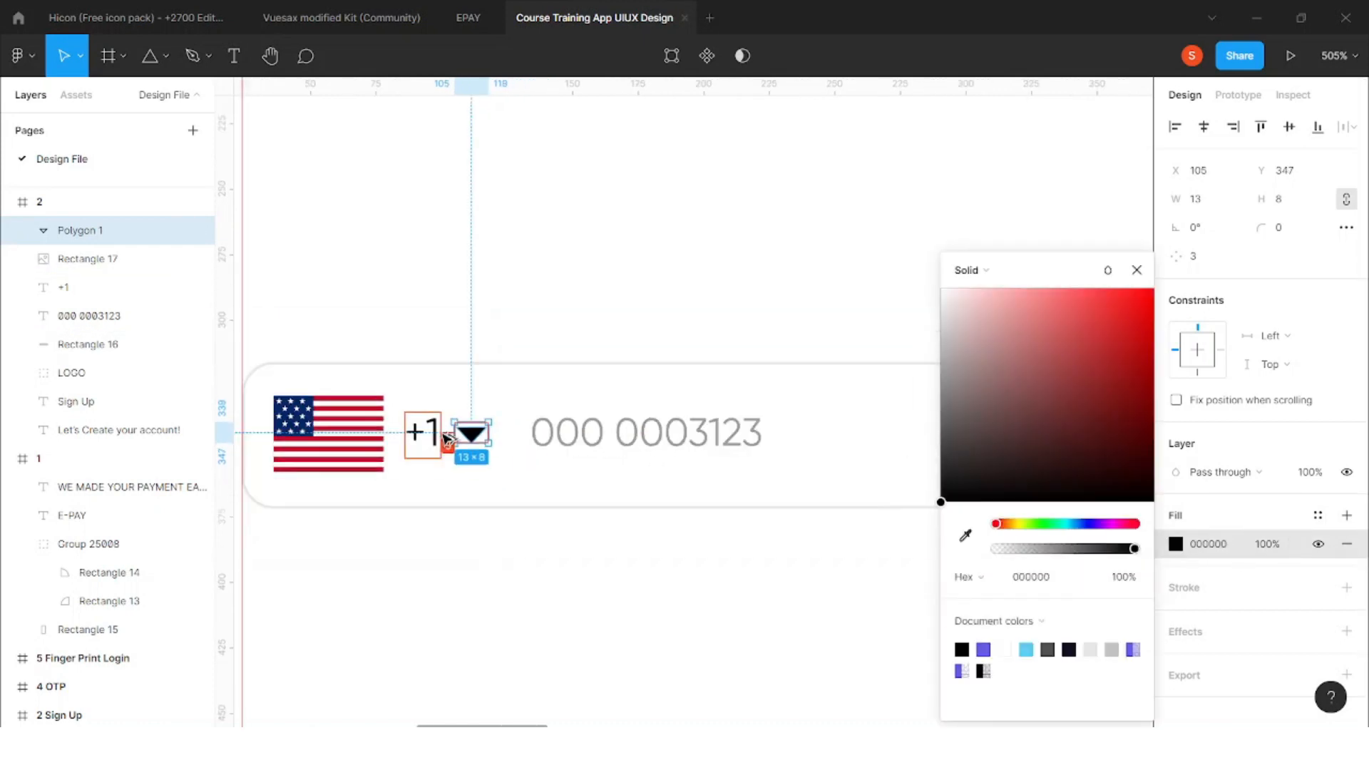
Round the dropdown triangle's corners with a radius of 1
{"action": "left_click", "coordinate": [1281, 228]}
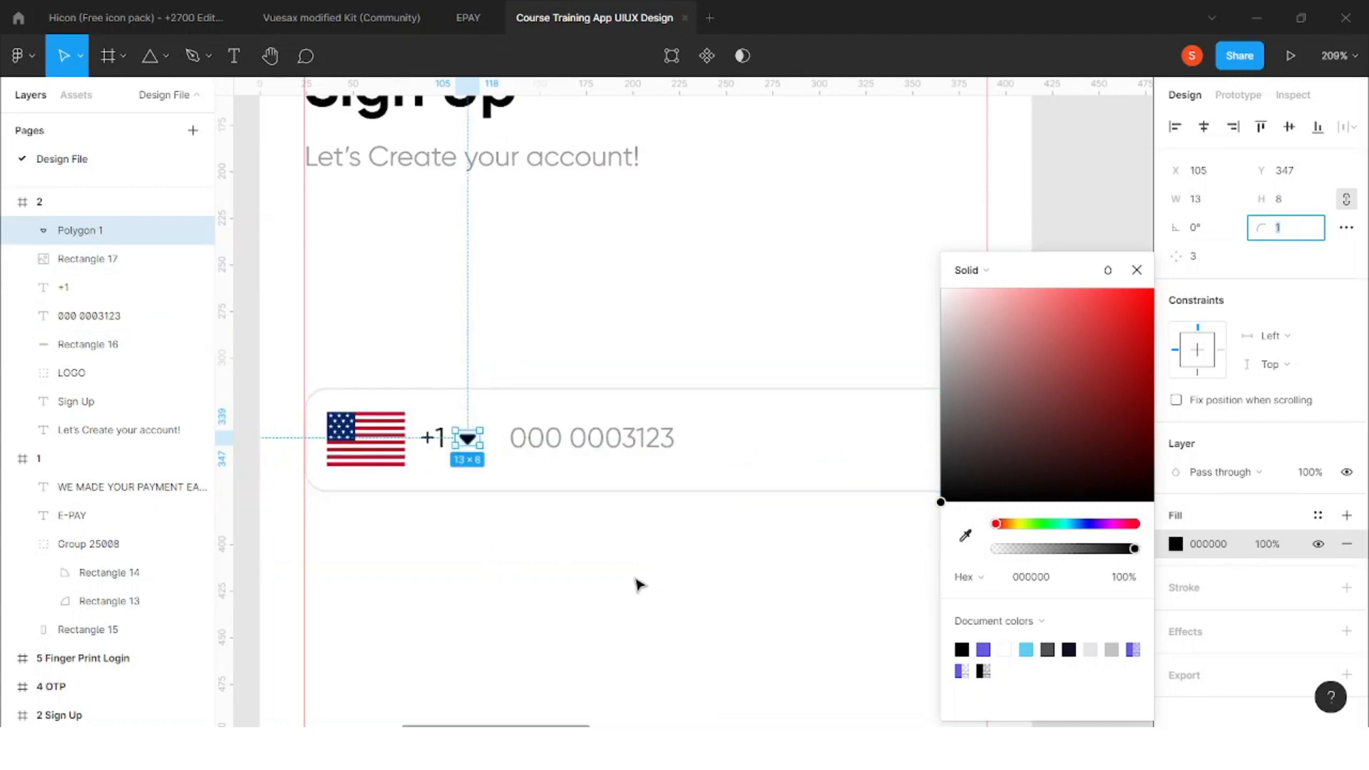
{"action": "left_click", "coordinate": [570, 558]}
{"action": "scroll", "coordinate": [518, 535], "scroll_direction": "down", "scroll_amount": 3}
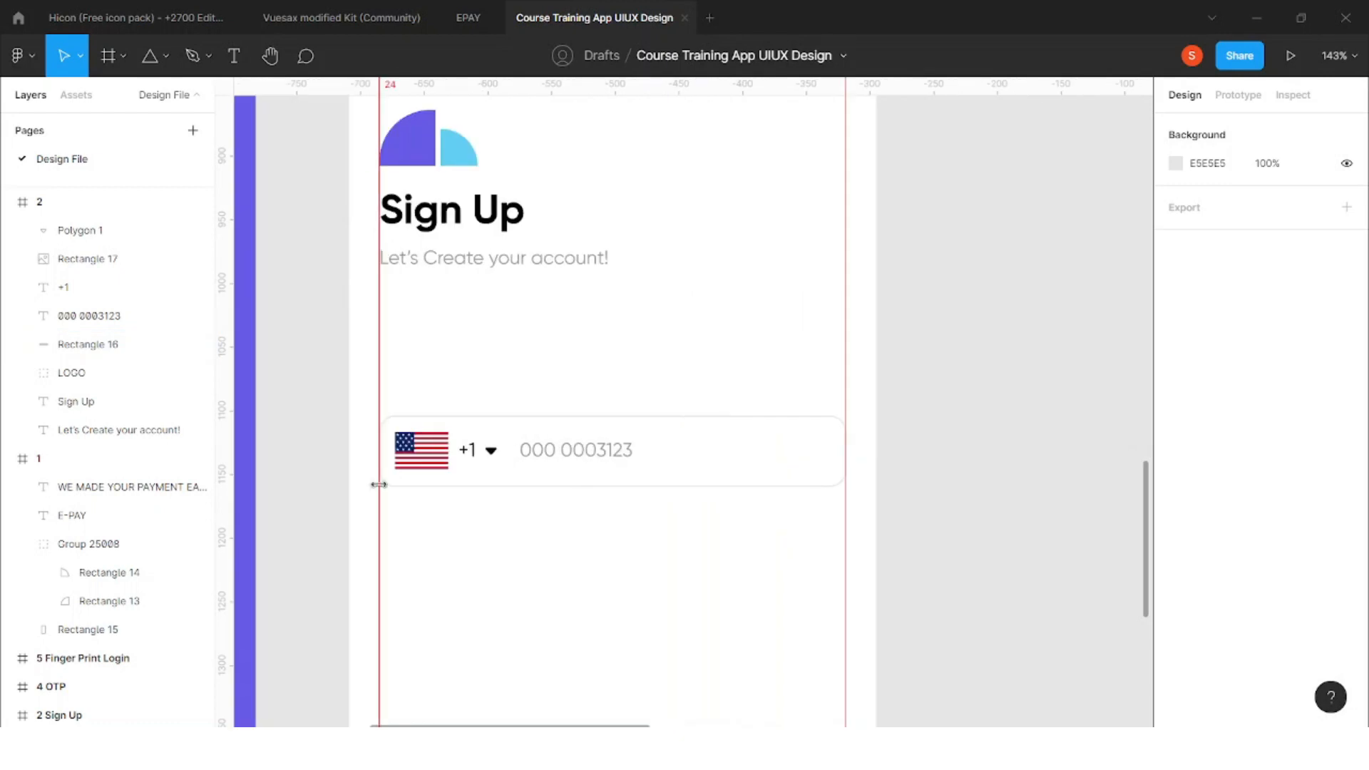
{"action": "left_click", "coordinate": [525, 451]}
{"action": "left_click", "coordinate": [527, 499]}
{"action": "scroll", "coordinate": [527, 500], "scroll_direction": "down", "scroll_amount": 4}
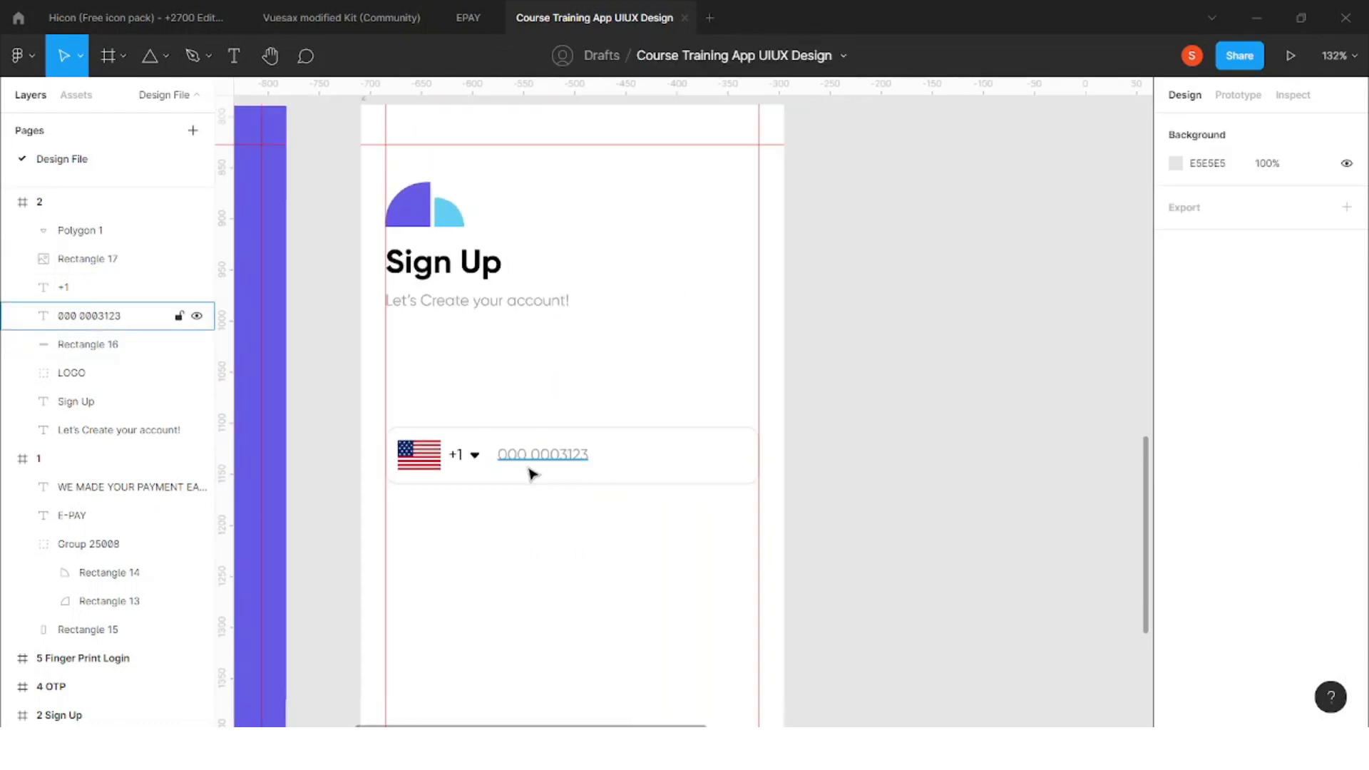
{"action": "scroll", "coordinate": [611, 465], "scroll_direction": "down", "scroll_amount": 2}
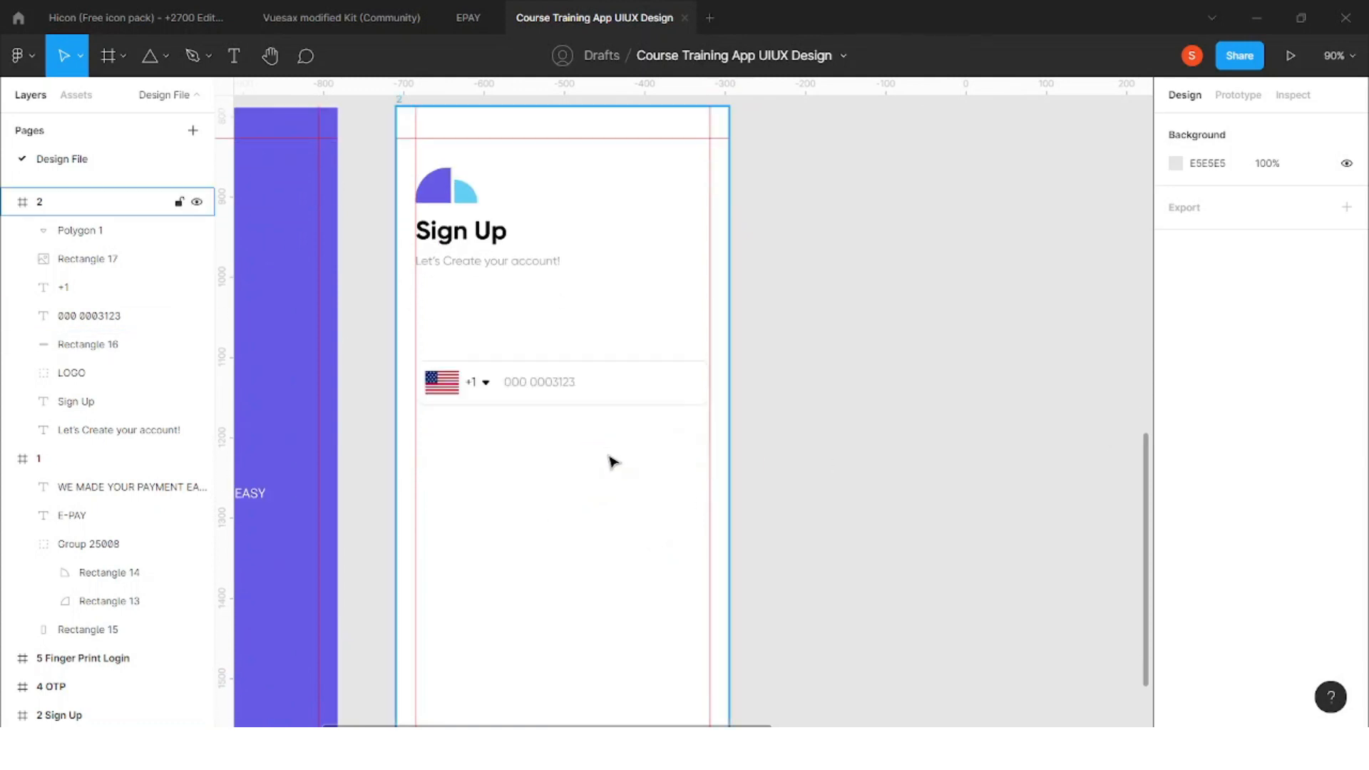
Duplicate the phone field's rounded rectangle and its number placeholder text straight down, placing the copied rectangle at about Y 531
{"action": "left_click", "coordinate": [566, 403]}
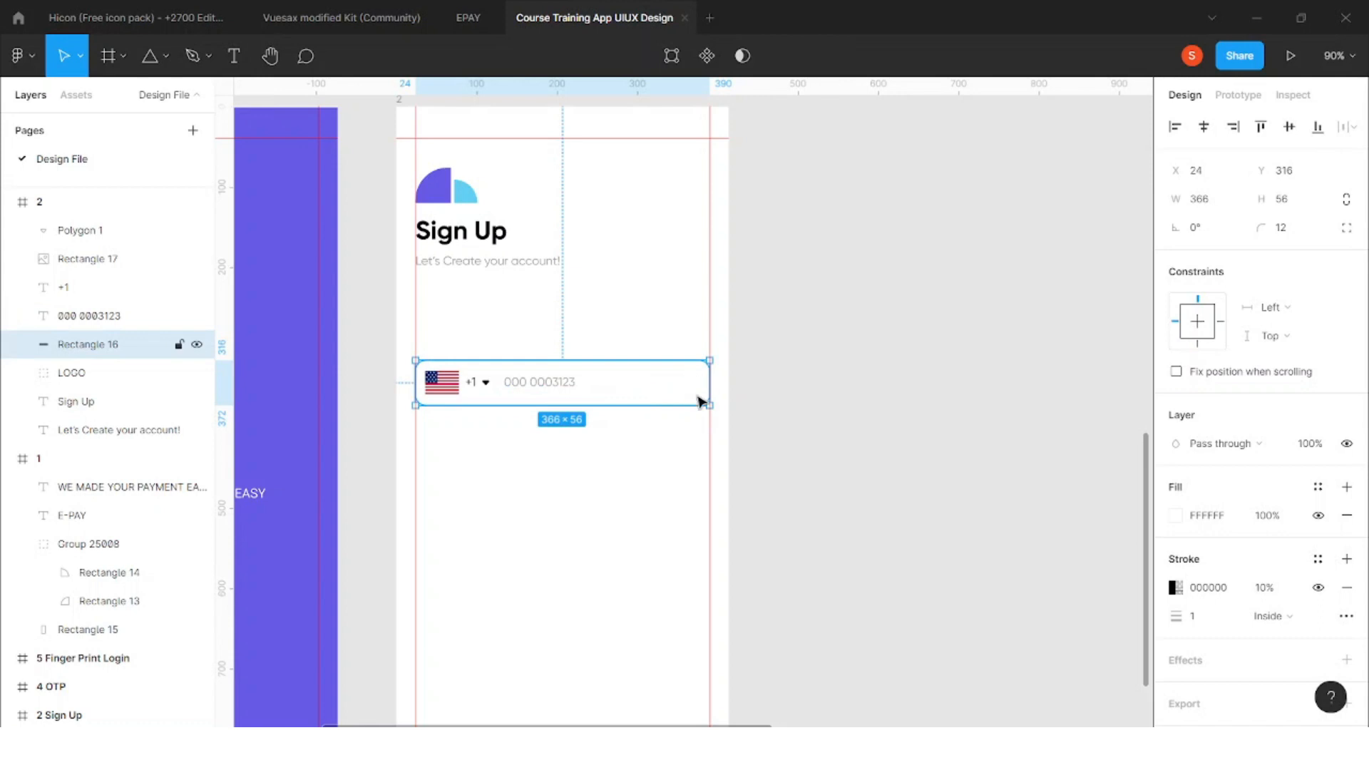
{"action": "left_click", "coordinate": [556, 383], "text": "shift"}
{"action": "left_click_drag", "start_coordinate": [556, 384], "coordinate": [557, 560]}
{"action": "scroll", "coordinate": [581, 464], "scroll_direction": "down", "scroll_amount": 5}
{"action": "scroll", "coordinate": [537, 281], "scroll_direction": "down", "scroll_amount": 3}
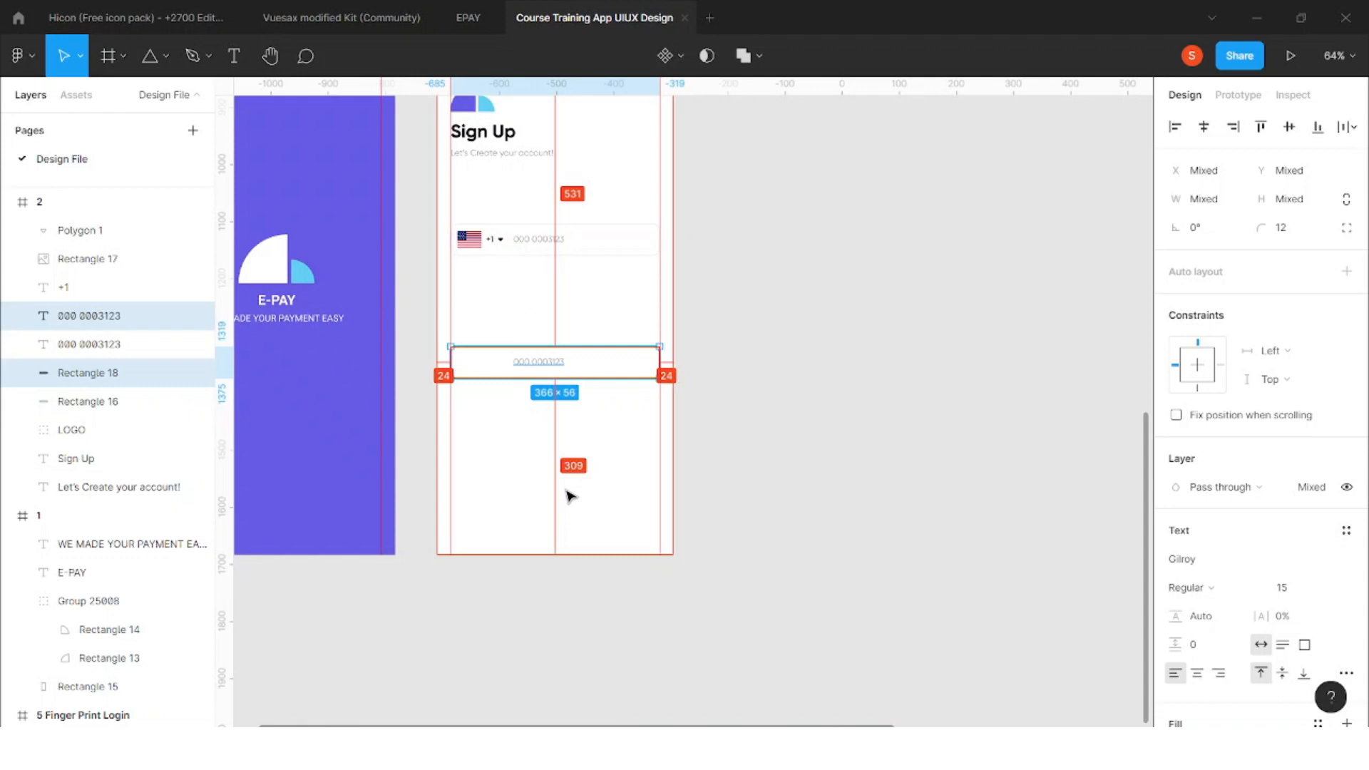
Fill the duplicated rounded rectangle with the purple document color to make it a button
{"action": "left_click", "coordinate": [542, 409]}
{"action": "left_click", "coordinate": [578, 240]}
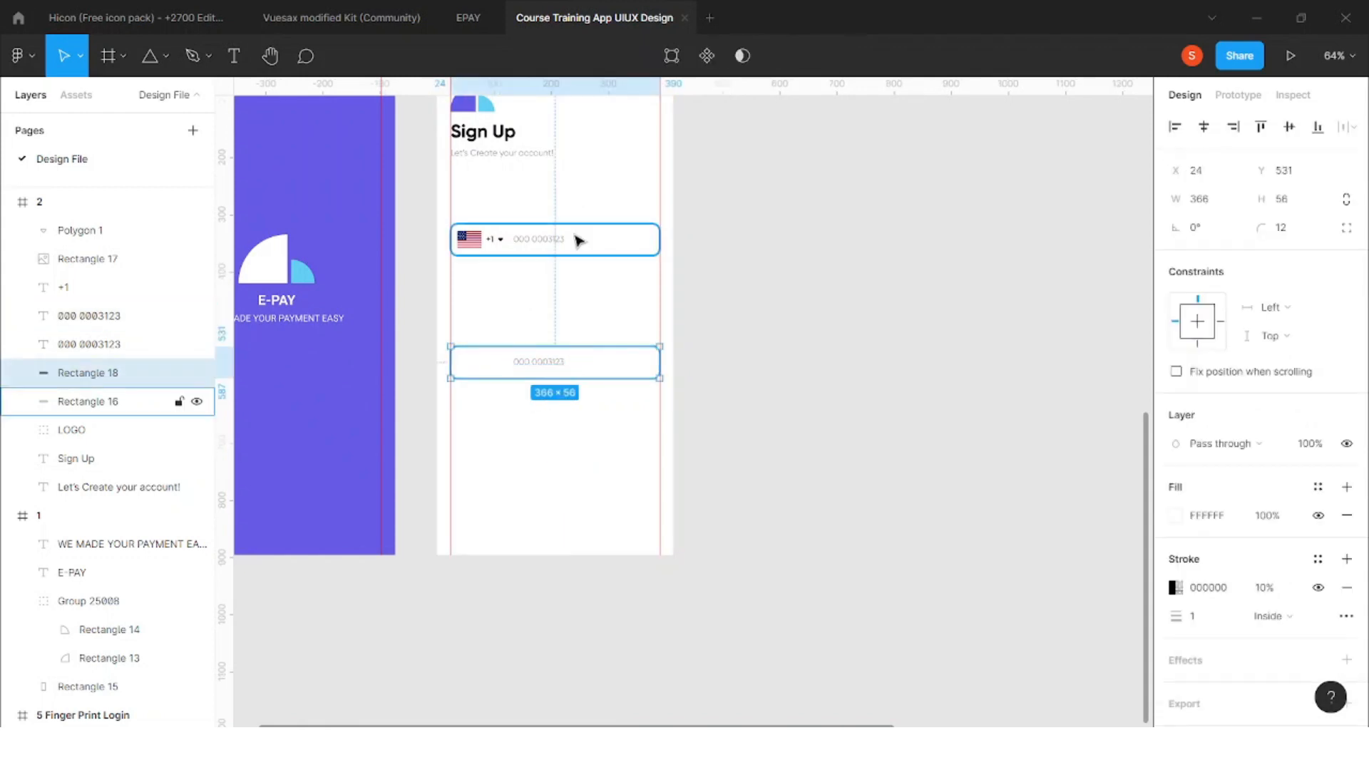
{"action": "left_click", "coordinate": [592, 368]}
{"action": "left_click", "coordinate": [639, 242]}
{"action": "left_click", "coordinate": [615, 364]}
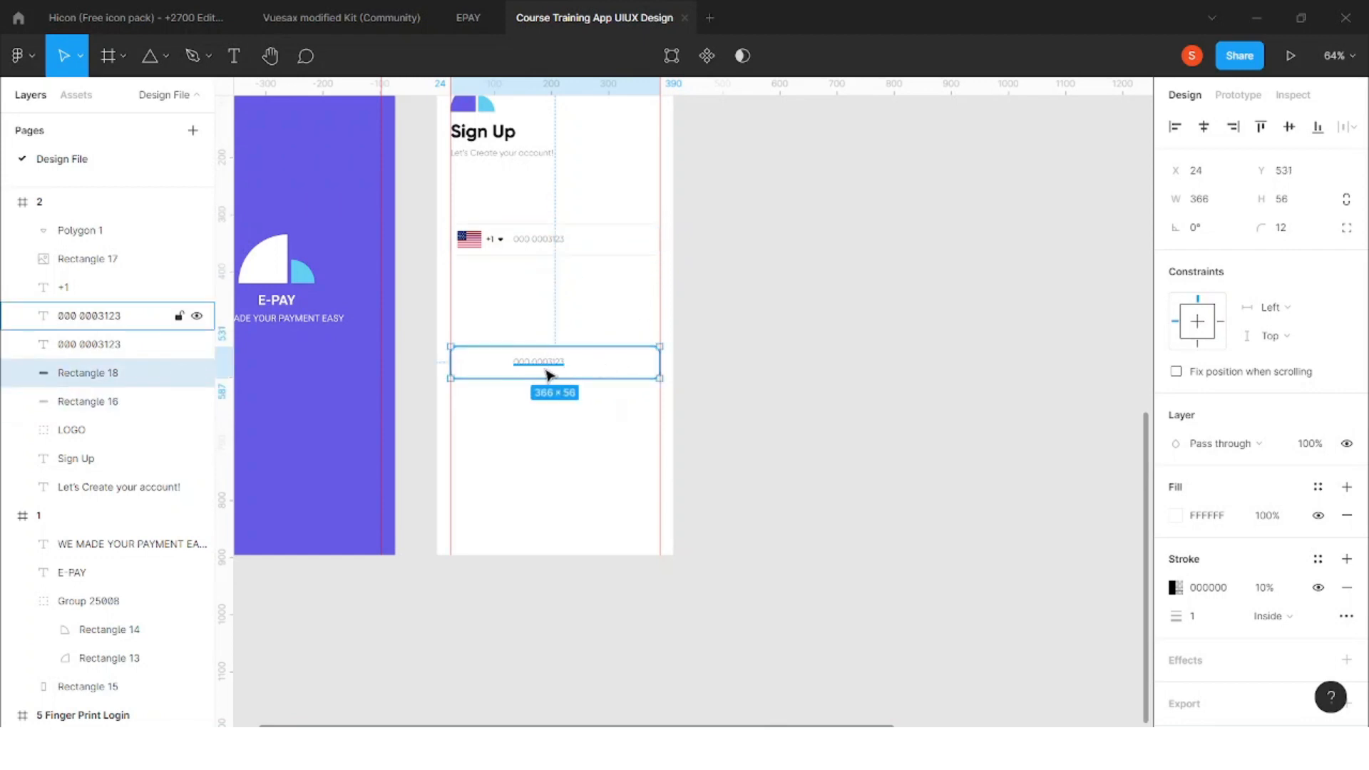
{"action": "left_click", "coordinate": [1176, 516]}
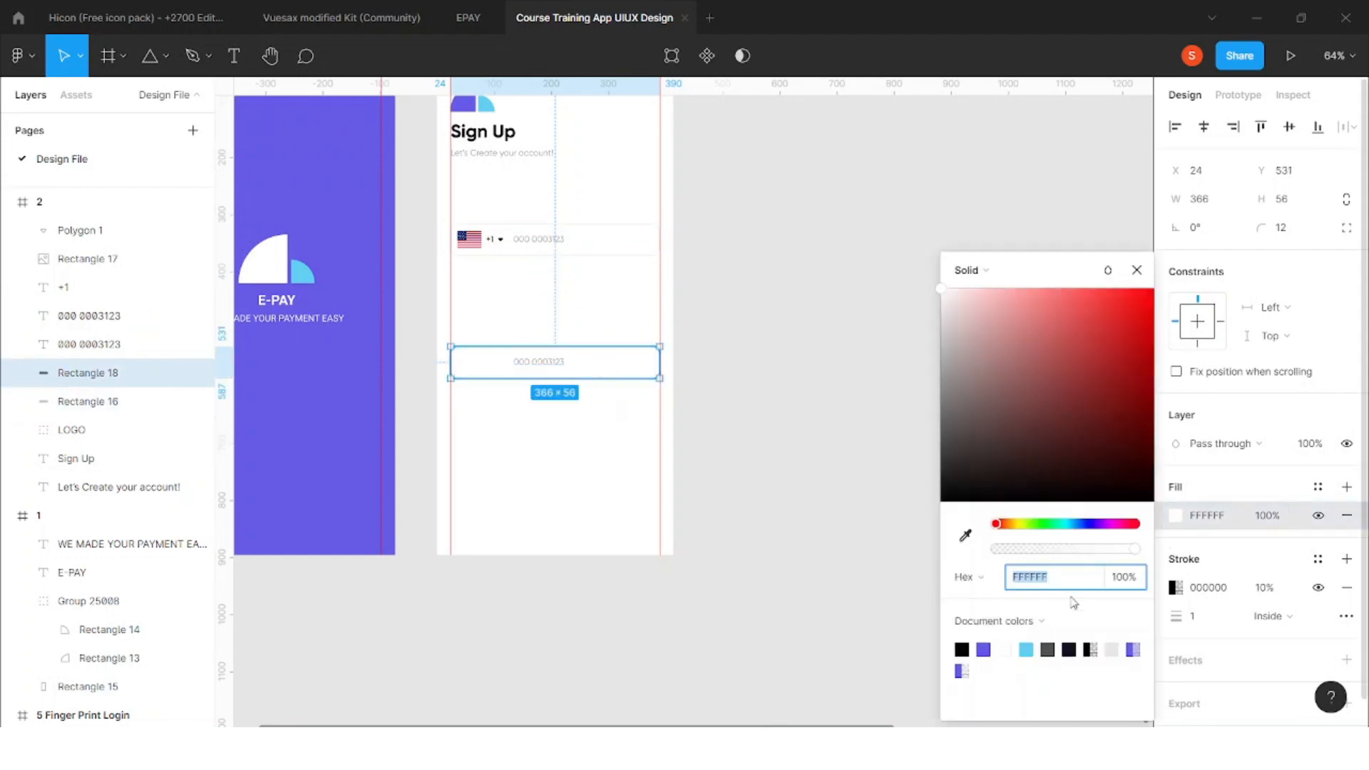
{"action": "left_click", "coordinate": [983, 648]}
{"action": "left_click", "coordinate": [780, 483]}
Make the button's text white (FFFFFF) at 100% opacity and move it to the button's center
{"action": "left_click", "coordinate": [538, 362]}
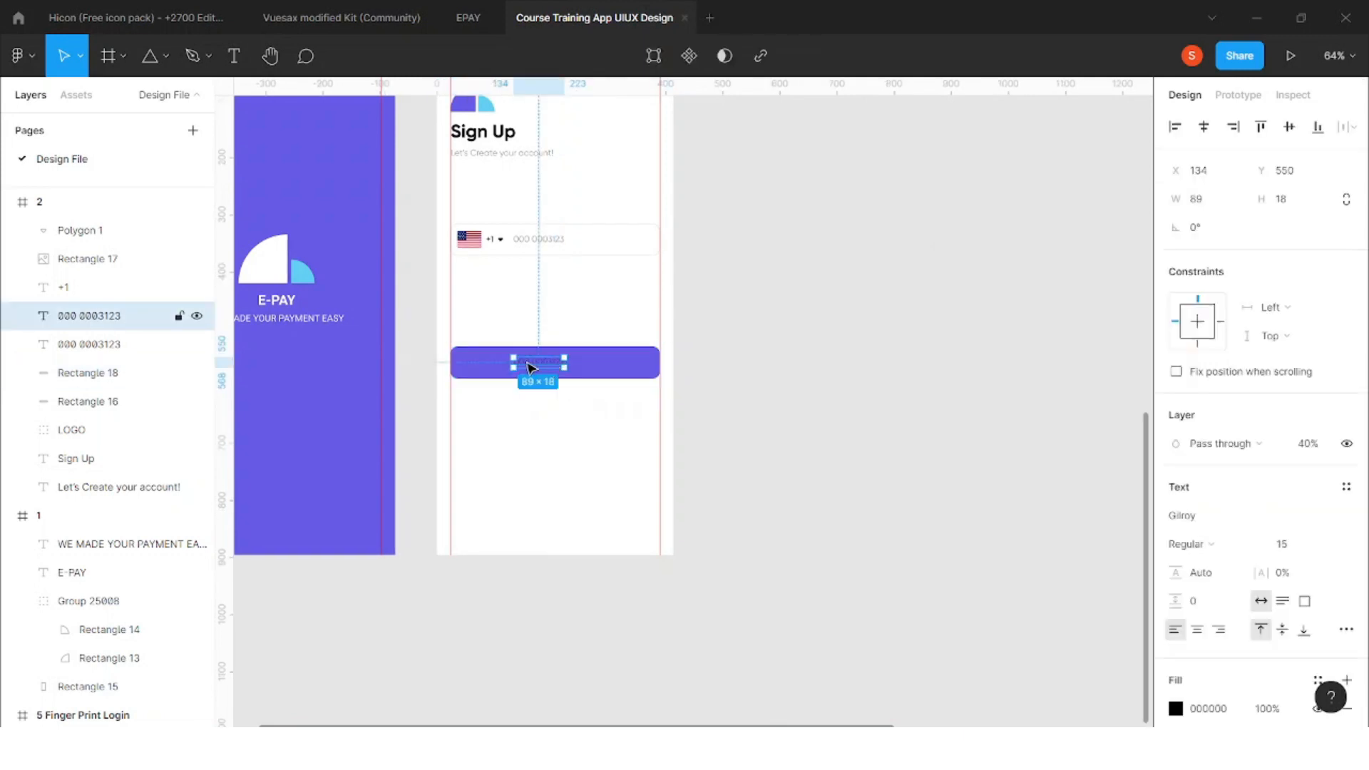
{"action": "key", "text": "i"}
{"action": "left_click", "coordinate": [620, 376]}
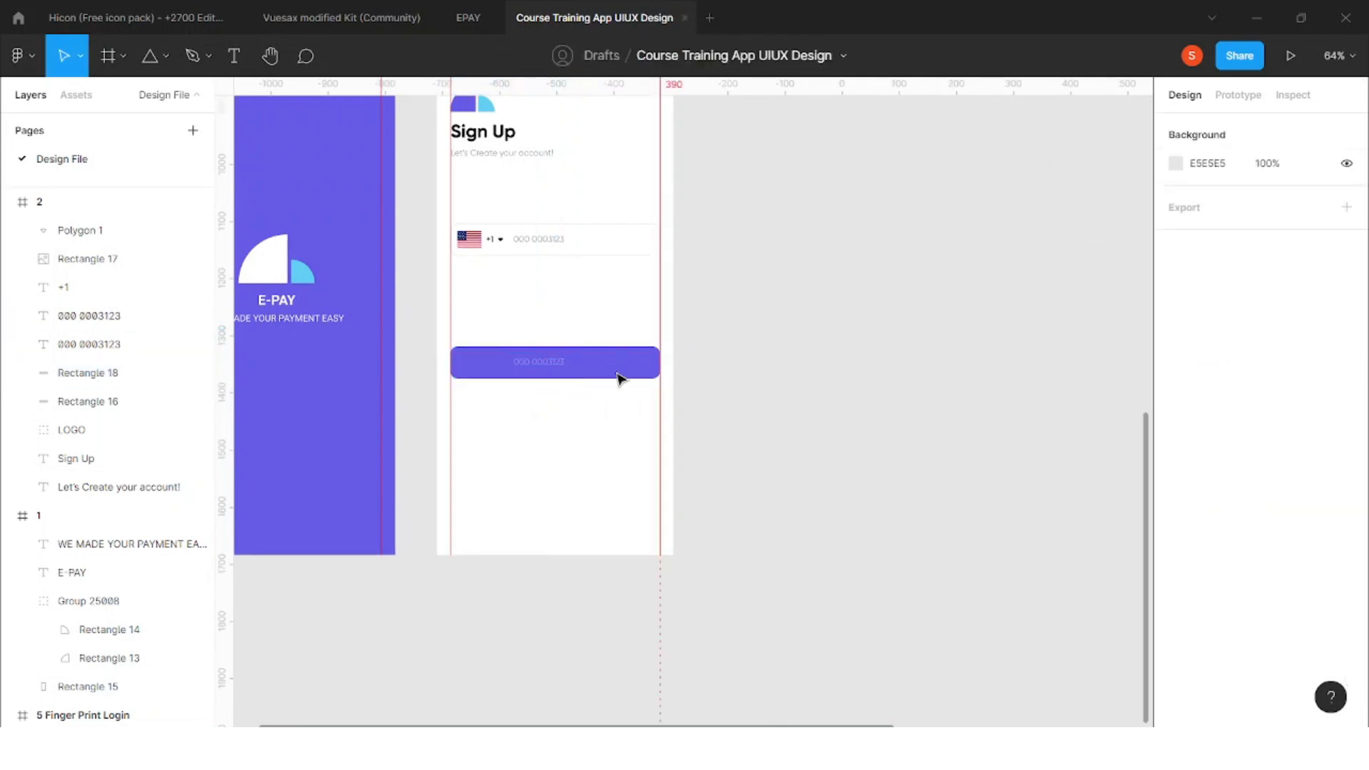
{"action": "scroll", "coordinate": [553, 376], "scroll_direction": "up", "scroll_amount": 5}
{"action": "left_click", "coordinate": [552, 376]}
{"action": "key", "text": "0"}
{"action": "left_click_drag", "start_coordinate": [554, 375], "coordinate": [584, 382]}
Set the button text to size 16 and Semibold weight
{"action": "left_click", "coordinate": [1283, 544]}
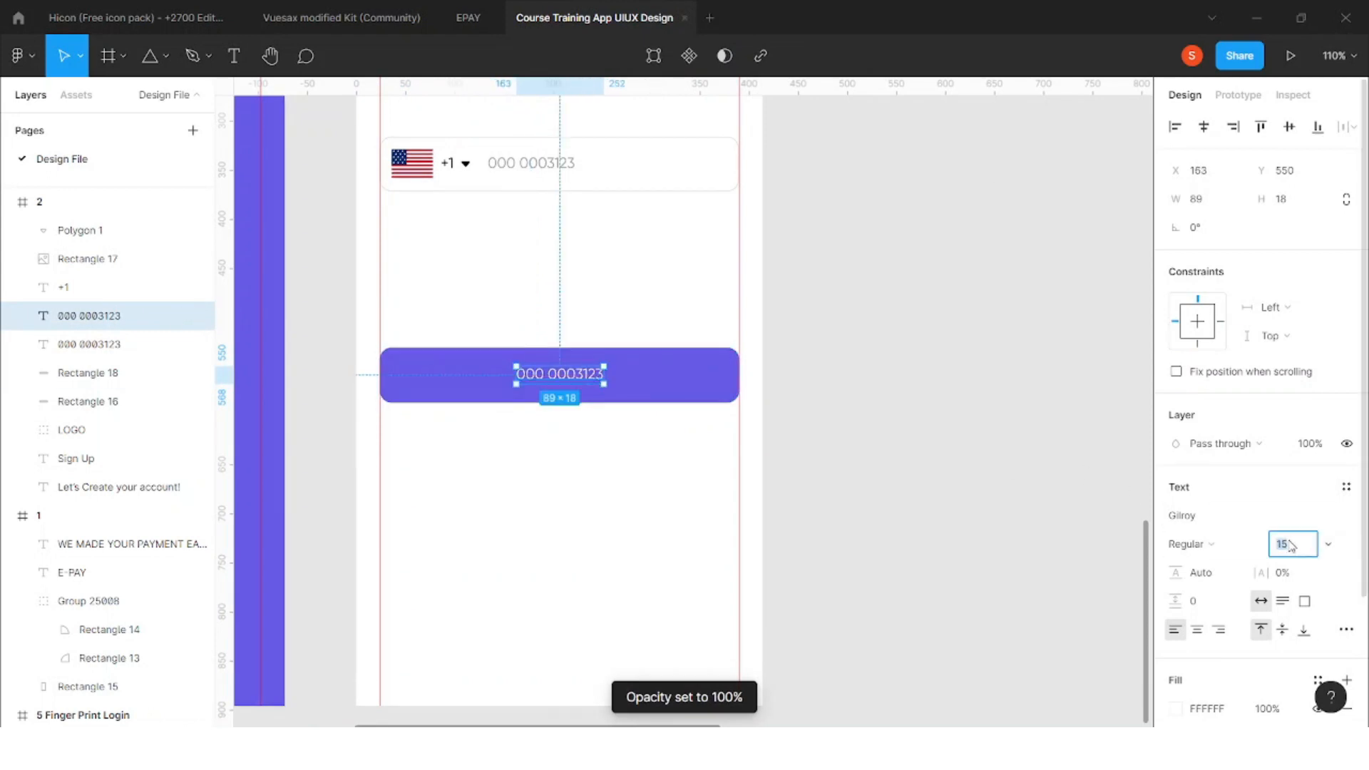
{"action": "key", "text": "Up"}
{"action": "left_click", "coordinate": [1182, 544]}
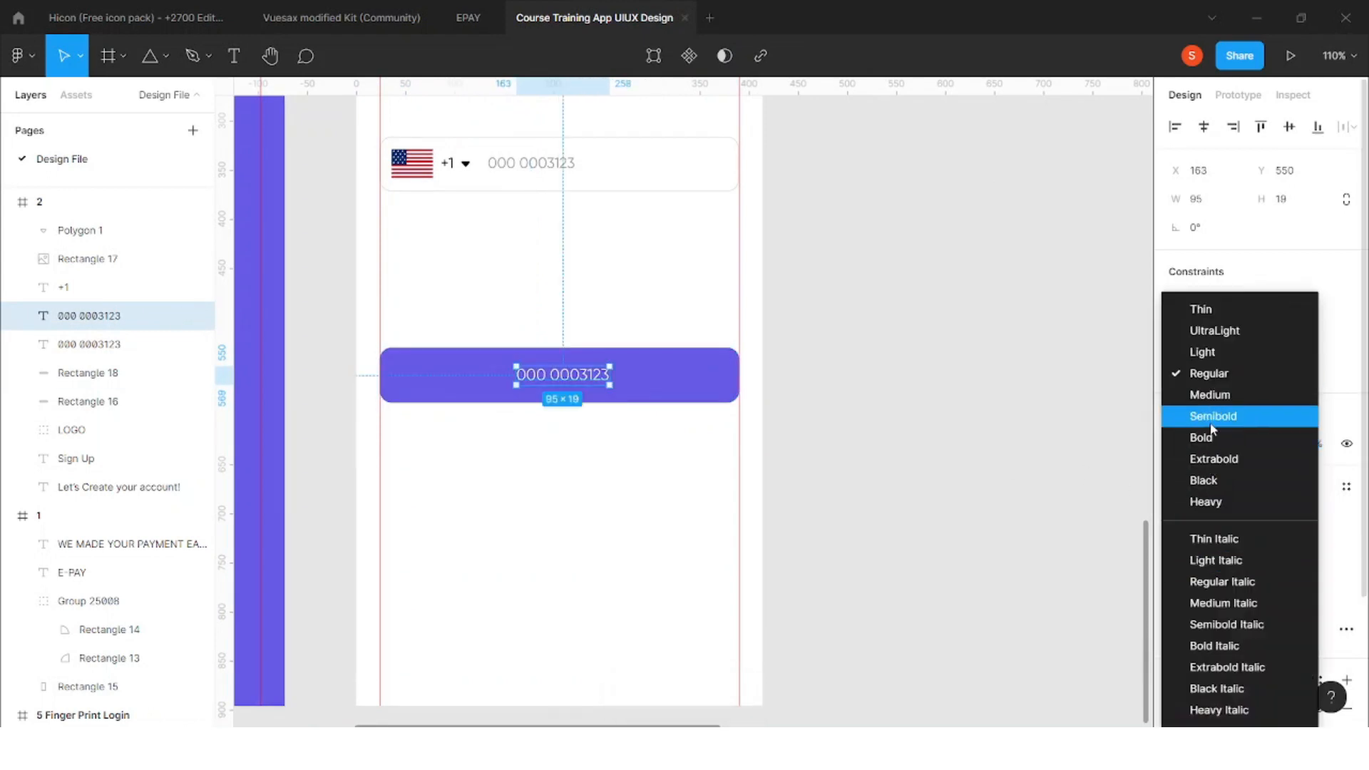
{"action": "left_click", "coordinate": [1212, 435]}
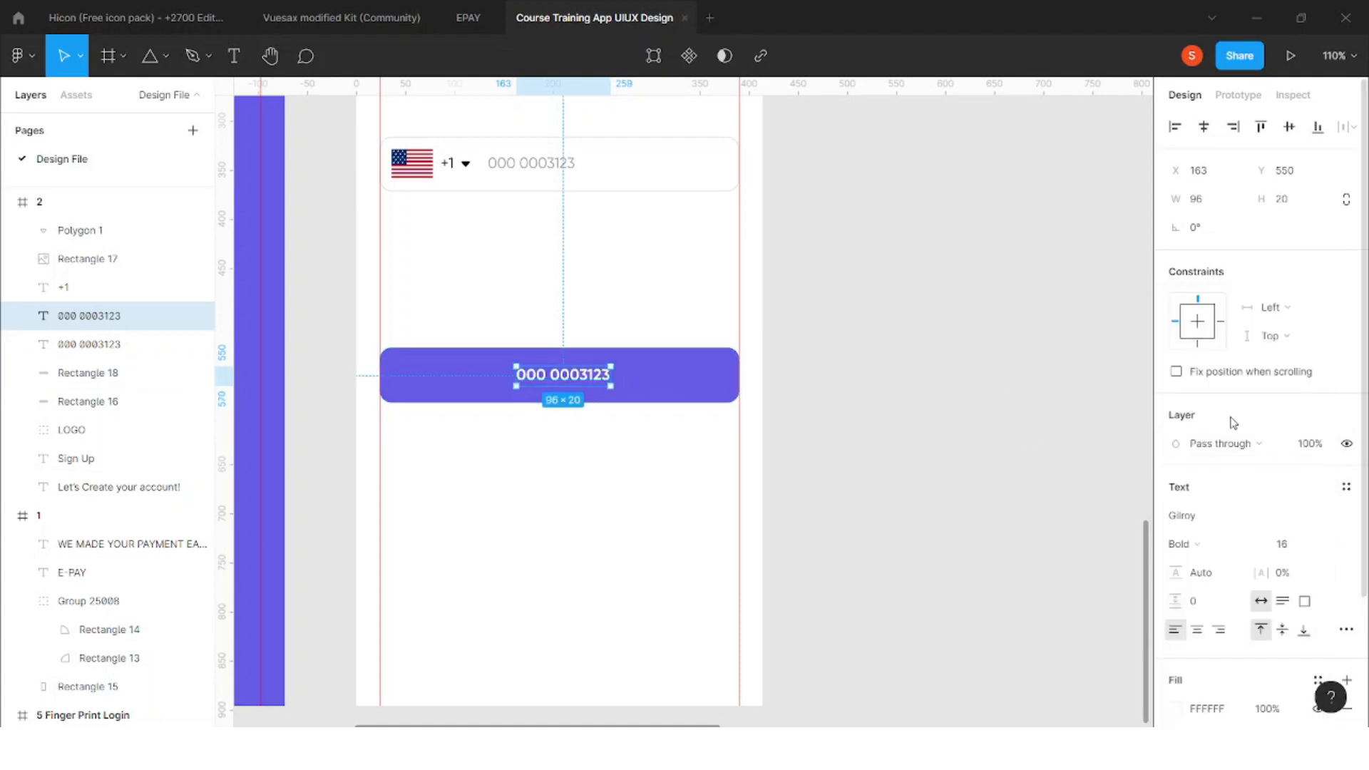
{"action": "left_click", "coordinate": [1205, 544]}
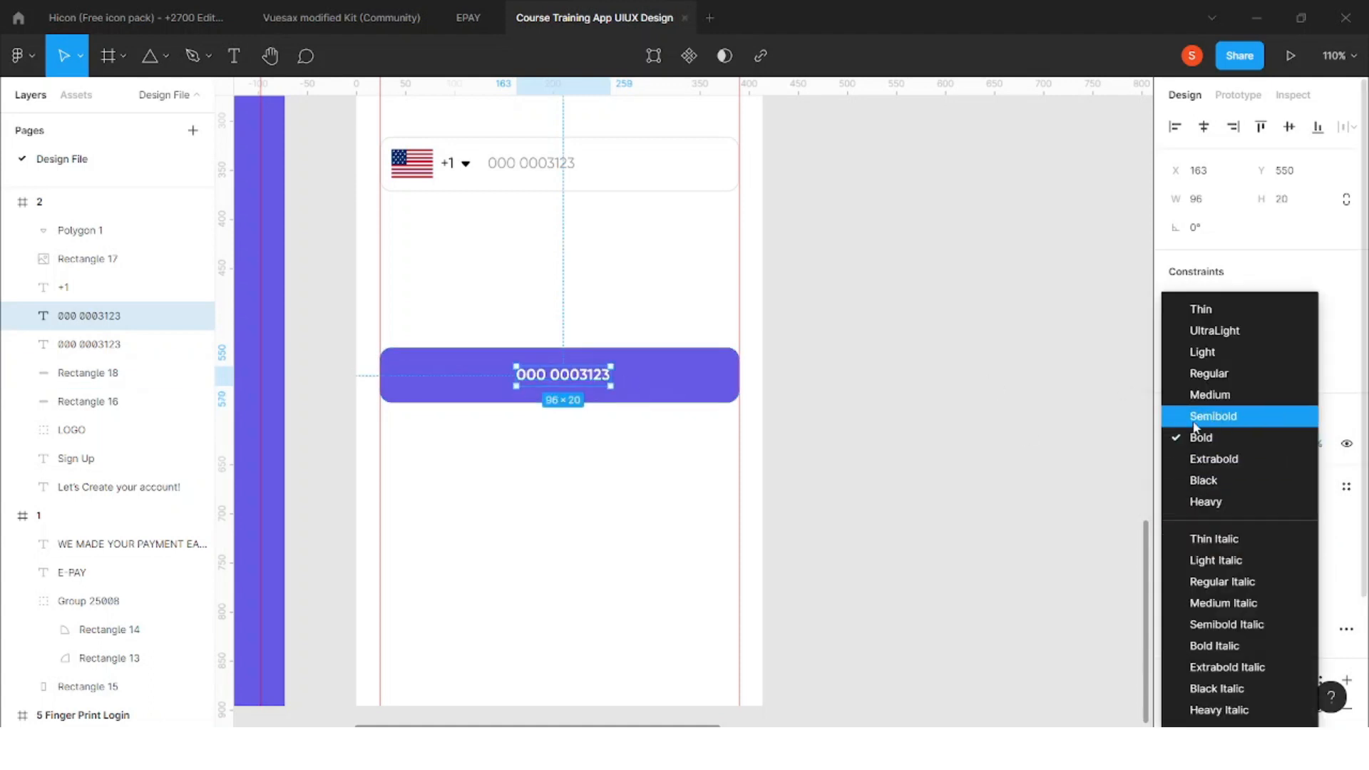
{"action": "left_click", "coordinate": [1214, 415]}
Replace the purple button's text with CONTINUE and center it horizontally and vertically within the button's rectangle
{"action": "double_click", "coordinate": [598, 376]}
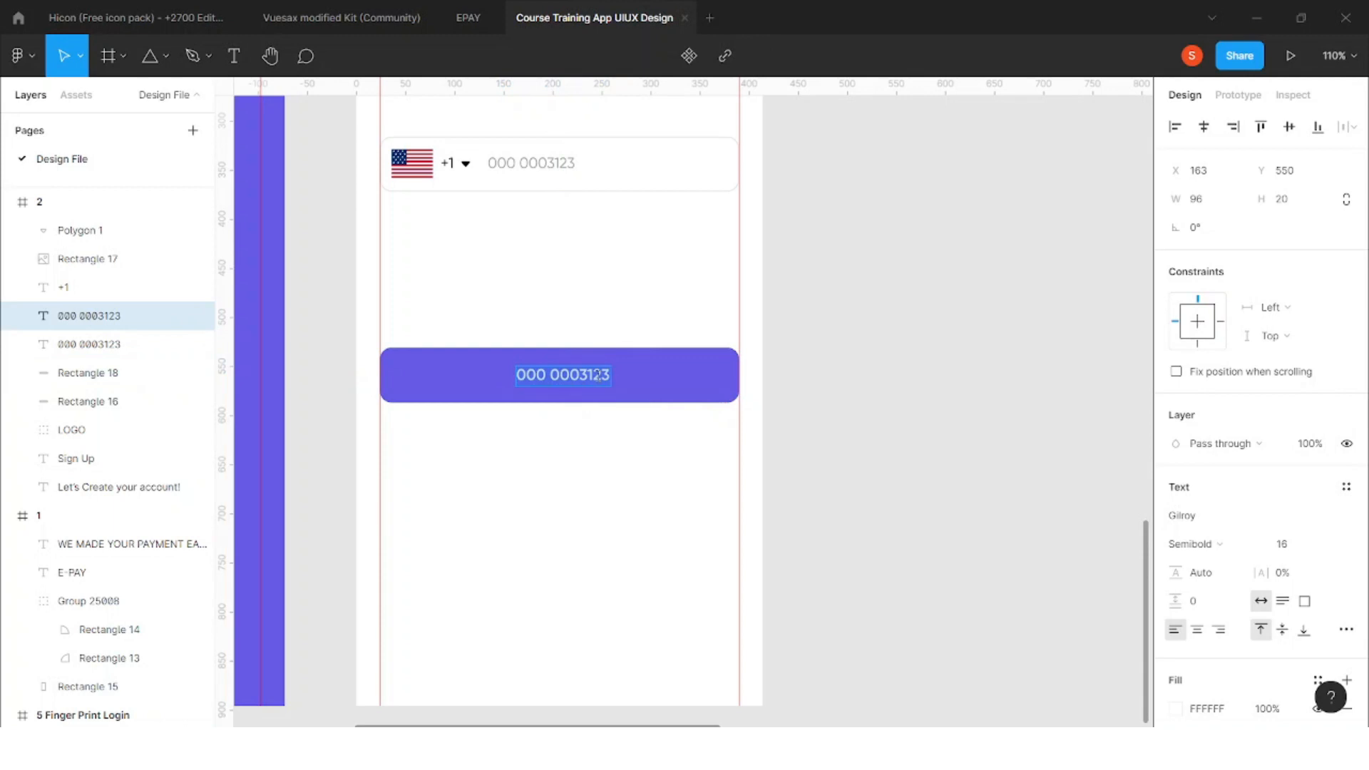
{"action": "type", "text": "CONTINUE"}
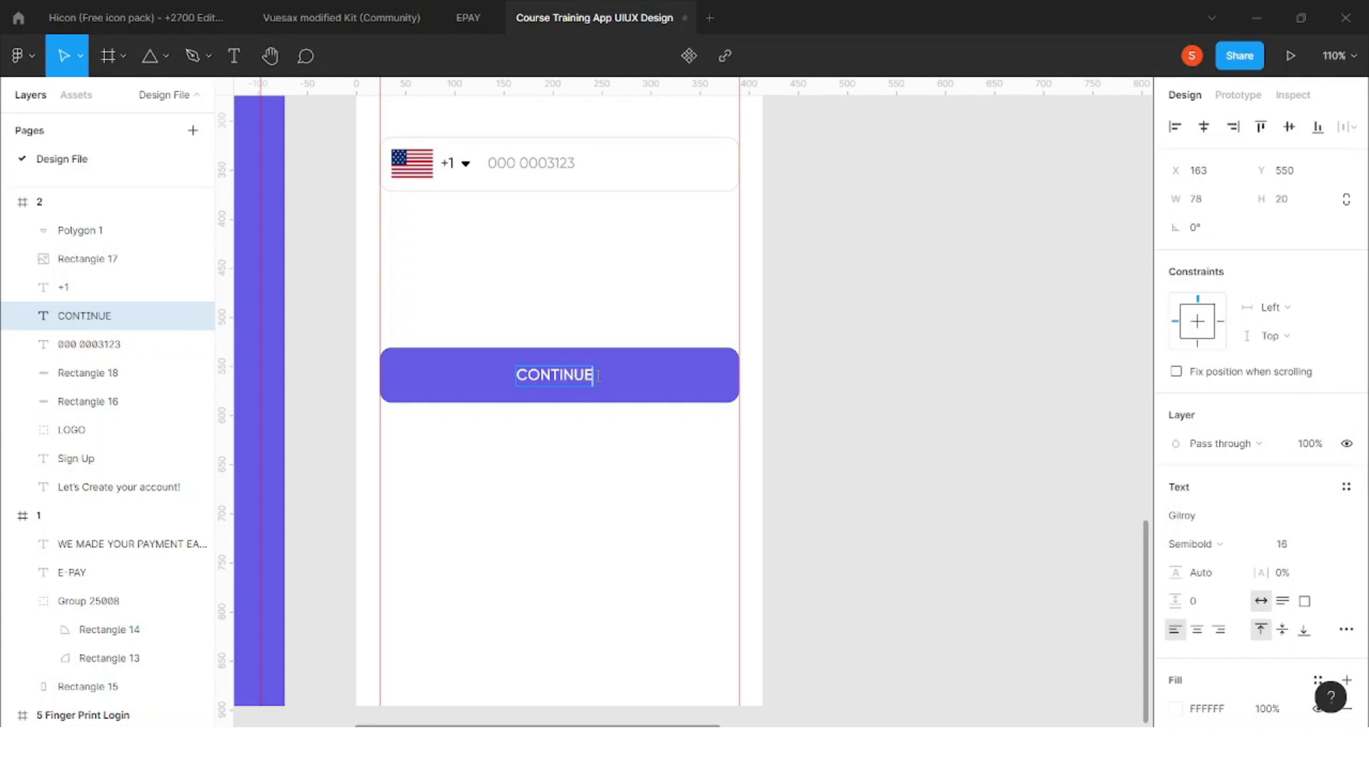
{"action": "key", "text": "Escape"}
{"action": "left_click_drag", "start_coordinate": [560, 374], "coordinate": [570, 387]}
{"action": "scroll", "coordinate": [561, 383], "scroll_direction": "up", "scroll_amount": 3}
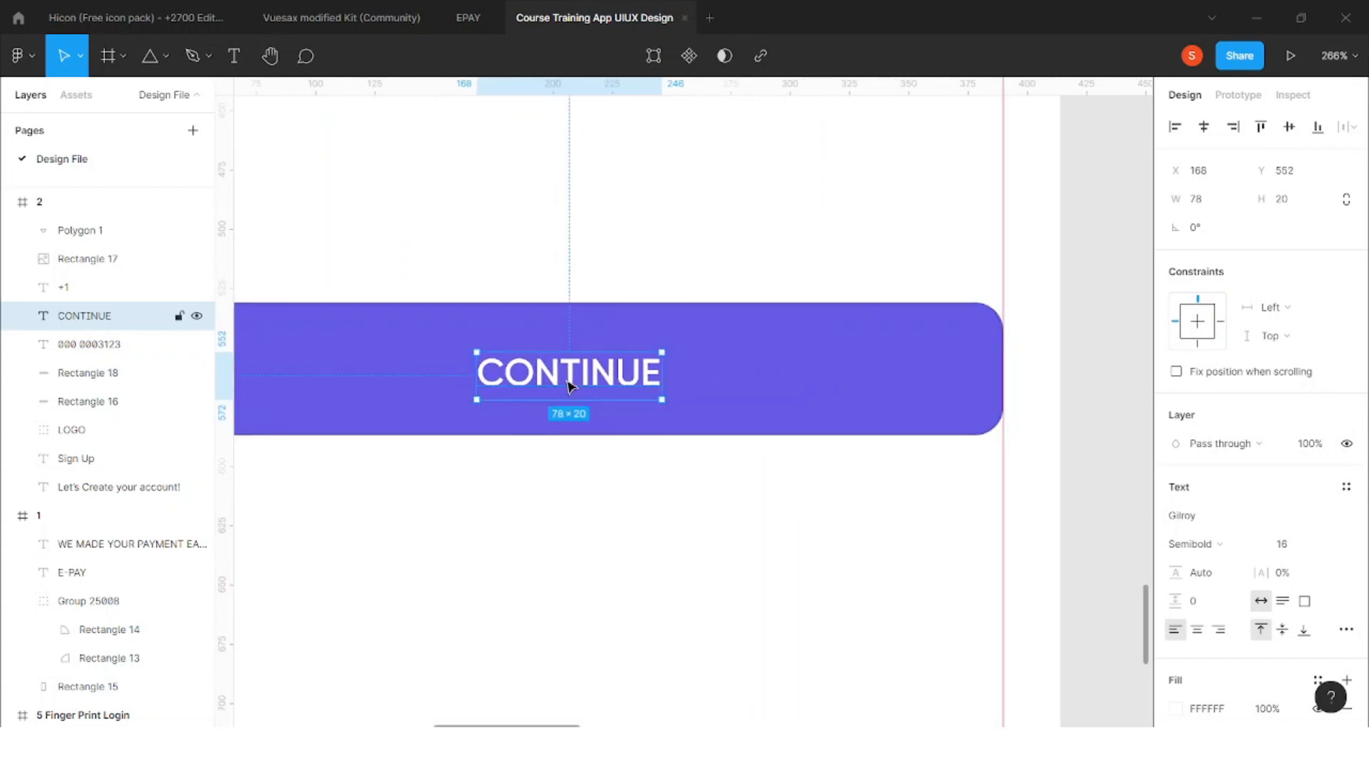
{"action": "left_click", "coordinate": [721, 375], "text": "shift"}
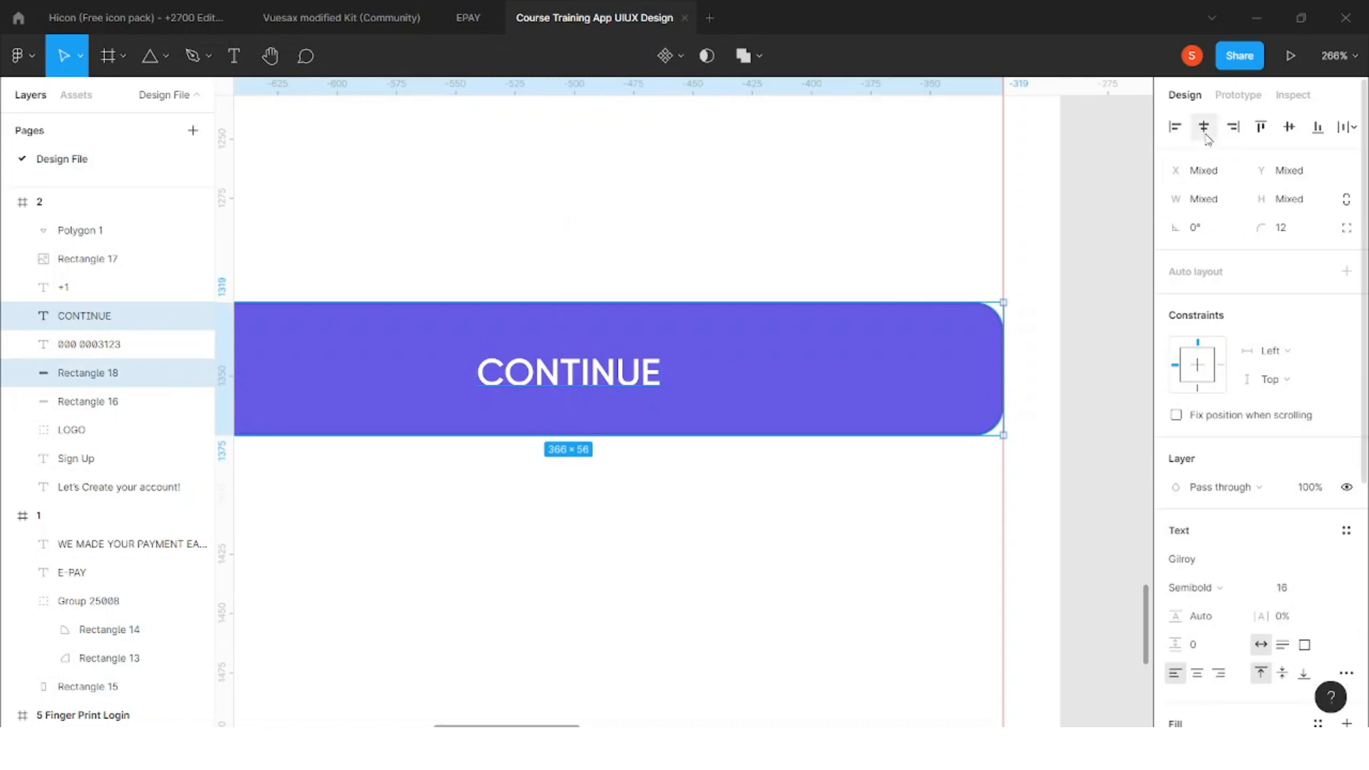
{"action": "left_click", "coordinate": [1299, 136]}
{"action": "key", "text": "Escape"}
Examine the existing reference sign-up screen's phone label, button row and account prompt, comparing them with the new Sign Up frame
{"action": "scroll", "coordinate": [641, 371], "scroll_direction": "down", "scroll_amount": 6}
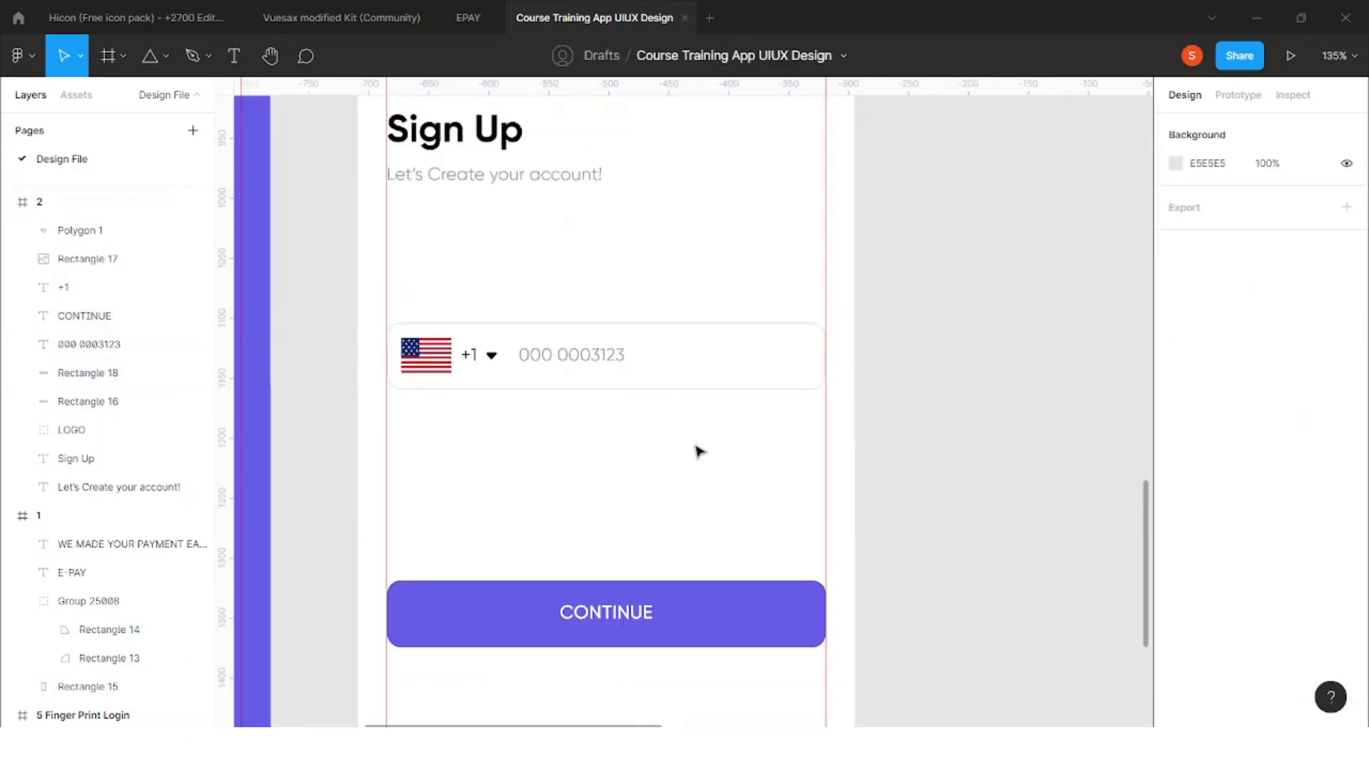
{"action": "scroll", "coordinate": [635, 495], "scroll_direction": "right", "scroll_amount": 5}
{"action": "scroll", "coordinate": [571, 437], "scroll_direction": "down", "scroll_amount": 2}
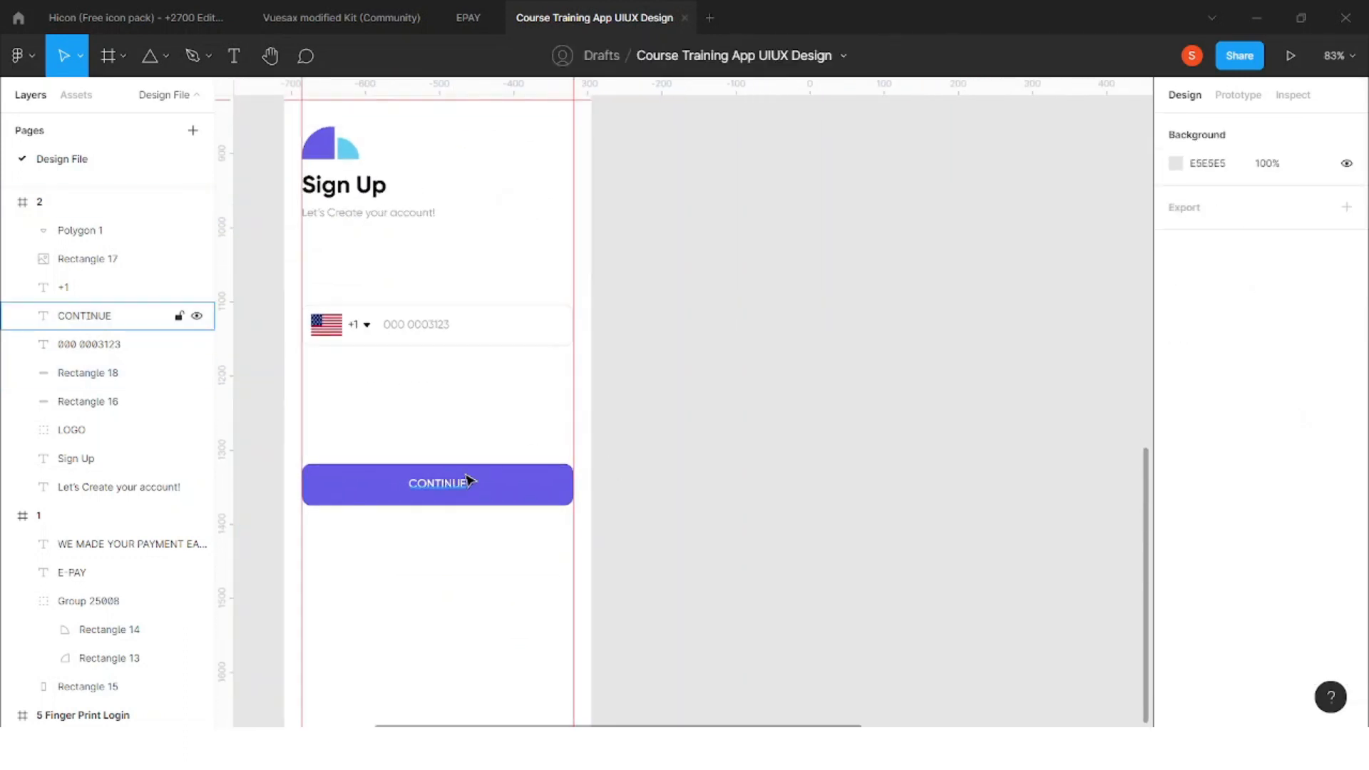
{"action": "scroll", "coordinate": [464, 400], "scroll_direction": "down", "scroll_amount": 5}
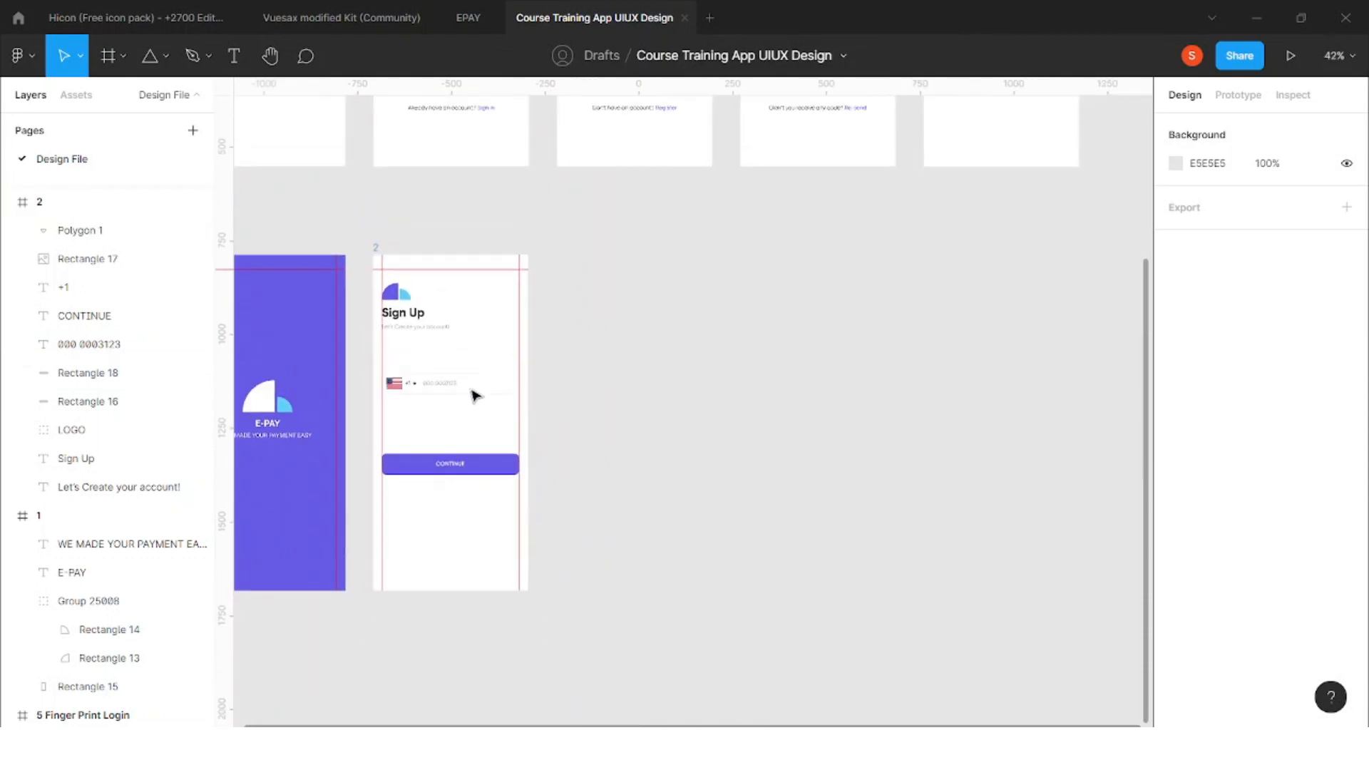
{"action": "scroll", "coordinate": [445, 207], "scroll_direction": "up", "scroll_amount": 3}
{"action": "scroll", "coordinate": [436, 211], "scroll_direction": "up", "scroll_amount": 1}
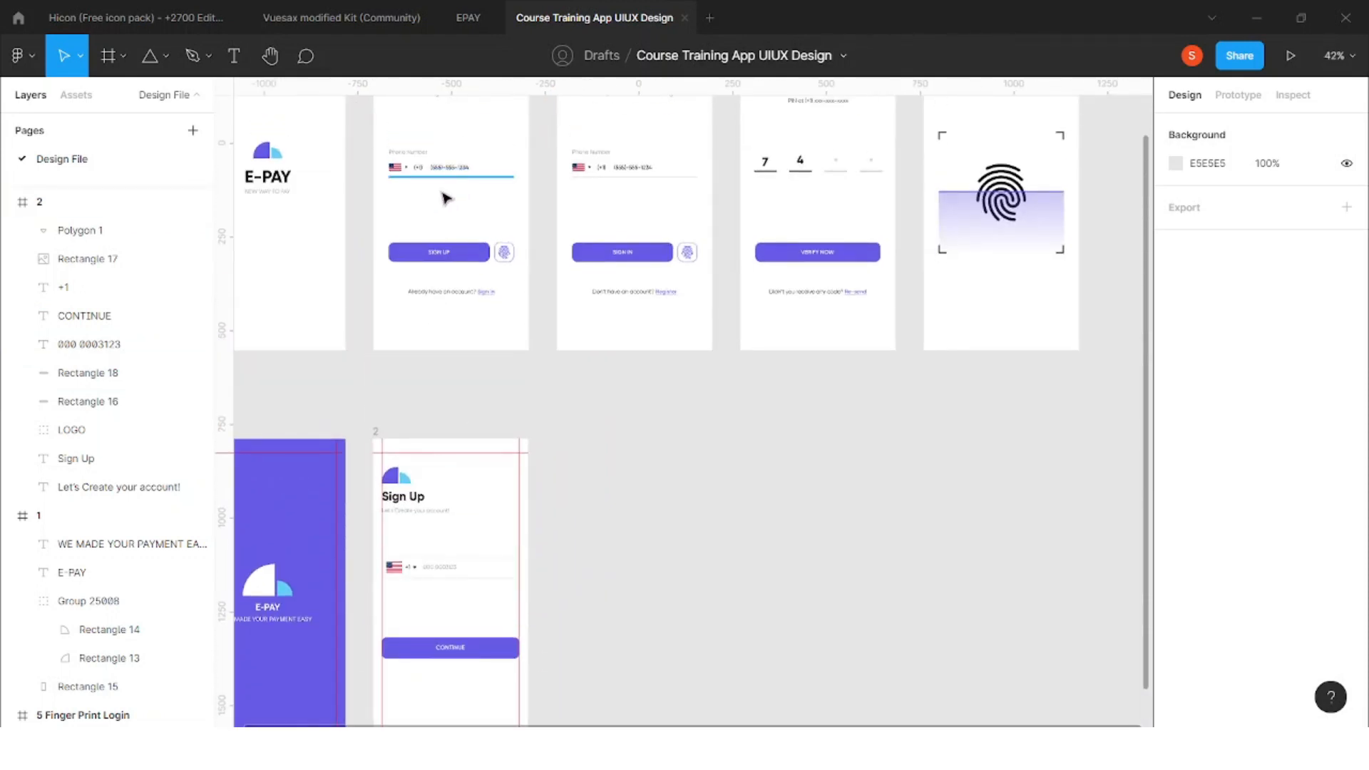
{"action": "scroll", "coordinate": [438, 191], "scroll_direction": "up", "scroll_amount": 1}
{"action": "scroll", "coordinate": [430, 185], "scroll_direction": "up", "scroll_amount": 3}
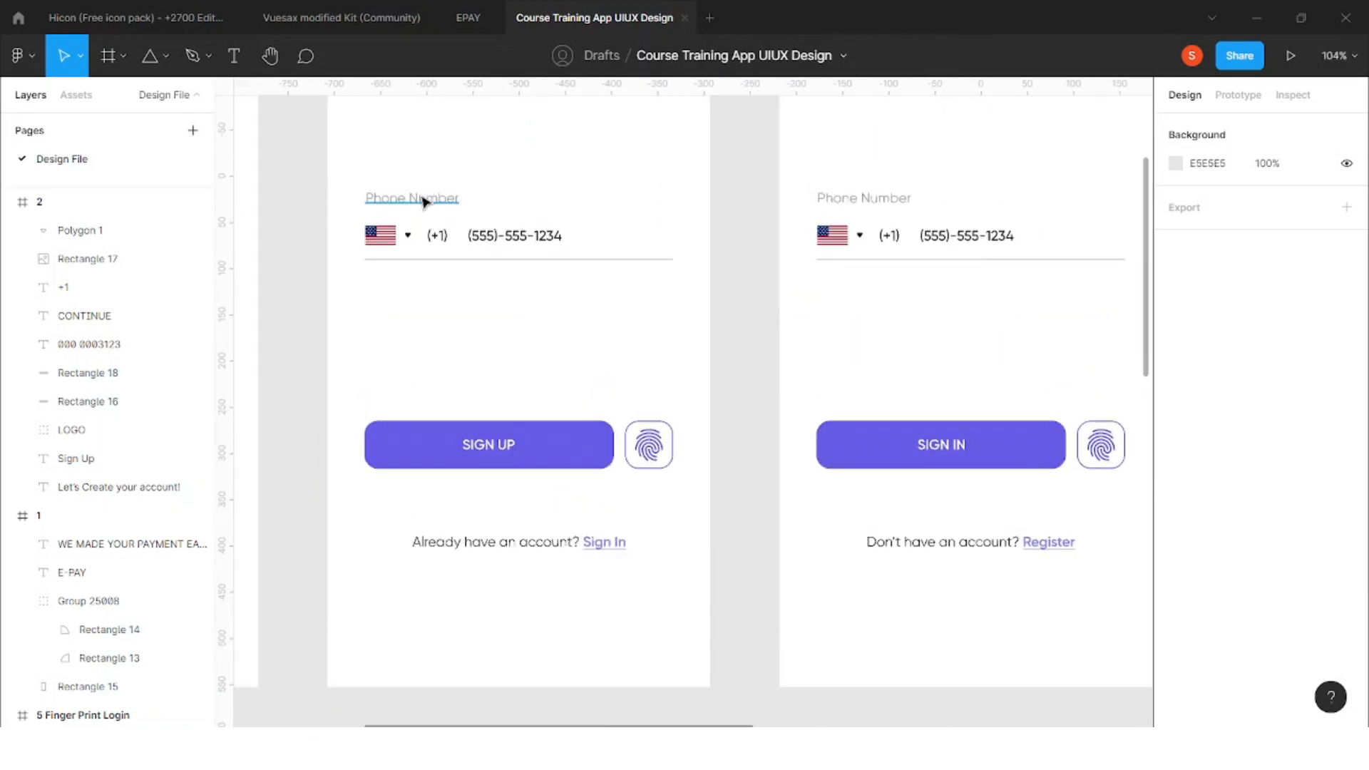
{"action": "left_click", "coordinate": [420, 200]}
{"action": "scroll", "coordinate": [467, 275], "scroll_direction": "down", "scroll_amount": 3}
{"action": "left_click", "coordinate": [584, 356]}
{"action": "scroll", "coordinate": [585, 356], "scroll_direction": "down", "scroll_amount": 5}
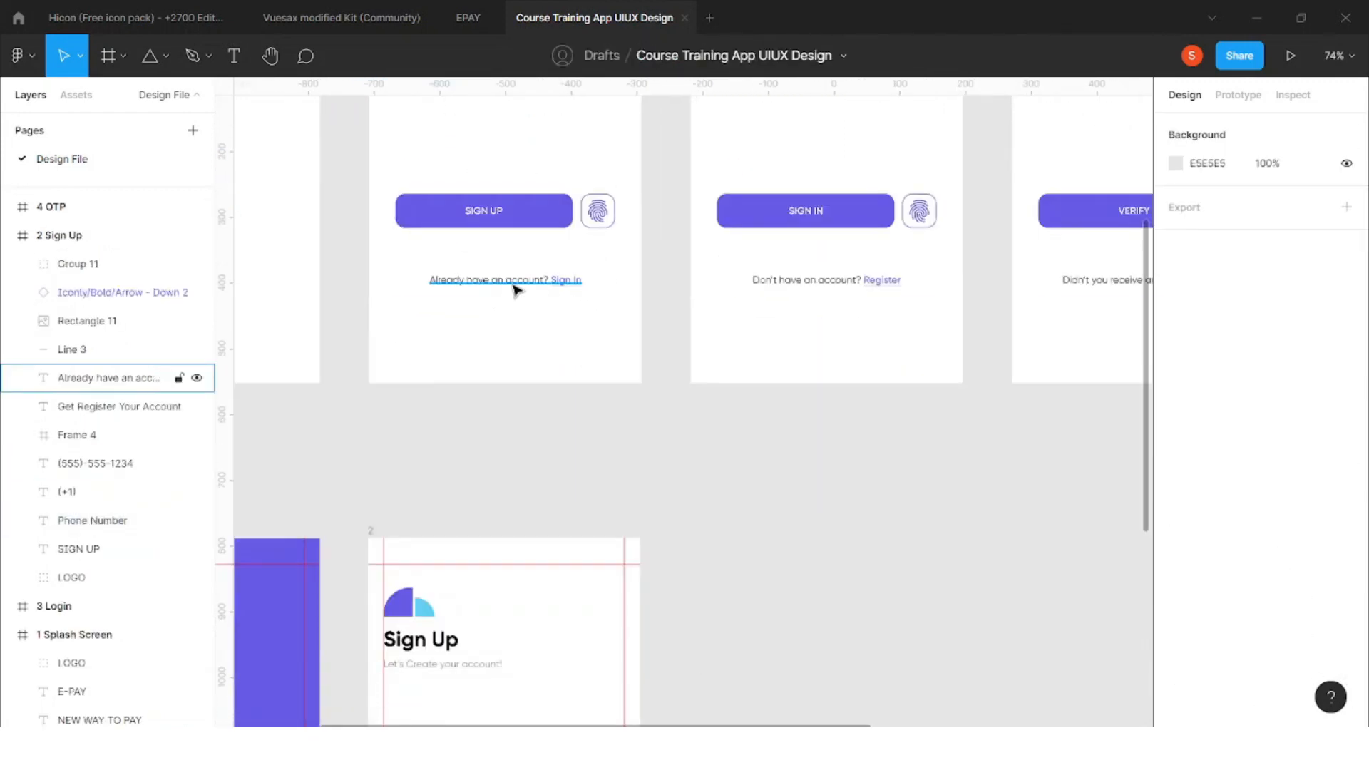
{"action": "scroll", "coordinate": [517, 289], "scroll_direction": "down", "scroll_amount": 15}
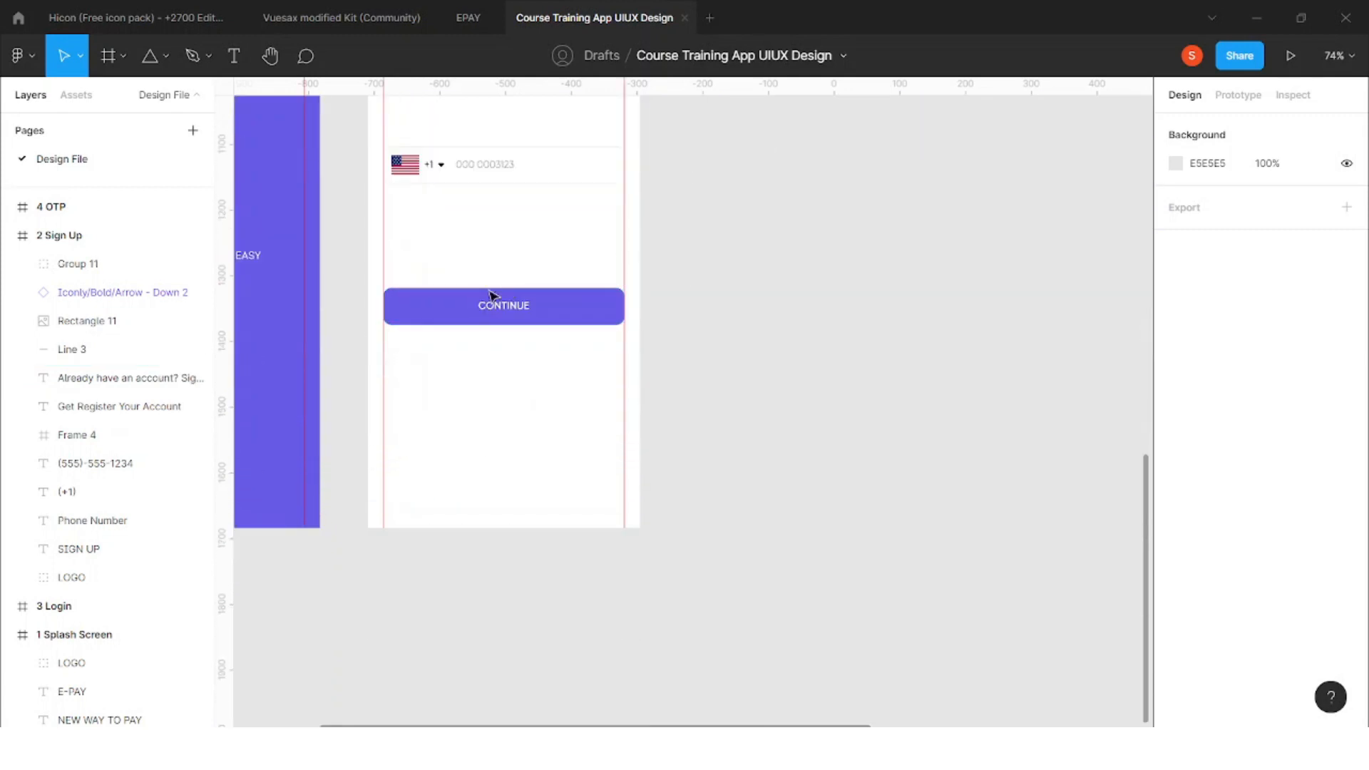
{"action": "scroll", "coordinate": [492, 246], "scroll_direction": "up", "scroll_amount": 1}
{"action": "scroll", "coordinate": [499, 253], "scroll_direction": "down", "scroll_amount": 2}
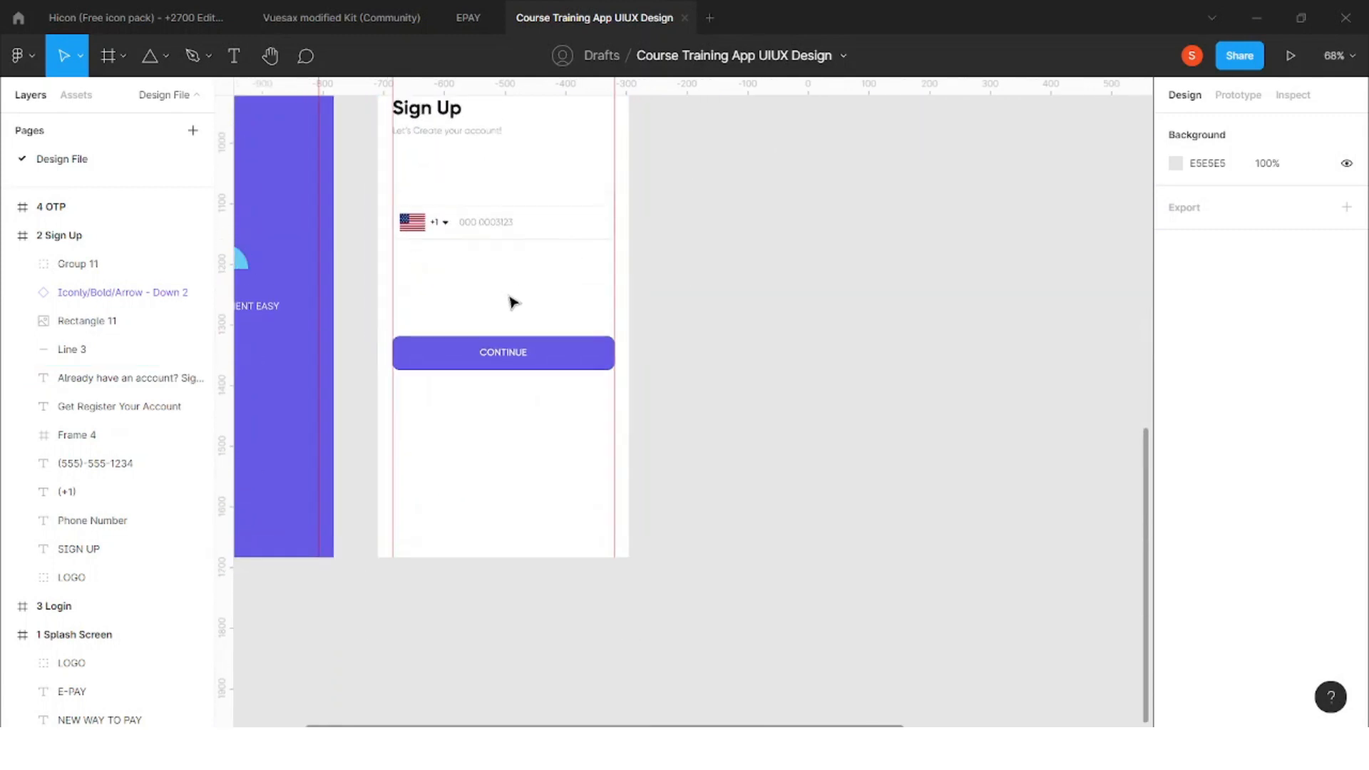
Duplicate the "Let's Create your account!" text below the CONTINUE button at about Y 651, centered horizontally in the frame with center-aligned text
{"action": "left_click_drag", "start_coordinate": [467, 134], "coordinate": [539, 425]}
{"action": "left_click", "coordinate": [1204, 126]}
{"action": "left_click", "coordinate": [1198, 630]}
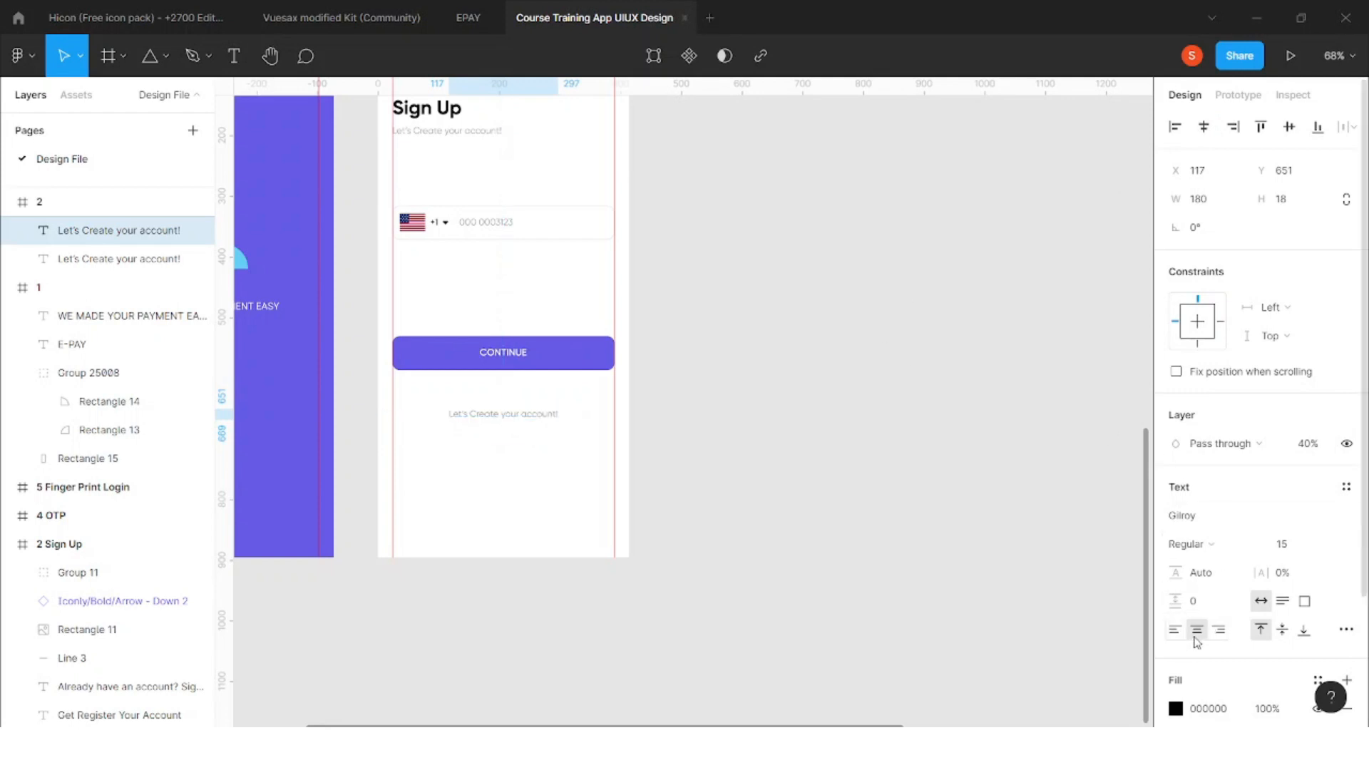
Change the copied text to "Already have an account? Sign In" and set its opacity to 100%
{"action": "double_click", "coordinate": [536, 420]}
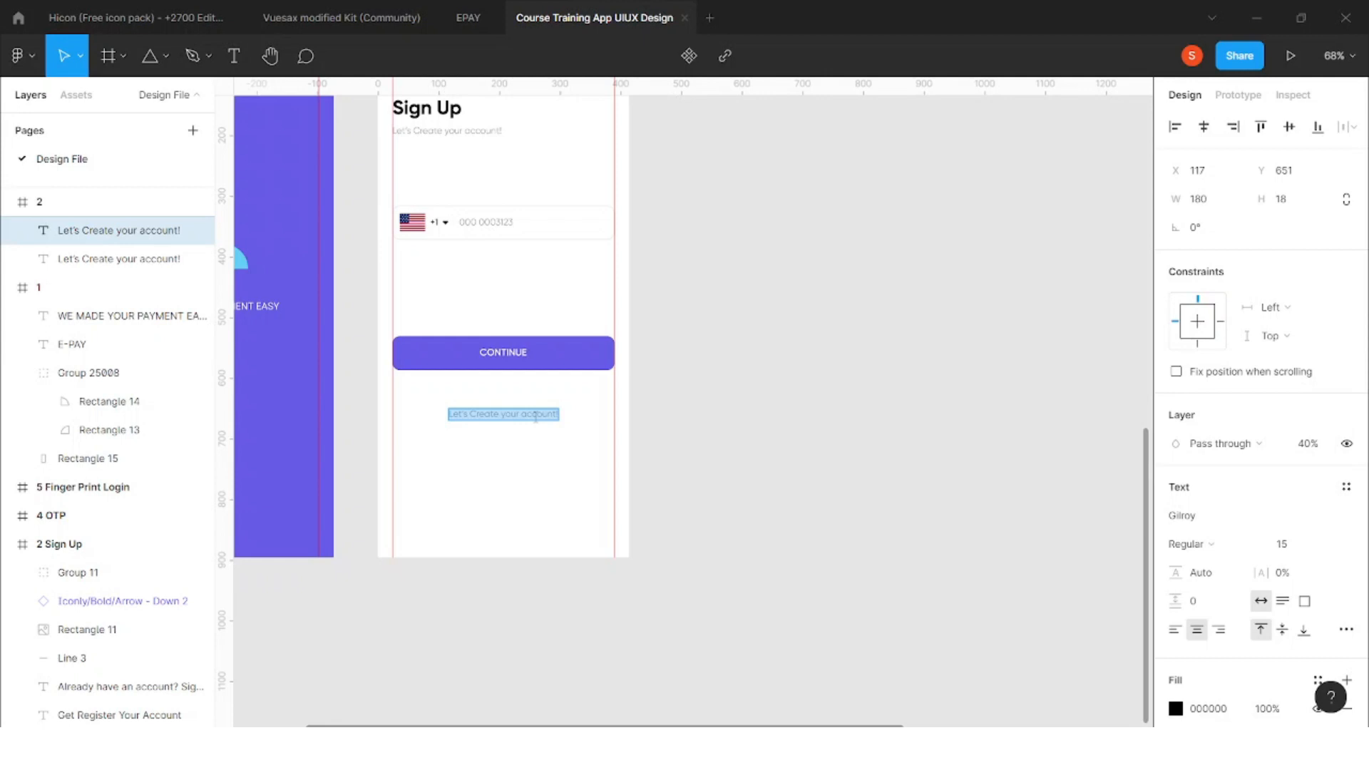
{"action": "type", "text": "Already a"}
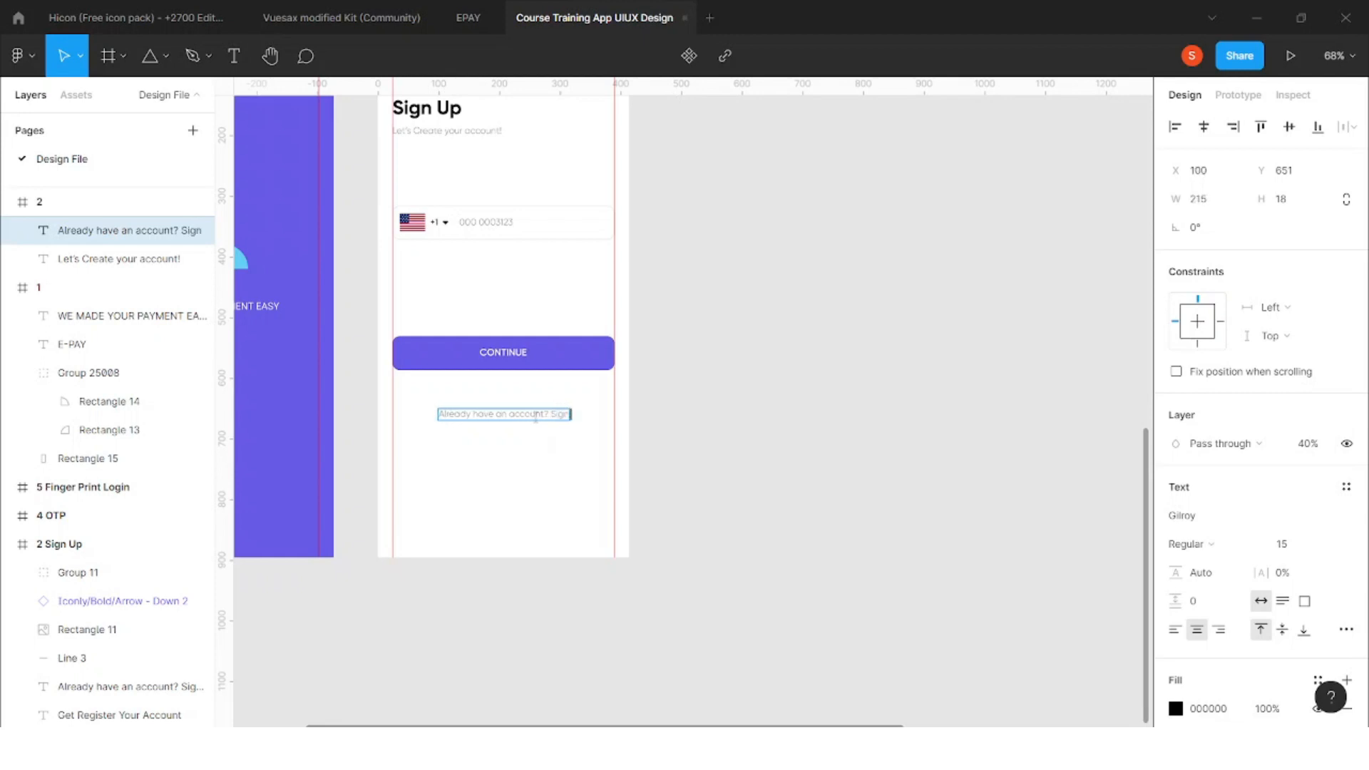
{"action": "key", "text": "Escape"}
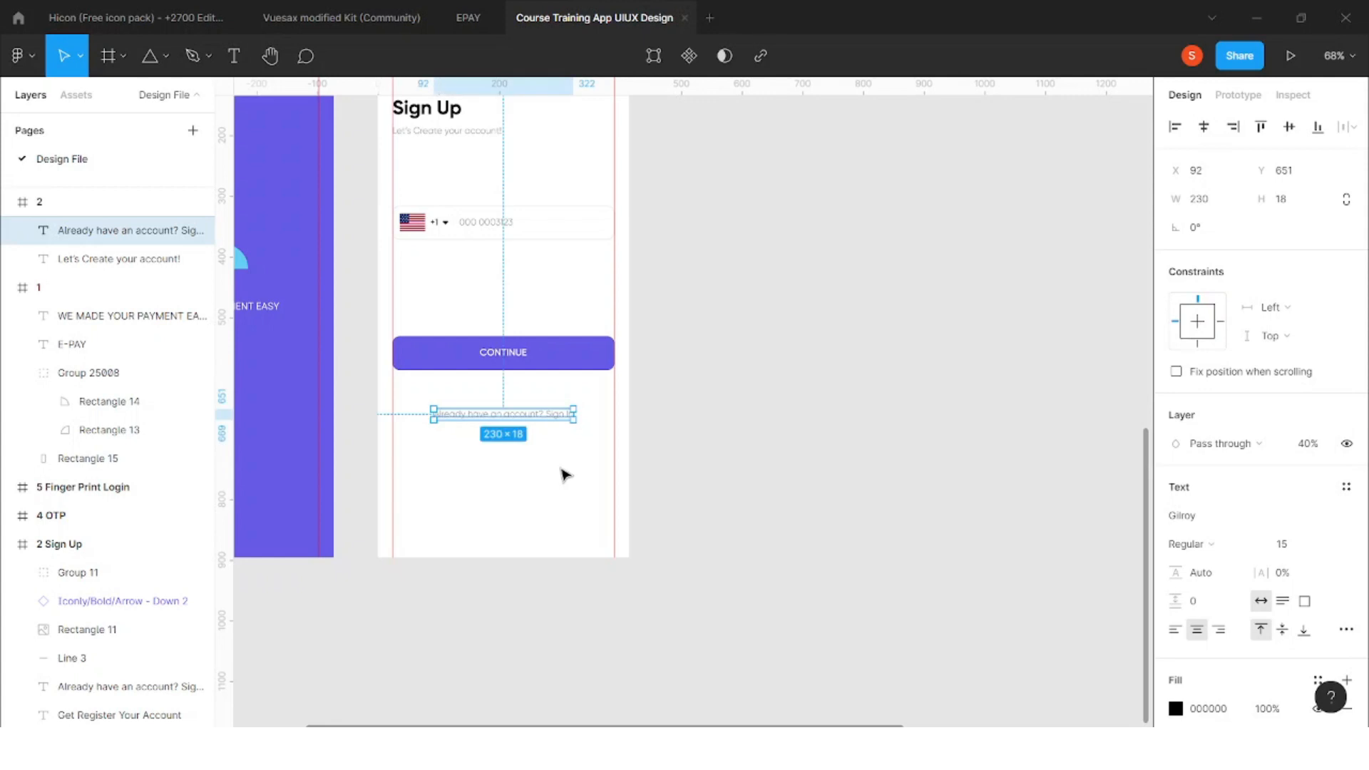
{"action": "key", "text": "0"}
{"action": "key", "text": "Escape"}
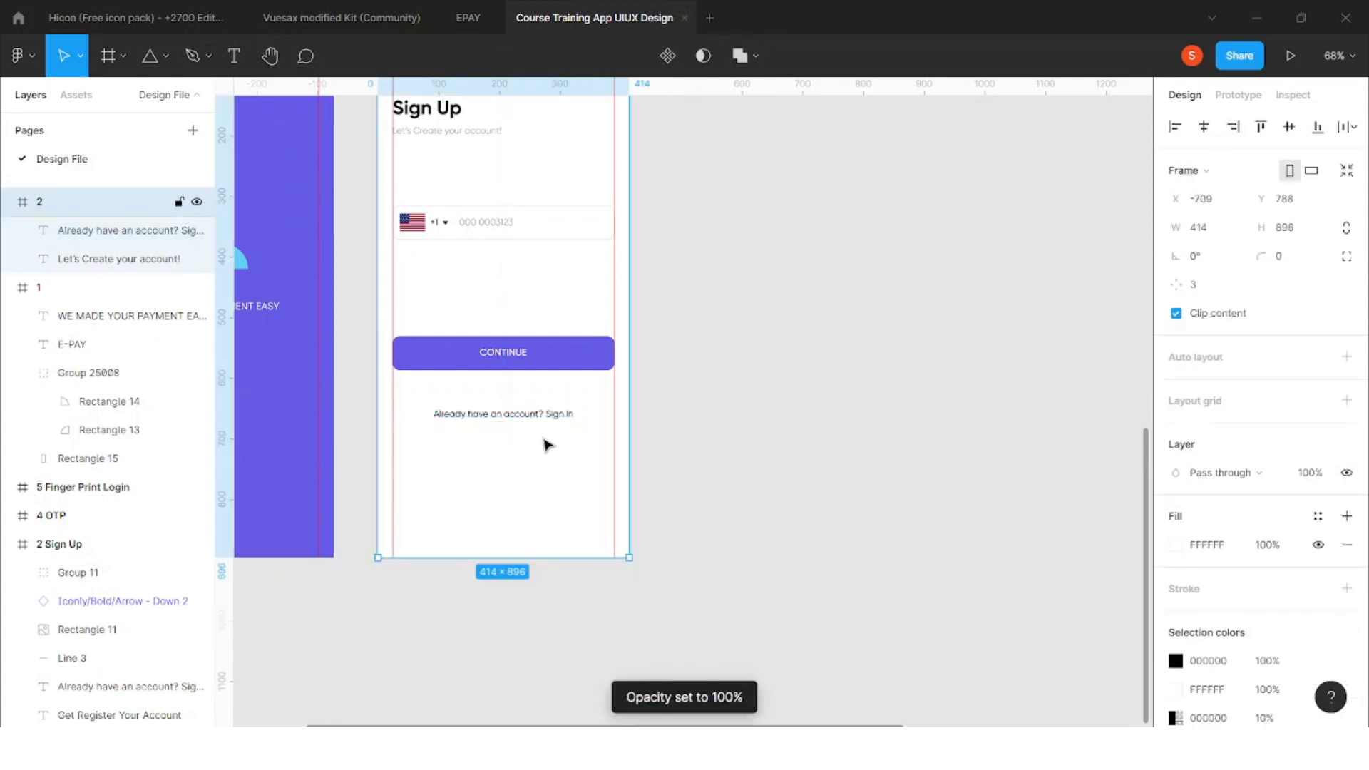
Make only the words "Sign In" in the account prompt Medium weight and color them with the purple document color
{"action": "scroll", "coordinate": [552, 446], "scroll_direction": "up", "scroll_amount": 5}
{"action": "double_click", "coordinate": [549, 393]}
{"action": "left_click_drag", "start_coordinate": [551, 390], "coordinate": [561, 390]}
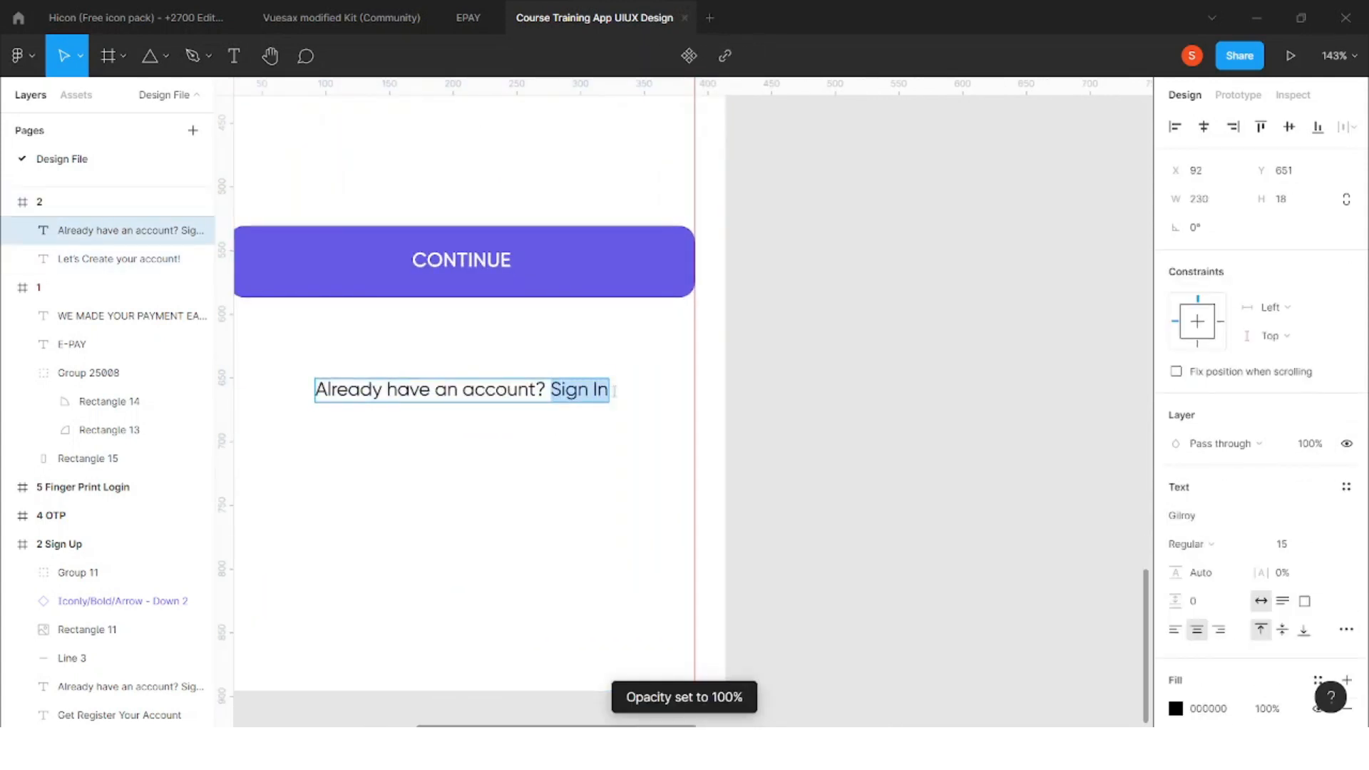
{"action": "left_click", "coordinate": [1192, 544]}
{"action": "left_click", "coordinate": [1228, 396]}
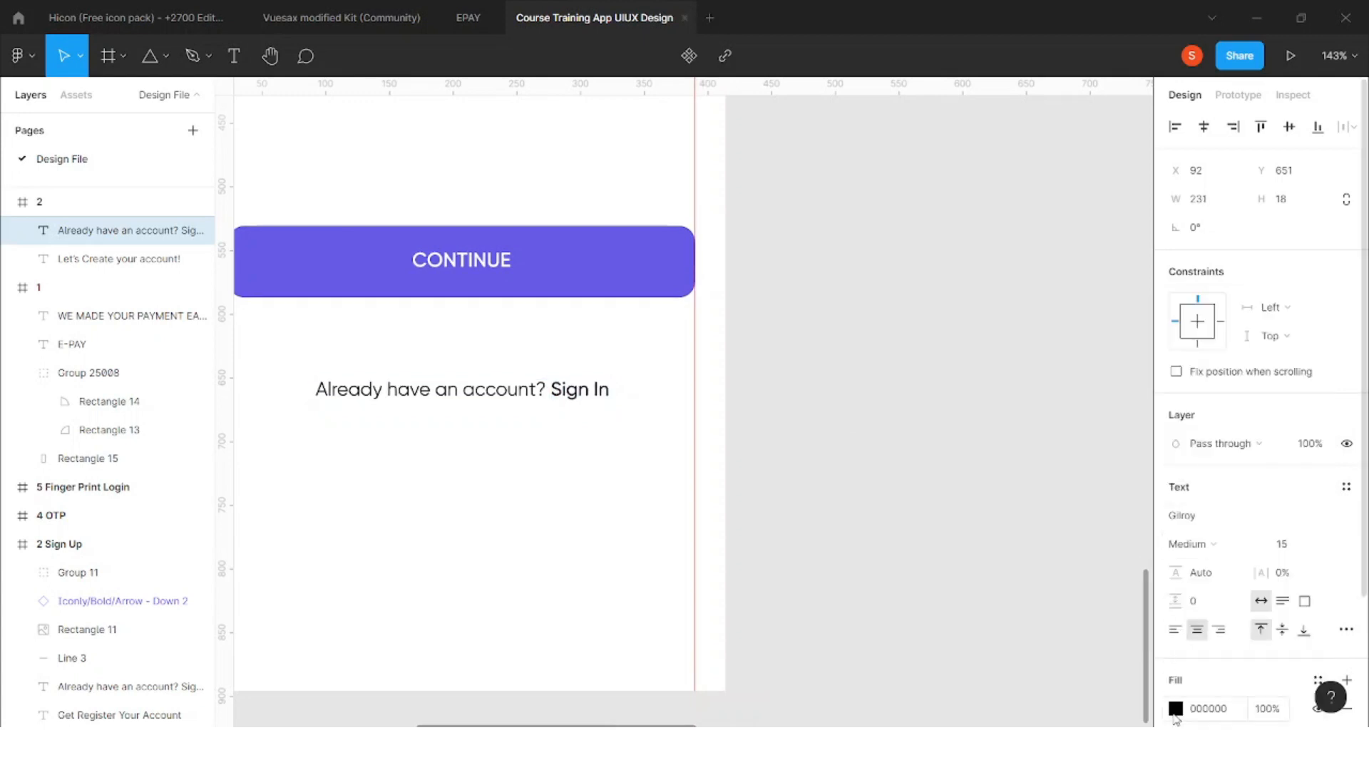
{"action": "left_click", "coordinate": [1175, 708]}
{"action": "left_click", "coordinate": [991, 646]}
{"action": "key", "text": "Escape"}
{"action": "scroll", "coordinate": [681, 445], "scroll_direction": "down", "scroll_amount": 2}
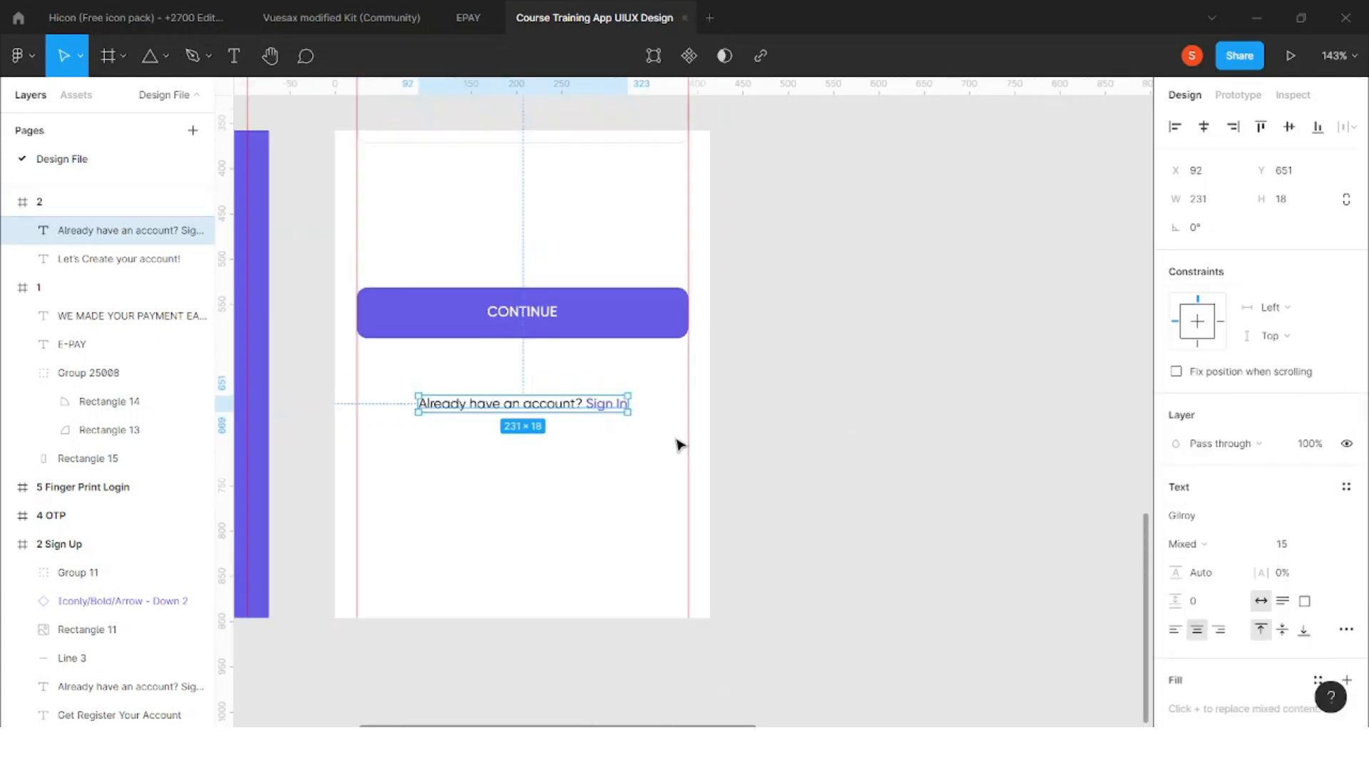
{"action": "left_click", "coordinate": [777, 421]}
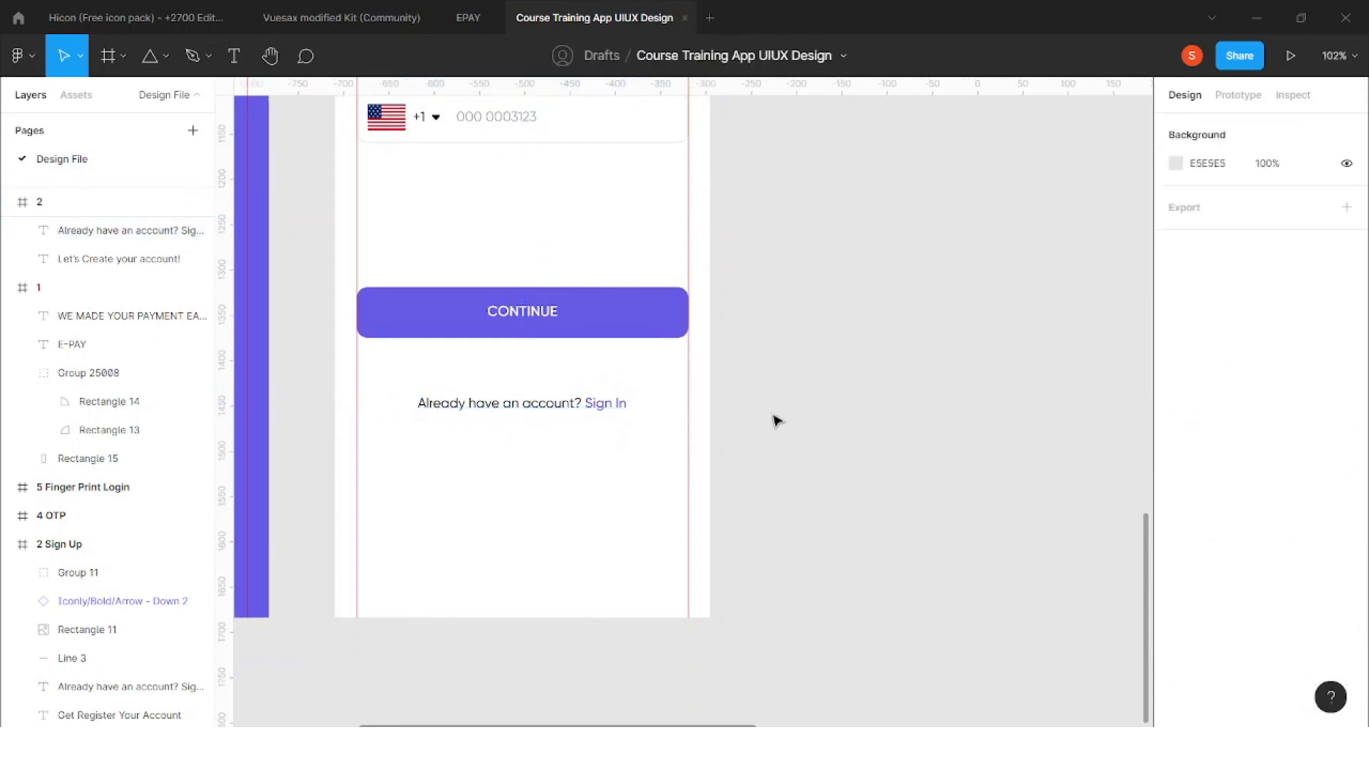
Shorten the CONTINUE button and make a copy of its rectangle about 54 px wide beside it, ending at the right margin guide
{"action": "scroll", "coordinate": [535, 419], "scroll_direction": "down", "scroll_amount": 1}
{"action": "scroll", "coordinate": [558, 406], "scroll_direction": "up", "scroll_amount": 3}
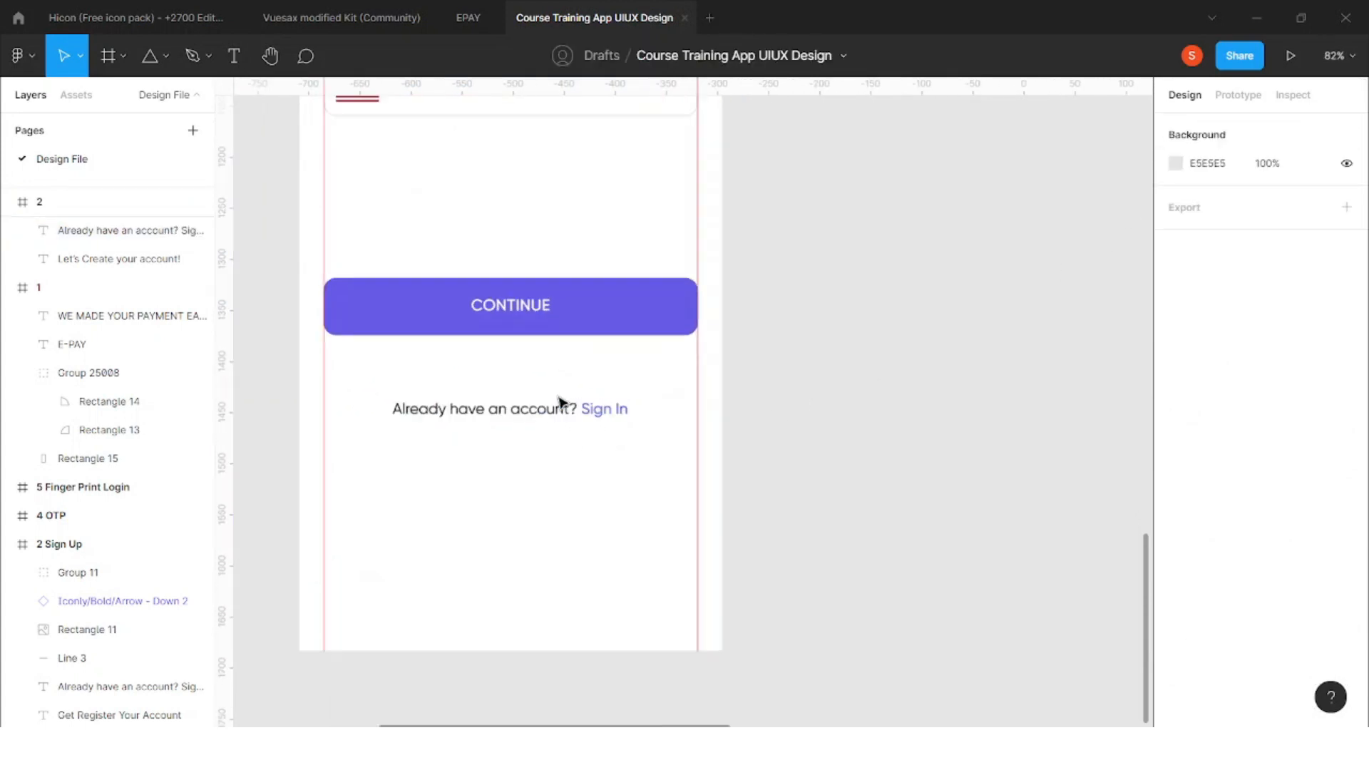
{"action": "scroll", "coordinate": [552, 298], "scroll_direction": "down", "scroll_amount": 2}
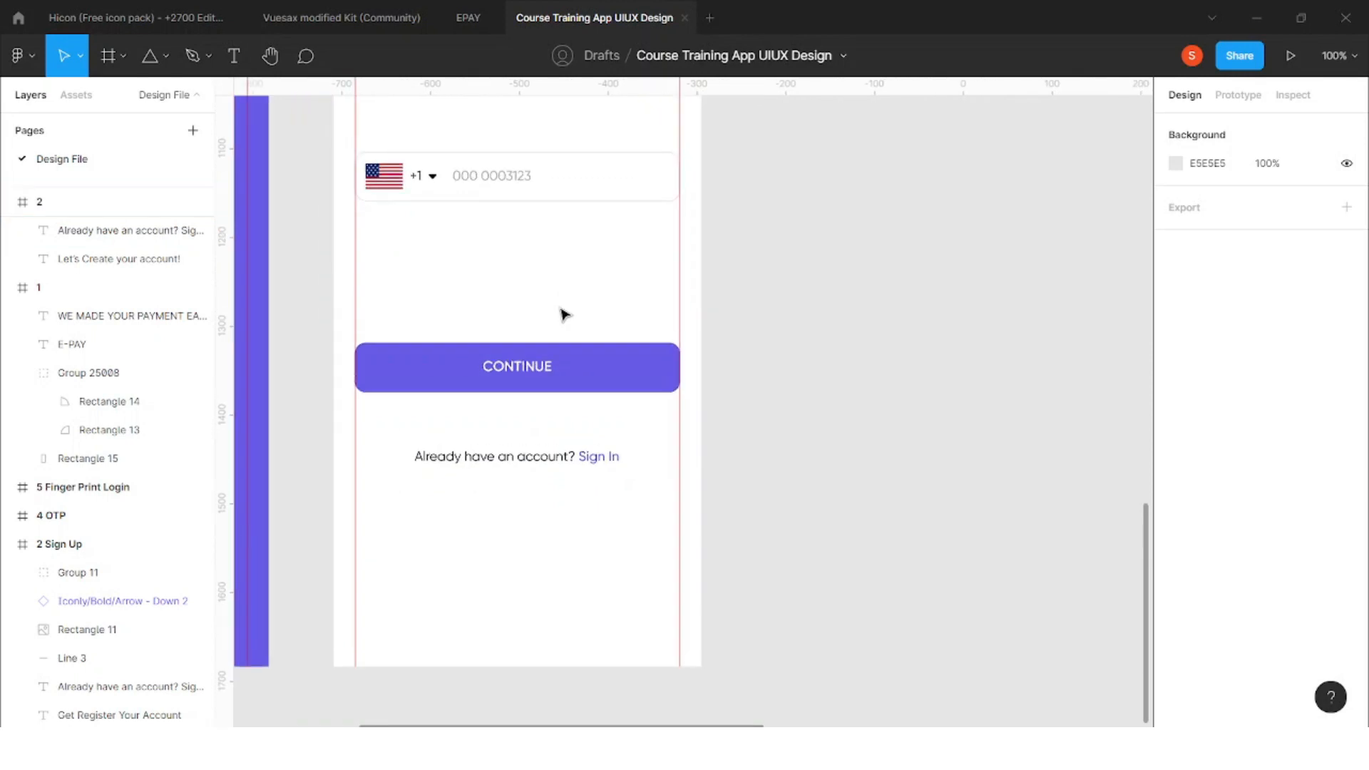
{"action": "scroll", "coordinate": [562, 335], "scroll_direction": "up", "scroll_amount": 1}
{"action": "scroll", "coordinate": [606, 487], "scroll_direction": "up", "scroll_amount": 1}
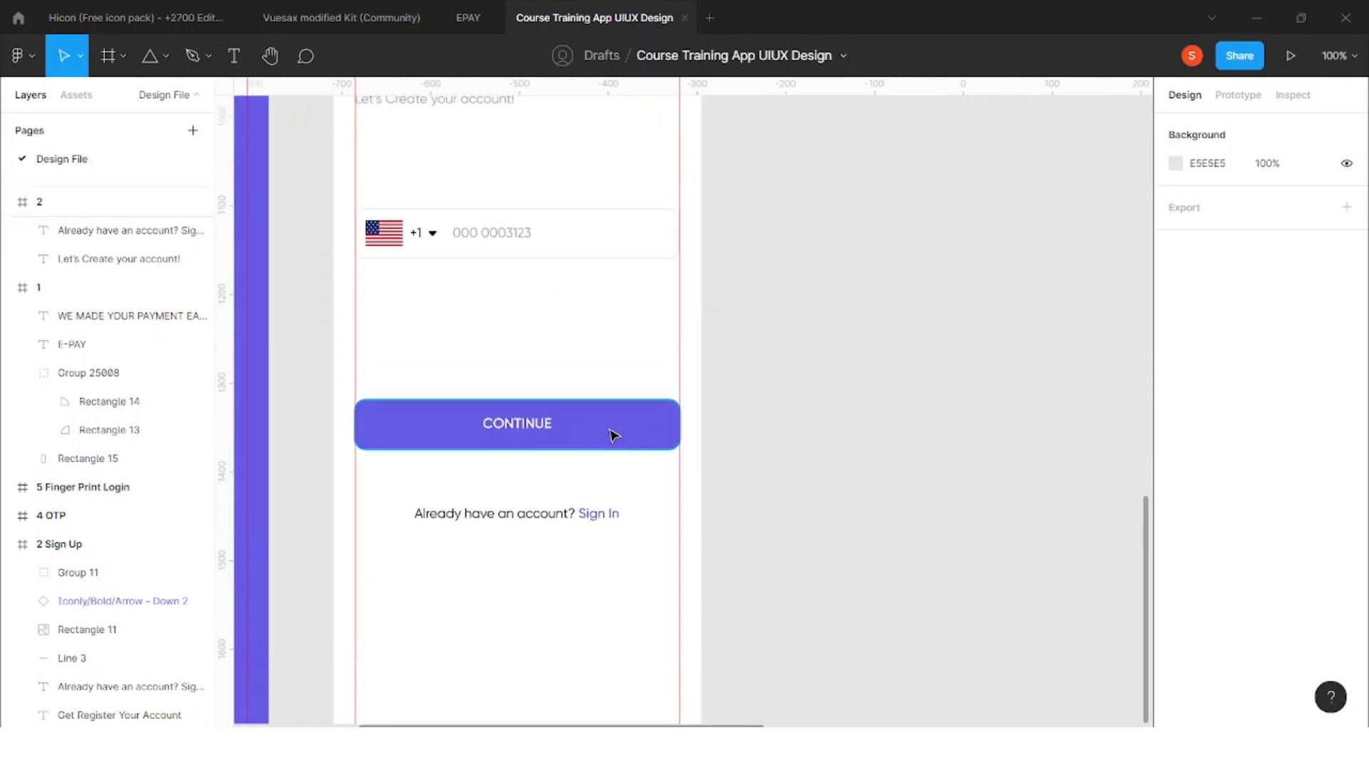
{"action": "left_click", "coordinate": [668, 435]}
{"action": "left_click_drag", "start_coordinate": [679, 424], "coordinate": [479, 428]}
{"action": "left_click", "coordinate": [542, 428]}
{"action": "left_click", "coordinate": [547, 406]}
{"action": "left_click_drag", "start_coordinate": [596, 424], "coordinate": [634, 422]}
{"action": "left_click_drag", "start_coordinate": [439, 424], "coordinate": [632, 418]}
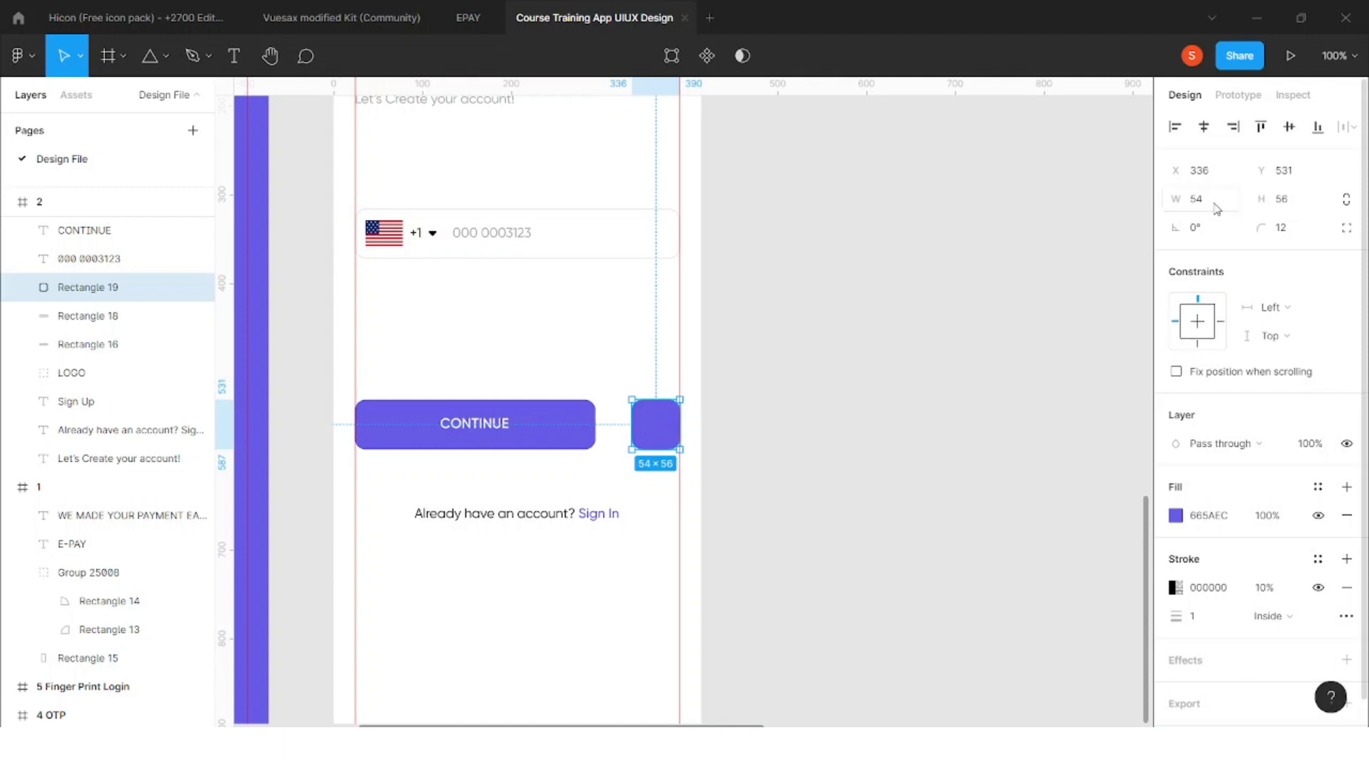
Set the small rectangle's width to 56 px to make it square, with its right edge on the margin guide
{"action": "left_click", "coordinate": [1306, 214]}
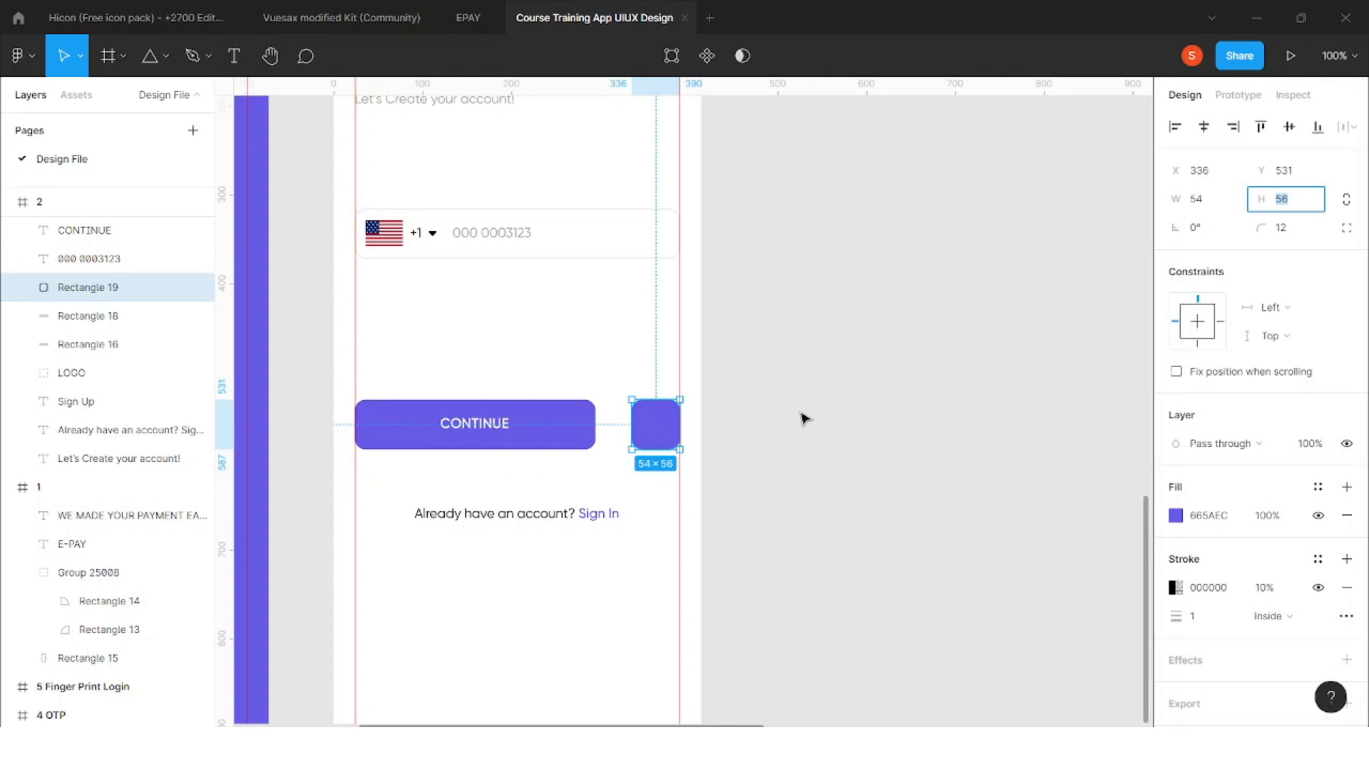
{"action": "left_click", "coordinate": [1205, 199]}
{"action": "type", "text": "56"}
{"action": "key", "text": "Return"}
{"action": "key", "text": "Escape"}
{"action": "scroll", "coordinate": [648, 447], "scroll_direction": "up", "scroll_amount": 5}
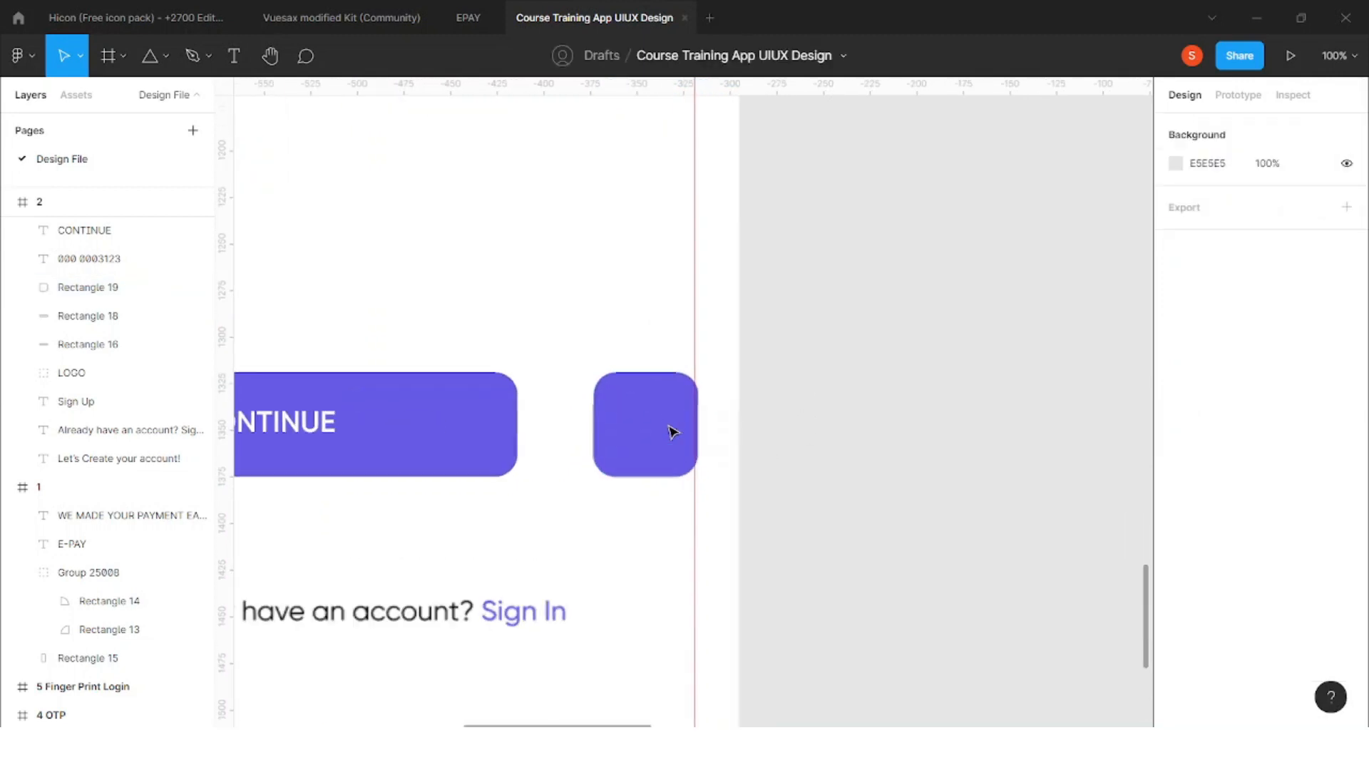
{"action": "left_click", "coordinate": [670, 428]}
{"action": "scroll", "coordinate": [675, 428], "scroll_direction": "down", "scroll_amount": 2}
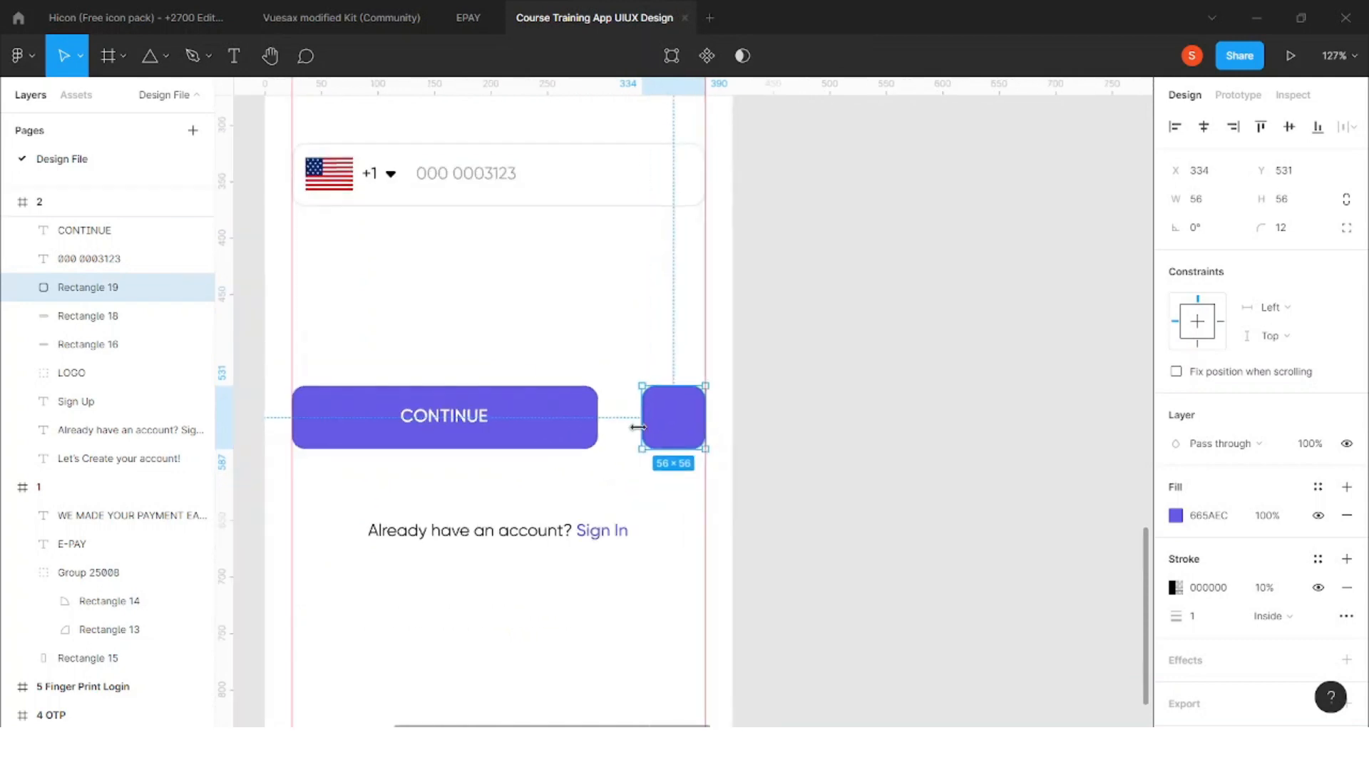
Widen the CONTINUE button's rectangle to 298 px, leaving a 12 px gap before the small square
{"action": "left_click", "coordinate": [596, 421]}
{"action": "left_click_drag", "start_coordinate": [601, 421], "coordinate": [629, 421]}
{"action": "scroll", "coordinate": [663, 419], "scroll_direction": "up", "scroll_amount": 3}
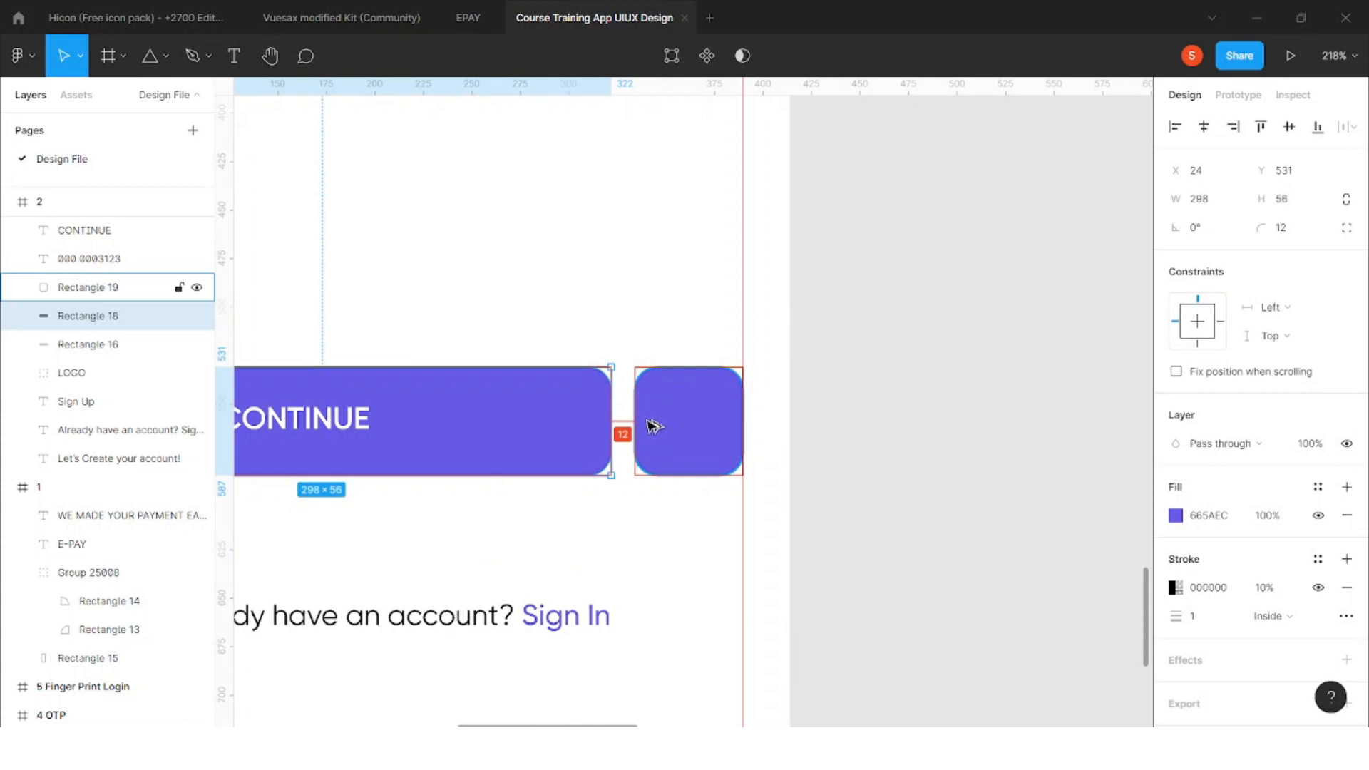
{"action": "scroll", "coordinate": [649, 442], "scroll_direction": "down", "scroll_amount": 3}
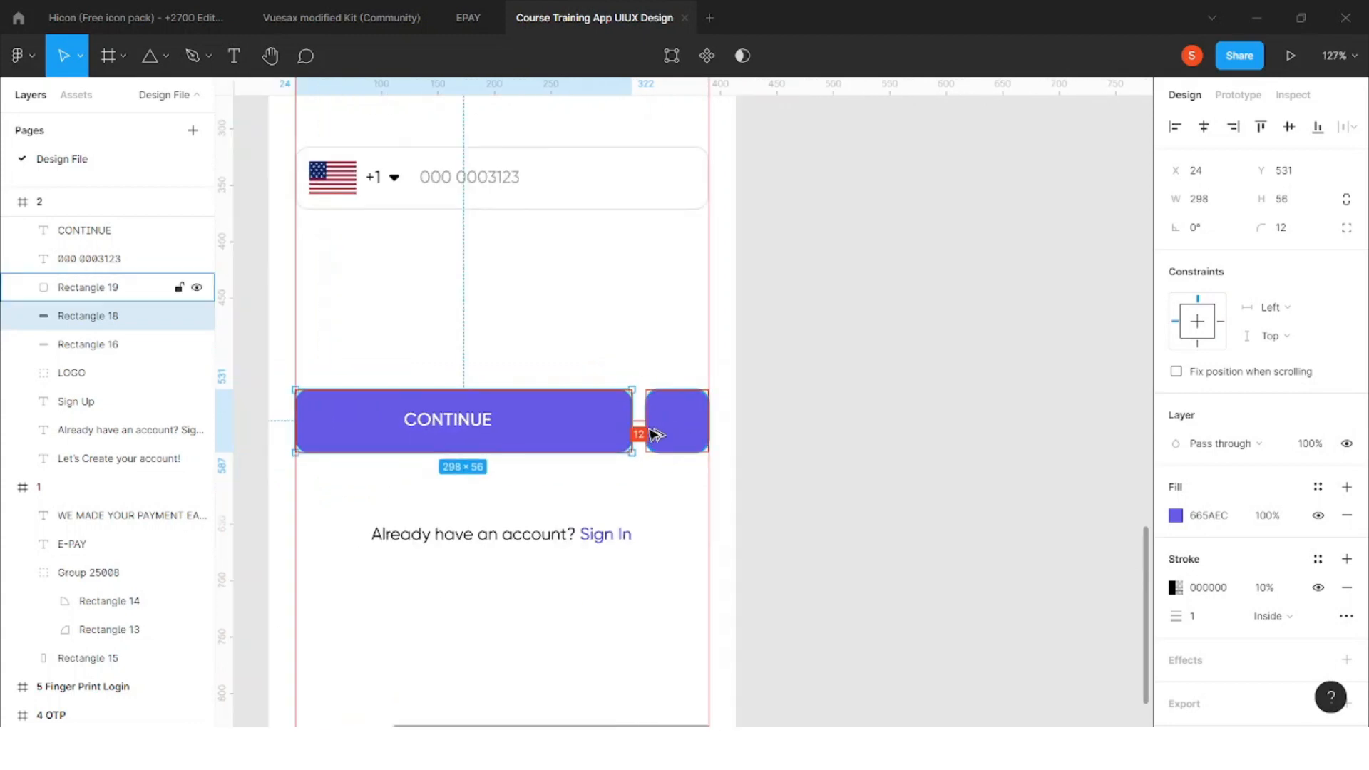
Center the CONTINUE text horizontally within its widened button rectangle
{"action": "scroll", "coordinate": [559, 443], "scroll_direction": "down", "scroll_amount": 1}
{"action": "left_click", "coordinate": [487, 423], "text": "shift"}
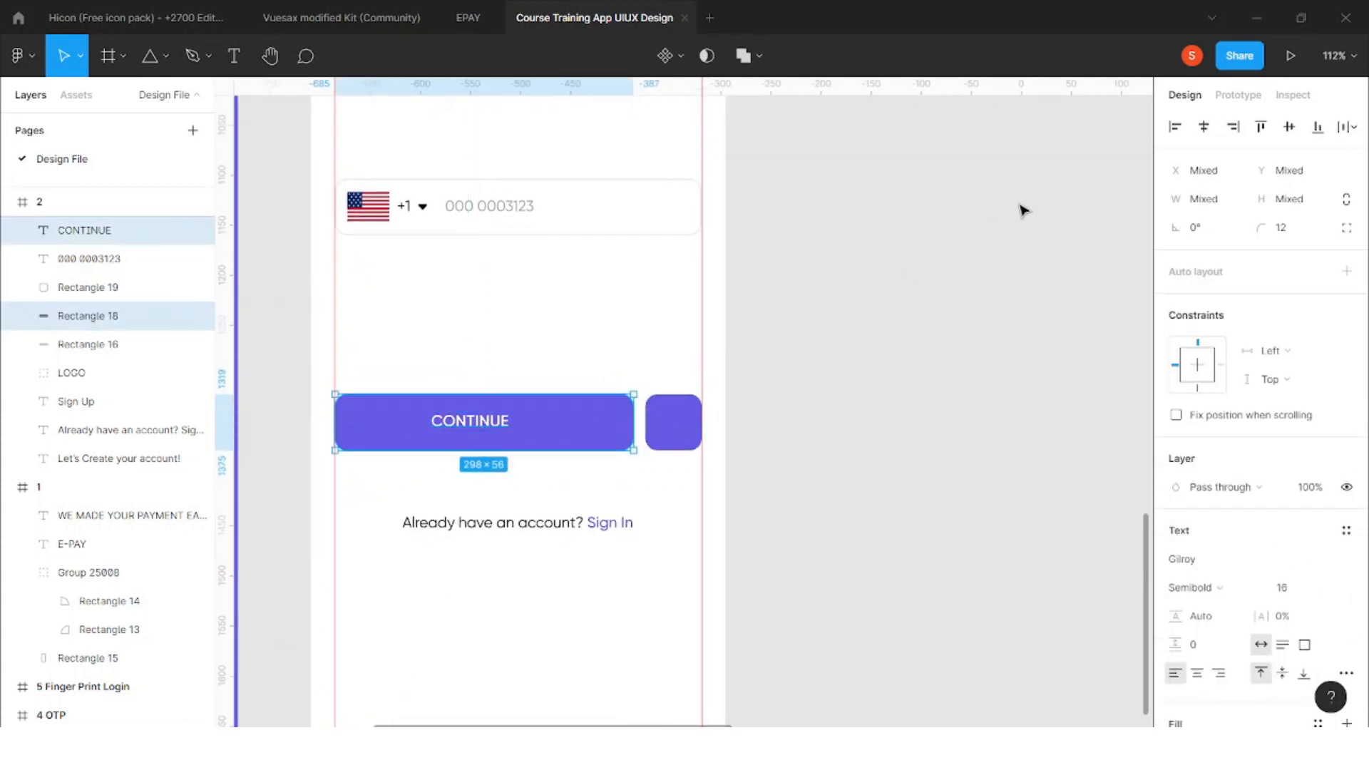
{"action": "left_click", "coordinate": [1203, 130]}
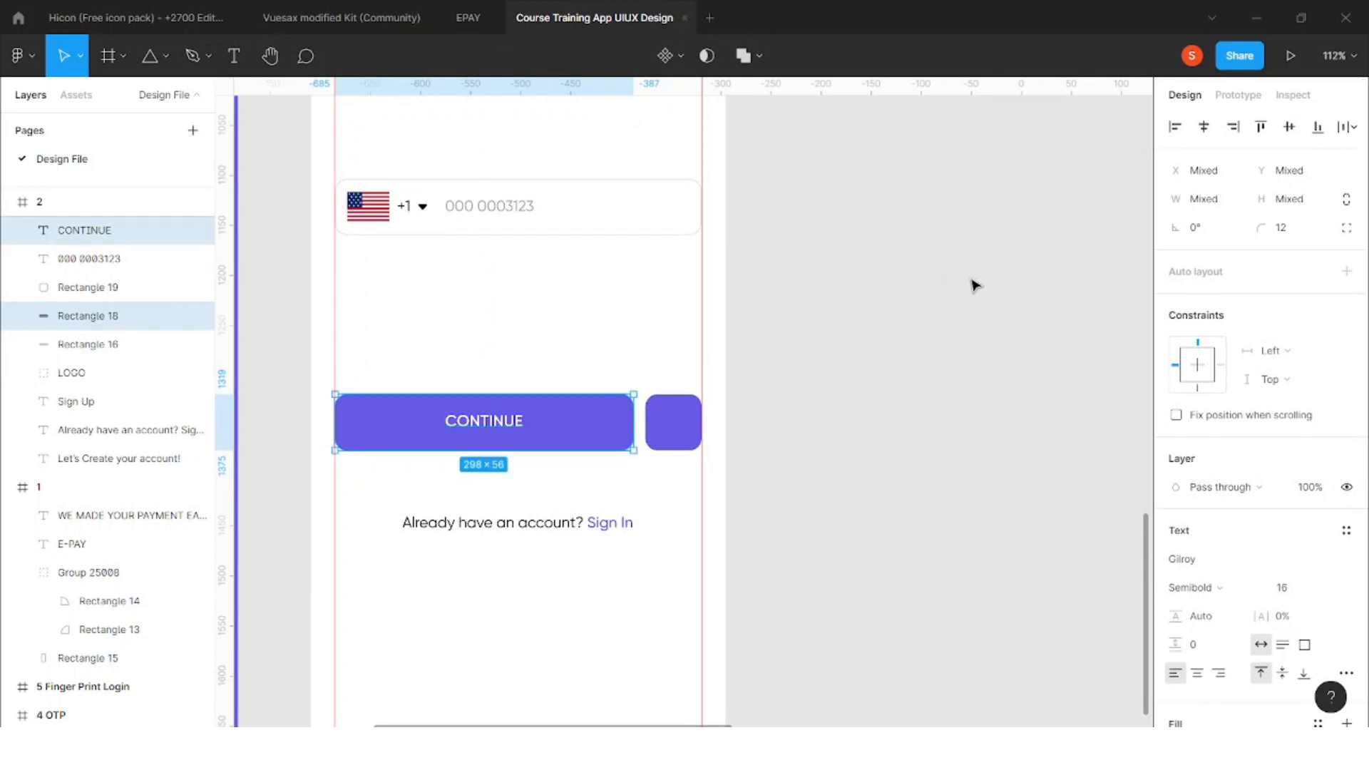
{"action": "left_click", "coordinate": [972, 285]}
Move the "Already have an account? Sign In" text down to Y 719, leaving 132 px below the CONTINUE button
{"action": "scroll", "coordinate": [806, 349], "scroll_direction": "down", "scroll_amount": 5}
{"action": "left_click_drag", "start_coordinate": [688, 453], "coordinate": [688, 490]}
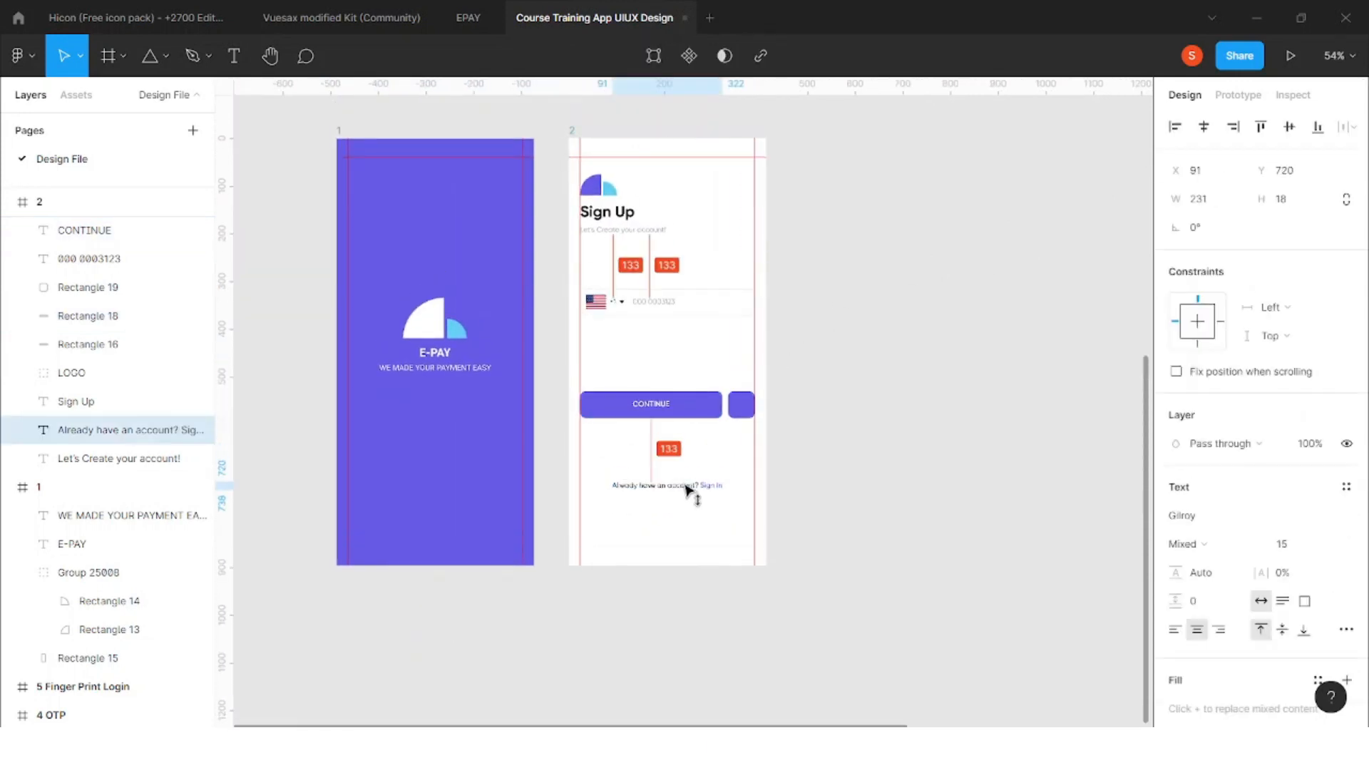
{"action": "scroll", "coordinate": [678, 468], "scroll_direction": "right", "scroll_amount": 2}
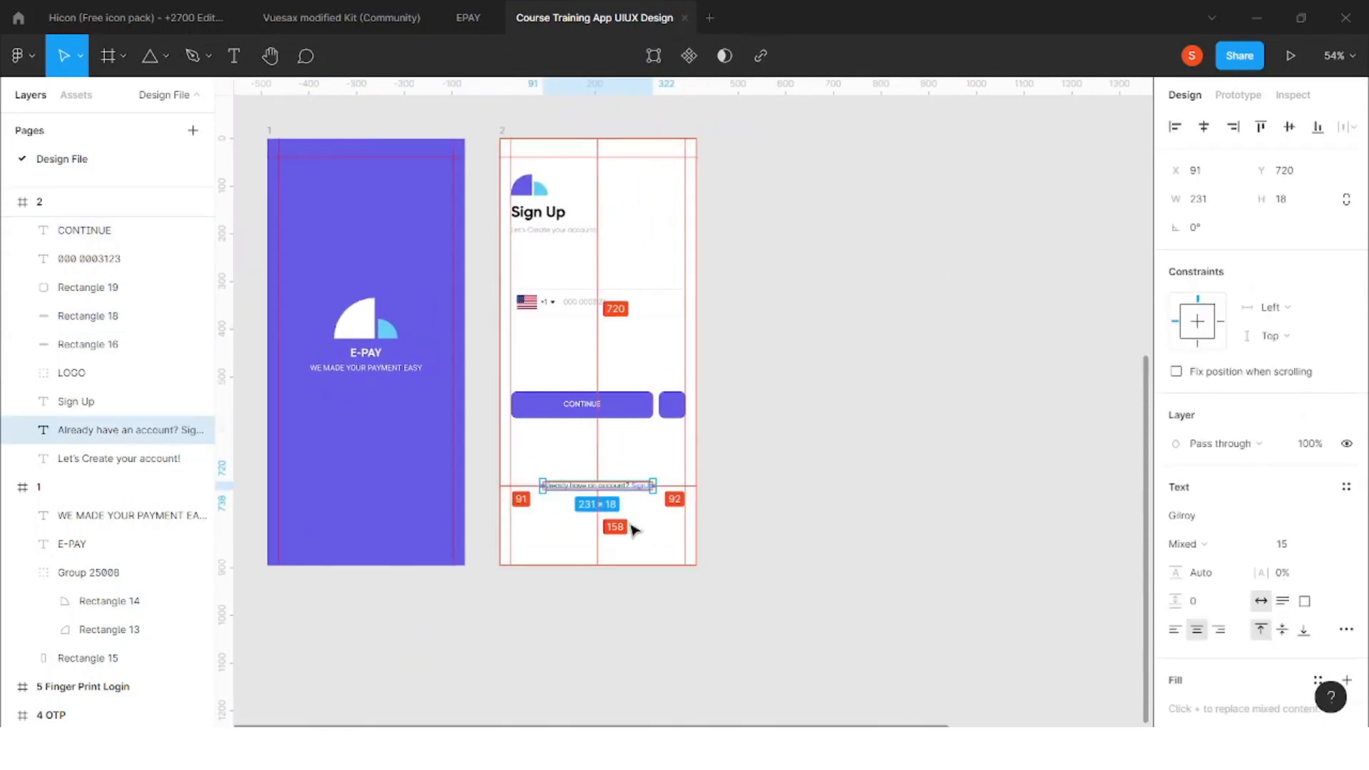
{"action": "key", "text": "alt"}
{"action": "key", "text": "Up"}
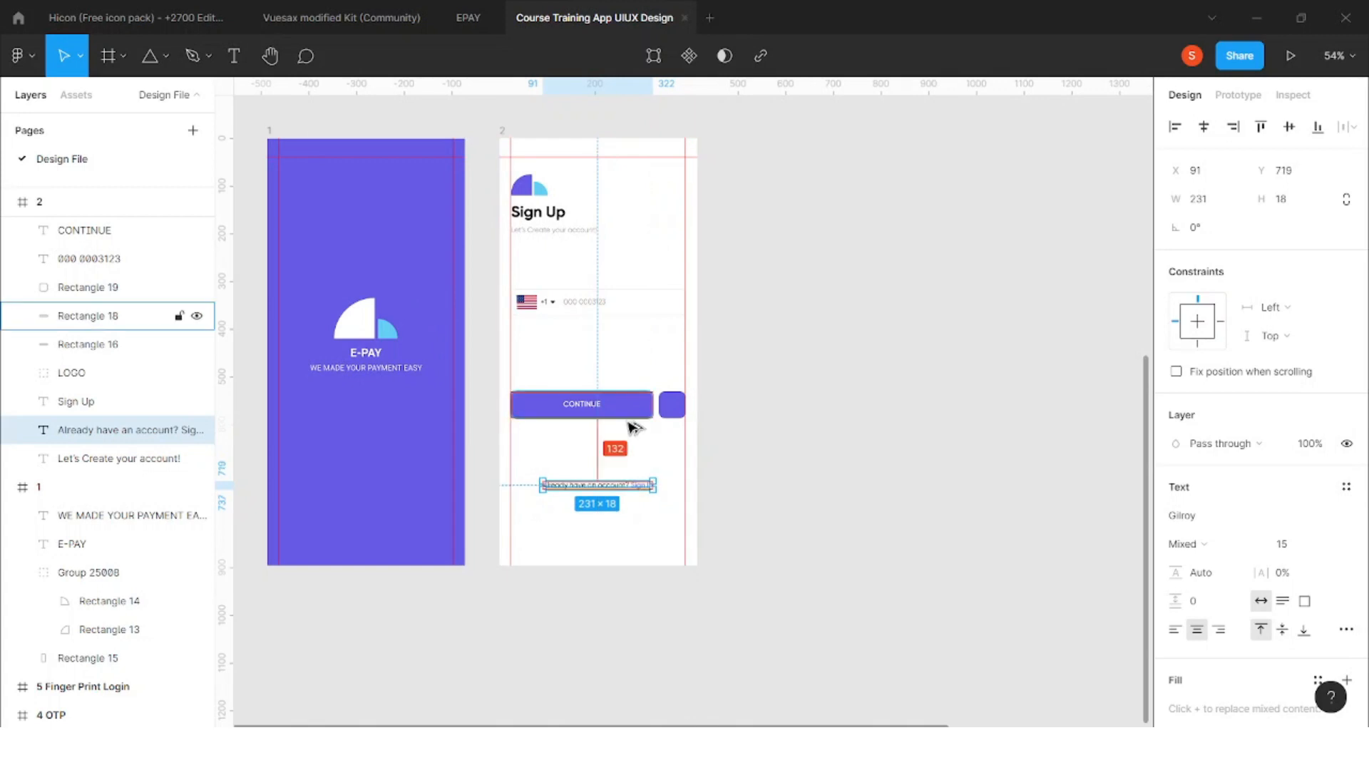
Copy the fingerprint icon group from the small button on the reference SIGN UP screen
{"action": "left_click", "coordinate": [700, 391]}
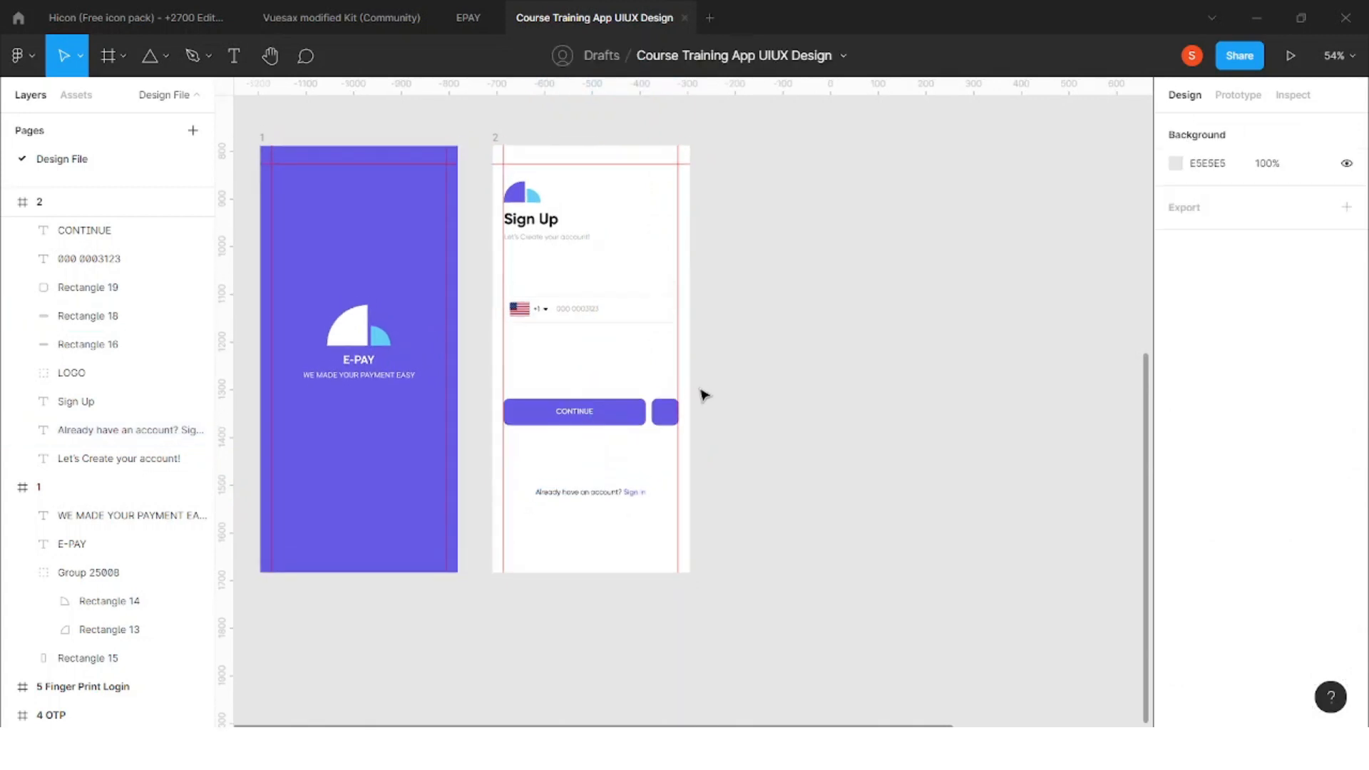
{"action": "scroll", "coordinate": [700, 391], "scroll_direction": "up", "scroll_amount": 3}
{"action": "scroll", "coordinate": [676, 414], "scroll_direction": "down", "scroll_amount": 3}
{"action": "scroll", "coordinate": [559, 305], "scroll_direction": "up", "scroll_amount": 5}
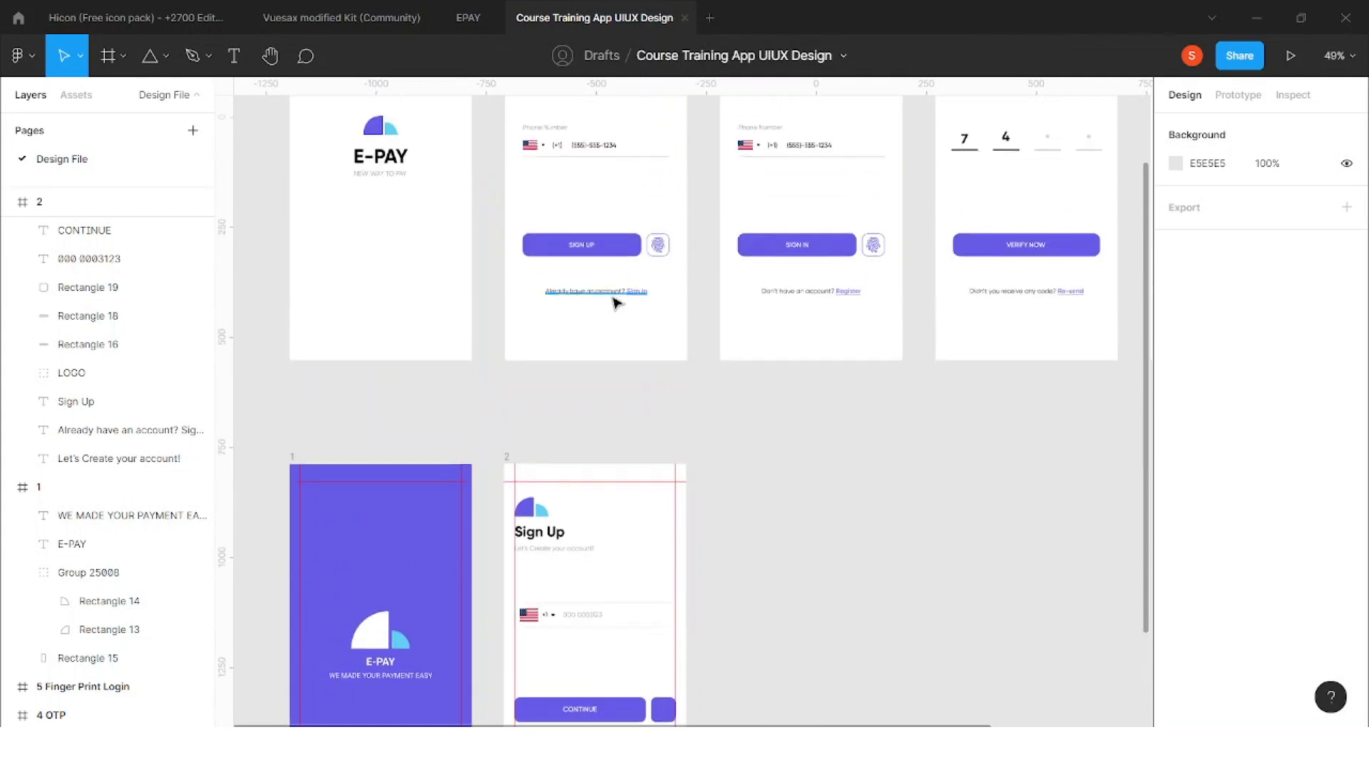
{"action": "scroll", "coordinate": [660, 246], "scroll_direction": "up", "scroll_amount": 2}
{"action": "double_click", "coordinate": [659, 255]}
{"action": "scroll", "coordinate": [665, 257], "scroll_direction": "up", "scroll_amount": 5}
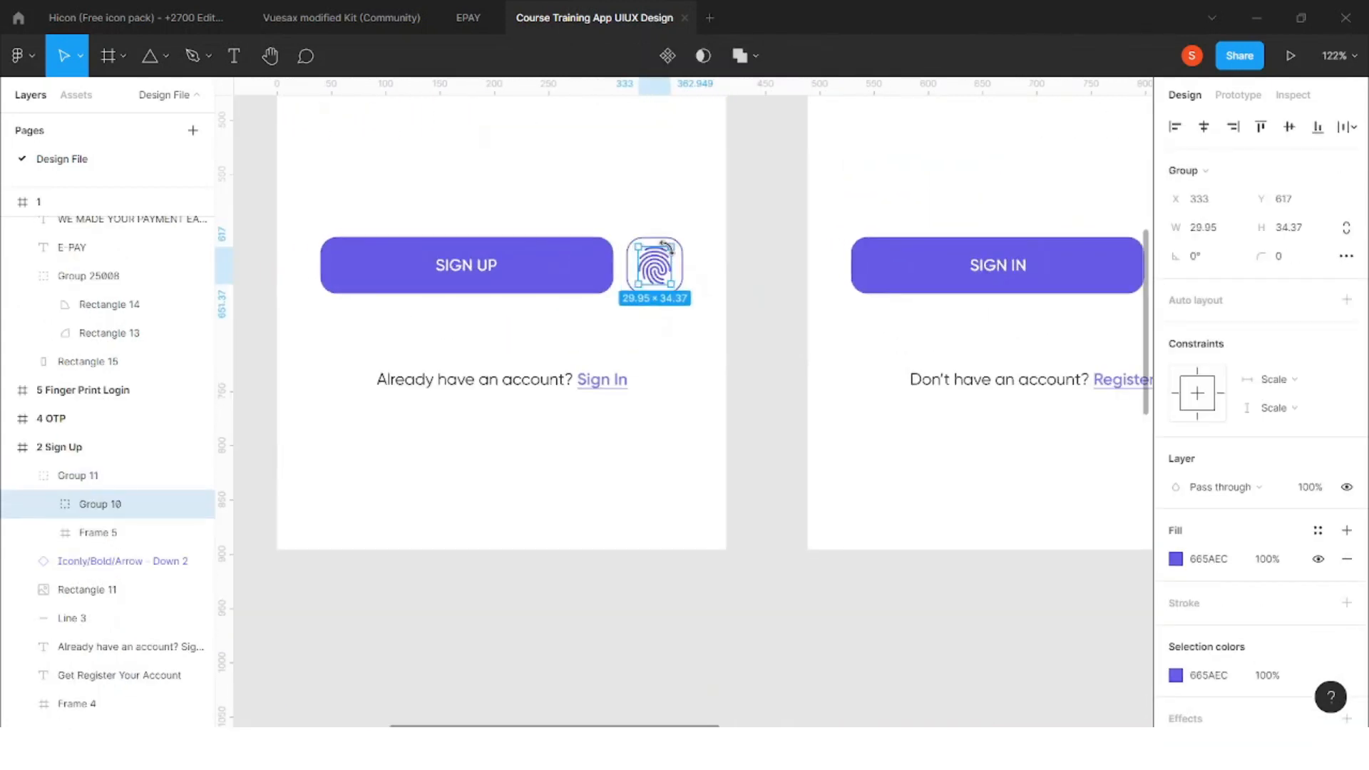
{"action": "scroll", "coordinate": [703, 268], "scroll_direction": "down", "scroll_amount": 5}
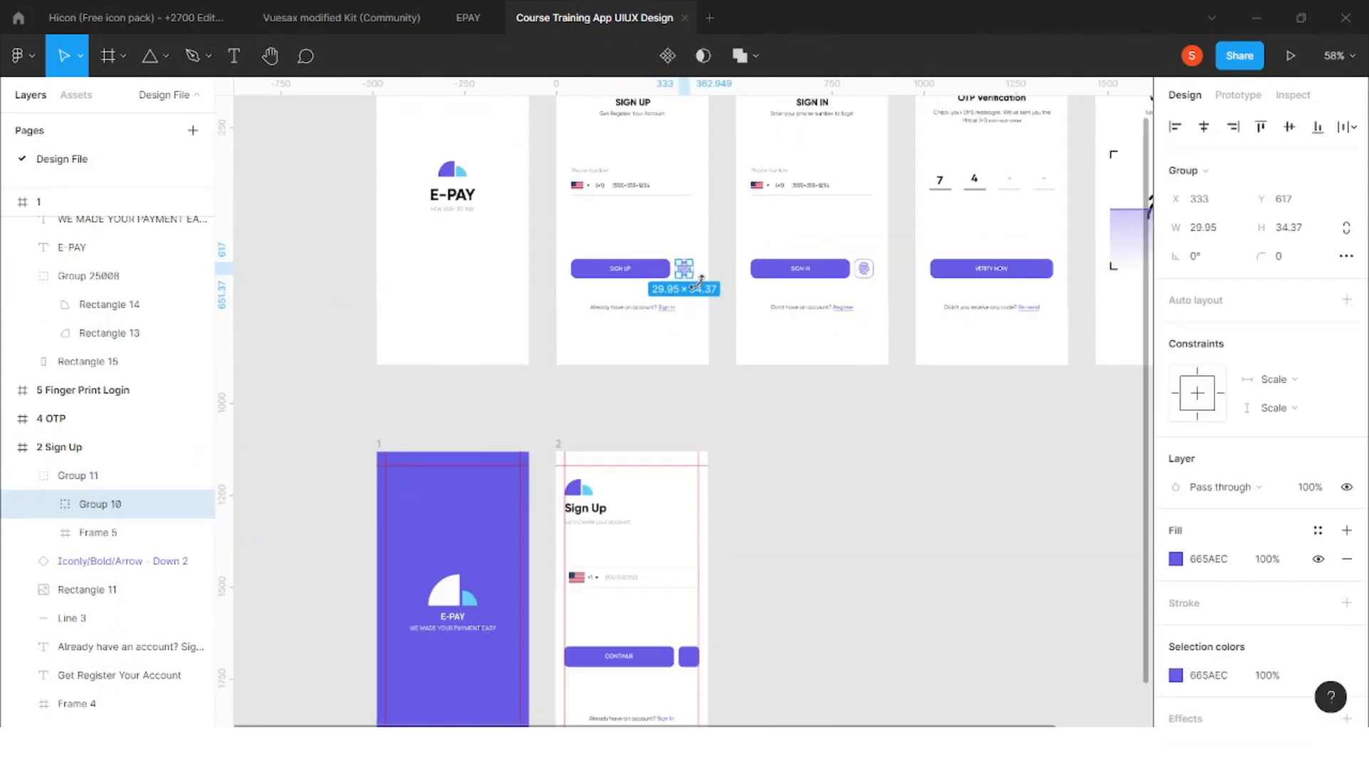
{"action": "scroll", "coordinate": [697, 292], "scroll_direction": "down", "scroll_amount": 5}
{"action": "scroll", "coordinate": [692, 357], "scroll_direction": "up", "scroll_amount": 1}
{"action": "scroll", "coordinate": [496, 190], "scroll_direction": "up", "scroll_amount": 1}
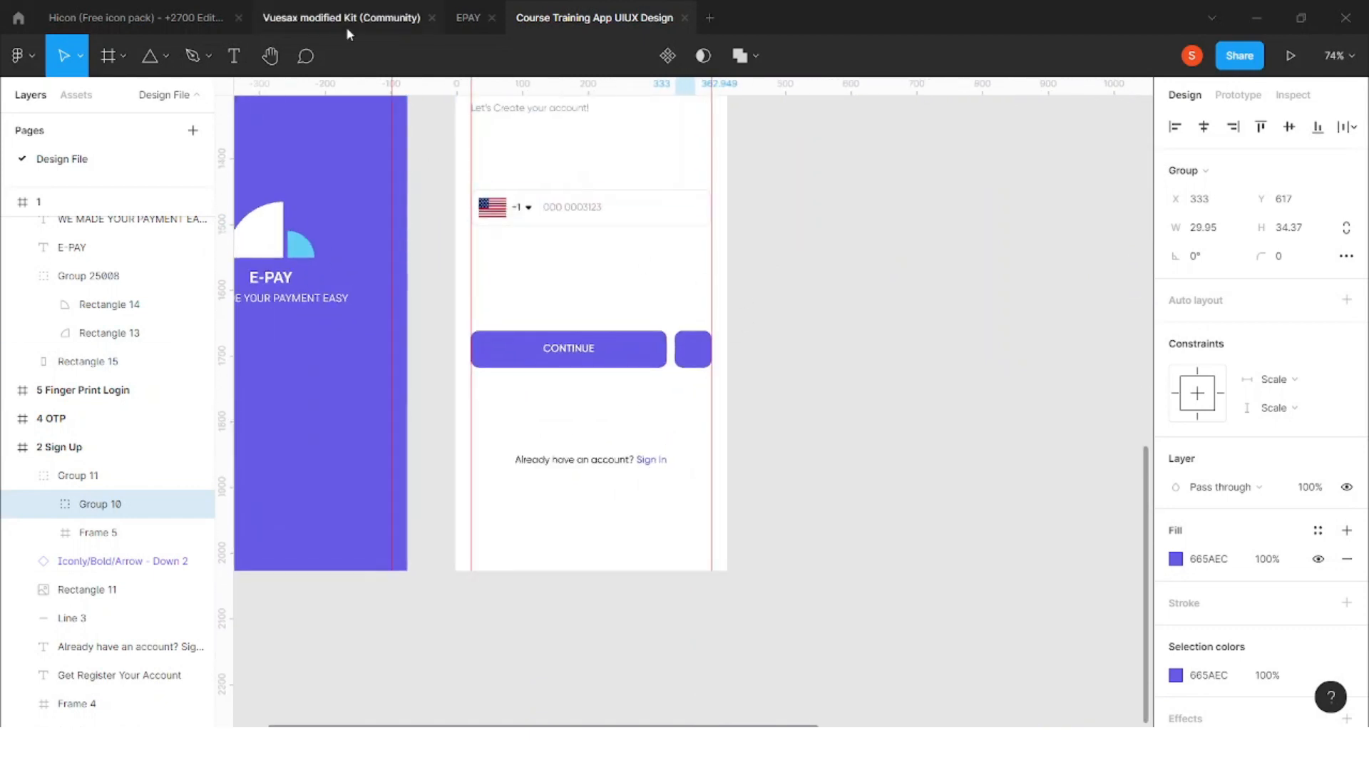
Look through the Vuesax modified Kit's icon grid, check the Hicon icon pack, and return to the course design file
{"action": "left_click", "coordinate": [373, 18]}
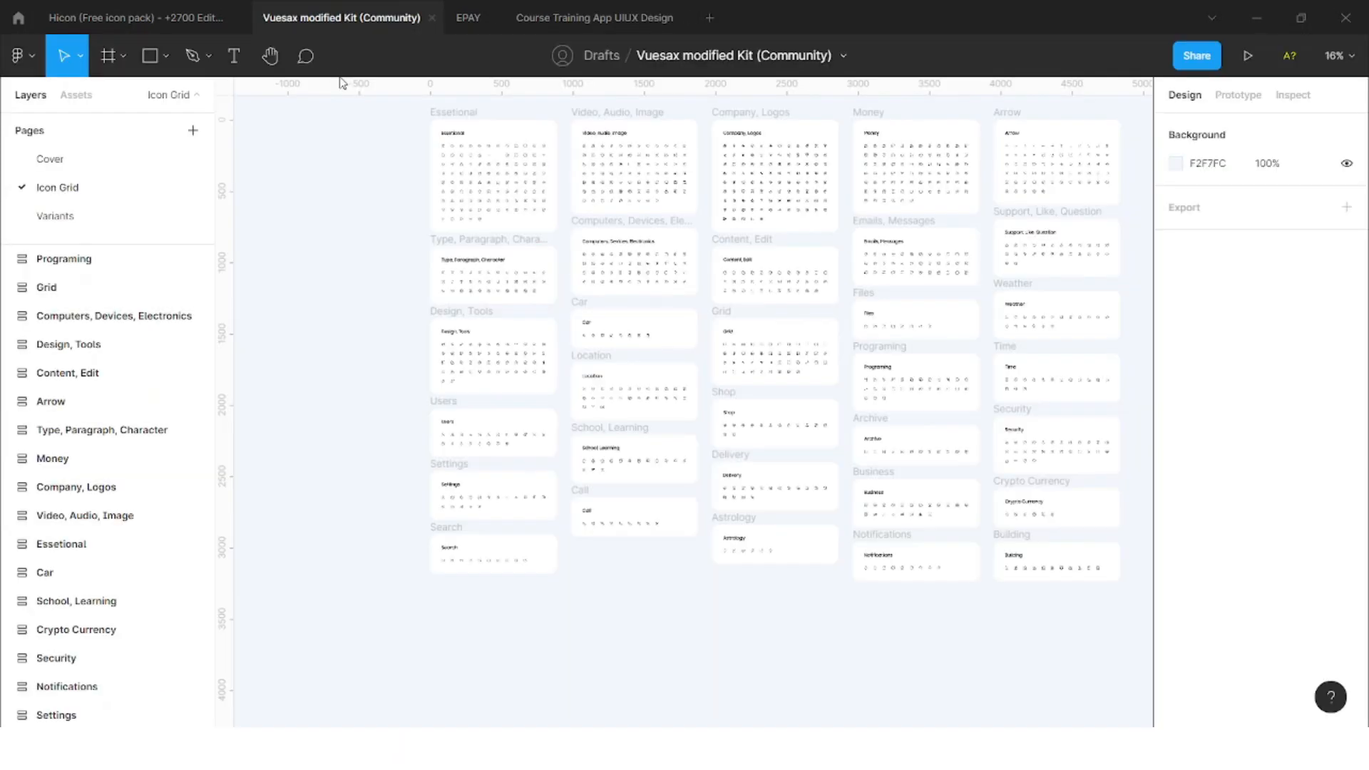
{"action": "scroll", "coordinate": [723, 164], "scroll_direction": "up", "scroll_amount": 3}
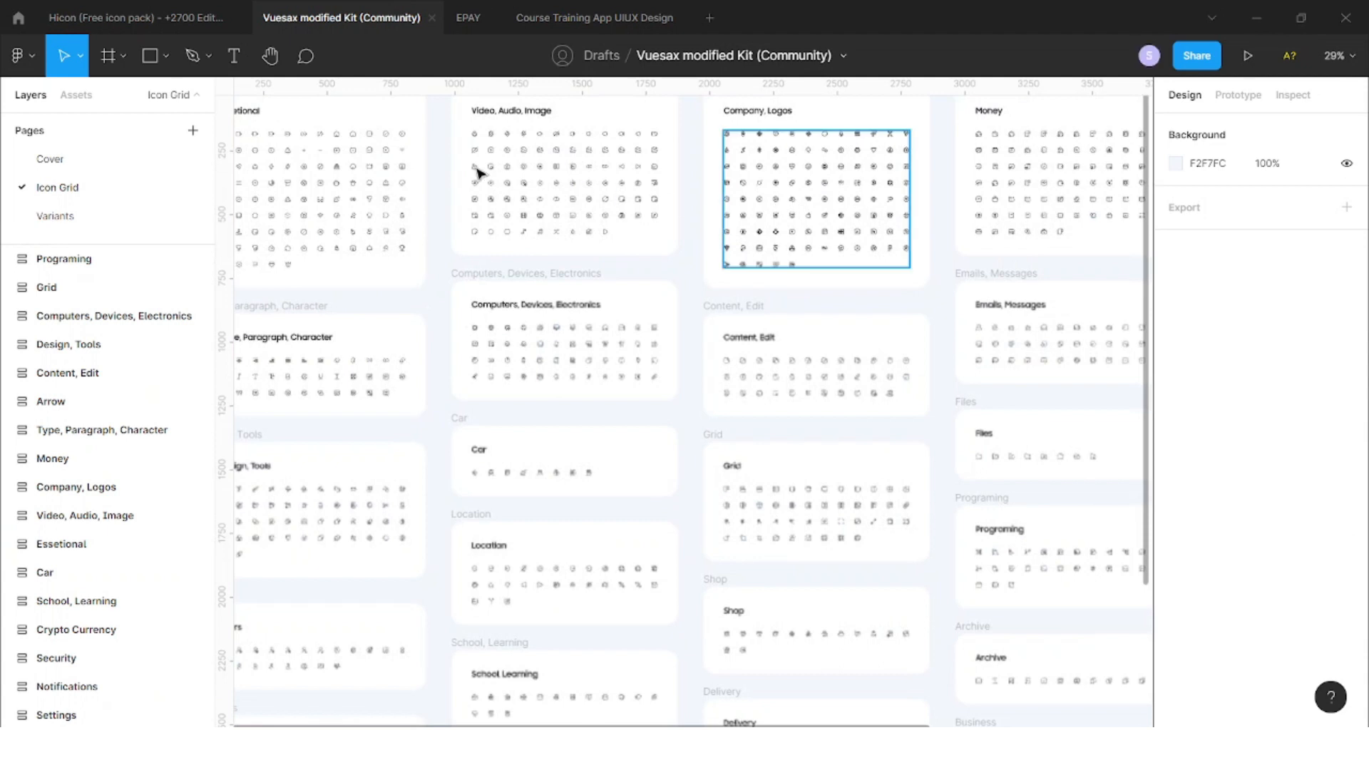
{"action": "scroll", "coordinate": [476, 174], "scroll_direction": "down", "scroll_amount": 3}
{"action": "left_click", "coordinate": [155, 21]}
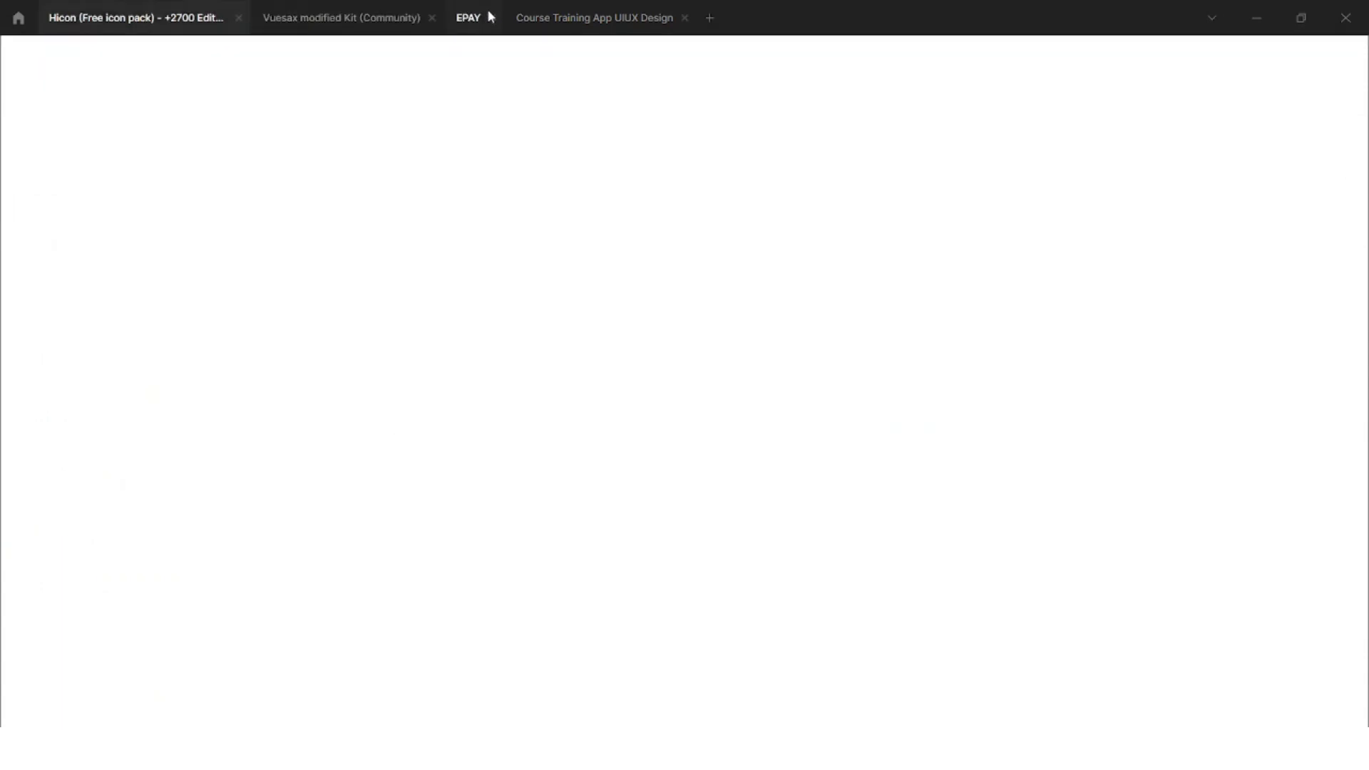
{"action": "left_click", "coordinate": [531, 18]}
Browse the Iconly v2.3 plugin's icons in the Bold, Bulk, Light, Broken and Two-tone styles, and close the plugin
{"action": "right_click", "coordinate": [884, 295]}
{"action": "mouse_move", "coordinate": [924, 426]}
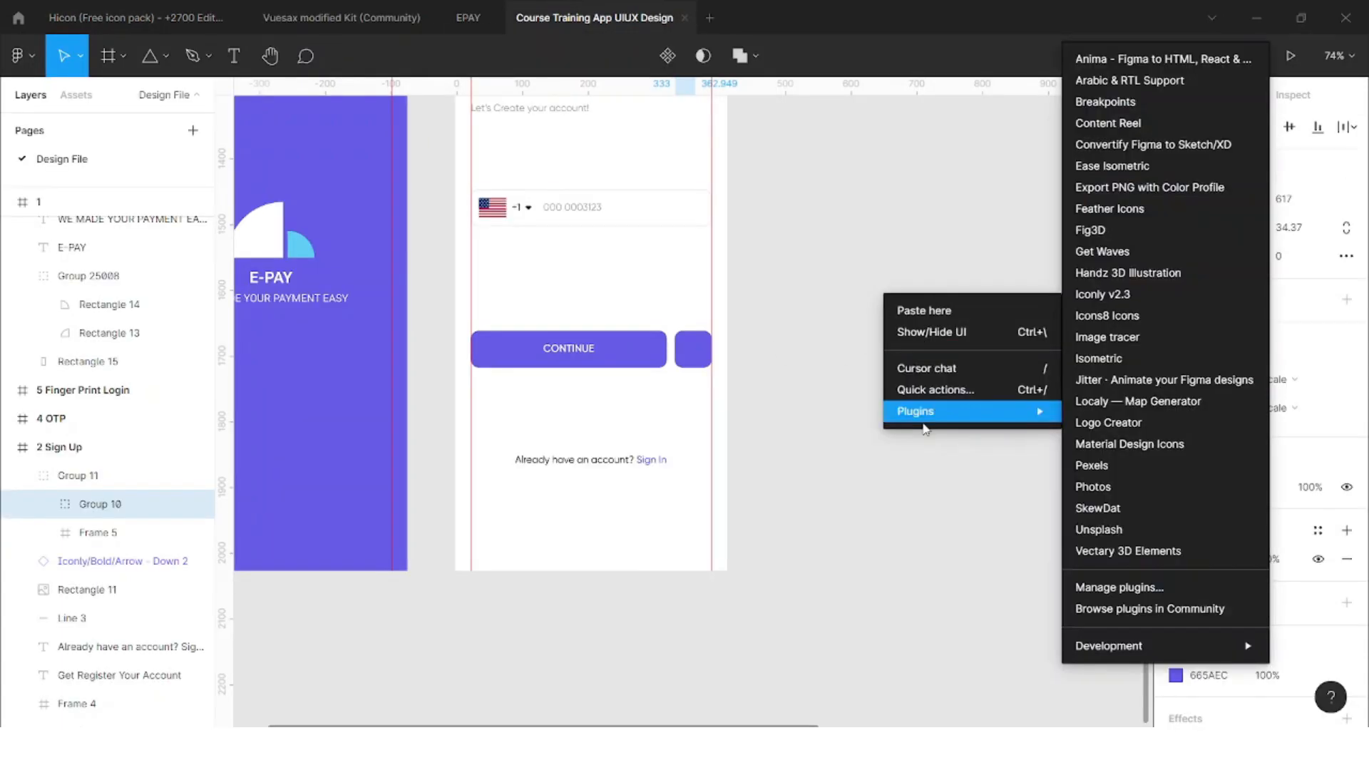
{"action": "left_click", "coordinate": [1123, 318]}
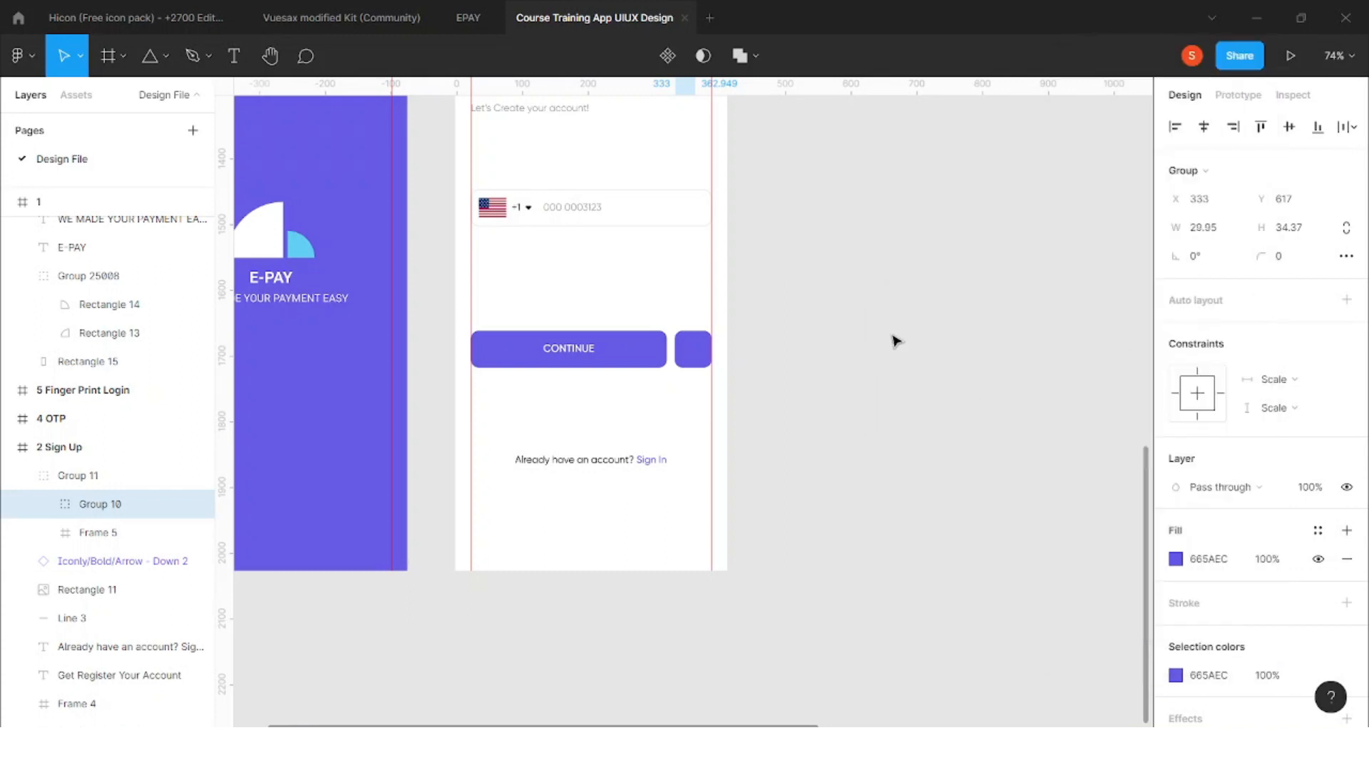
{"action": "left_click_drag", "start_coordinate": [513, 147], "coordinate": [913, 131]}
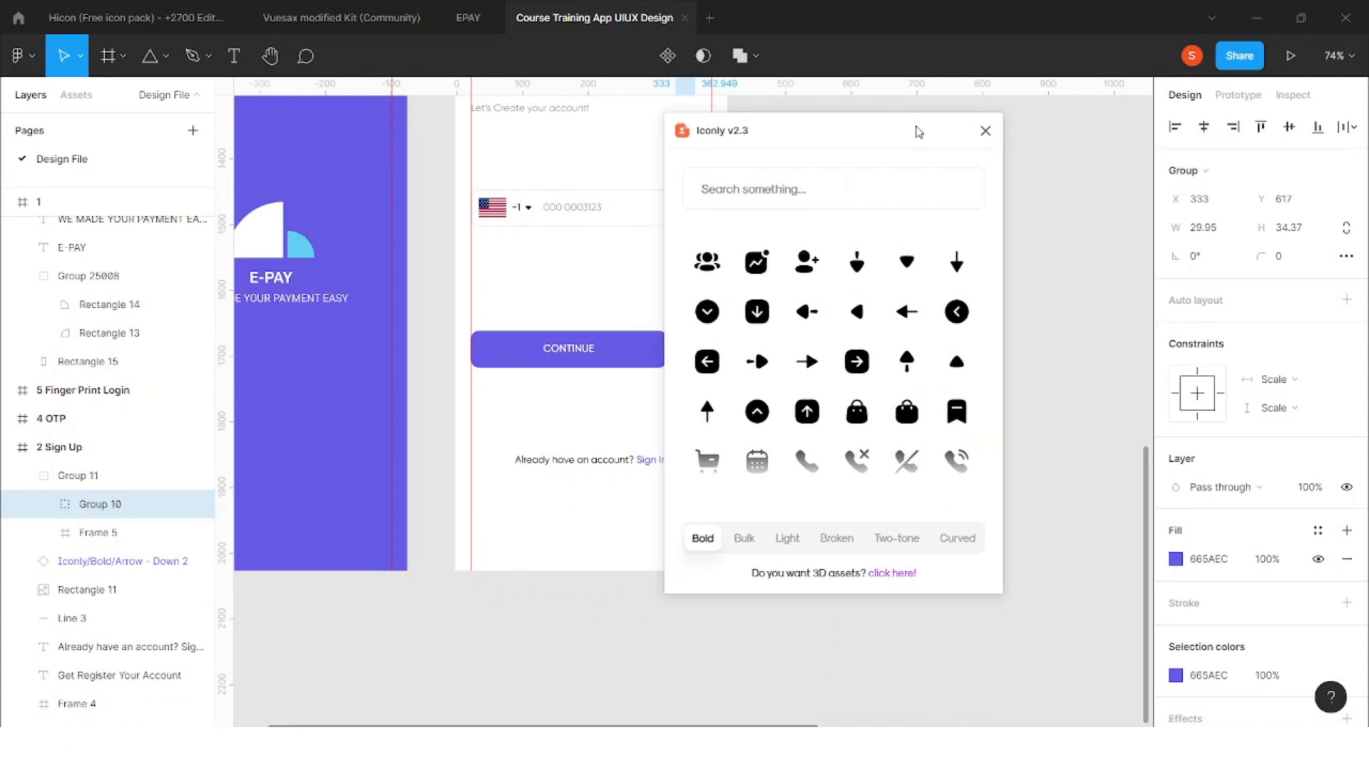
{"action": "scroll", "coordinate": [862, 428], "scroll_direction": "down", "scroll_amount": 10}
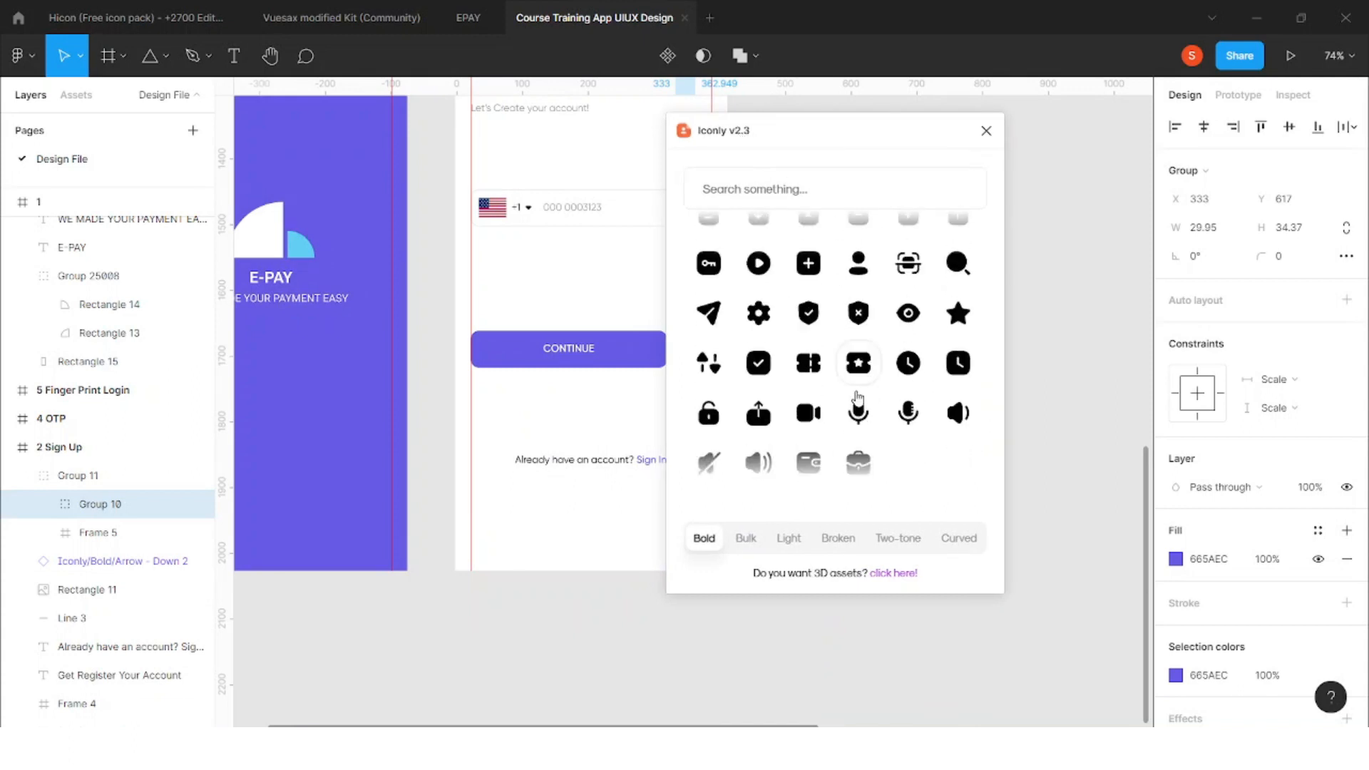
{"action": "left_click", "coordinate": [746, 539]}
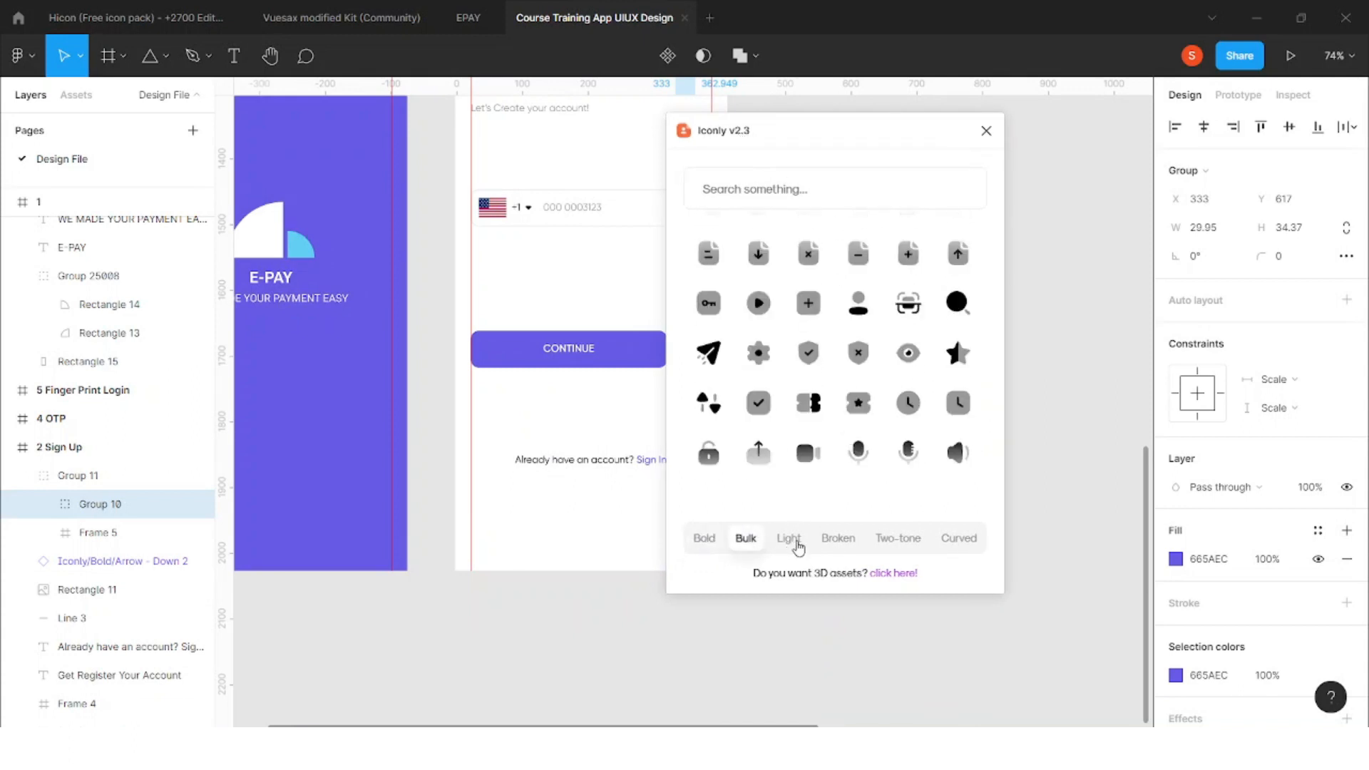
{"action": "left_click", "coordinate": [797, 546]}
{"action": "left_click", "coordinate": [842, 544]}
{"action": "left_click", "coordinate": [900, 542]}
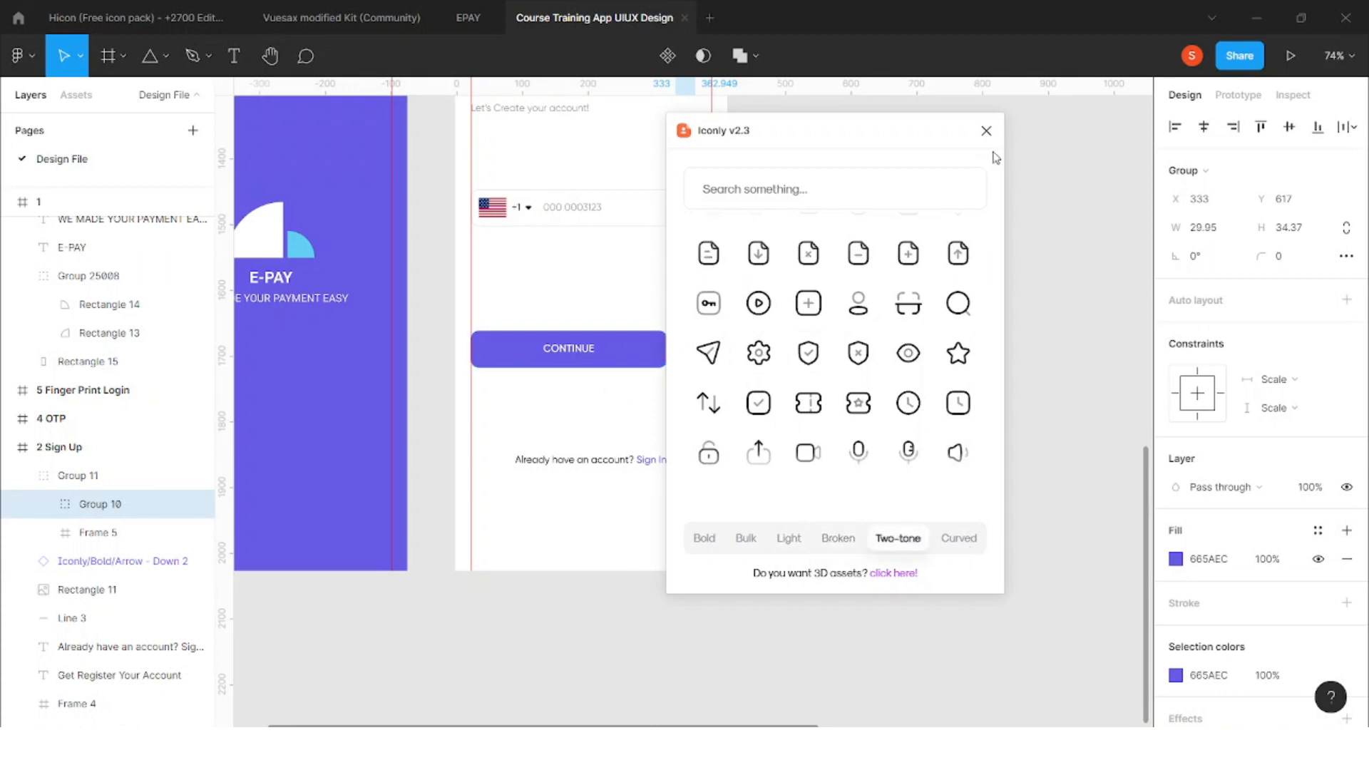
{"action": "left_click", "coordinate": [986, 132]}
Paste the fingerprint icon near the center of the small purple square beside the CONTINUE button
{"action": "scroll", "coordinate": [695, 340], "scroll_direction": "up", "scroll_amount": 5}
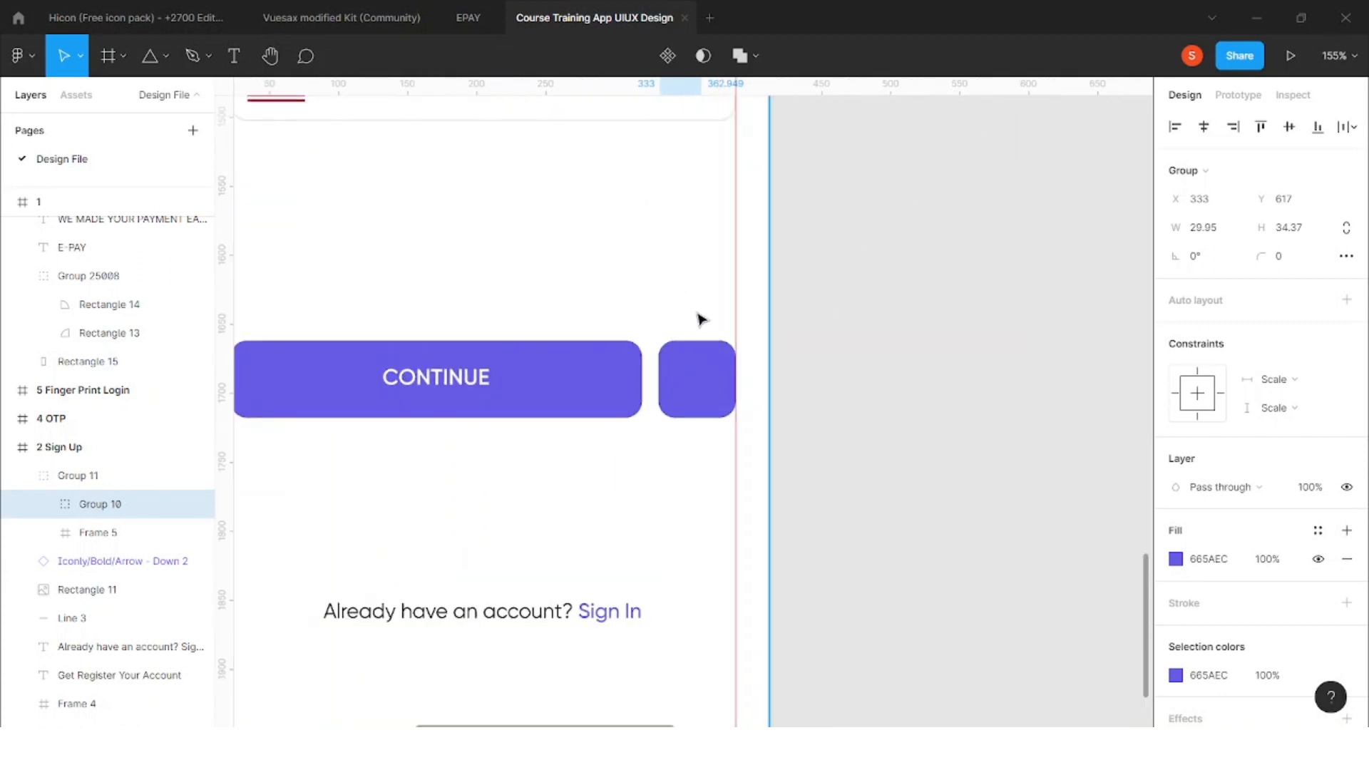
{"action": "key", "text": "ctrl+v"}
{"action": "left_click_drag", "start_coordinate": [691, 426], "coordinate": [708, 392]}
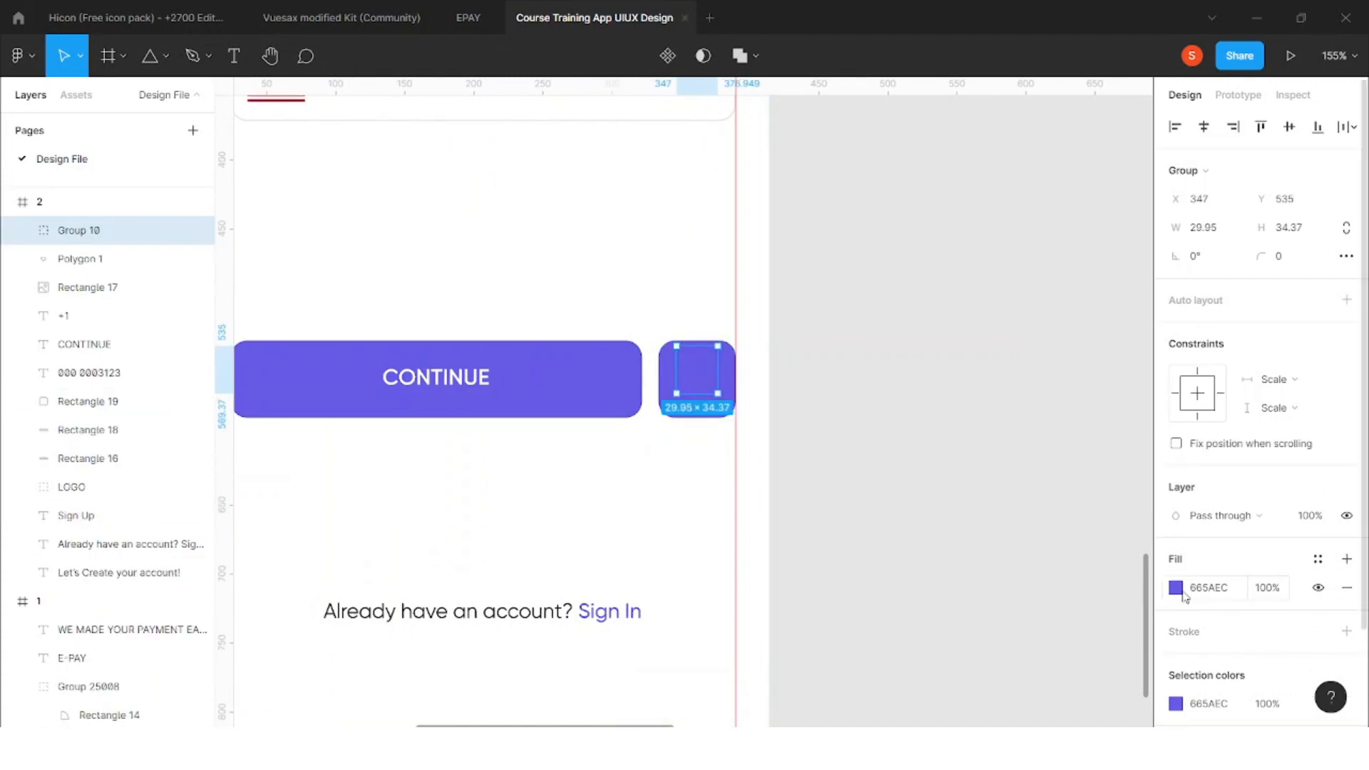
Fill the fingerprint icon with white and group it with the small purple square
{"action": "left_click", "coordinate": [1176, 587]}
{"action": "left_click_drag", "start_coordinate": [1091, 452], "coordinate": [686, 424]}
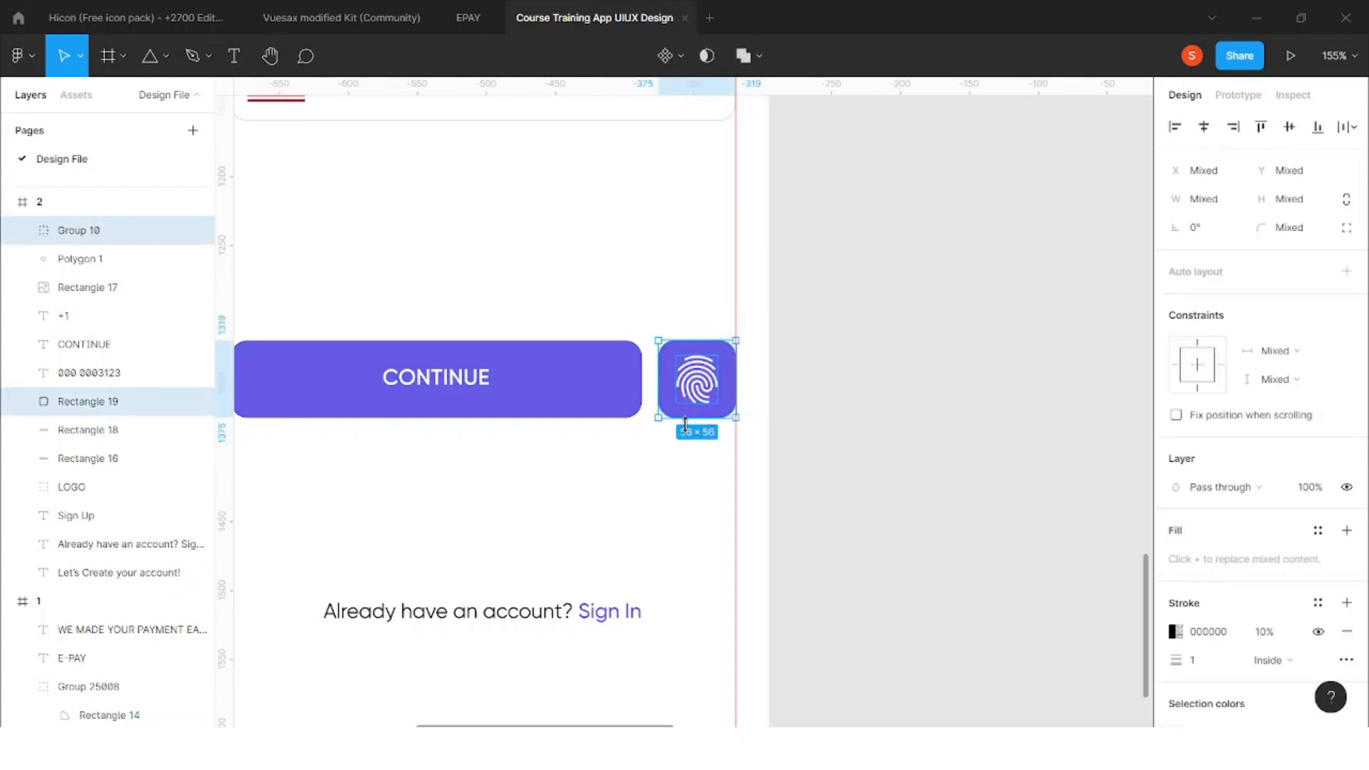
{"action": "key", "text": "ctrl+g"}
Remove the outline strokes from the CONTINUE button's rectangle and from the fingerprint button's square
{"action": "left_click", "coordinate": [621, 373]}
{"action": "scroll", "coordinate": [632, 354], "scroll_direction": "up", "scroll_amount": 5}
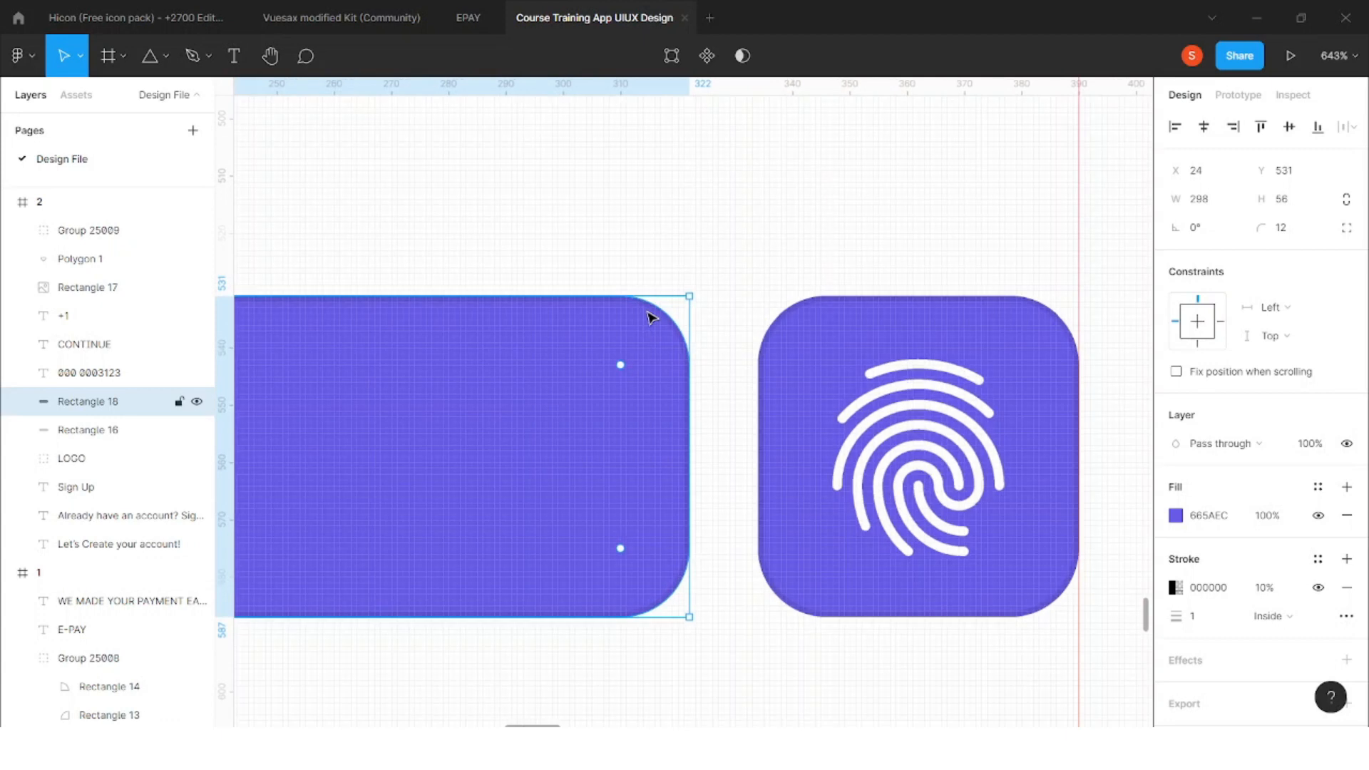
{"action": "left_click", "coordinate": [1347, 587]}
{"action": "scroll", "coordinate": [728, 397], "scroll_direction": "down", "scroll_amount": 1}
{"action": "double_click", "coordinate": [777, 361]}
{"action": "left_click", "coordinate": [1347, 559]}
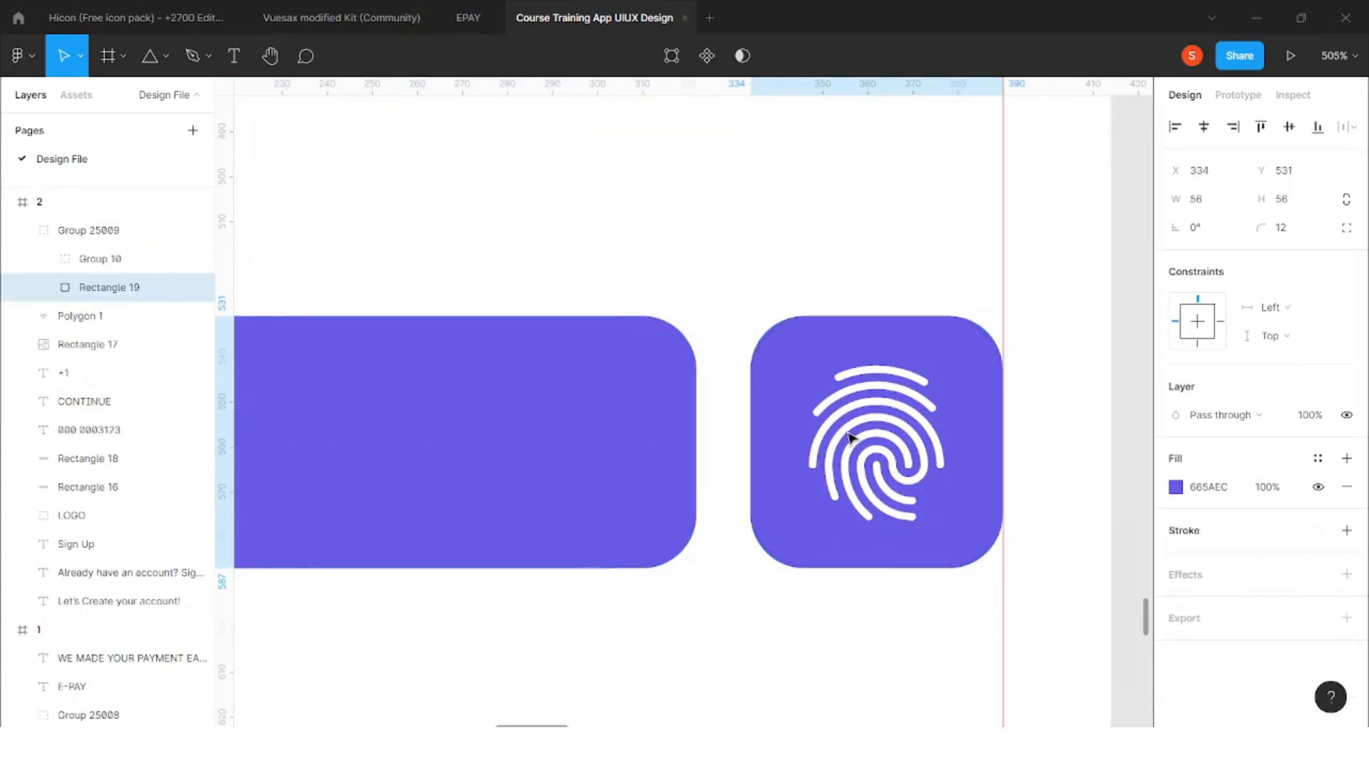
{"action": "scroll", "coordinate": [795, 407], "scroll_direction": "down", "scroll_amount": 3}
{"action": "left_click", "coordinate": [864, 547]}
{"action": "scroll", "coordinate": [794, 511], "scroll_direction": "down", "scroll_amount": 5}
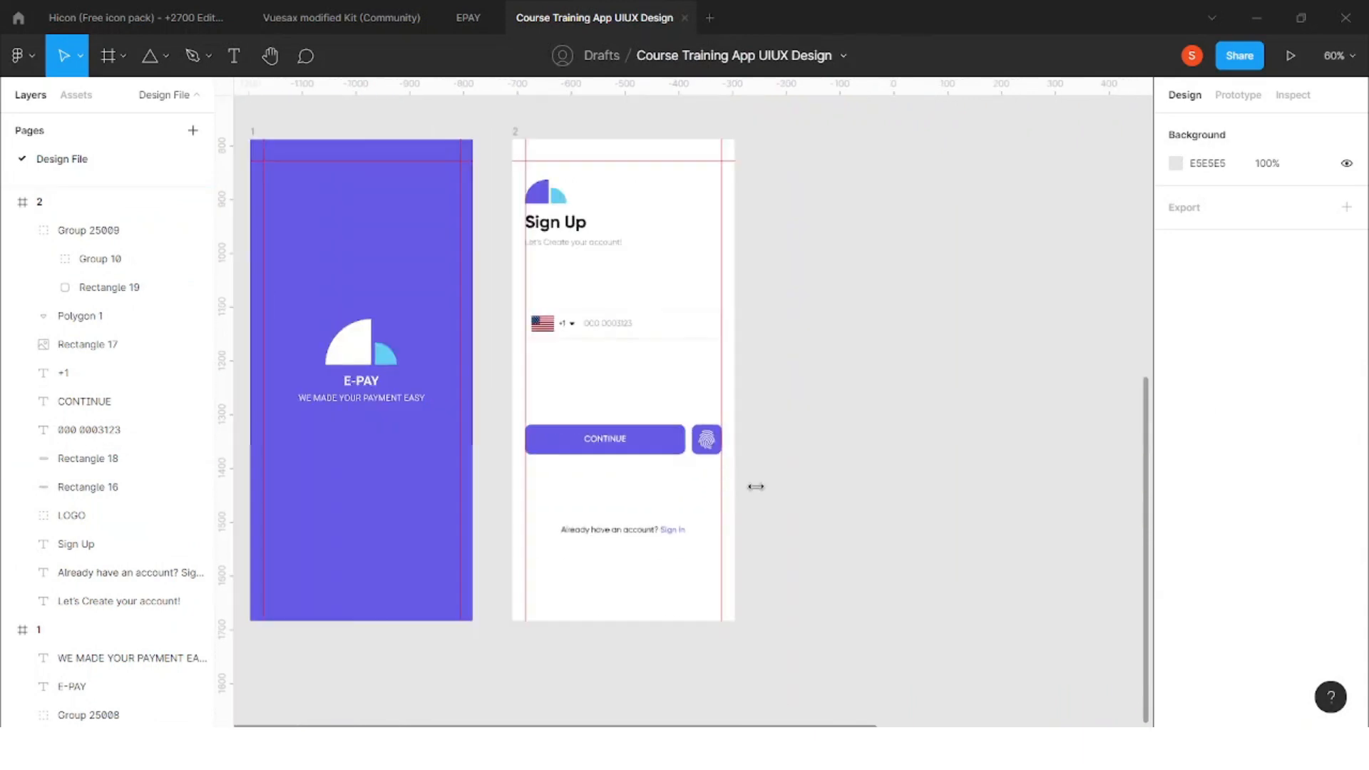
{"action": "scroll", "coordinate": [725, 397], "scroll_direction": "down", "scroll_amount": 1}
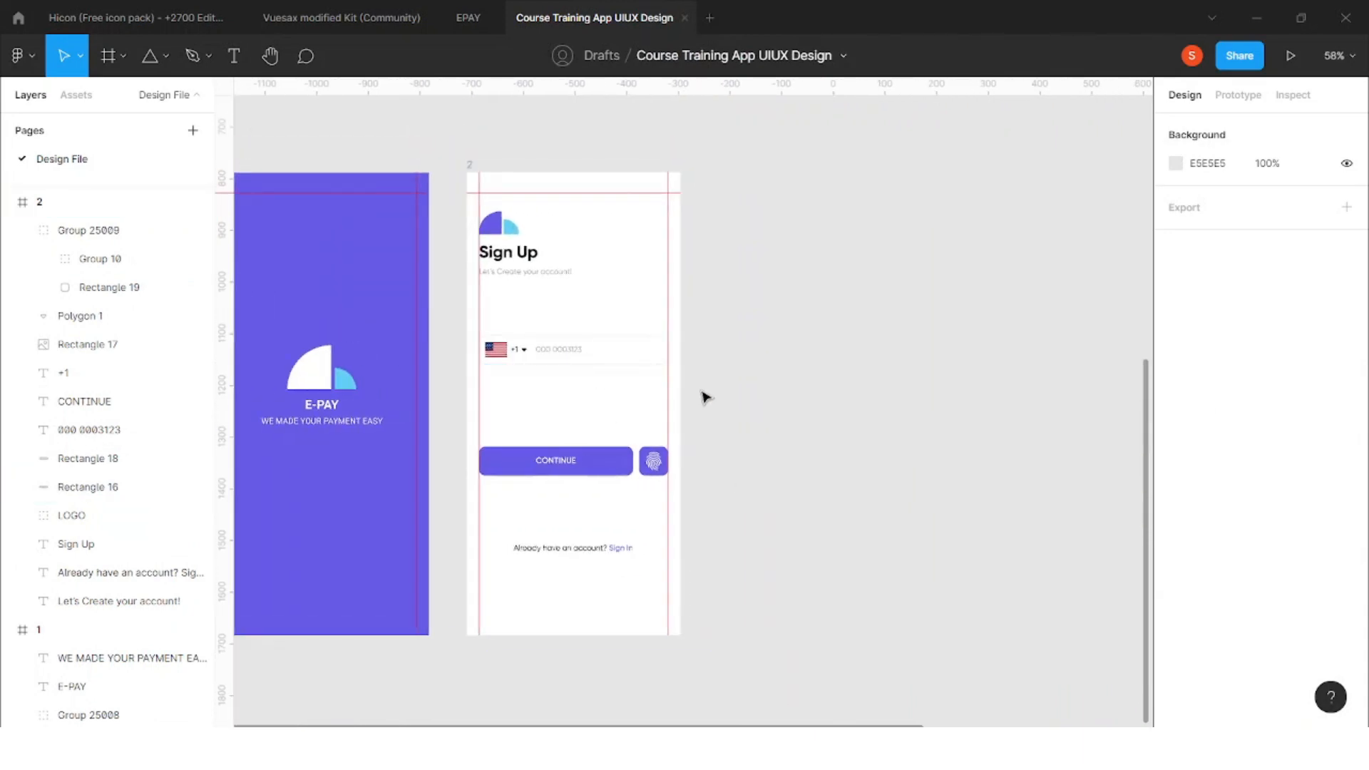
Duplicate the new Sign Up frame and place the copy directly to its right
{"action": "left_click_drag", "start_coordinate": [472, 171], "coordinate": [724, 175]}
{"action": "scroll", "coordinate": [774, 360], "scroll_direction": "right", "scroll_amount": 2}
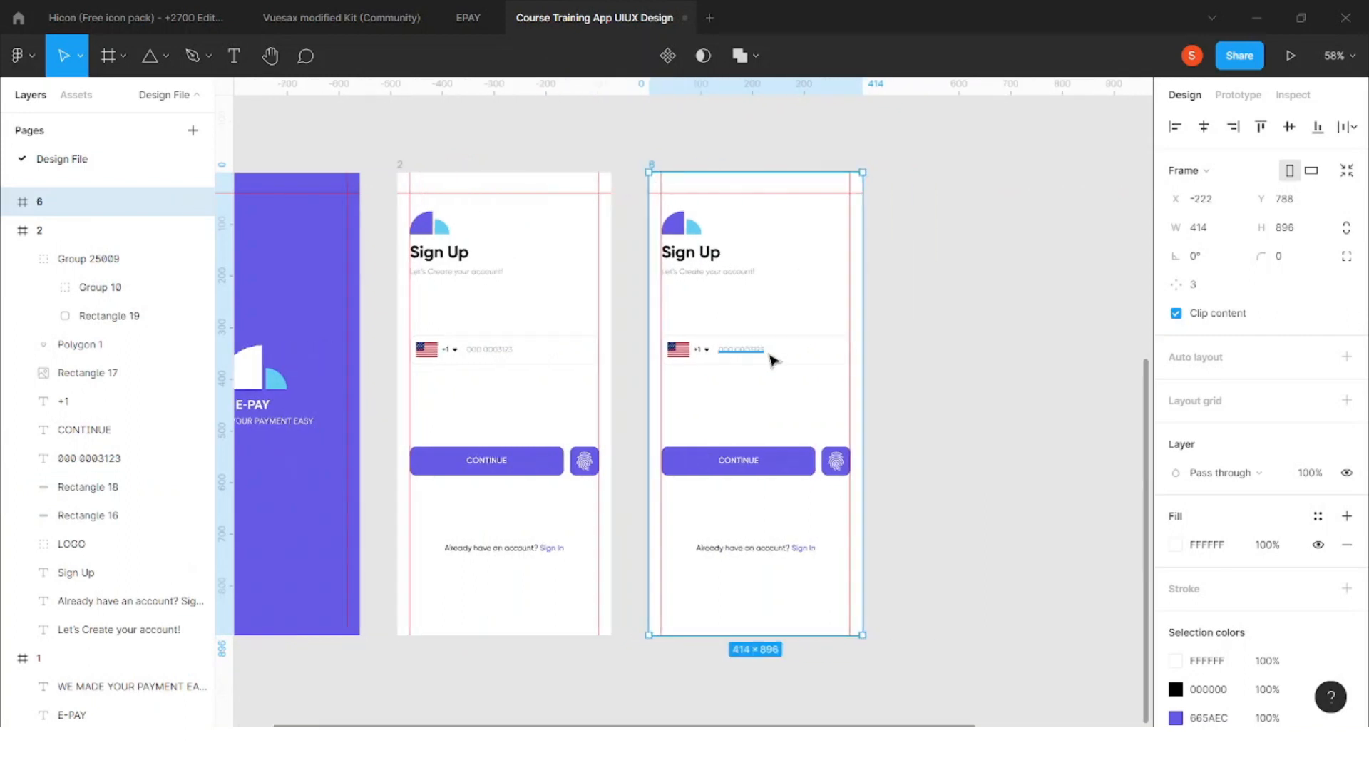
{"action": "scroll", "coordinate": [774, 361], "scroll_direction": "up", "scroll_amount": 1}
Change the stroke of the duplicated frame's phone number field rectangle to the purple document color 665AEC
{"action": "left_click", "coordinate": [740, 351]}
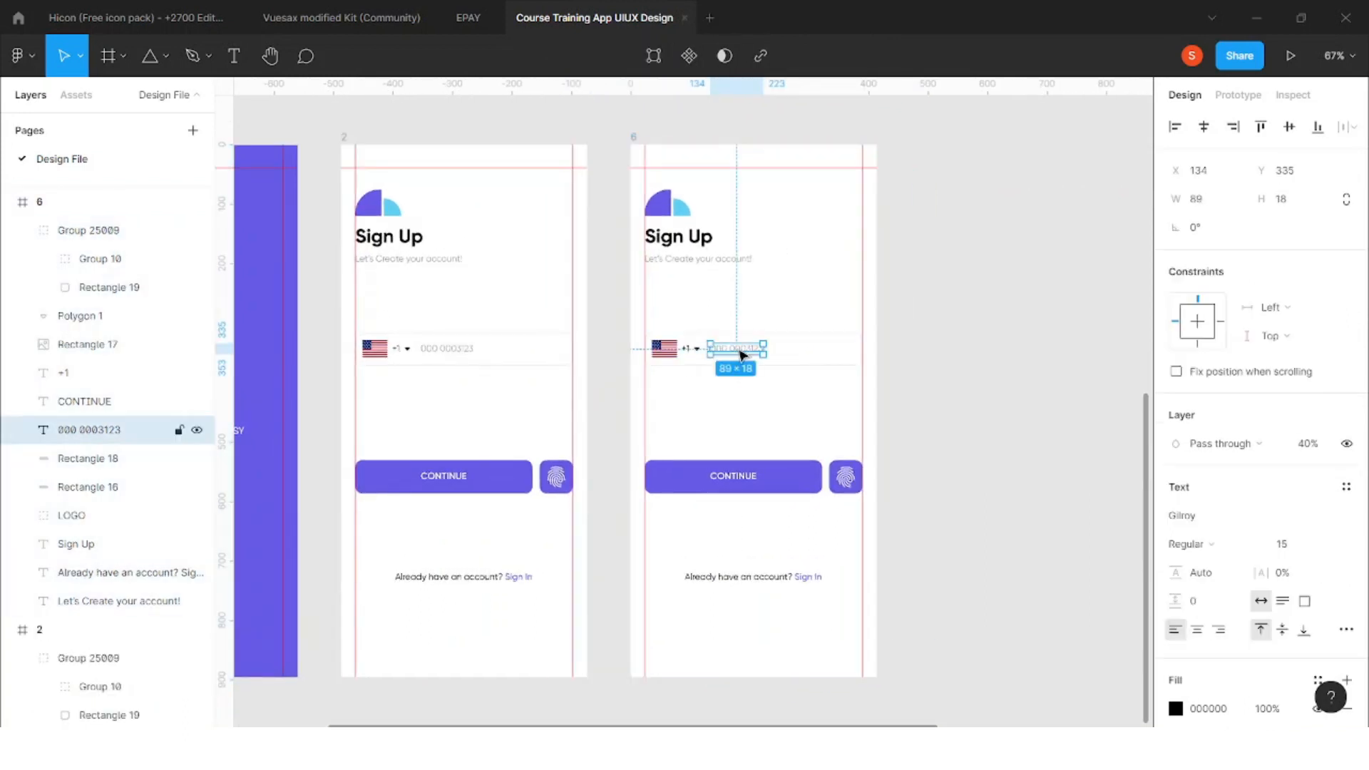
{"action": "left_click", "coordinate": [813, 352]}
{"action": "scroll", "coordinate": [813, 352], "scroll_direction": "up", "scroll_amount": 3}
{"action": "scroll", "coordinate": [846, 356], "scroll_direction": "up", "scroll_amount": 2}
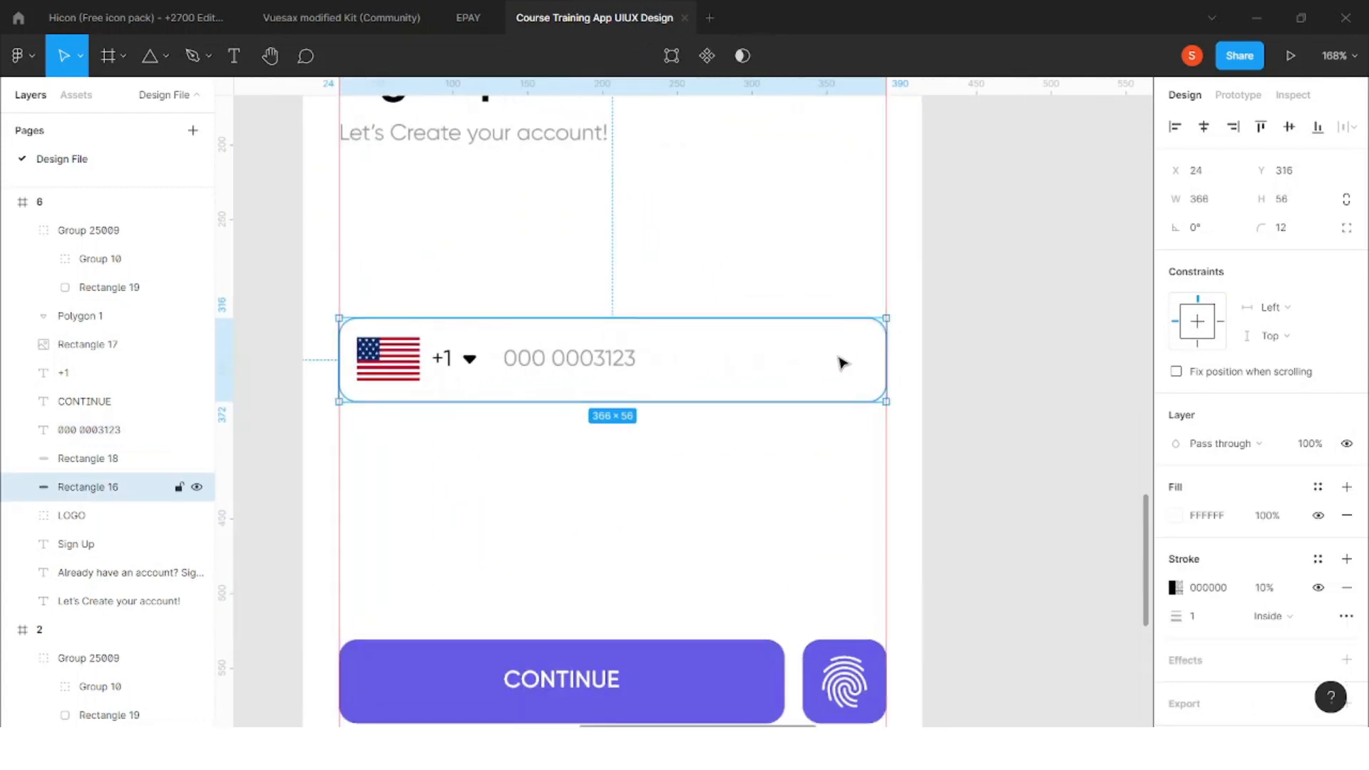
{"action": "left_click", "coordinate": [1176, 586]}
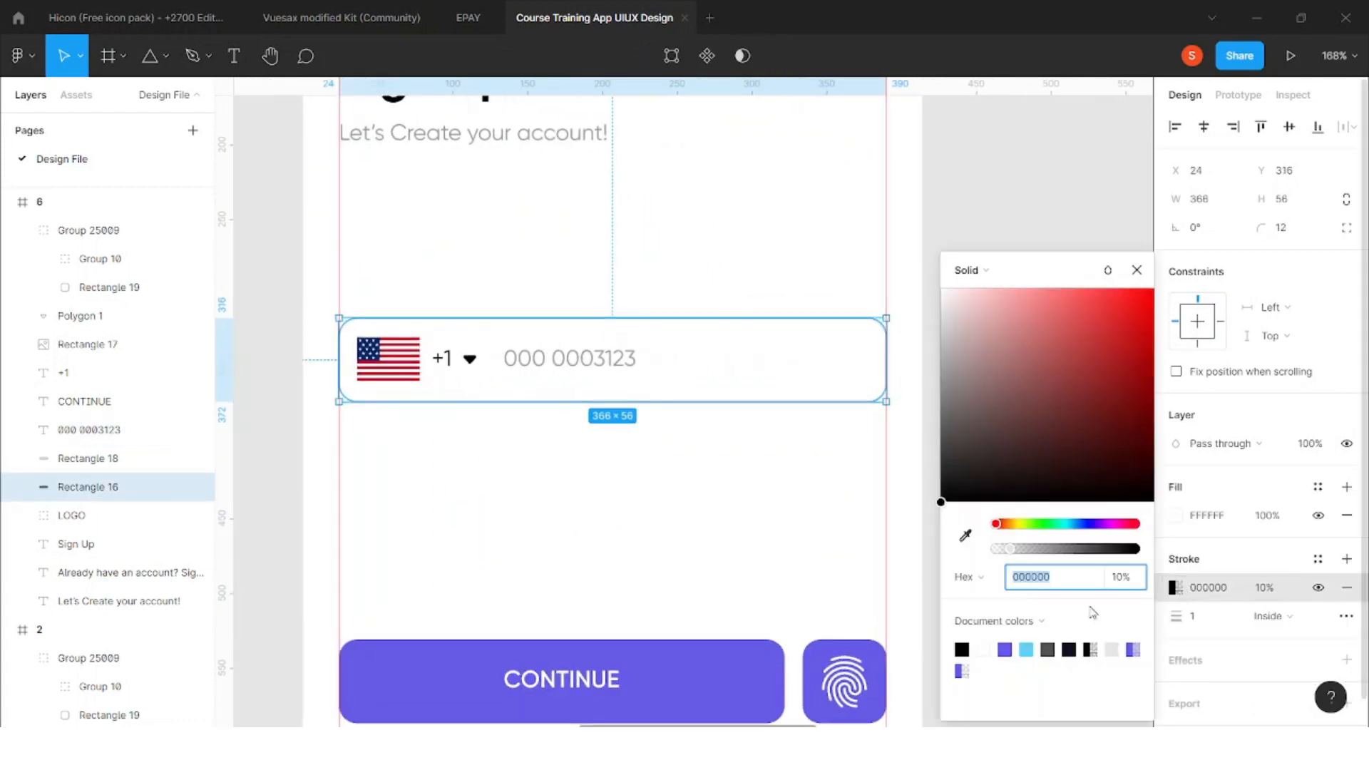
{"action": "left_click", "coordinate": [1001, 647]}
{"action": "left_click", "coordinate": [849, 507]}
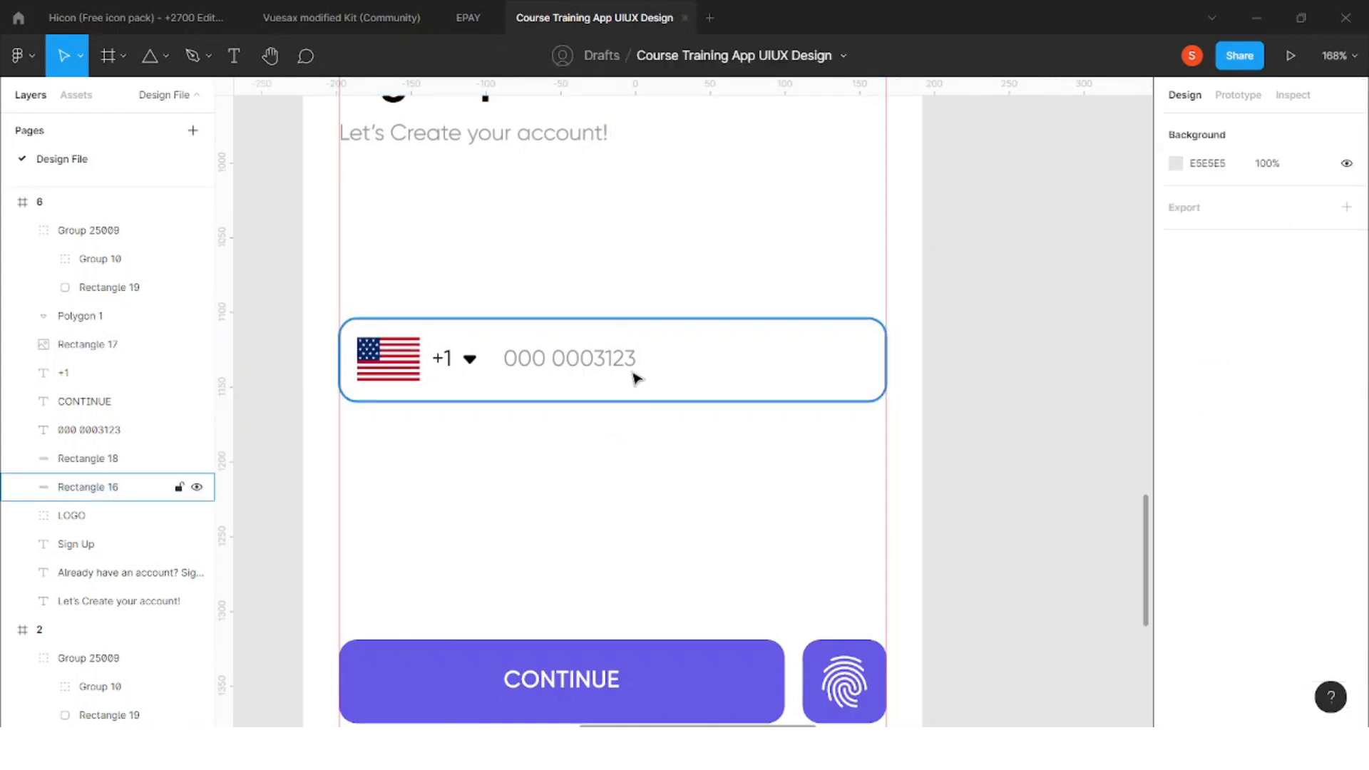
Replace the placeholder in the duplicated frame's phone field with a partial phone number followed by a "|" cursor bar
{"action": "left_click", "coordinate": [617, 369]}
{"action": "double_click", "coordinate": [613, 362]}
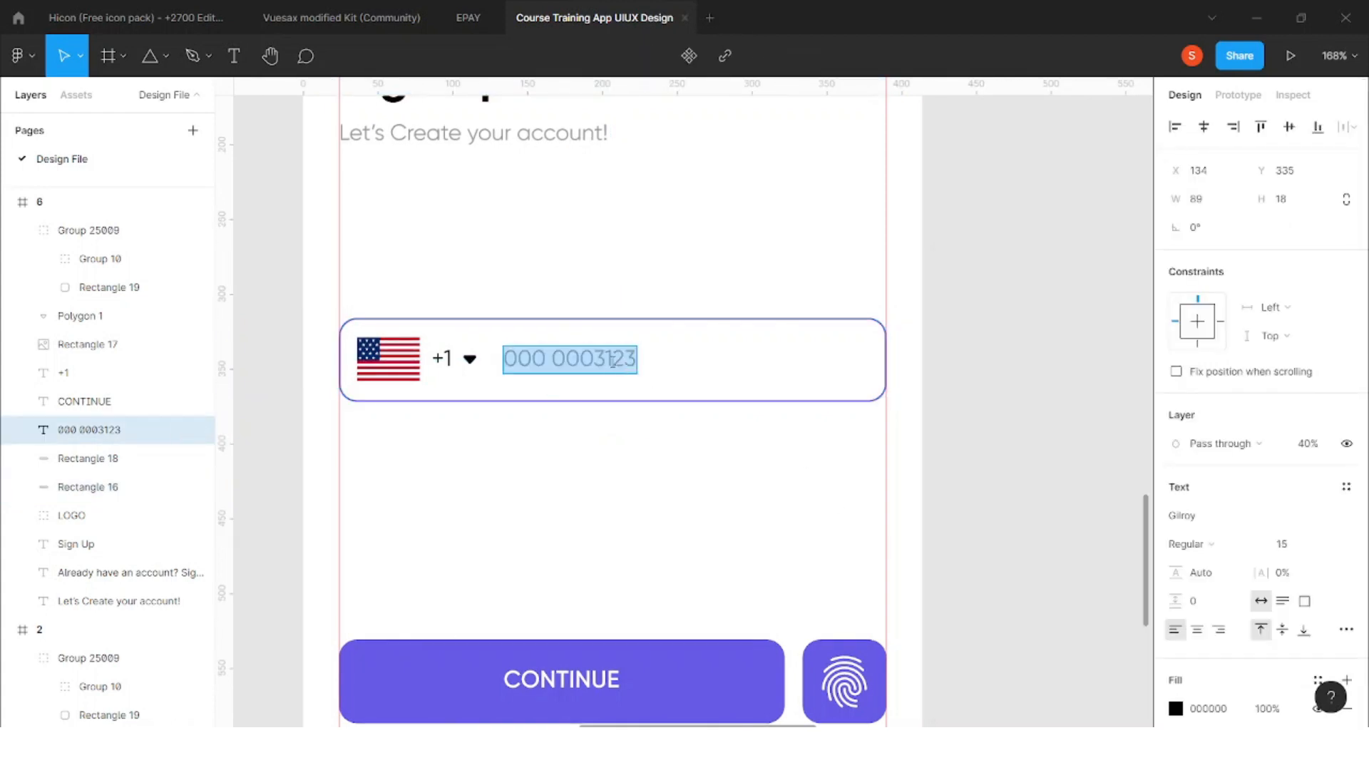
{"action": "type", "text": "8936 27|"}
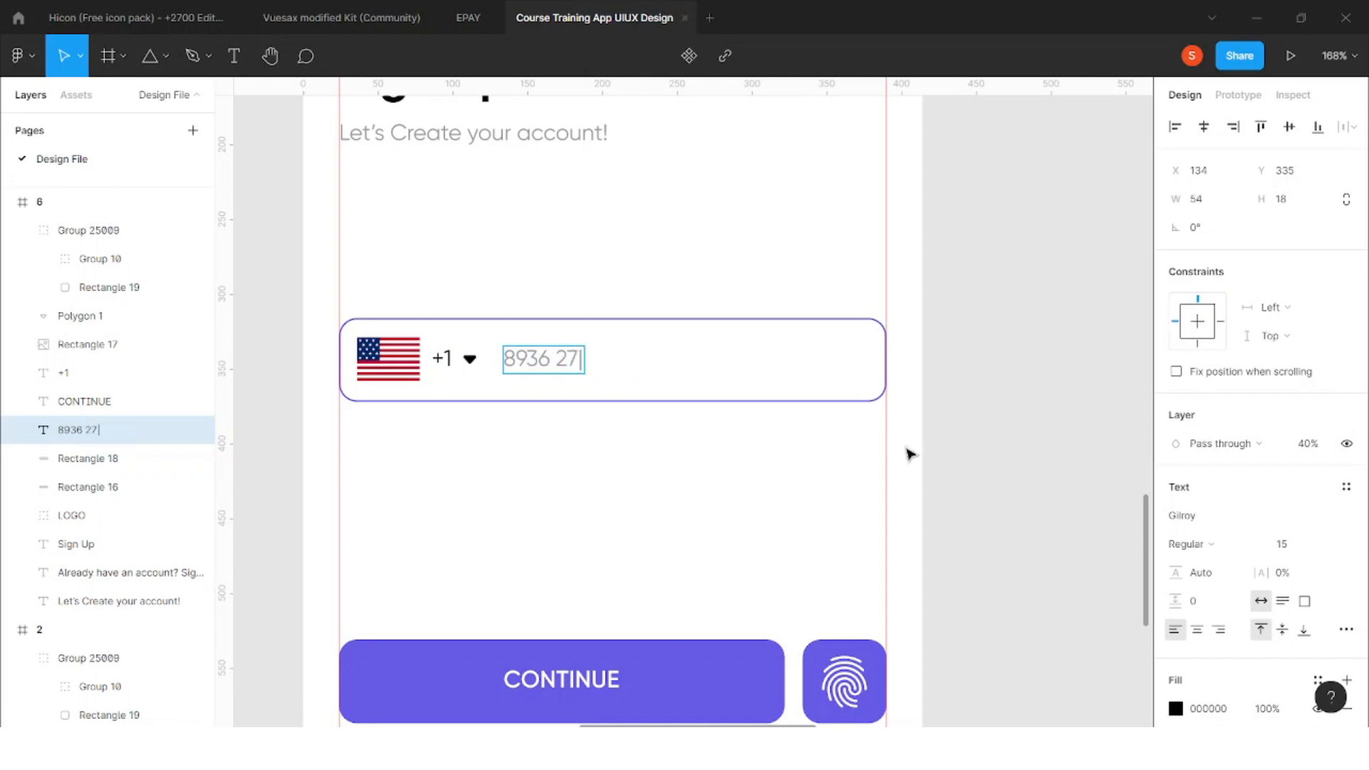
Color only the cursor bar at the end of the partial phone number with the purple 665AEC
{"action": "key", "text": "ctrl+a"}
{"action": "scroll", "coordinate": [1247, 599], "scroll_direction": "down", "scroll_amount": 3}
{"action": "left_click", "coordinate": [1175, 537]}
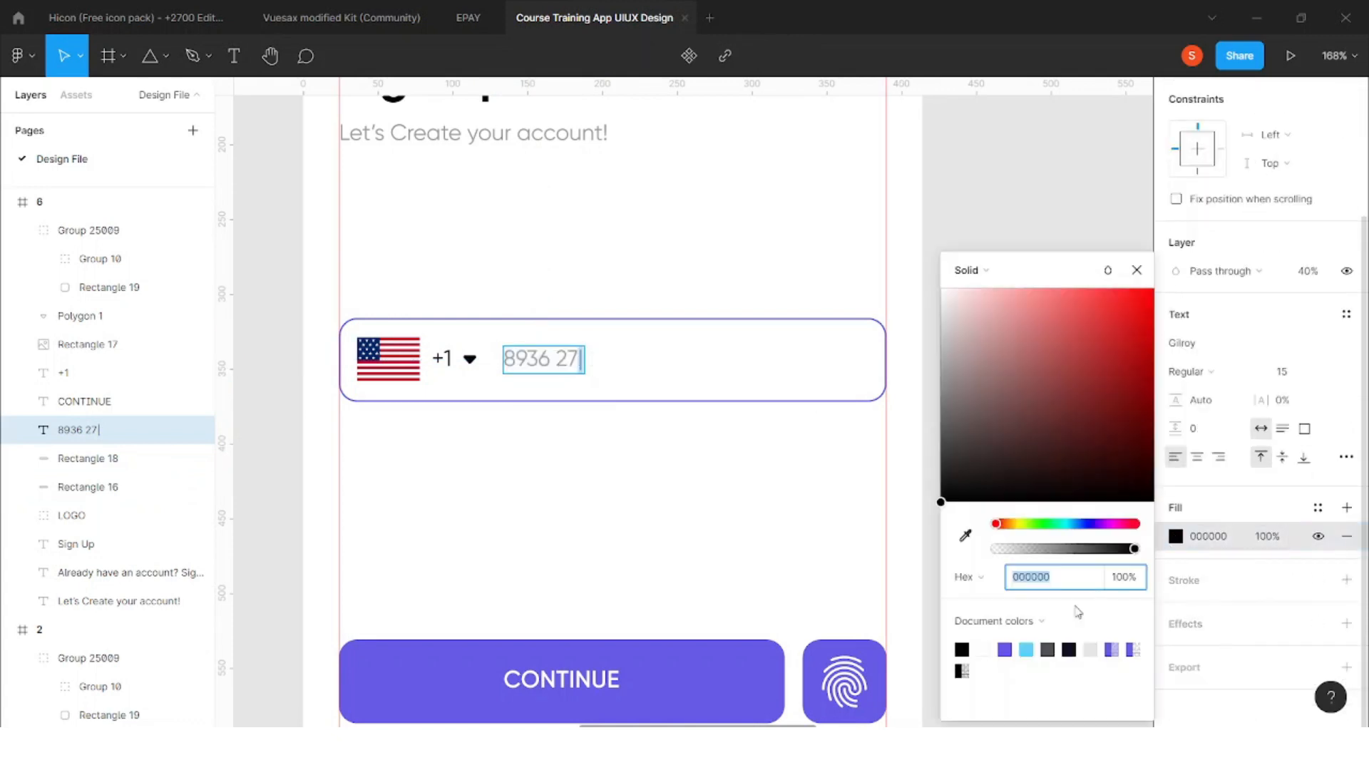
{"action": "left_click", "coordinate": [1004, 649]}
{"action": "key", "text": "Escape"}
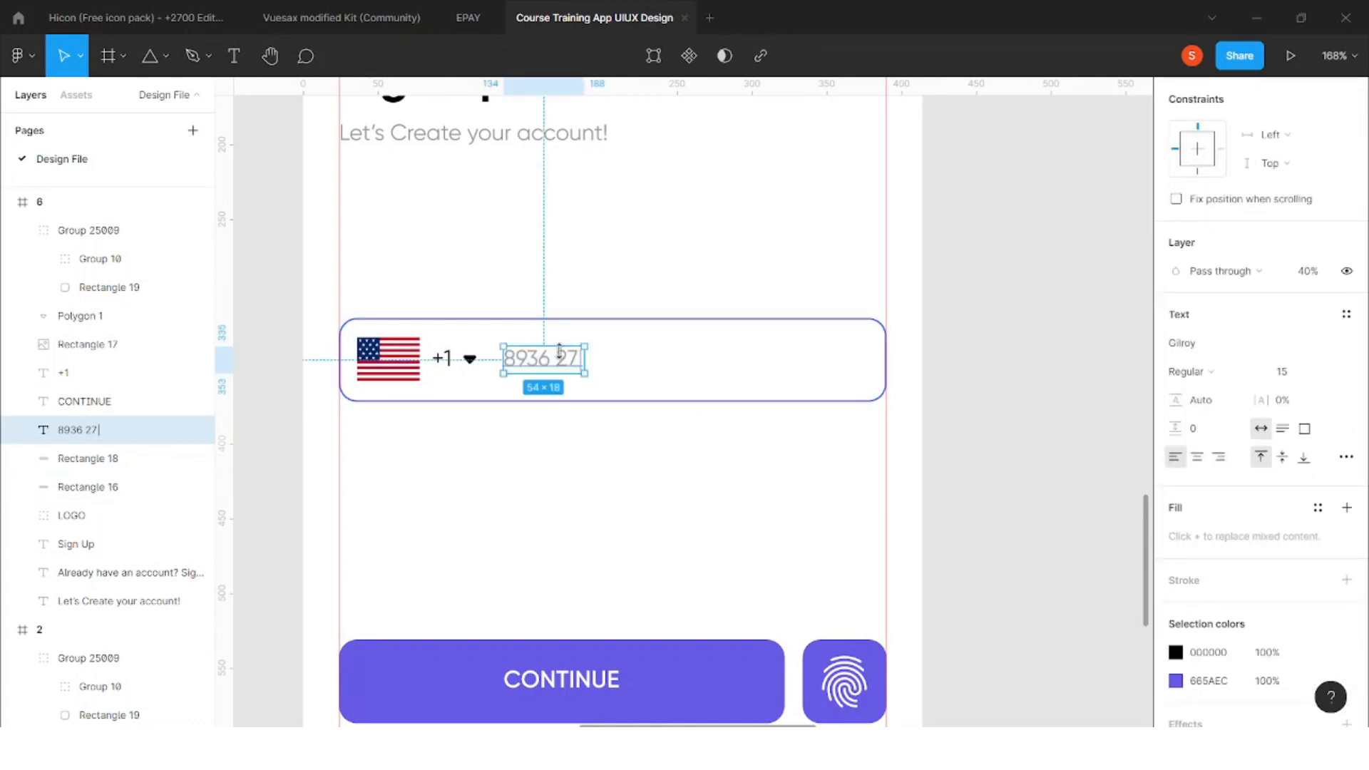
Set the partial phone number text's opacity to 100% and insert a space before its cursor bar
{"action": "key", "text": "0"}
{"action": "left_click", "coordinate": [553, 425]}
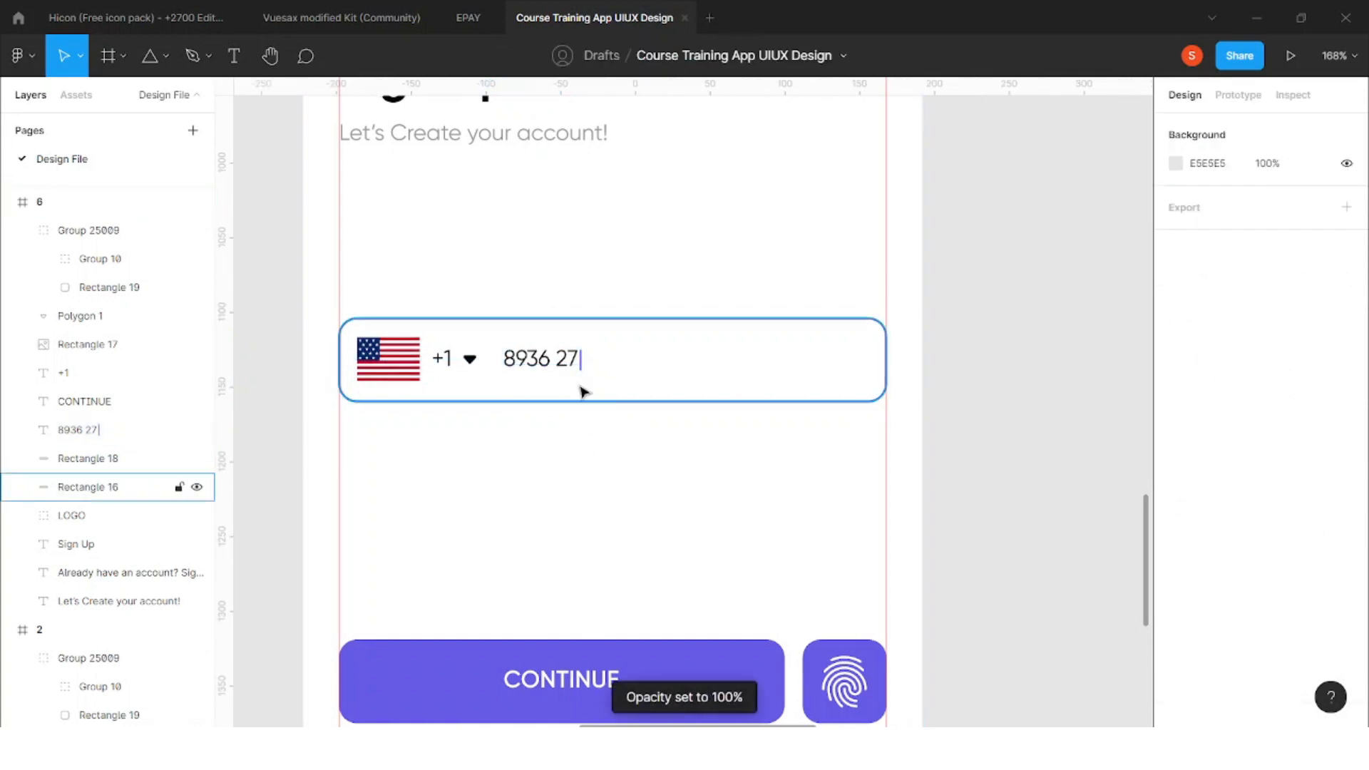
{"action": "left_click", "coordinate": [576, 362]}
{"action": "double_click", "coordinate": [576, 362]}
{"action": "key", "text": "Escape"}
{"action": "scroll", "coordinate": [596, 473], "scroll_direction": "down", "scroll_amount": 3}
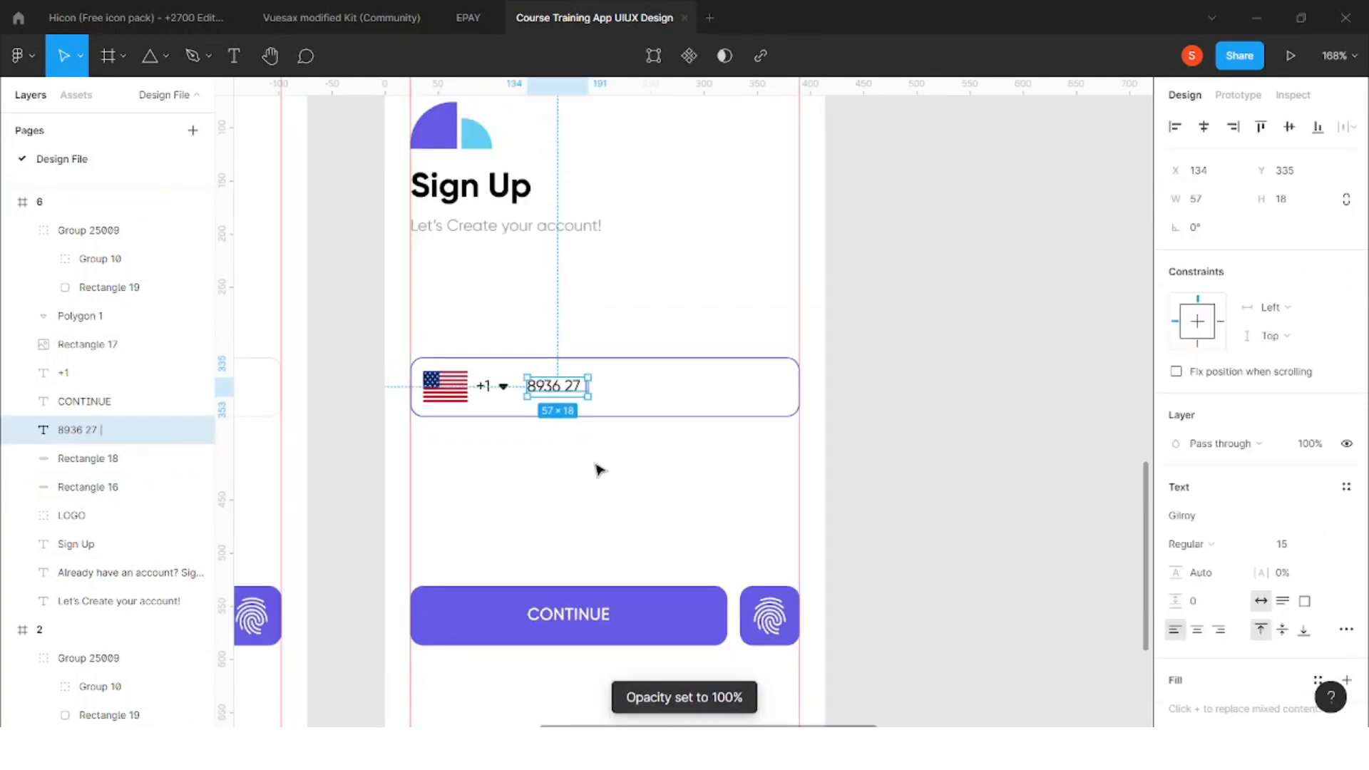
{"action": "left_click", "coordinate": [599, 455]}
{"action": "scroll", "coordinate": [575, 431], "scroll_direction": "down", "scroll_amount": 2}
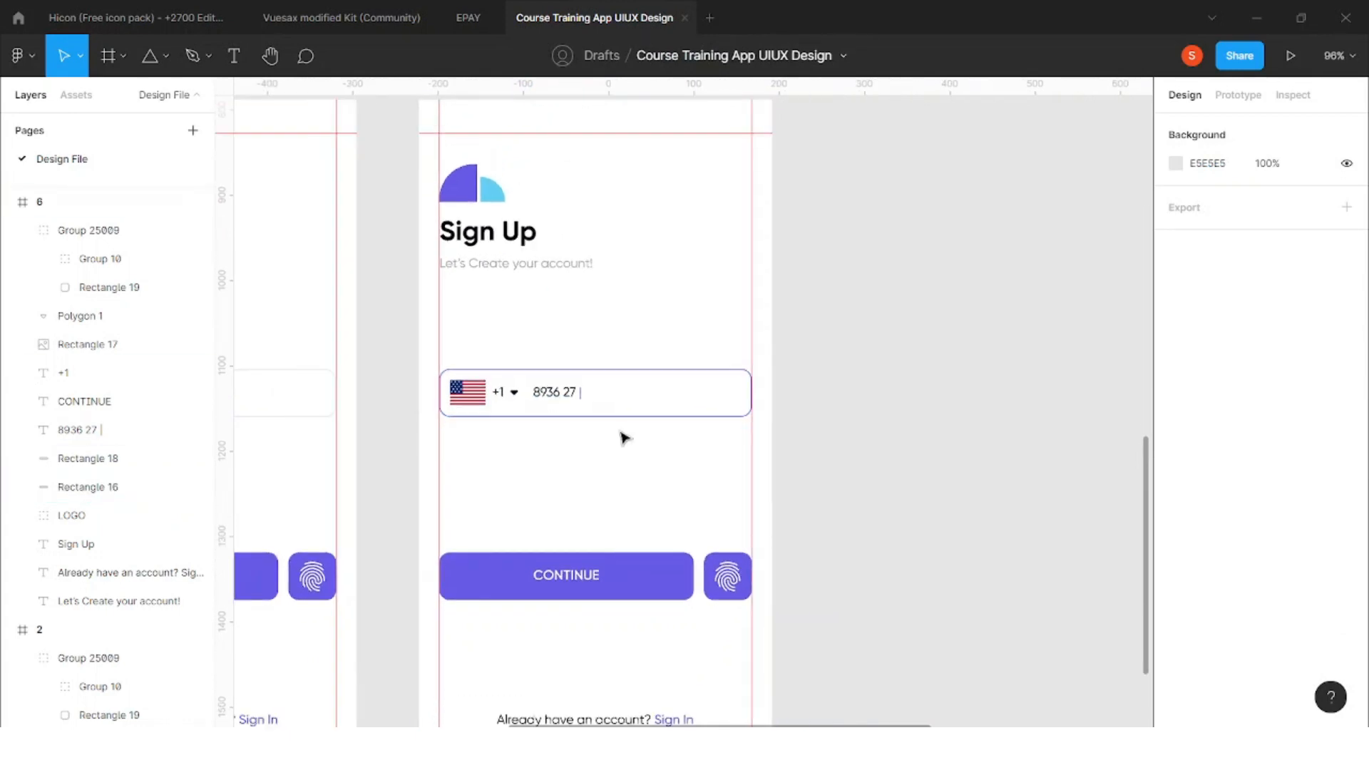
{"action": "scroll", "coordinate": [621, 435], "scroll_direction": "down", "scroll_amount": 5}
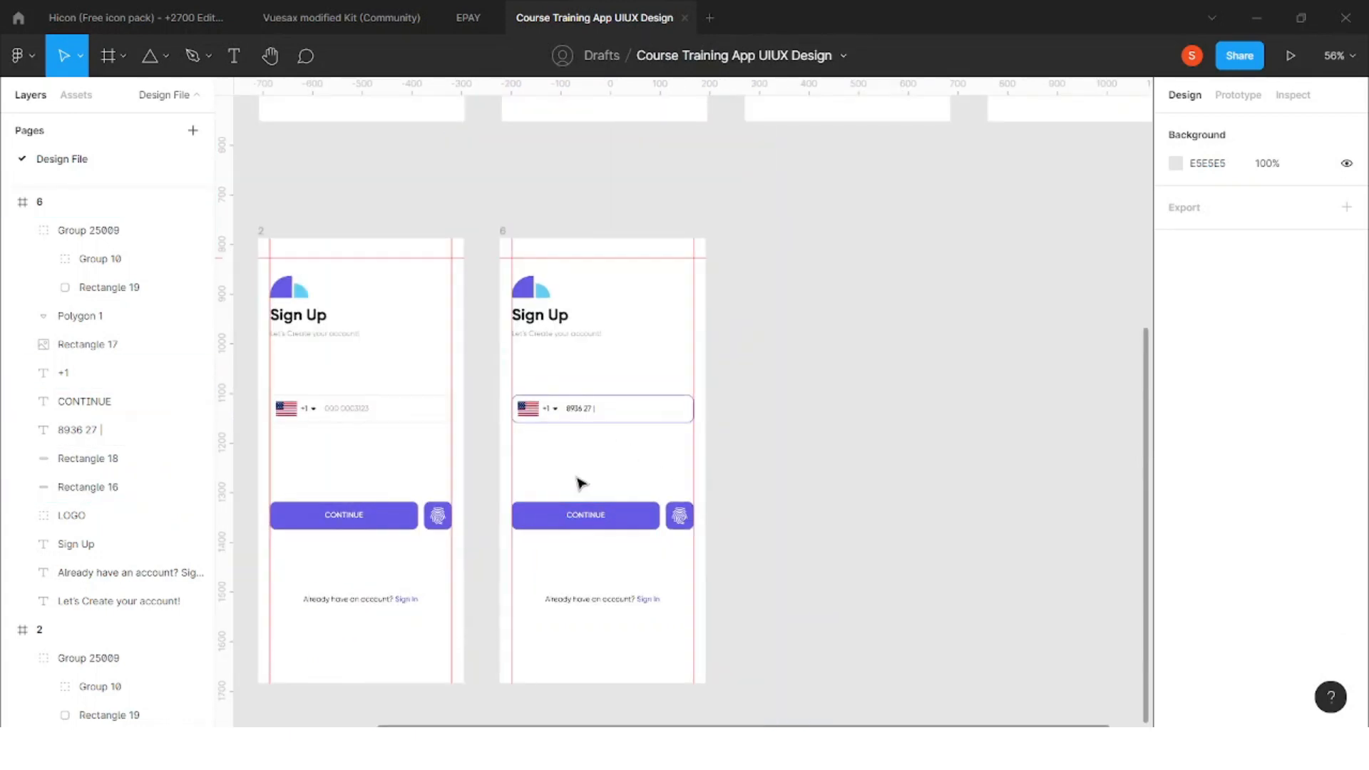
Group the CONTINUE text with its button rectangle in both Sign Up frames
{"action": "left_click_drag", "start_coordinate": [577, 479], "coordinate": [594, 537]}
{"action": "key", "text": "ctrl+g"}
{"action": "left_click_drag", "start_coordinate": [319, 486], "coordinate": [369, 551]}
{"action": "key", "text": "ctrl+g"}
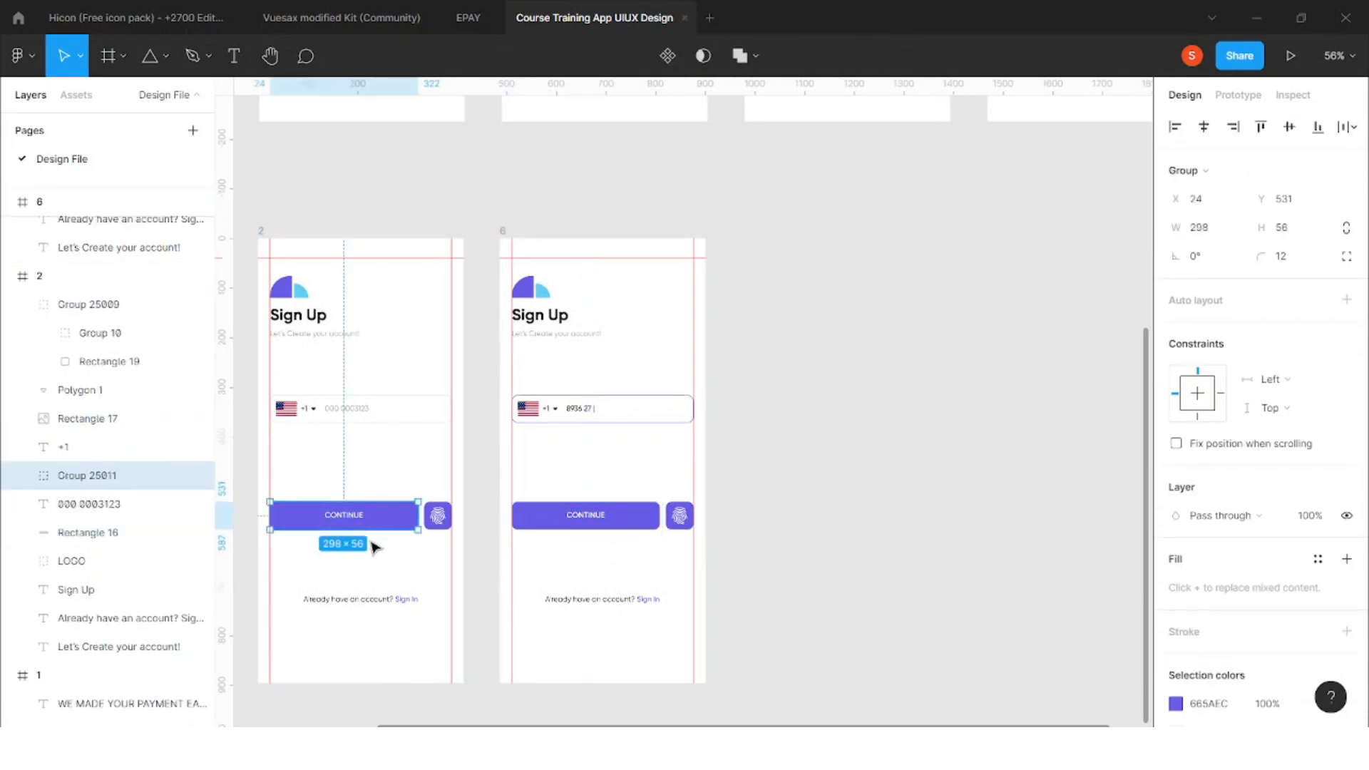
Set the opacity of the CONTINUE button group to 30% in both Sign Up frames
{"action": "key", "text": "3"}
{"action": "left_click", "coordinate": [603, 521]}
{"action": "key", "text": "3"}
{"action": "left_click", "coordinate": [611, 476]}
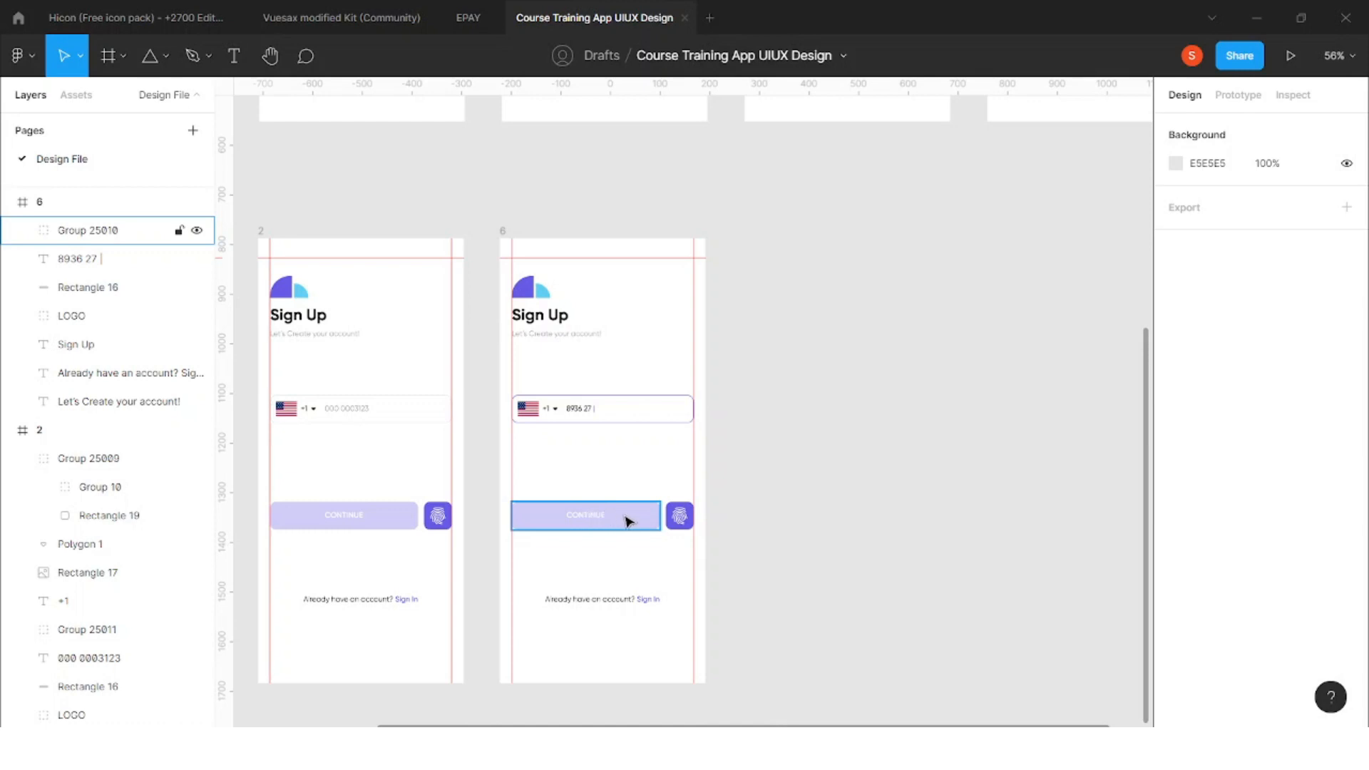
Rename the Sign Up frame with the filled phone field as 3 and place a duplicate of it alongside
{"action": "scroll", "coordinate": [645, 516], "scroll_direction": "down", "scroll_amount": 1}
{"action": "scroll", "coordinate": [645, 516], "scroll_direction": "right", "scroll_amount": 1}
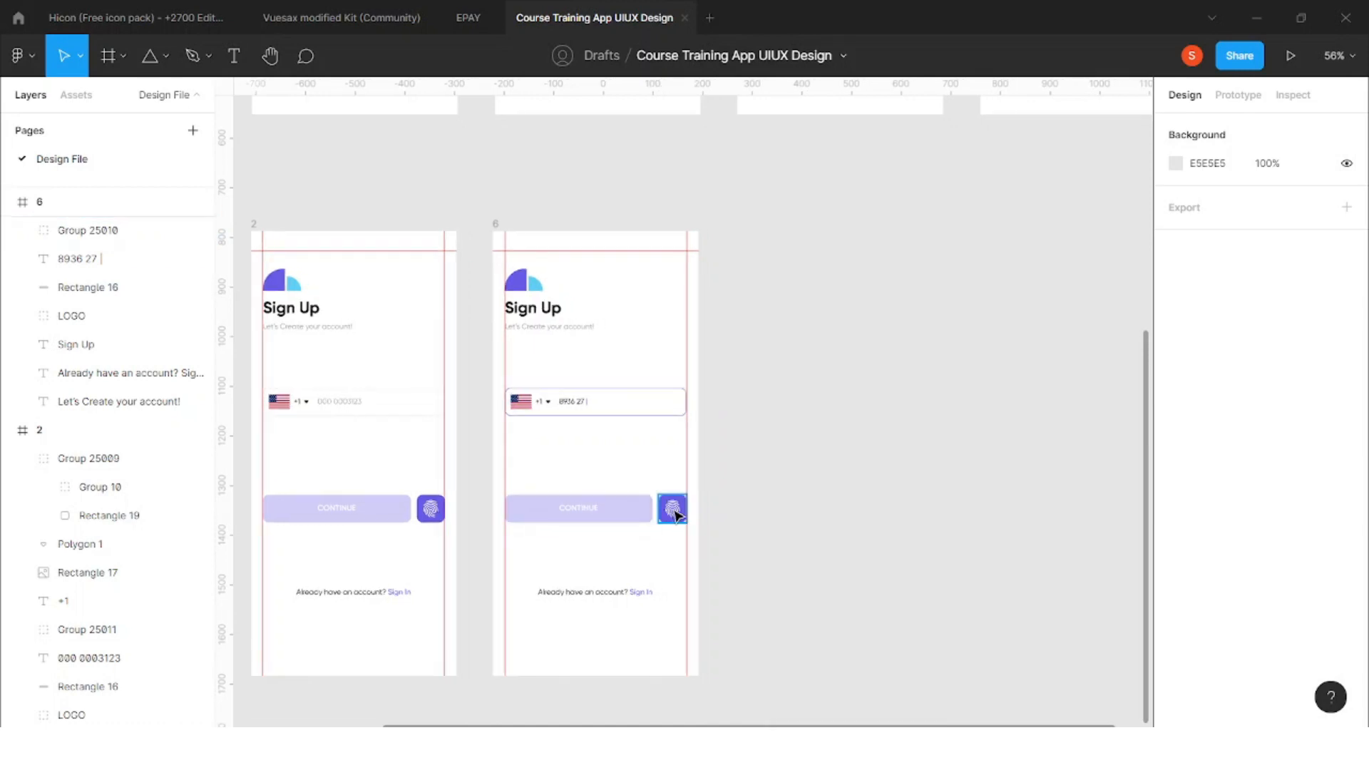
{"action": "scroll", "coordinate": [676, 526], "scroll_direction": "right", "scroll_amount": 1}
{"action": "scroll", "coordinate": [651, 400], "scroll_direction": "down", "scroll_amount": 3}
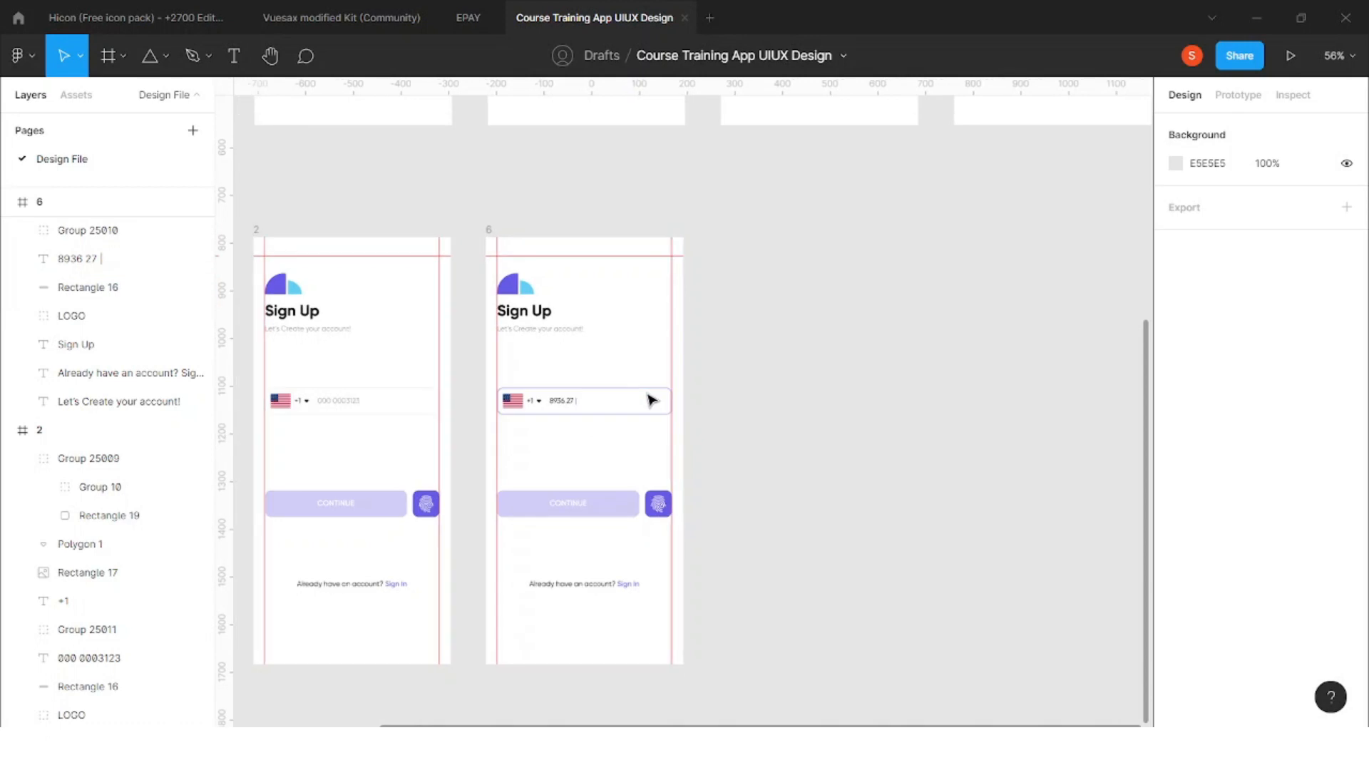
{"action": "left_click", "coordinate": [502, 246]}
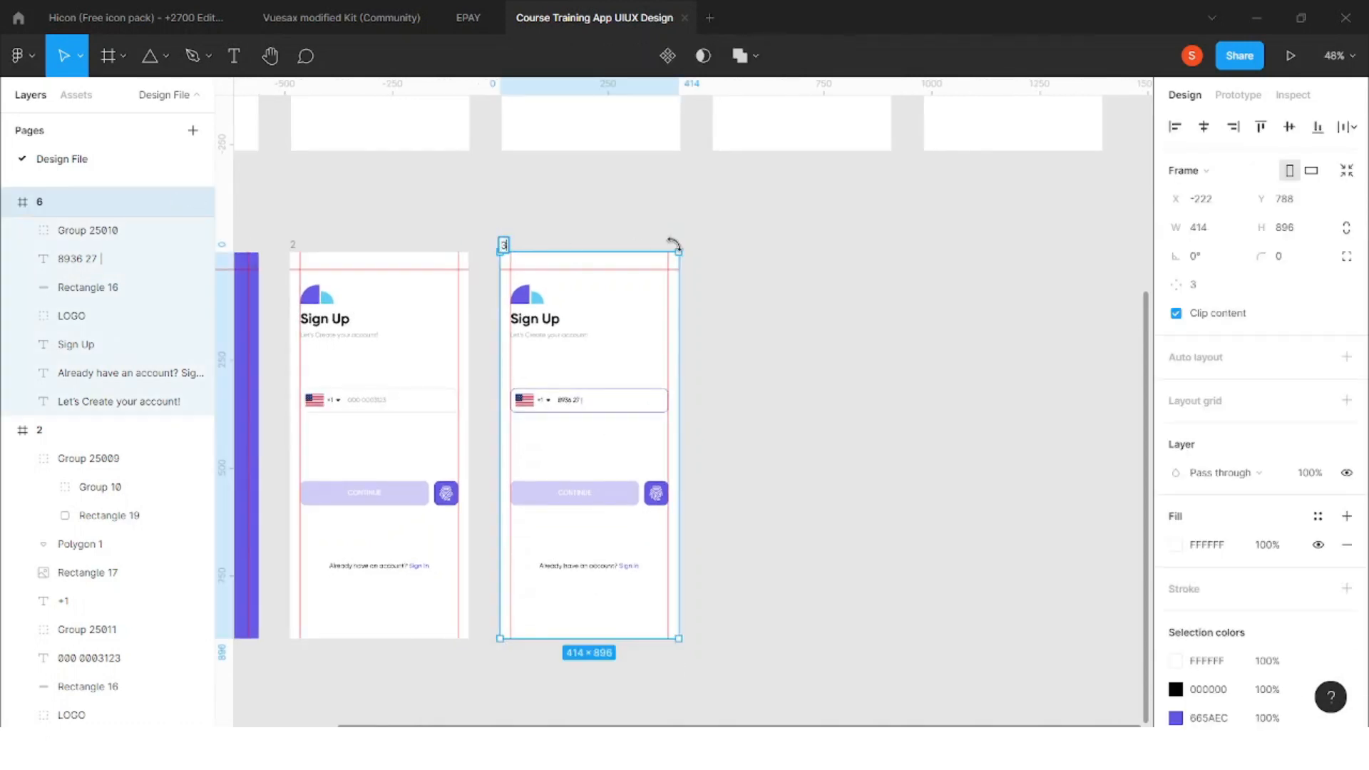
{"action": "left_click_drag", "start_coordinate": [504, 246], "coordinate": [718, 246]}
{"action": "scroll", "coordinate": [780, 297], "scroll_direction": "right", "scroll_amount": 2}
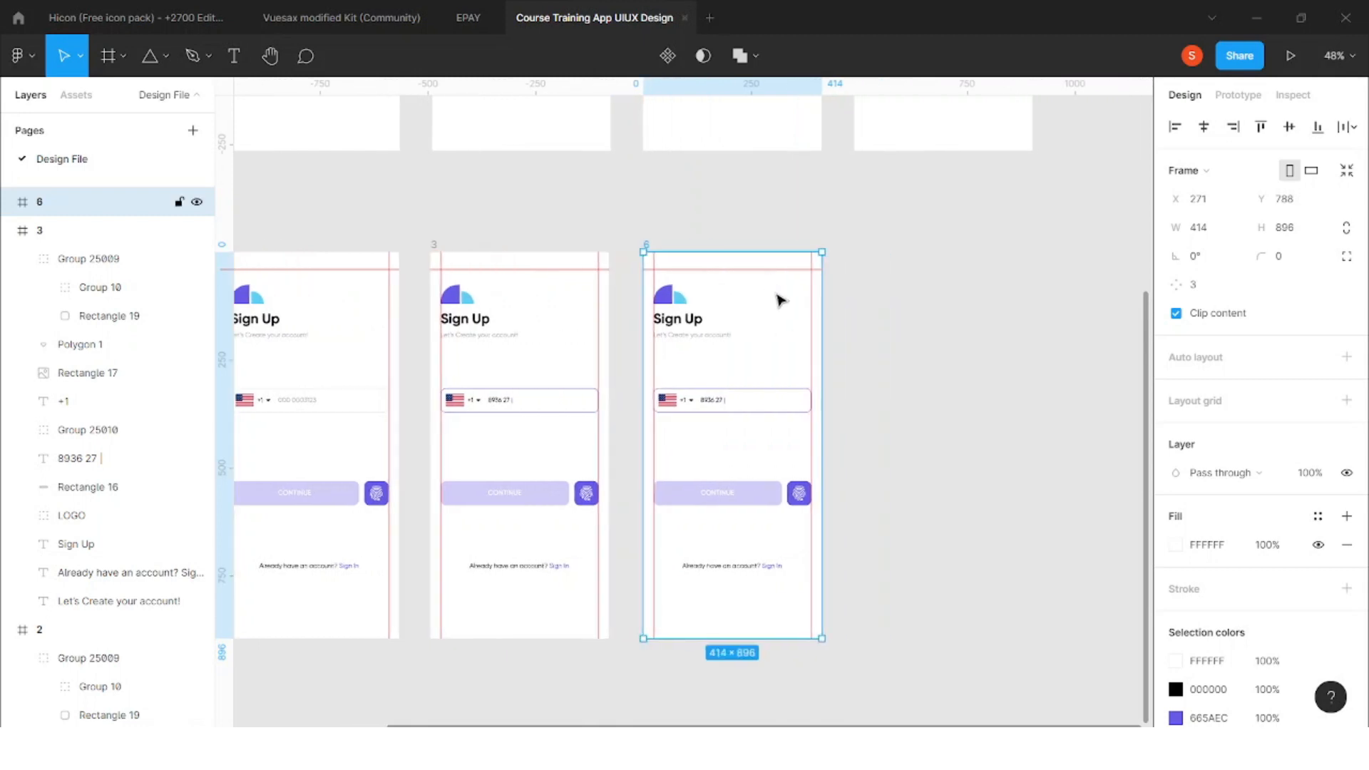
Change the duplicated frame's heading to "Sign In"
{"action": "scroll", "coordinate": [770, 327], "scroll_direction": "up", "scroll_amount": 2}
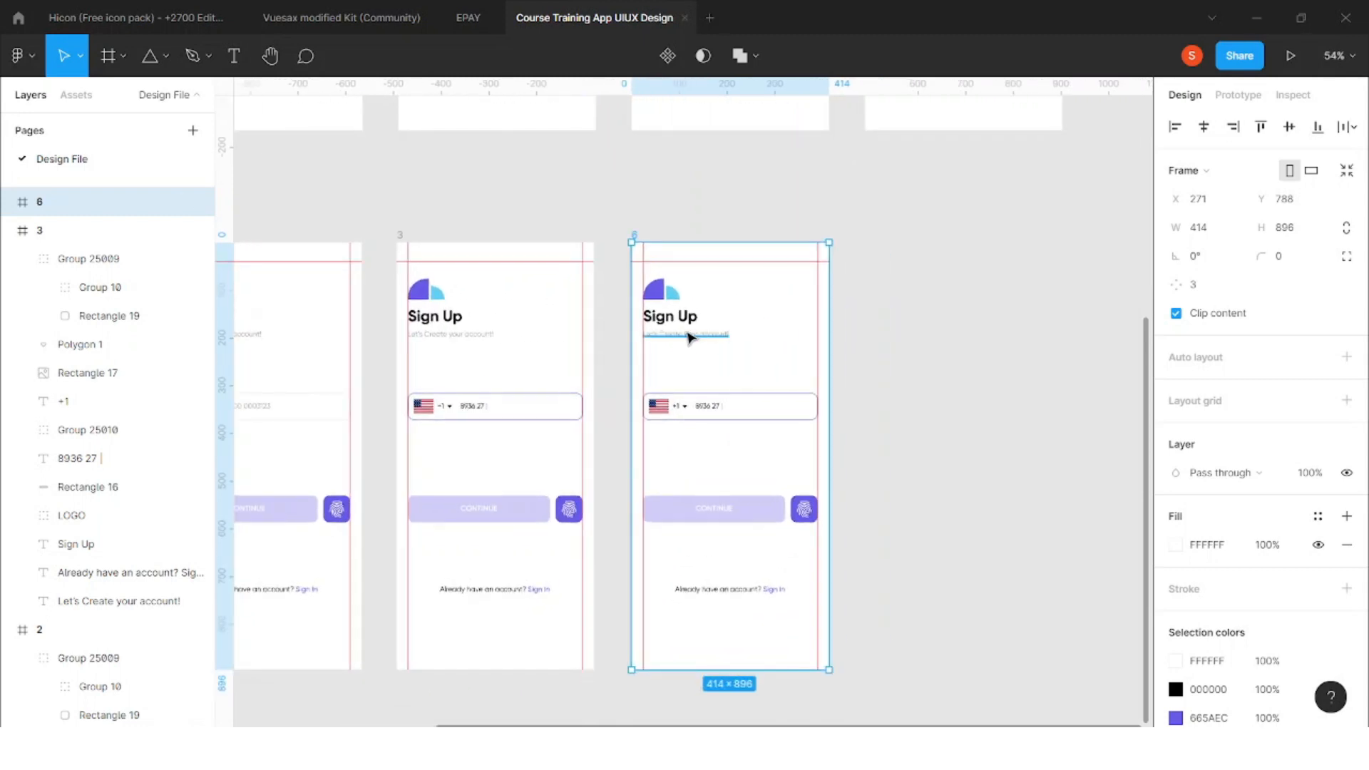
{"action": "left_click", "coordinate": [693, 318]}
{"action": "type", "text": "In"}
Replace the subtitle under the Sign In heading with "Welcome back to login into your account!"
{"action": "left_click", "coordinate": [725, 335]}
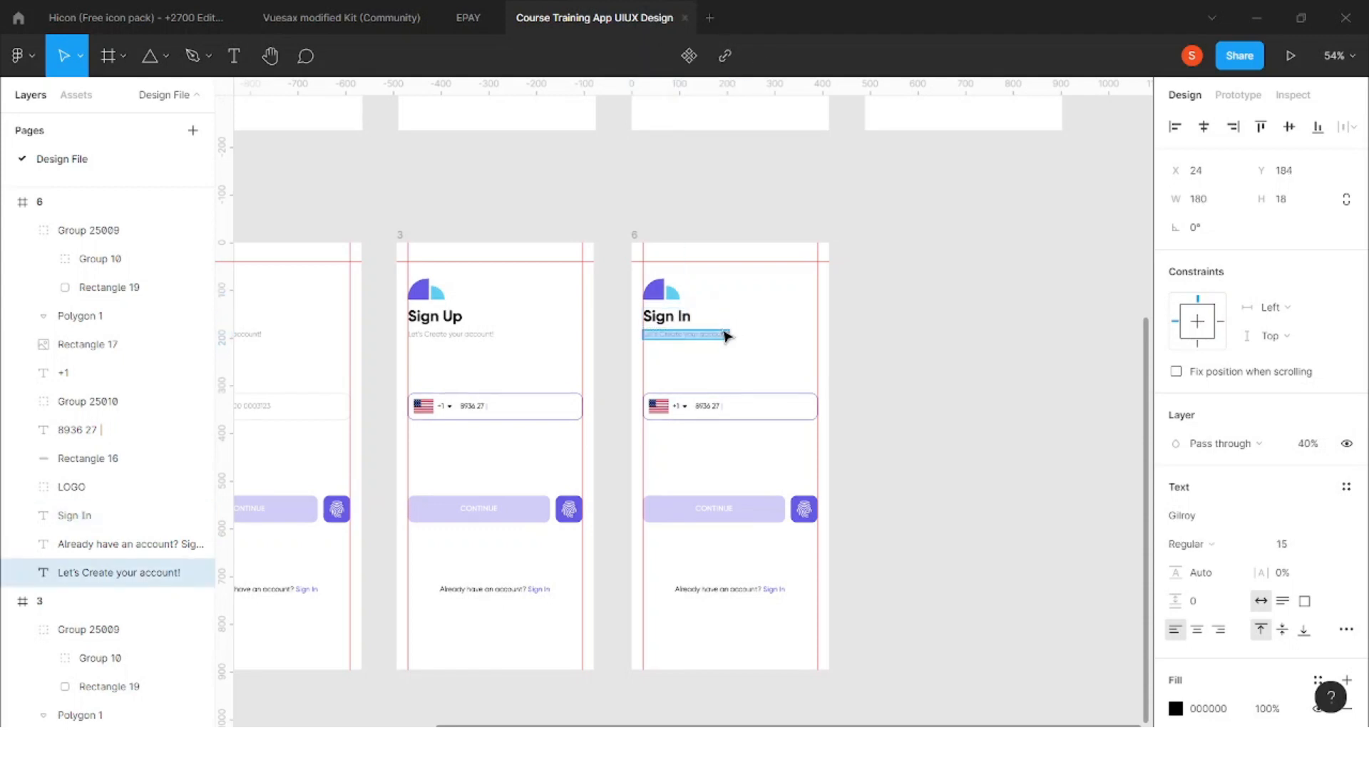
{"action": "scroll", "coordinate": [702, 345], "scroll_direction": "up", "scroll_amount": 5}
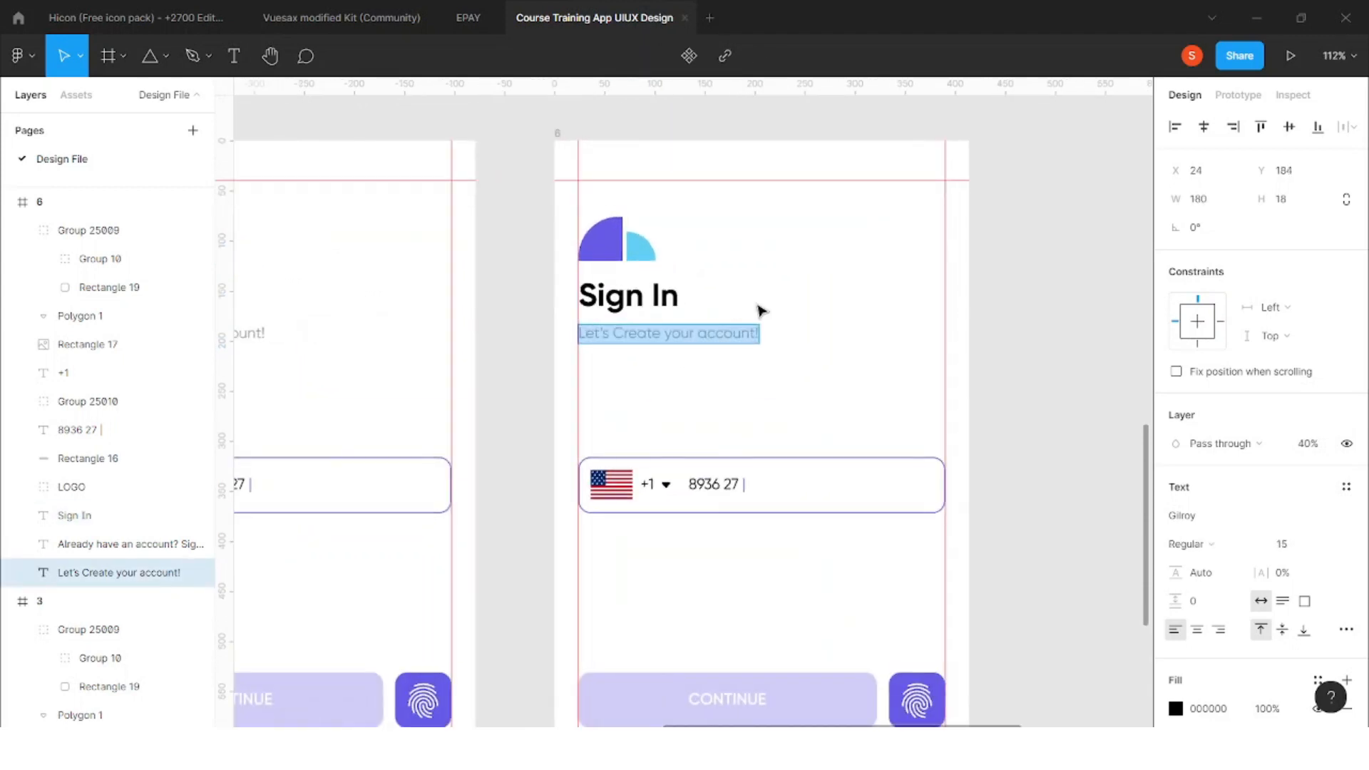
{"action": "type", "text": "Welcome back to login into"}
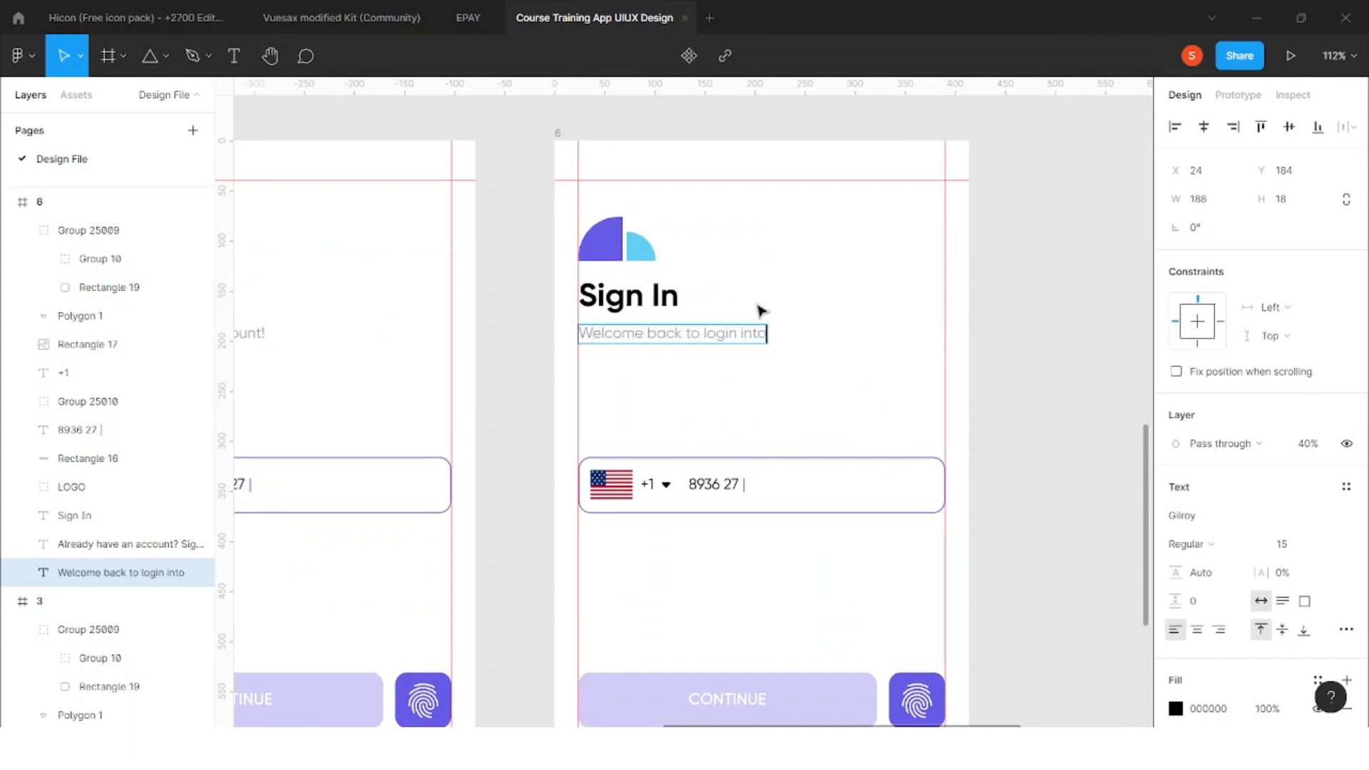
{"action": "key", "text": "BackSpace"}
{"action": "key", "text": "BackSpace"}
{"action": "key", "text": "BackSpace"}
{"action": "key", "text": "BackSpace"}
{"action": "key", "text": "BackSpace"}
{"action": "key", "text": "BackSpace"}
{"action": "key", "text": "BackSpace"}
{"action": "key", "text": "BackSpace"}
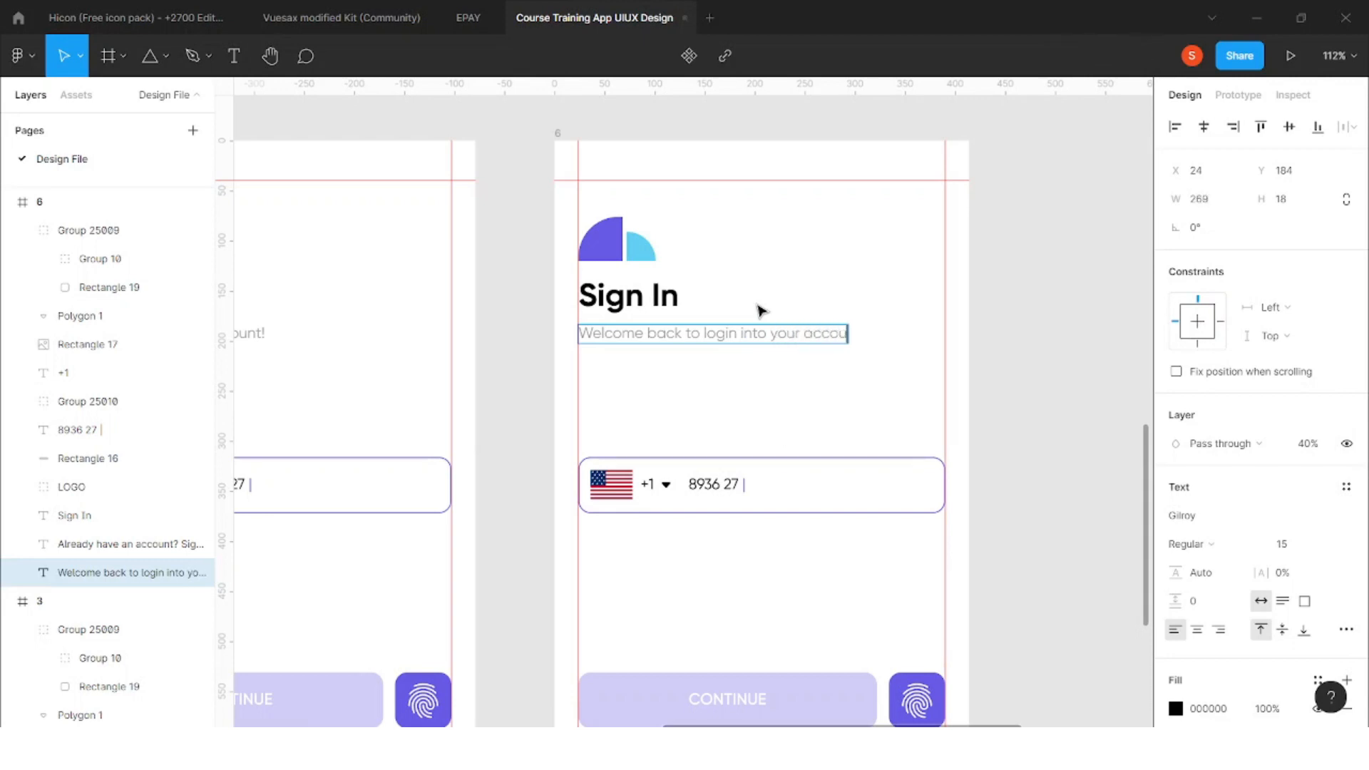
{"action": "key", "text": "Escape"}
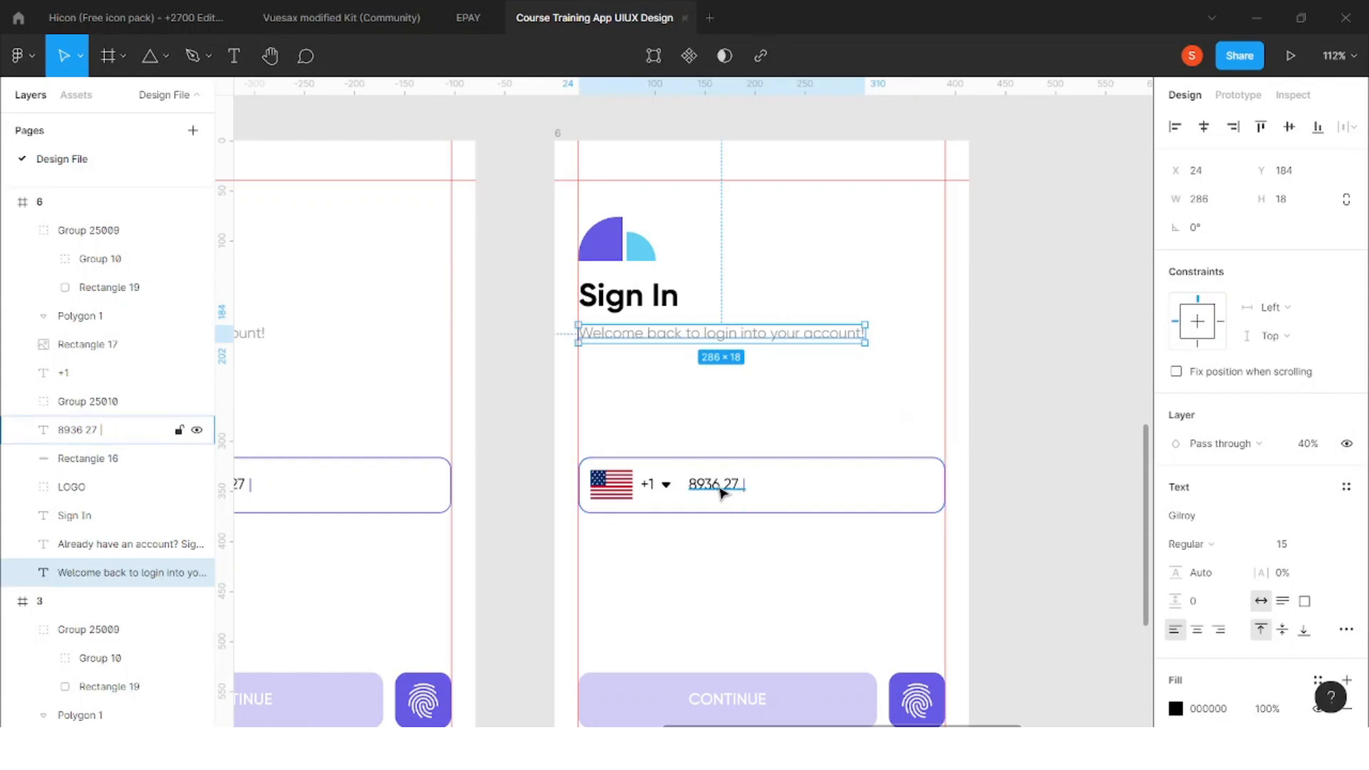
Change the CONTINUE button label in the Sign In frame to "SIGN IN"
{"action": "scroll", "coordinate": [735, 491], "scroll_direction": "down", "scroll_amount": 3}
{"action": "scroll", "coordinate": [762, 581], "scroll_direction": "down", "scroll_amount": 1}
{"action": "scroll", "coordinate": [742, 556], "scroll_direction": "down", "scroll_amount": 3, "text": "ctrl"}
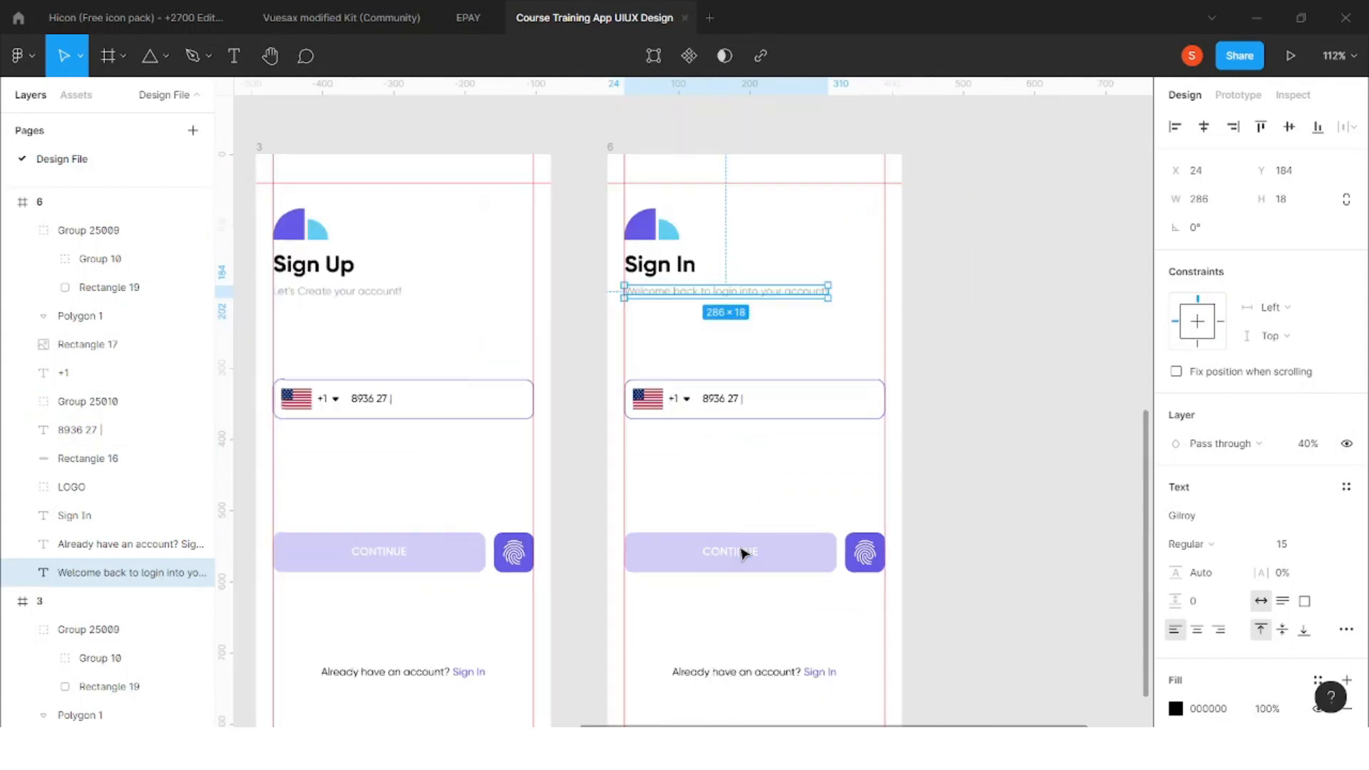
{"action": "double_click", "coordinate": [731, 554]}
{"action": "double_click", "coordinate": [731, 555]}
{"action": "type", "text": "SIGN IN"}
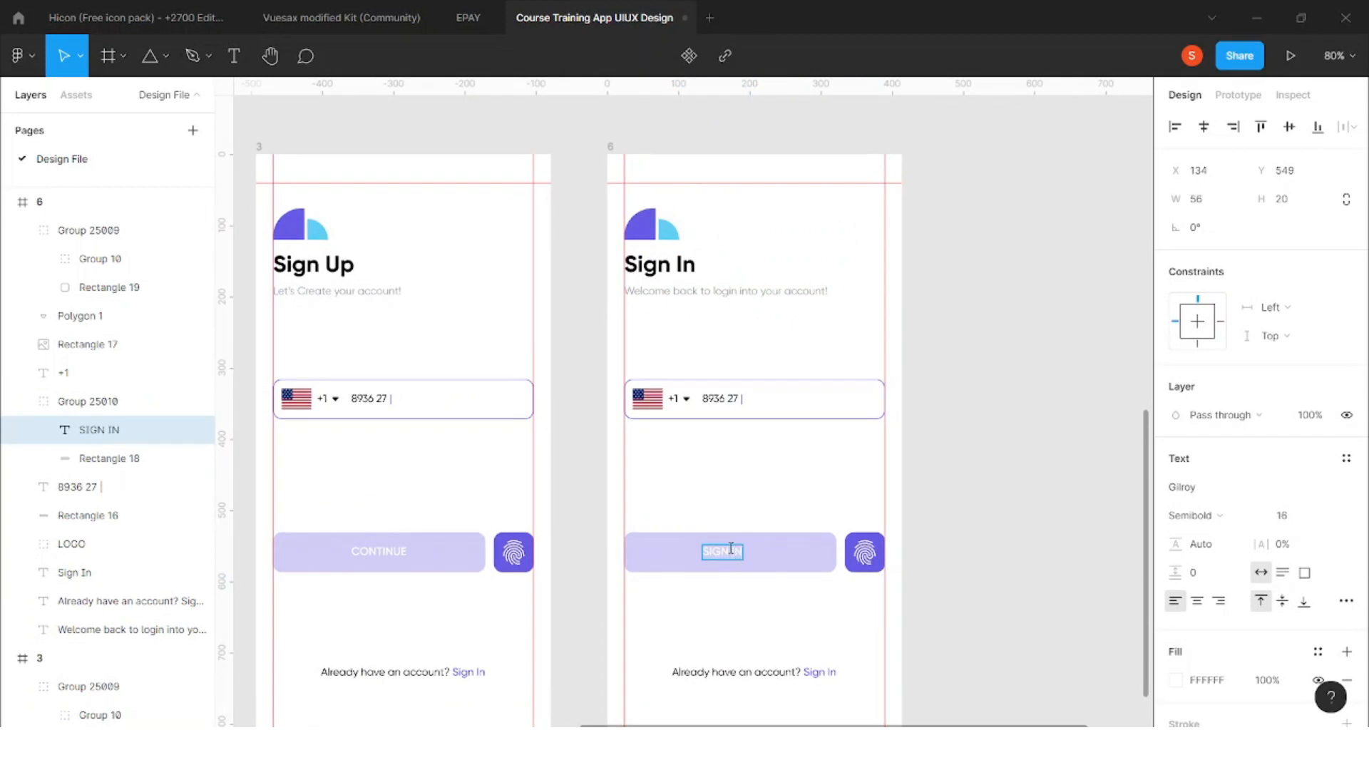
{"action": "key", "text": "Escape"}
{"action": "left_click", "coordinate": [795, 491]}
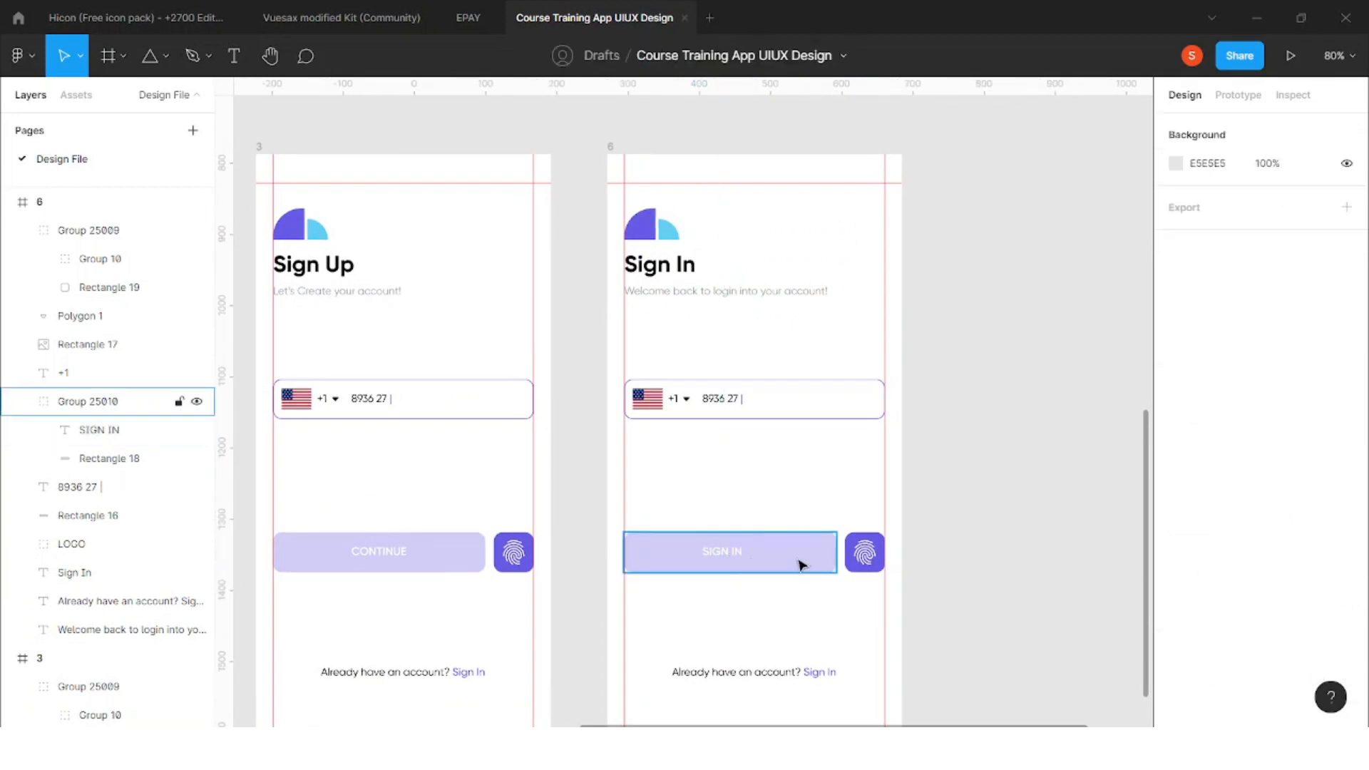
Change the purple link in the Sign In frame's footer line to "Sign Up"
{"action": "scroll", "coordinate": [862, 563], "scroll_direction": "down", "scroll_amount": 3}
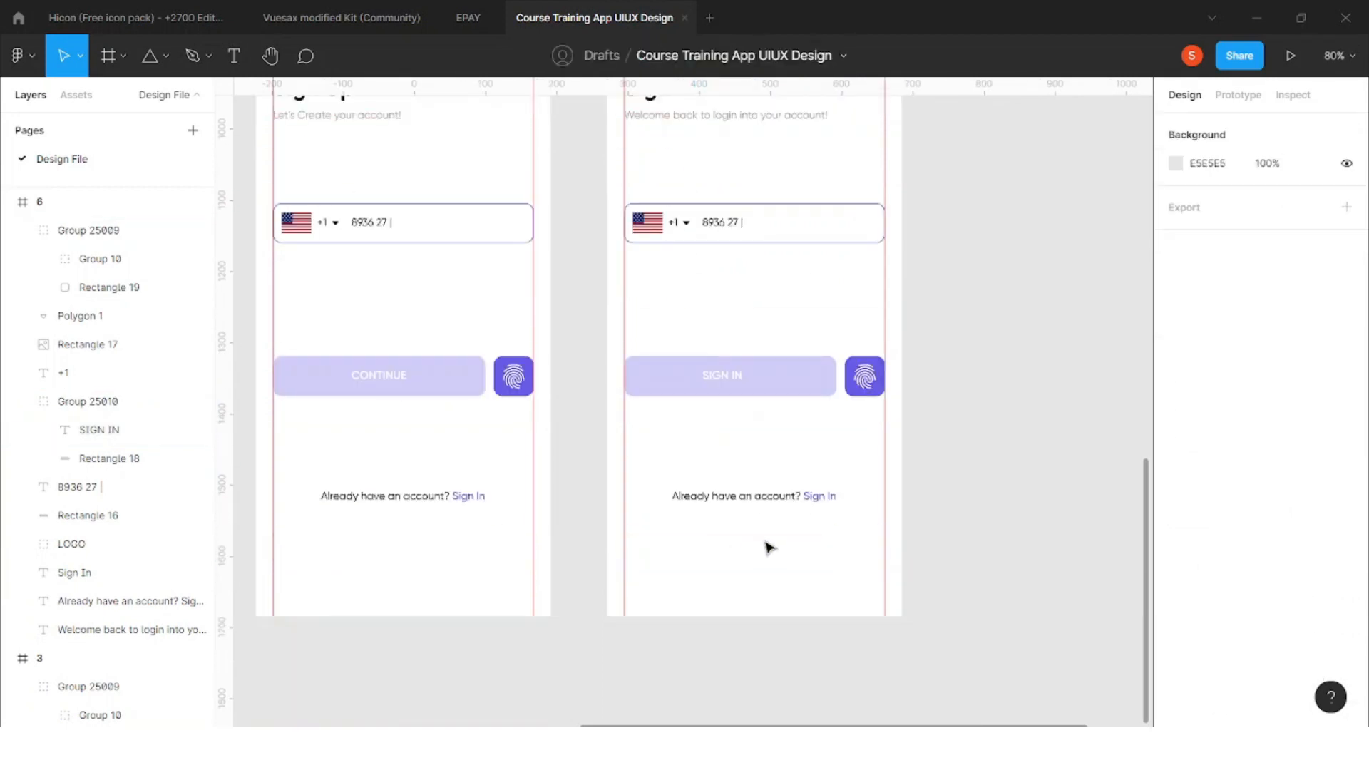
{"action": "left_click", "coordinate": [822, 497]}
{"action": "scroll", "coordinate": [822, 497], "scroll_direction": "up", "scroll_amount": 3}
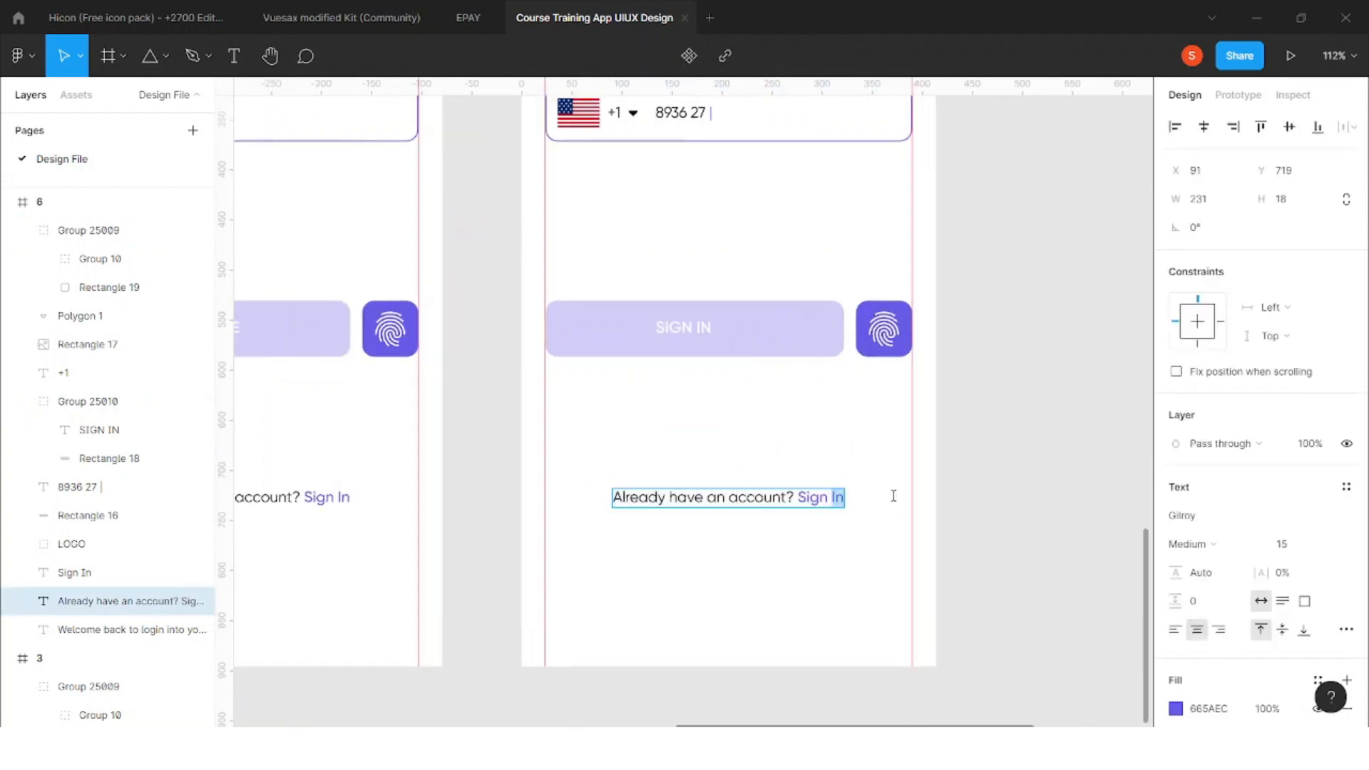
{"action": "type", "text": "uP"}
{"action": "key", "text": "BackSpace"}
{"action": "key", "text": "BackSpace"}
{"action": "type", "text": "Up"}
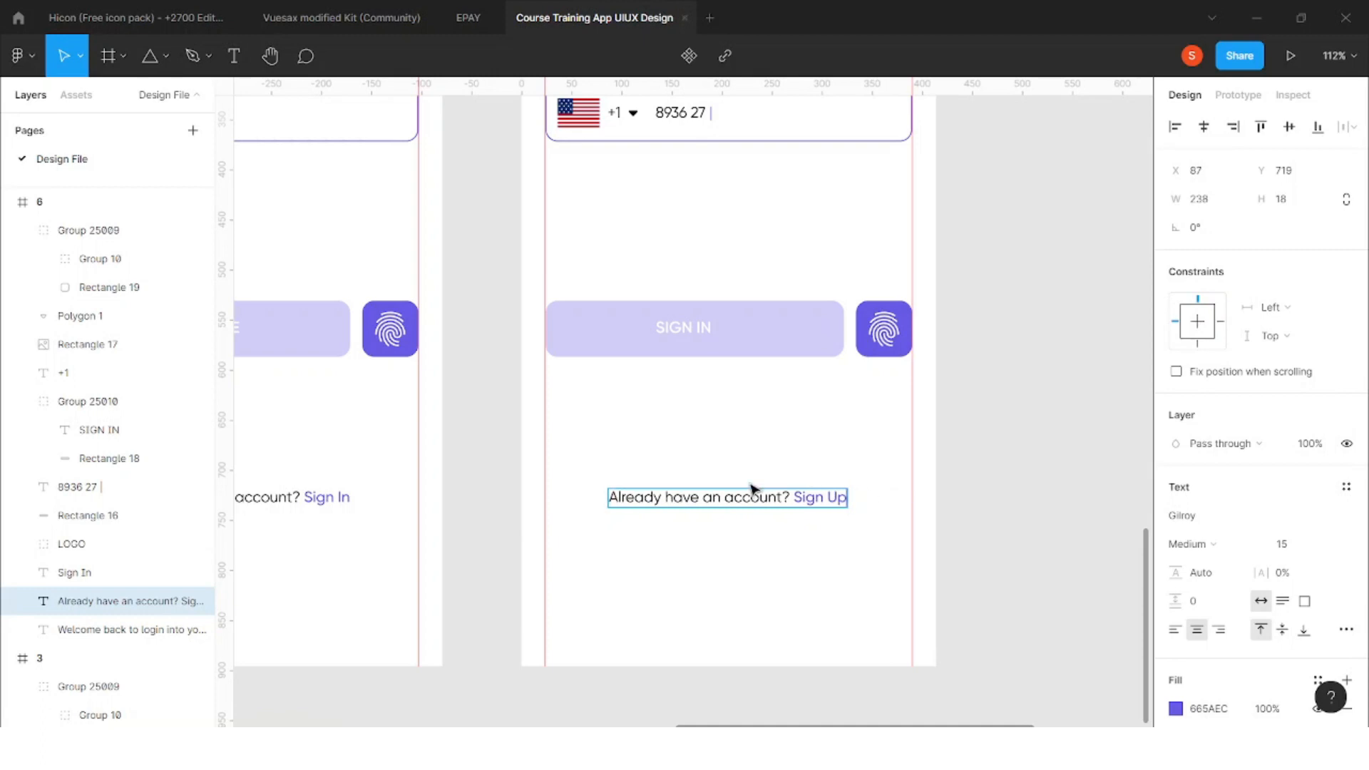
Replace "Already" with "Don't" in the Sign In frame's footer line so it reads "Don't have an account? Sign Up"
{"action": "left_click", "coordinate": [690, 497]}
{"action": "left_click_drag", "start_coordinate": [604, 494], "coordinate": [550, 489]}
{"action": "type", "text": "Don't"}
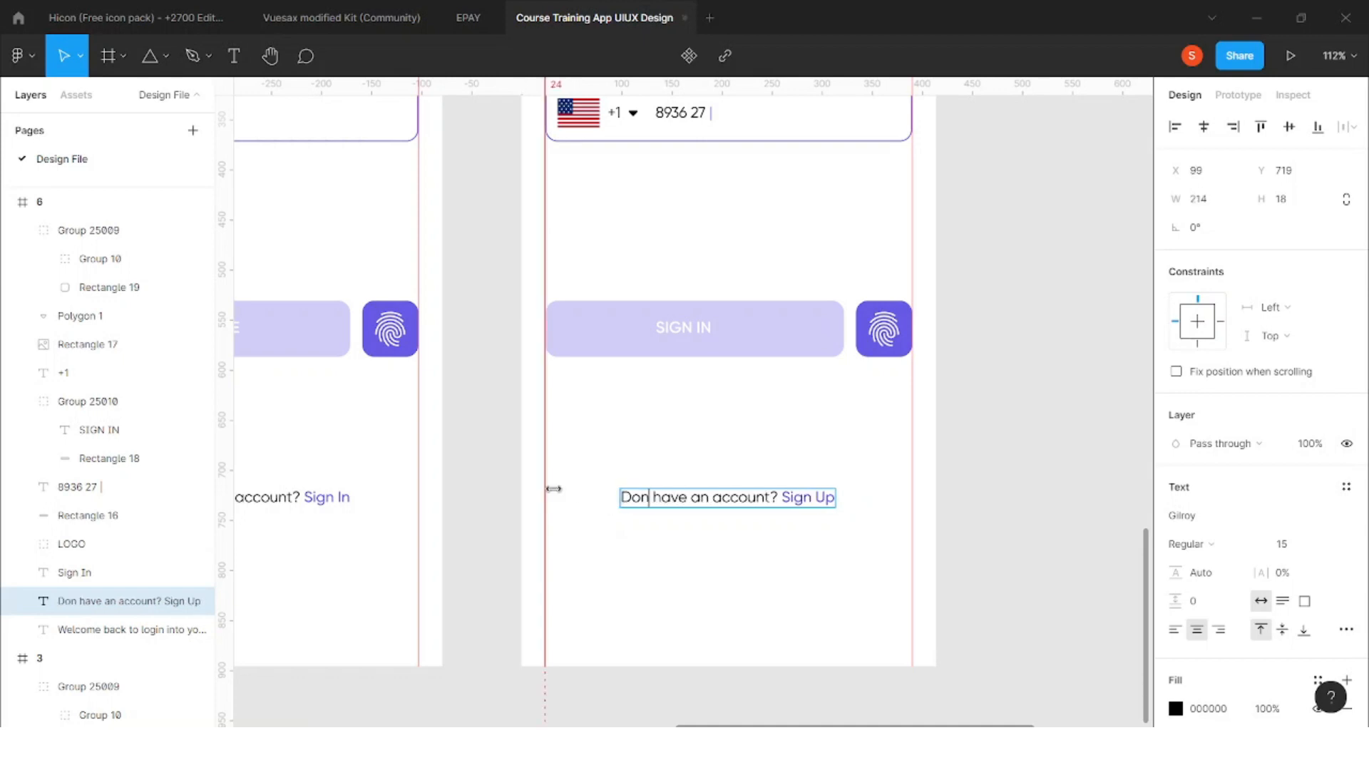
{"action": "key", "text": "Escape"}
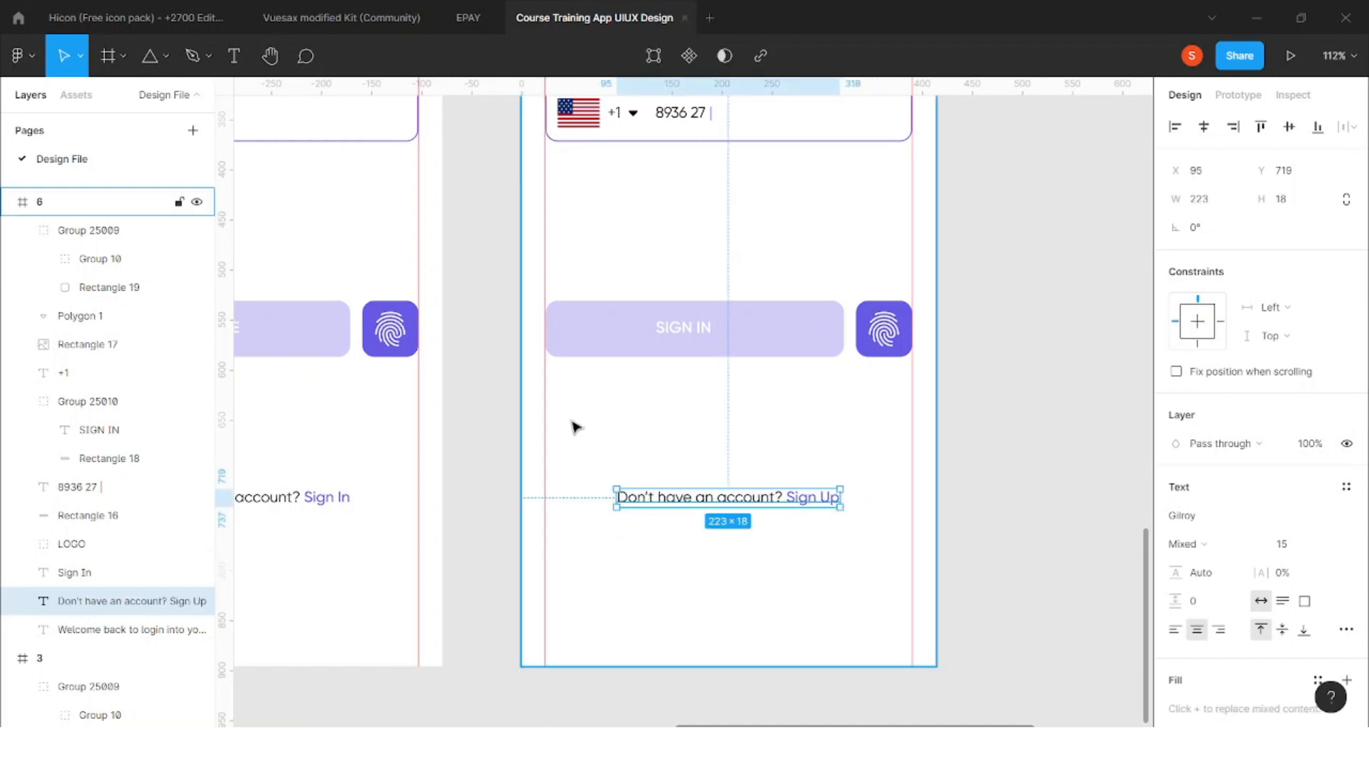
Rename the Sign In frame as 4 and place a duplicate of it alongside
{"action": "scroll", "coordinate": [575, 424], "scroll_direction": "down", "scroll_amount": 5}
{"action": "left_click", "coordinate": [818, 421]}
{"action": "scroll", "coordinate": [868, 398], "scroll_direction": "down", "scroll_amount": 3}
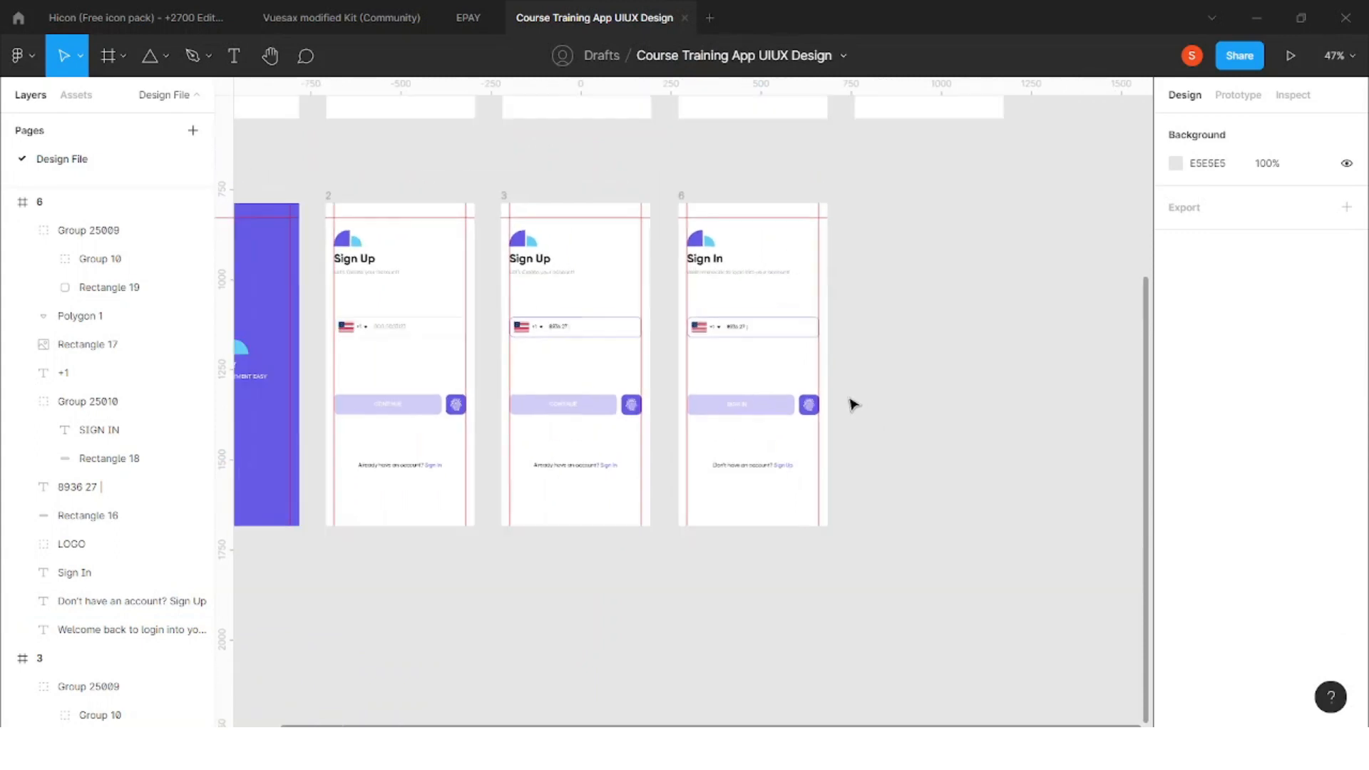
{"action": "scroll", "coordinate": [819, 421], "scroll_direction": "up", "scroll_amount": 1}
{"action": "scroll", "coordinate": [819, 419], "scroll_direction": "down", "scroll_amount": 3}
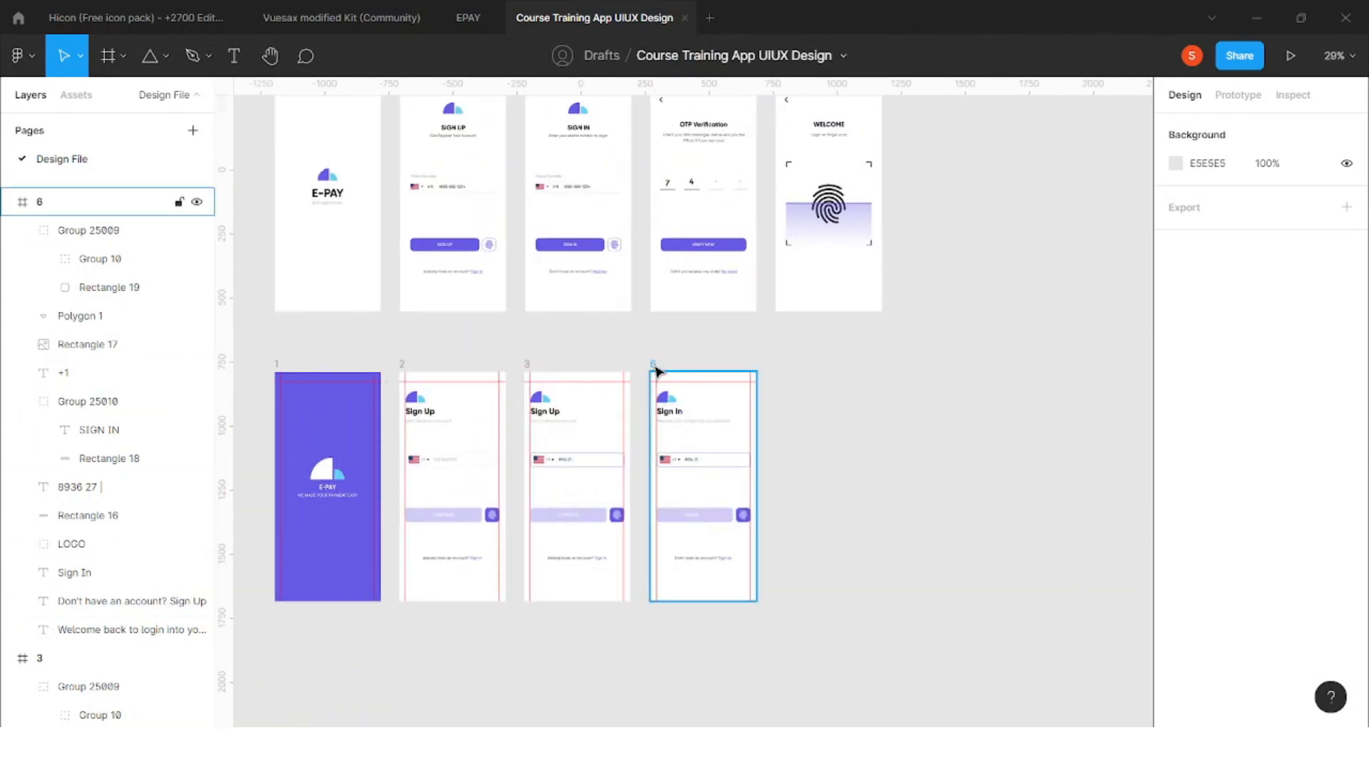
{"action": "left_click", "coordinate": [654, 365]}
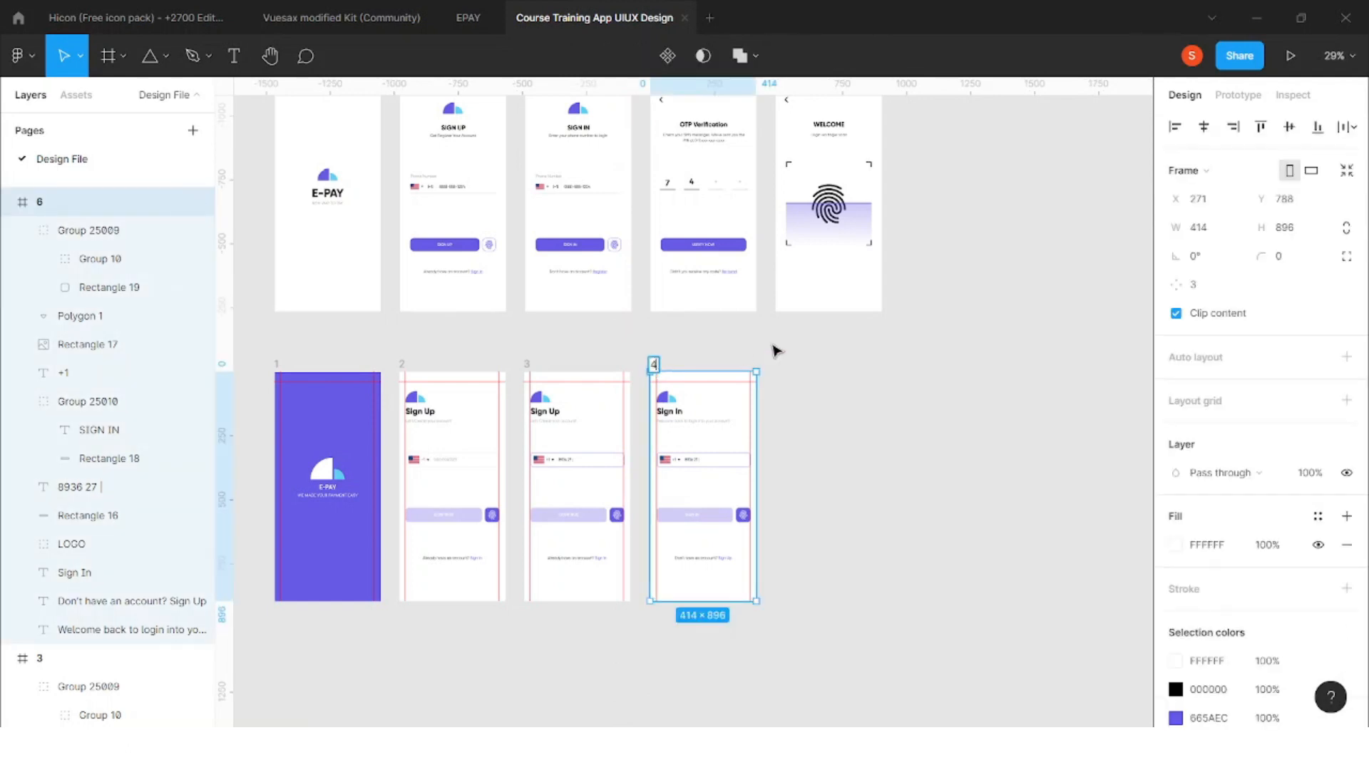
{"action": "left_click", "coordinate": [775, 351]}
{"action": "left_click_drag", "start_coordinate": [654, 365], "coordinate": [773, 369]}
{"action": "scroll", "coordinate": [932, 437], "scroll_direction": "up", "scroll_amount": 3}
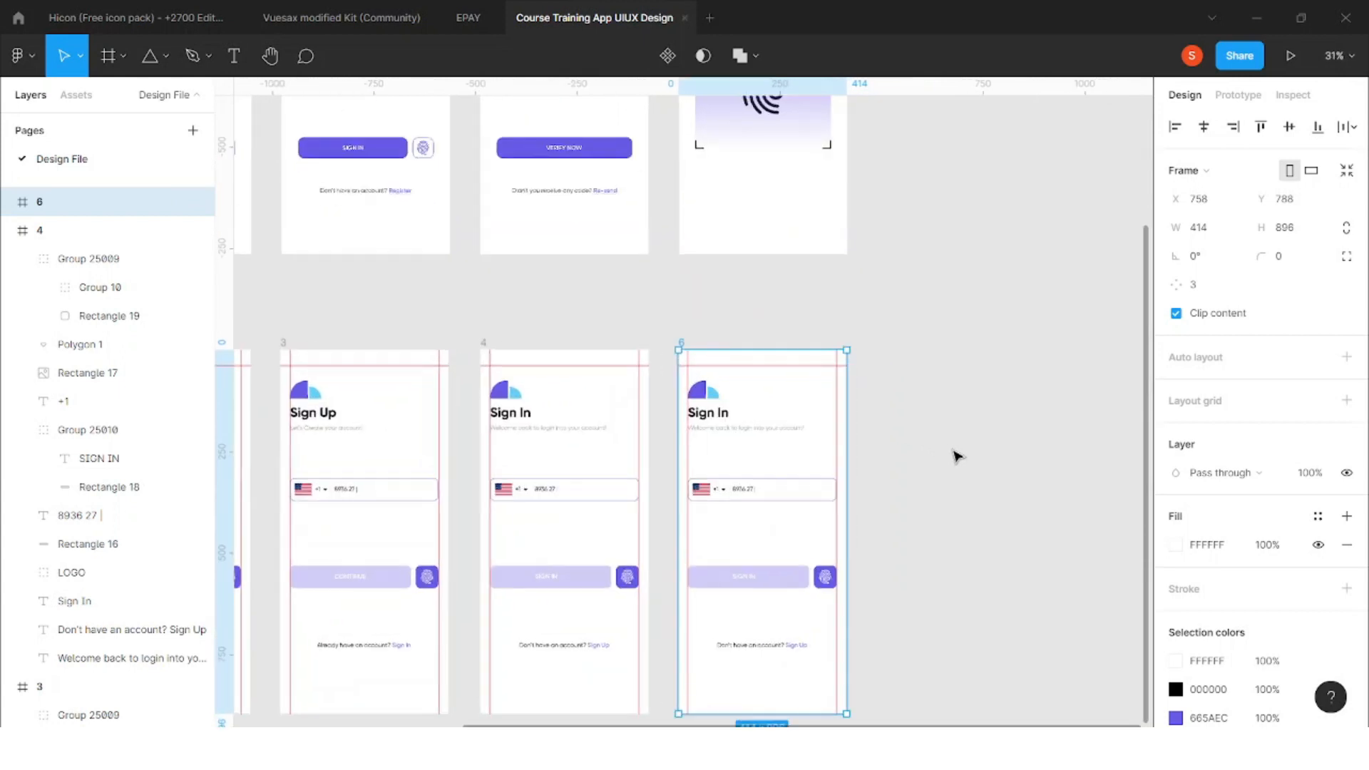
Examine the code entry fields and layout of the earlier OTP Verification design alongside the neighbouring reference screens
{"action": "scroll", "coordinate": [927, 475], "scroll_direction": "up", "scroll_amount": 3}
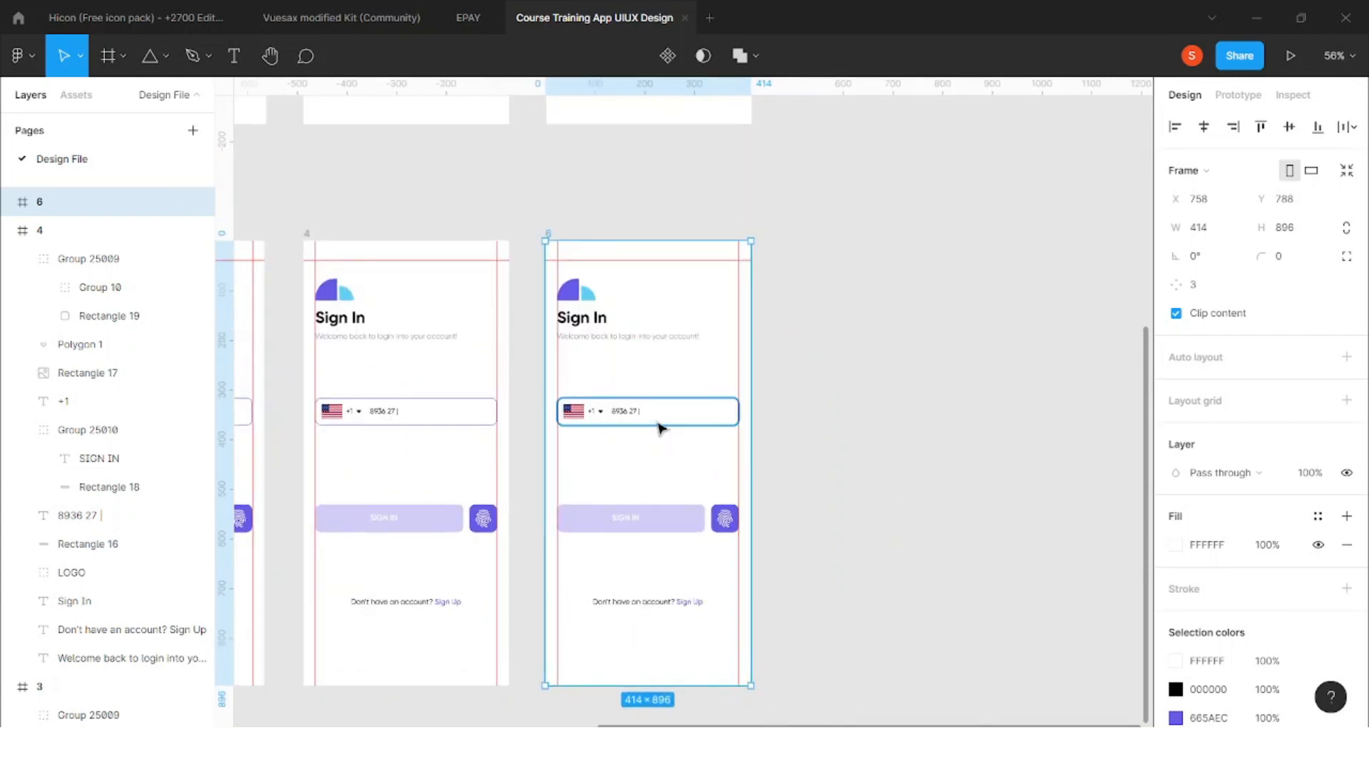
{"action": "scroll", "coordinate": [660, 428], "scroll_direction": "up", "scroll_amount": 3}
{"action": "left_click", "coordinate": [641, 419]}
{"action": "scroll", "coordinate": [642, 418], "scroll_direction": "up", "scroll_amount": 2}
{"action": "scroll", "coordinate": [638, 419], "scroll_direction": "down", "scroll_amount": 3}
{"action": "scroll", "coordinate": [366, 429], "scroll_direction": "up", "scroll_amount": 4}
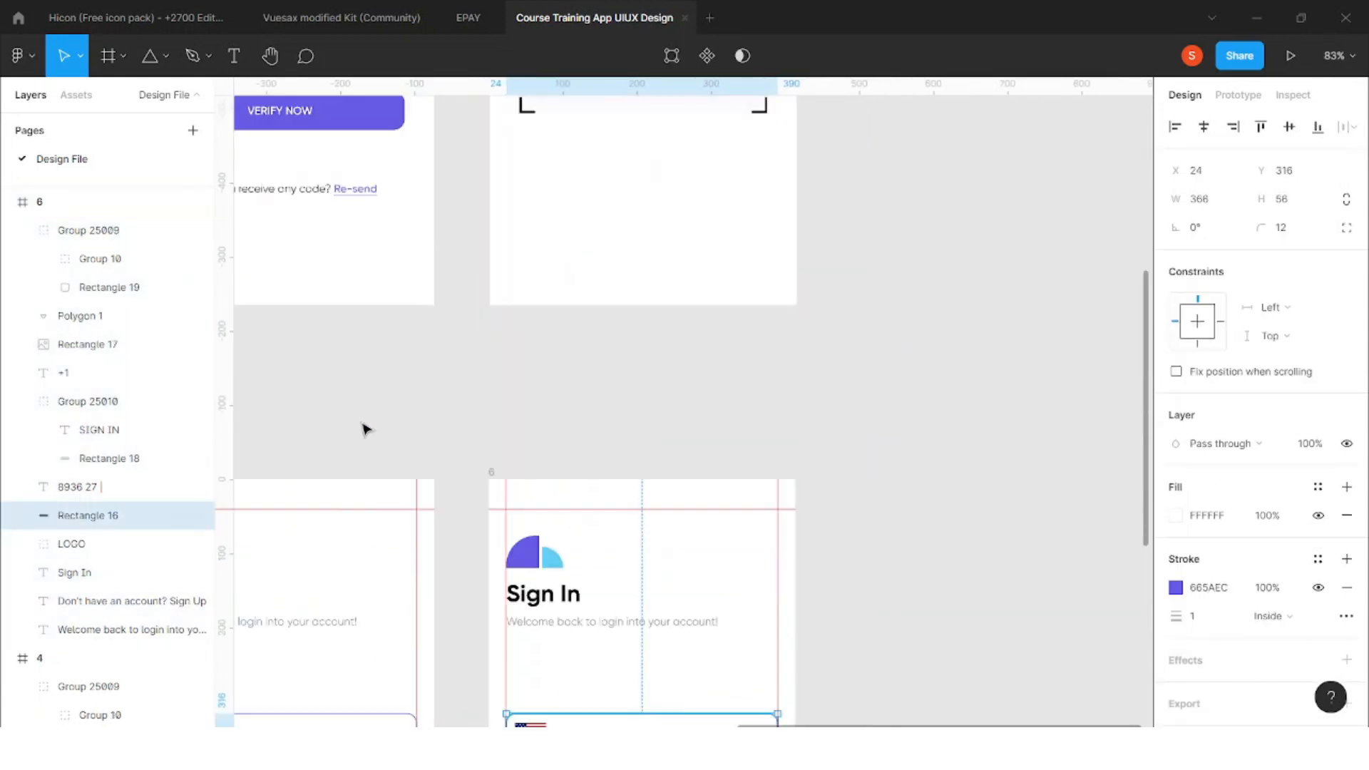
{"action": "scroll", "coordinate": [501, 361], "scroll_direction": "down", "scroll_amount": 5}
{"action": "scroll", "coordinate": [473, 220], "scroll_direction": "up", "scroll_amount": 6}
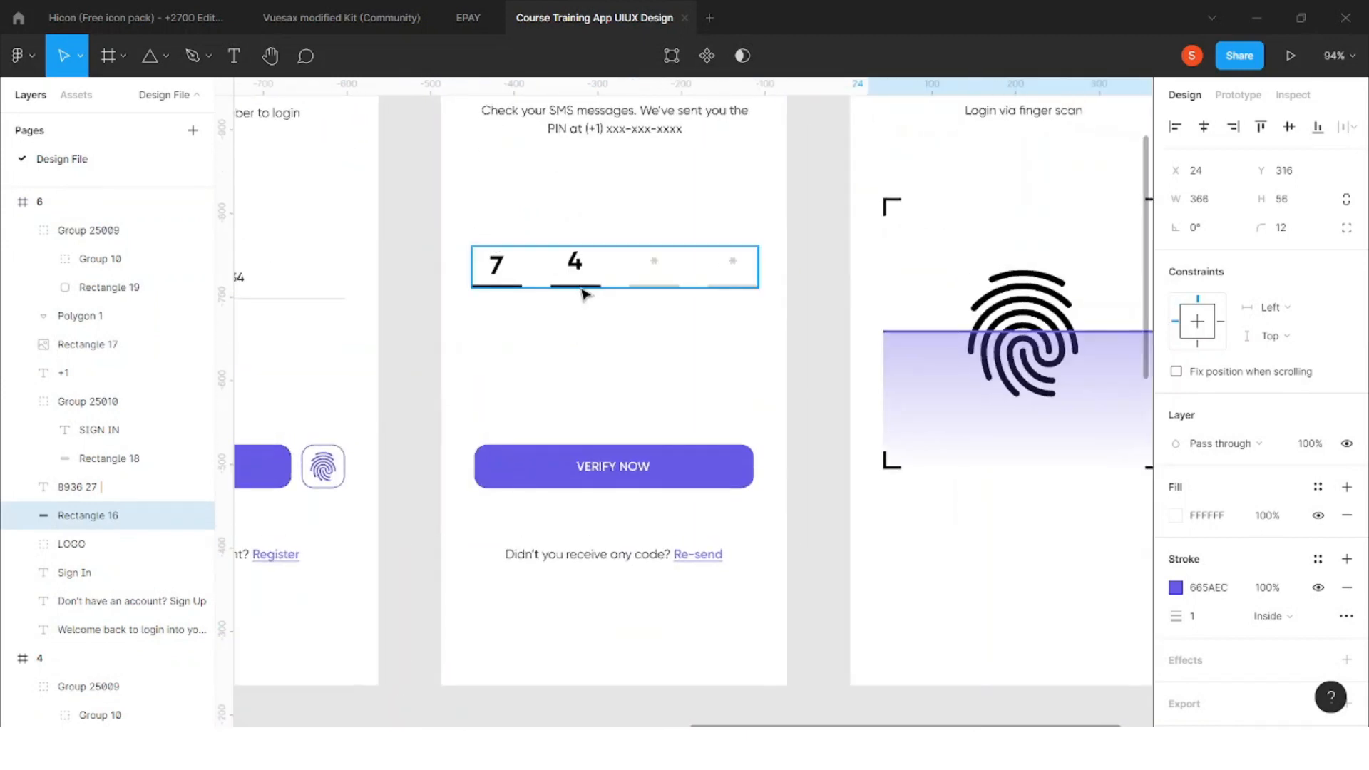
{"action": "scroll", "coordinate": [636, 297], "scroll_direction": "down", "scroll_amount": 3}
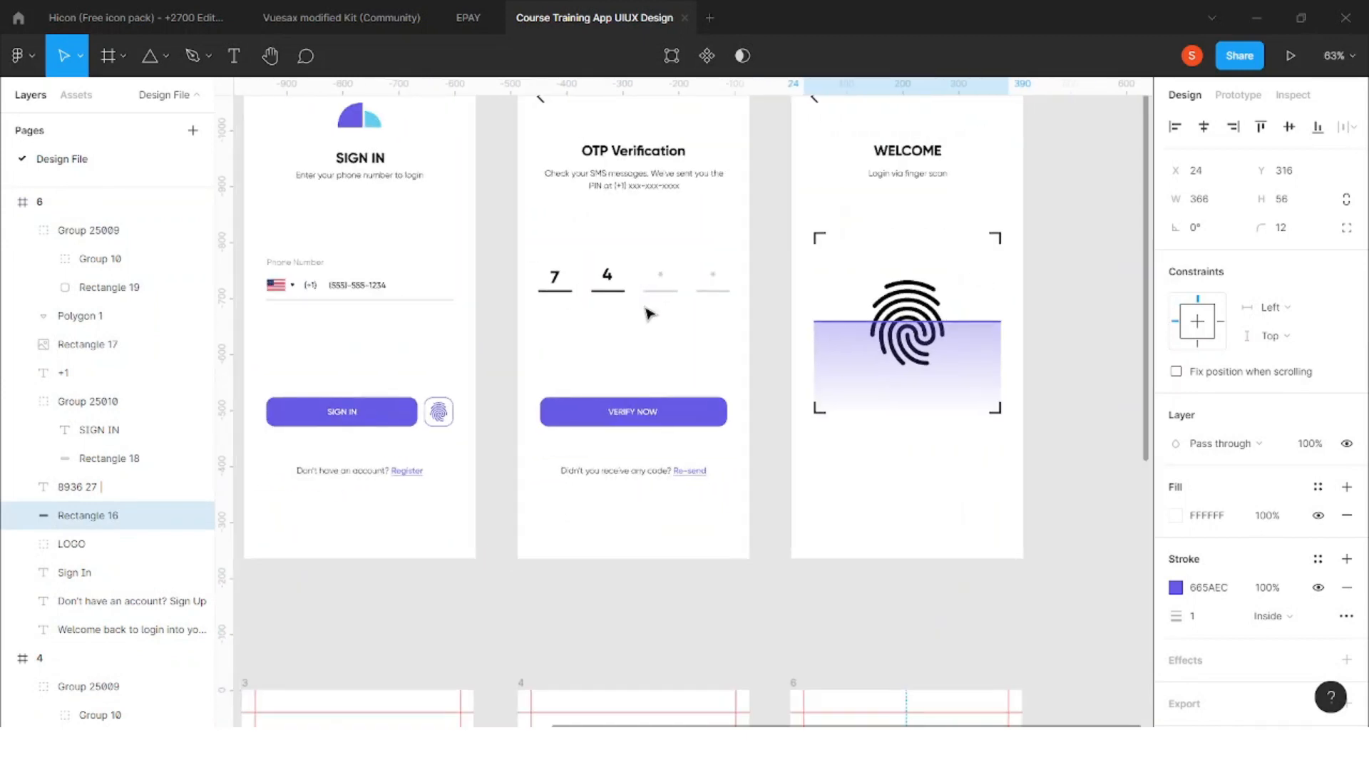
{"action": "scroll", "coordinate": [538, 335], "scroll_direction": "left", "scroll_amount": 5}
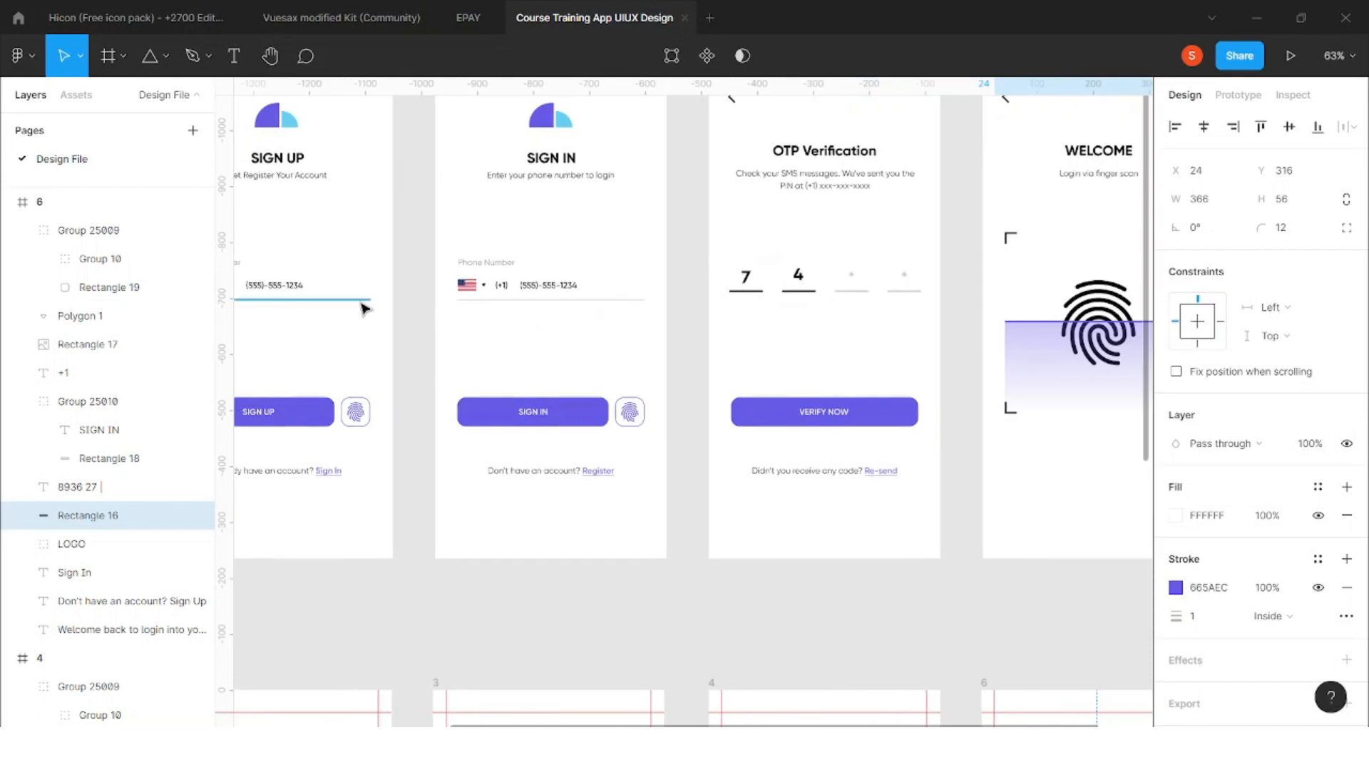
{"action": "scroll", "coordinate": [724, 300], "scroll_direction": "right", "scroll_amount": 4}
{"action": "scroll", "coordinate": [596, 321], "scroll_direction": "down", "scroll_amount": 3}
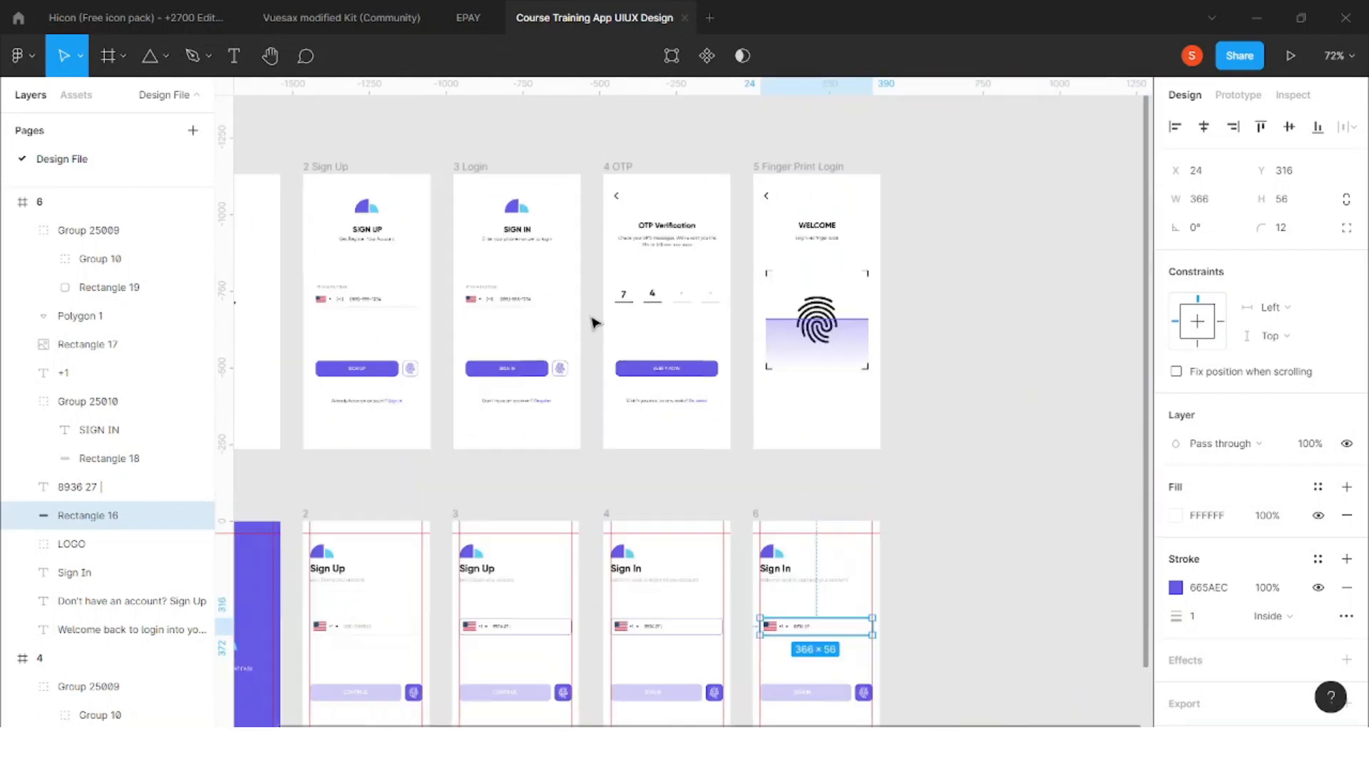
{"action": "scroll", "coordinate": [814, 433], "scroll_direction": "down", "scroll_amount": 3}
{"action": "scroll", "coordinate": [813, 433], "scroll_direction": "up", "scroll_amount": 6}
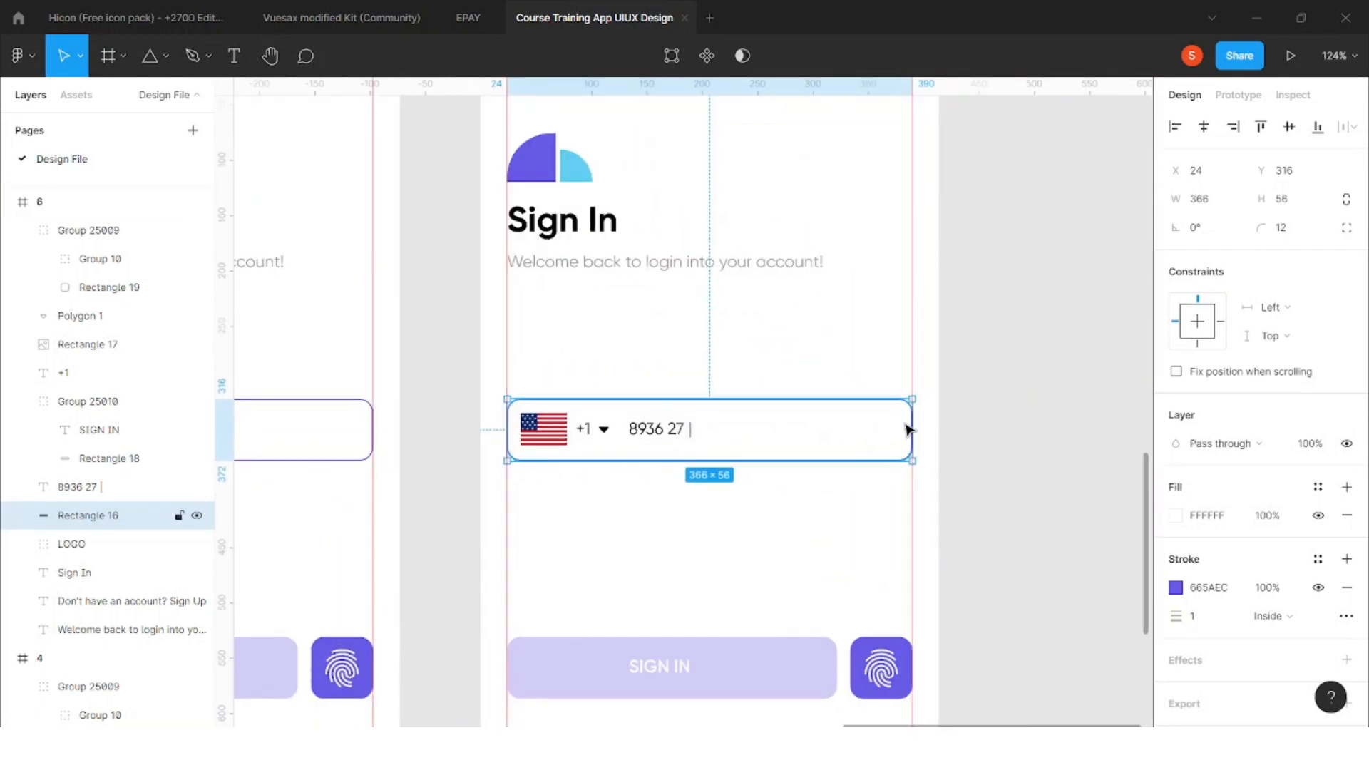
Delete the phone field rectangle, flag, country code, dropdown arrow and number text from the new Sign In copy
{"action": "left_click_drag", "start_coordinate": [911, 424], "coordinate": [724, 423]}
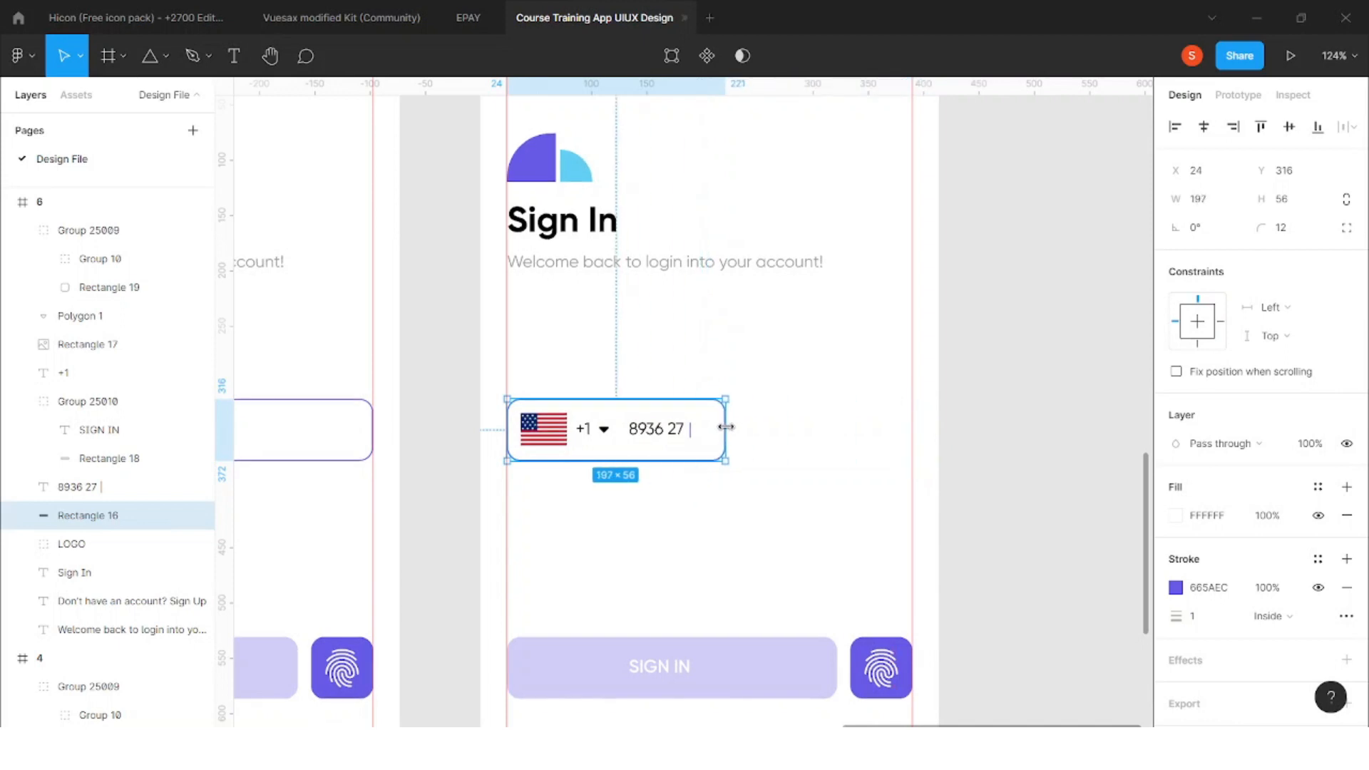
{"action": "left_click", "coordinate": [628, 430], "text": "shift"}
{"action": "left_click", "coordinate": [583, 429], "text": "shift"}
{"action": "left_click", "coordinate": [543, 430], "text": "shift"}
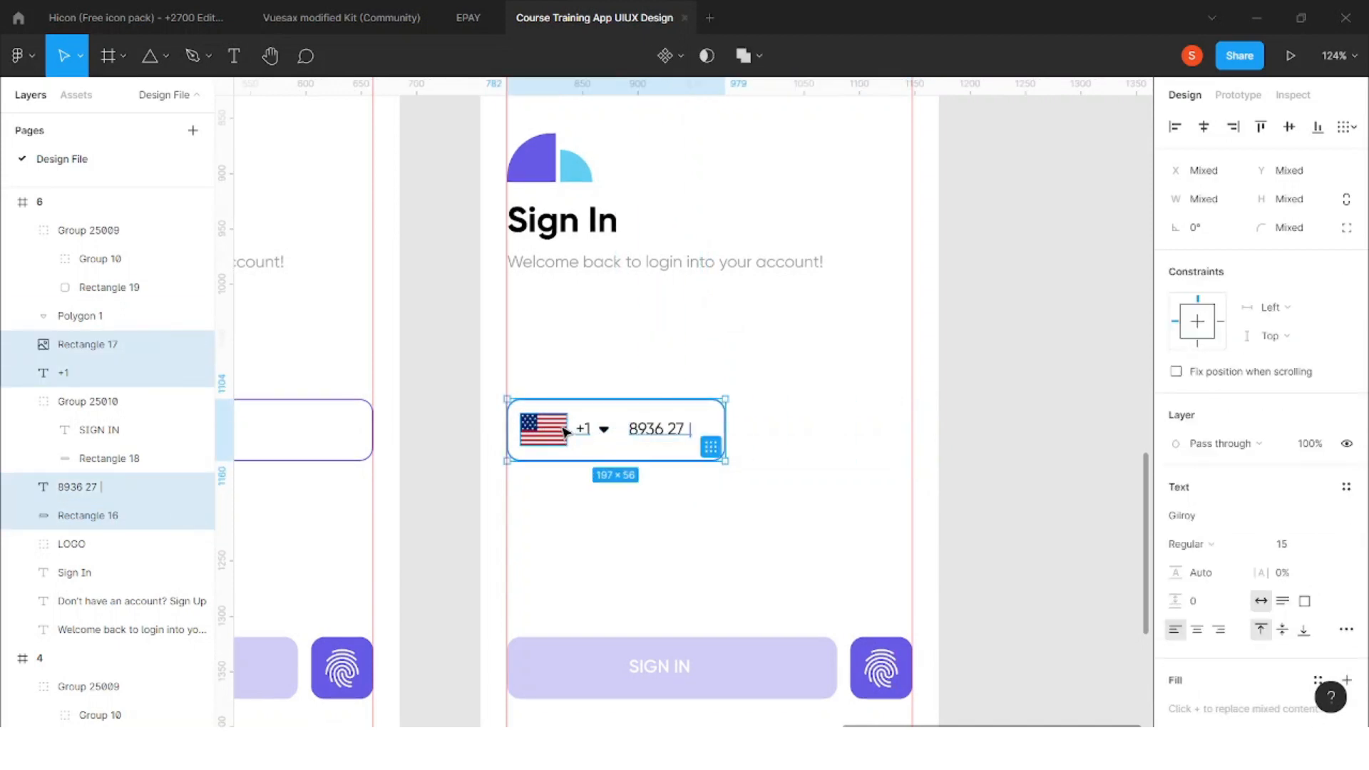
{"action": "key", "text": "Delete"}
{"action": "left_click", "coordinate": [604, 429]}
{"action": "key", "text": "Delete"}
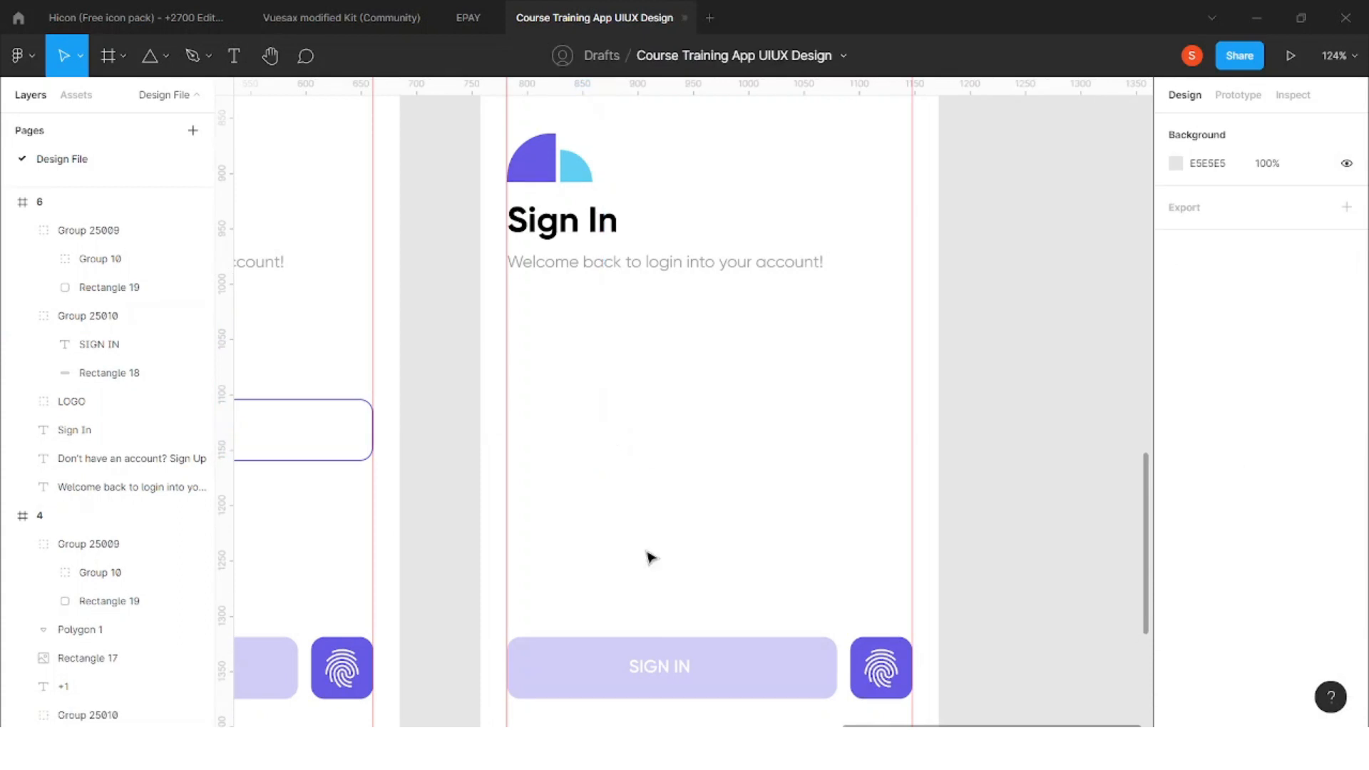
Paste a copy of the phone field's outlined rectangle into frame 6 at its original position
{"action": "key", "text": "ctrl+v"}
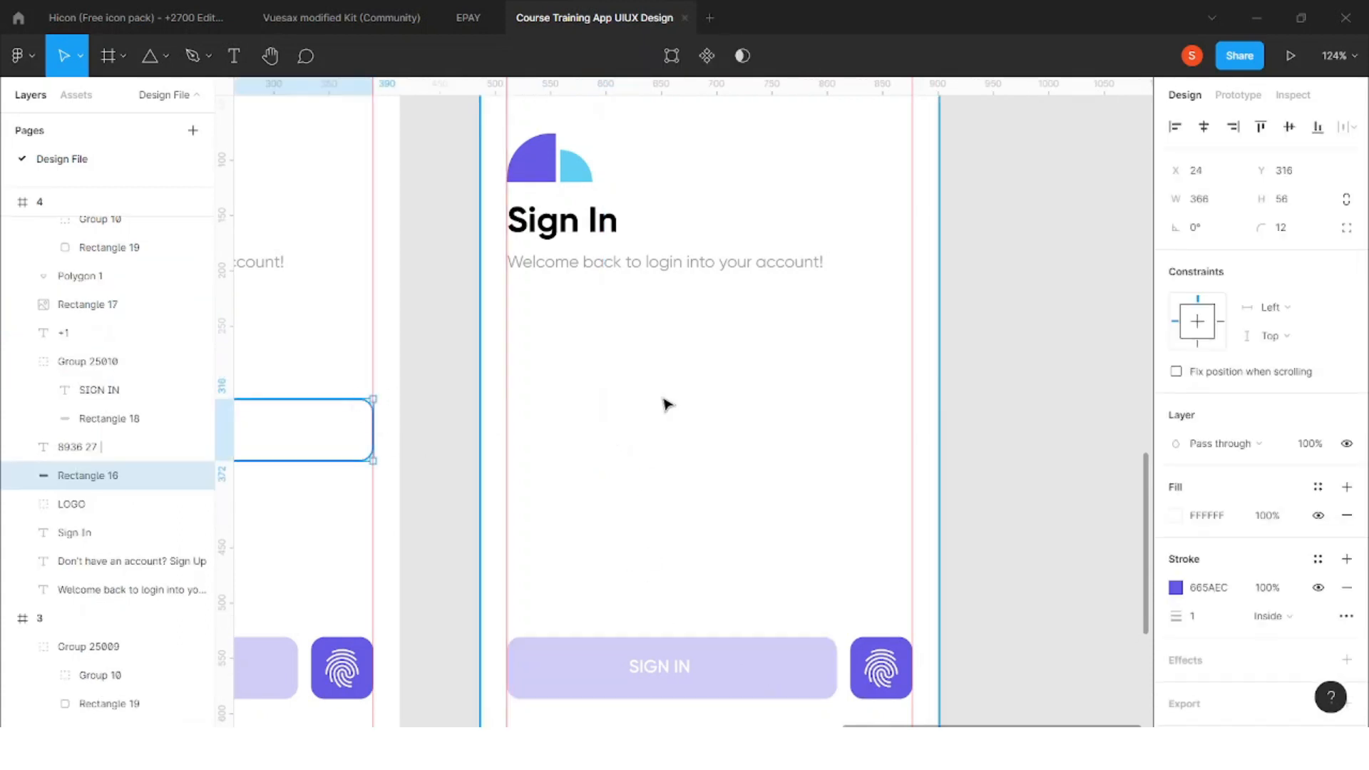
{"action": "left_click", "coordinate": [1226, 206]}
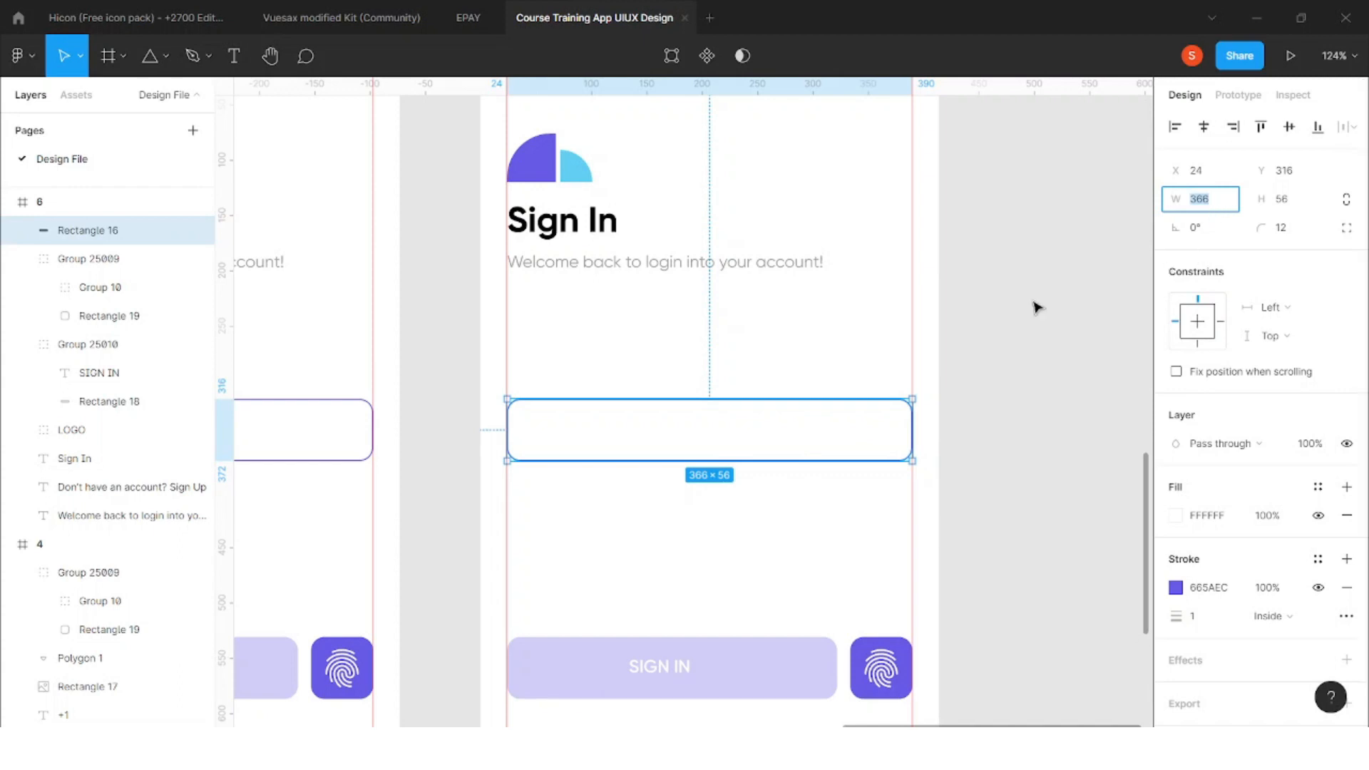
{"action": "left_click_drag", "start_coordinate": [825, 415], "coordinate": [627, 528]}
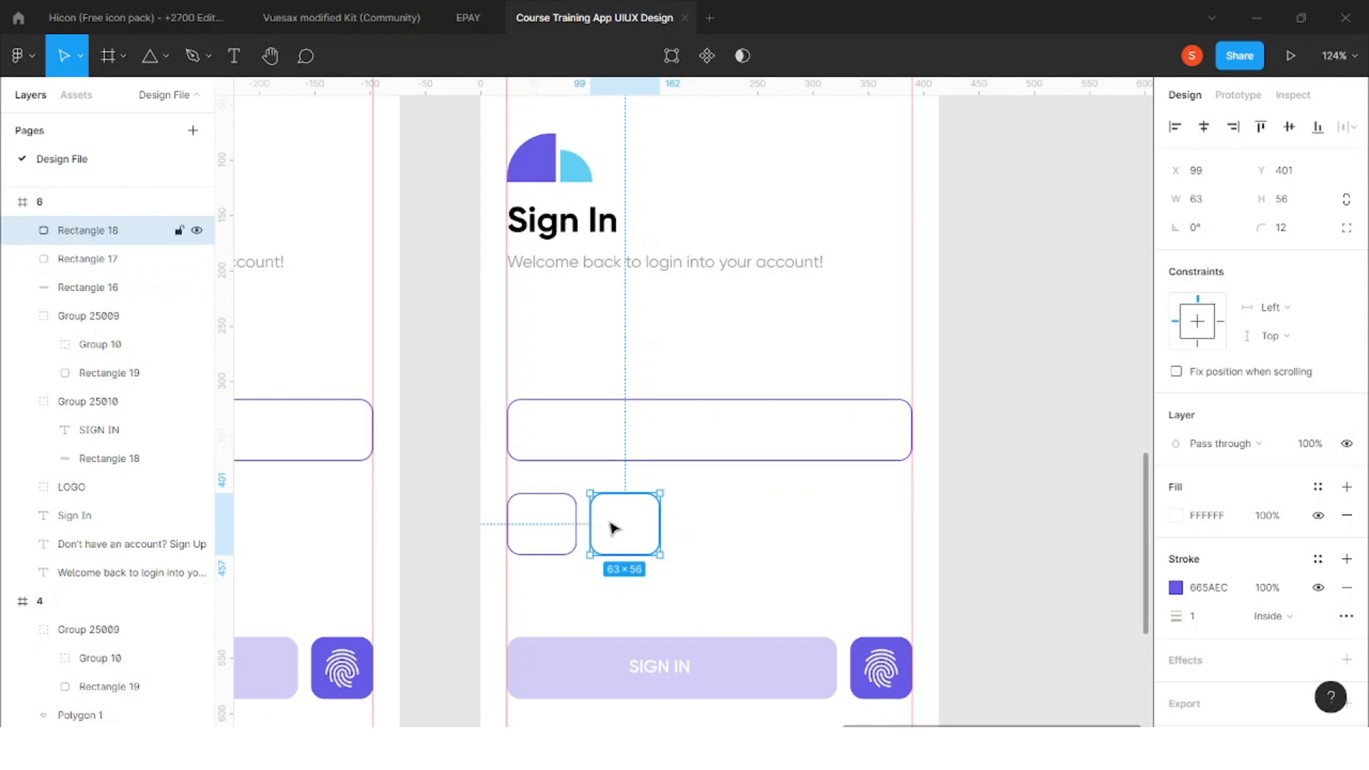
{"action": "key", "text": "Delete"}
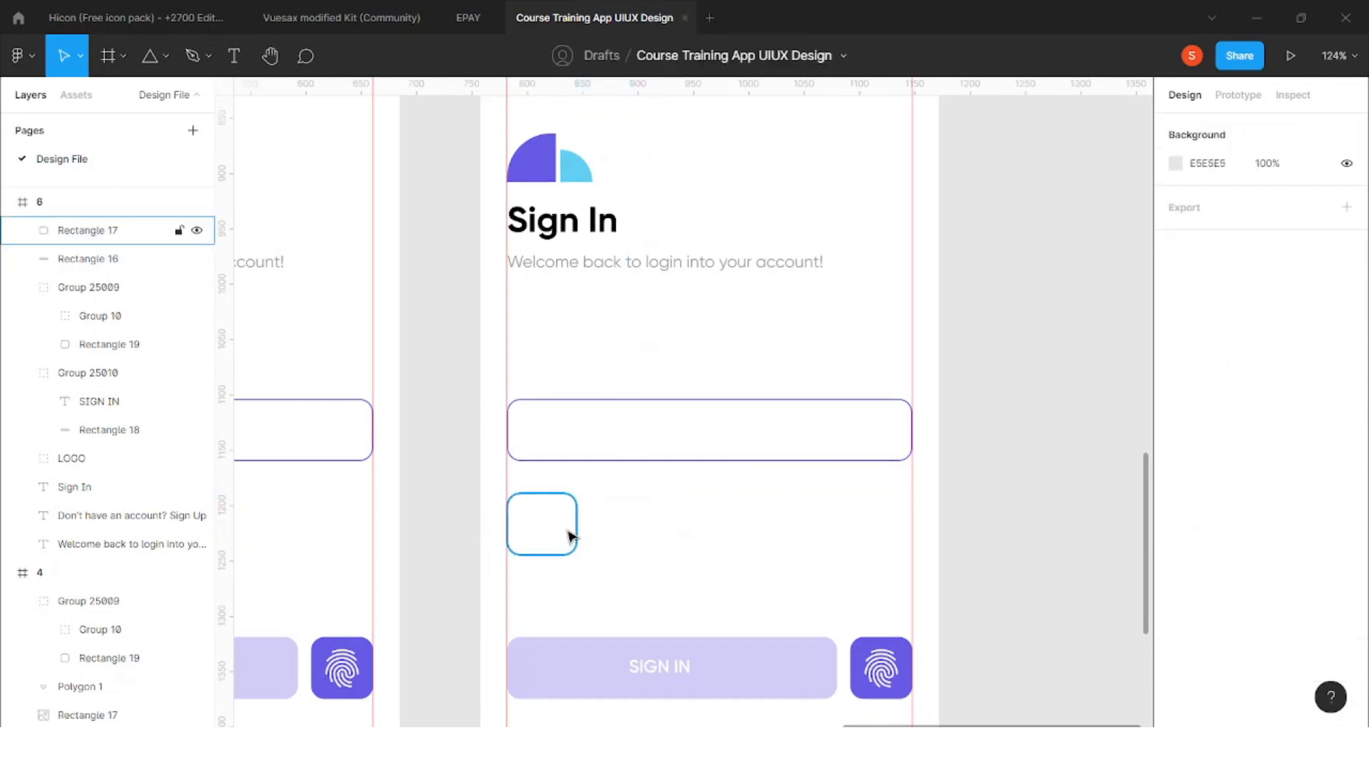
{"action": "left_click", "coordinate": [571, 536]}
{"action": "key", "text": "Delete"}
Reduce the pasted rectangle's width to a quarter using 366/4
{"action": "left_click", "coordinate": [893, 417]}
{"action": "left_click", "coordinate": [1232, 200]}
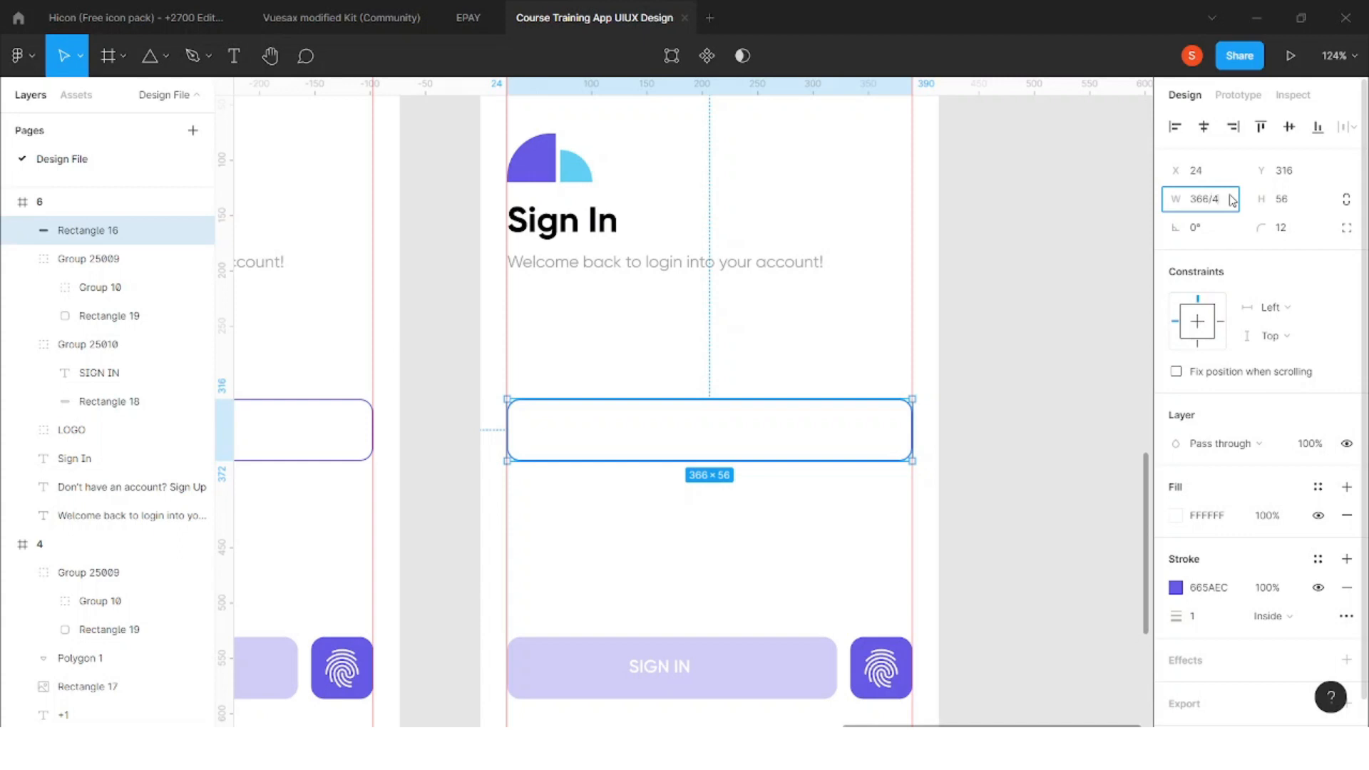
{"action": "type", "text": "/4"}
{"action": "key", "text": "Return"}
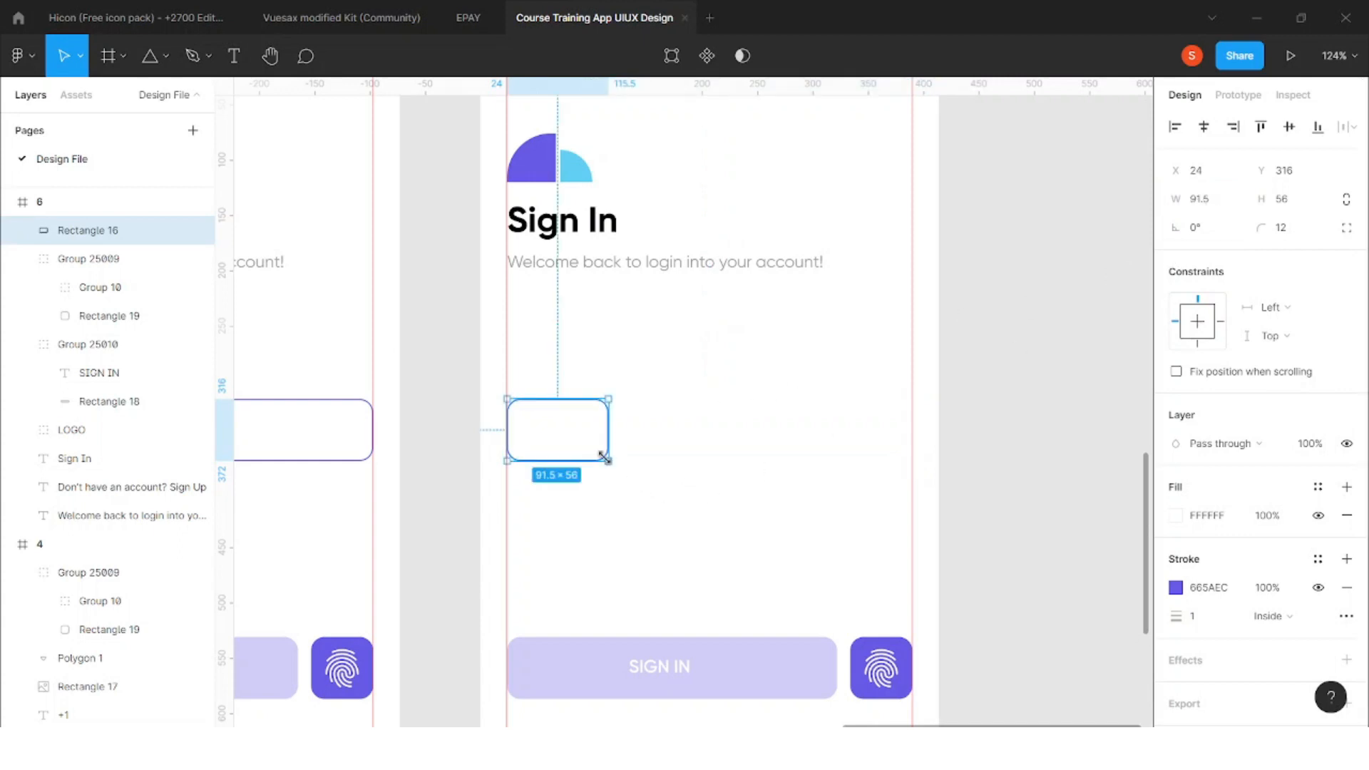
{"action": "left_click", "coordinate": [676, 445]}
{"action": "left_click", "coordinate": [602, 442]}
Set the pasted rectangle's width to 56 so that it becomes a square code box
{"action": "left_click", "coordinate": [1266, 204]}
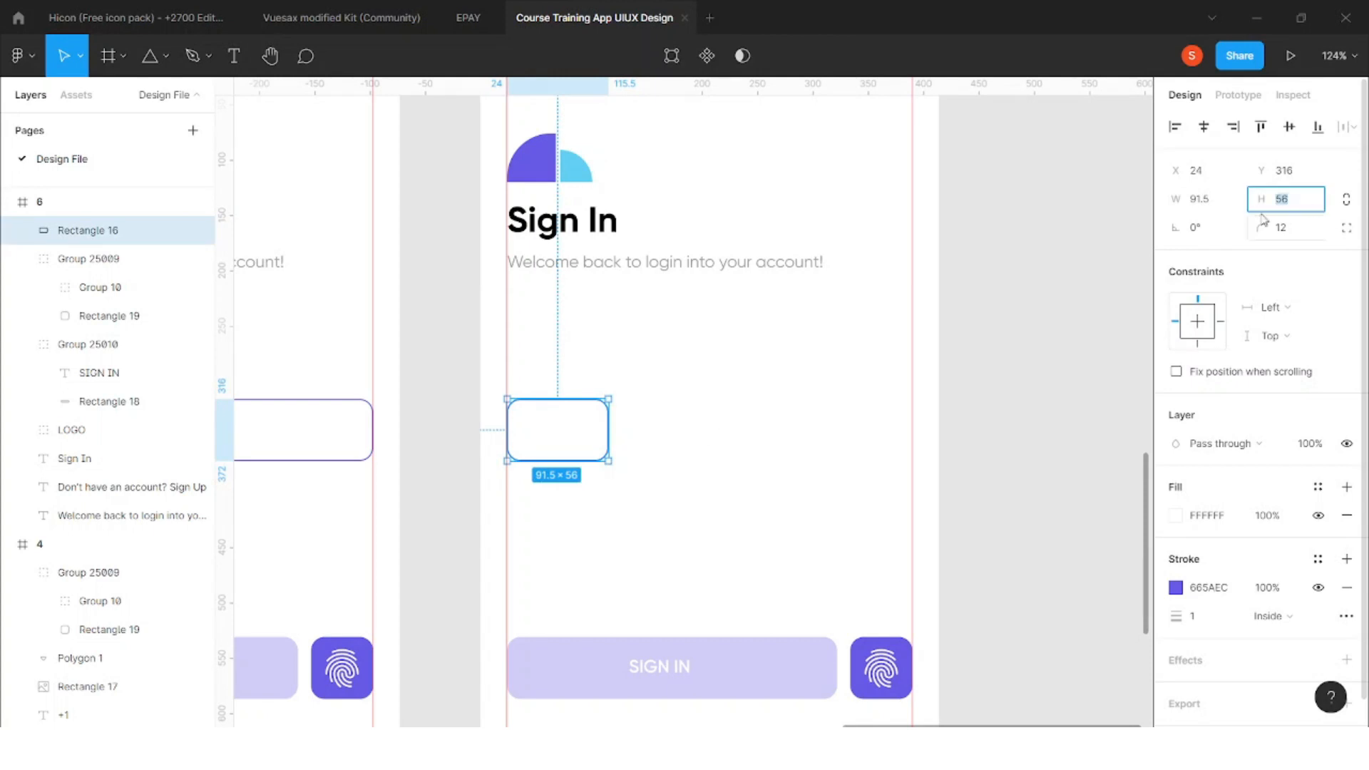
{"action": "left_click", "coordinate": [1202, 200]}
{"action": "type", "text": "56"}
{"action": "left_click", "coordinate": [706, 400]}
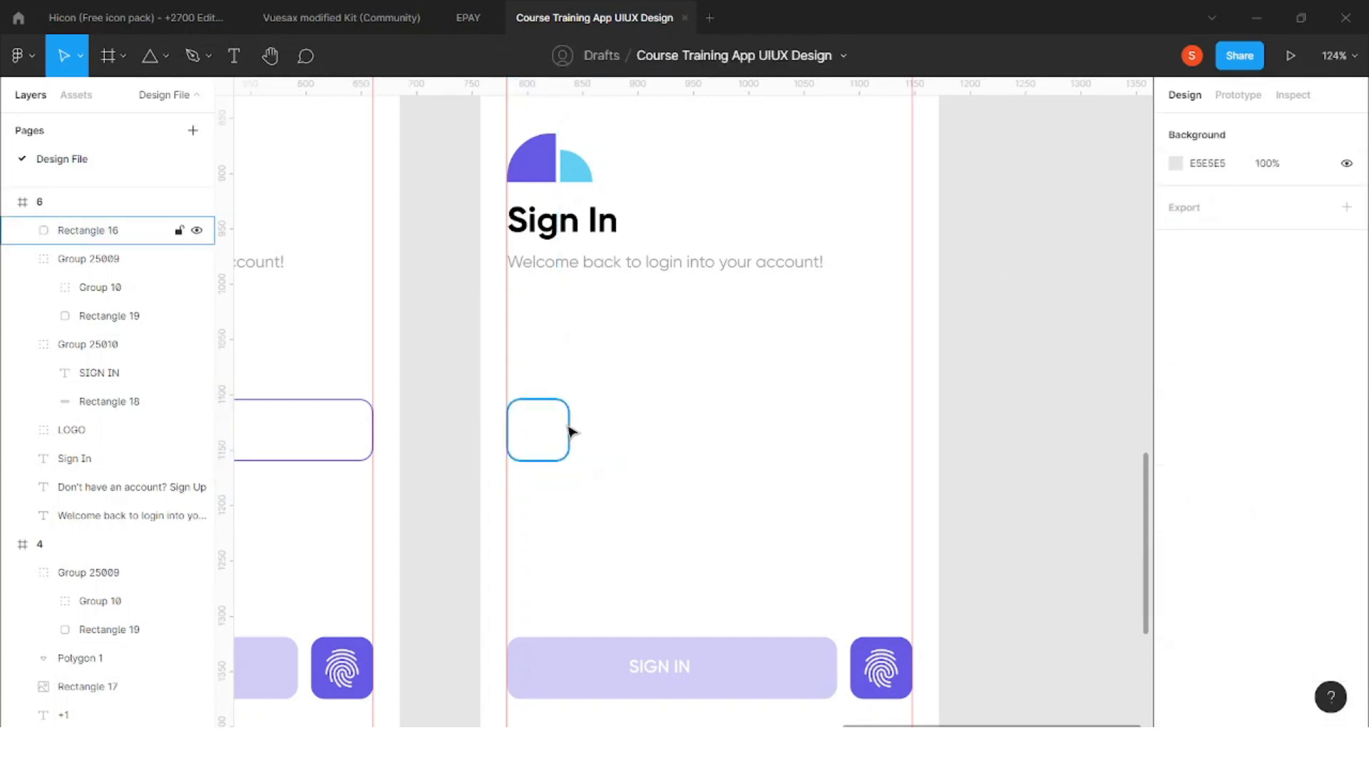
Duplicate the code box into a row of four and distribute the boxes' horizontal spacing evenly
{"action": "left_click_drag", "start_coordinate": [558, 426], "coordinate": [837, 442]}
{"action": "left_click_drag", "start_coordinate": [603, 361], "coordinate": [880, 547]}
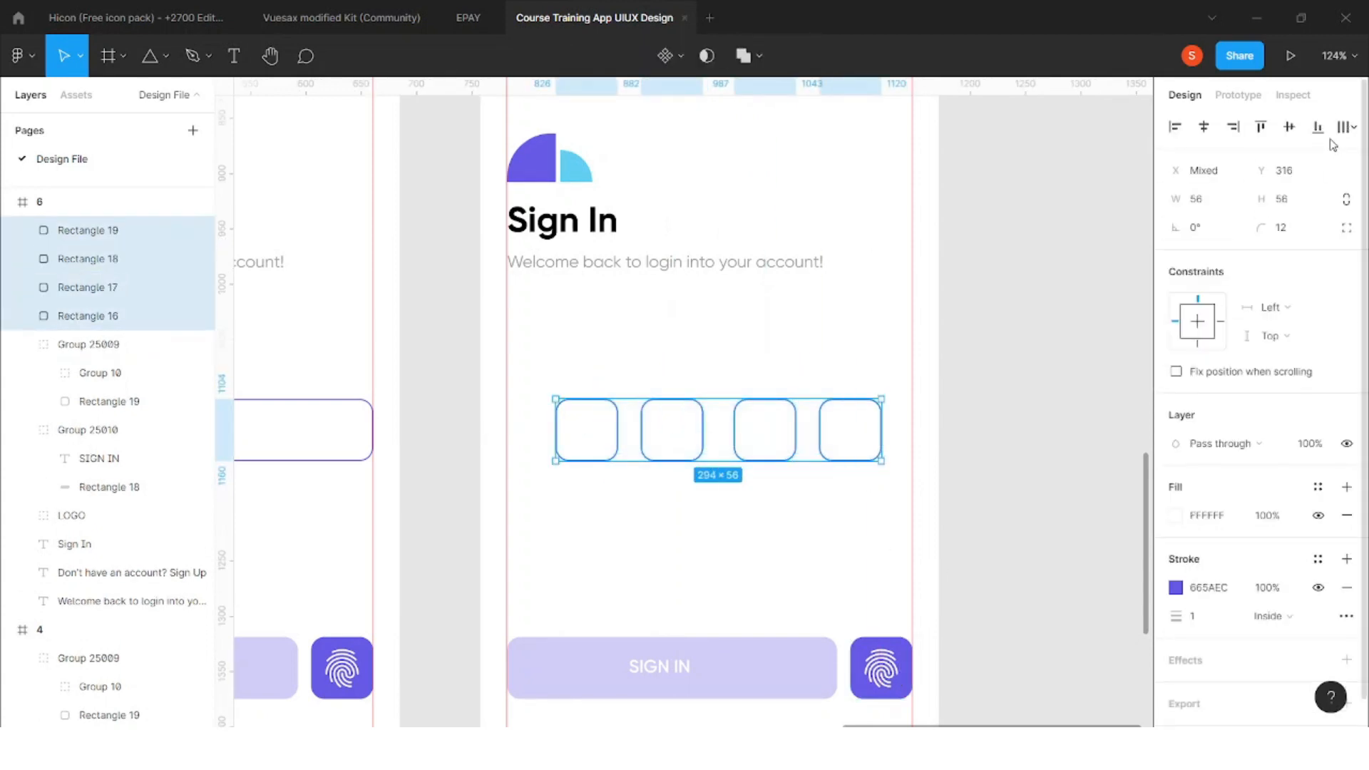
{"action": "left_click", "coordinate": [1347, 127]}
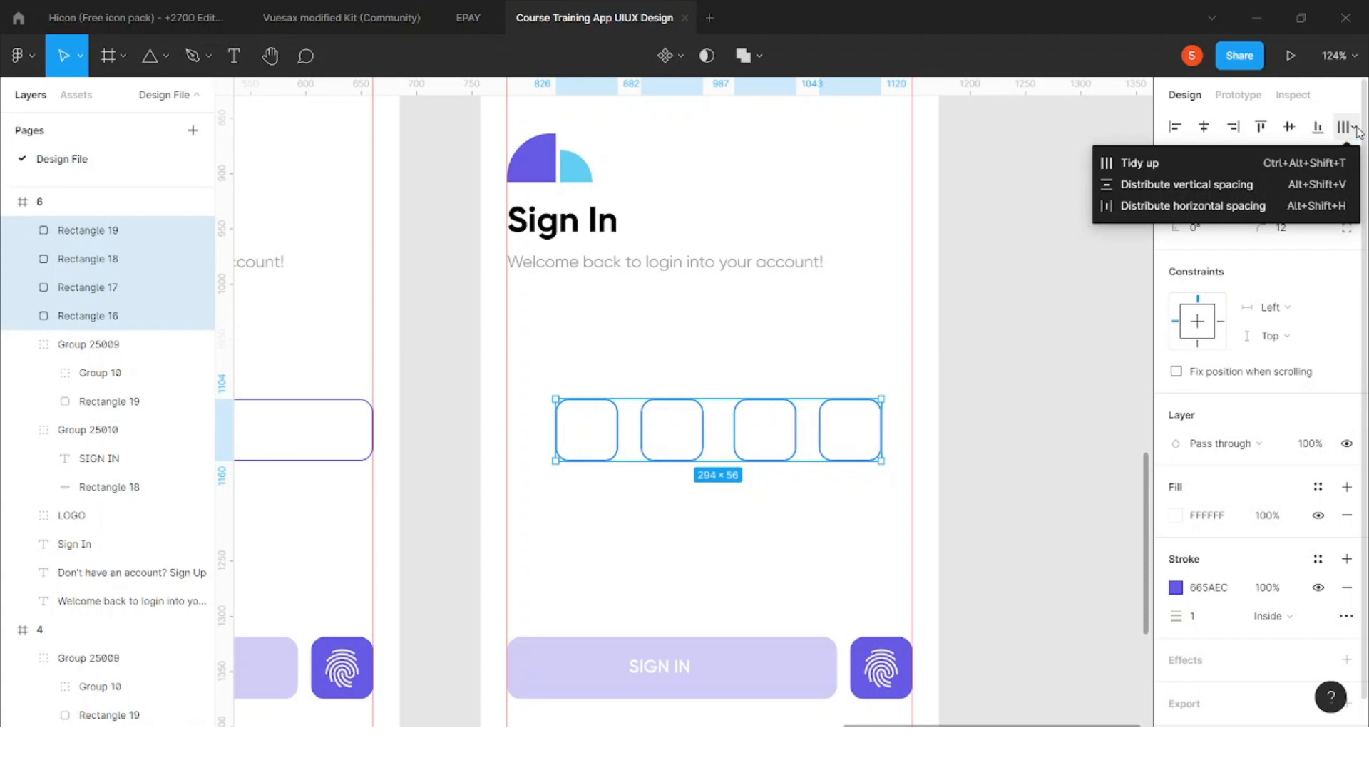
{"action": "left_click", "coordinate": [1158, 206]}
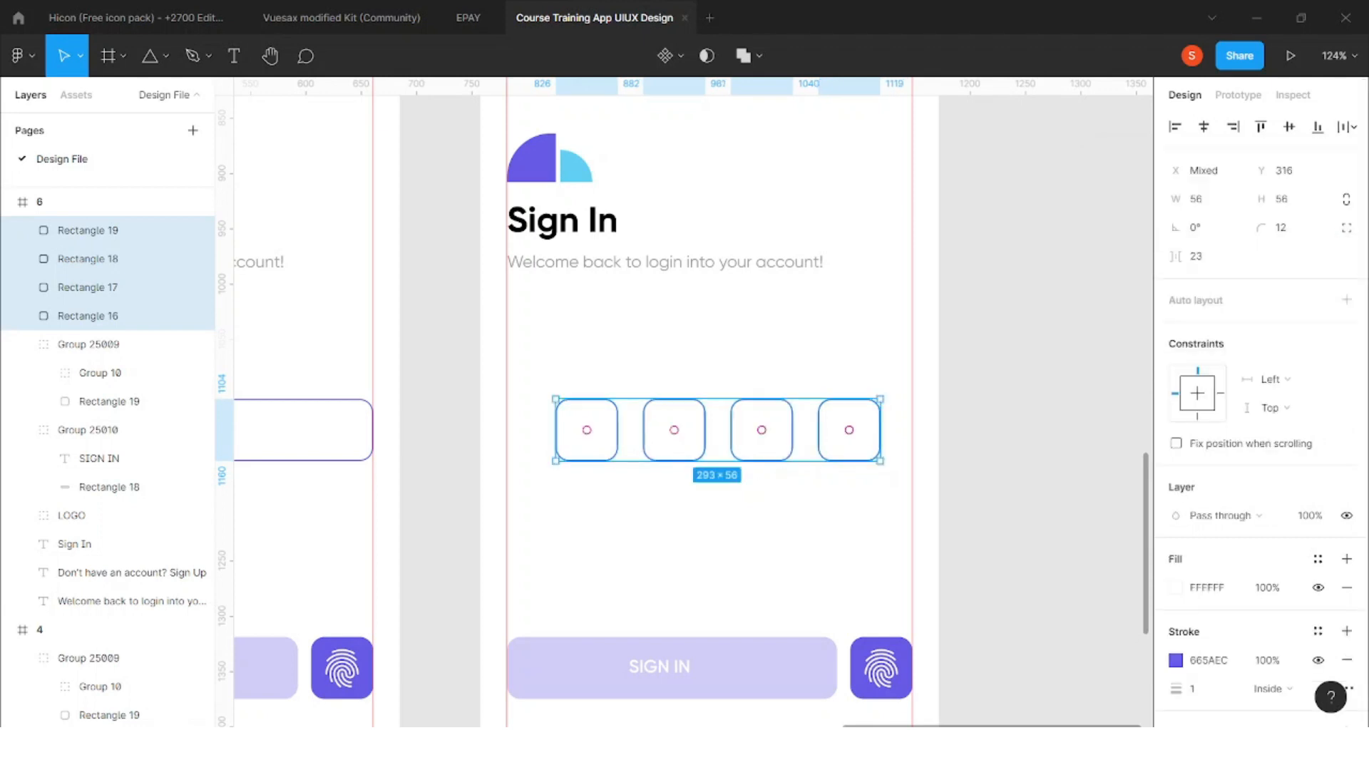
Set the horizontal spacing between the four code boxes to 32
{"action": "left_click", "coordinate": [1200, 263]}
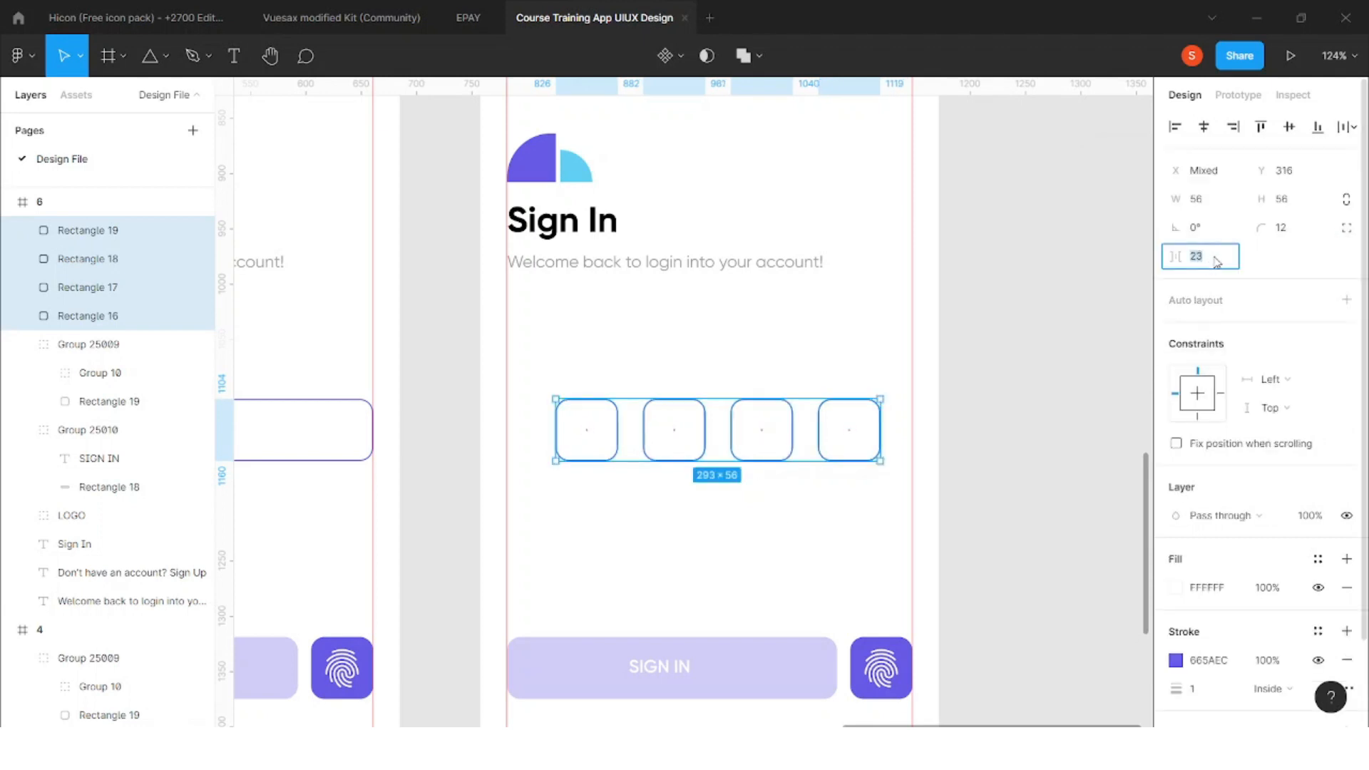
{"action": "key", "text": "Up"}
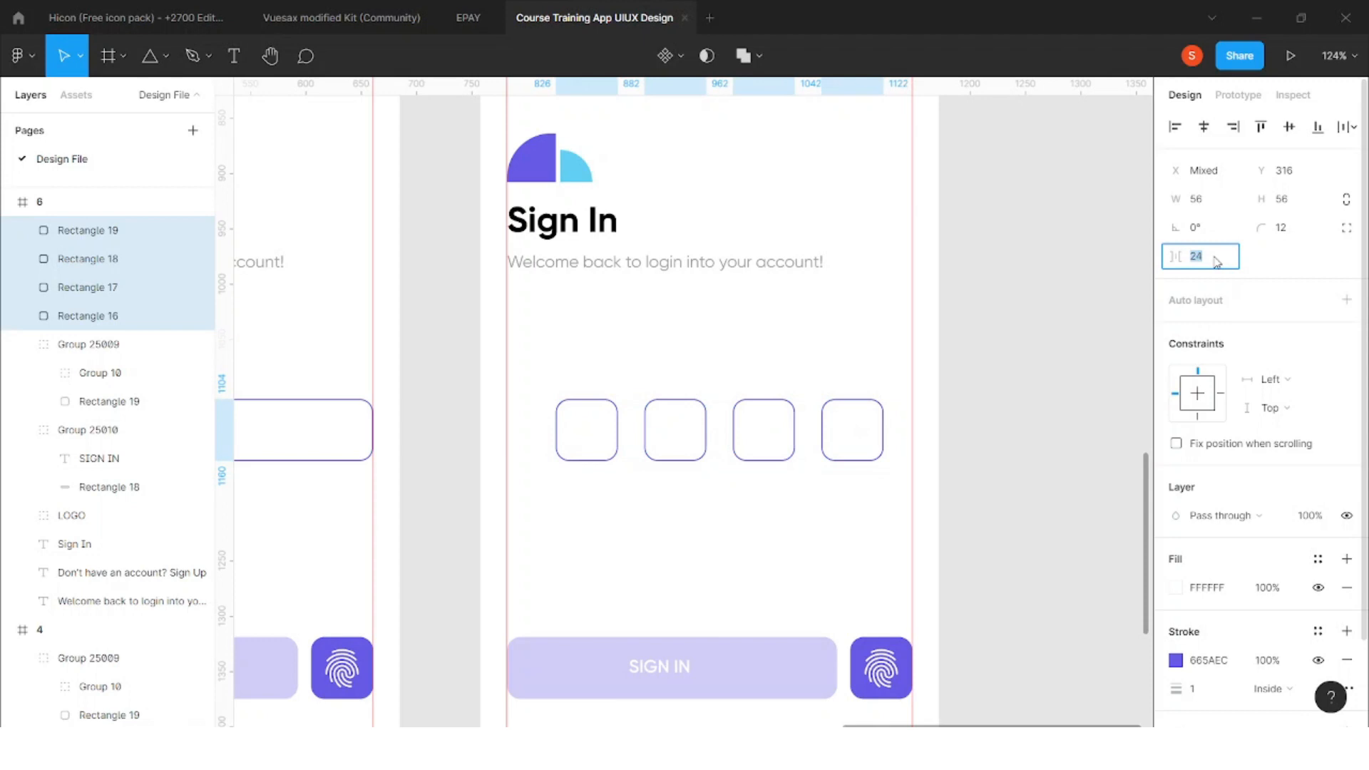
{"action": "key", "text": "Up"}
{"action": "key", "text": "Up"}
{"action": "key", "text": "Up"}
{"action": "key", "text": "Up"}
{"action": "key", "text": "Up"}
{"action": "key", "text": "Up"}
{"action": "key", "text": "Up"}
{"action": "key", "text": "Up"}
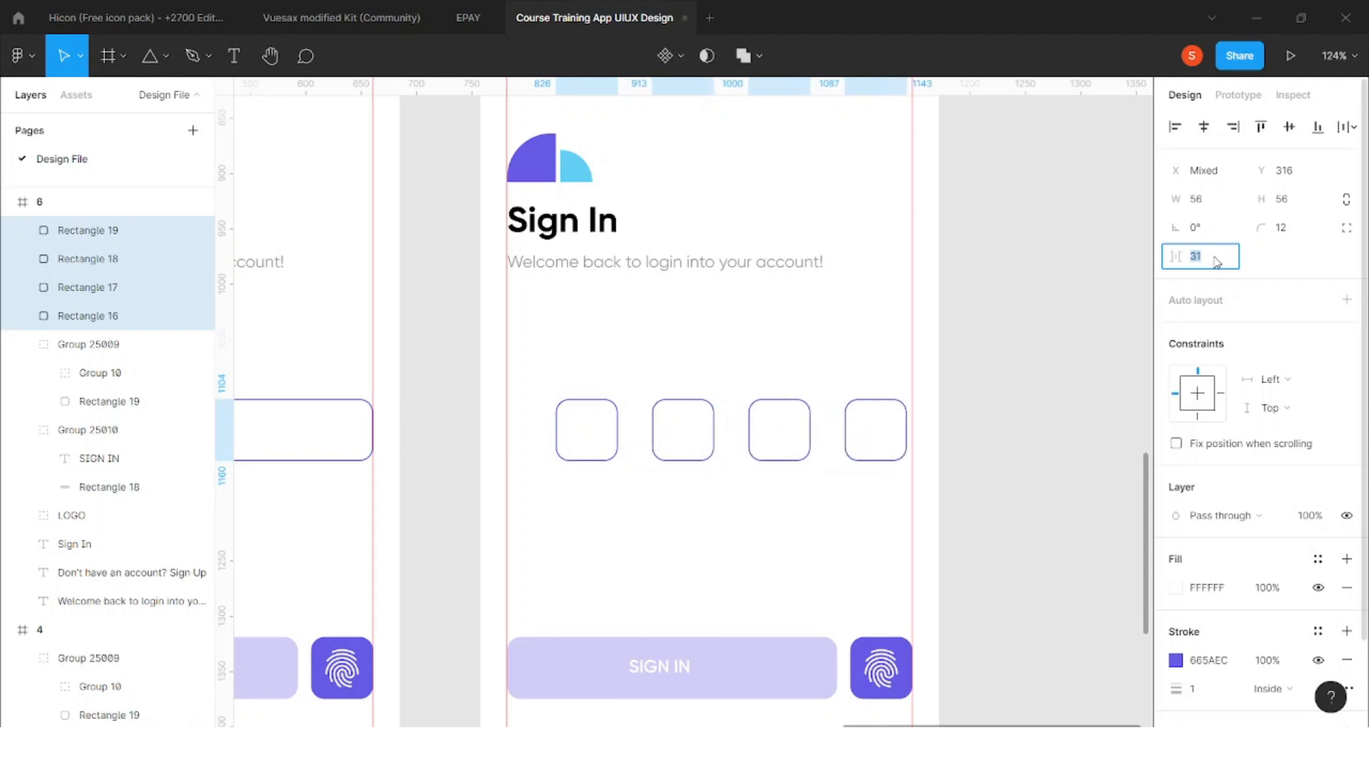
{"action": "left_click", "coordinate": [999, 425]}
Change the stroke of all four code boxes to the light grey document colour
{"action": "left_click_drag", "start_coordinate": [574, 364], "coordinate": [895, 486]}
{"action": "scroll", "coordinate": [1248, 601], "scroll_direction": "down", "scroll_amount": 2}
{"action": "left_click", "coordinate": [1176, 571]}
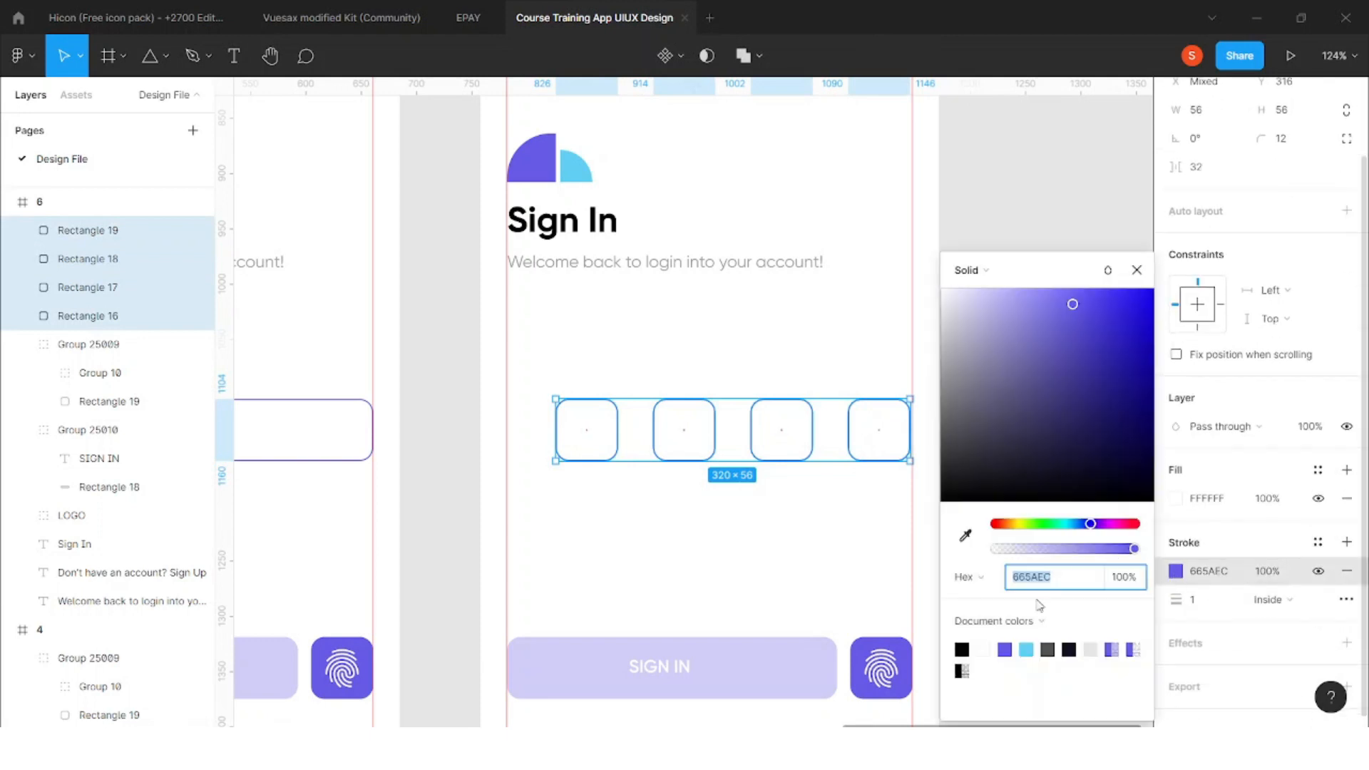
{"action": "left_click", "coordinate": [962, 646]}
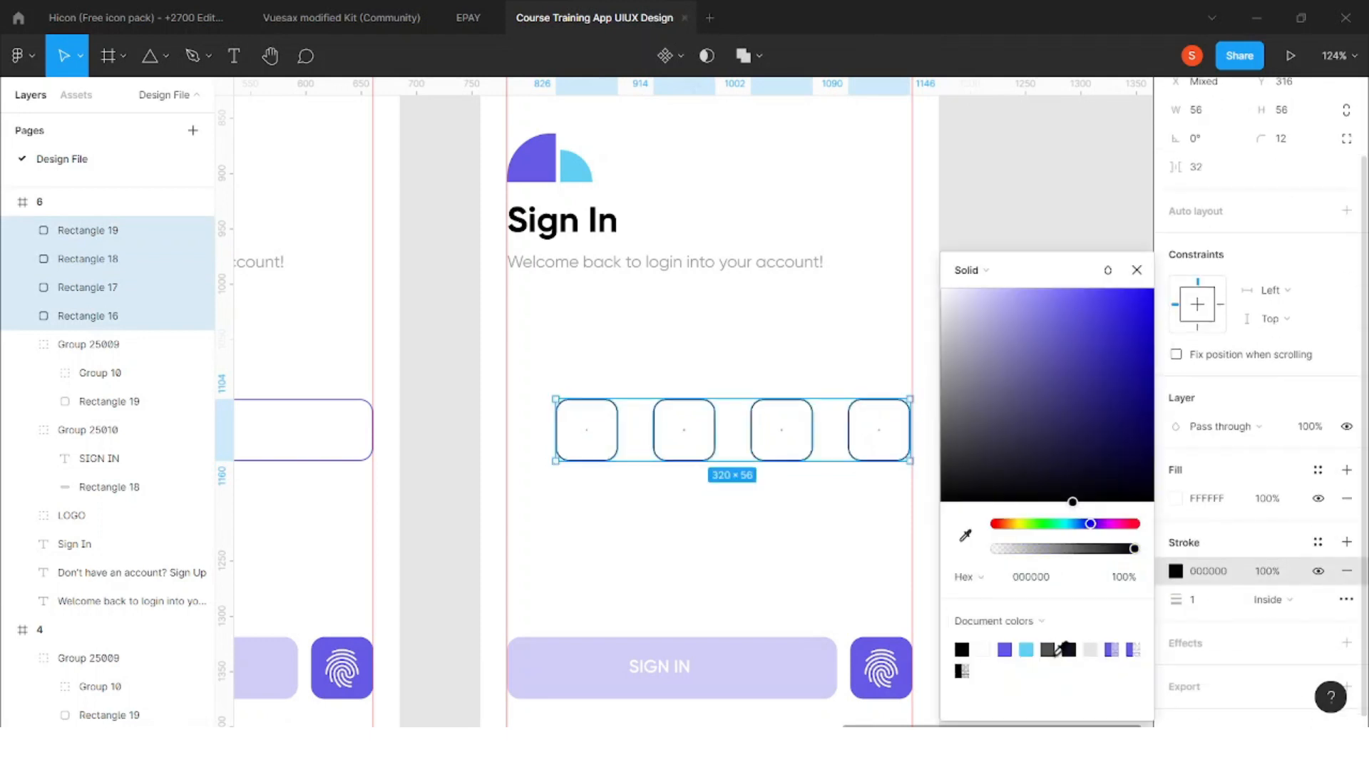
{"action": "left_click", "coordinate": [1093, 648]}
{"action": "left_click", "coordinate": [782, 520]}
Centre the row of four code boxes horizontally within frame 6
{"action": "left_click_drag", "start_coordinate": [575, 356], "coordinate": [845, 439]}
{"action": "scroll", "coordinate": [745, 502], "scroll_direction": "down", "scroll_amount": 3}
{"action": "left_click", "coordinate": [746, 501]}
{"action": "scroll", "coordinate": [813, 562], "scroll_direction": "right", "scroll_amount": 2}
{"action": "scroll", "coordinate": [781, 545], "scroll_direction": "down", "scroll_amount": 2}
Delete frame 6's fingerprint button and resize the SIGN IN button to 321 wide, aligned with the outer edges of the code boxes
{"action": "left_click", "coordinate": [808, 549]}
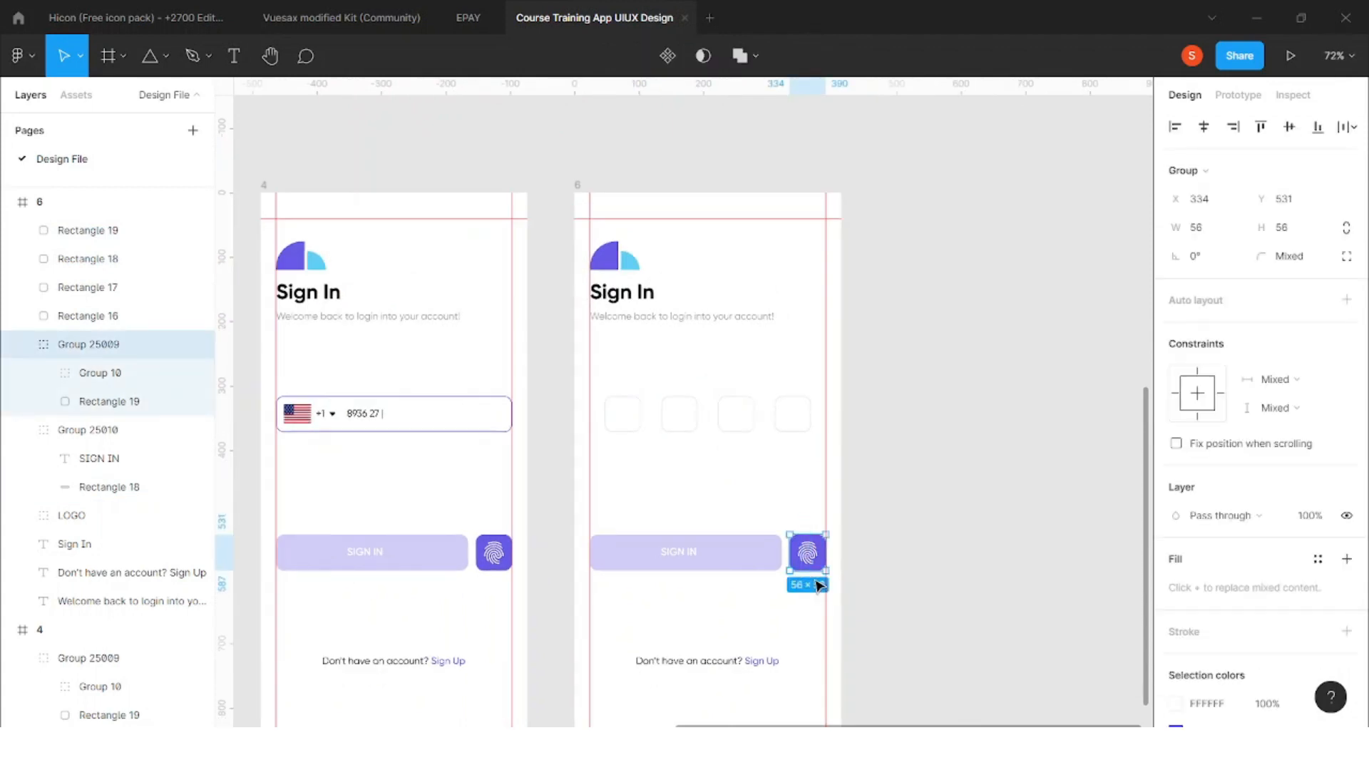
{"action": "key", "text": "Delete"}
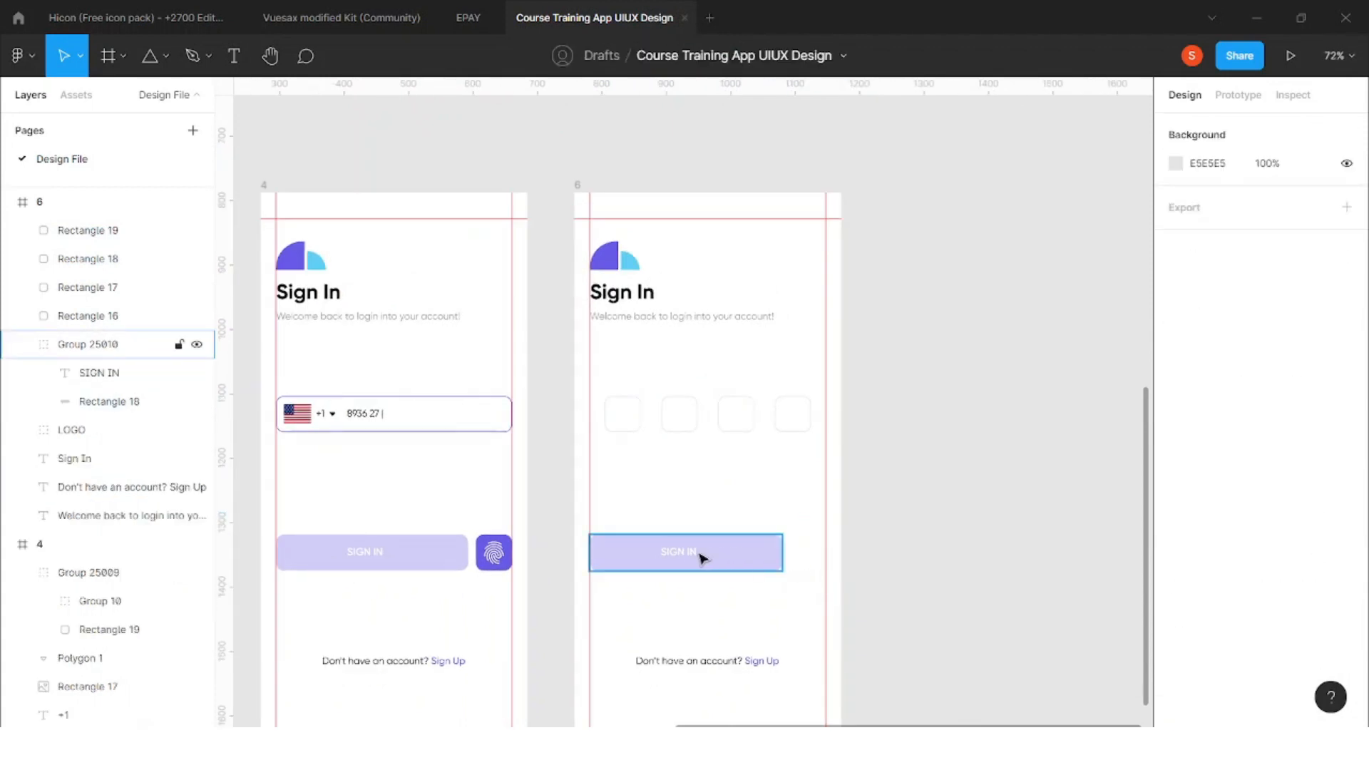
{"action": "left_click", "coordinate": [727, 549]}
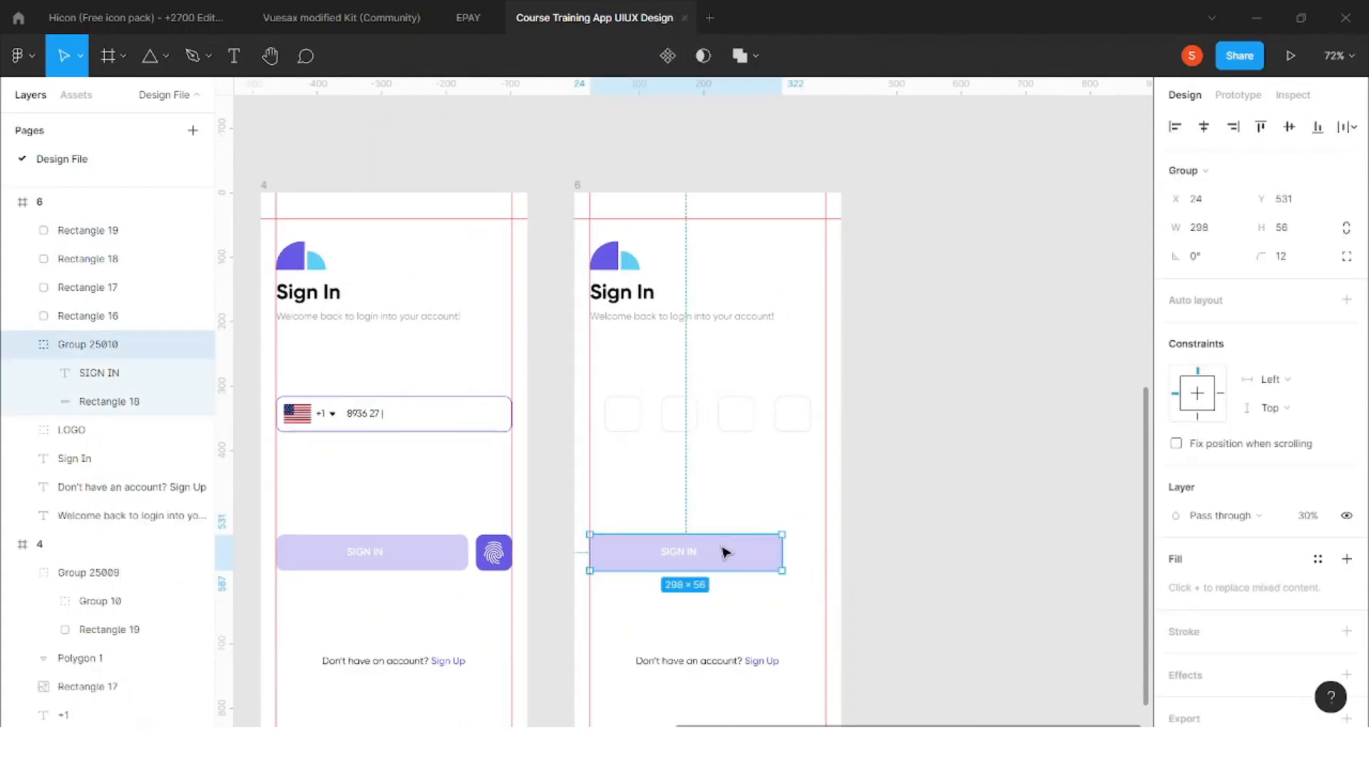
{"action": "double_click", "coordinate": [760, 553]}
{"action": "left_click_drag", "start_coordinate": [809, 547], "coordinate": [800, 548]}
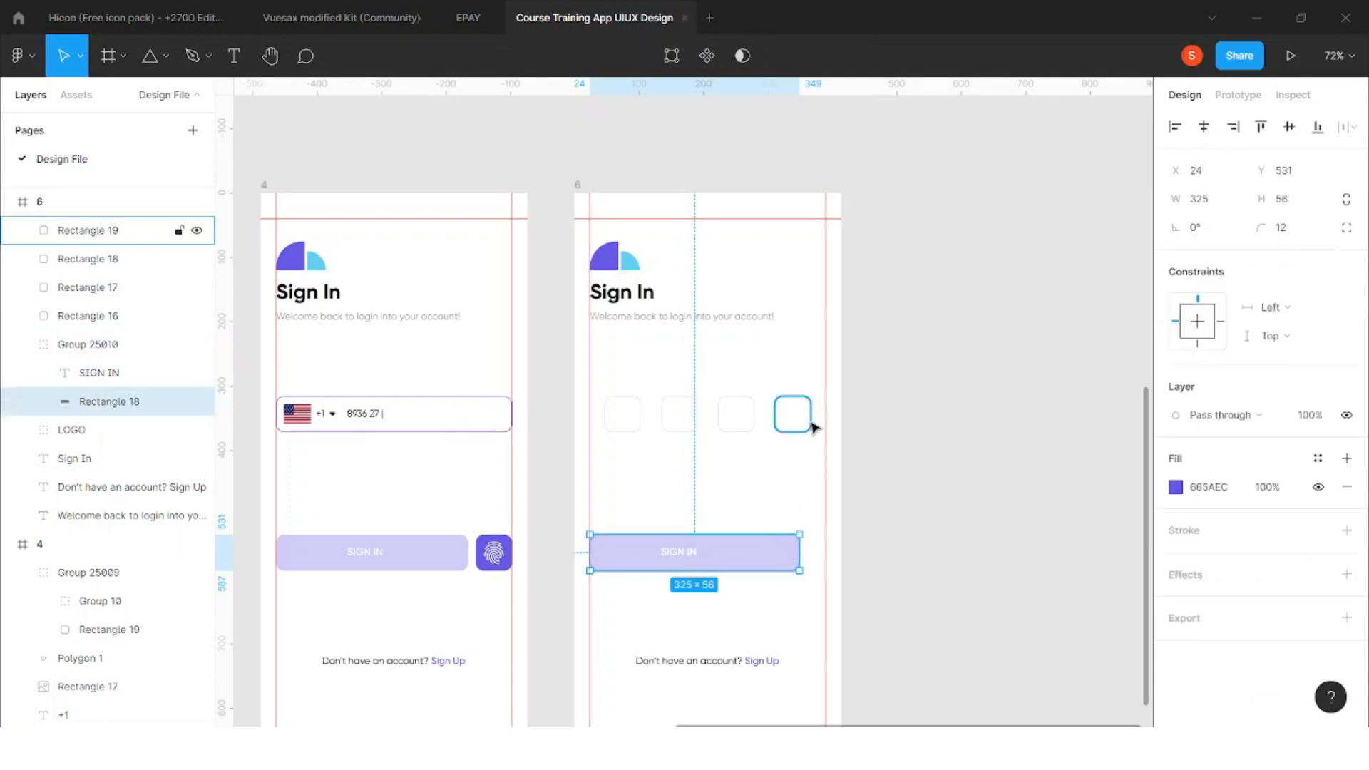
{"action": "left_click", "coordinate": [657, 512]}
{"action": "left_click_drag", "start_coordinate": [695, 563], "coordinate": [713, 562]}
{"action": "left_click_drag", "start_coordinate": [815, 554], "coordinate": [809, 555]}
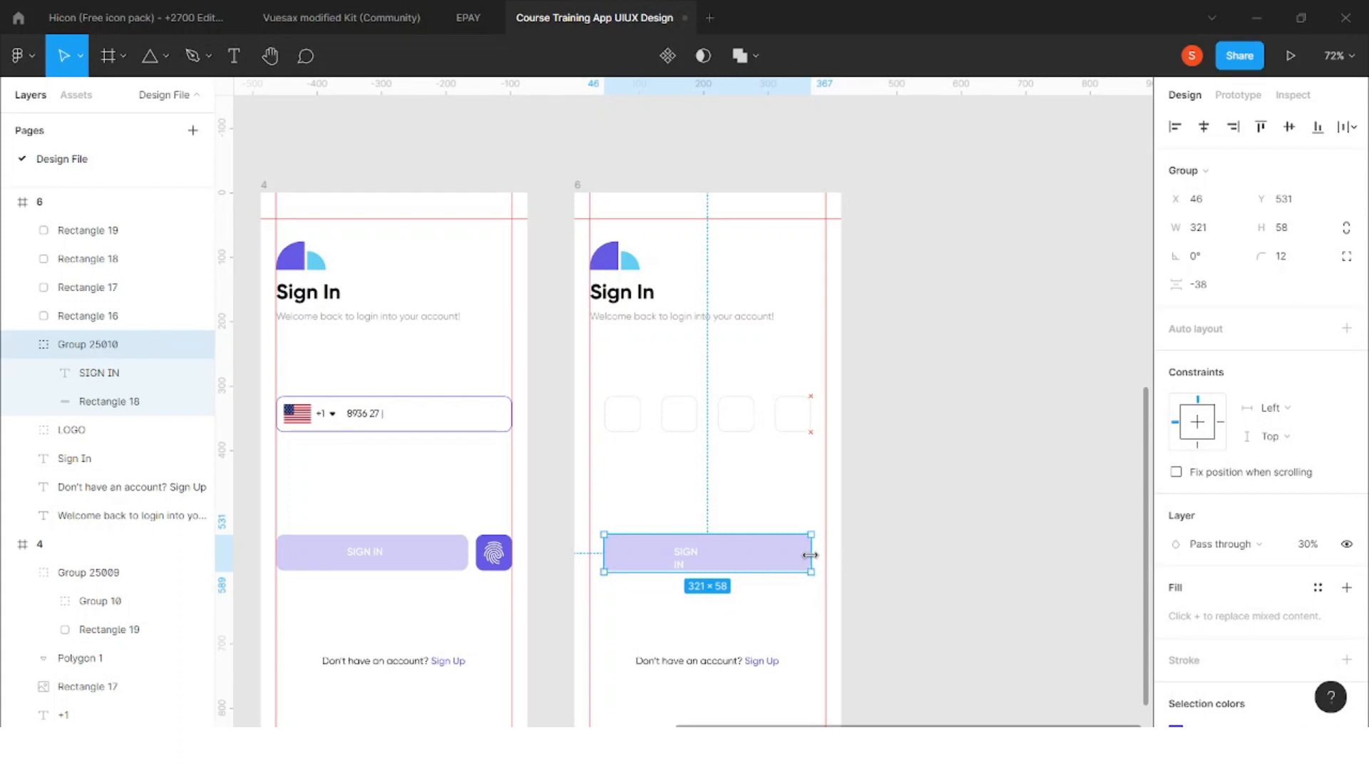
Switch the SIGN IN button label to auto width and centre it on the button
{"action": "double_click", "coordinate": [684, 559]}
{"action": "scroll", "coordinate": [694, 563], "scroll_direction": "up", "scroll_amount": 3}
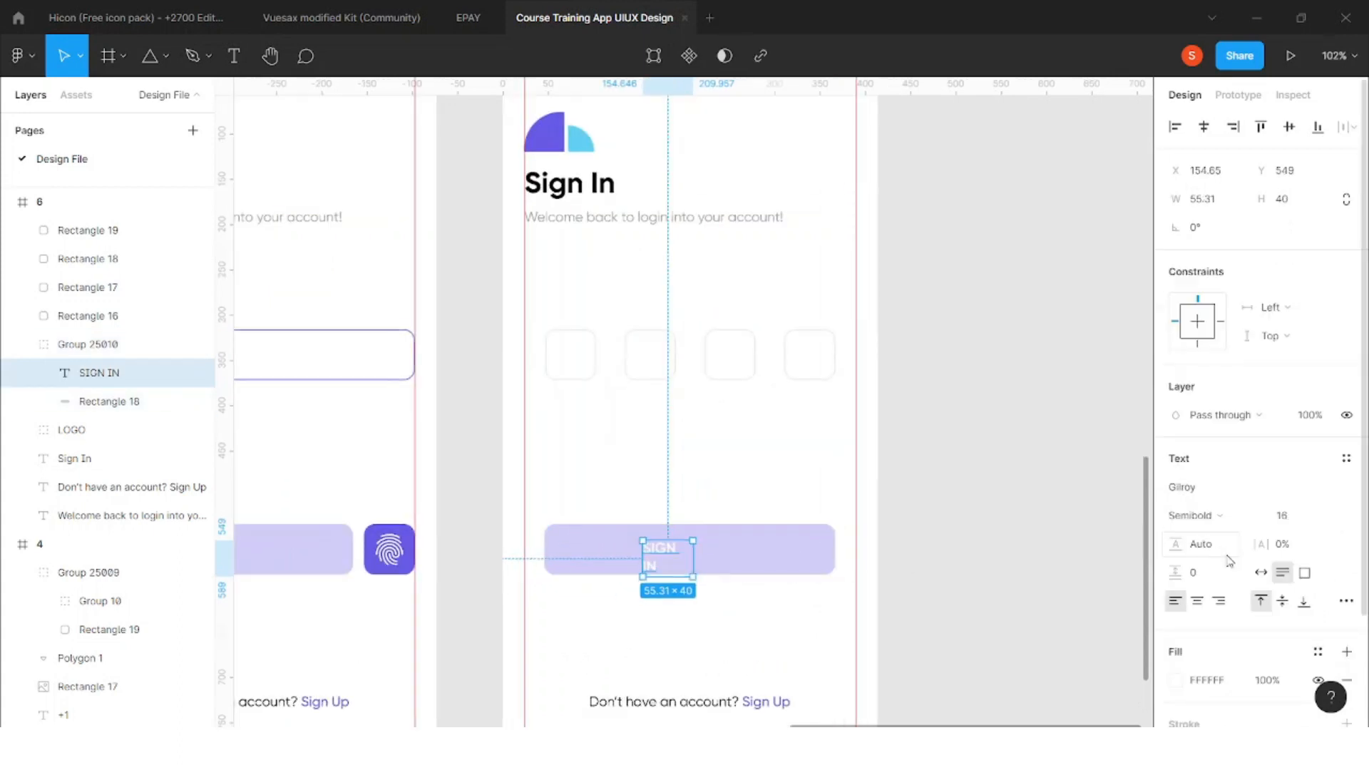
{"action": "left_click", "coordinate": [1260, 574]}
{"action": "scroll", "coordinate": [709, 562], "scroll_direction": "up", "scroll_amount": 2}
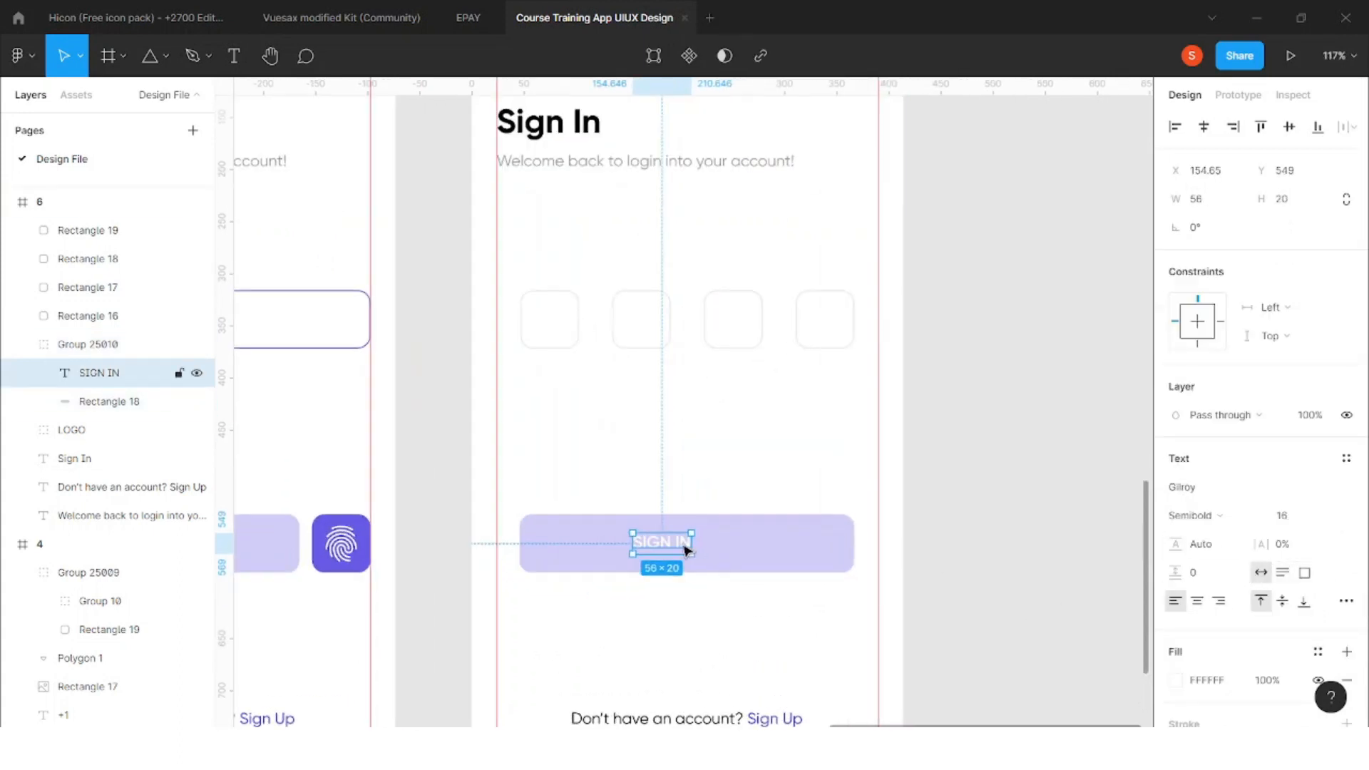
{"action": "left_click", "coordinate": [727, 471]}
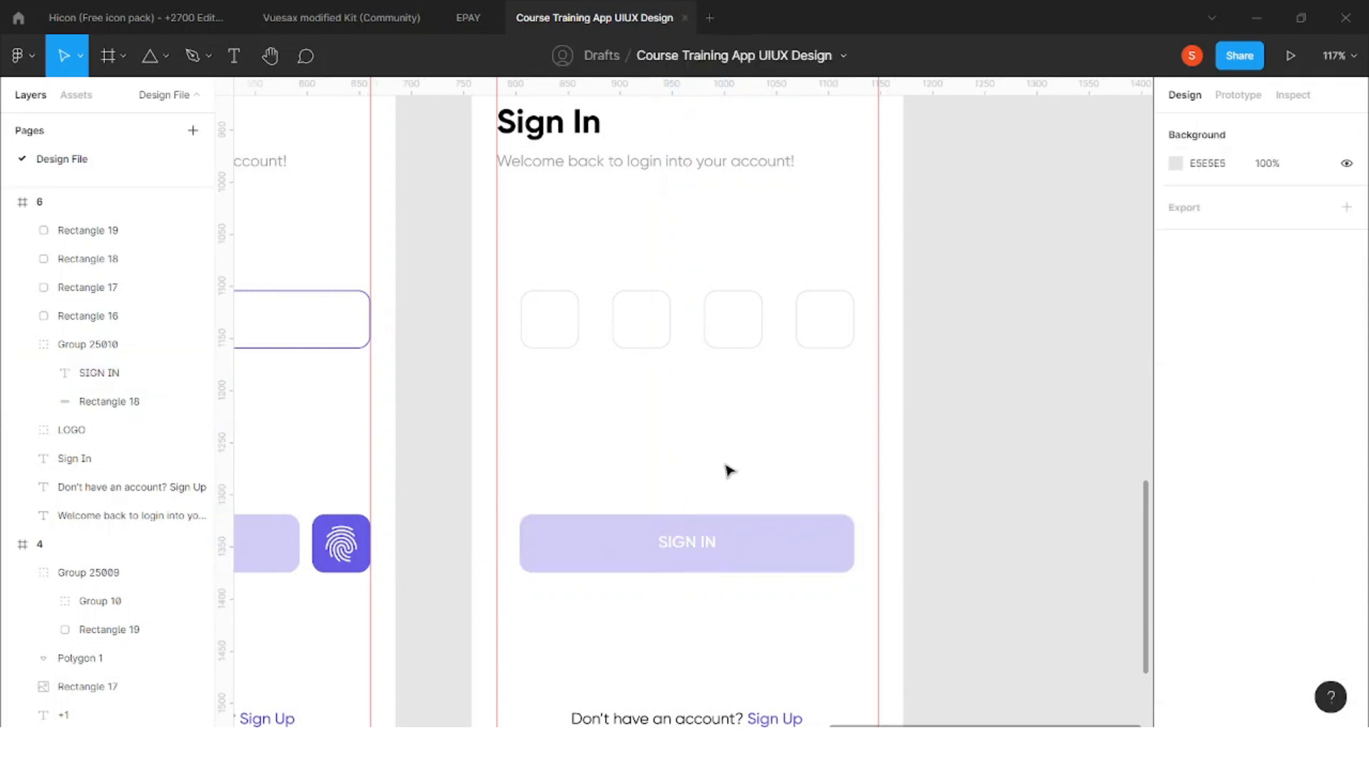
Place a copy of the Sign In heading in the first code box and replace its text with 4
{"action": "scroll", "coordinate": [668, 474], "scroll_direction": "down", "scroll_amount": 3}
{"action": "left_click", "coordinate": [585, 212]}
{"action": "key", "text": "ctrl+c"}
{"action": "key", "text": "Escape"}
{"action": "key", "text": "ctrl+v"}
{"action": "left_click_drag", "start_coordinate": [598, 221], "coordinate": [622, 356]}
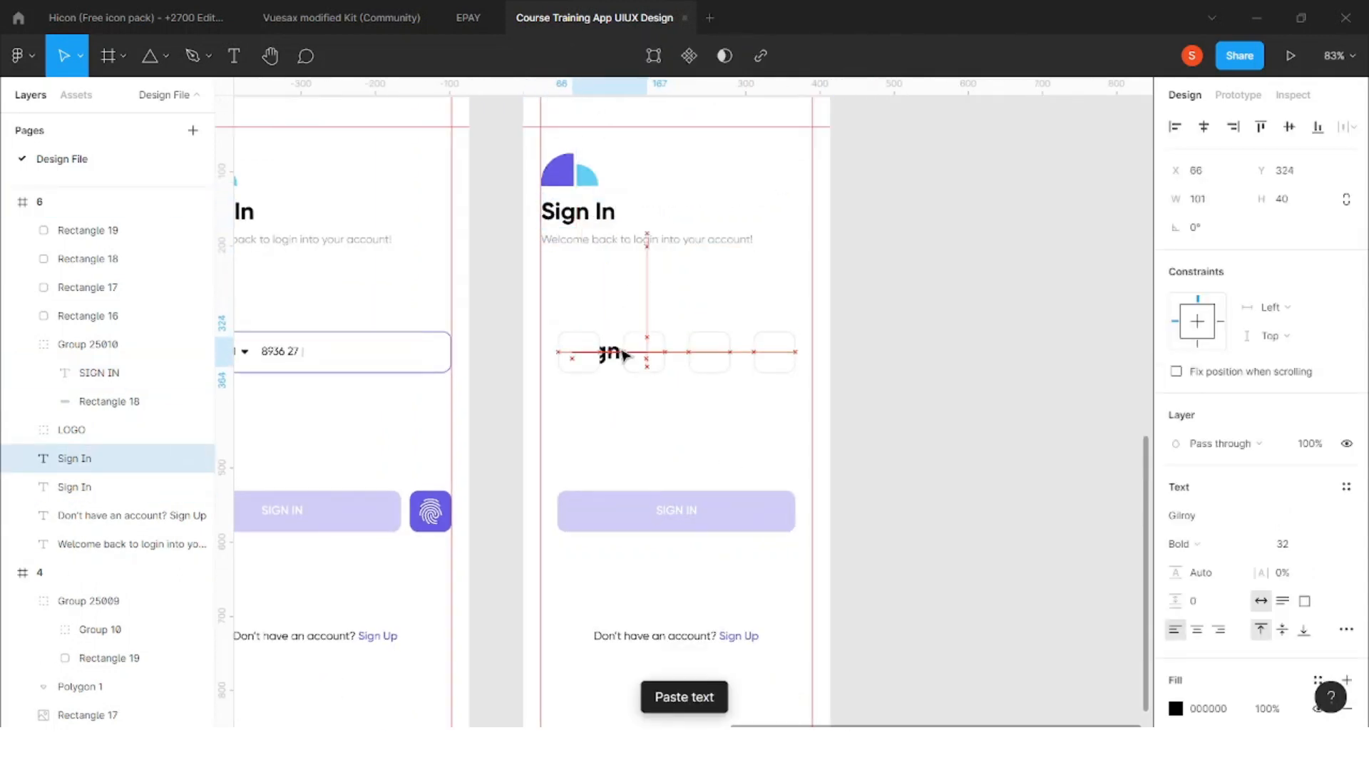
{"action": "scroll", "coordinate": [623, 355], "scroll_direction": "up", "scroll_amount": 5}
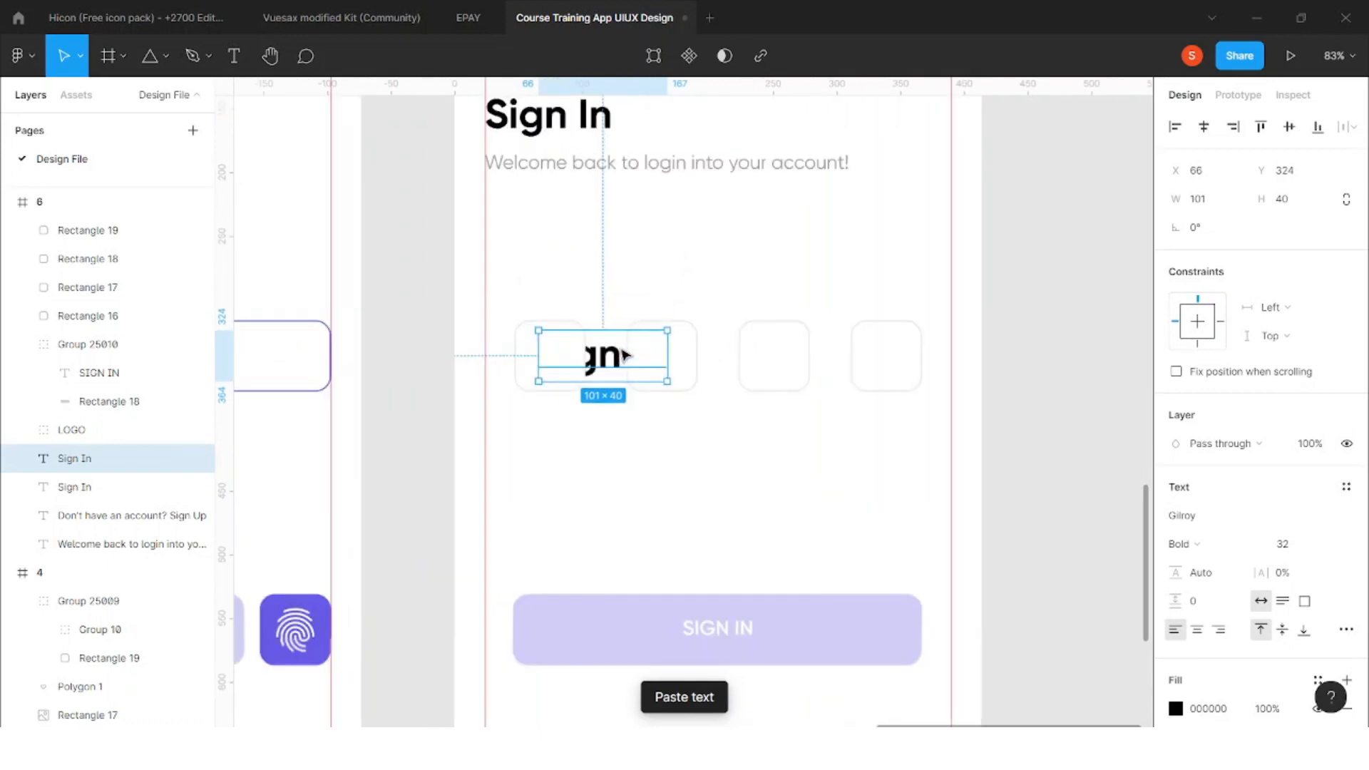
{"action": "double_click", "coordinate": [592, 370]}
{"action": "type", "text": "4"}
{"action": "key", "text": "Escape"}
Duplicate the digit into the second and third code boxes and change the copies to 6 and *
{"action": "scroll", "coordinate": [598, 280], "scroll_direction": "up", "scroll_amount": 3}
{"action": "left_click_drag", "start_coordinate": [563, 365], "coordinate": [861, 371]}
{"action": "double_click", "coordinate": [701, 358]}
{"action": "type", "text": "6"}
{"action": "key", "text": "Escape"}
{"action": "double_click", "coordinate": [859, 360]}
{"action": "type", "text": "*"}
{"action": "key", "text": "Escape"}
Nudge the asterisk to the middle of its box, set its opacity to 50%, and duplicate it into the fourth box
{"action": "scroll", "coordinate": [895, 361], "scroll_direction": "up", "scroll_amount": 3}
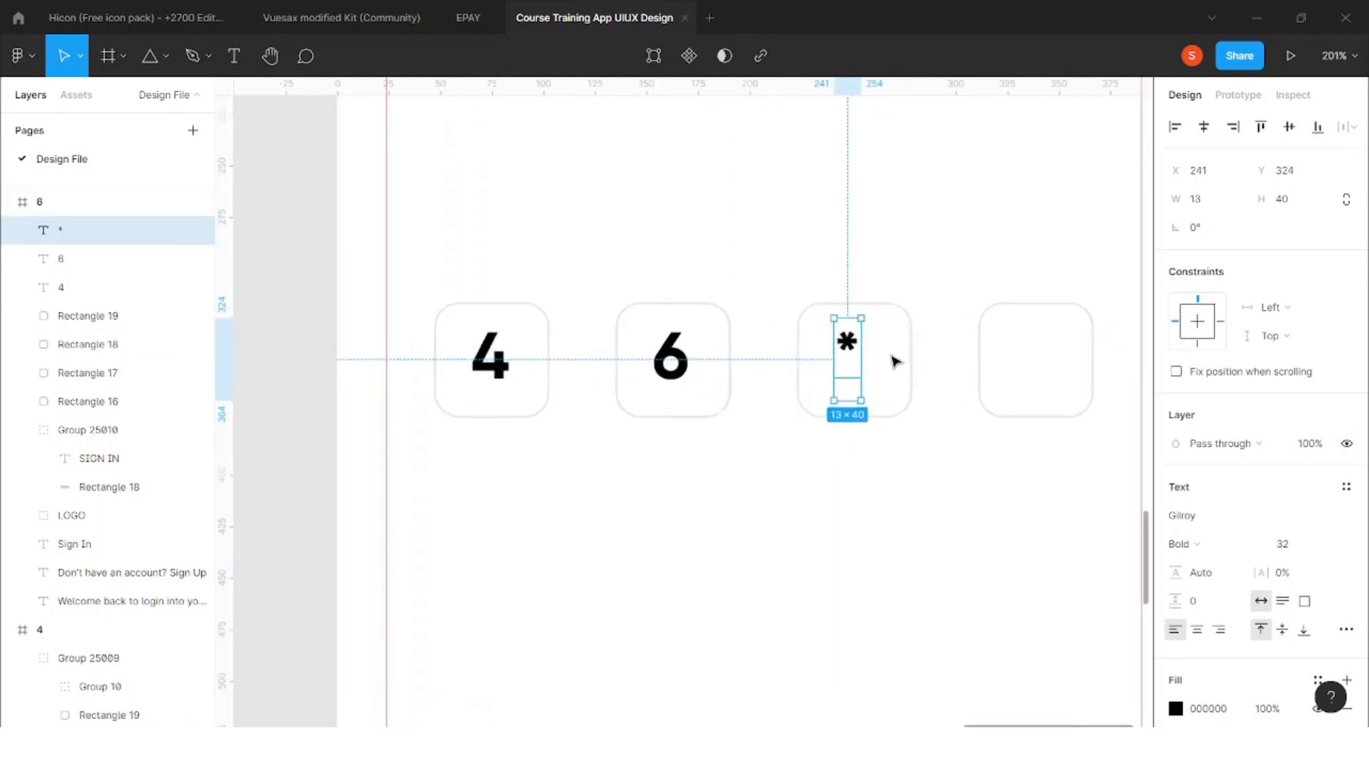
{"action": "key", "text": "Right"}
{"action": "key", "text": "Right"}
{"action": "key", "text": "Right"}
{"action": "key", "text": "Down"}
{"action": "key", "text": "Down"}
{"action": "key", "text": "Down"}
{"action": "key", "text": "Down"}
{"action": "key", "text": "Down"}
{"action": "key", "text": "5"}
{"action": "left_click_drag", "start_coordinate": [852, 363], "coordinate": [1060, 380]}
{"action": "left_click", "coordinate": [956, 374]}
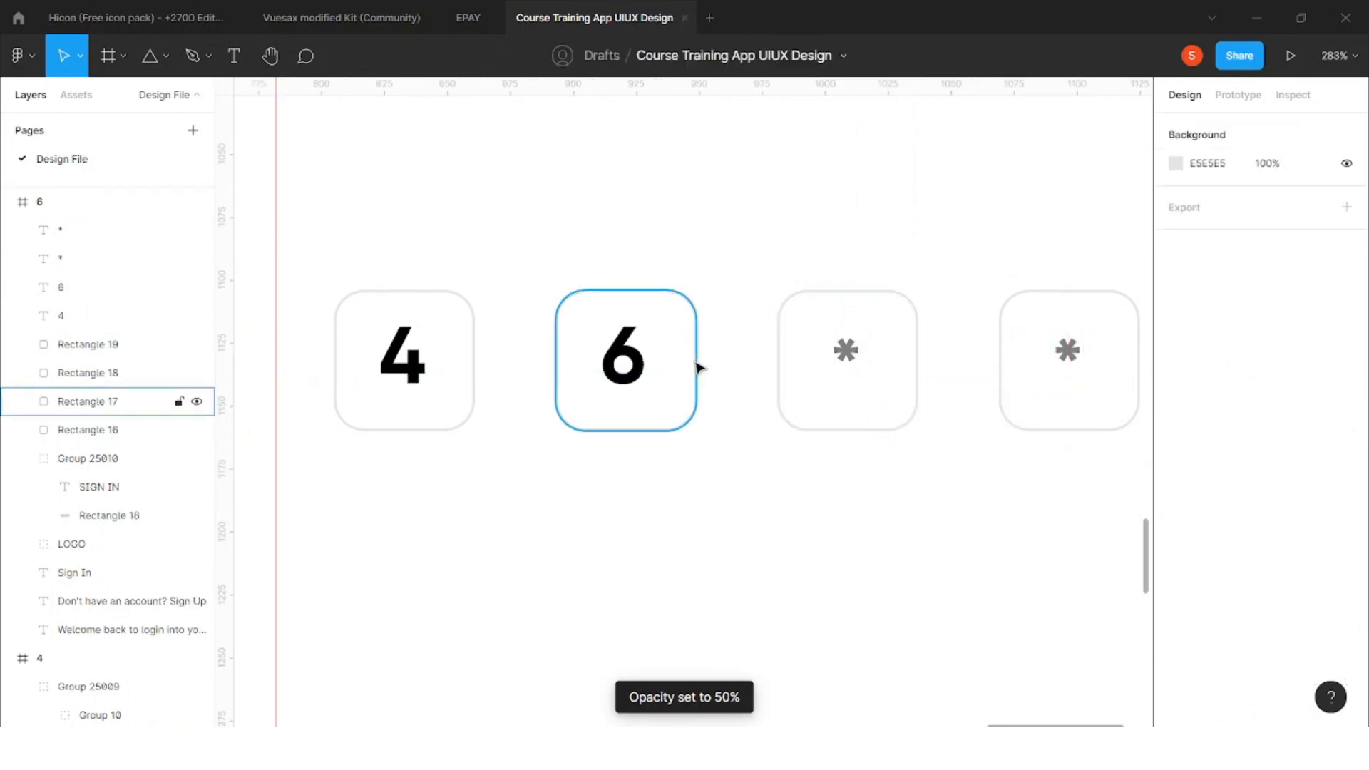
Change the SIGN IN button label in frame 6 to "Verify Code" and centre it horizontally on the button
{"action": "scroll", "coordinate": [706, 367], "scroll_direction": "down", "scroll_amount": 10}
{"action": "scroll", "coordinate": [721, 417], "scroll_direction": "up", "scroll_amount": 5}
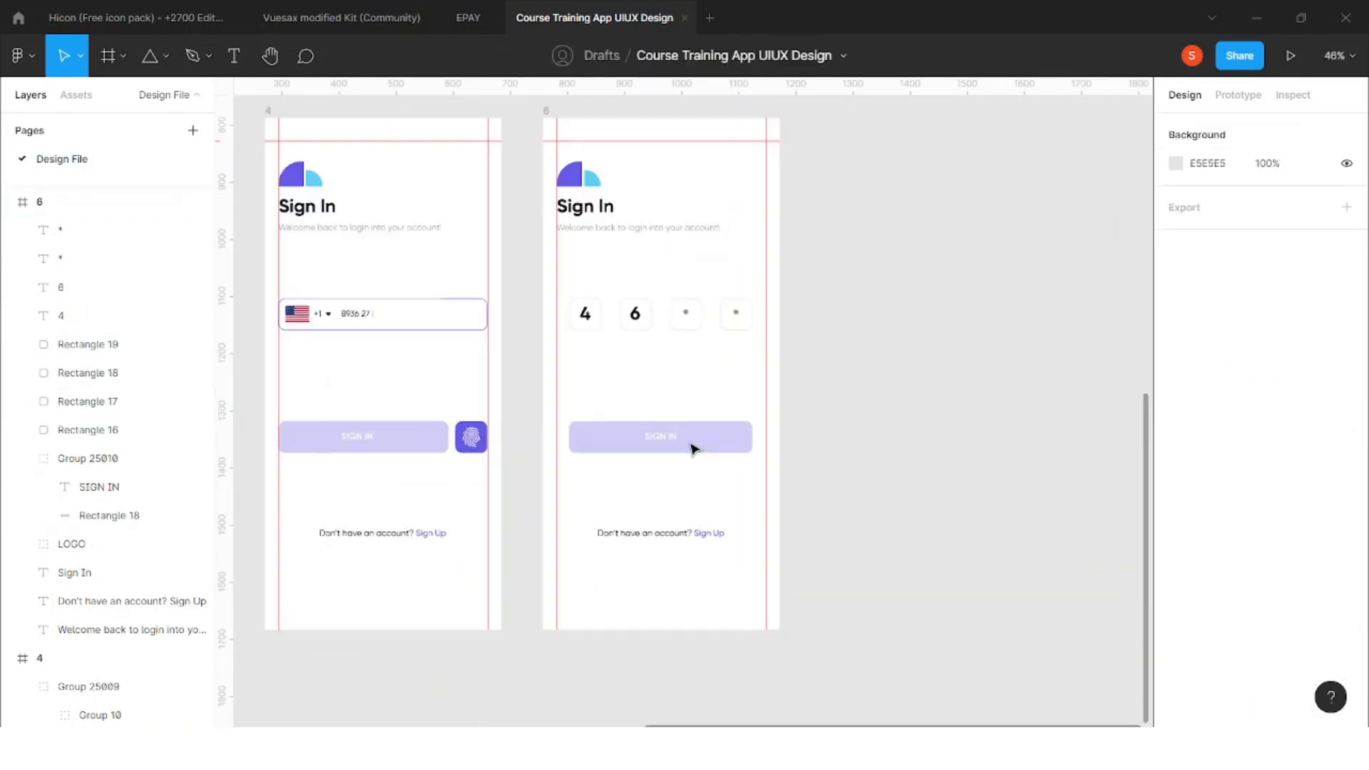
{"action": "double_click", "coordinate": [678, 436]}
{"action": "double_click", "coordinate": [674, 432]}
{"action": "type", "text": "Verify Code"}
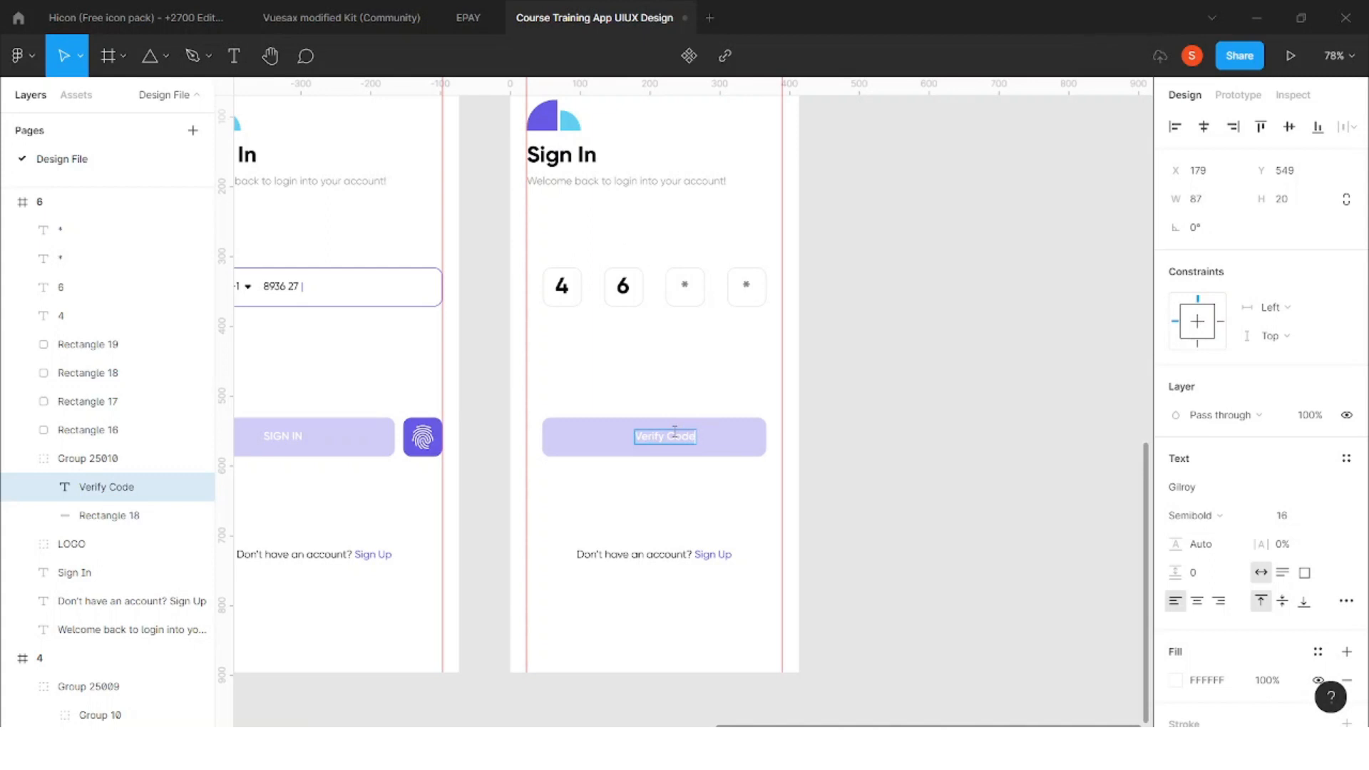
{"action": "key", "text": "Escape"}
{"action": "left_click_drag", "start_coordinate": [668, 431], "coordinate": [668, 446]}
{"action": "left_click", "coordinate": [766, 449], "text": "shift"}
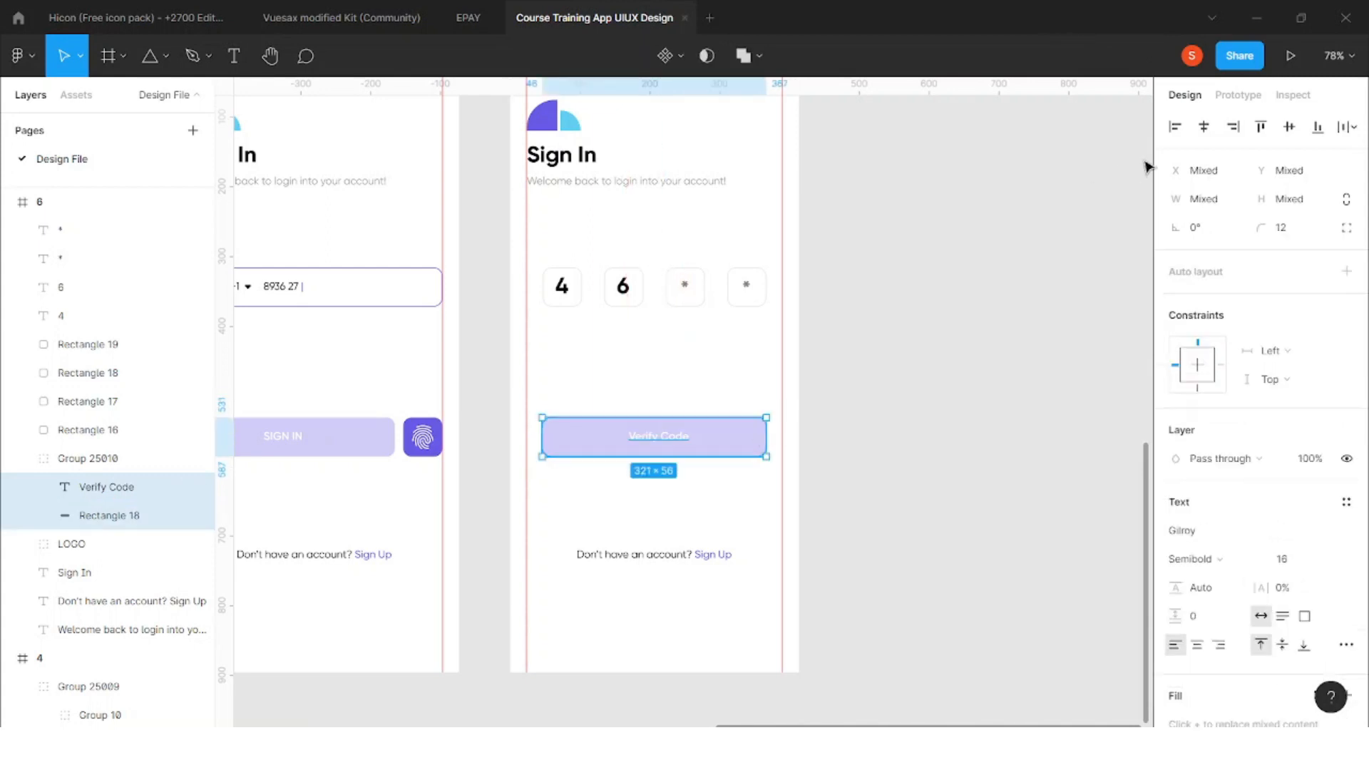
{"action": "left_click", "coordinate": [1204, 127]}
{"action": "left_click", "coordinate": [958, 355]}
Delete the "Don't have an account? Sign Up" line and the logo from frame 6
{"action": "left_click", "coordinate": [700, 561]}
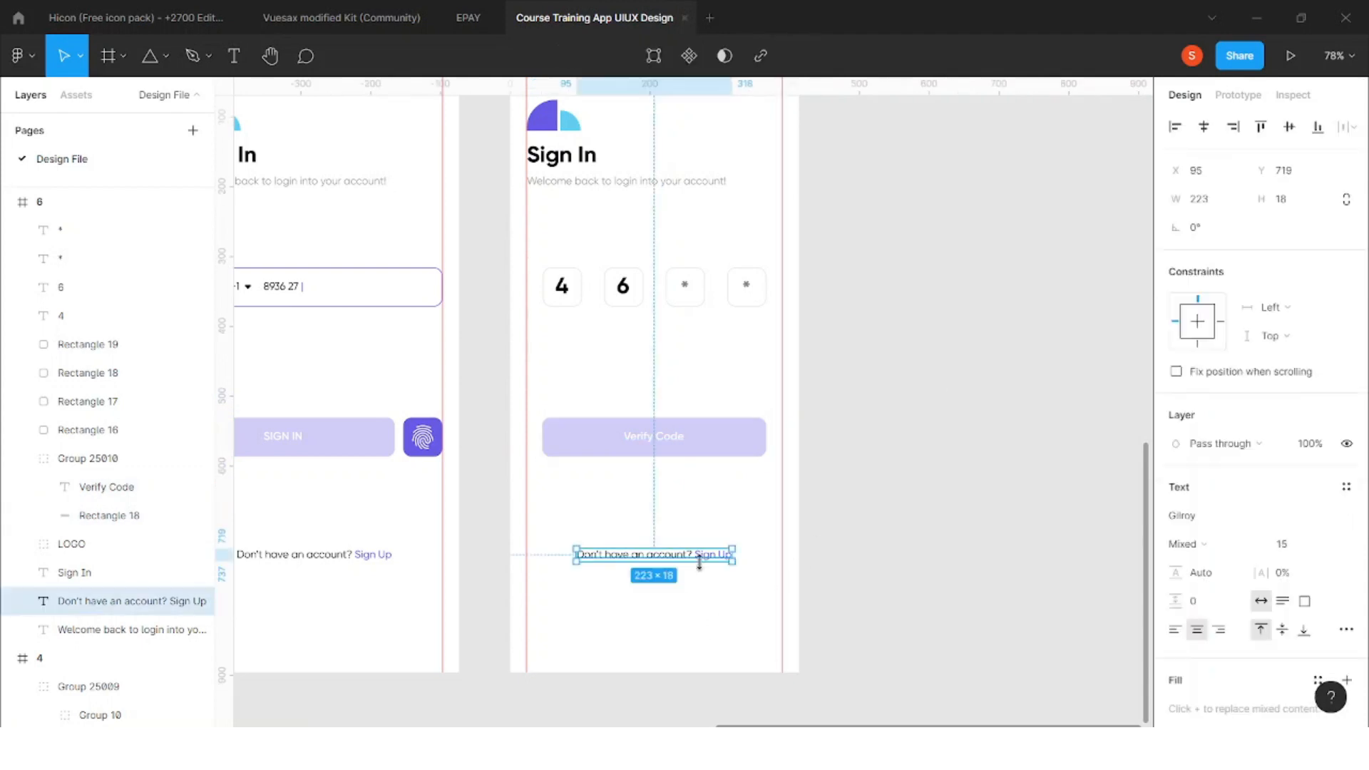
{"action": "left_click", "coordinate": [706, 571]}
{"action": "scroll", "coordinate": [751, 517], "scroll_direction": "down", "scroll_amount": 5}
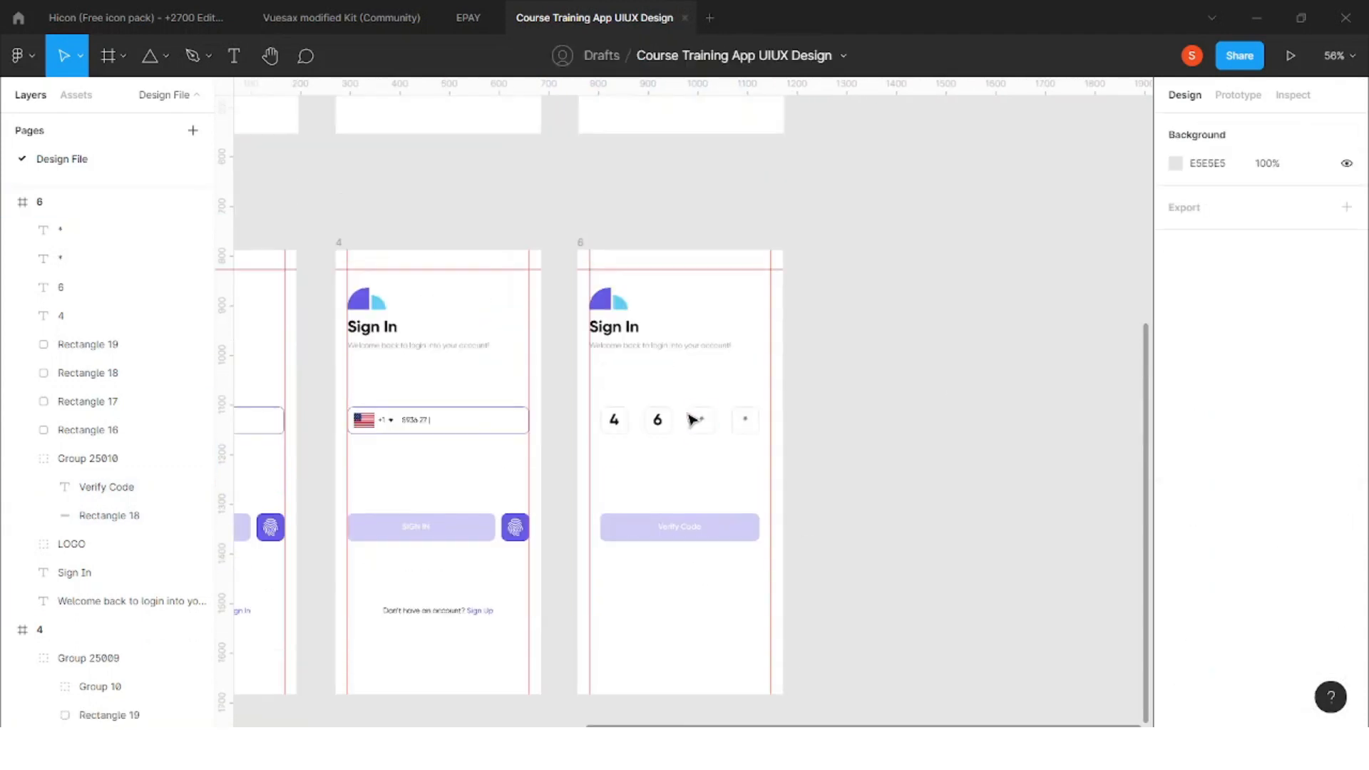
{"action": "left_click", "coordinate": [623, 323]}
{"action": "left_click", "coordinate": [622, 308]}
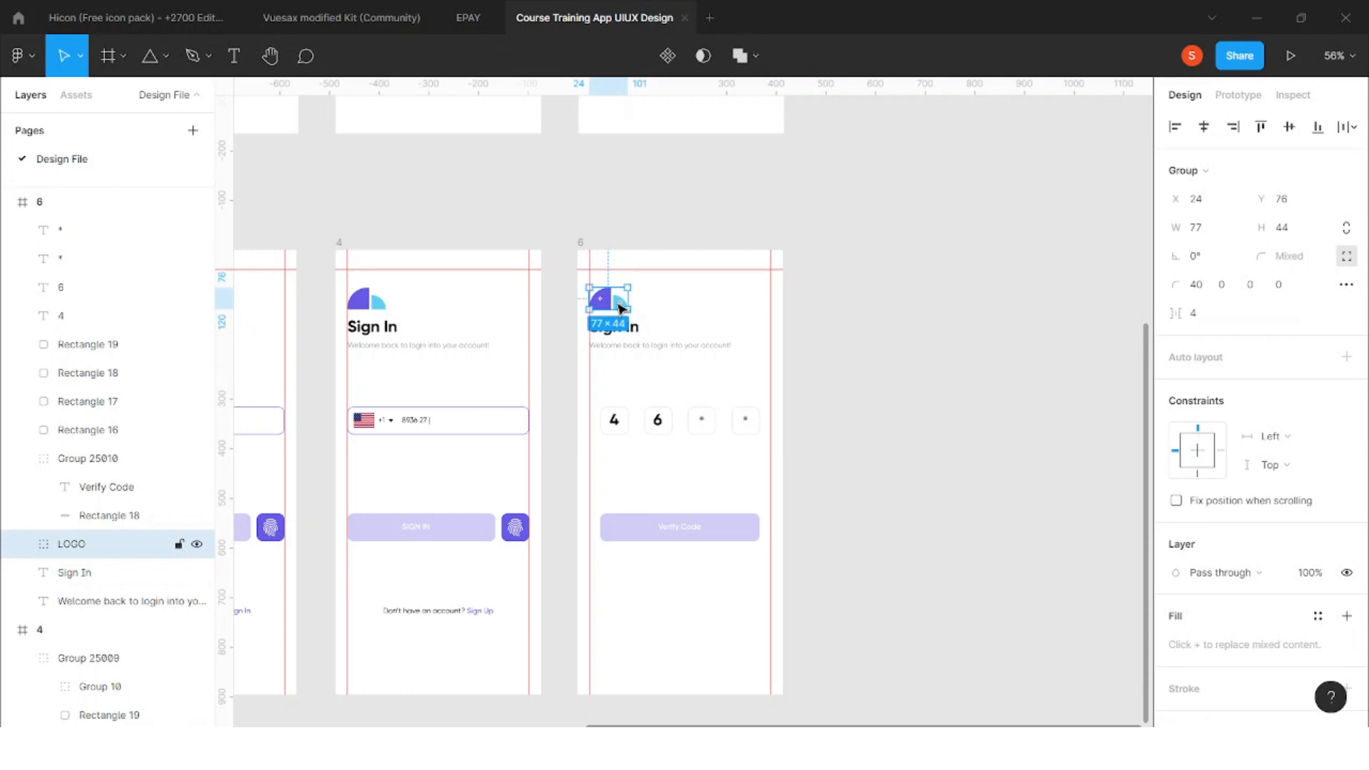
{"action": "key", "text": "Delete"}
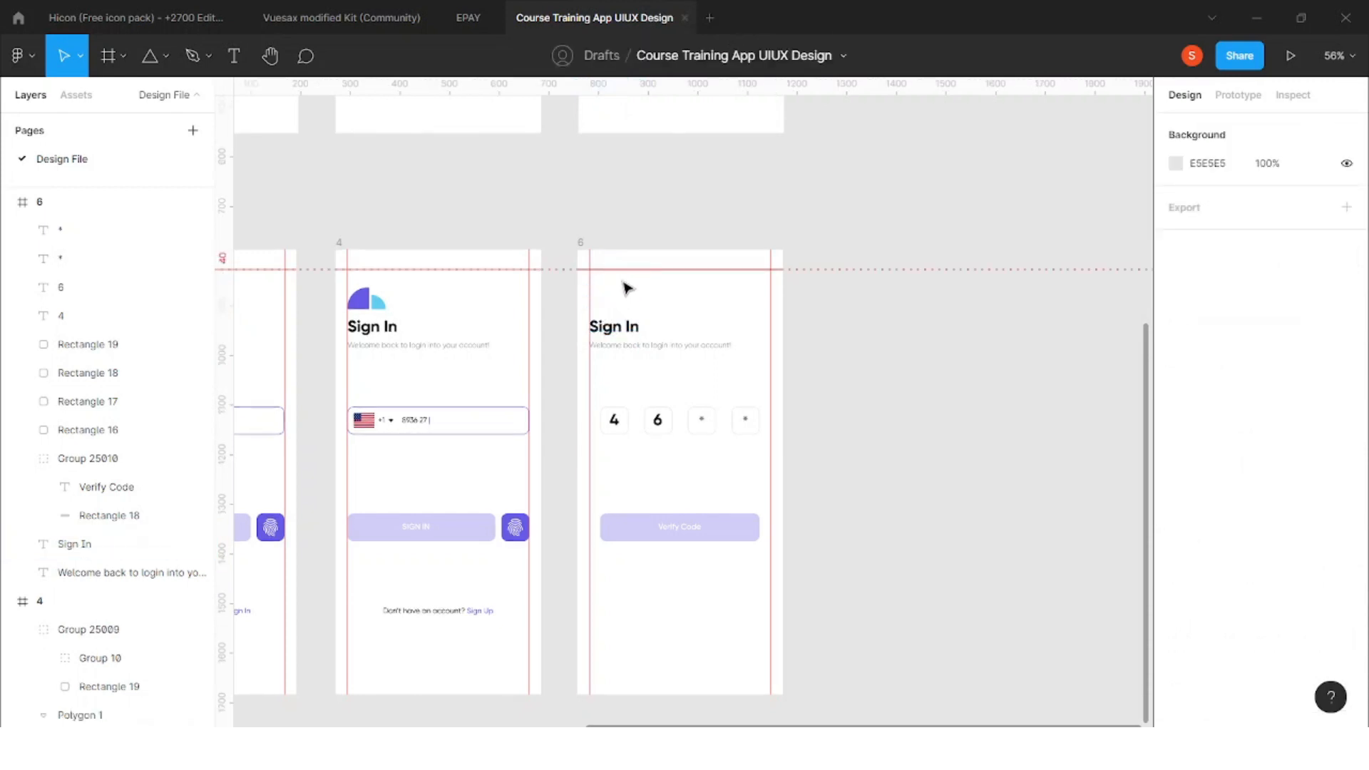
Undo the deletion of the logo and the "Don't have an account? Sign Up" line in frame 6, and open that line for editing
{"action": "scroll", "coordinate": [627, 290], "scroll_direction": "up", "scroll_amount": 2}
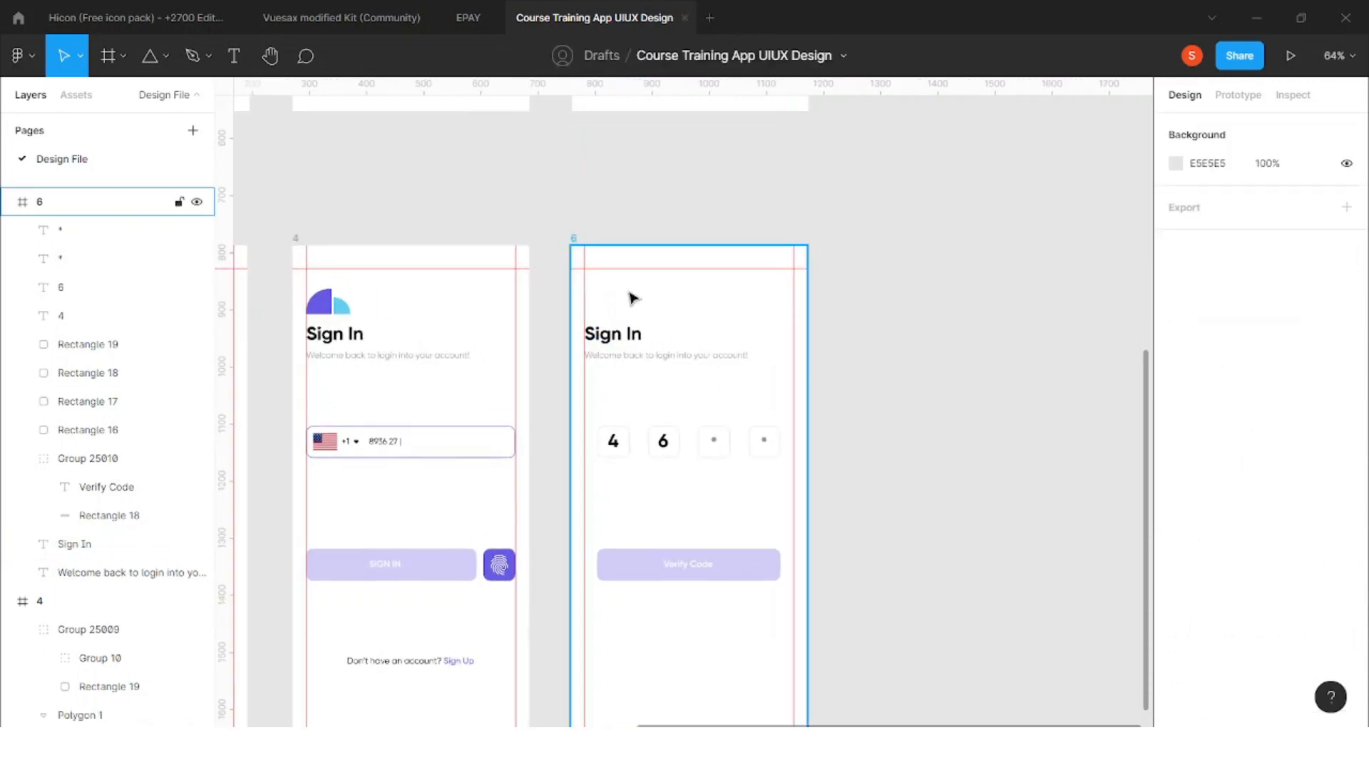
{"action": "scroll", "coordinate": [629, 292], "scroll_direction": "down", "scroll_amount": 1}
{"action": "key", "text": "ctrl+z"}
{"action": "scroll", "coordinate": [627, 292], "scroll_direction": "down", "scroll_amount": 2}
{"action": "key", "text": "ctrl+z"}
{"action": "key", "text": "ctrl+z"}
{"action": "key", "text": "ctrl+z"}
{"action": "double_click", "coordinate": [696, 560]}
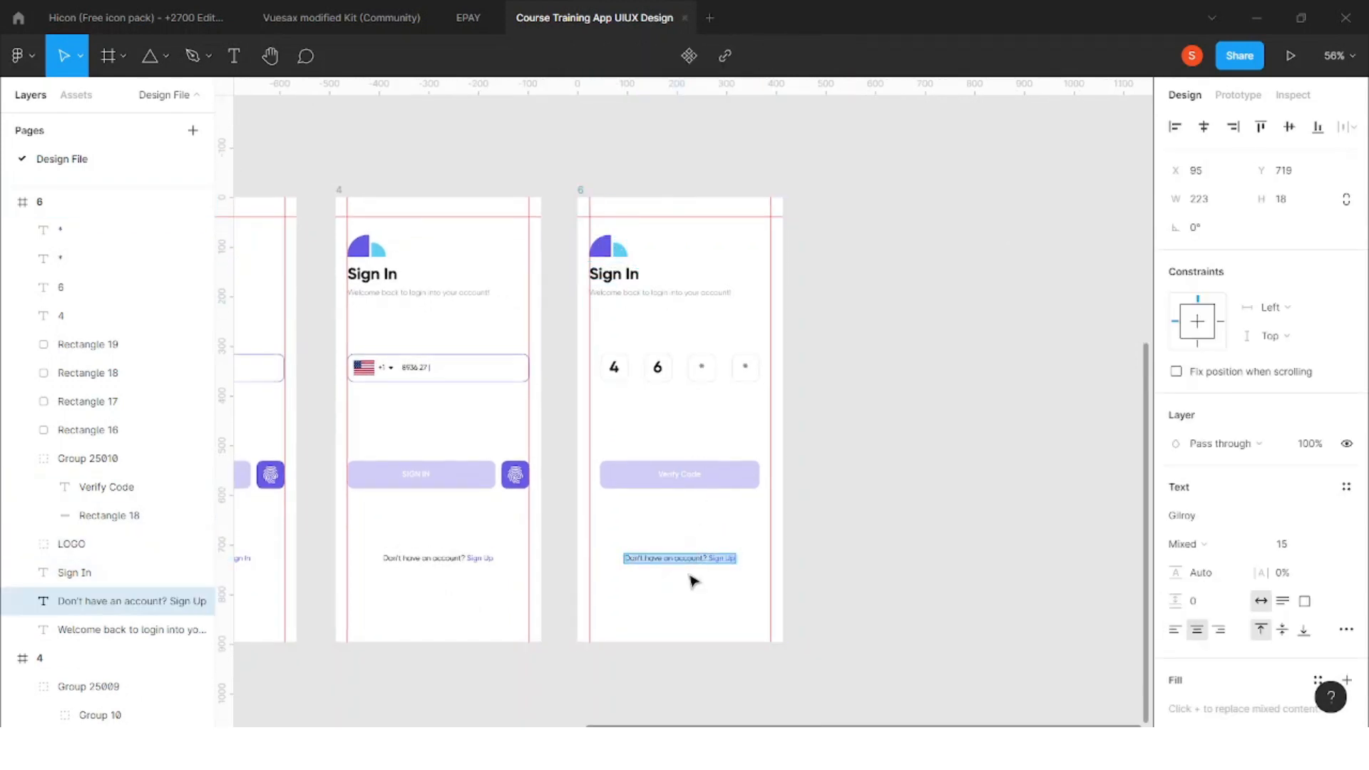
Examine the resend-code line beneath the VERIFY NOW button in the reference screen above frame 4
{"action": "scroll", "coordinate": [694, 565], "scroll_direction": "up", "scroll_amount": 5}
{"action": "scroll", "coordinate": [627, 409], "scroll_direction": "down", "scroll_amount": 5}
{"action": "scroll", "coordinate": [626, 409], "scroll_direction": "up", "scroll_amount": 5}
{"action": "scroll", "coordinate": [463, 325], "scroll_direction": "up", "scroll_amount": 5}
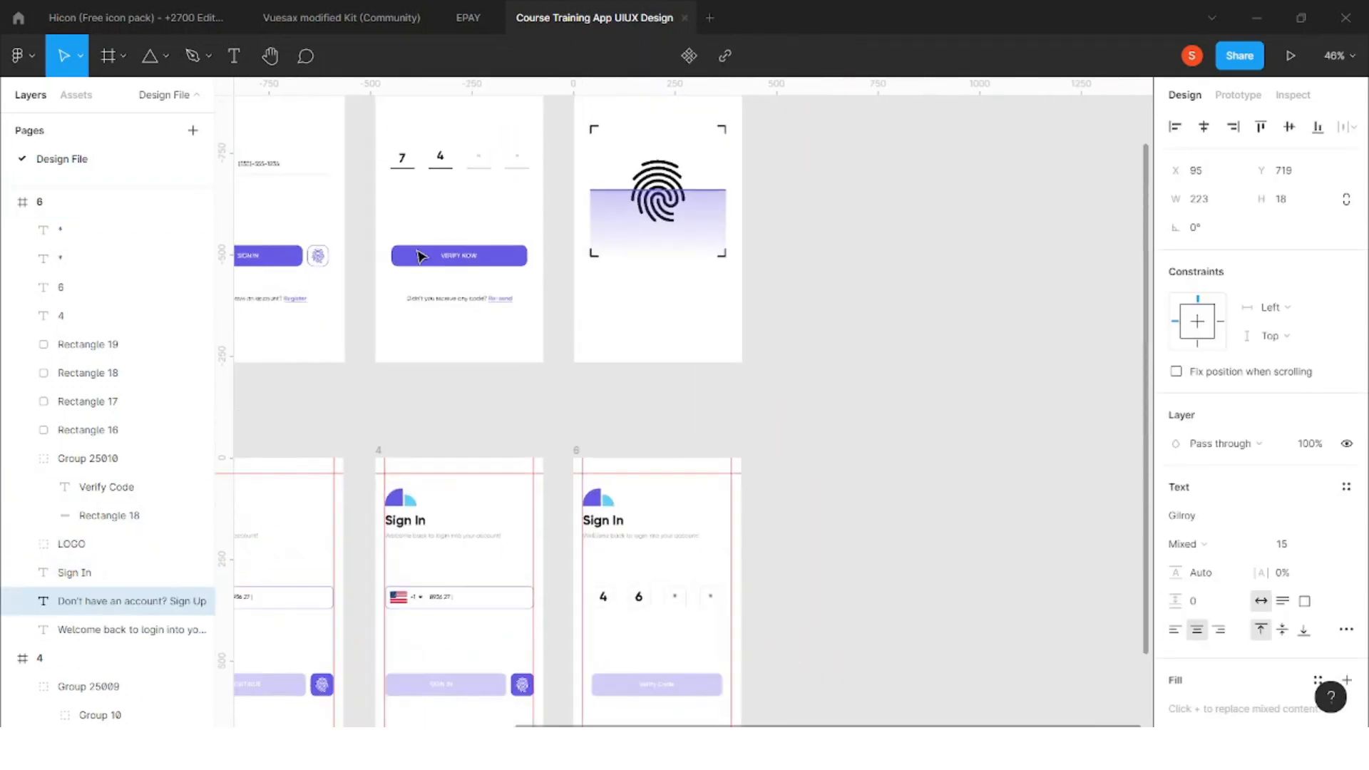
{"action": "scroll", "coordinate": [492, 320], "scroll_direction": "down", "scroll_amount": 5}
{"action": "scroll", "coordinate": [538, 318], "scroll_direction": "up", "scroll_amount": 5}
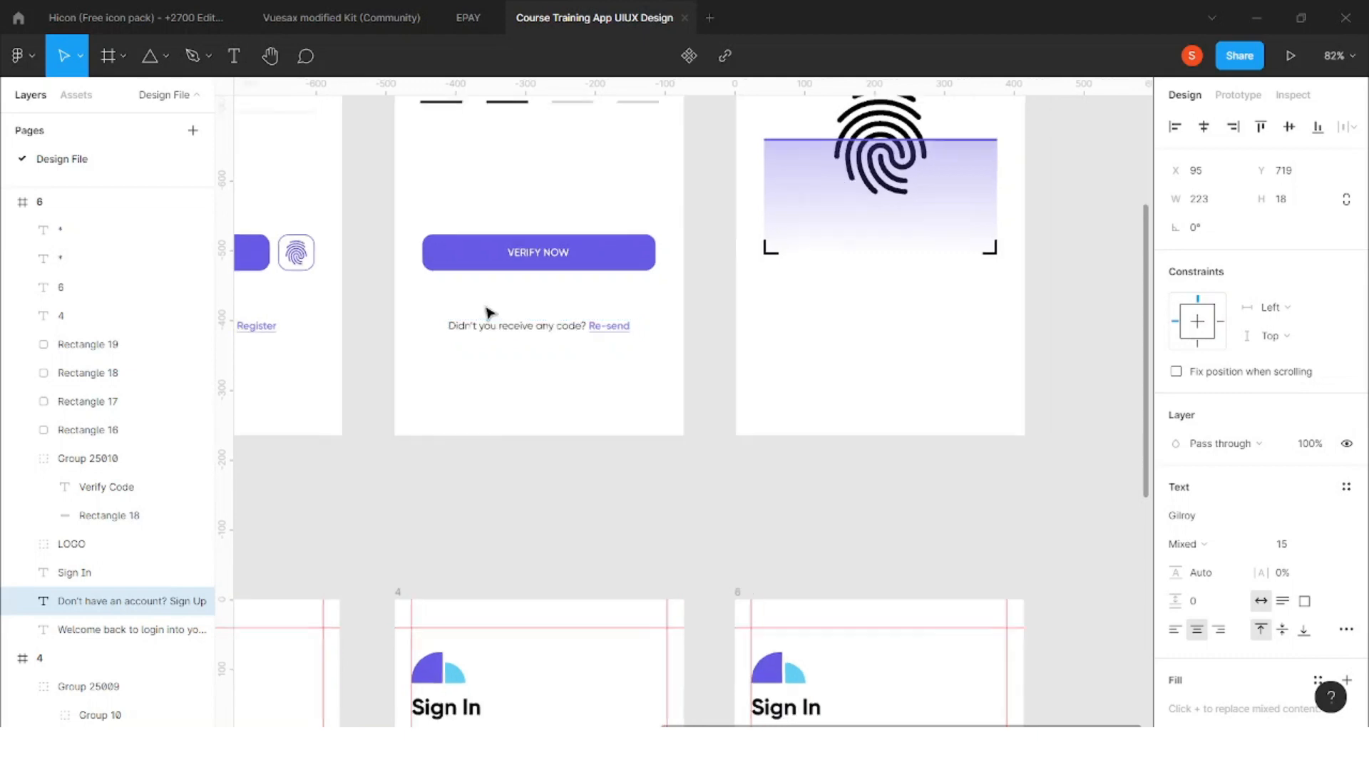
{"action": "scroll", "coordinate": [642, 364], "scroll_direction": "down", "scroll_amount": 5}
{"action": "scroll", "coordinate": [670, 590], "scroll_direction": "down", "scroll_amount": 1}
{"action": "scroll", "coordinate": [677, 579], "scroll_direction": "up", "scroll_amount": 5}
{"action": "scroll", "coordinate": [676, 580], "scroll_direction": "up", "scroll_amount": 3}
{"action": "left_click", "coordinate": [767, 536]}
{"action": "left_click_drag", "start_coordinate": [769, 536], "coordinate": [966, 540]}
{"action": "type", "text": "Res"}
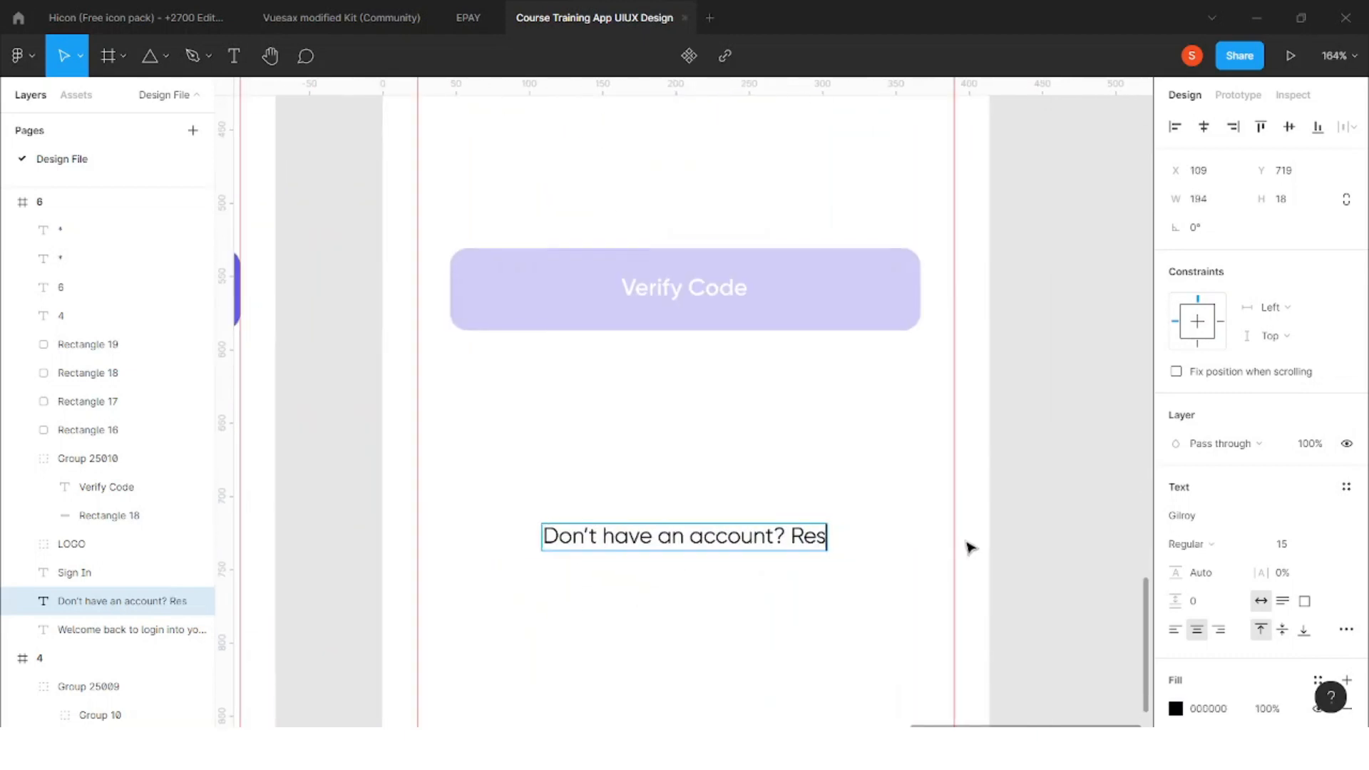
{"action": "key", "text": "ctrl+z"}
{"action": "key", "text": "ctrl+z"}
Replace "Sign Up" with "Resend" at the end of the line below frame 6's Verify Code button
{"action": "key", "text": "BackSpace"}
{"action": "key", "text": "BackSpace"}
{"action": "key", "text": "BackSpace"}
{"action": "key", "text": "BackSpace"}
{"action": "key", "text": "BackSpace"}
{"action": "key", "text": "BackSpace"}
{"action": "type", "text": "Resend"}
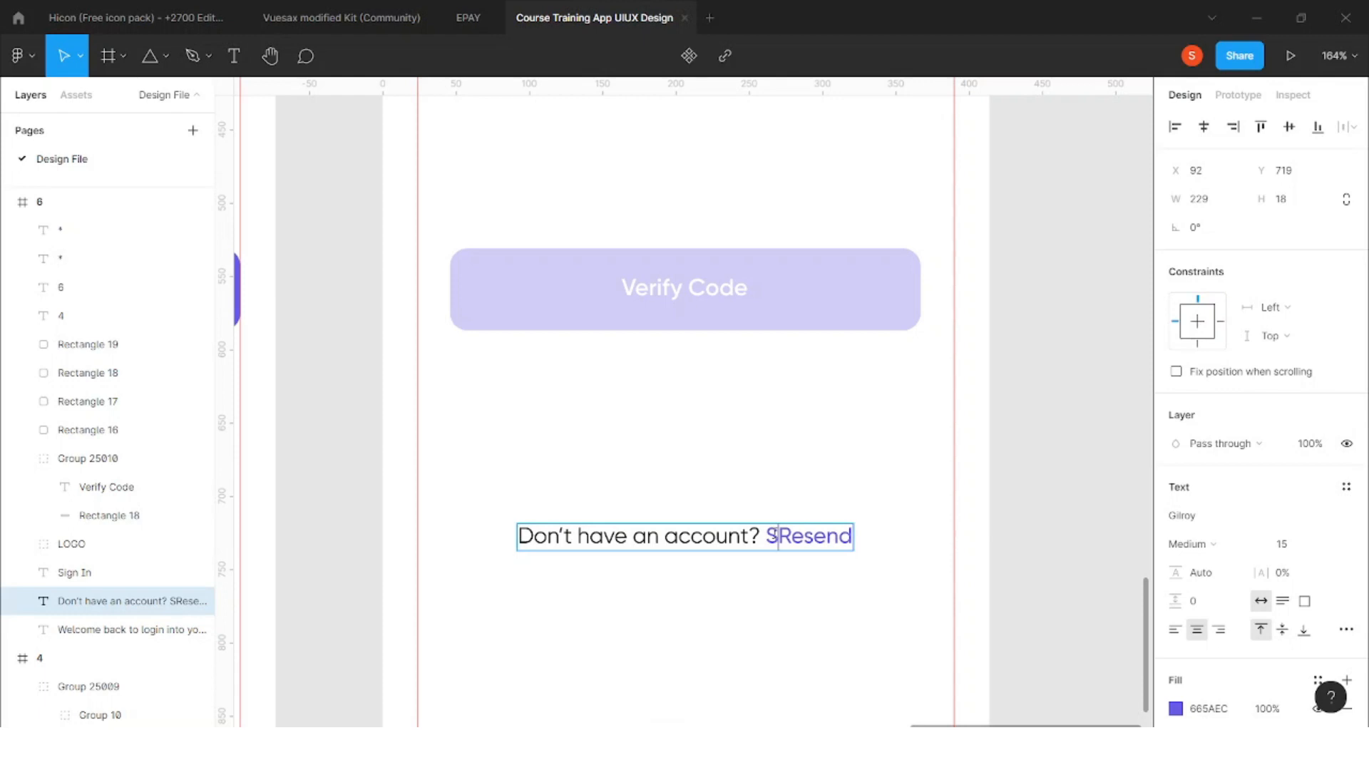
{"action": "left_click", "coordinate": [772, 536]}
{"action": "key", "text": "BackSpace"}
Replace "Don't have an account" with "Didn't received the code" in the line before "? Resend" in frame 6
{"action": "left_click_drag", "start_coordinate": [721, 536], "coordinate": [486, 520]}
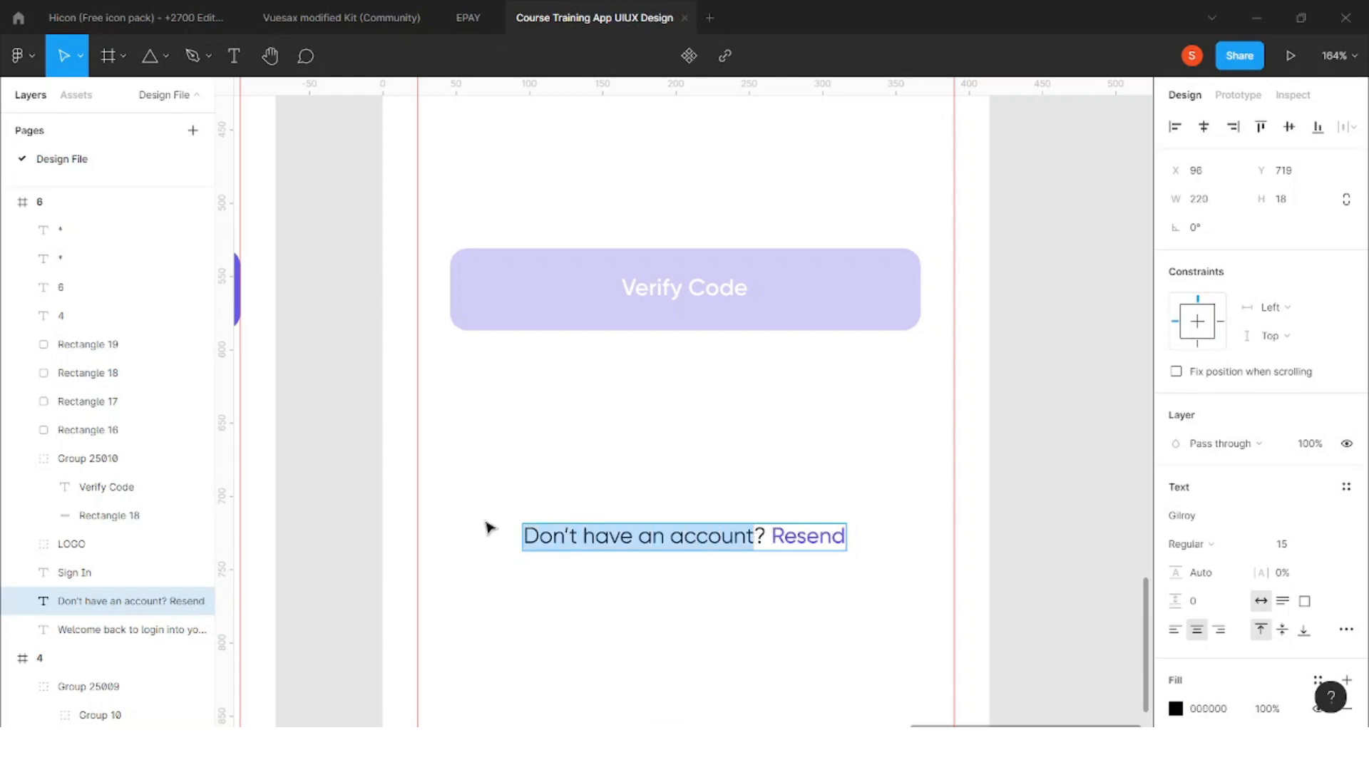
{"action": "type", "text": "did"}
{"action": "key", "text": "BackSpace"}
{"action": "key", "text": "BackSpace"}
{"action": "key", "text": "BackSpace"}
{"action": "type", "text": "D"}
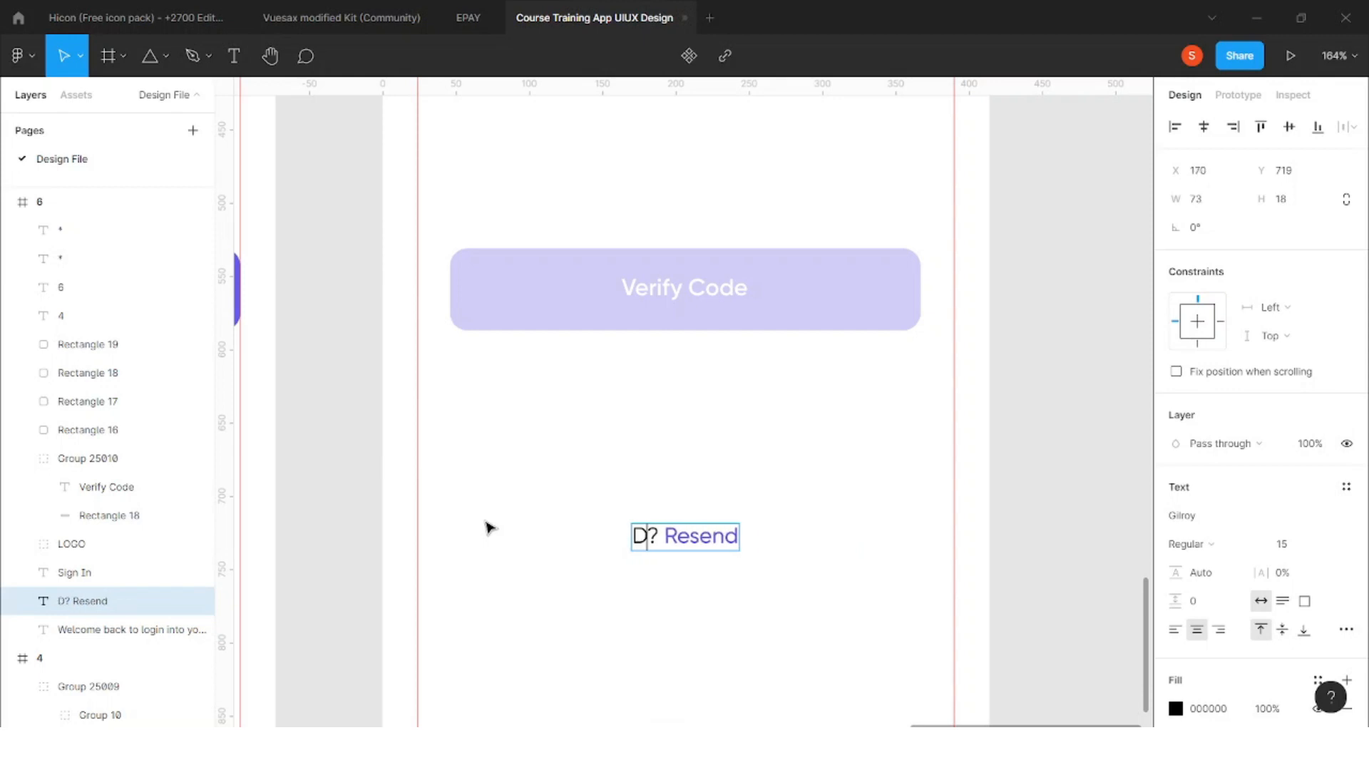
{"action": "type", "text": "idn't received the coe"}
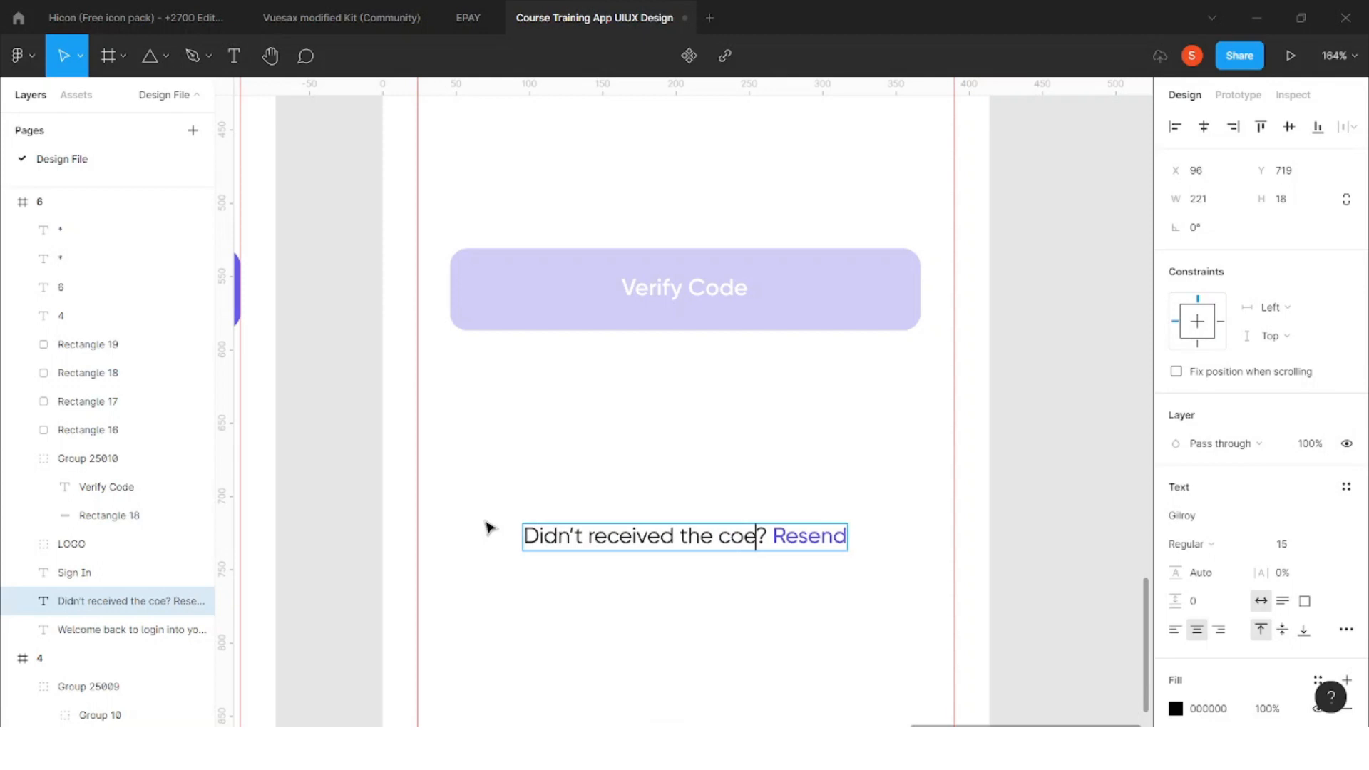
{"action": "key", "text": "BackSpace"}
{"action": "type", "text": "de"}
{"action": "key", "text": "Escape"}
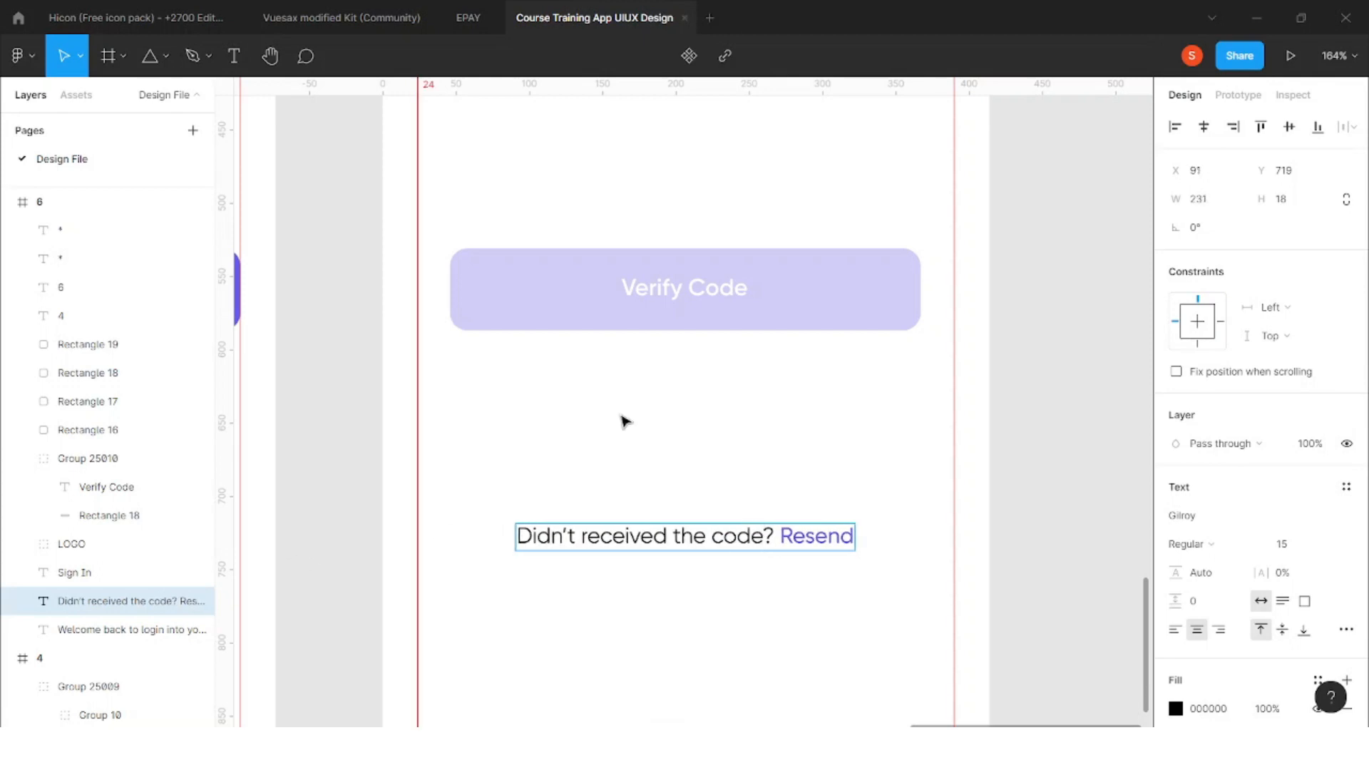
{"action": "scroll", "coordinate": [731, 460], "scroll_direction": "down", "scroll_amount": 2}
{"action": "scroll", "coordinate": [730, 460], "scroll_direction": "down", "scroll_amount": 5}
{"action": "key", "text": "Escape"}
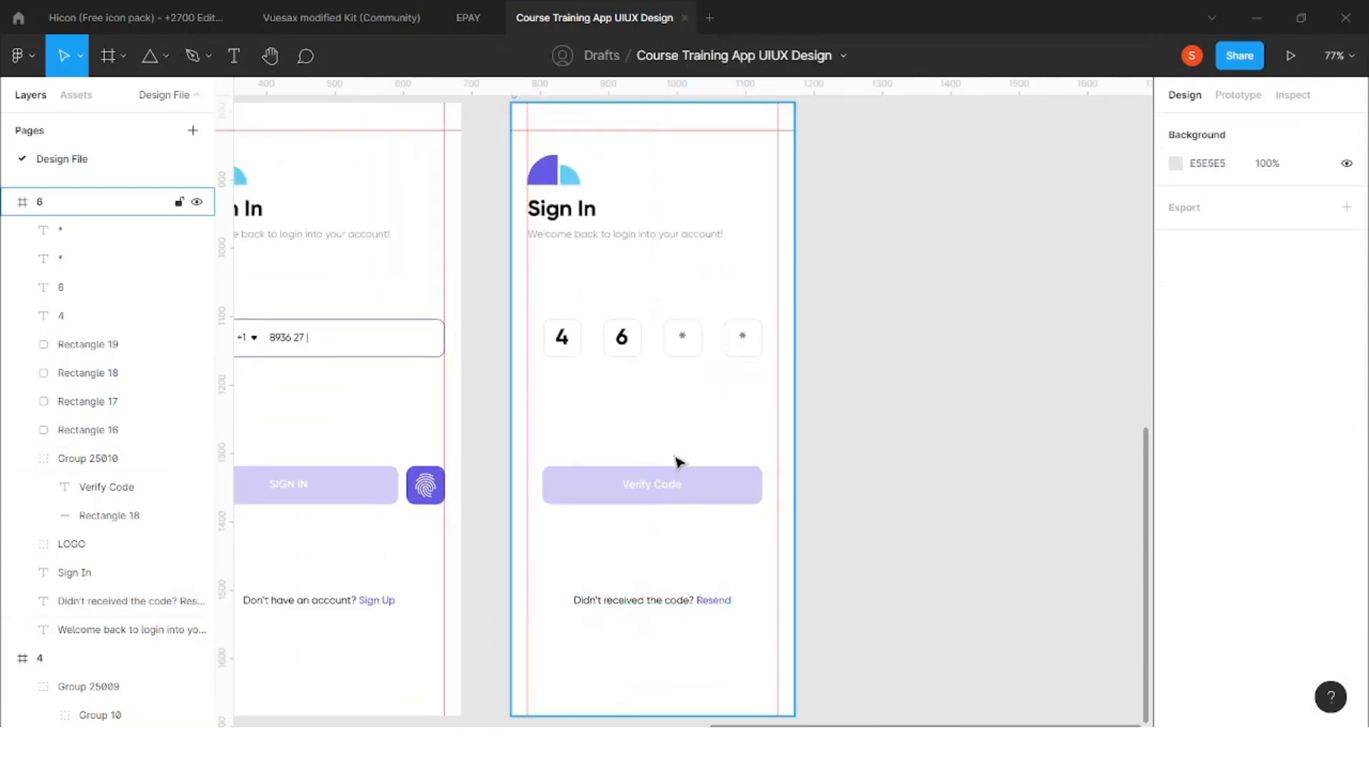
Set the opacity of the SIGN IN button in frame 4 to 100%
{"action": "scroll", "coordinate": [762, 464], "scroll_direction": "up", "scroll_amount": 2}
{"action": "scroll", "coordinate": [631, 485], "scroll_direction": "down", "scroll_amount": 3}
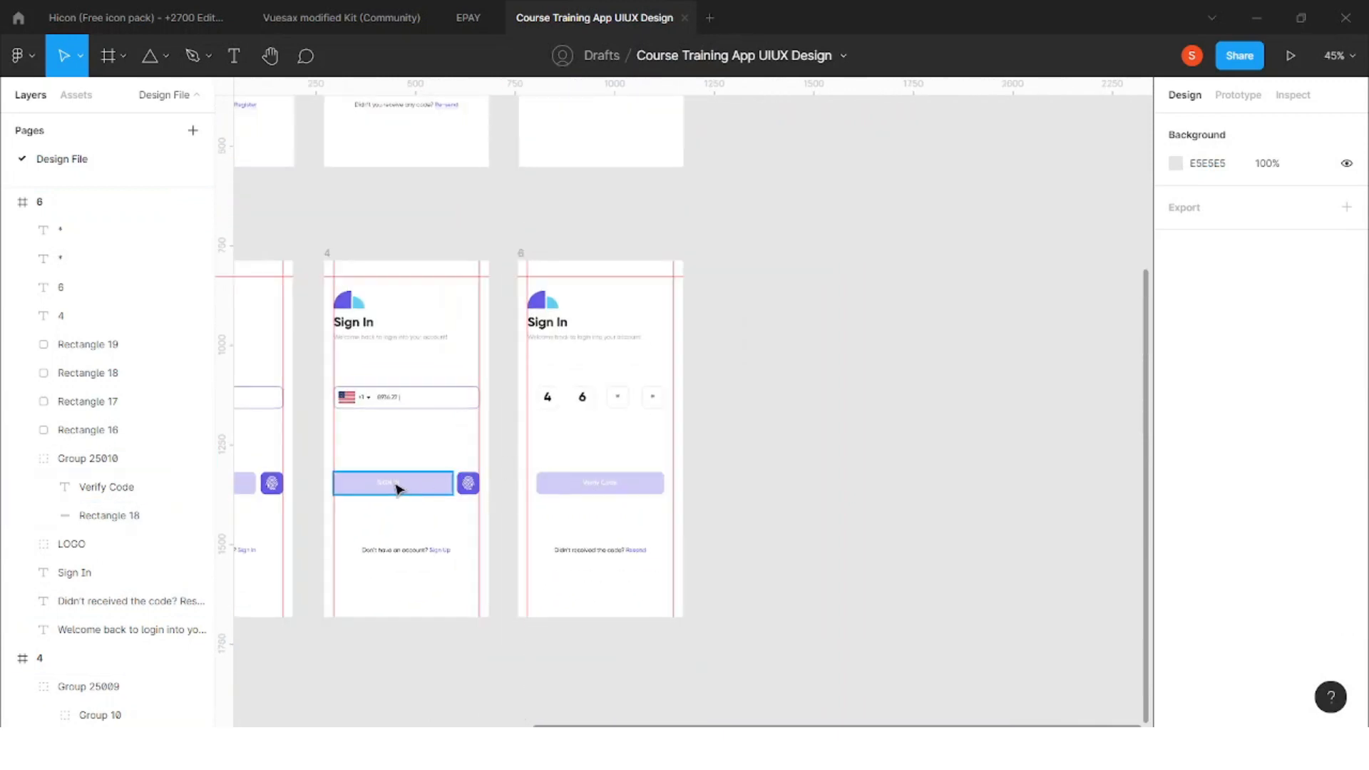
{"action": "left_click", "coordinate": [398, 488]}
{"action": "key", "text": "0"}
{"action": "left_click", "coordinate": [504, 479]}
{"action": "scroll", "coordinate": [563, 485], "scroll_direction": "right", "scroll_amount": 1}
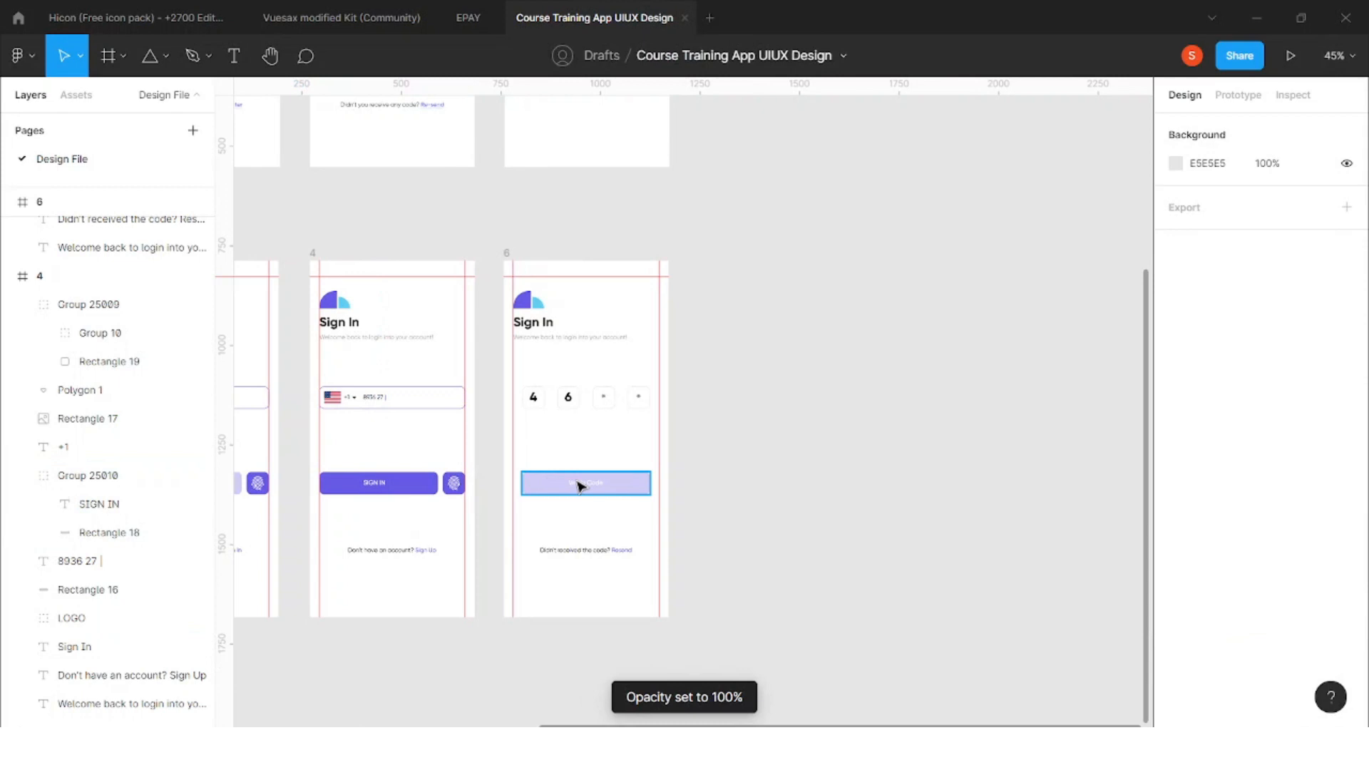
Duplicate frame 6 to its right, leaving a 52 px gap between the two frames
{"action": "left_click", "coordinate": [511, 255]}
{"action": "left_click_drag", "start_coordinate": [510, 256], "coordinate": [698, 269]}
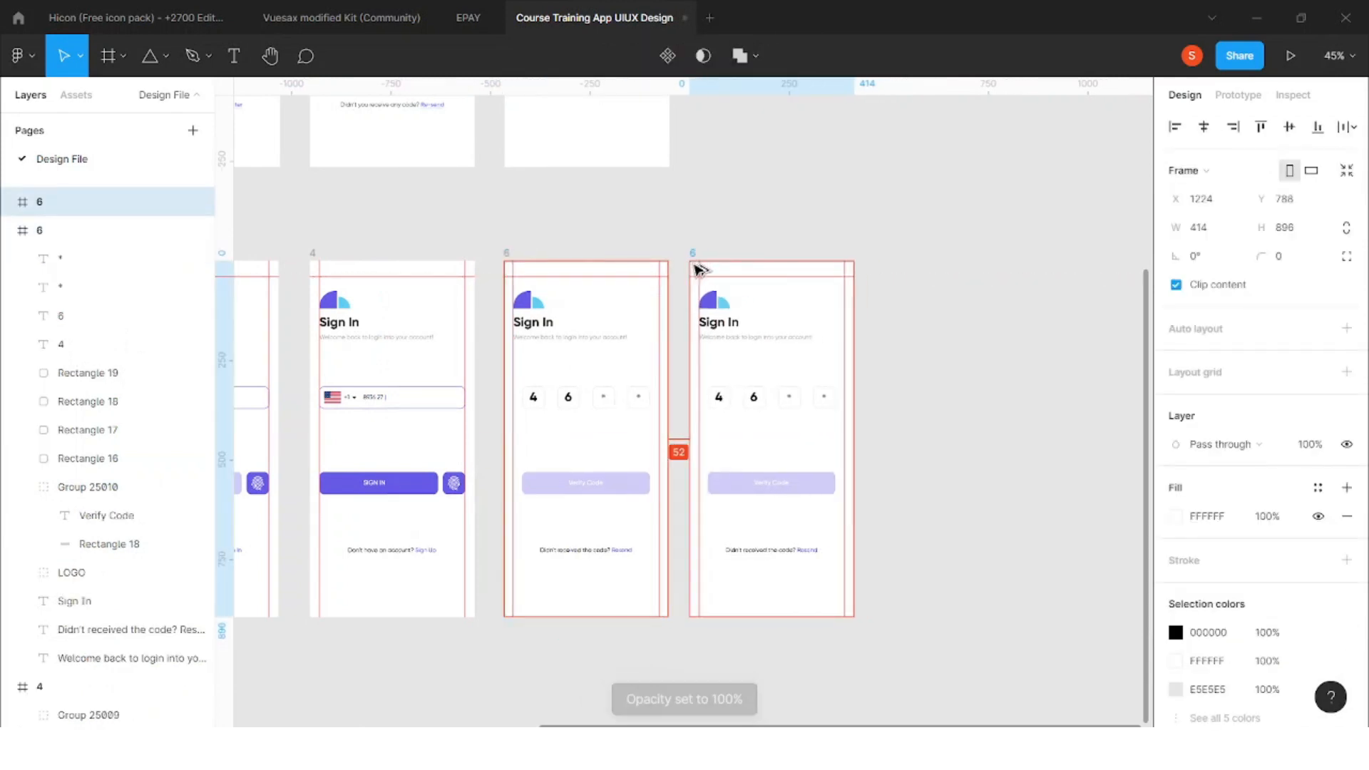
{"action": "left_click", "coordinate": [785, 482]}
{"action": "scroll", "coordinate": [795, 403], "scroll_direction": "up", "scroll_amount": 4}
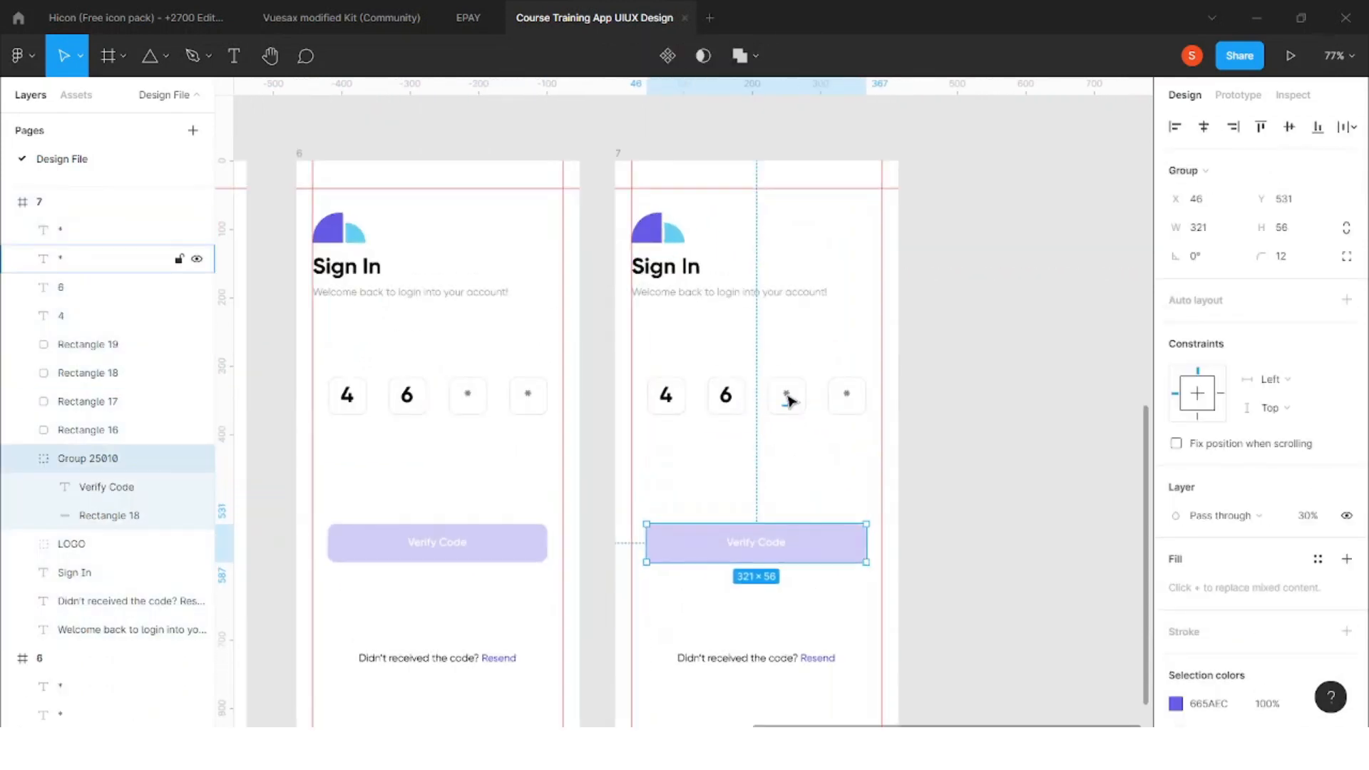
In frame 7, set the third and fourth code asterisks to 100% opacity and change them to 6 and 2
{"action": "left_click", "coordinate": [788, 398]}
{"action": "scroll", "coordinate": [790, 401], "scroll_direction": "up", "scroll_amount": 4}
{"action": "key", "text": "0"}
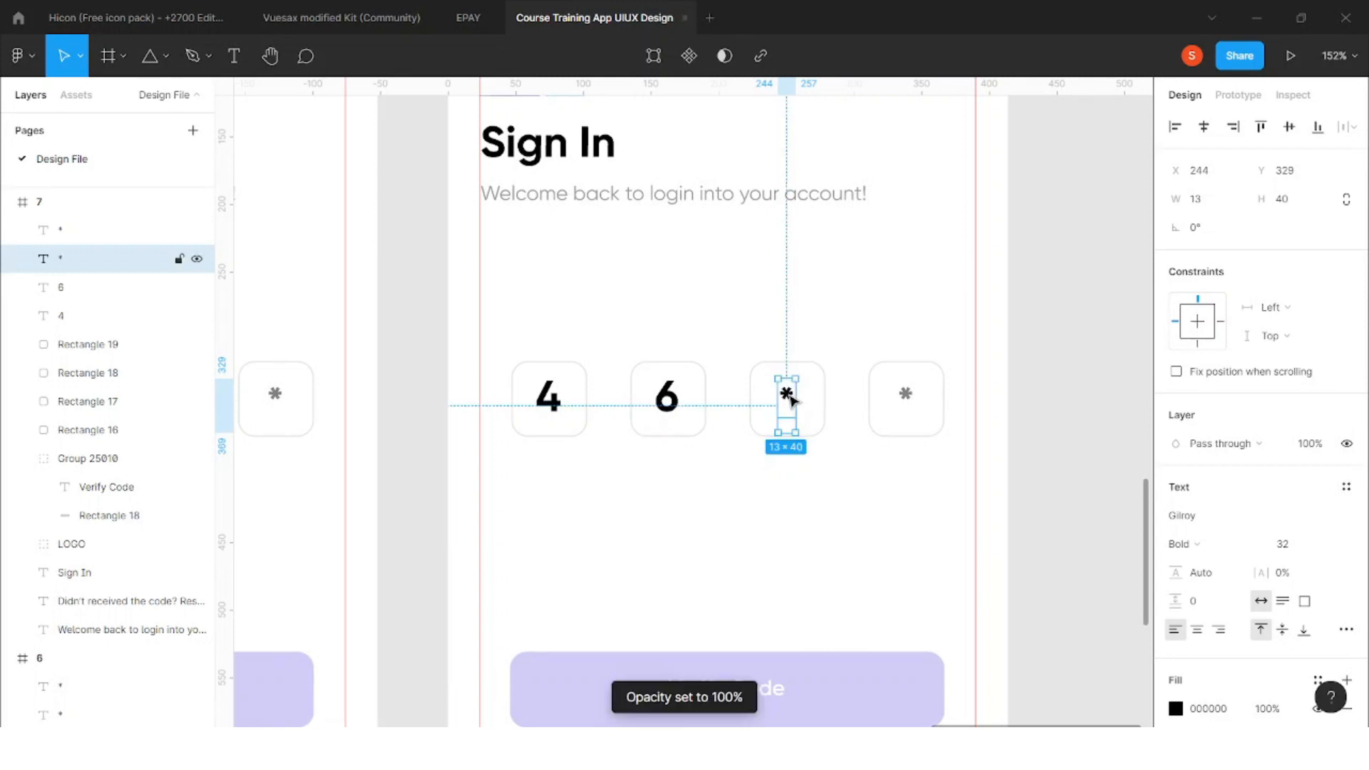
{"action": "key", "text": "Return"}
{"action": "type", "text": "6"}
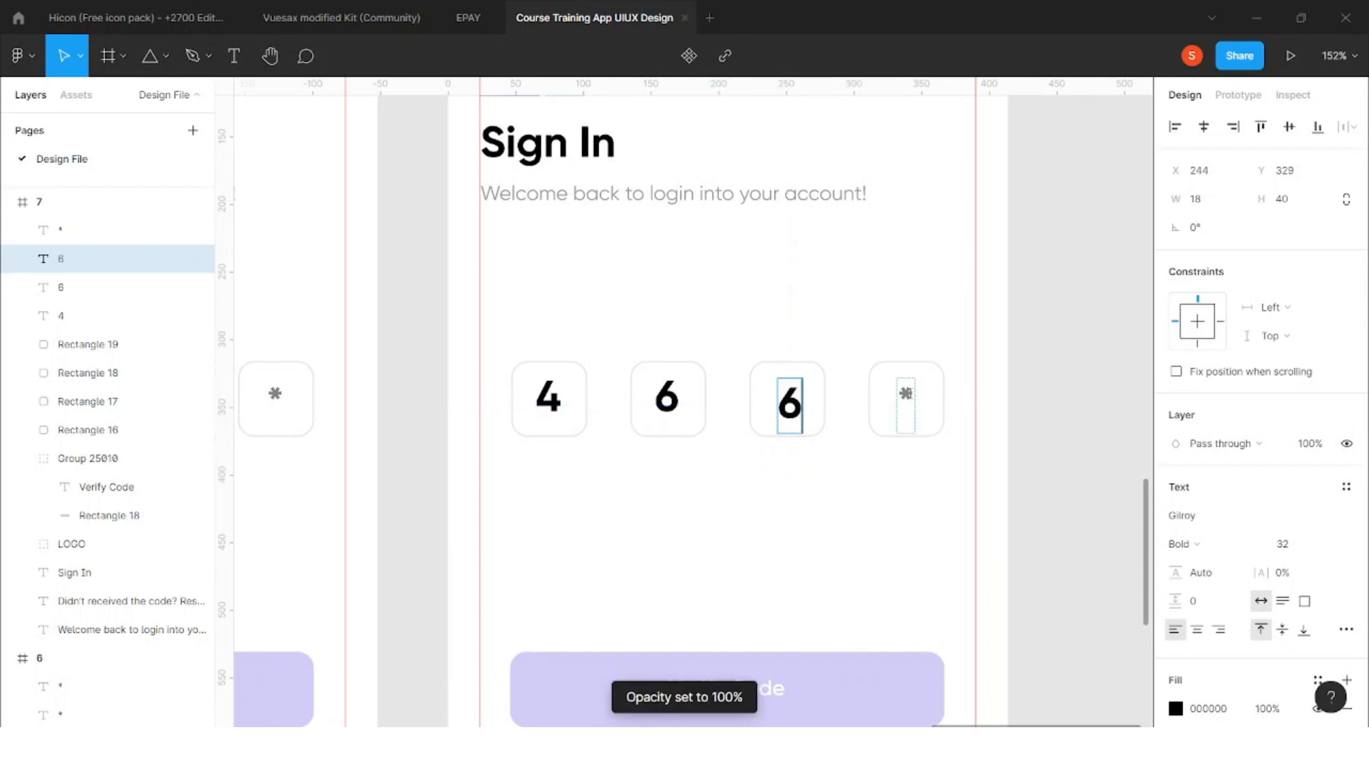
{"action": "left_click", "coordinate": [905, 427]}
{"action": "key", "text": "0"}
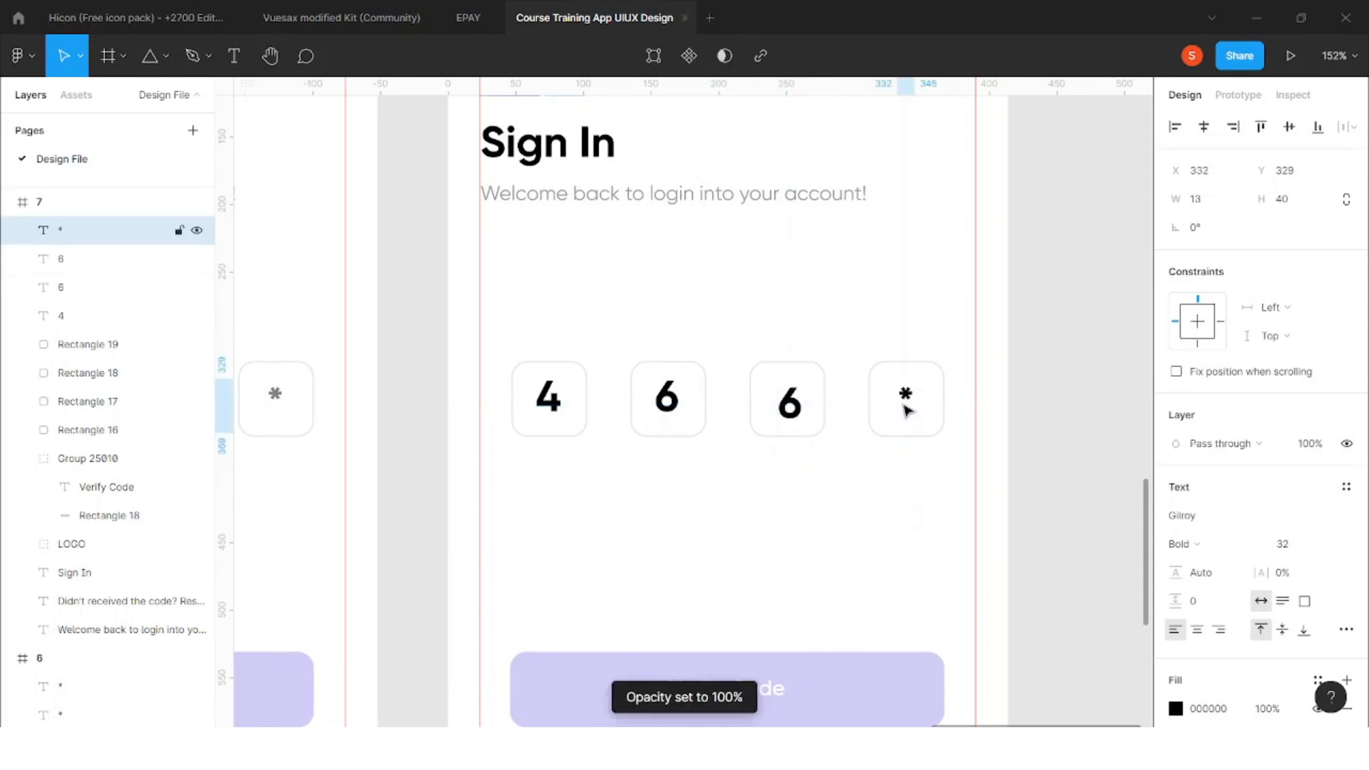
{"action": "key", "text": "Return"}
{"action": "type", "text": "2"}
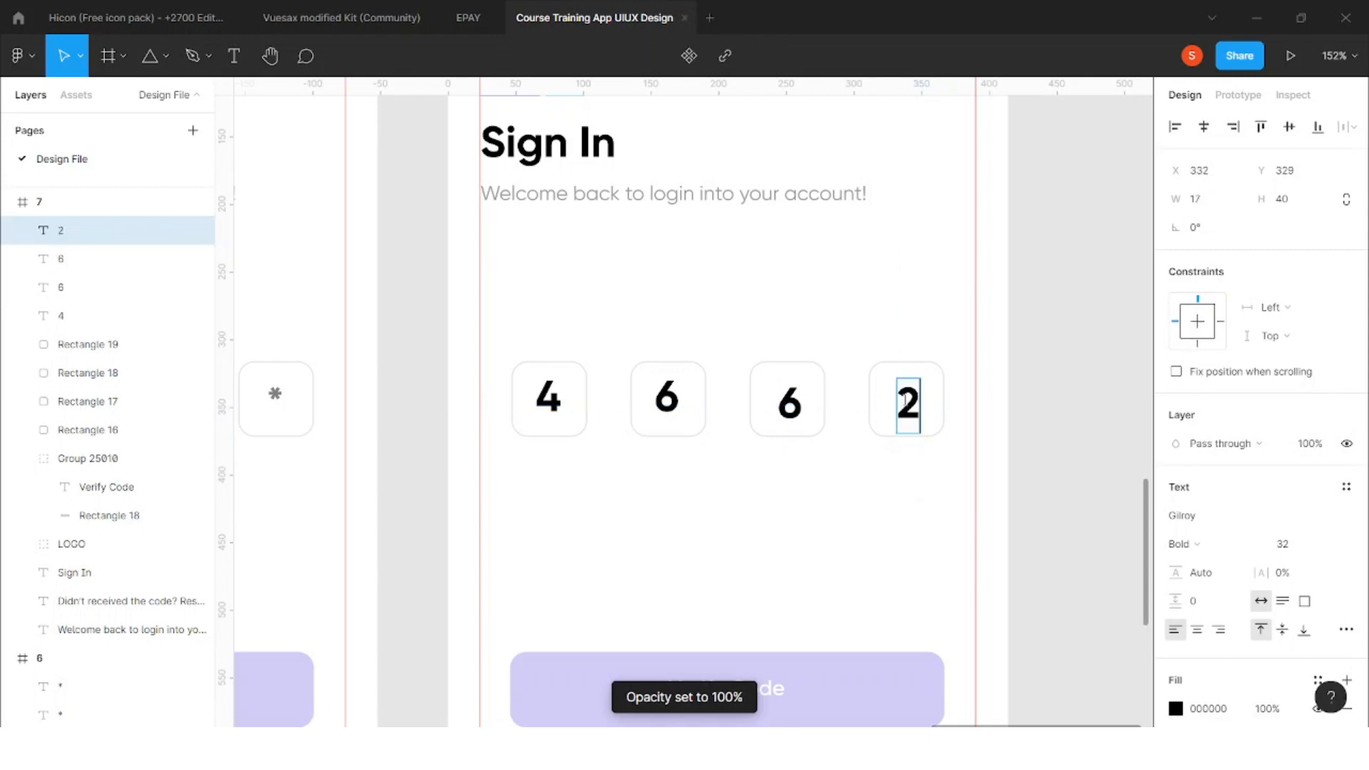
Move the third and fourth code digits in frame 7 up to Y 324, level with the first two digits
{"action": "key", "text": "Escape"}
{"action": "scroll", "coordinate": [904, 397], "scroll_direction": "up", "scroll_amount": 5}
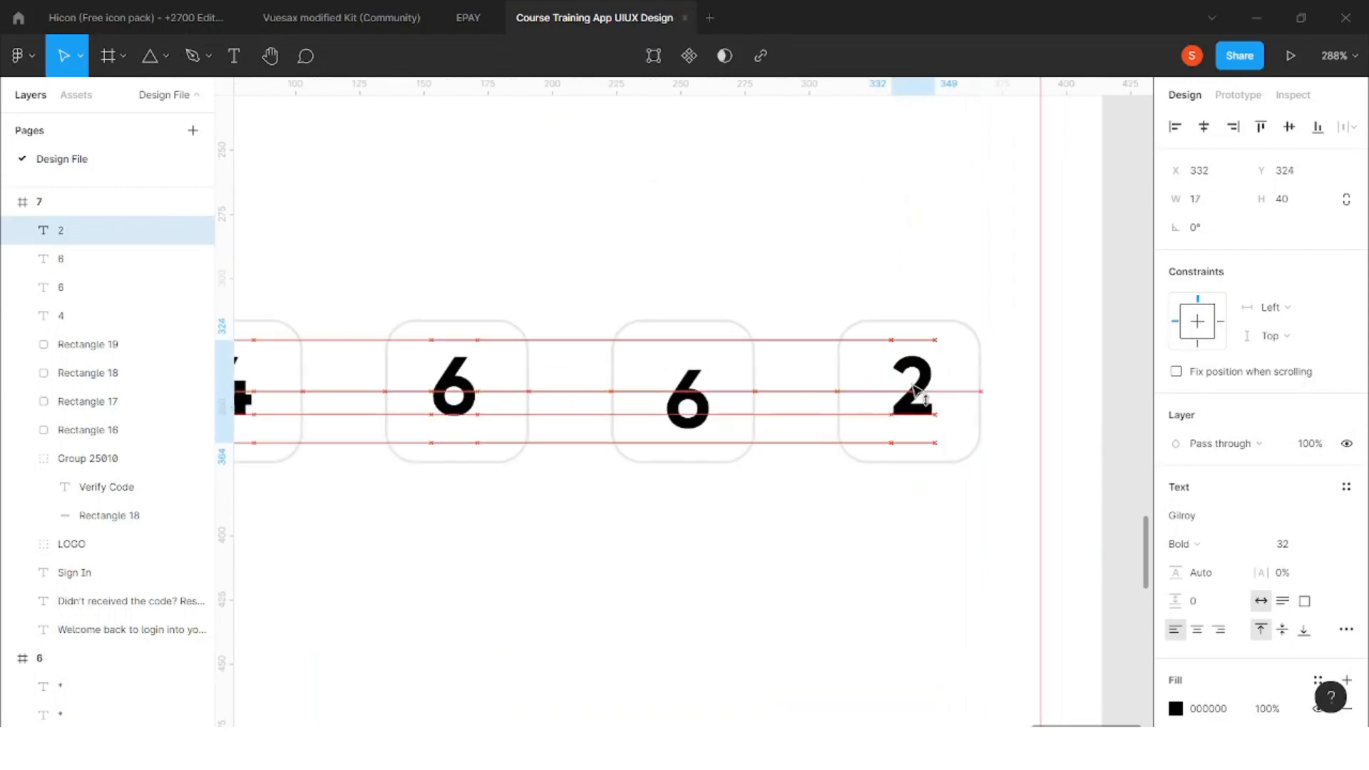
{"action": "left_click_drag", "start_coordinate": [686, 407], "coordinate": [685, 400]}
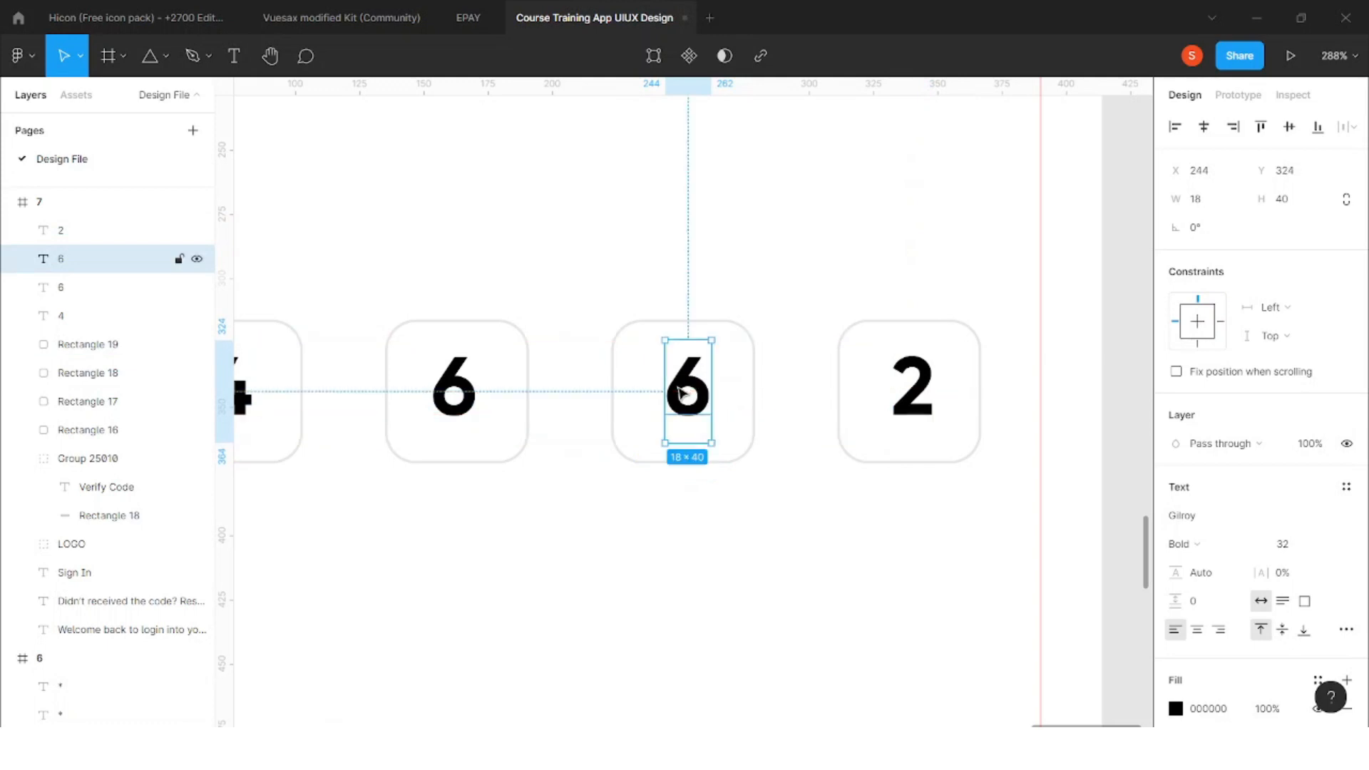
Set the opacity of the Verify Code button in frame 7 to 100%
{"action": "scroll", "coordinate": [685, 399], "scroll_direction": "down", "scroll_amount": 10}
{"action": "left_click", "coordinate": [685, 596]}
{"action": "key", "text": "0"}
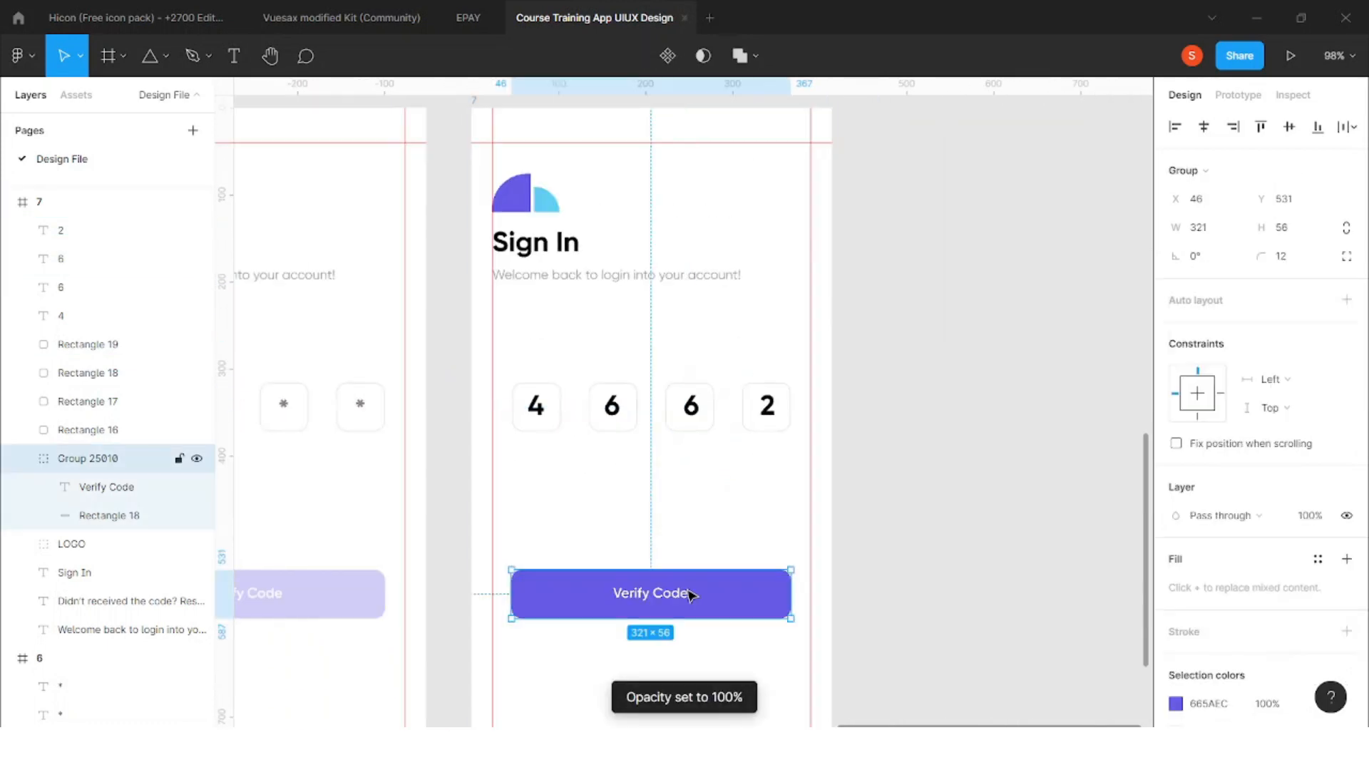
{"action": "left_click", "coordinate": [560, 475]}
{"action": "scroll", "coordinate": [746, 468], "scroll_direction": "down", "scroll_amount": 5}
{"action": "scroll", "coordinate": [671, 515], "scroll_direction": "up", "scroll_amount": 3}
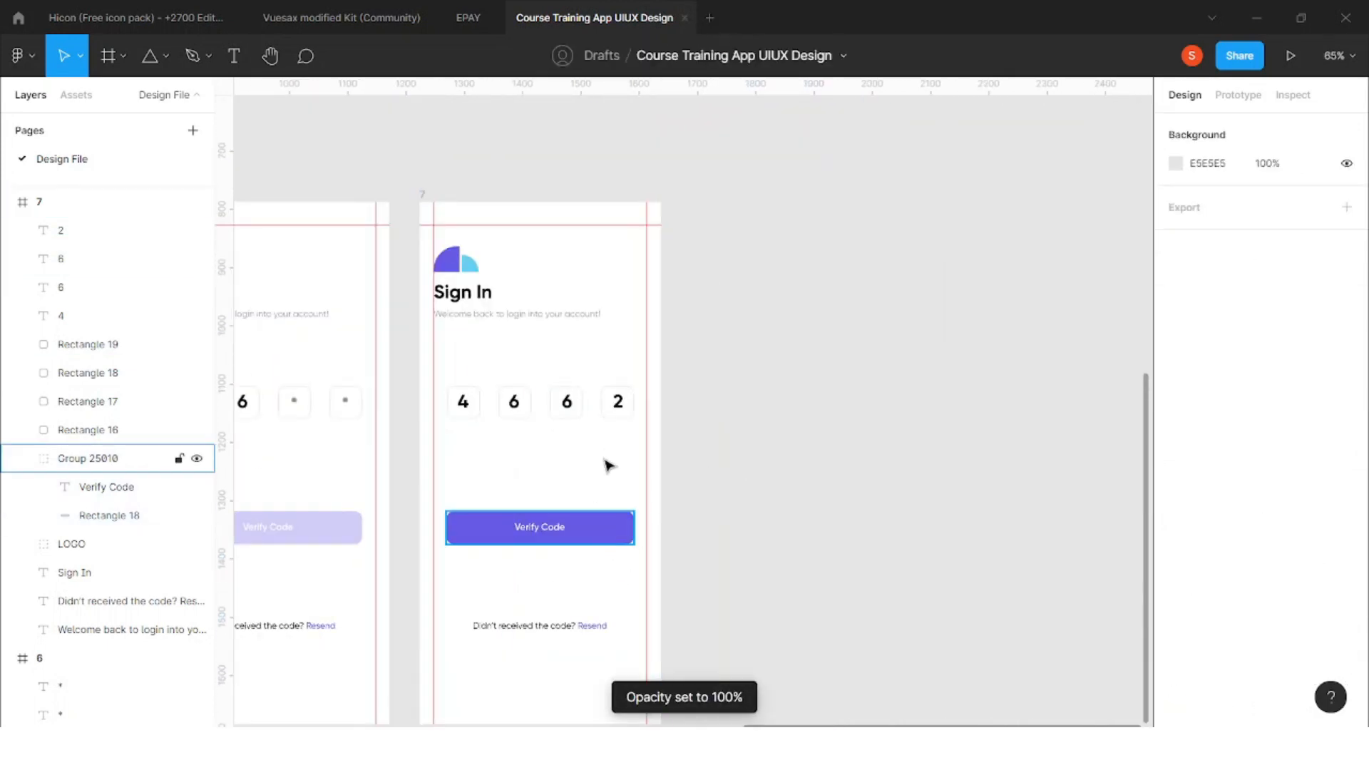
Change the "Sign In" heading in frame 7 to "OTP Verification"
{"action": "scroll", "coordinate": [606, 464], "scroll_direction": "up", "scroll_amount": 2}
{"action": "scroll", "coordinate": [517, 325], "scroll_direction": "up", "scroll_amount": 3}
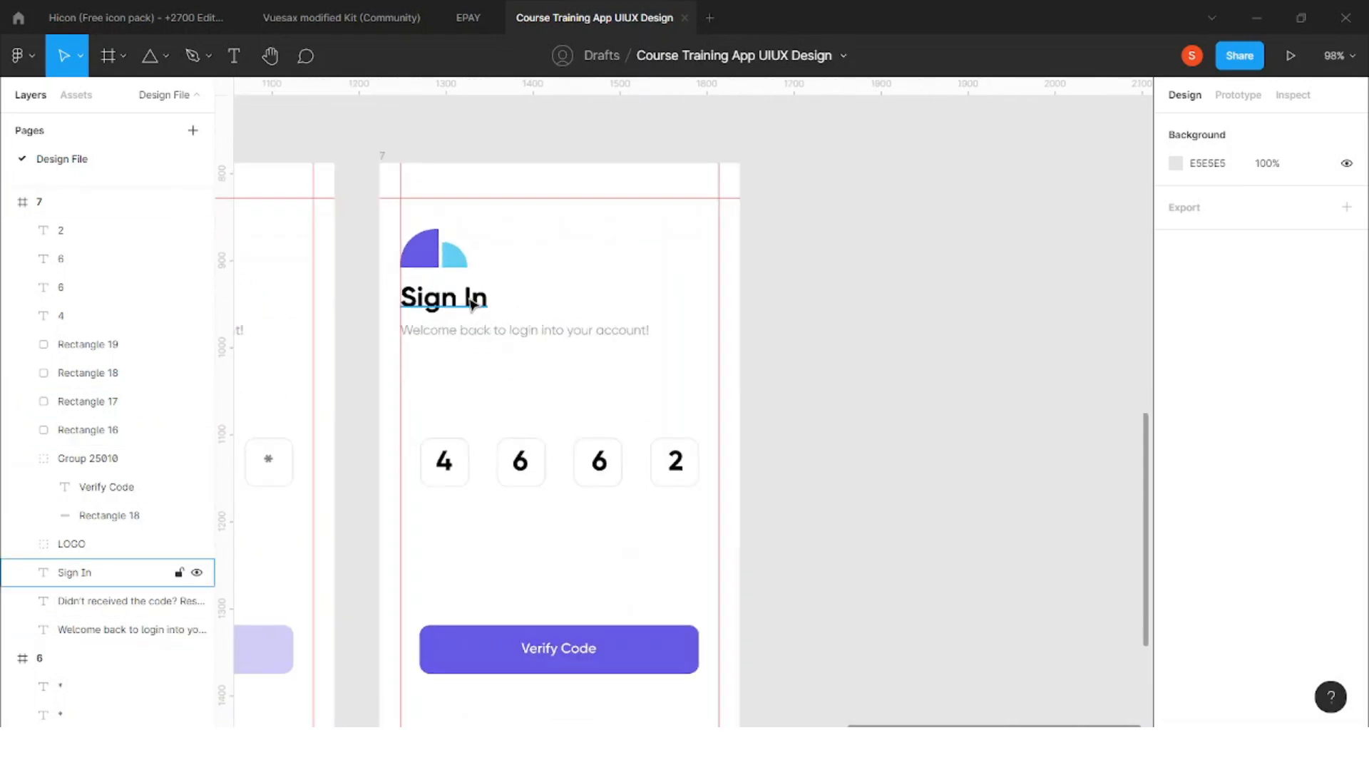
{"action": "left_click", "coordinate": [469, 298]}
{"action": "type", "text": "OTP V"}
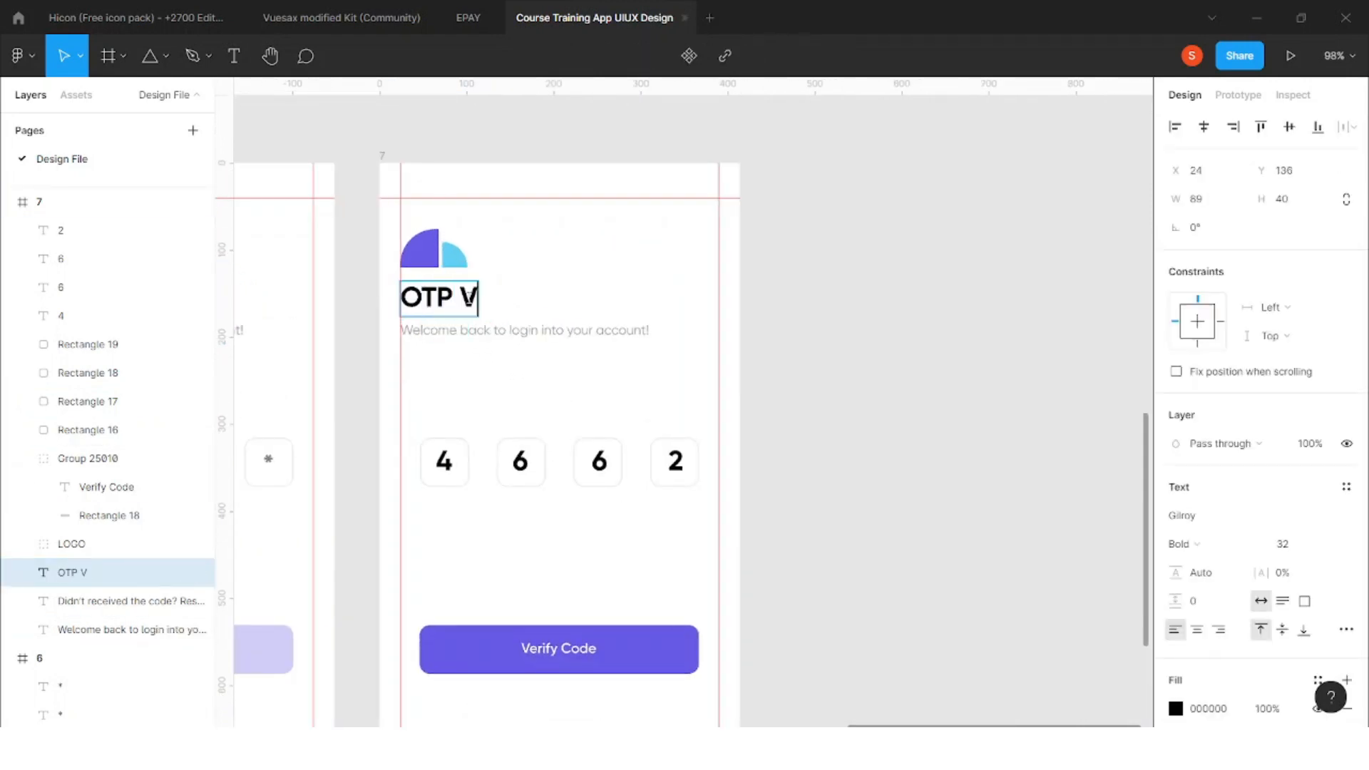
{"action": "type", "text": "erification"}
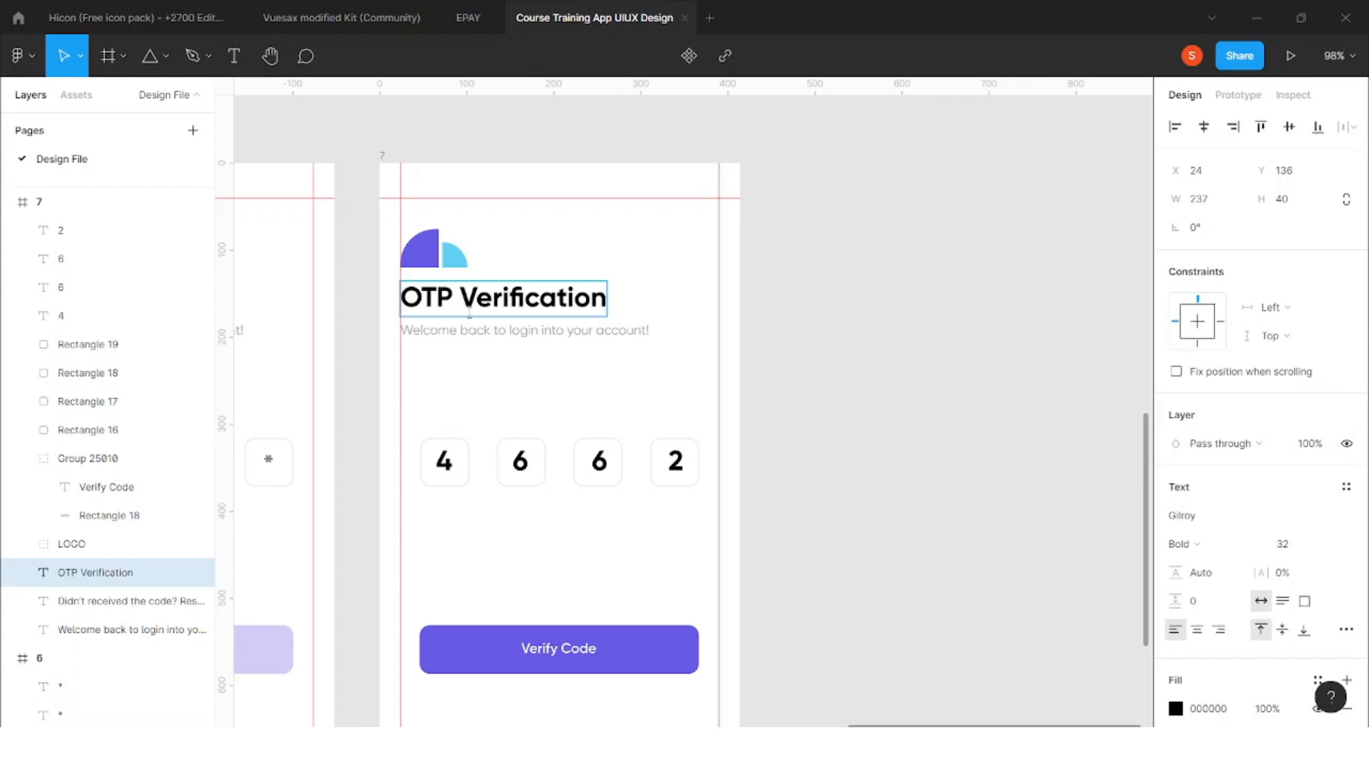
Change the subtitle in frame 7 to "Enter your 4 digit otp code to verify your account!"
{"action": "left_click", "coordinate": [471, 332]}
{"action": "key", "text": "Return"}
{"action": "type", "text": "e"}
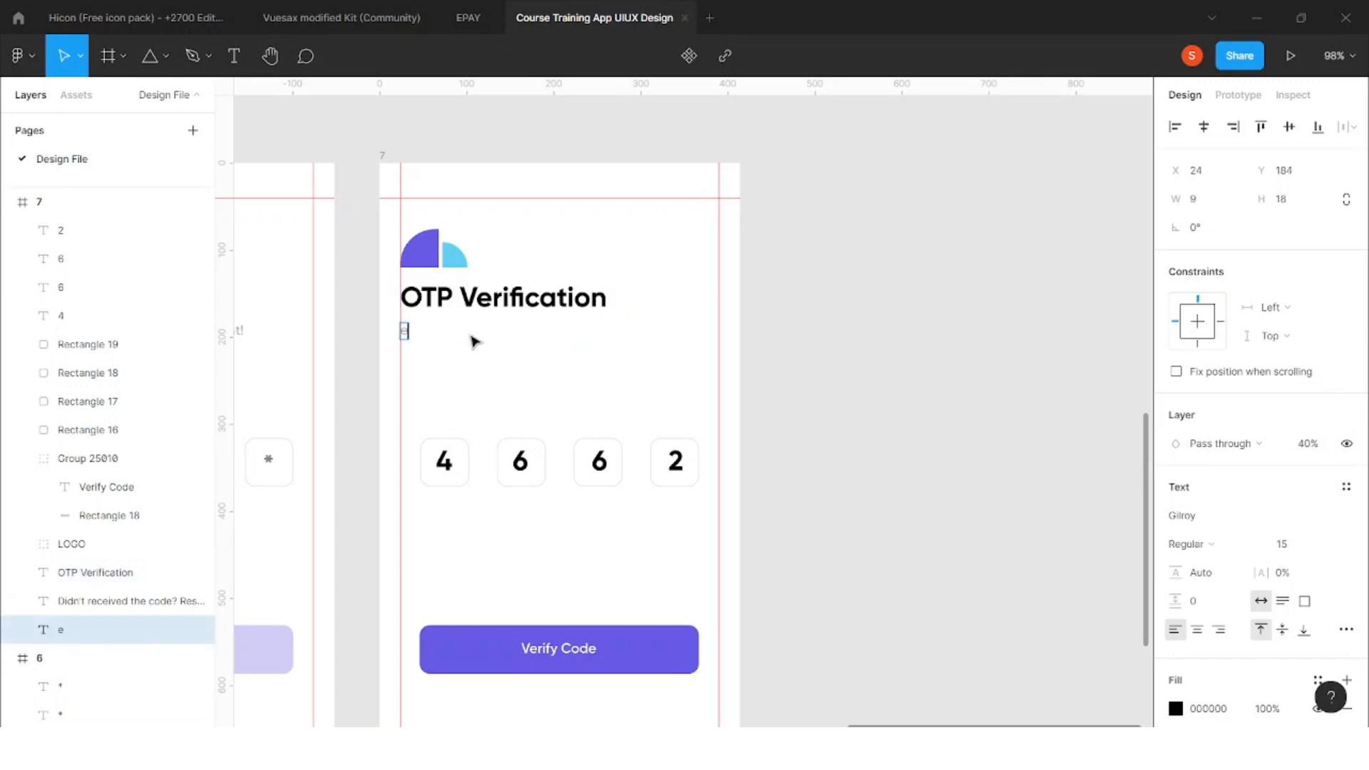
{"action": "key", "text": "BackSpace"}
{"action": "key", "text": "BackSpace"}
{"action": "key", "text": "BackSpace"}
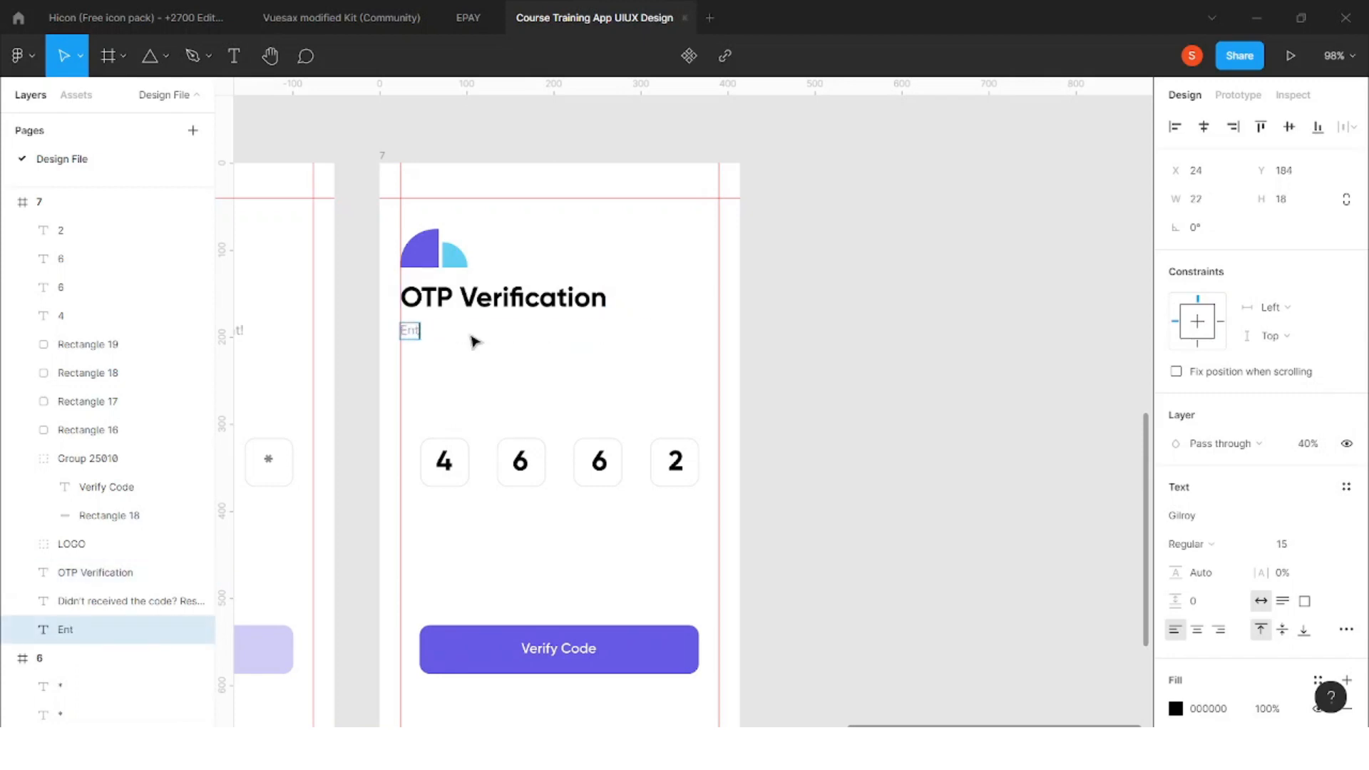
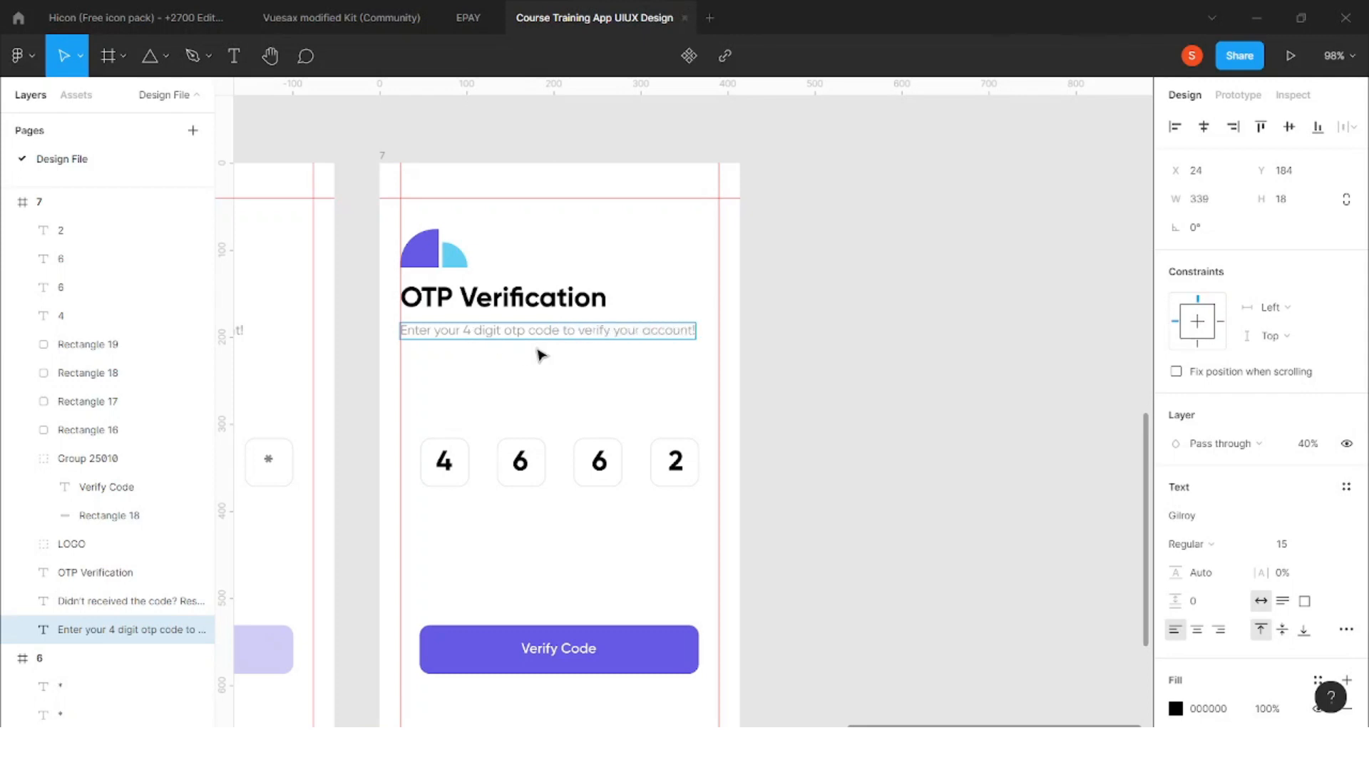
Replace frame 6's "Sign In" heading and subtitle with copies of the OTP Verification heading and subtitle from frame 7
{"action": "scroll", "coordinate": [713, 346], "scroll_direction": "left", "scroll_amount": 5}
{"action": "left_click", "coordinate": [95, 573], "text": "shift"}
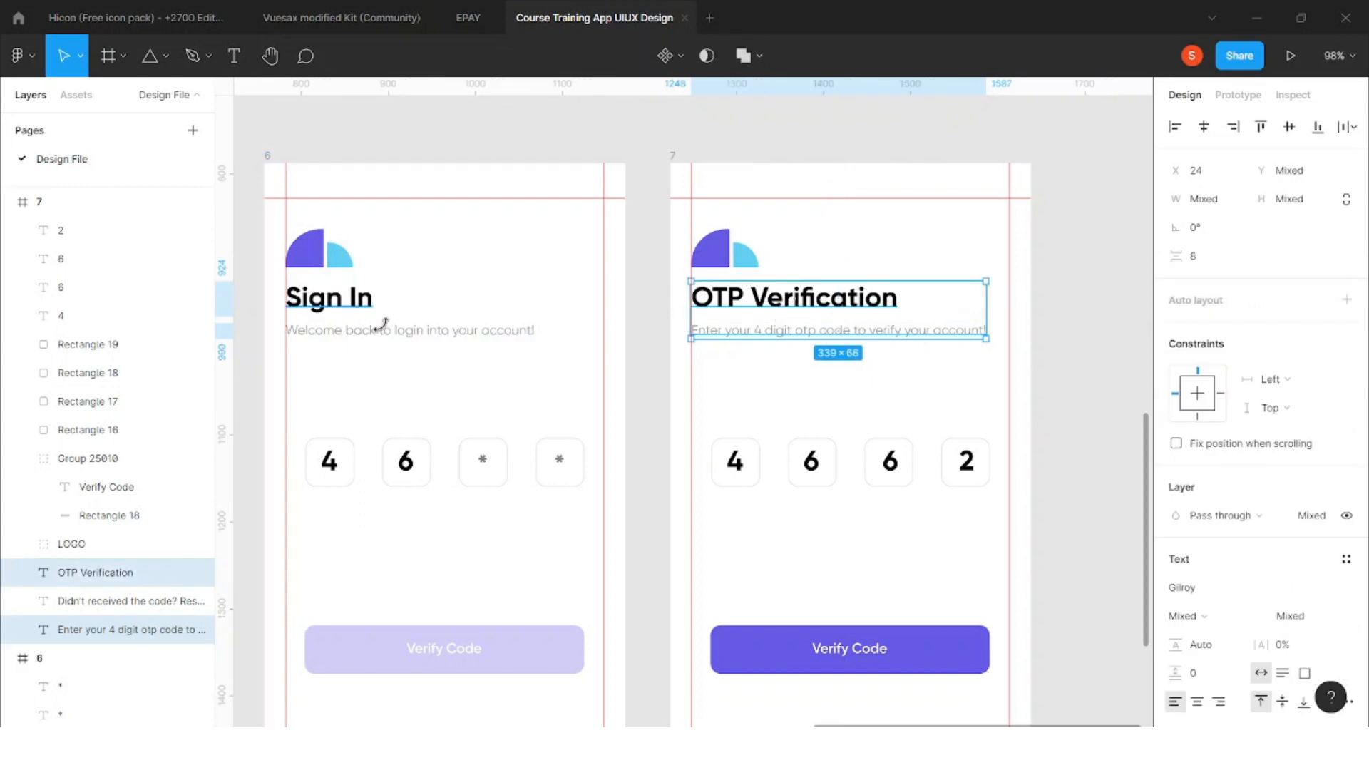
{"action": "left_click_drag", "start_coordinate": [381, 324], "coordinate": [407, 336]}
{"action": "key", "text": "Delete"}
{"action": "left_click", "coordinate": [272, 156]}
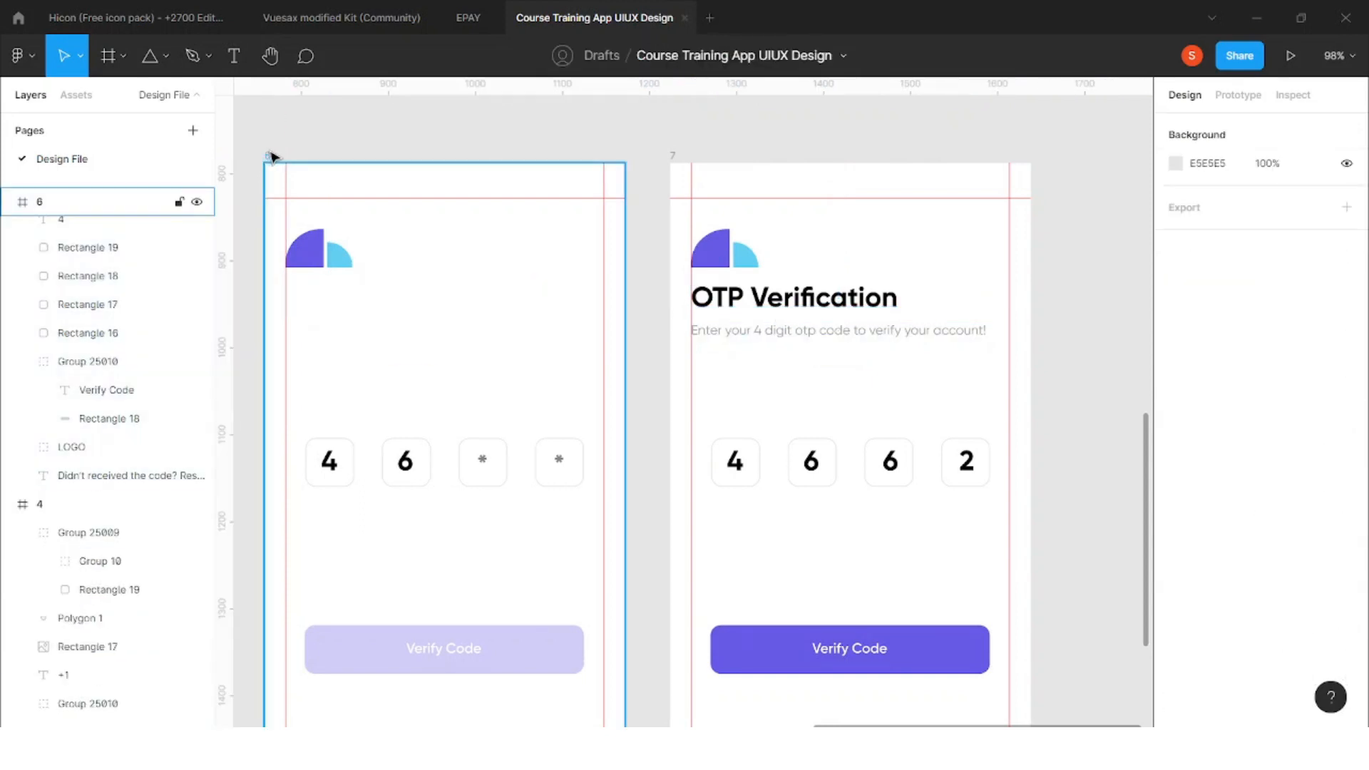
{"action": "key", "text": "ctrl+v"}
{"action": "key", "text": "ctrl+z"}
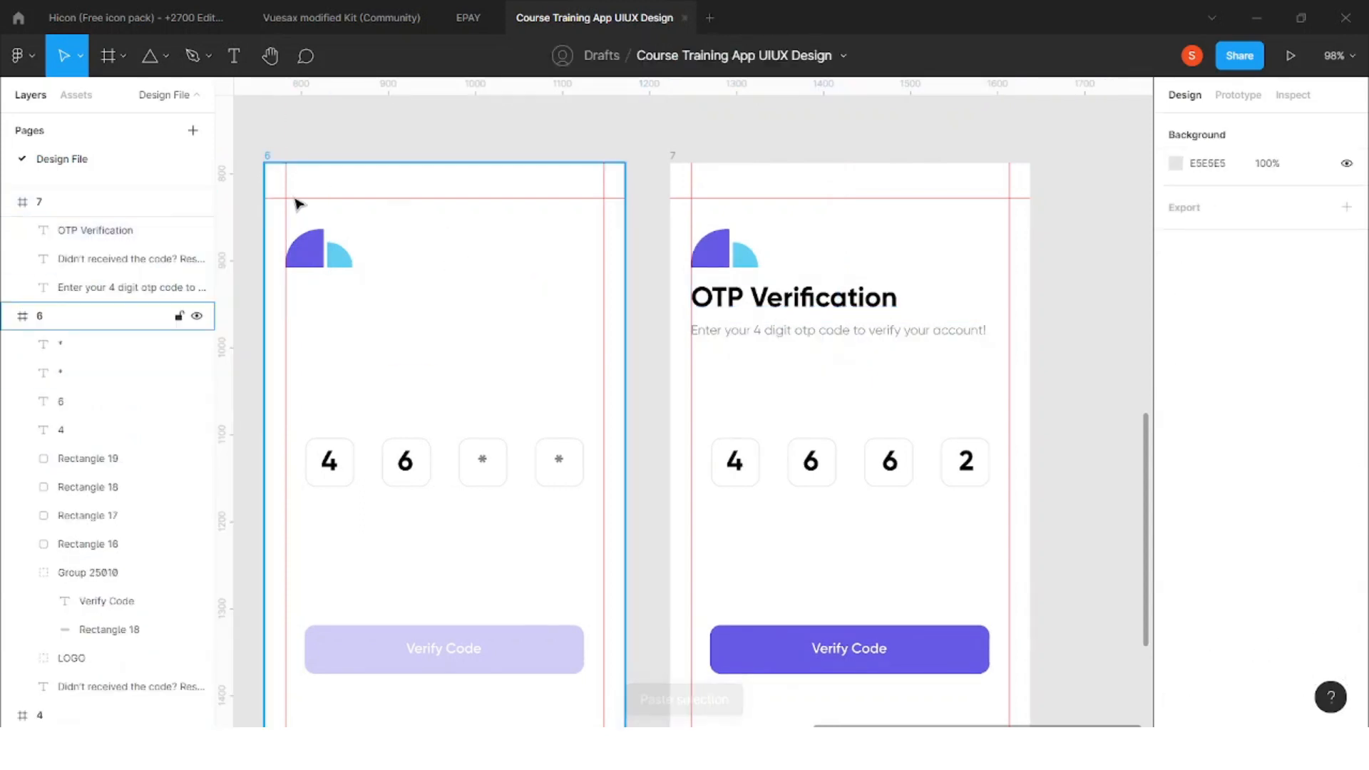
{"action": "left_click", "coordinate": [276, 164]}
{"action": "key", "text": "ctrl+v"}
{"action": "scroll", "coordinate": [526, 247], "scroll_direction": "down", "scroll_amount": 4}
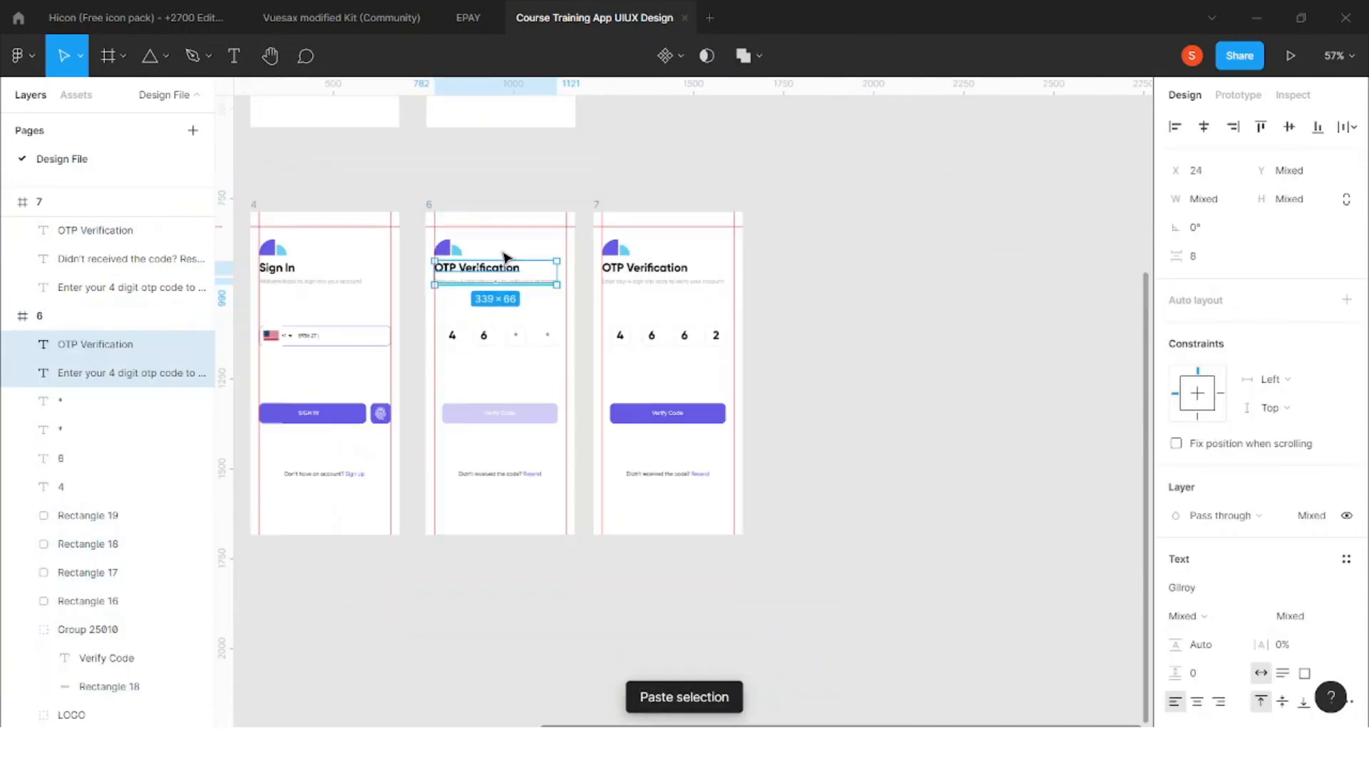
Renumber the two OTP Verification frames as 5 and 6 to continue the frame sequence
{"action": "scroll", "coordinate": [505, 257], "scroll_direction": "left", "scroll_amount": 3}
{"action": "left_click", "coordinate": [605, 204]}
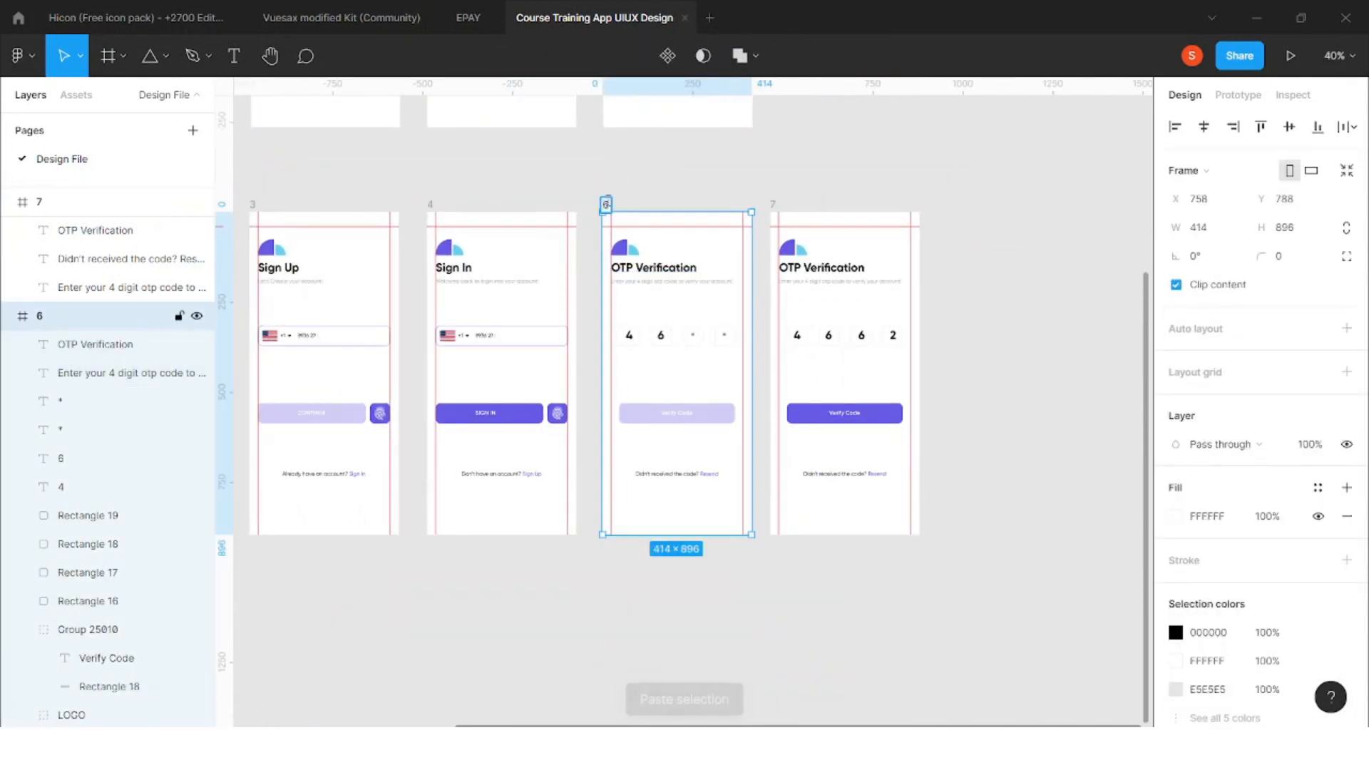
{"action": "left_click", "coordinate": [775, 205]}
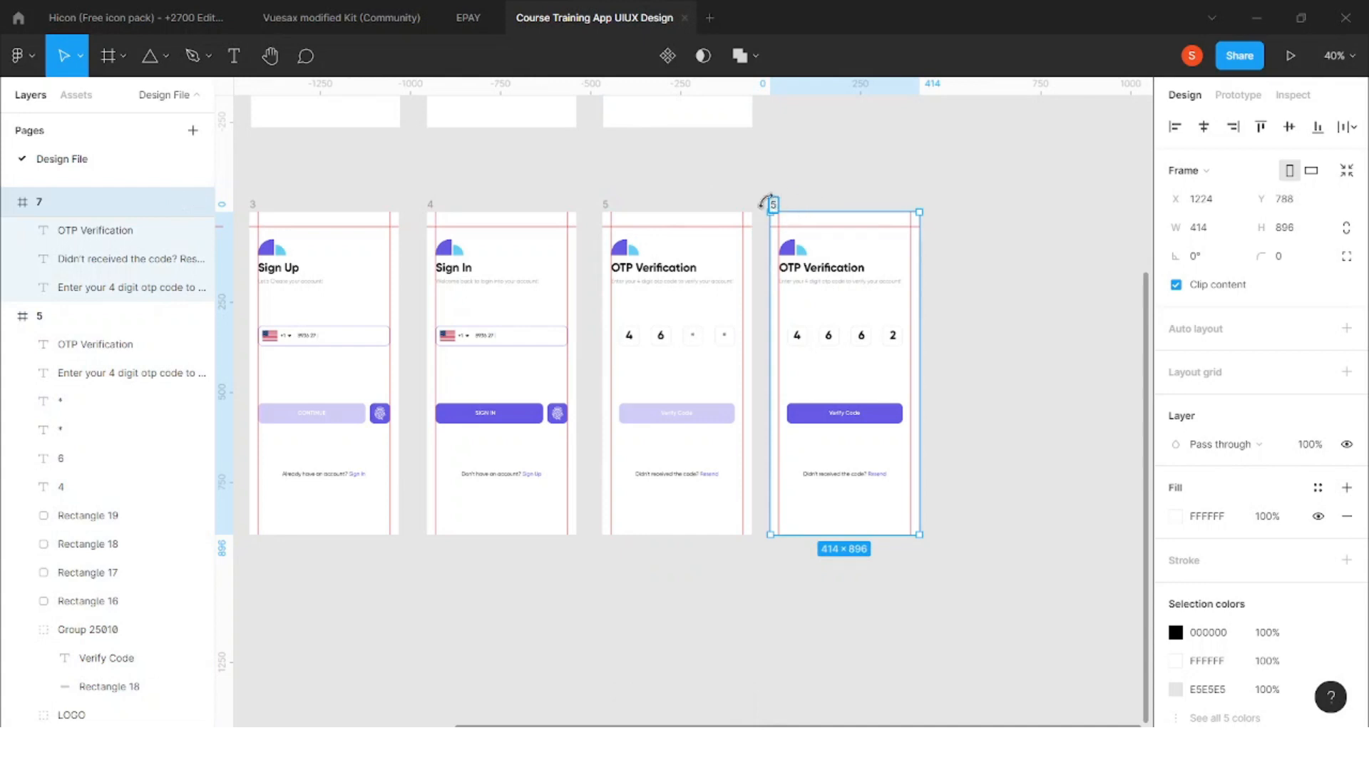
{"action": "left_click", "coordinate": [854, 190]}
Examine the corner brackets and fingerprint icon on the Finger Print Login reference screen, and the fingerprint icon in frame 4
{"action": "scroll", "coordinate": [855, 202], "scroll_direction": "down", "scroll_amount": 3}
{"action": "scroll", "coordinate": [856, 201], "scroll_direction": "up", "scroll_amount": 3}
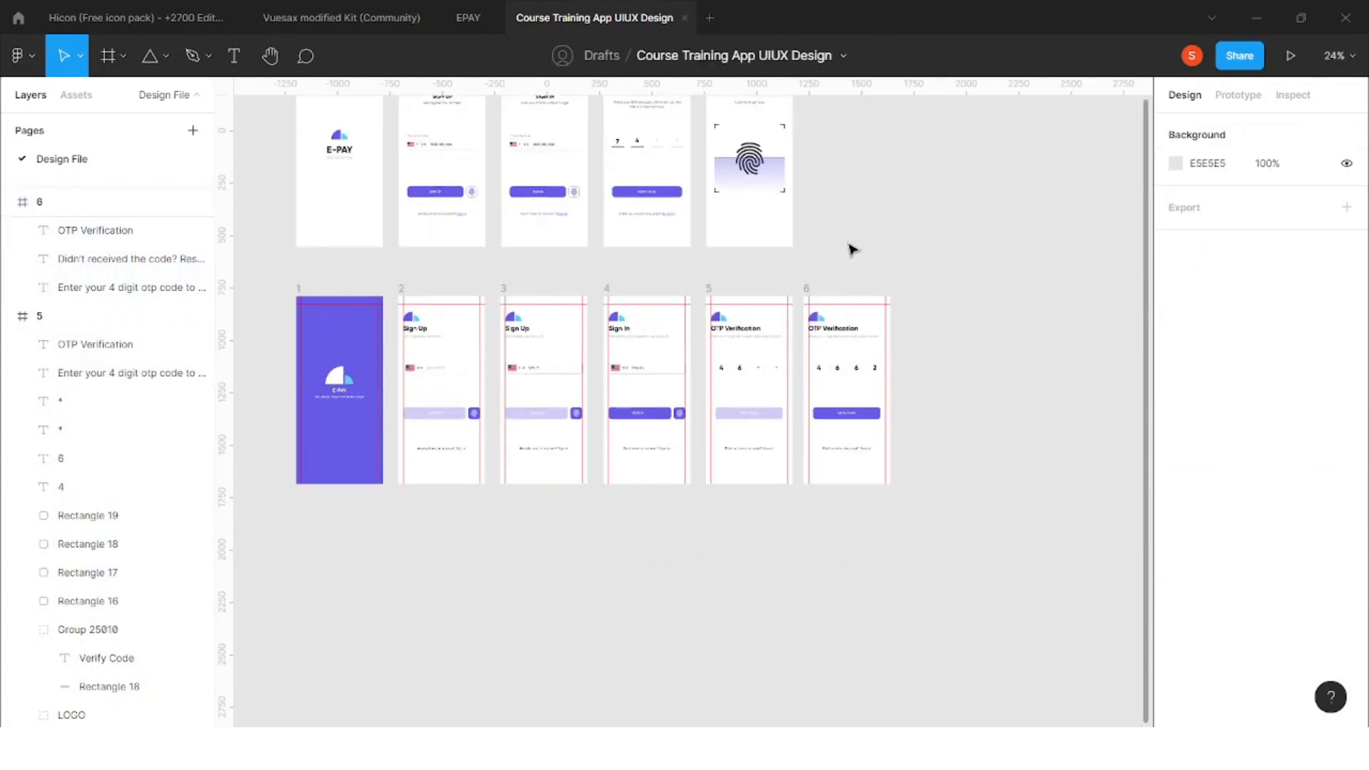
{"action": "scroll", "coordinate": [810, 269], "scroll_direction": "up", "scroll_amount": 1}
{"action": "scroll", "coordinate": [777, 268], "scroll_direction": "up", "scroll_amount": 2}
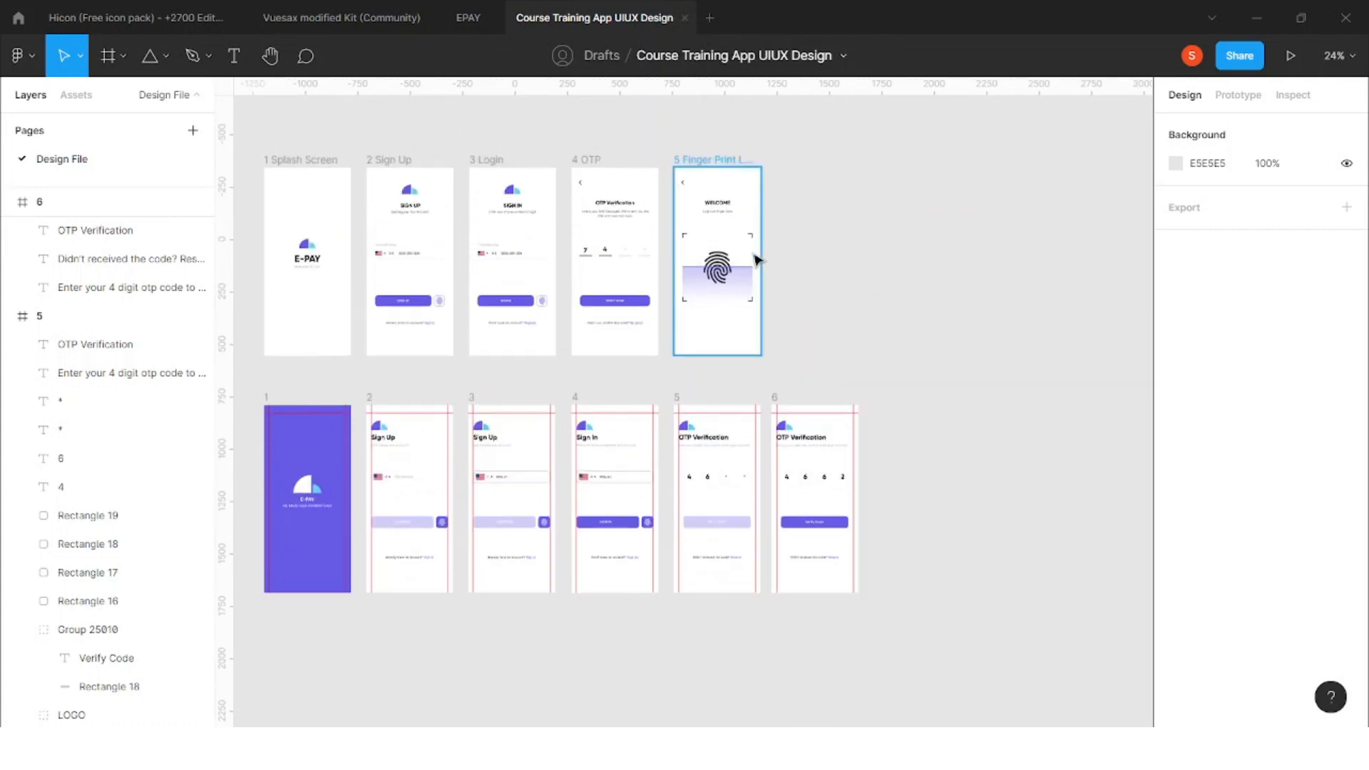
{"action": "scroll", "coordinate": [755, 260], "scroll_direction": "up", "scroll_amount": 3}
{"action": "scroll", "coordinate": [705, 203], "scroll_direction": "right", "scroll_amount": 1}
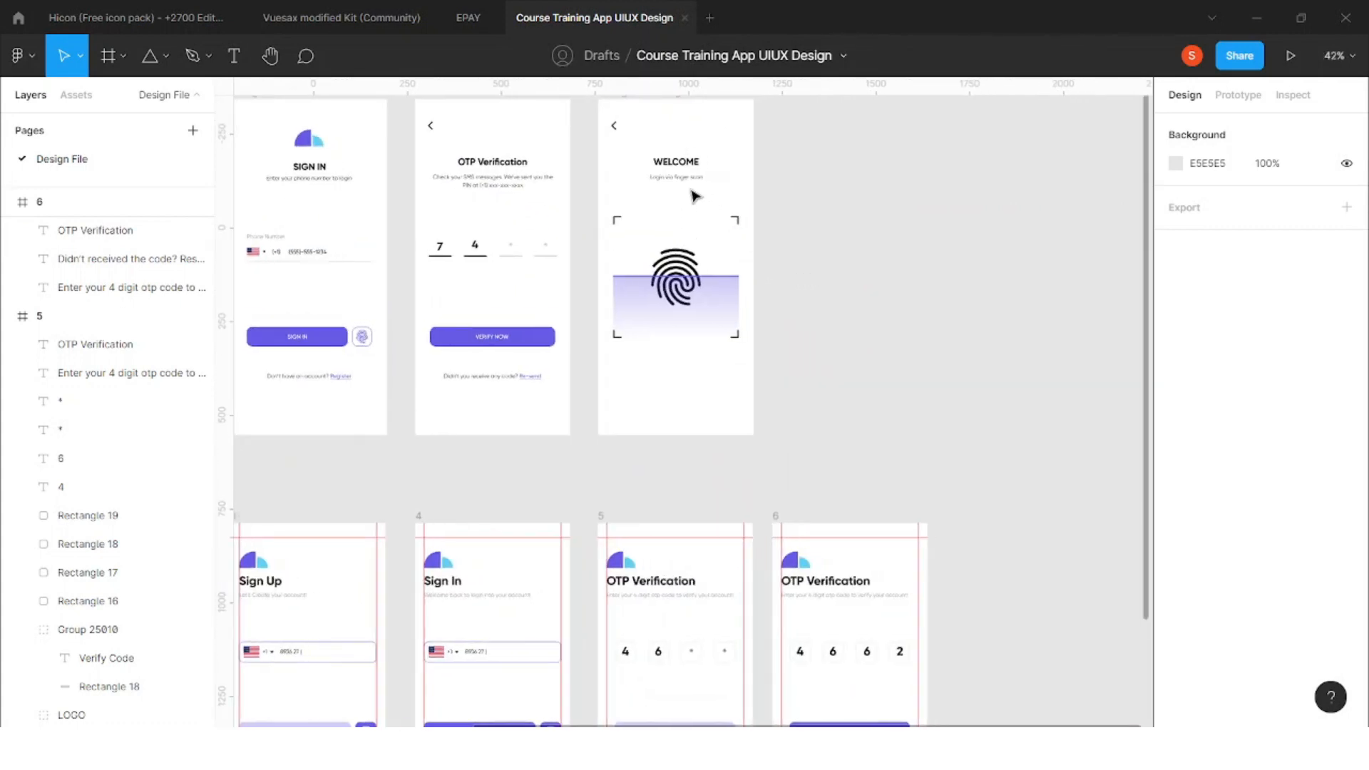
{"action": "scroll", "coordinate": [633, 269], "scroll_direction": "down", "scroll_amount": 2}
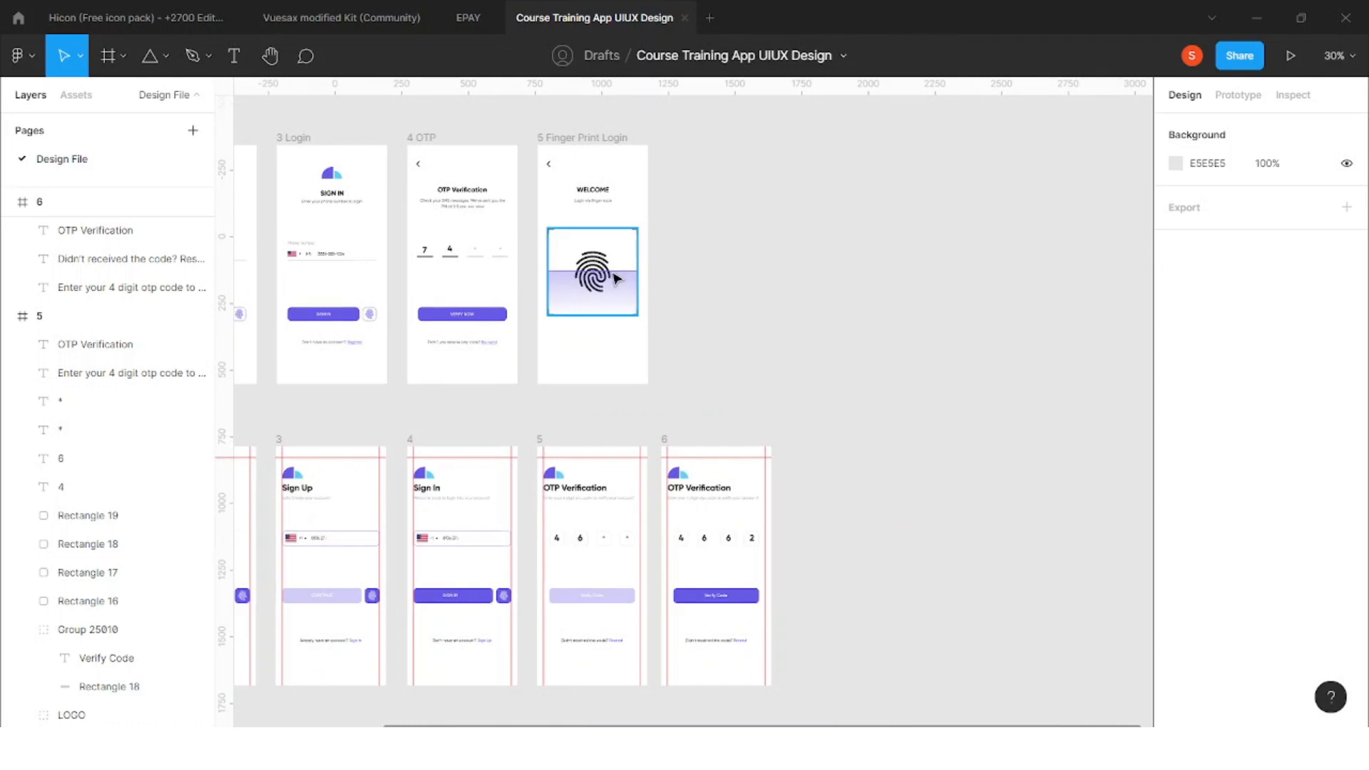
{"action": "scroll", "coordinate": [636, 269], "scroll_direction": "up", "scroll_amount": 5}
{"action": "scroll", "coordinate": [679, 193], "scroll_direction": "up", "scroll_amount": 3}
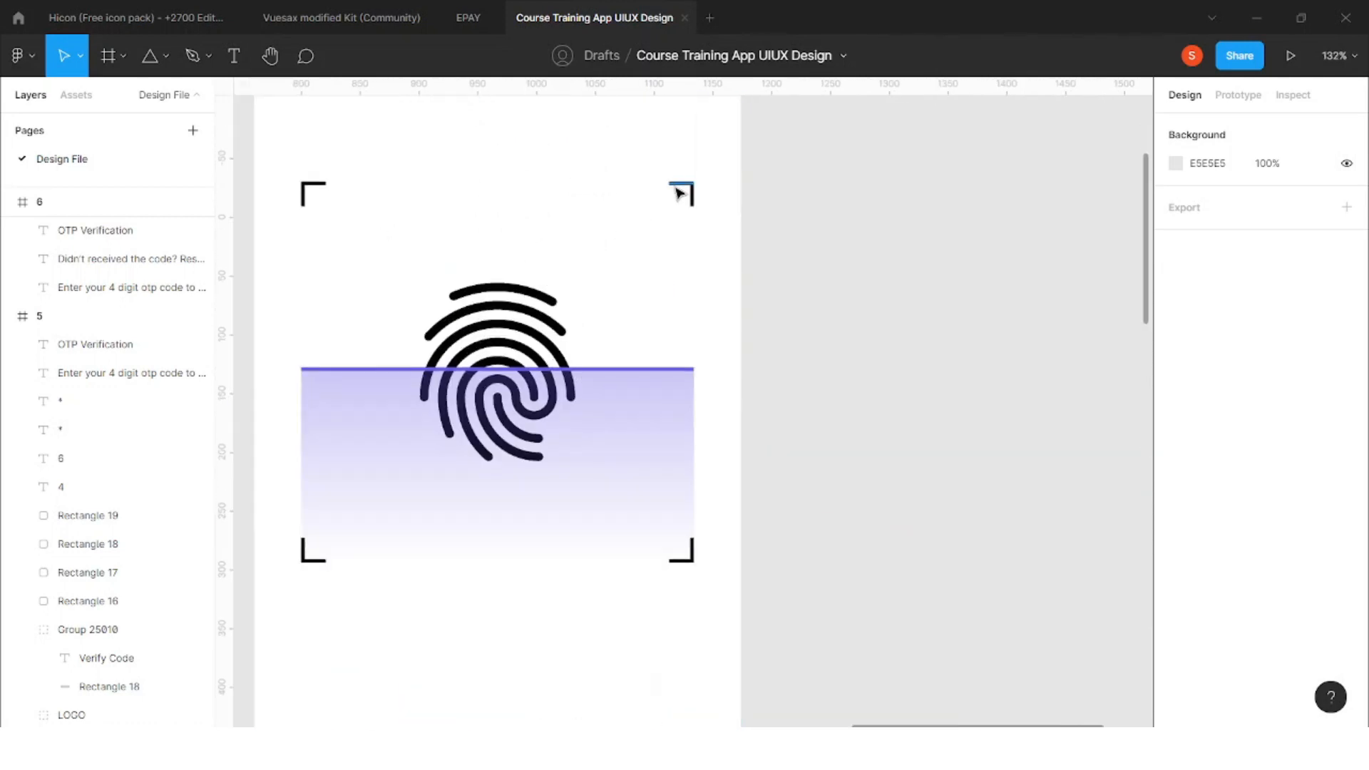
{"action": "scroll", "coordinate": [680, 193], "scroll_direction": "up", "scroll_amount": 2}
{"action": "left_click", "coordinate": [679, 187]}
{"action": "left_click", "coordinate": [691, 196], "text": "shift"}
{"action": "scroll", "coordinate": [699, 207], "scroll_direction": "down", "scroll_amount": 3}
{"action": "scroll", "coordinate": [549, 246], "scroll_direction": "left", "scroll_amount": 3}
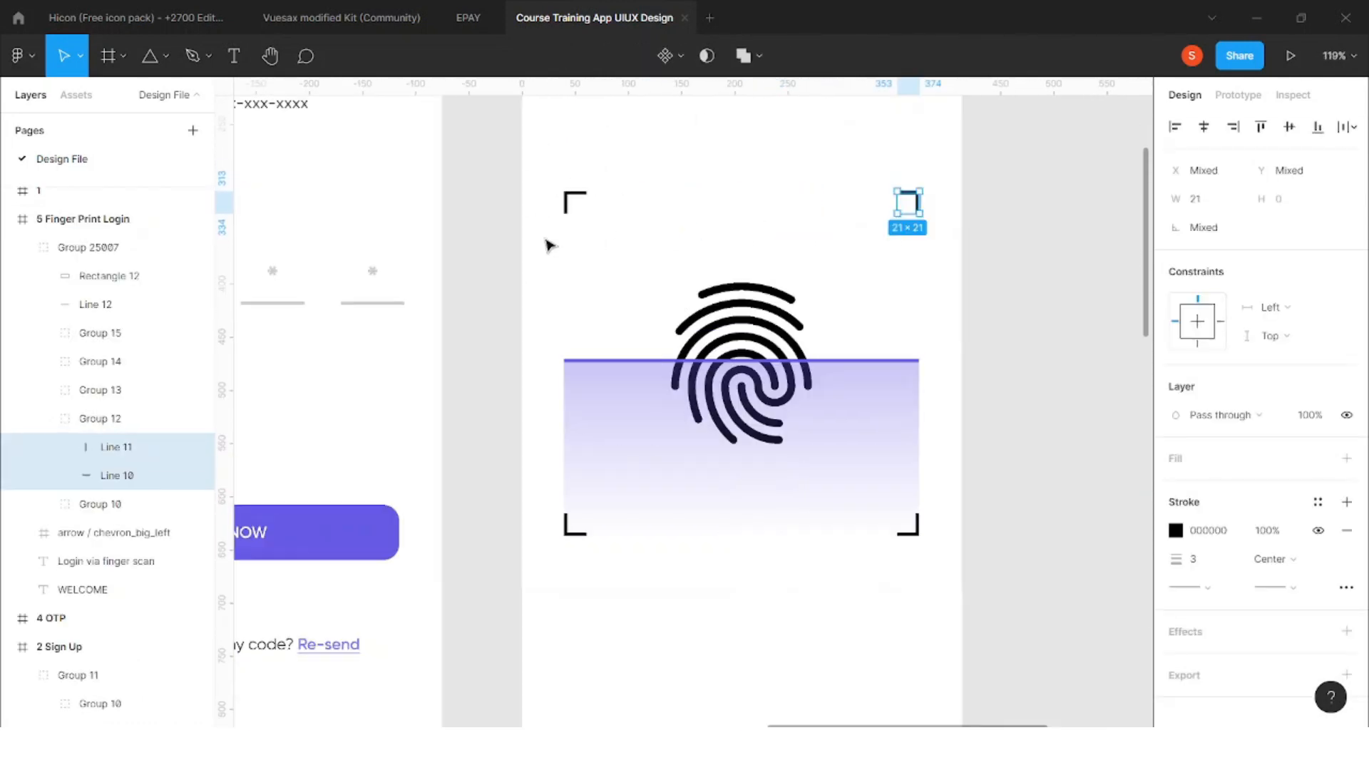
{"action": "left_click", "coordinate": [567, 202]}
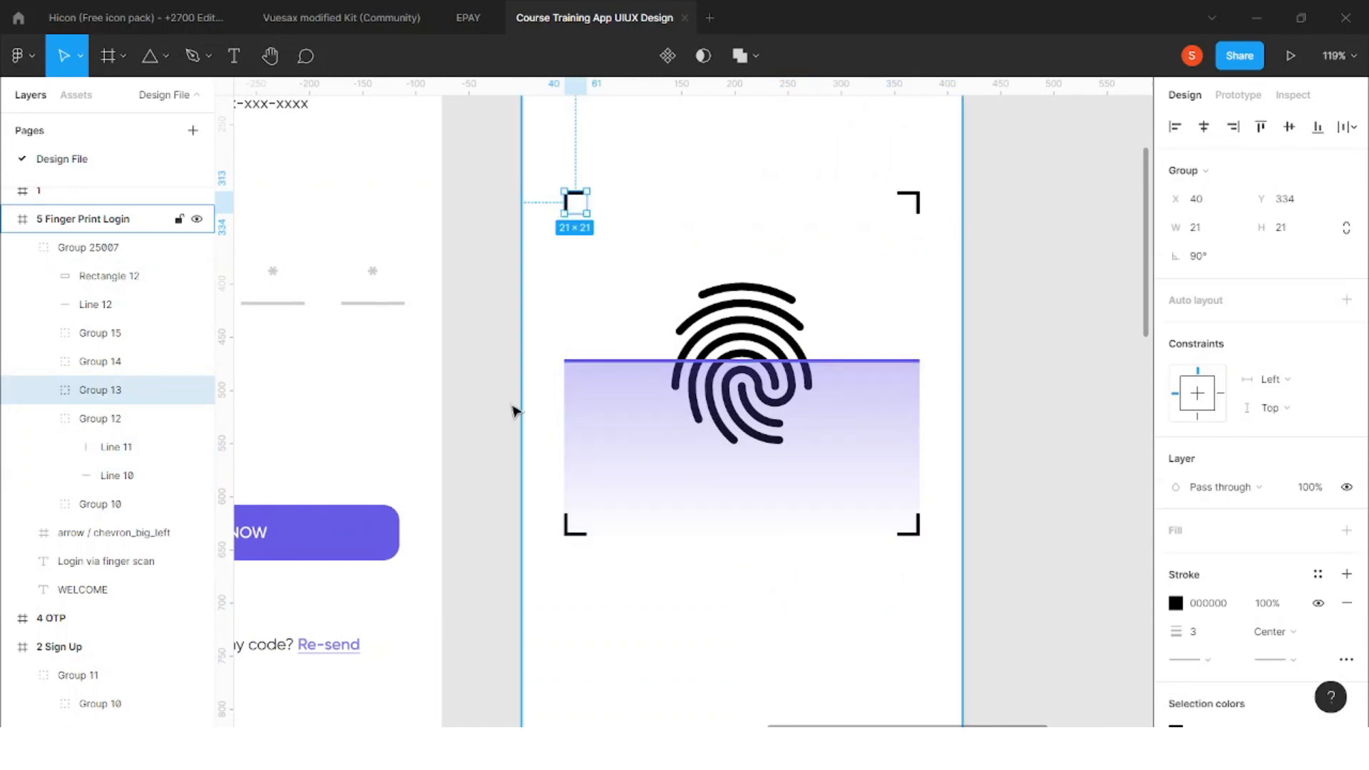
{"action": "scroll", "coordinate": [514, 412], "scroll_direction": "down", "scroll_amount": 5}
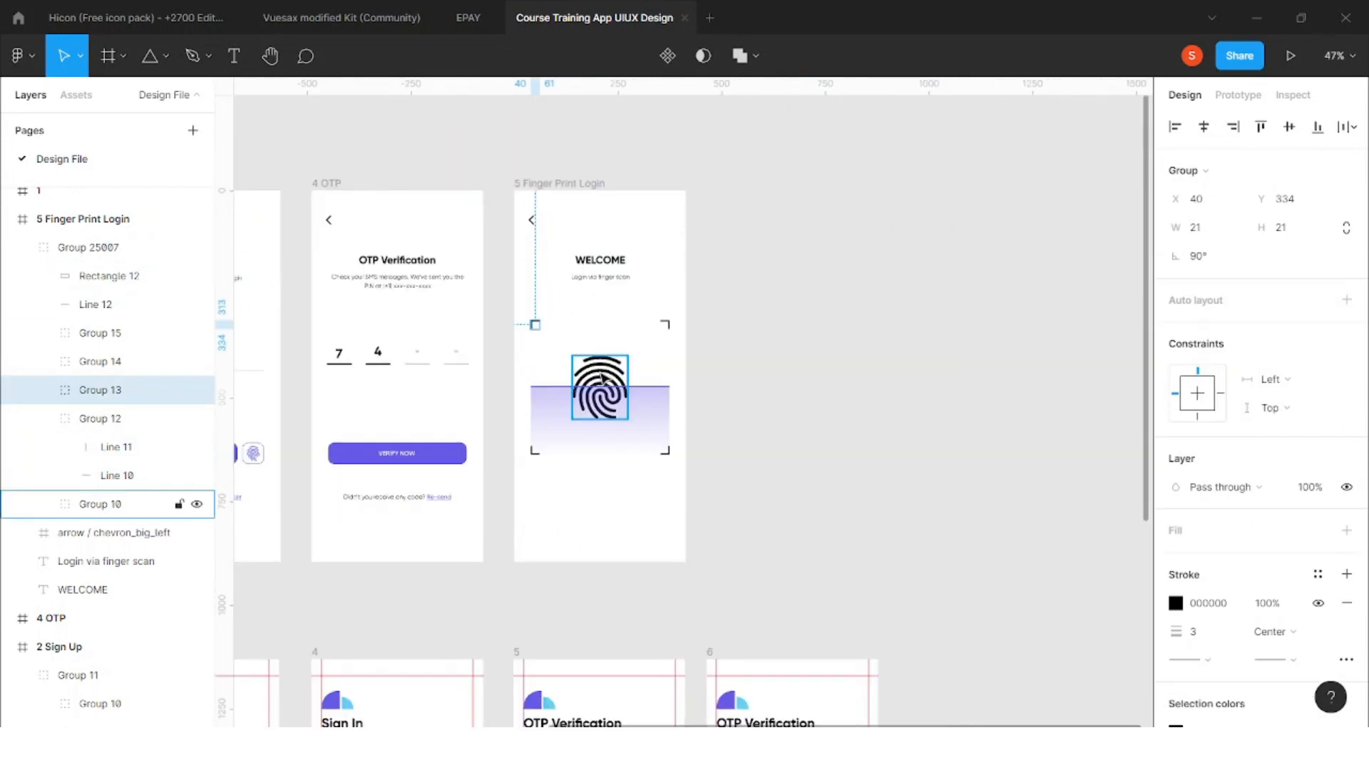
{"action": "left_click", "coordinate": [601, 378]}
{"action": "scroll", "coordinate": [599, 389], "scroll_direction": "down", "scroll_amount": 1}
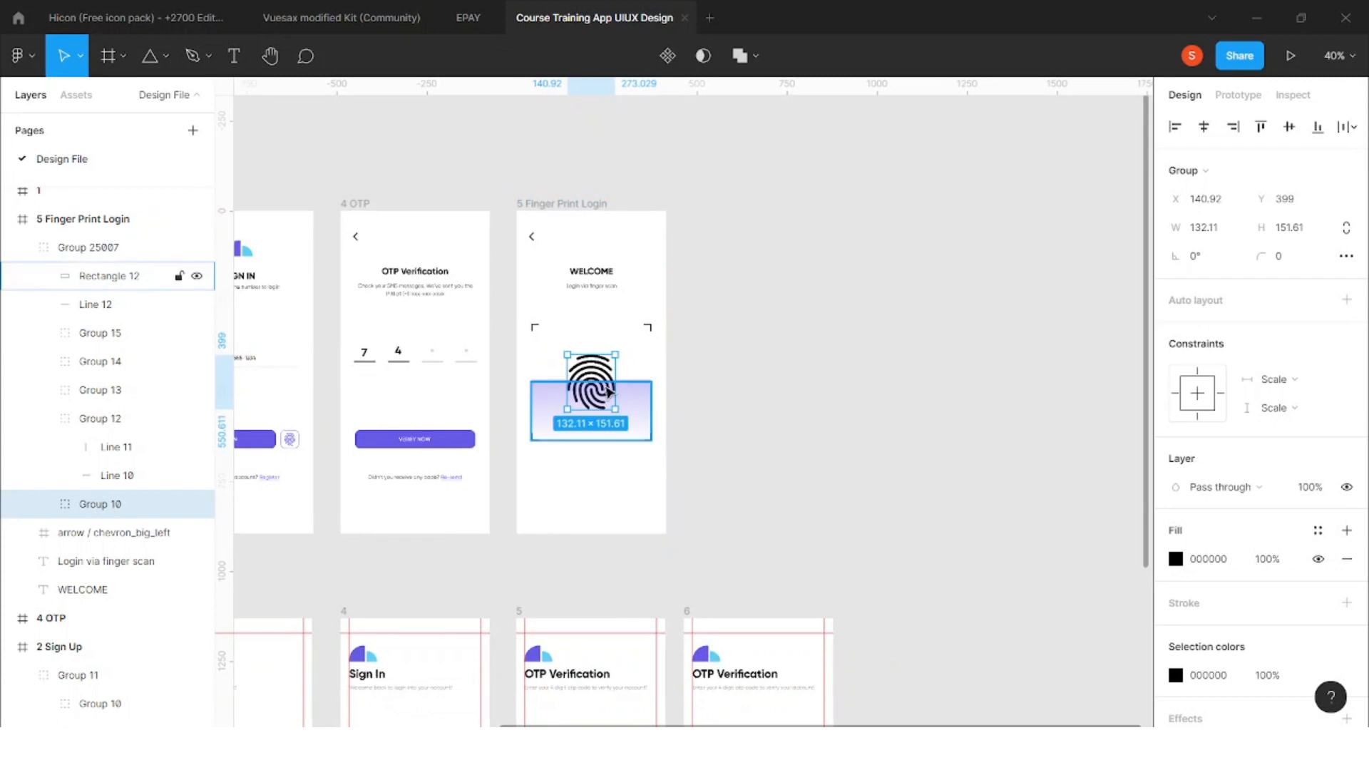
{"action": "scroll", "coordinate": [682, 532], "scroll_direction": "down", "scroll_amount": 3}
{"action": "scroll", "coordinate": [682, 532], "scroll_direction": "up", "scroll_amount": 3}
{"action": "scroll", "coordinate": [382, 613], "scroll_direction": "down", "scroll_amount": 3}
{"action": "scroll", "coordinate": [307, 514], "scroll_direction": "up", "scroll_amount": 4}
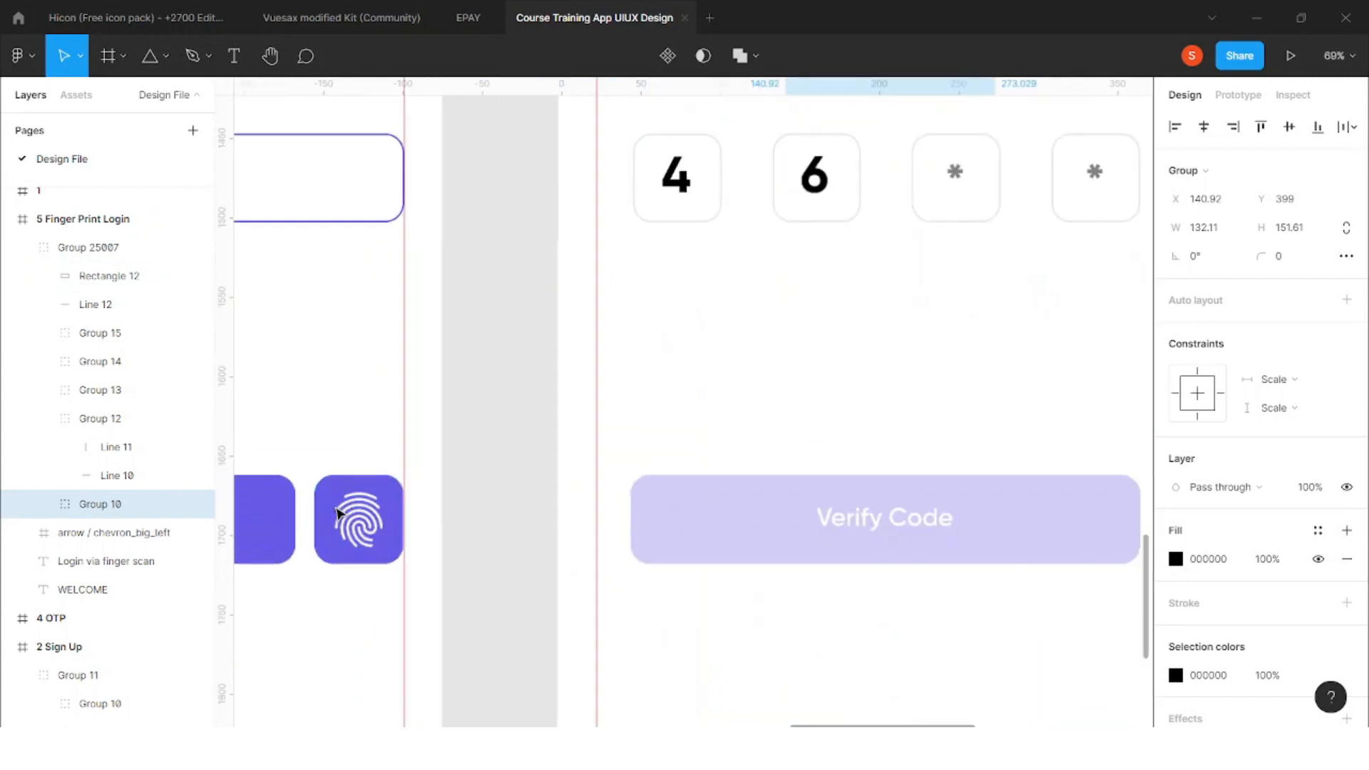
{"action": "left_click", "coordinate": [368, 511]}
{"action": "scroll", "coordinate": [419, 428], "scroll_direction": "down", "scroll_amount": 7}
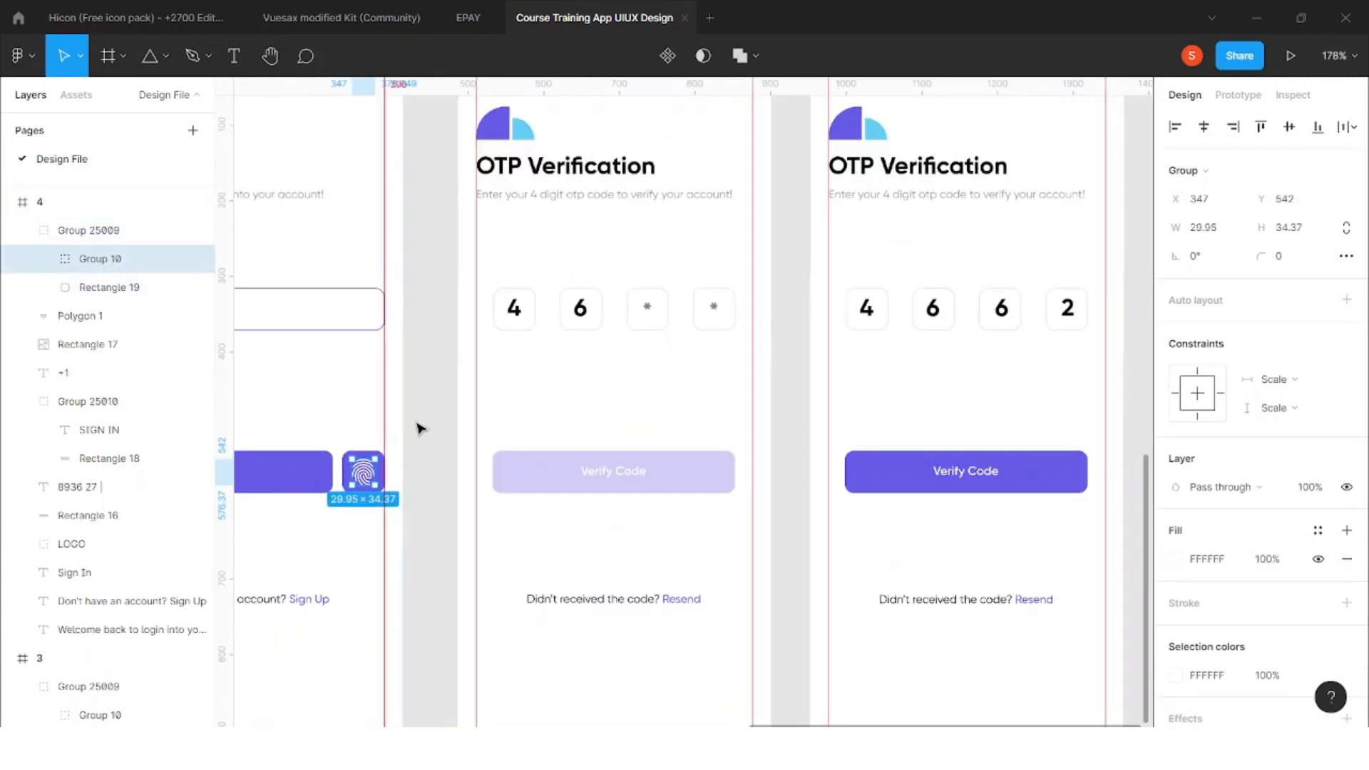
Duplicate OTP Verification frame 6 beside the original and name the copy 7
{"action": "left_click", "coordinate": [804, 256]}
{"action": "left_click_drag", "start_coordinate": [651, 281], "coordinate": [753, 288]}
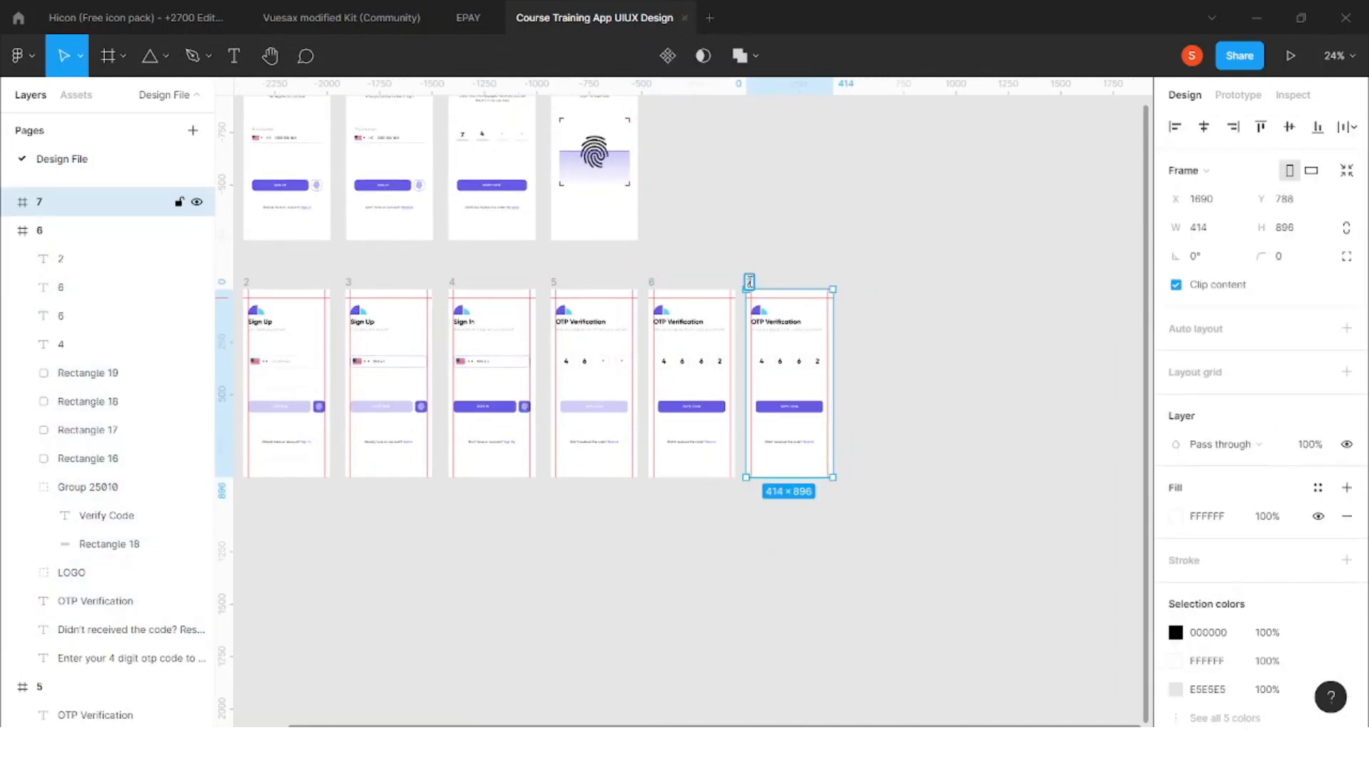
{"action": "left_click", "coordinate": [859, 263]}
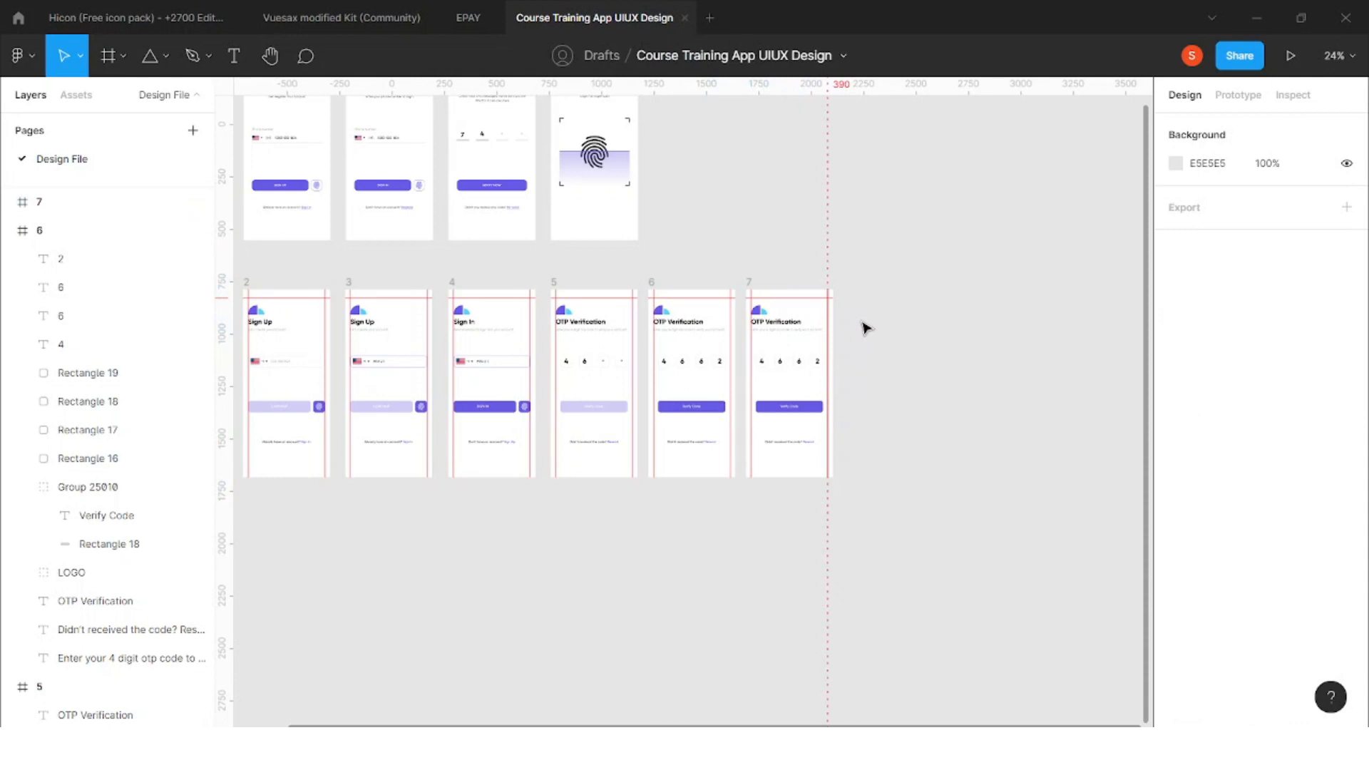
Delete the code digits with their boxes, the Verify Code button and the resend line from frame 7
{"action": "scroll", "coordinate": [848, 335], "scroll_direction": "up", "scroll_amount": 2, "text": "ctrl"}
{"action": "left_click_drag", "start_coordinate": [841, 347], "coordinate": [696, 416]}
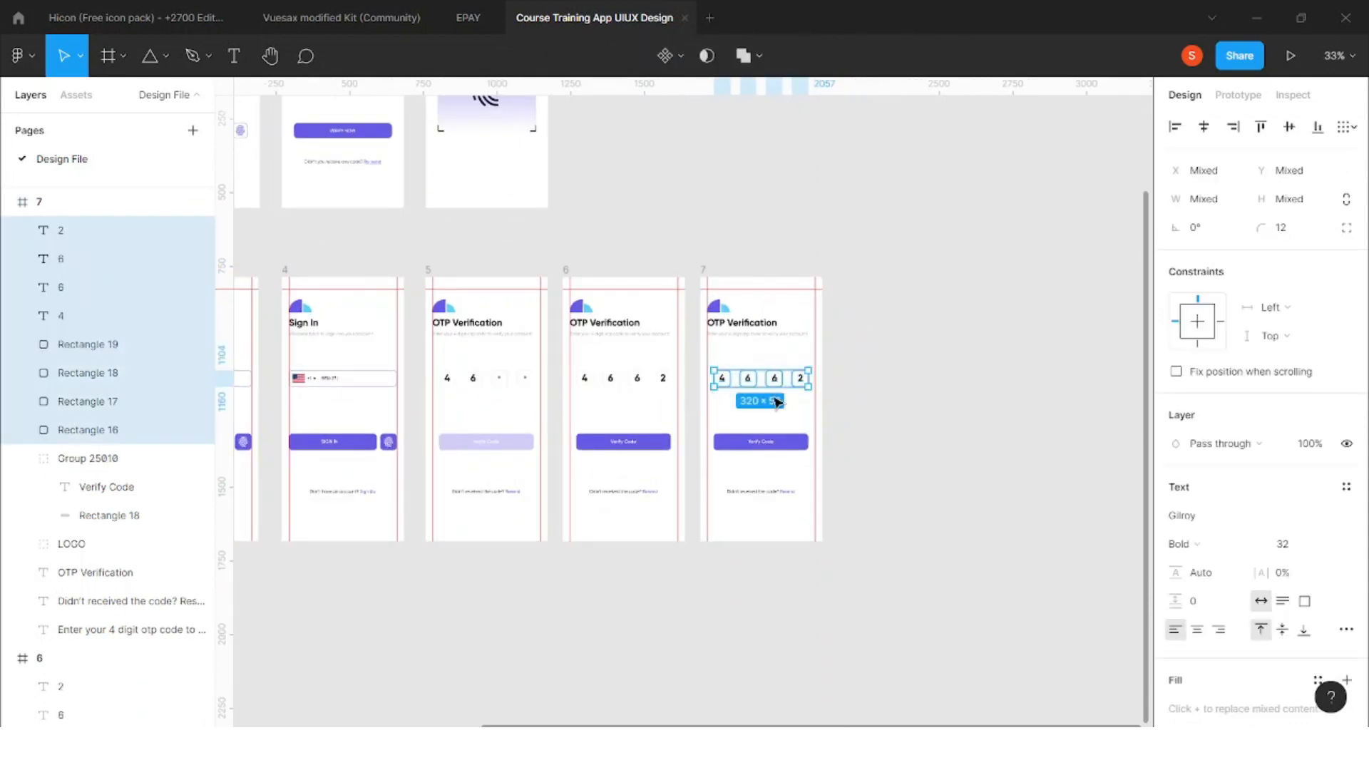
{"action": "key", "text": "Delete"}
{"action": "scroll", "coordinate": [819, 431], "scroll_direction": "up", "scroll_amount": 1}
{"action": "left_click_drag", "start_coordinate": [836, 440], "coordinate": [764, 482]}
{"action": "key", "text": "Delete"}
{"action": "left_click", "coordinate": [764, 524]}
{"action": "key", "text": "Delete"}
Centre frame 7's heading horizontally over its subtitle and delete the logo above it
{"action": "left_click", "coordinate": [755, 360]}
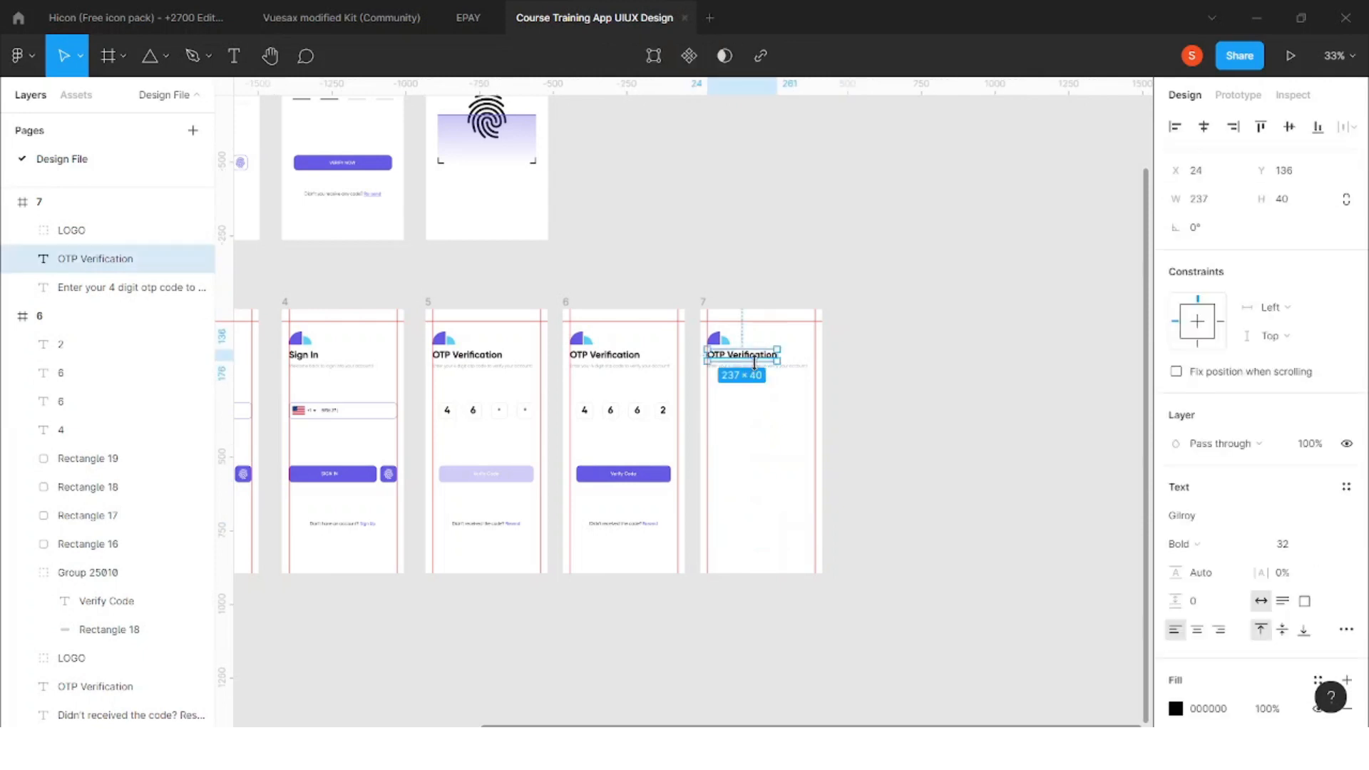
{"action": "scroll", "coordinate": [756, 365], "scroll_direction": "up", "scroll_amount": 5, "text": "ctrl"}
{"action": "left_click", "coordinate": [813, 372], "text": "shift"}
{"action": "left_click", "coordinate": [1202, 128]}
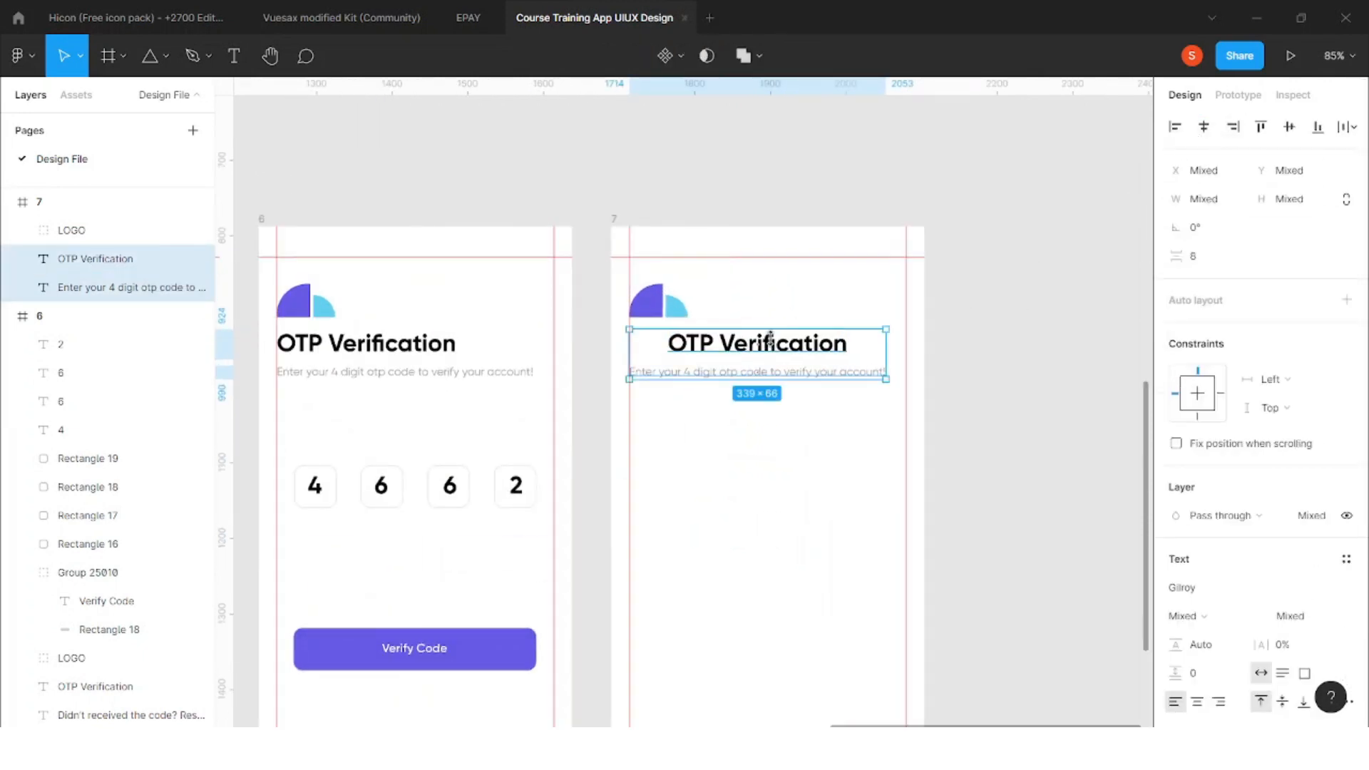
{"action": "left_click", "coordinate": [678, 303]}
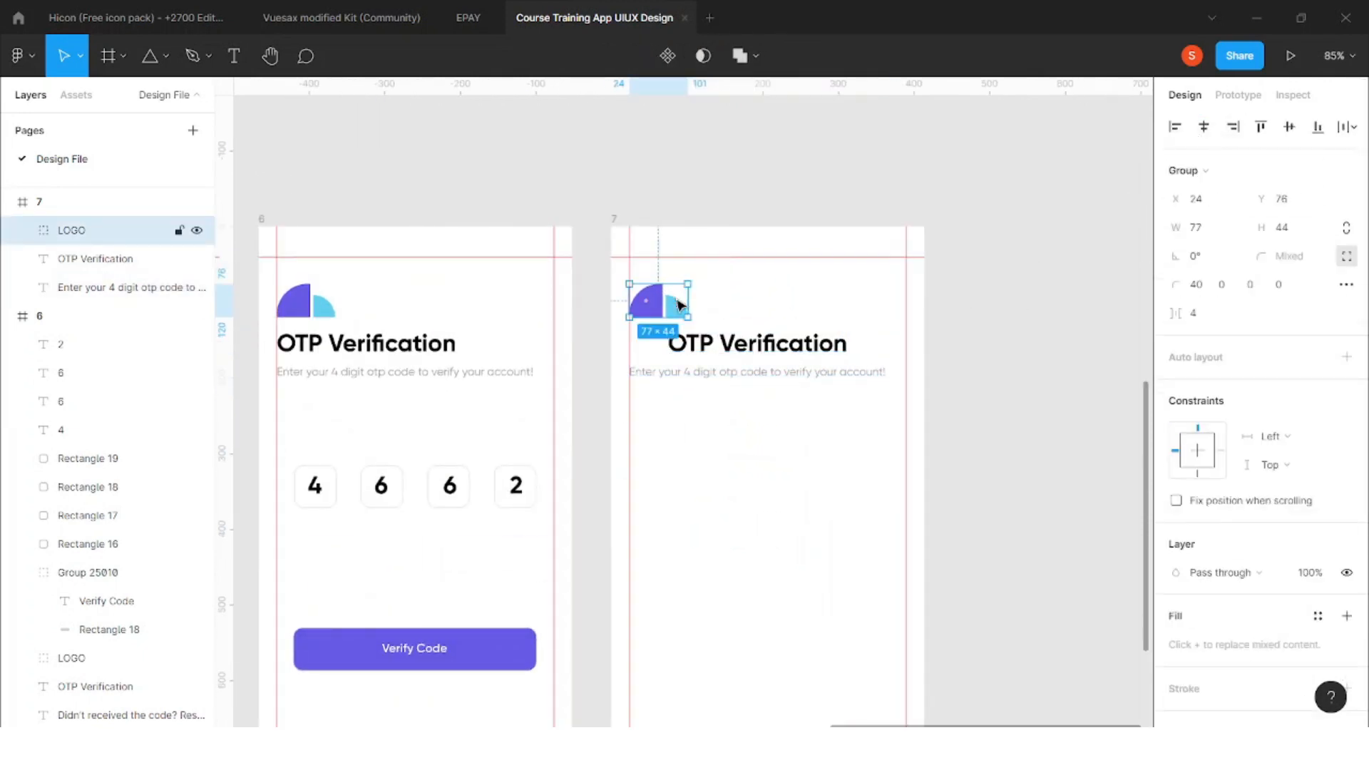
{"action": "key", "text": "Delete"}
Change frame 7's heading to "Finger Print Scan" and centre it horizontally in the frame
{"action": "left_click", "coordinate": [762, 372]}
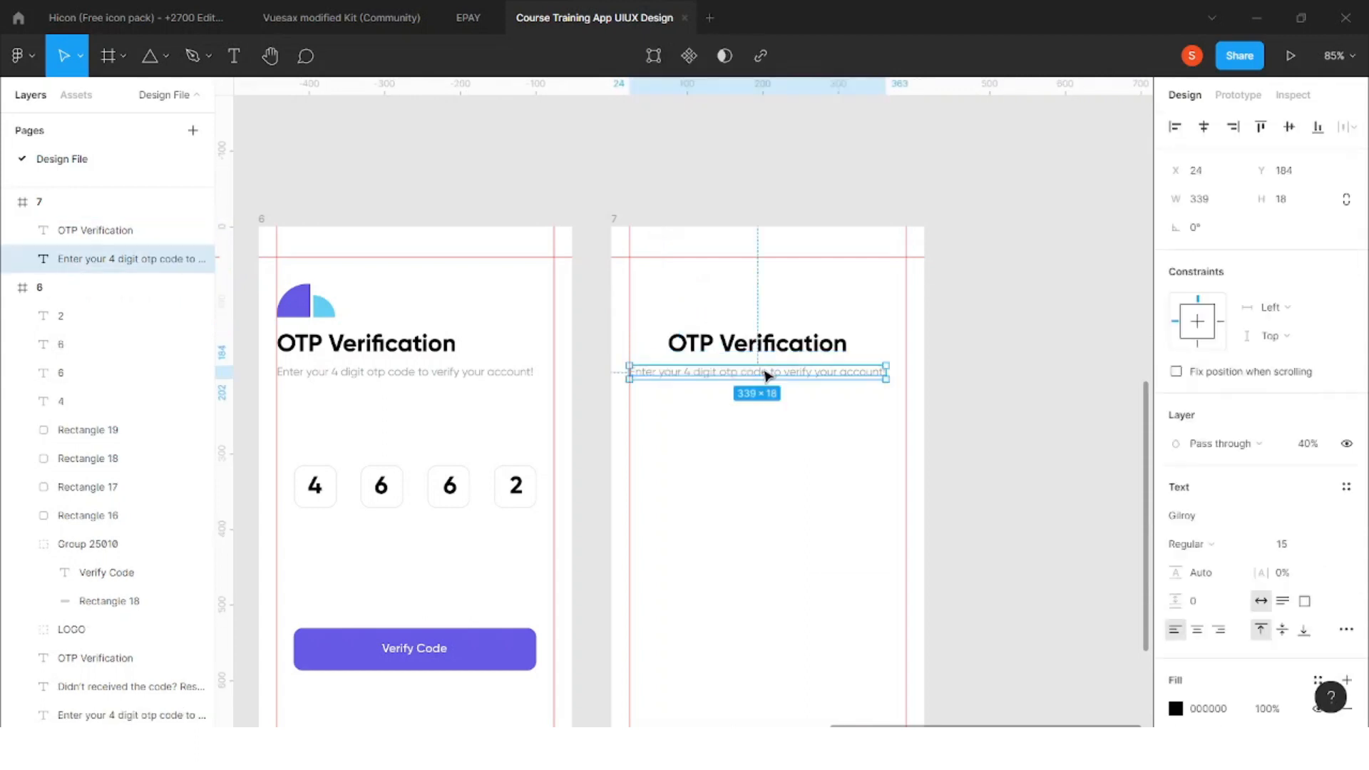
{"action": "left_click", "coordinate": [768, 352]}
{"action": "scroll", "coordinate": [768, 351], "scroll_direction": "down", "scroll_amount": 1}
{"action": "key", "text": "Return"}
{"action": "type", "text": "Finger Print Scan"}
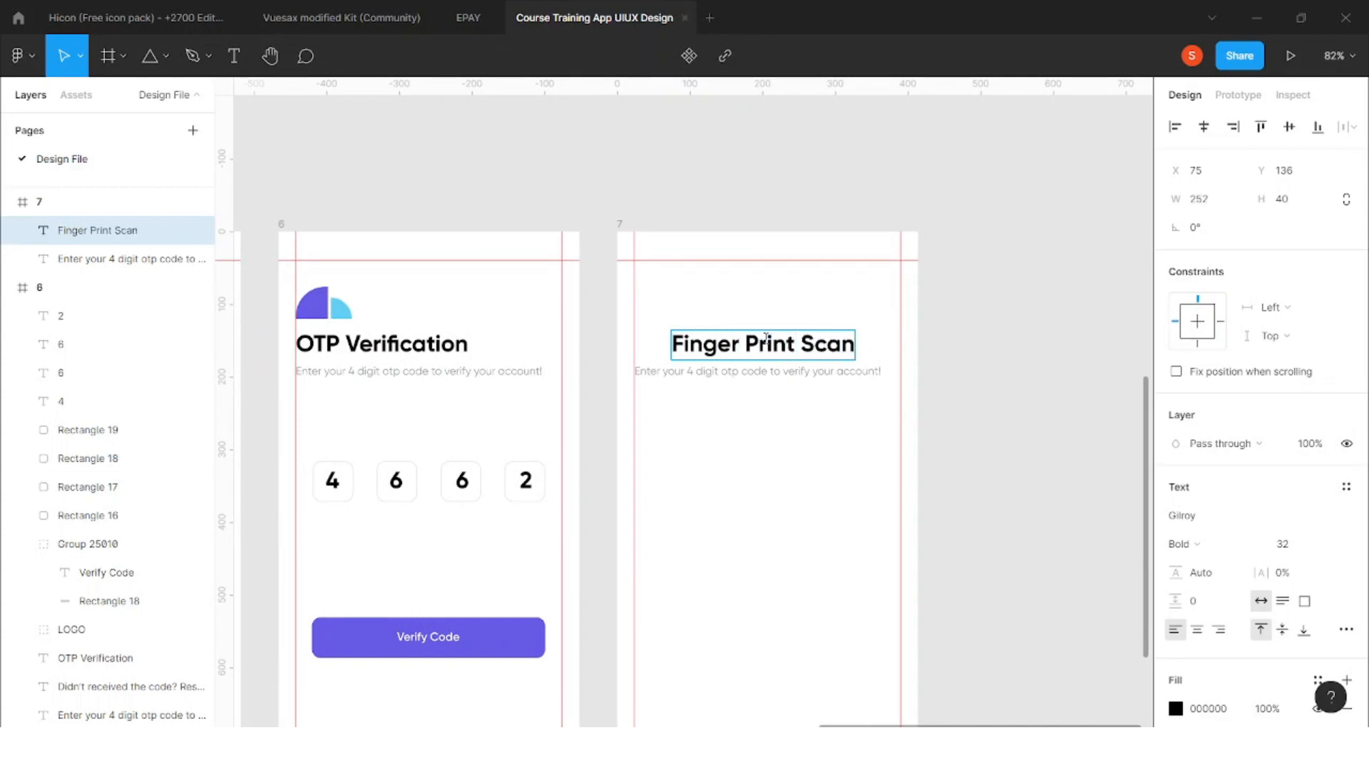
{"action": "key", "text": "Escape"}
{"action": "left_click", "coordinate": [1203, 126]}
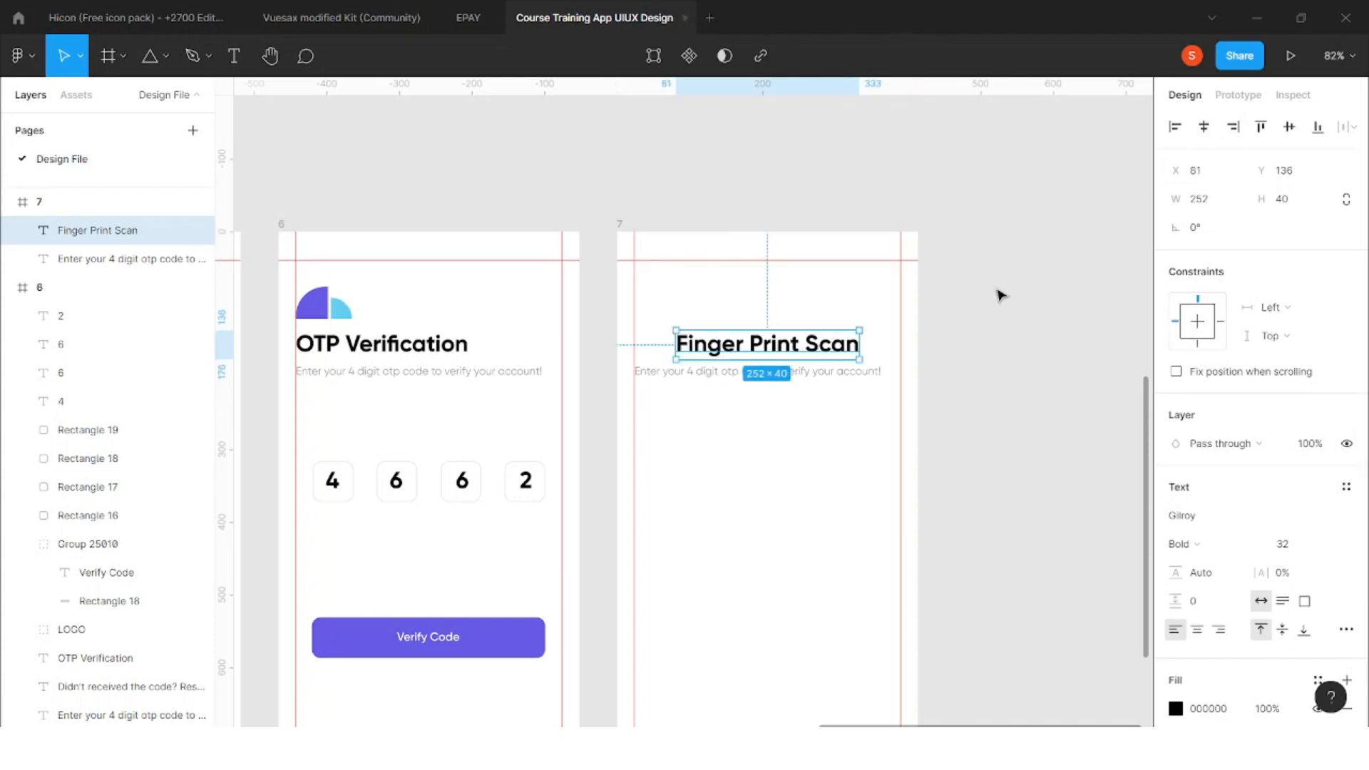
Change frame 7's subtitle to "Login Via Fingerprint scan" and centre it horizontally in the frame
{"action": "double_click", "coordinate": [808, 373]}
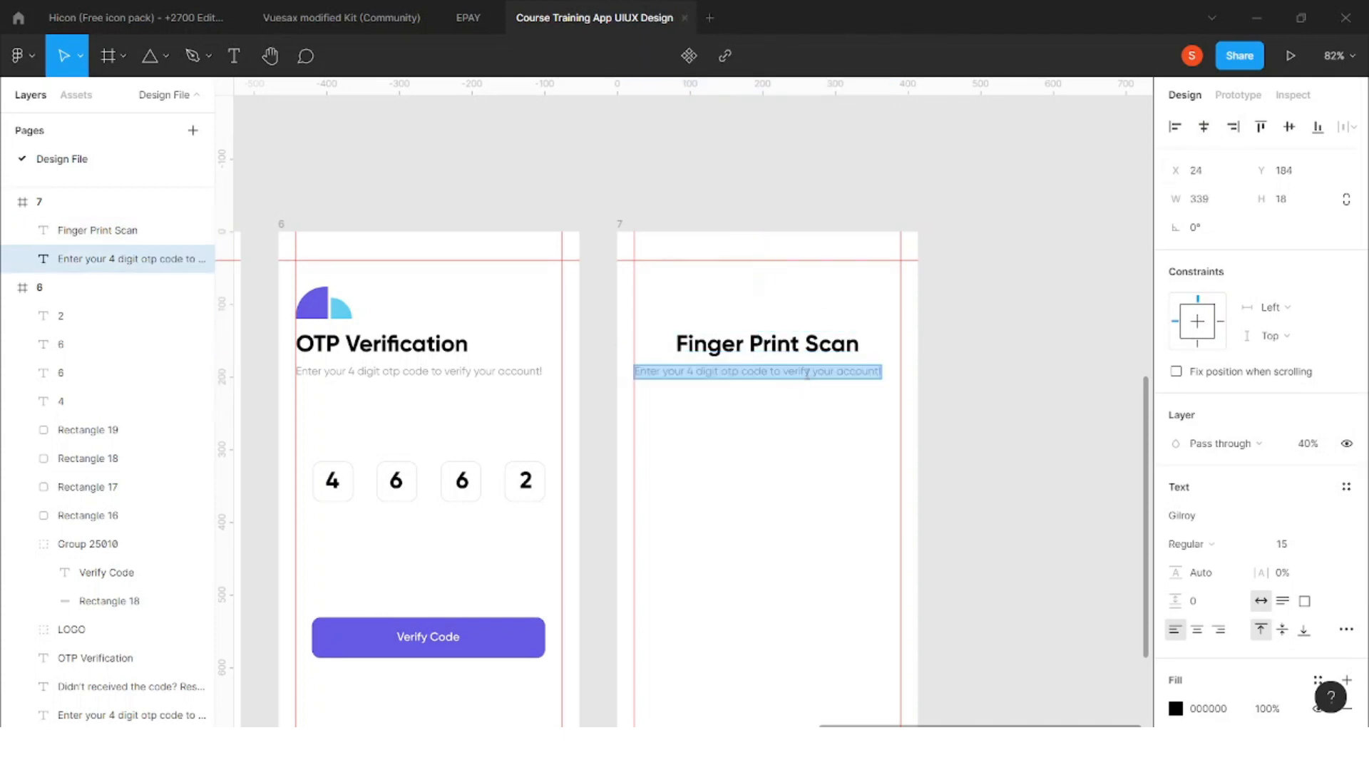
{"action": "type", "text": "LO"}
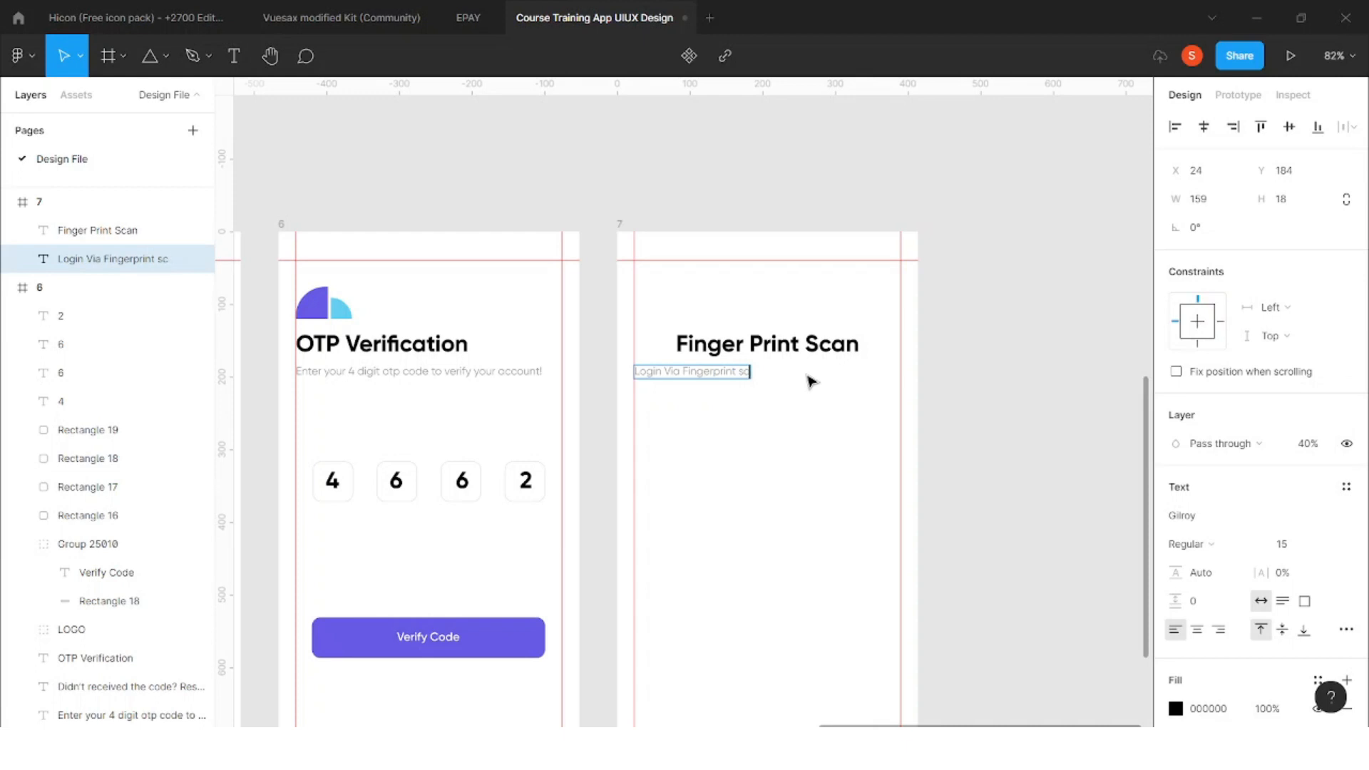
{"action": "key", "text": "alt+h"}
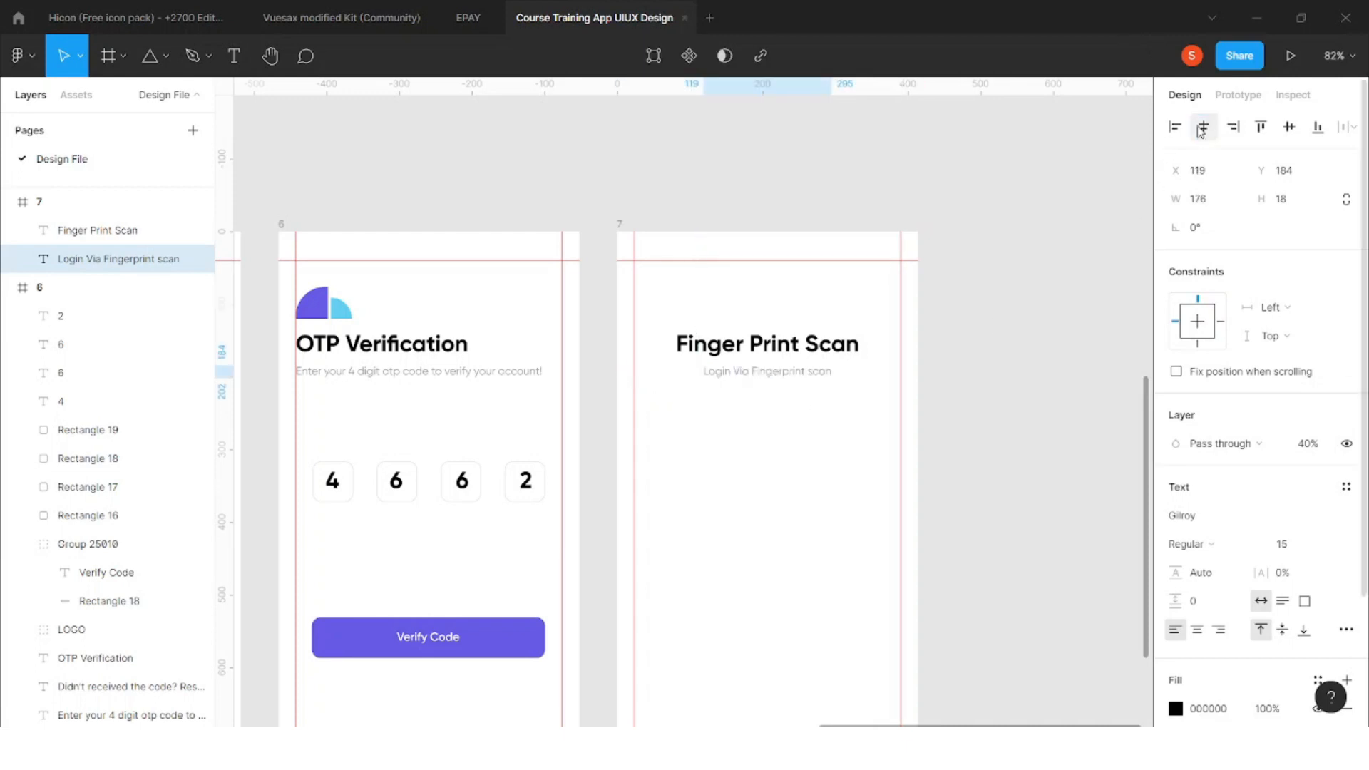
{"action": "key", "text": "Escape"}
Copy the white fingerprint icon from frame 4's Sign In screen into frame 7
{"action": "scroll", "coordinate": [794, 432], "scroll_direction": "down", "scroll_amount": 5}
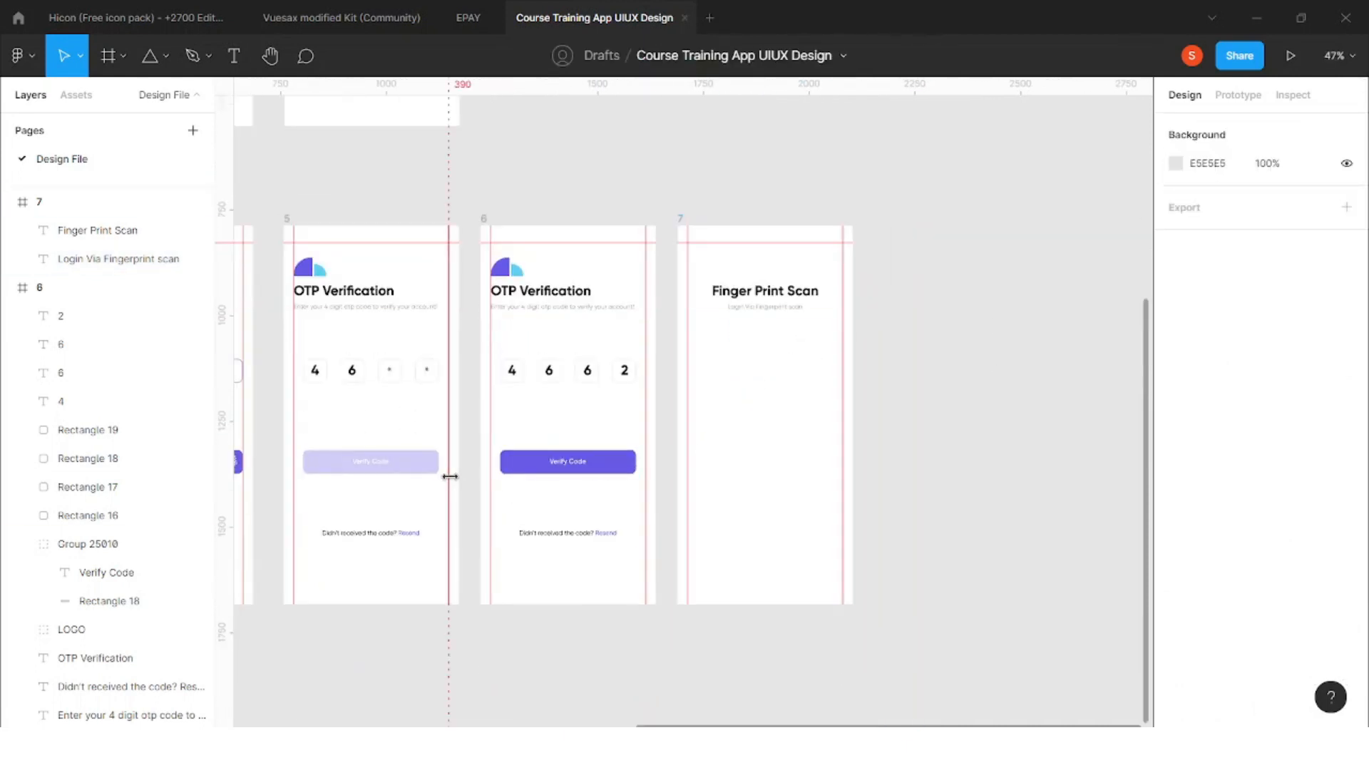
{"action": "scroll", "coordinate": [399, 474], "scroll_direction": "down", "scroll_amount": 2}
{"action": "scroll", "coordinate": [399, 474], "scroll_direction": "left", "scroll_amount": 2}
{"action": "left_click", "coordinate": [302, 467]}
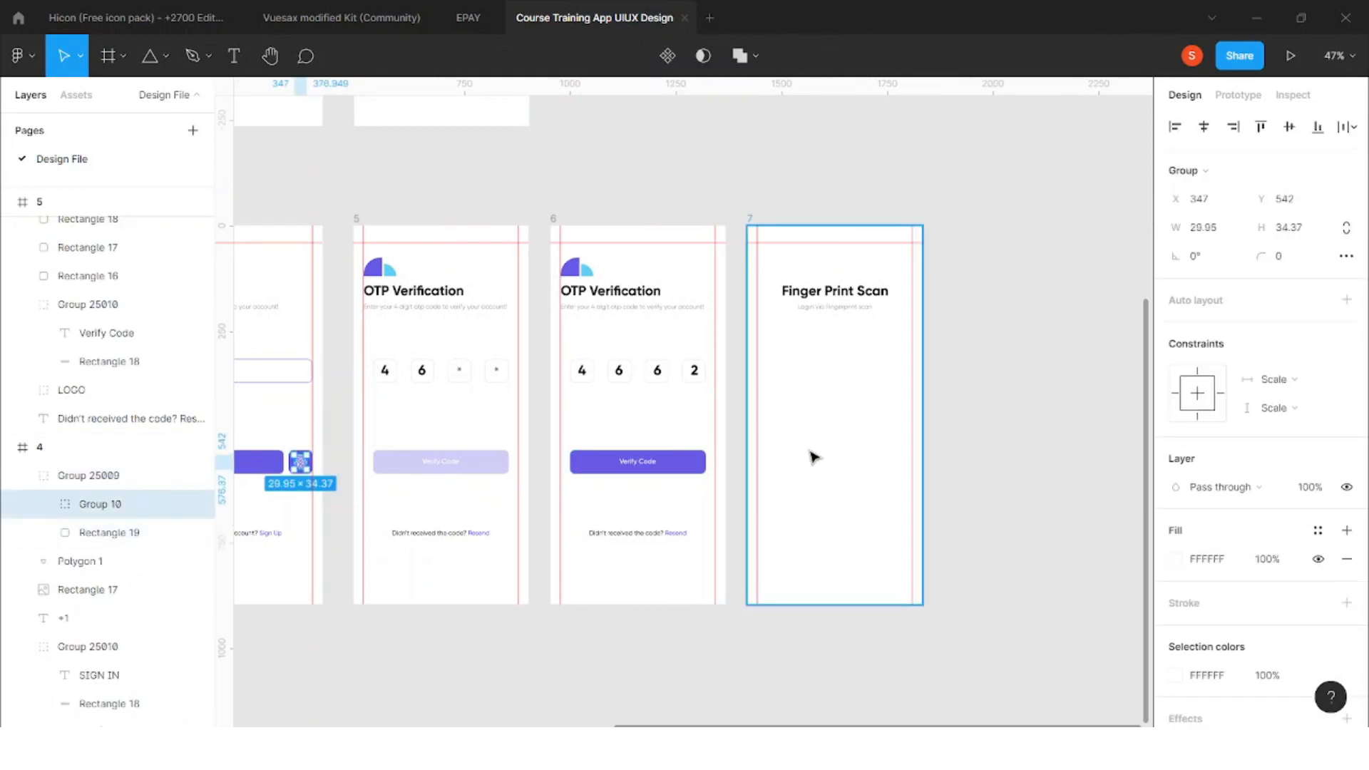
{"action": "scroll", "coordinate": [902, 383], "scroll_direction": "up", "scroll_amount": 3}
{"action": "key", "text": "Escape"}
{"action": "left_click", "coordinate": [895, 375]}
{"action": "key", "text": "ctrl+v"}
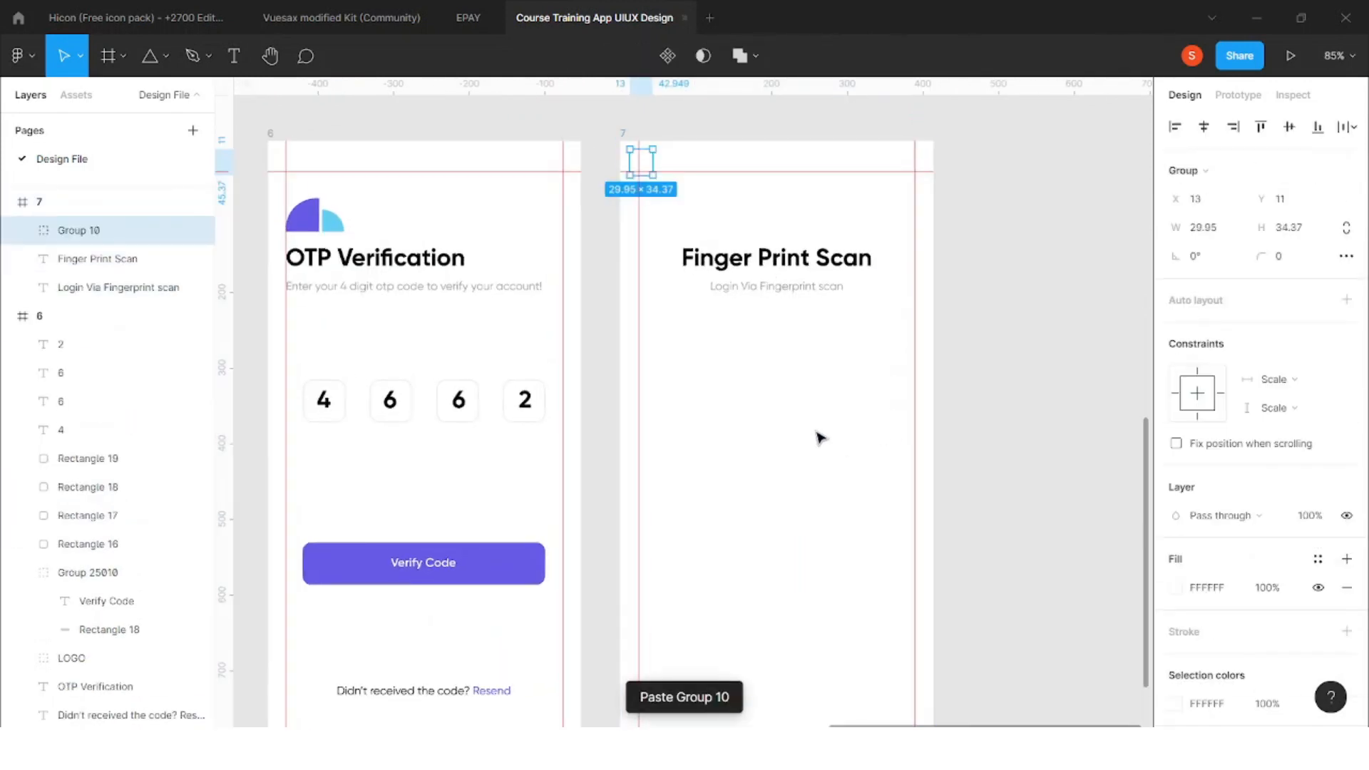
Recolour the fingerprint icon in frame 7 with the dark document colour 130F26
{"action": "scroll", "coordinate": [1198, 609], "scroll_direction": "down", "scroll_amount": 2}
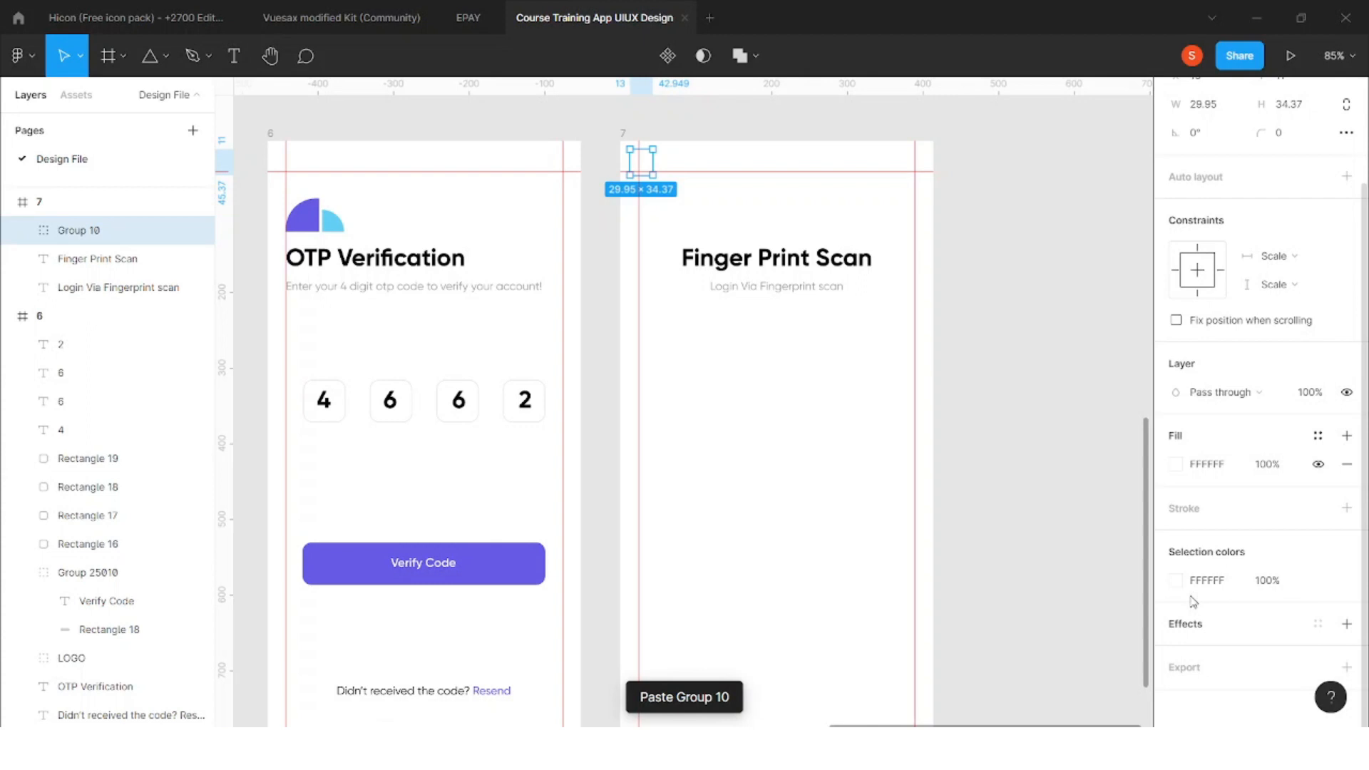
{"action": "left_click", "coordinate": [1175, 579]}
{"action": "left_click", "coordinate": [1075, 645]}
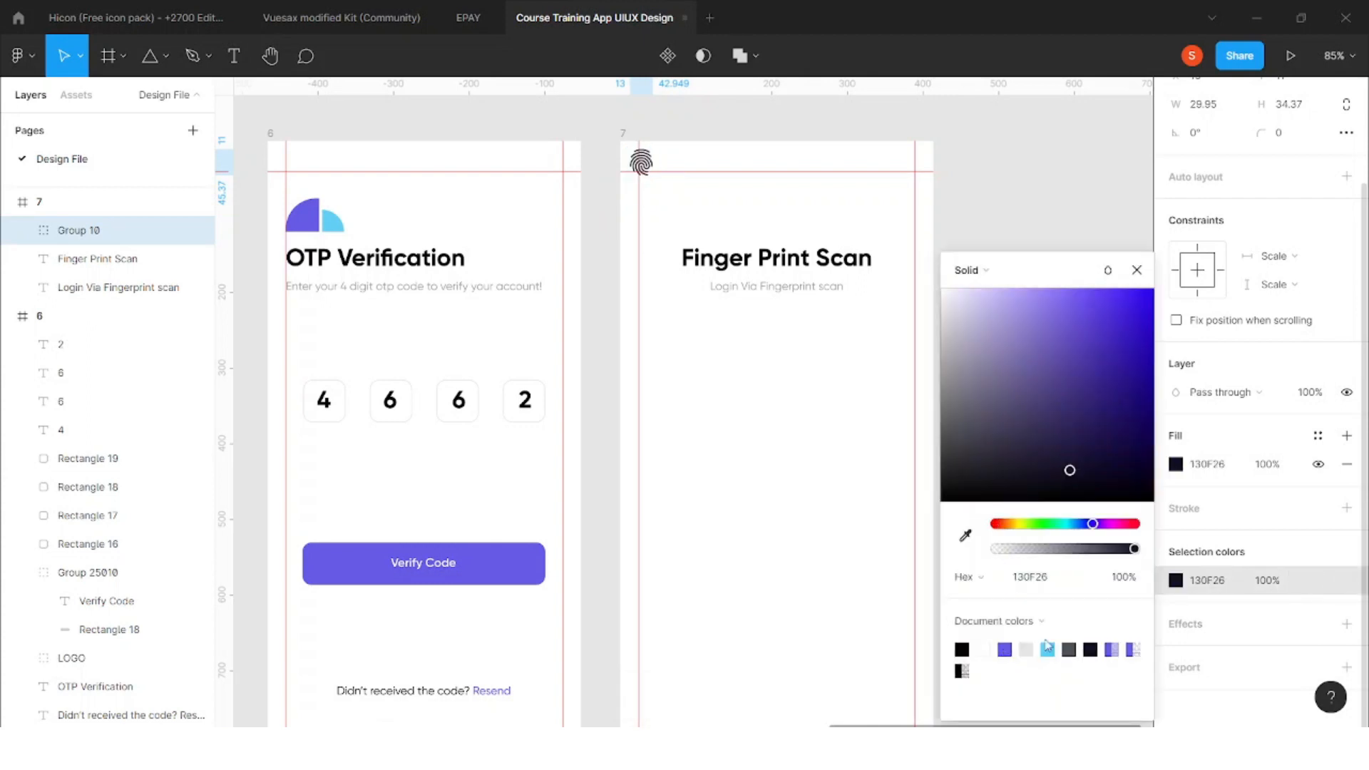
{"action": "key", "text": "Escape"}
Enlarge the fingerprint icon to about 176 × 202 and centre it below the subtitle in frame 7
{"action": "left_click_drag", "start_coordinate": [639, 214], "coordinate": [820, 517]}
{"action": "scroll", "coordinate": [821, 471], "scroll_direction": "down", "scroll_amount": 3}
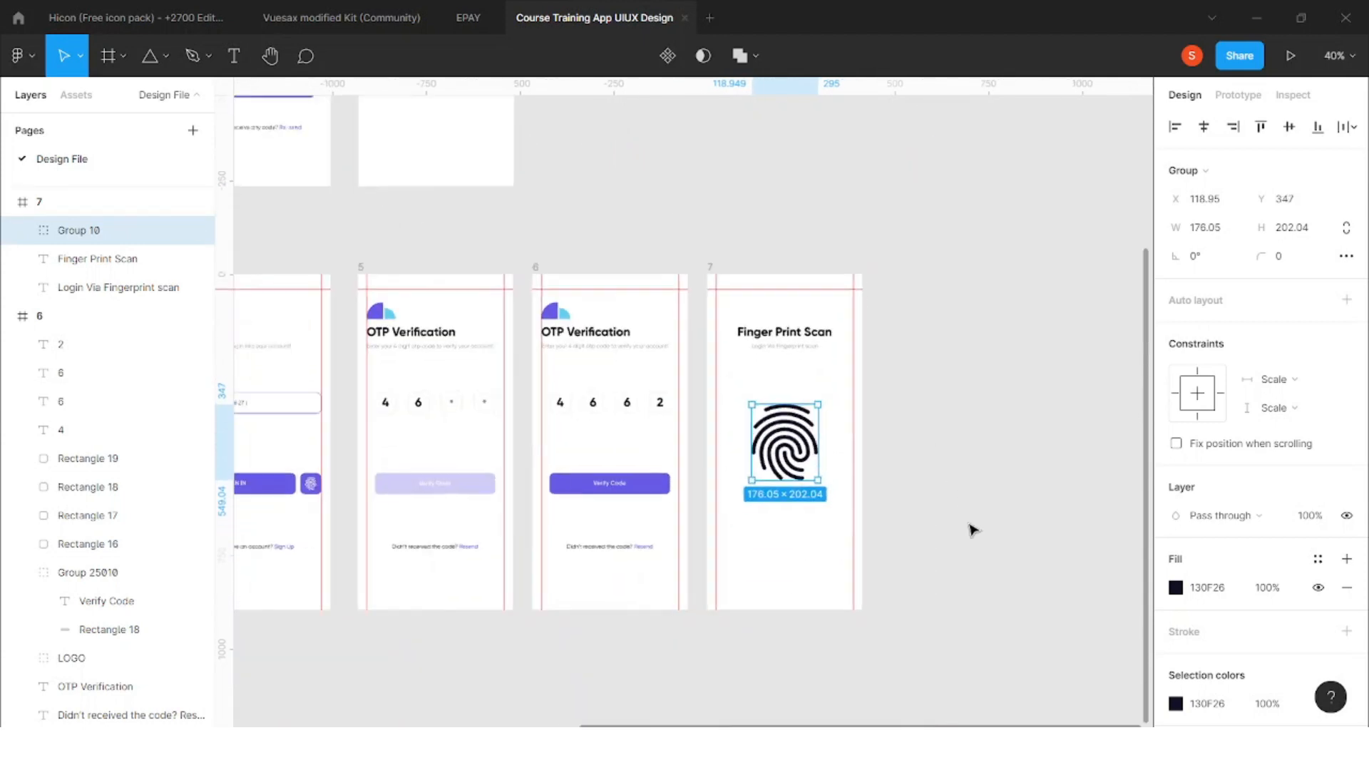
{"action": "left_click", "coordinate": [874, 520]}
{"action": "scroll", "coordinate": [820, 492], "scroll_direction": "up", "scroll_amount": 4}
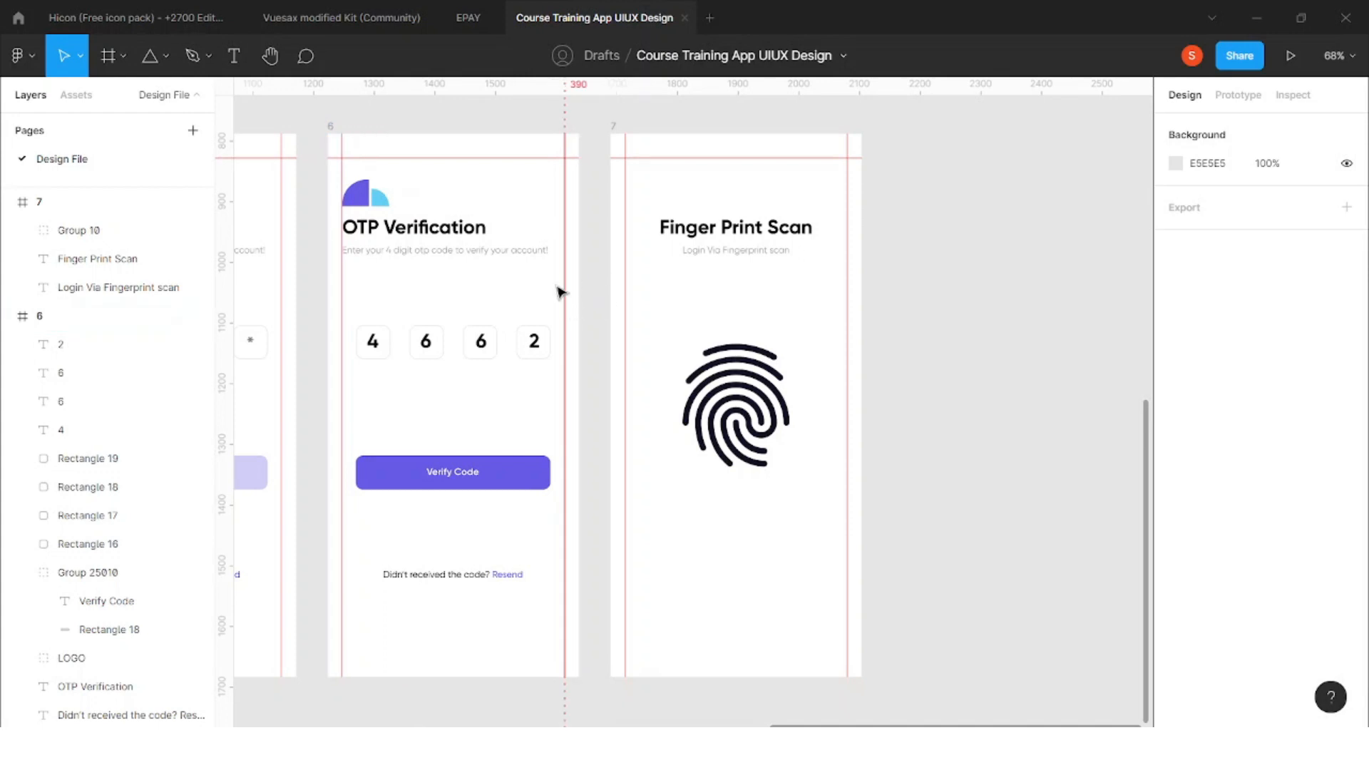
{"action": "scroll", "coordinate": [835, 323], "scroll_direction": "up", "scroll_amount": 2}
{"action": "scroll", "coordinate": [911, 507], "scroll_direction": "up", "scroll_amount": 5}
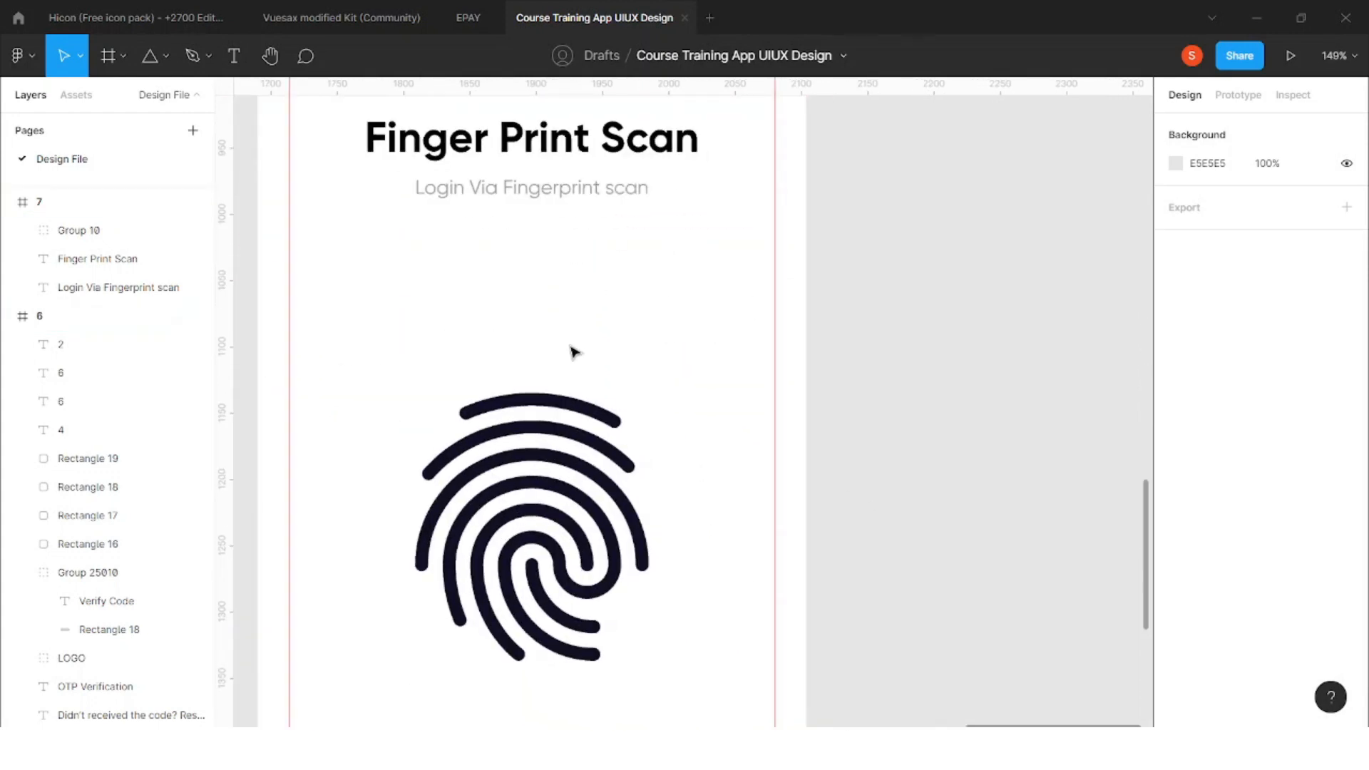
{"action": "scroll", "coordinate": [574, 352], "scroll_direction": "down", "scroll_amount": 4}
{"action": "scroll", "coordinate": [560, 320], "scroll_direction": "left", "scroll_amount": 2}
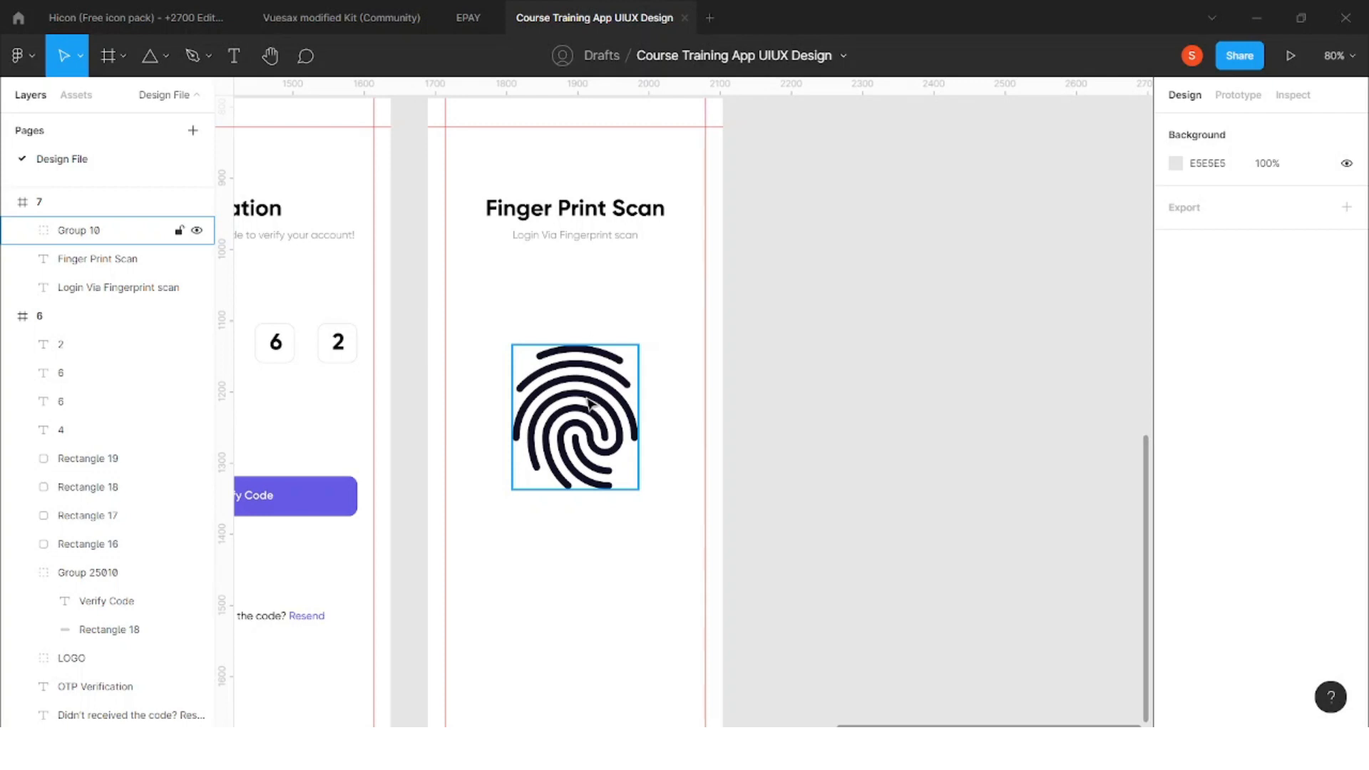
{"action": "left_click", "coordinate": [651, 389]}
{"action": "scroll", "coordinate": [651, 413], "scroll_direction": "down", "scroll_amount": 3}
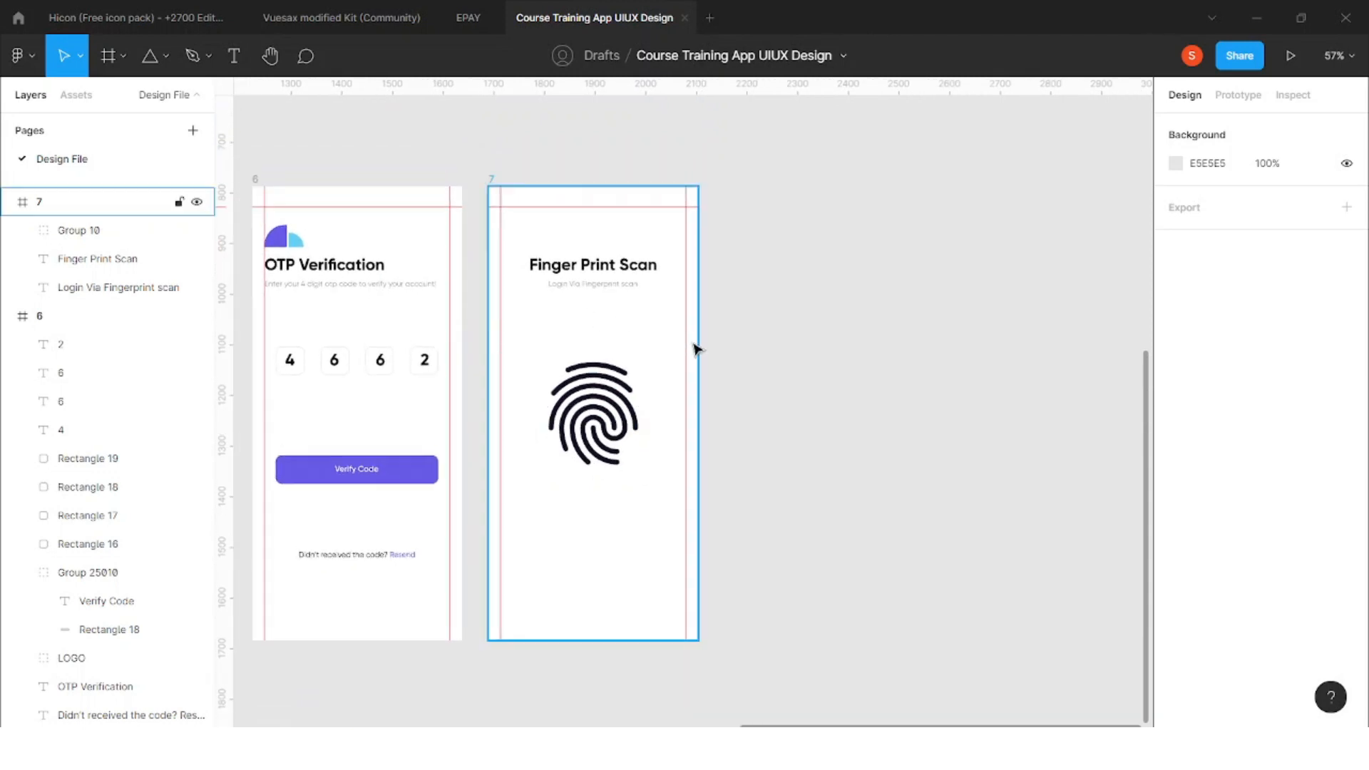
Examine the reference fingerprint login screen's scan area, including its gradient rectangle and corner brackets, and return to frame 7
{"action": "scroll", "coordinate": [697, 349], "scroll_direction": "down", "scroll_amount": 5}
{"action": "scroll", "coordinate": [349, 196], "scroll_direction": "up", "scroll_amount": 1}
{"action": "scroll", "coordinate": [350, 196], "scroll_direction": "up", "scroll_amount": 5}
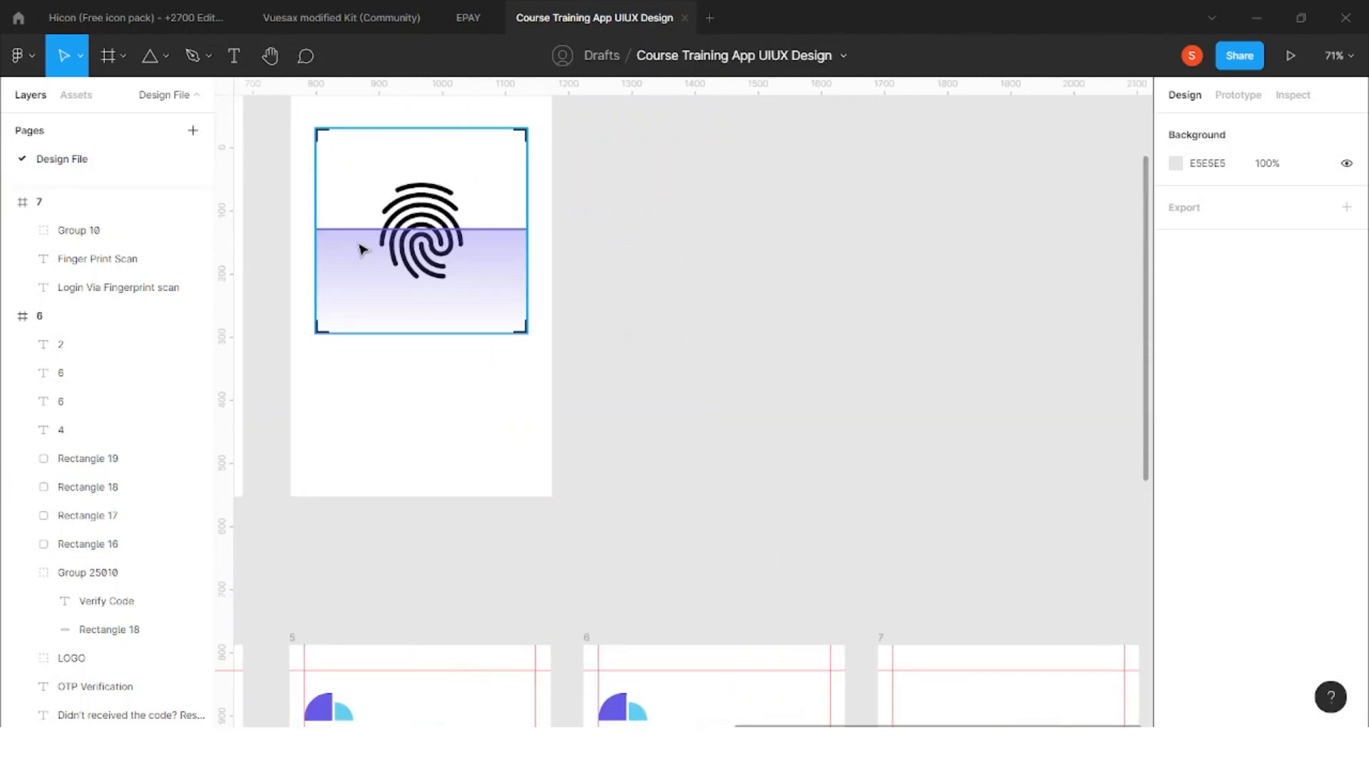
{"action": "left_click", "coordinate": [352, 236]}
{"action": "scroll", "coordinate": [274, 204], "scroll_direction": "up", "scroll_amount": 3}
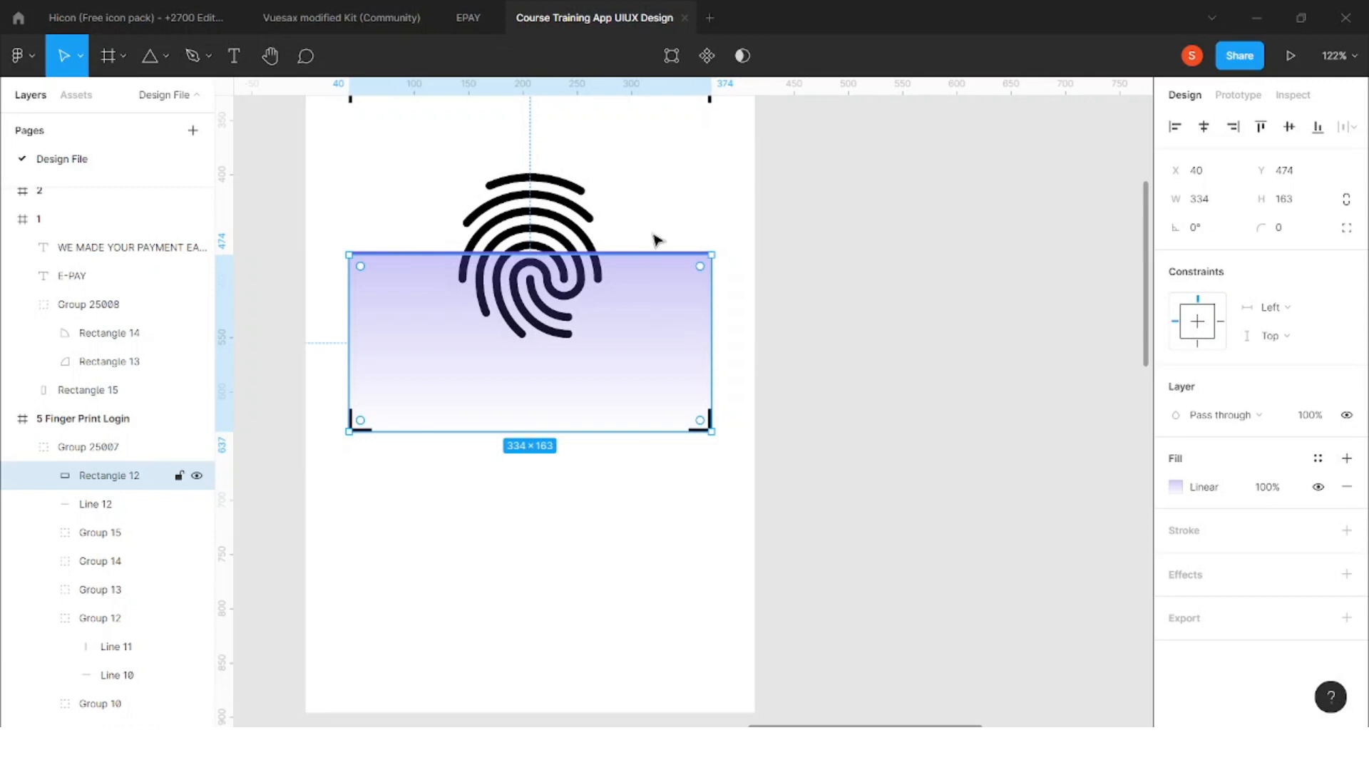
{"action": "left_click", "coordinate": [810, 285]}
{"action": "scroll", "coordinate": [458, 305], "scroll_direction": "down", "scroll_amount": 4}
{"action": "scroll", "coordinate": [458, 305], "scroll_direction": "down", "scroll_amount": 4}
{"action": "scroll", "coordinate": [794, 482], "scroll_direction": "up", "scroll_amount": 4}
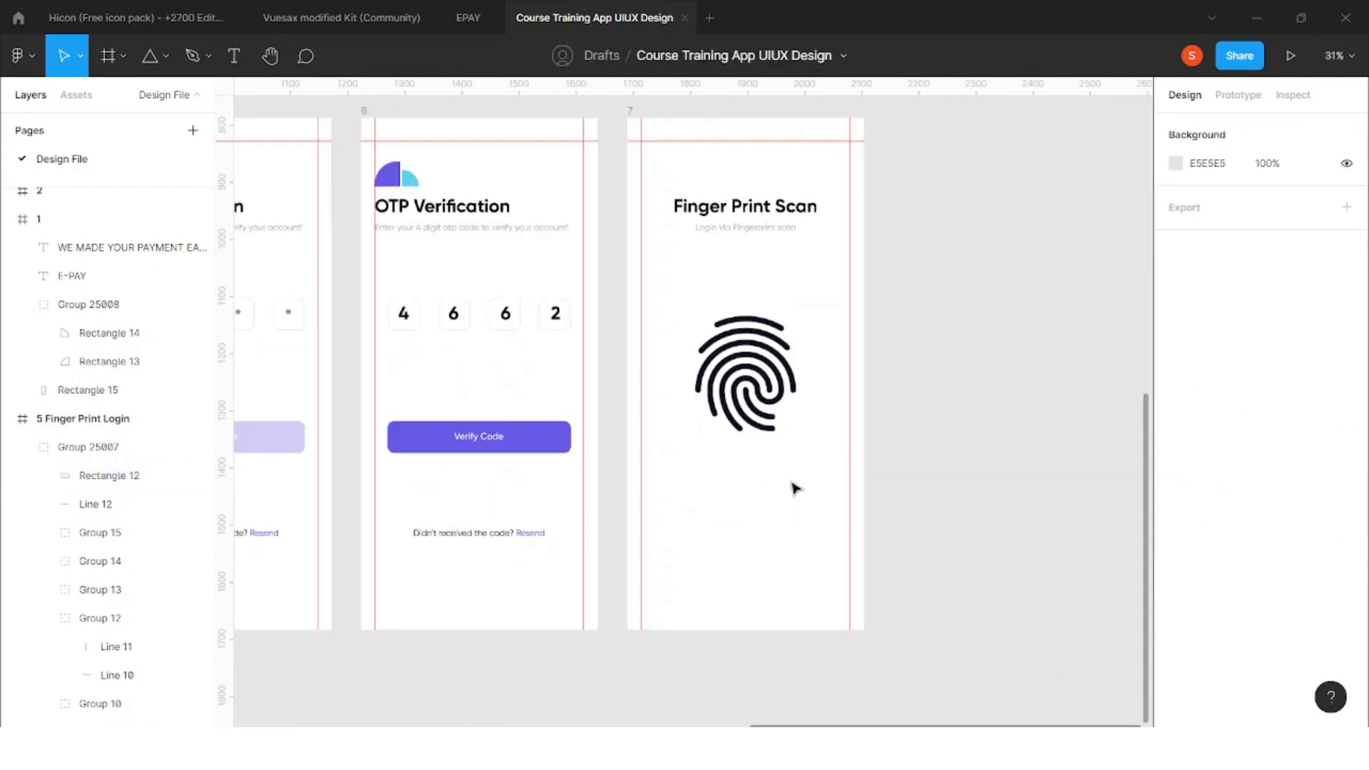
Draw a 323 × 323 square around frame 7's fingerprint icon, set its fill opacity to 10% and centre it on the icon
{"action": "scroll", "coordinate": [770, 342], "scroll_direction": "up", "scroll_amount": 2}
{"action": "left_click", "coordinate": [170, 56]}
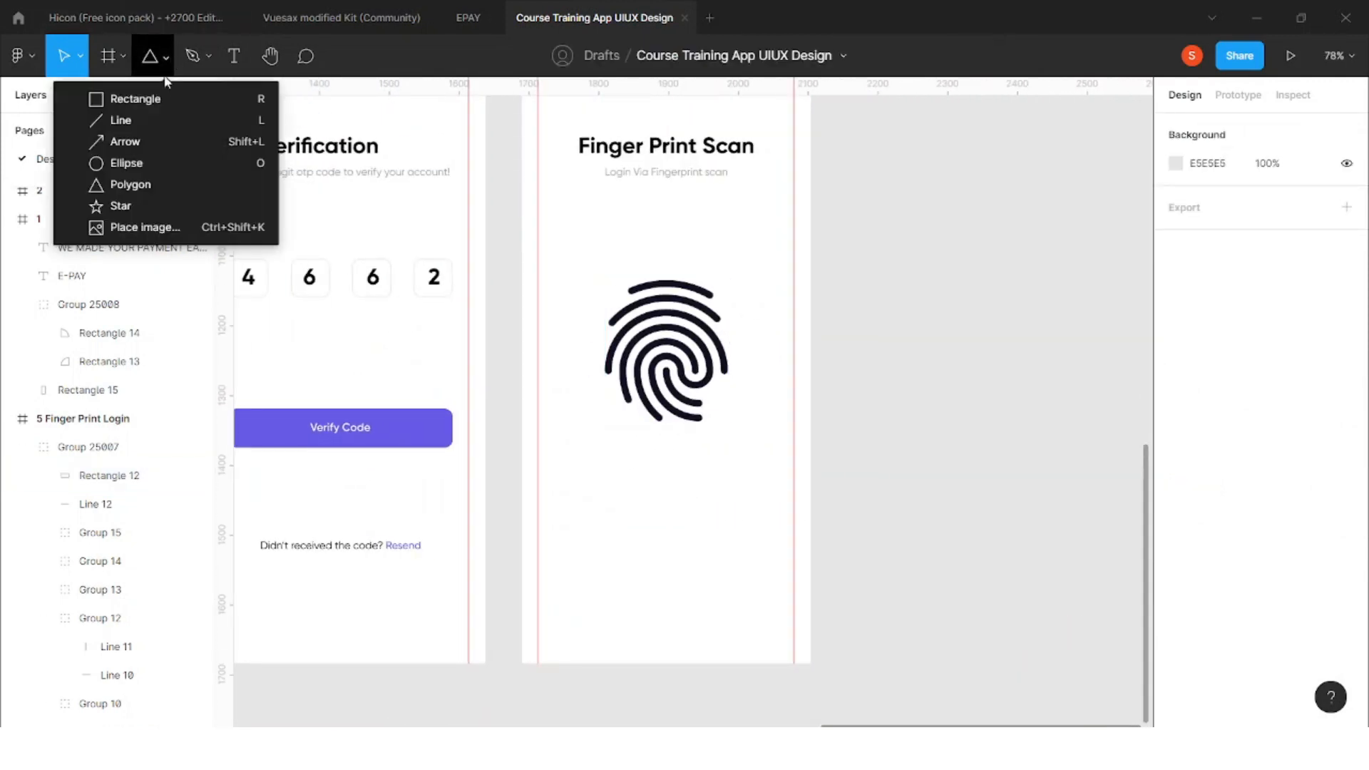
{"action": "left_click", "coordinate": [185, 98]}
{"action": "left_click_drag", "start_coordinate": [665, 345], "coordinate": [778, 460]}
{"action": "left_click", "coordinate": [1285, 517]}
{"action": "key", "text": "Return"}
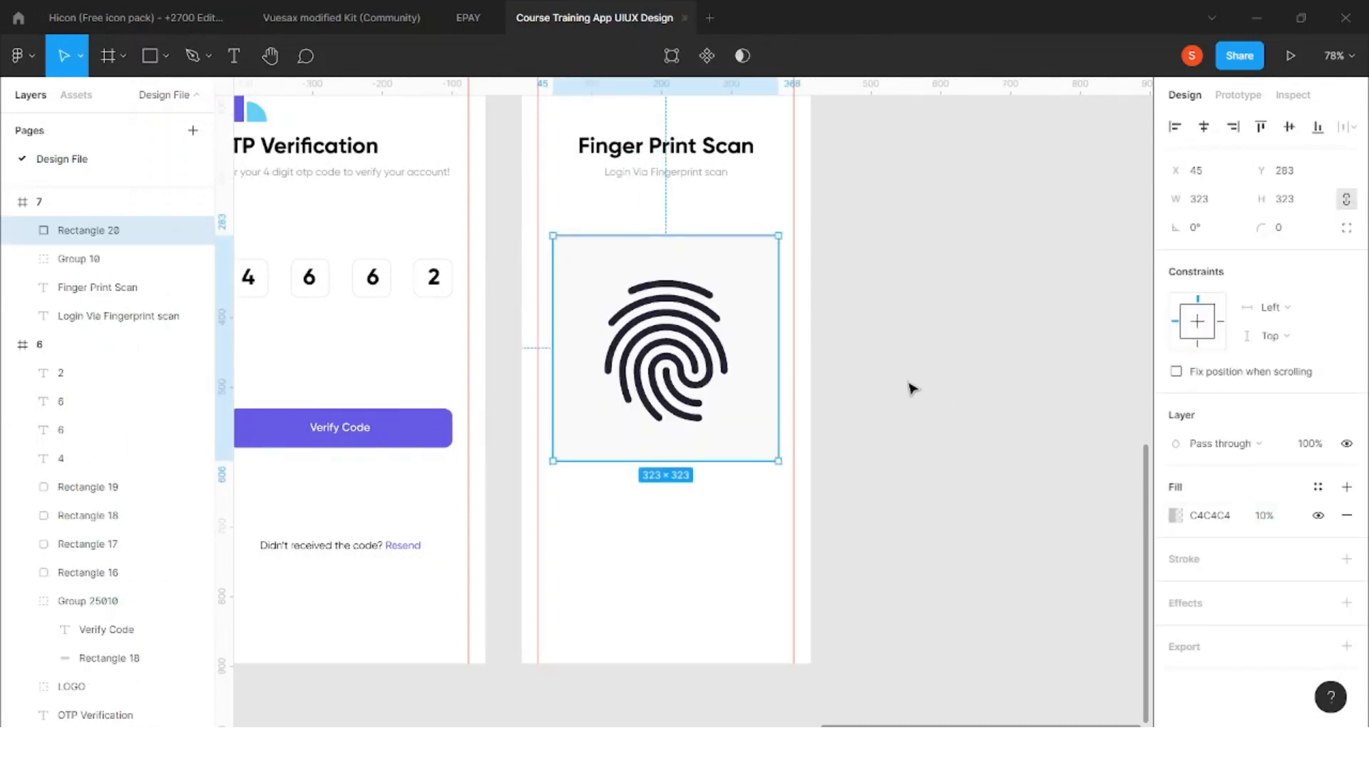
{"action": "left_click", "coordinate": [908, 387]}
{"action": "left_click_drag", "start_coordinate": [730, 268], "coordinate": [733, 275]}
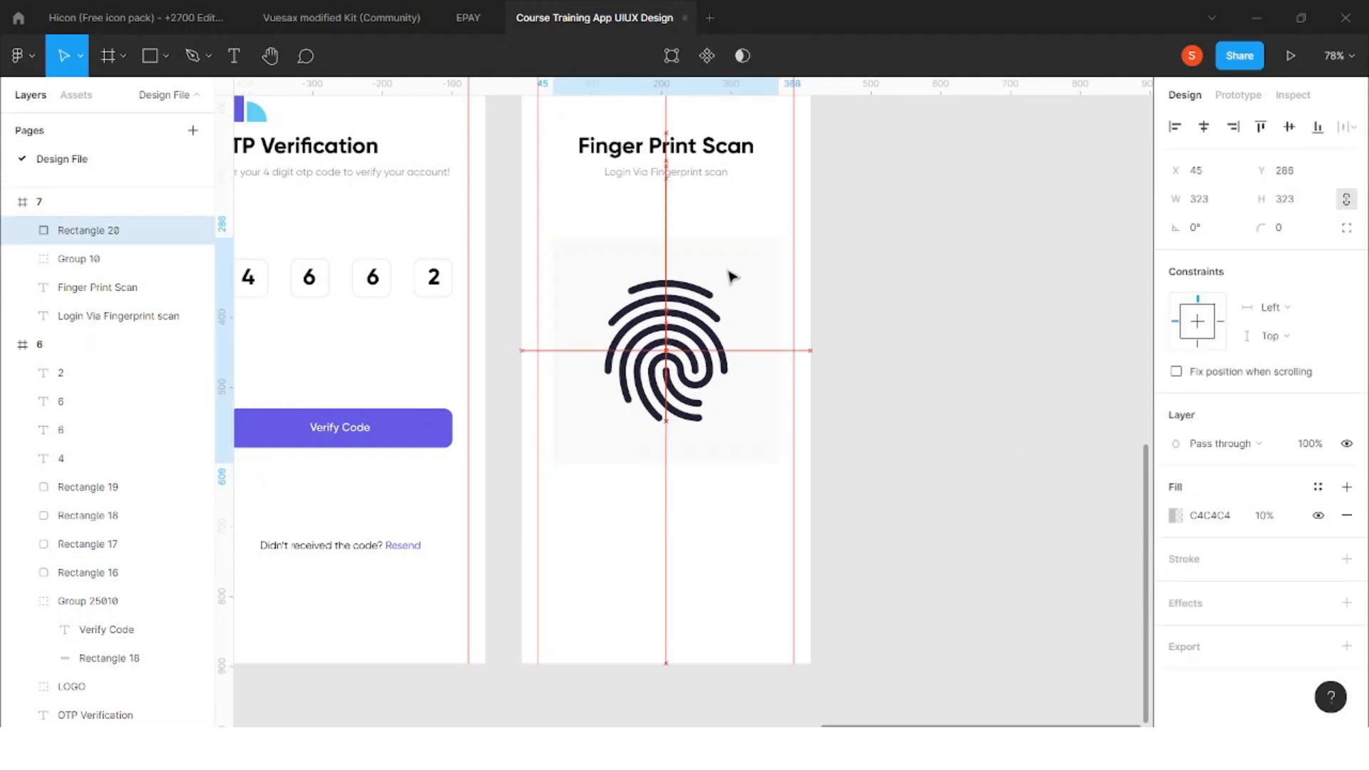
Draw a horizontal line 7 long at the upper-left corner of the square around the fingerprint
{"action": "left_click", "coordinate": [896, 293]}
{"action": "scroll", "coordinate": [788, 281], "scroll_direction": "up", "scroll_amount": 3}
{"action": "scroll", "coordinate": [750, 235], "scroll_direction": "up", "scroll_amount": 5}
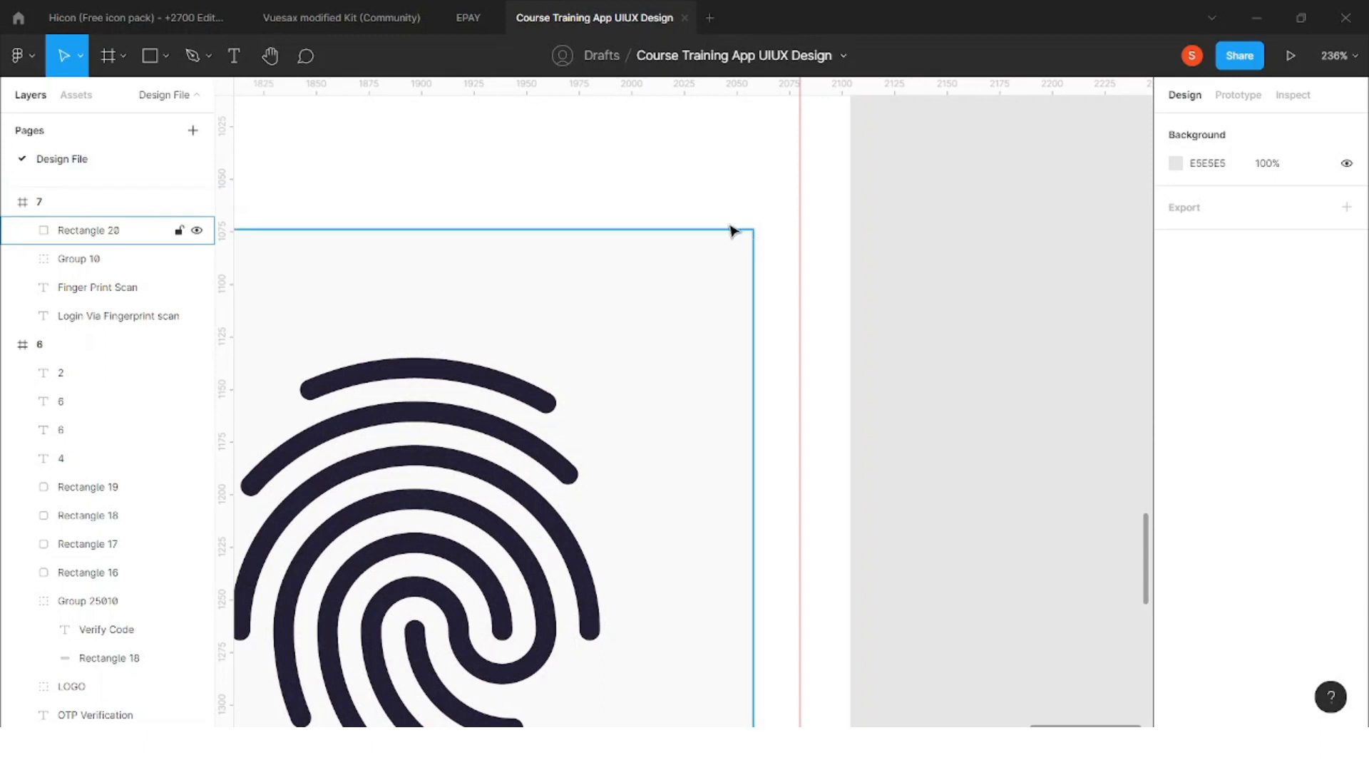
{"action": "scroll", "coordinate": [758, 254], "scroll_direction": "down", "scroll_amount": 3}
{"action": "scroll", "coordinate": [592, 269], "scroll_direction": "left", "scroll_amount": 1}
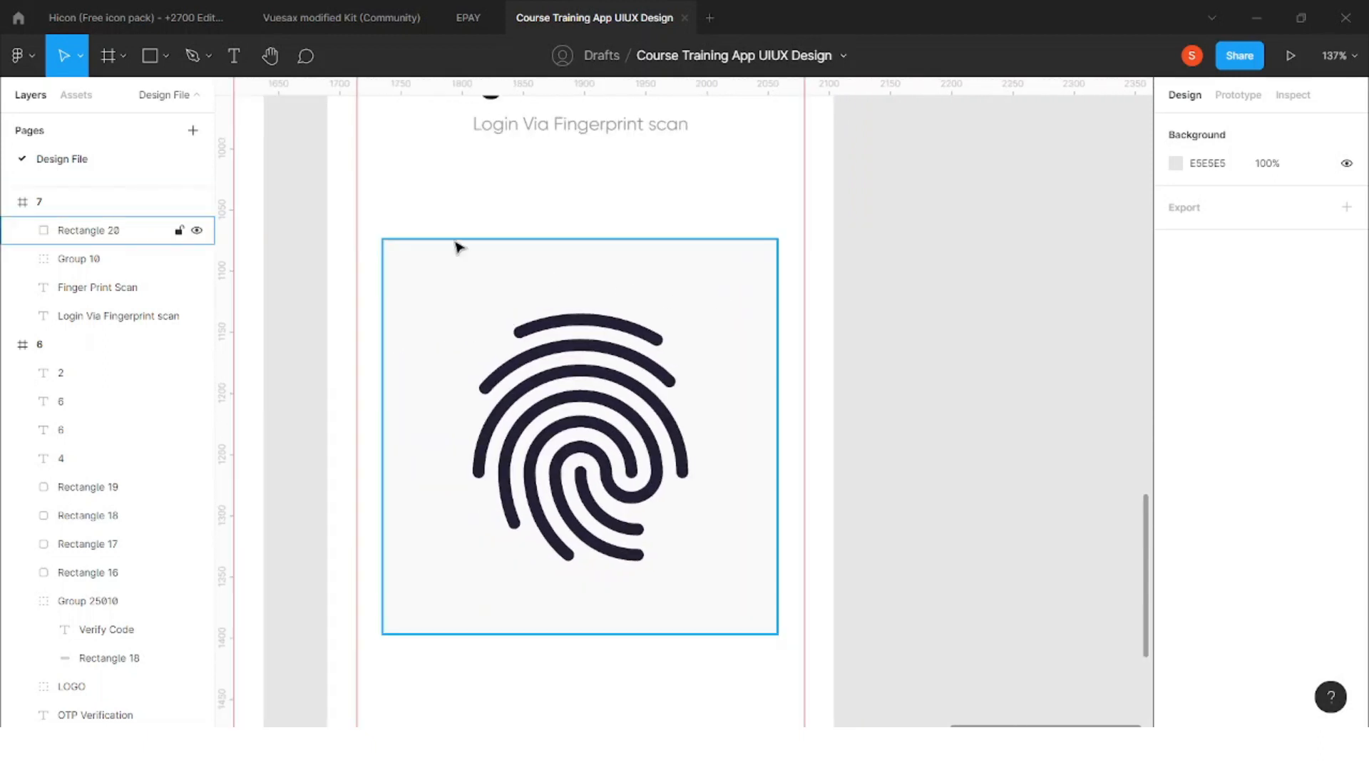
{"action": "left_click", "coordinate": [166, 57]}
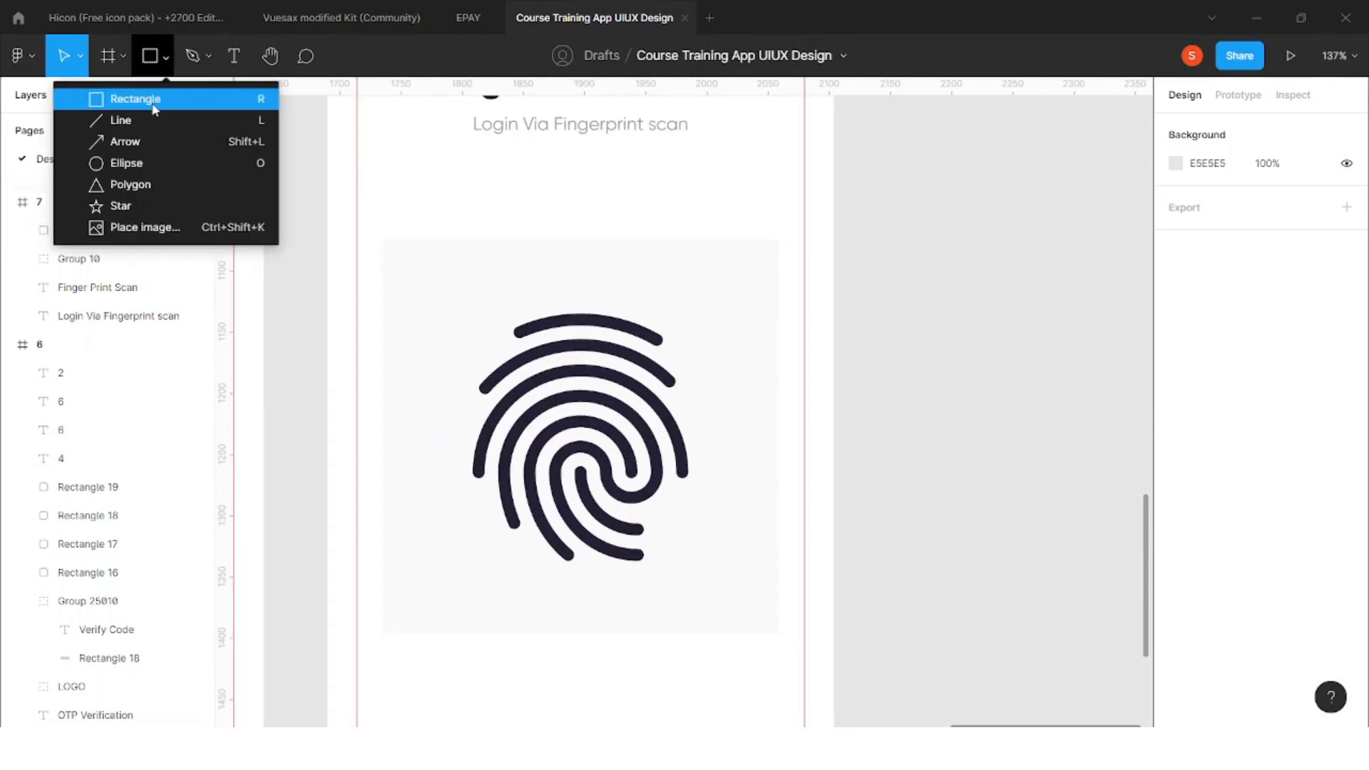
{"action": "left_click", "coordinate": [142, 121]}
{"action": "scroll", "coordinate": [461, 226], "scroll_direction": "up", "scroll_amount": 10}
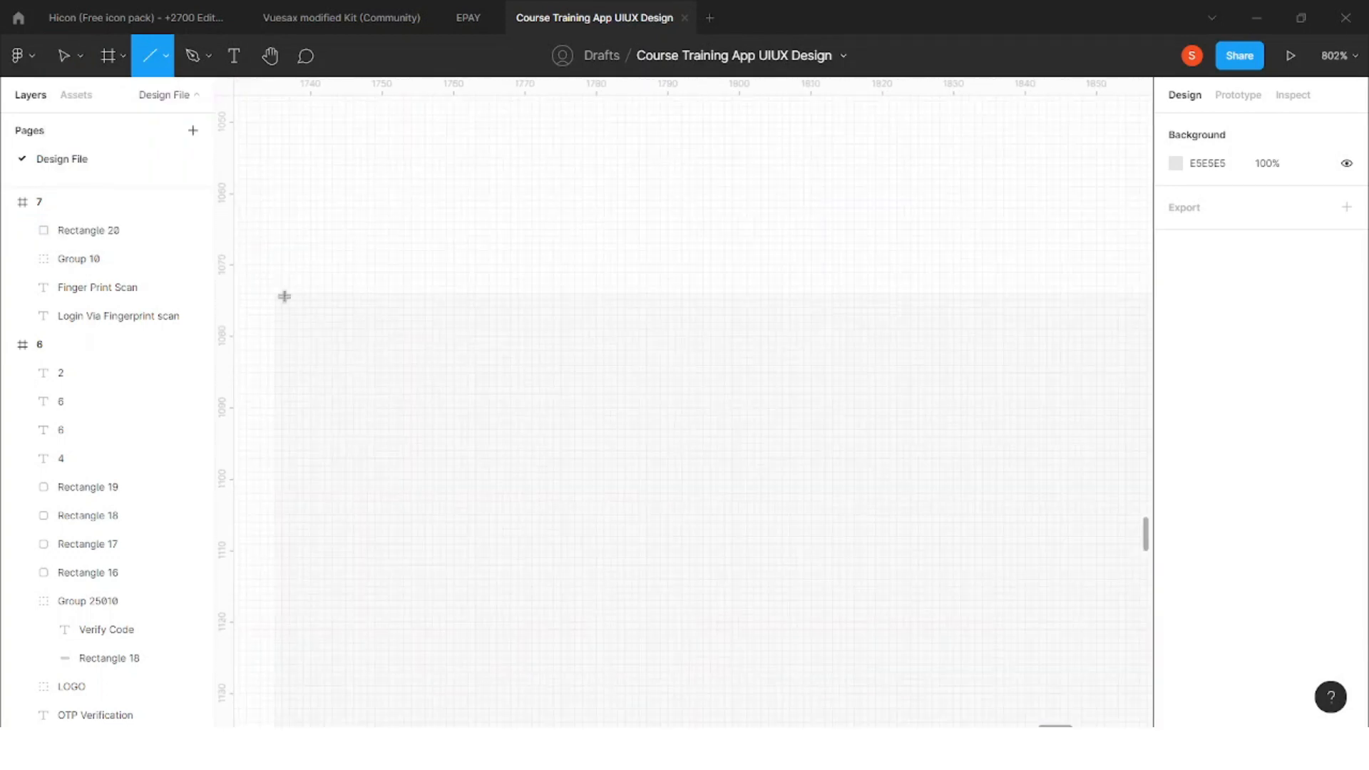
{"action": "left_click_drag", "start_coordinate": [283, 293], "coordinate": [325, 292]}
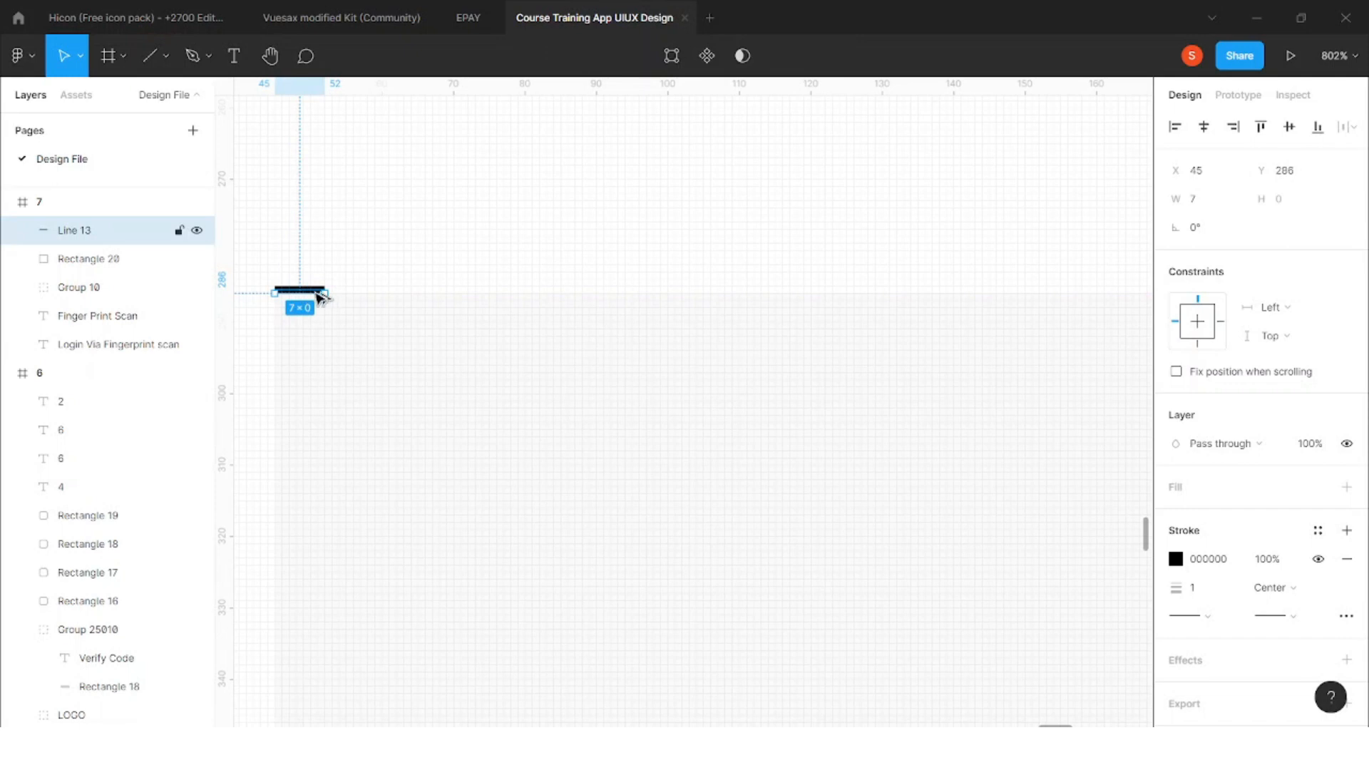
Duplicate the corner line, turn the copy vertical down the square's left edge and set its length to 7
{"action": "key", "text": "ctrl+v"}
{"action": "left_click_drag", "start_coordinate": [325, 294], "coordinate": [273, 331]}
{"action": "left_click", "coordinate": [357, 272]}
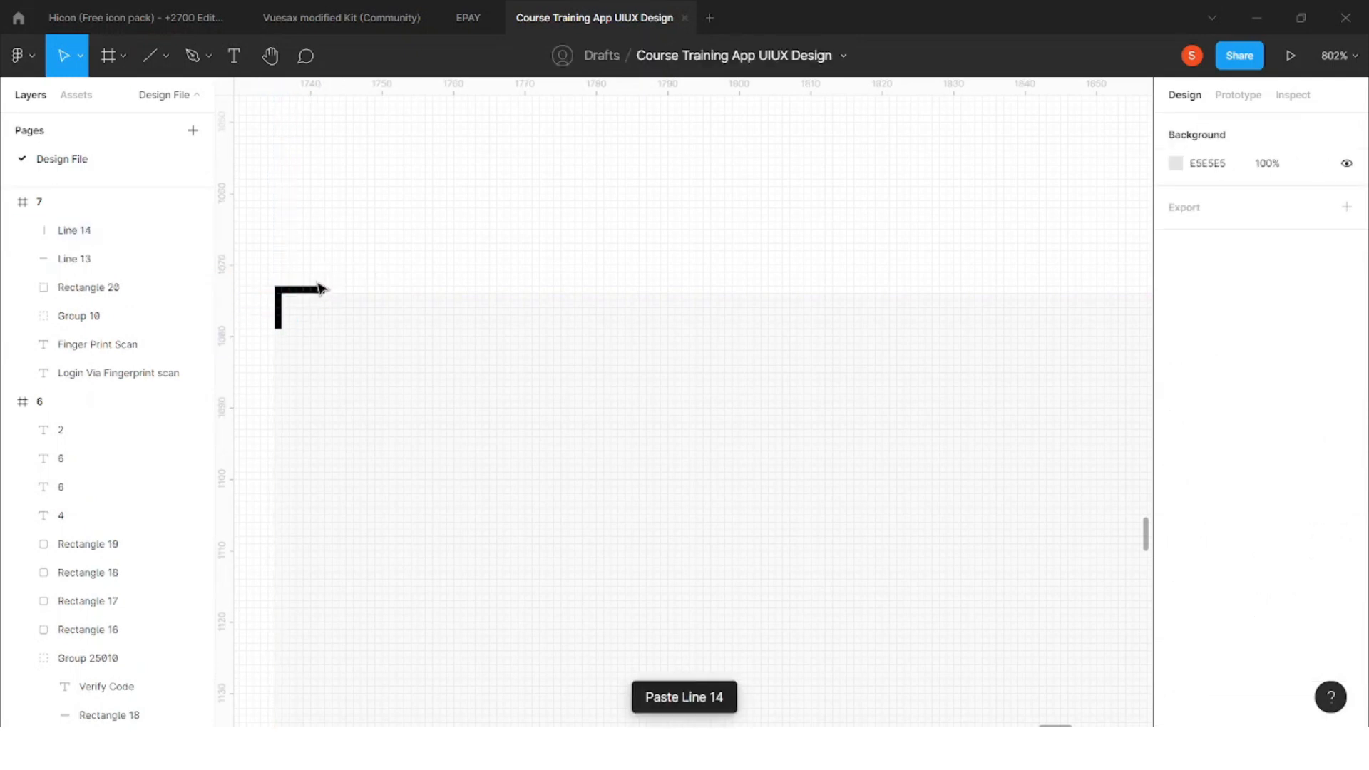
{"action": "left_click", "coordinate": [295, 298]}
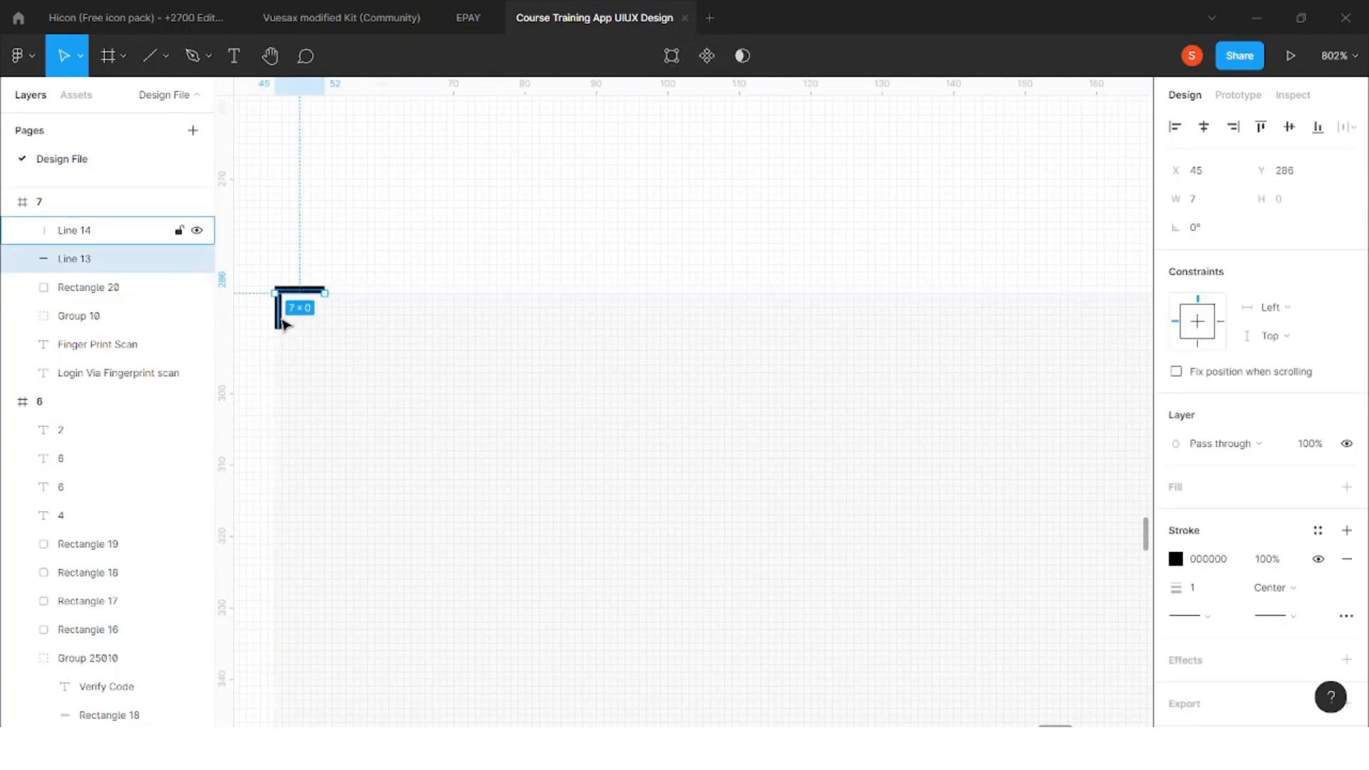
{"action": "left_click", "coordinate": [283, 325]}
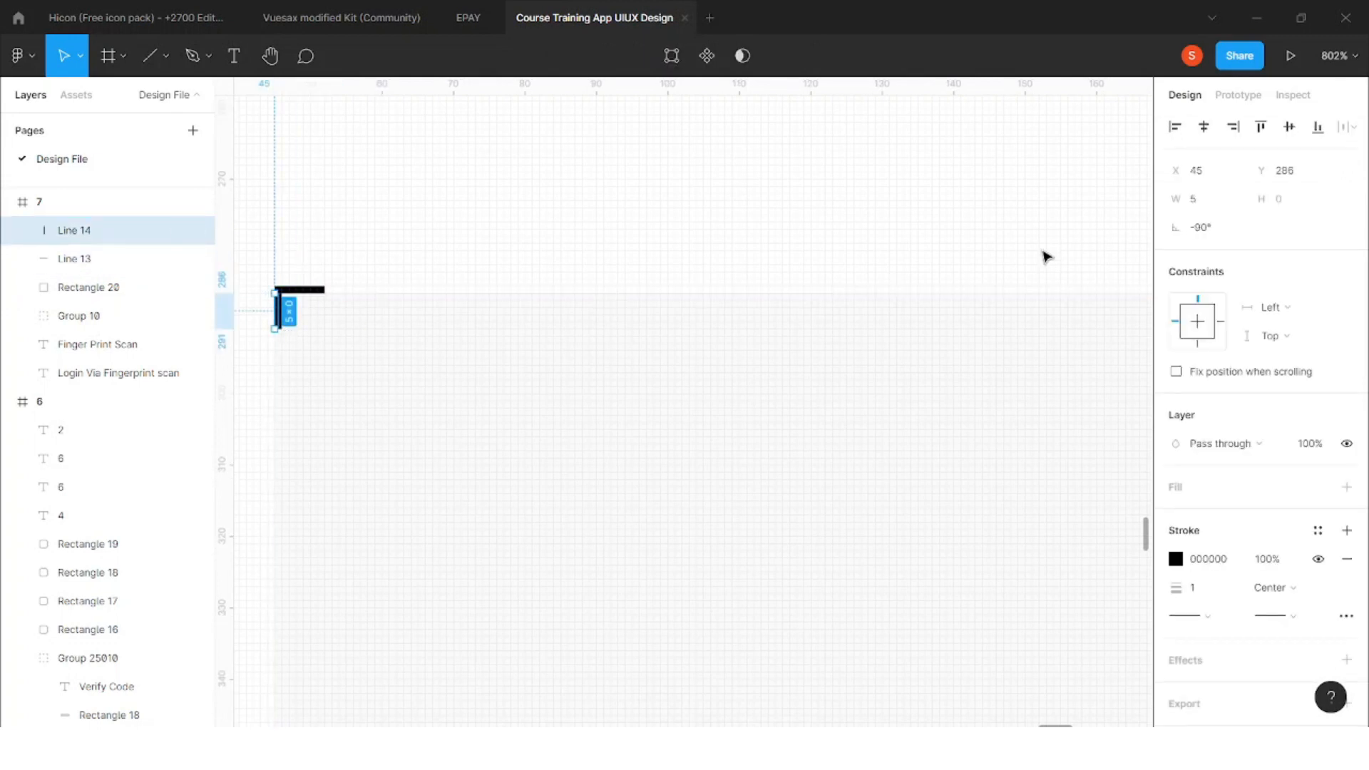
{"action": "left_click", "coordinate": [1205, 203]}
{"action": "key", "text": "Up"}
{"action": "key", "text": "Up"}
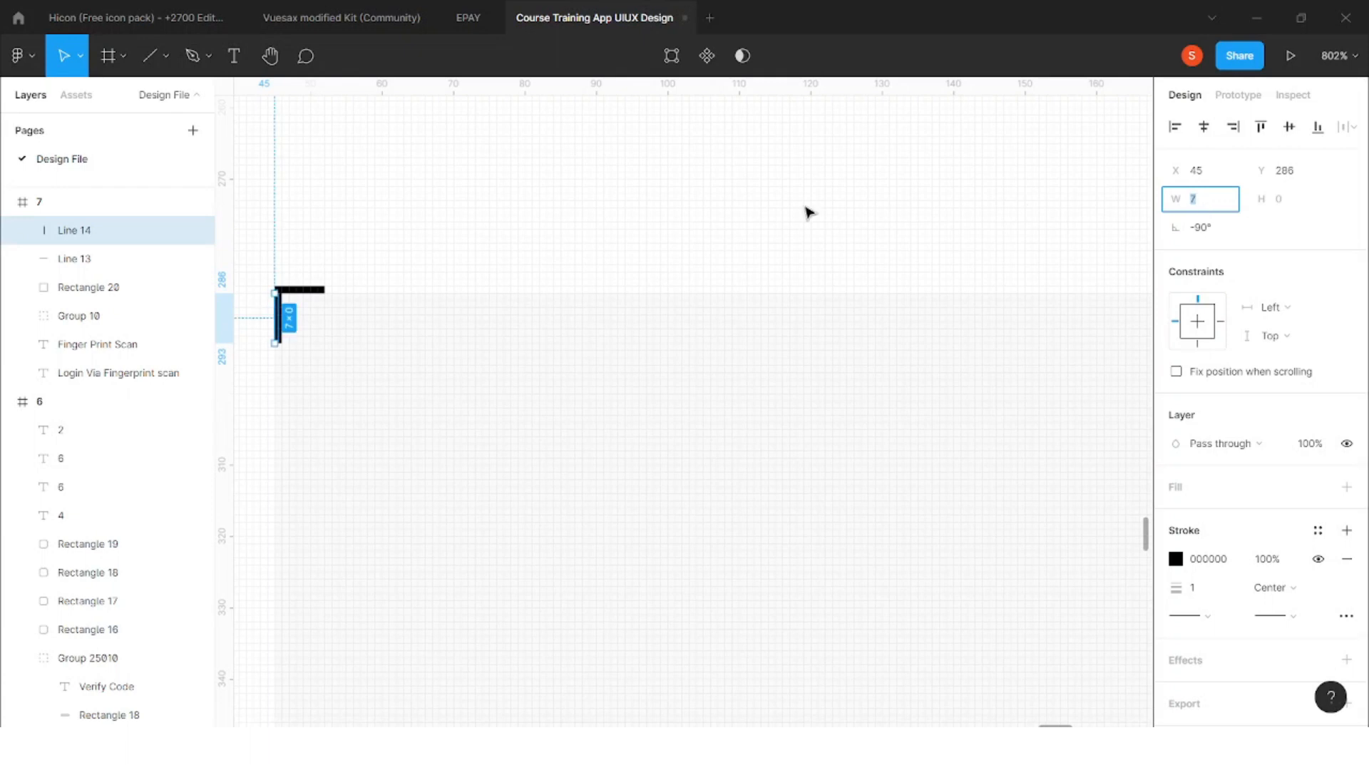
{"action": "left_click", "coordinate": [454, 261]}
Group the horizontal and vertical corner lines into one corner bracket
{"action": "scroll", "coordinate": [281, 298], "scroll_direction": "up", "scroll_amount": 5}
{"action": "left_click", "coordinate": [283, 330]}
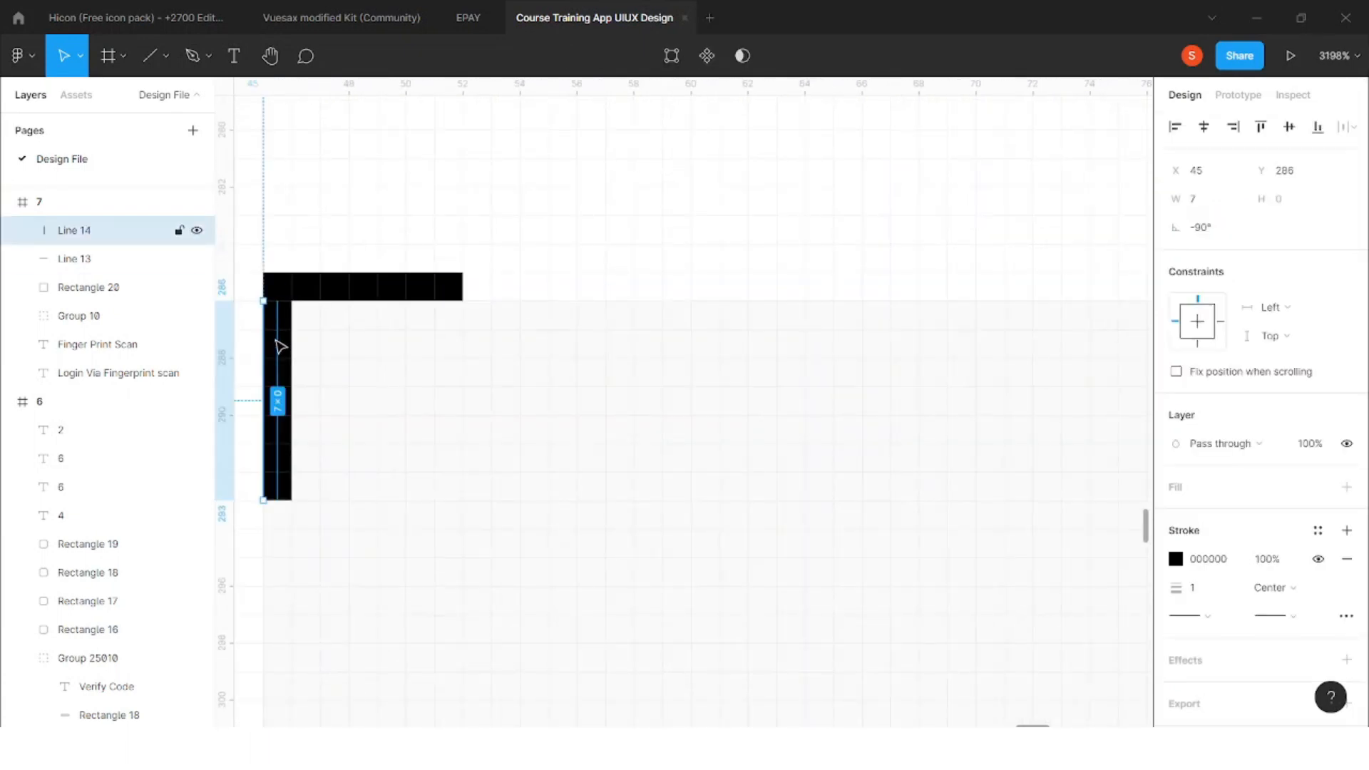
{"action": "scroll", "coordinate": [349, 250], "scroll_direction": "down", "scroll_amount": 3}
{"action": "left_click", "coordinate": [357, 191], "text": "shift"}
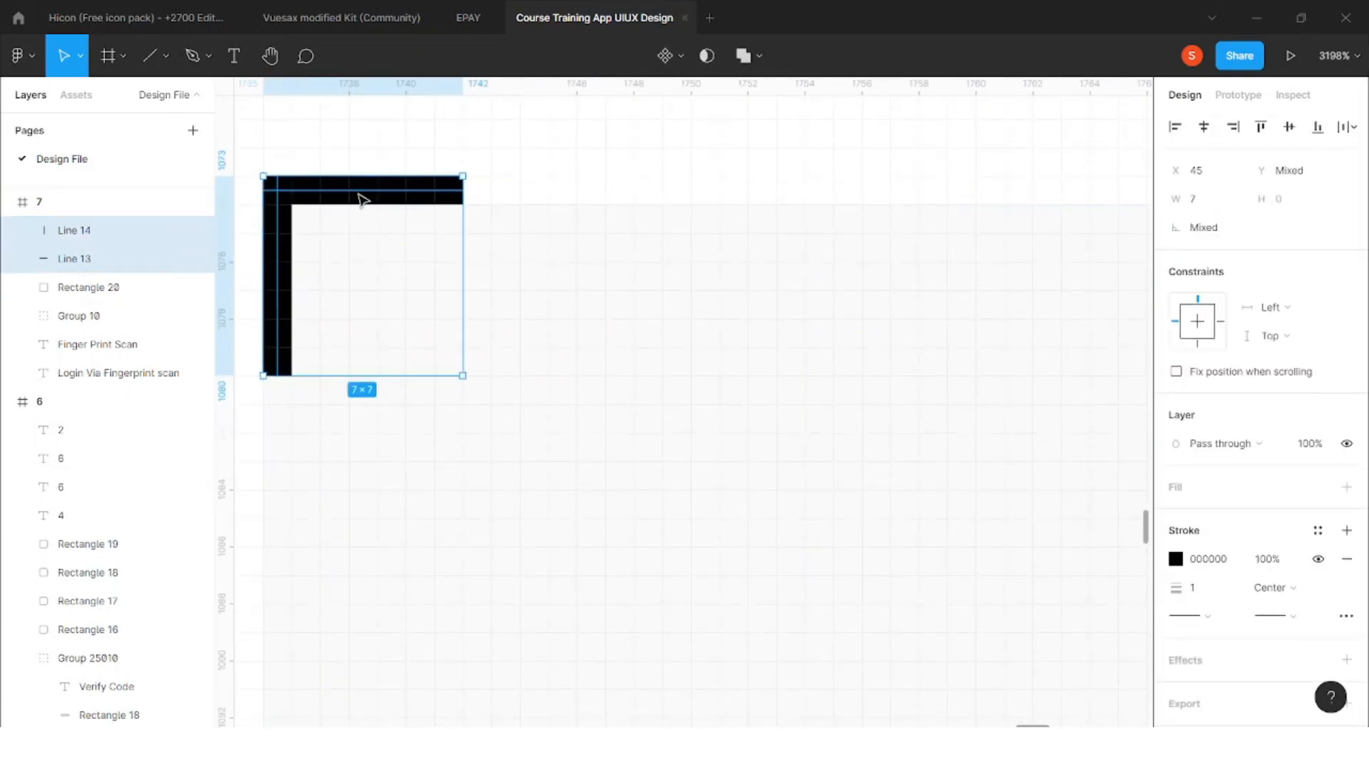
{"action": "scroll", "coordinate": [385, 191], "scroll_direction": "down", "scroll_amount": 4}
{"action": "key", "text": "ctrl+g"}
Copy the corner bracket to the square's lower-left corner and flip the copy vertically
{"action": "key", "text": "ctrl+c"}
{"action": "key", "text": "ctrl+v"}
{"action": "scroll", "coordinate": [405, 188], "scroll_direction": "down", "scroll_amount": 3}
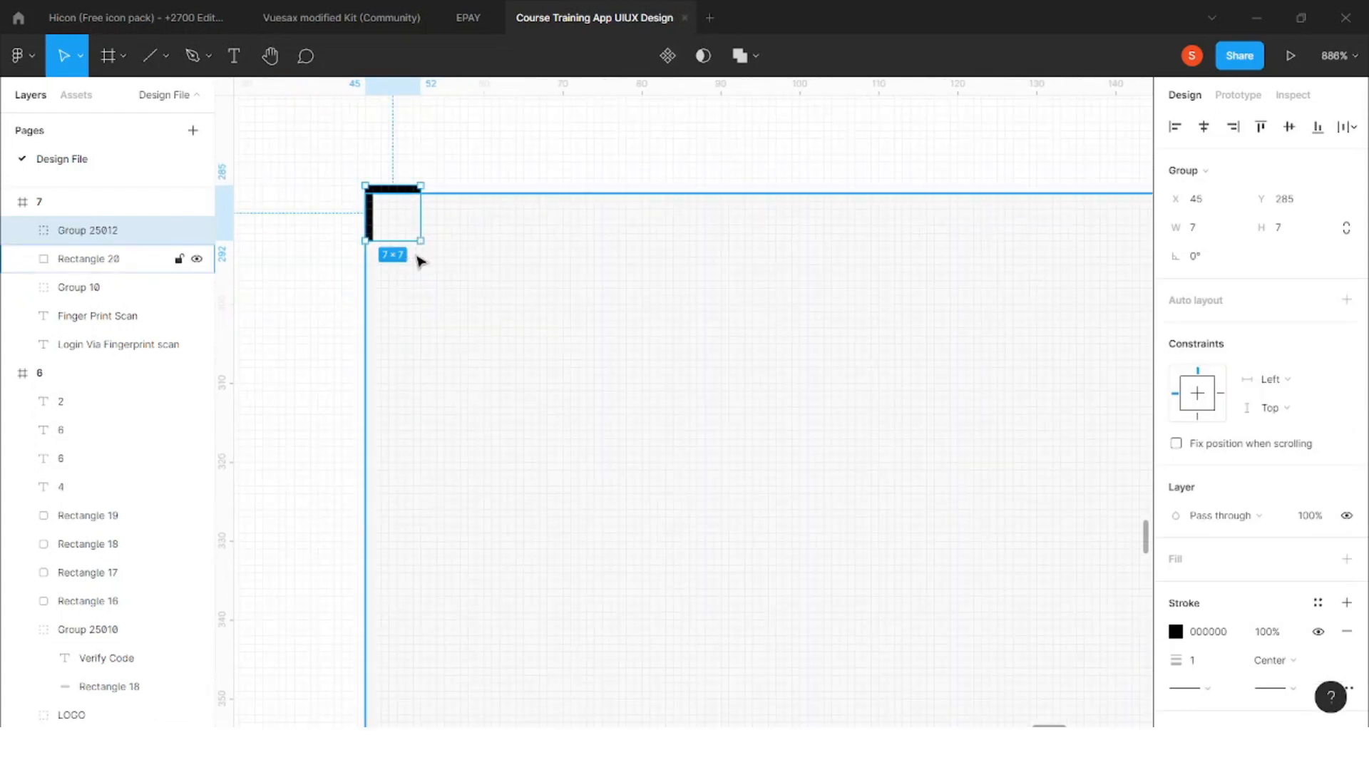
{"action": "scroll", "coordinate": [370, 204], "scroll_direction": "down", "scroll_amount": 2}
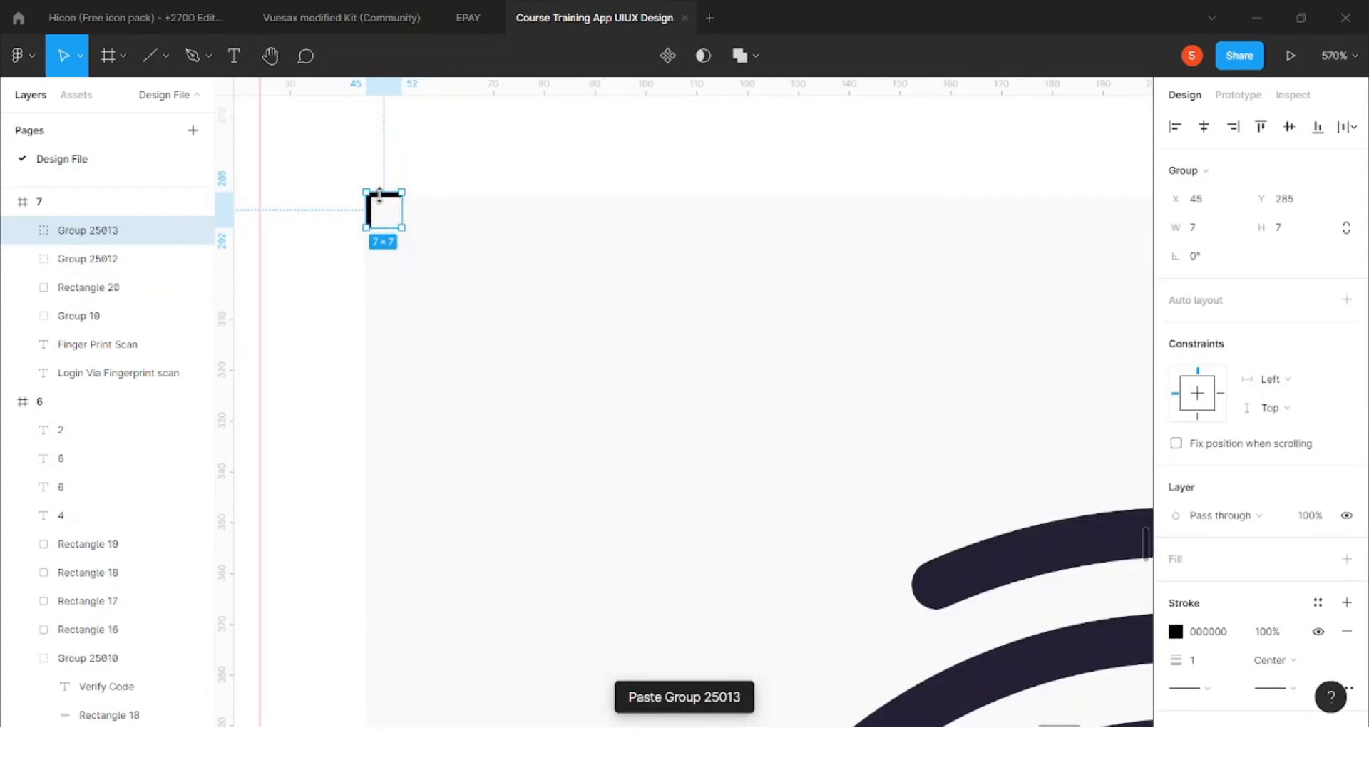
{"action": "left_click_drag", "start_coordinate": [372, 213], "coordinate": [368, 367]}
{"action": "right_click", "coordinate": [366, 360]}
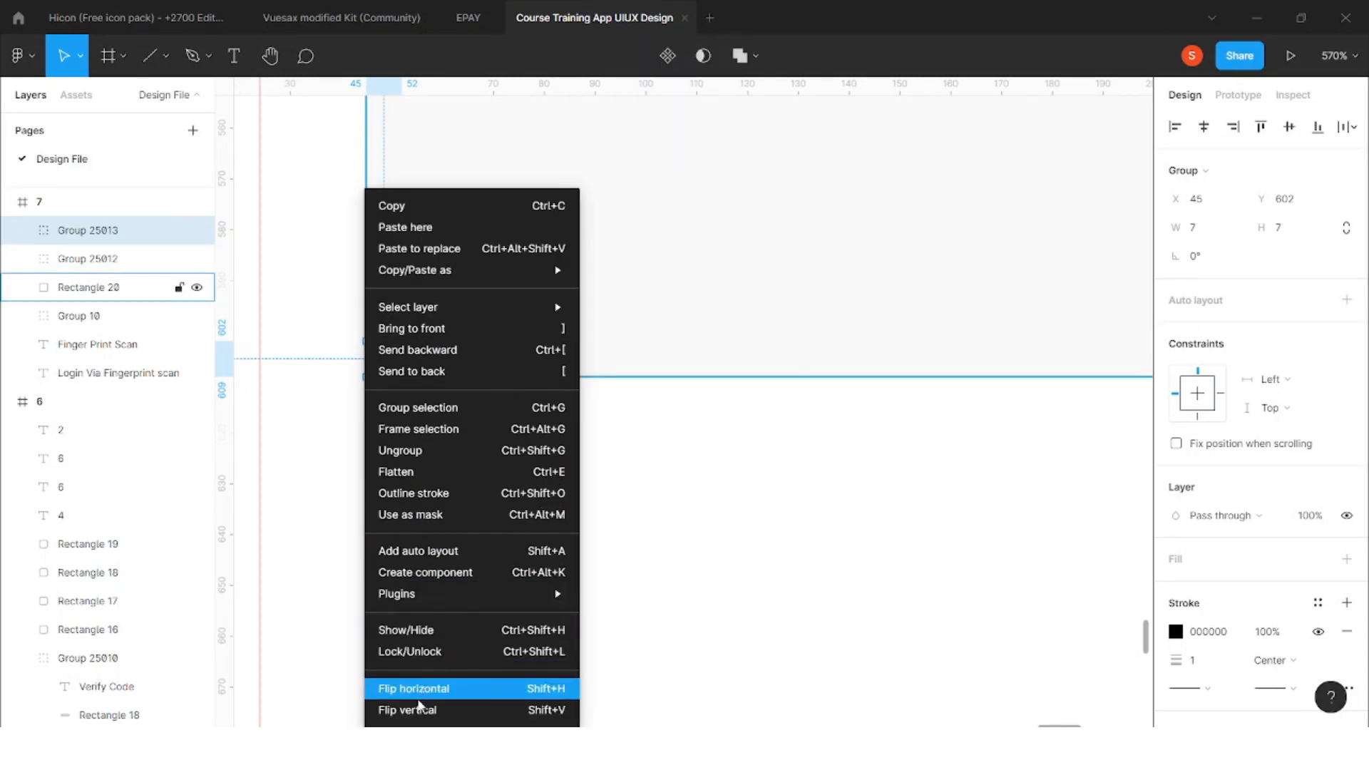
{"action": "left_click", "coordinate": [428, 710]}
{"action": "left_click", "coordinate": [412, 449]}
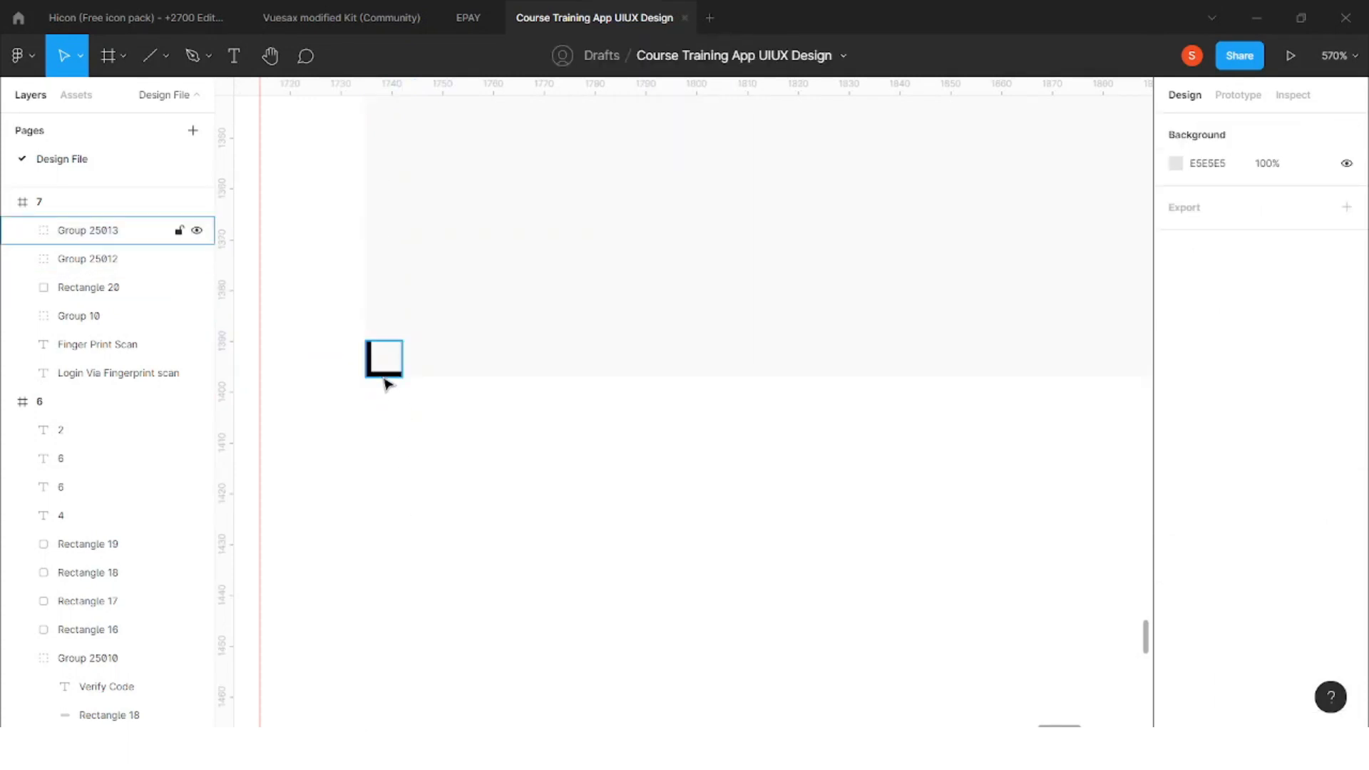
Duplicate both left corner brackets onto the square's right edge and flip the copies horizontally
{"action": "left_click", "coordinate": [385, 365]}
{"action": "scroll", "coordinate": [392, 364], "scroll_direction": "down", "scroll_amount": 5}
{"action": "scroll", "coordinate": [403, 355], "scroll_direction": "down", "scroll_amount": 8}
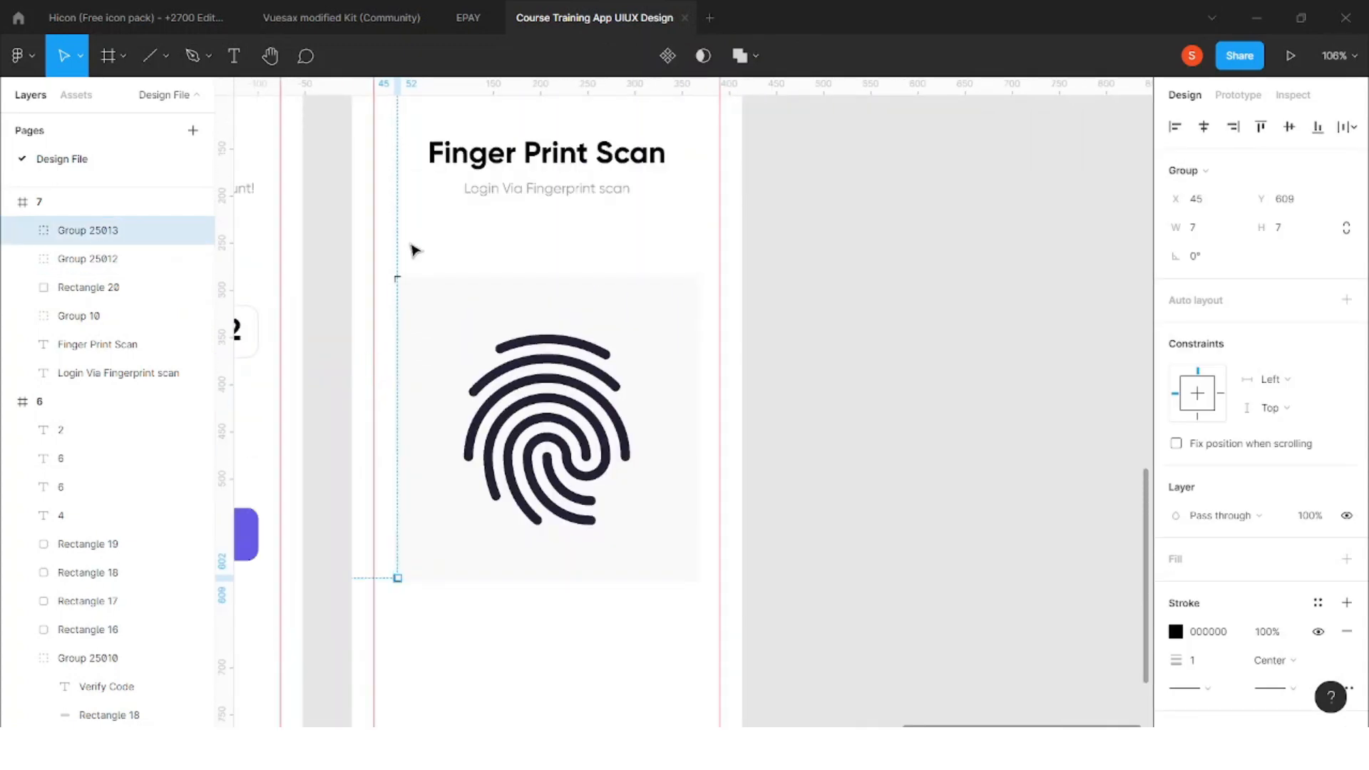
{"action": "left_click", "coordinate": [398, 277], "text": "shift"}
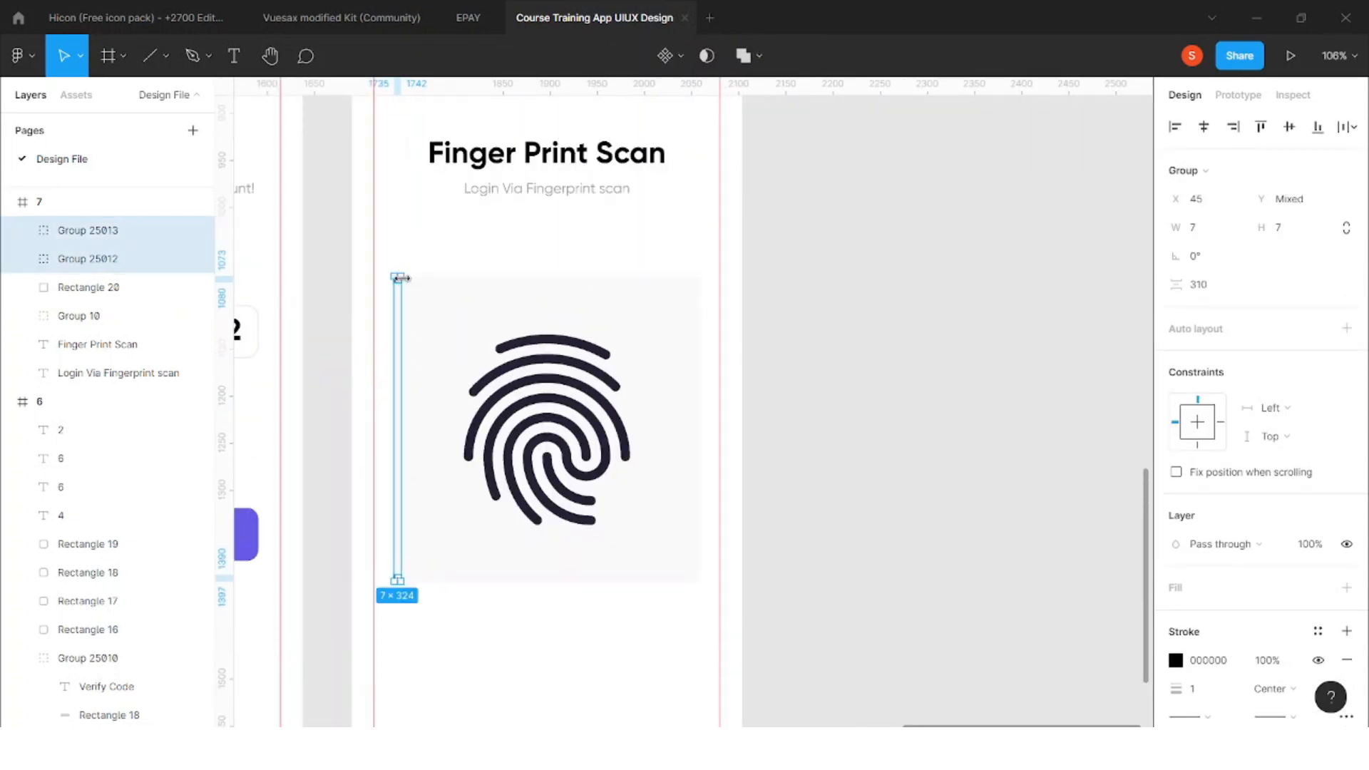
{"action": "key", "text": "ctrl+v"}
{"action": "left_click_drag", "start_coordinate": [400, 299], "coordinate": [696, 317]}
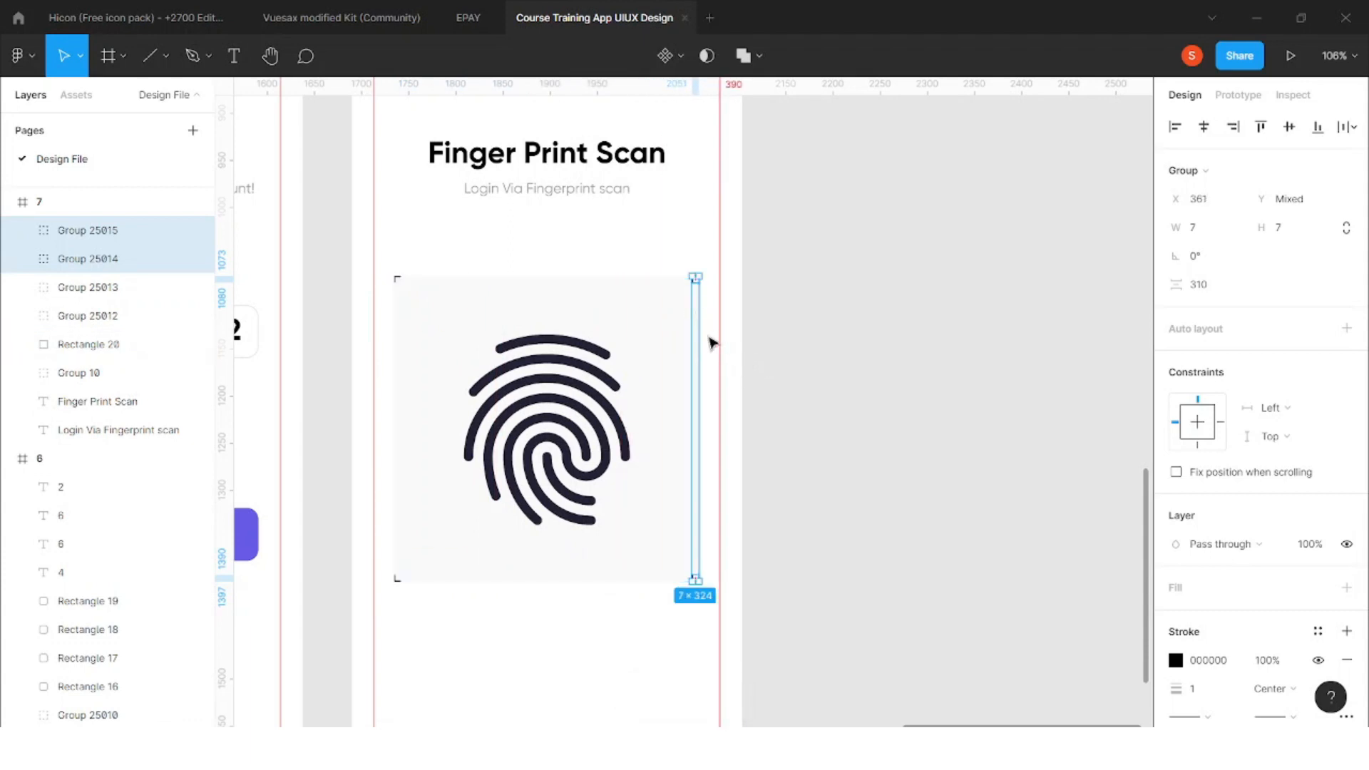
{"action": "key", "text": "shift+h"}
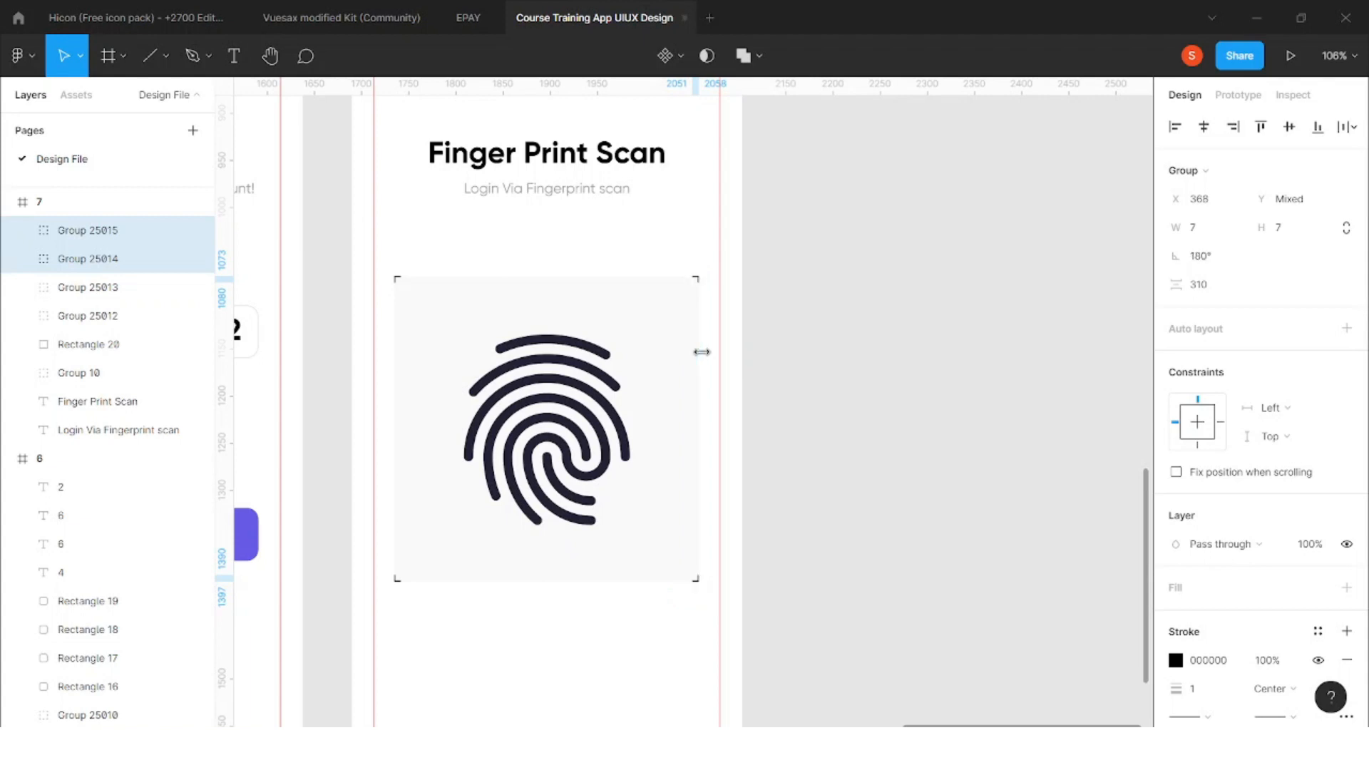
{"action": "left_click", "coordinate": [738, 343]}
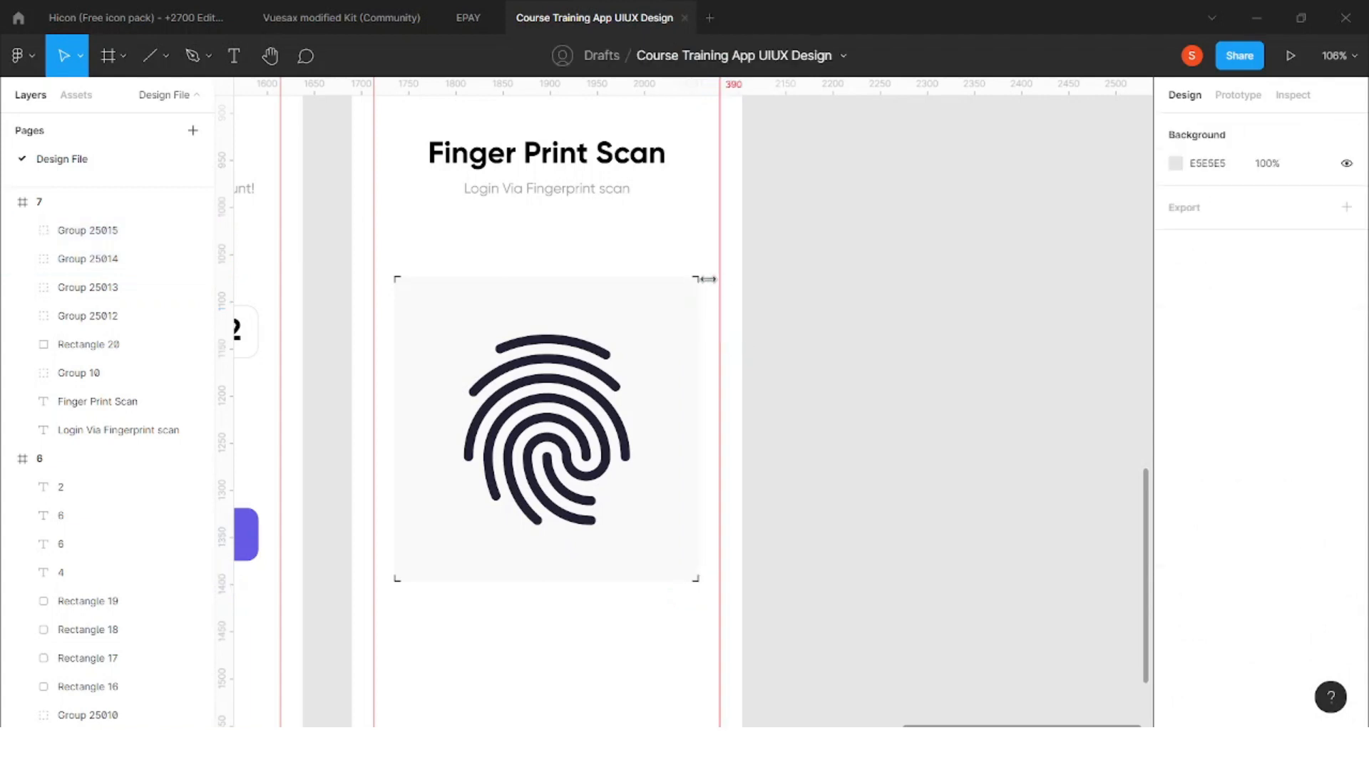
Delete the light grey guide square behind the fingerprint, keeping the four corner brackets
{"action": "left_click", "coordinate": [696, 279]}
{"action": "left_click", "coordinate": [697, 580], "text": "shift"}
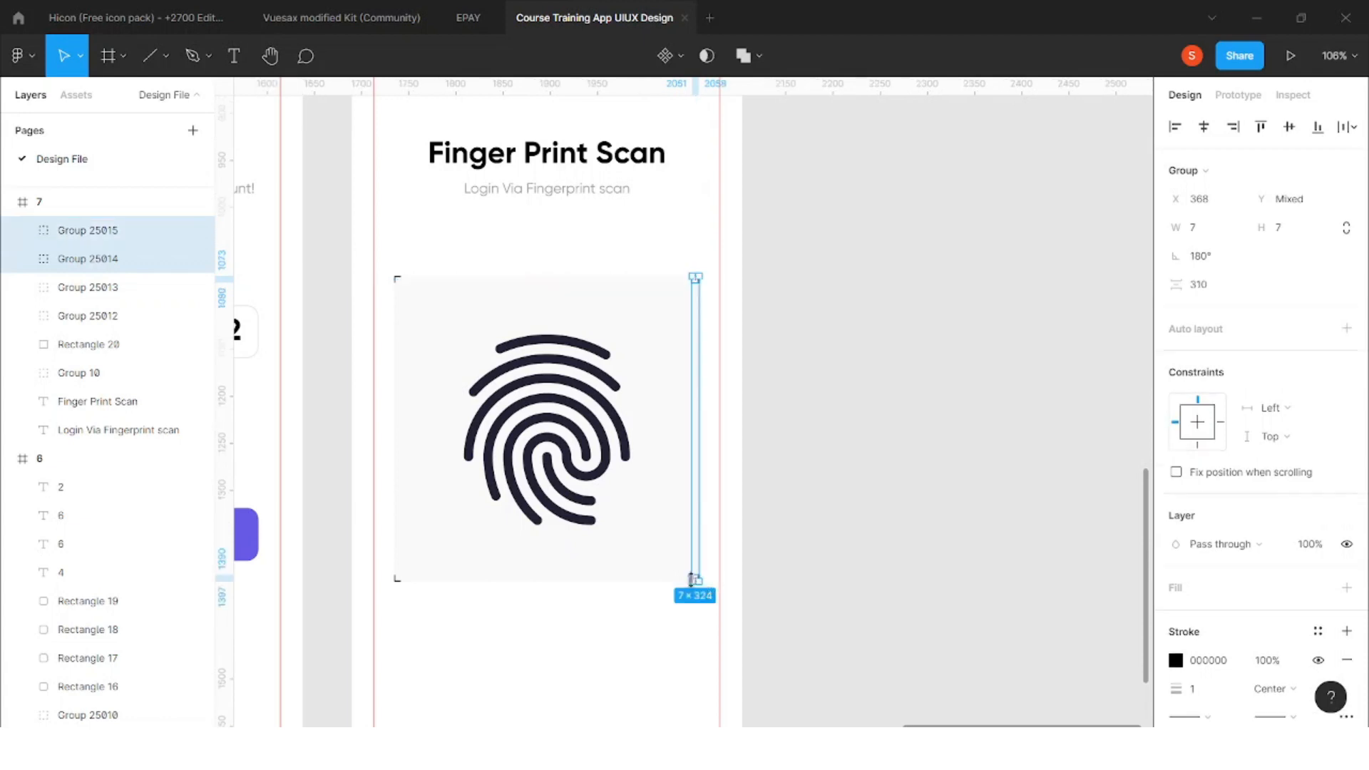
{"action": "left_click", "coordinate": [682, 615]}
{"action": "left_click", "coordinate": [696, 279]}
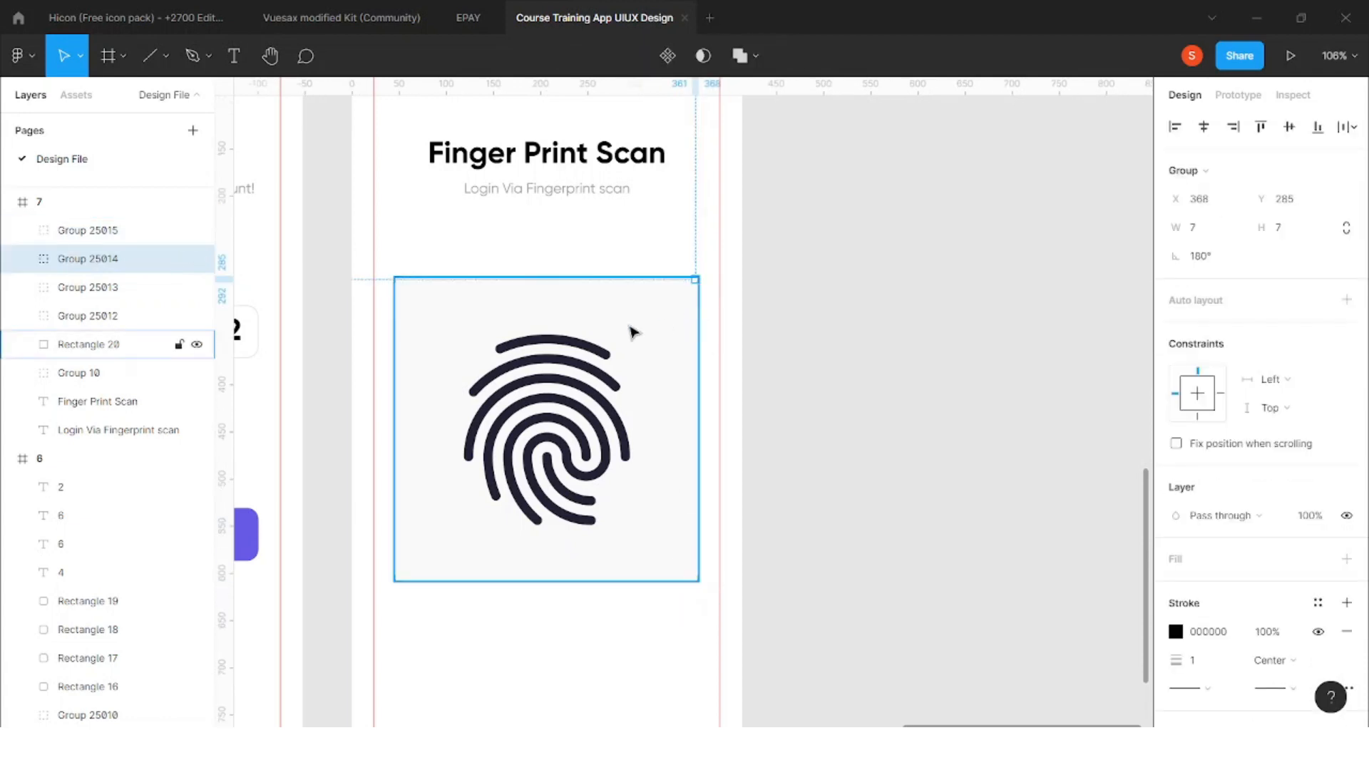
{"action": "left_click", "coordinate": [635, 320]}
{"action": "key", "text": "Delete"}
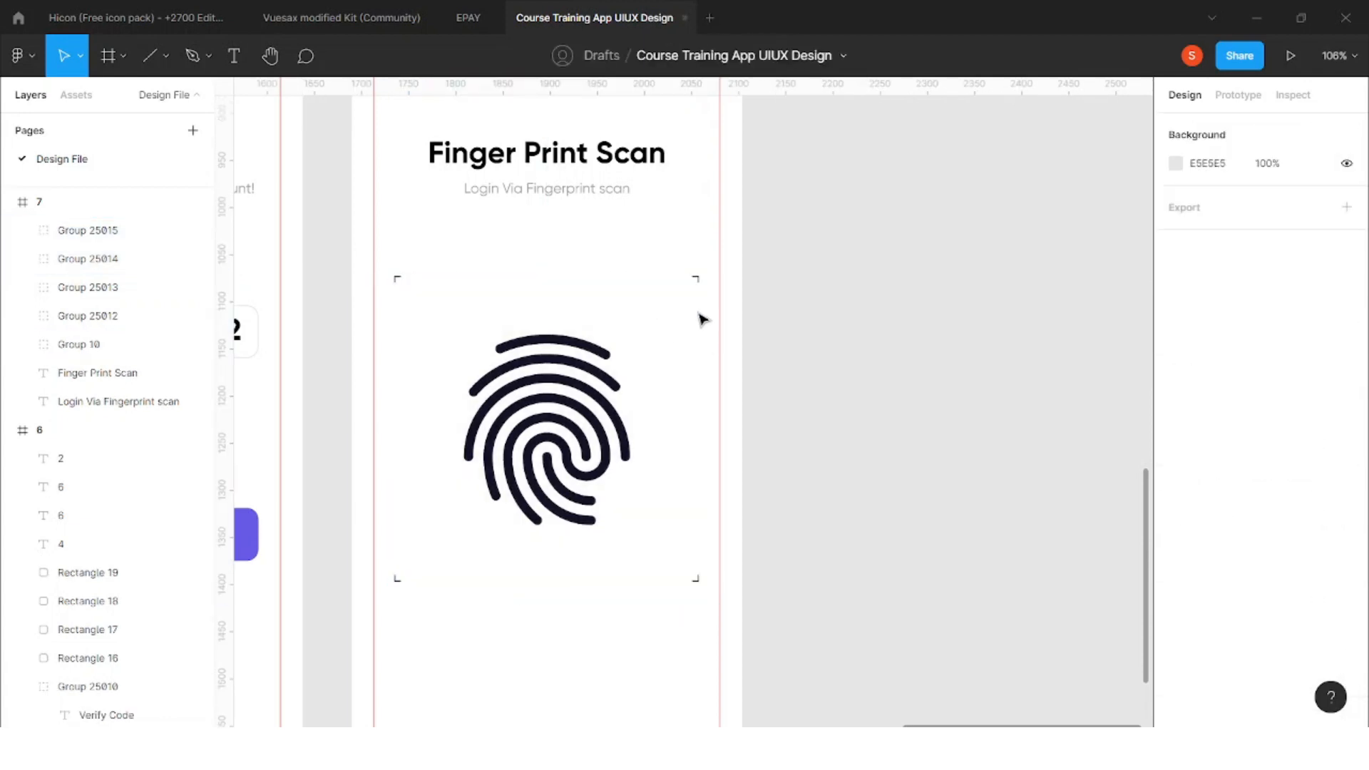
Select all four corner brackets around the fingerprint and set their stroke weight to 5
{"action": "left_click", "coordinate": [407, 281]}
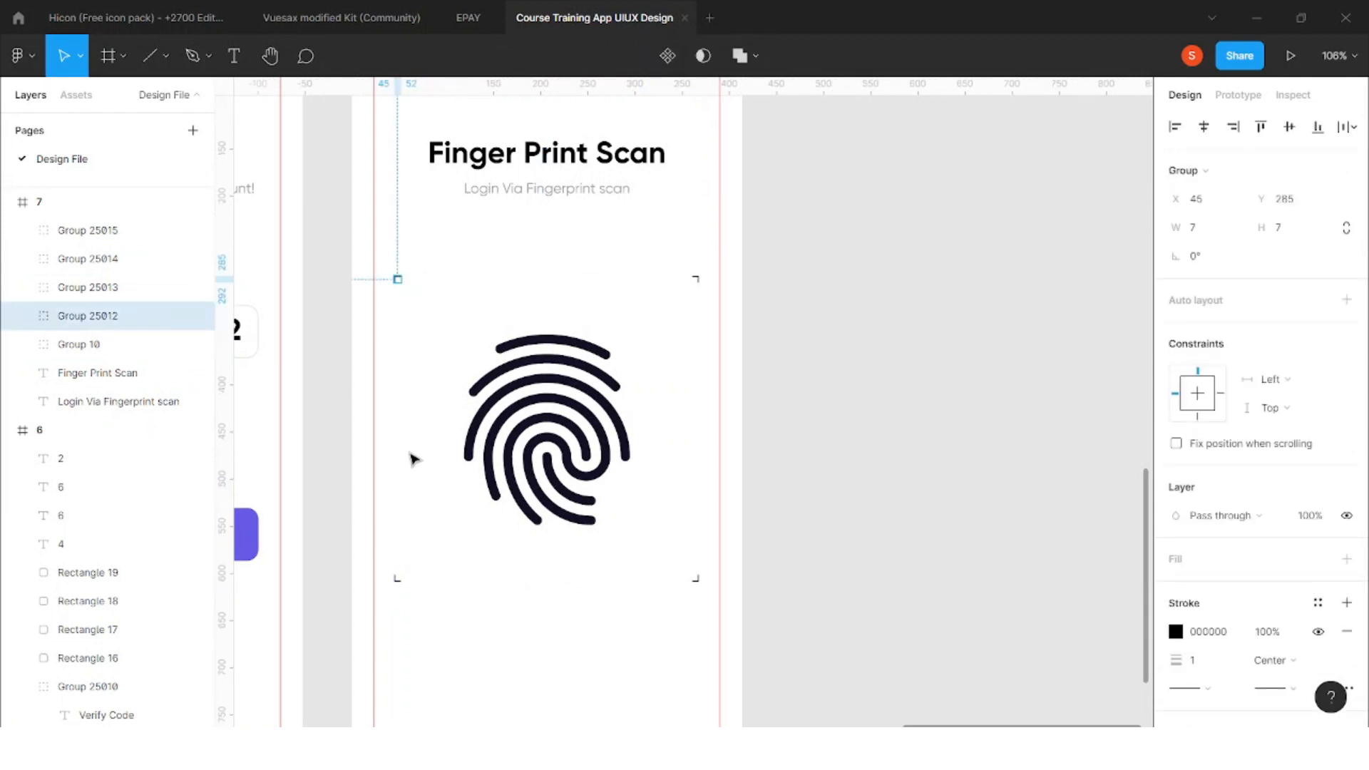
{"action": "left_click", "coordinate": [398, 580], "text": "shift"}
{"action": "left_click", "coordinate": [697, 582], "text": "shift"}
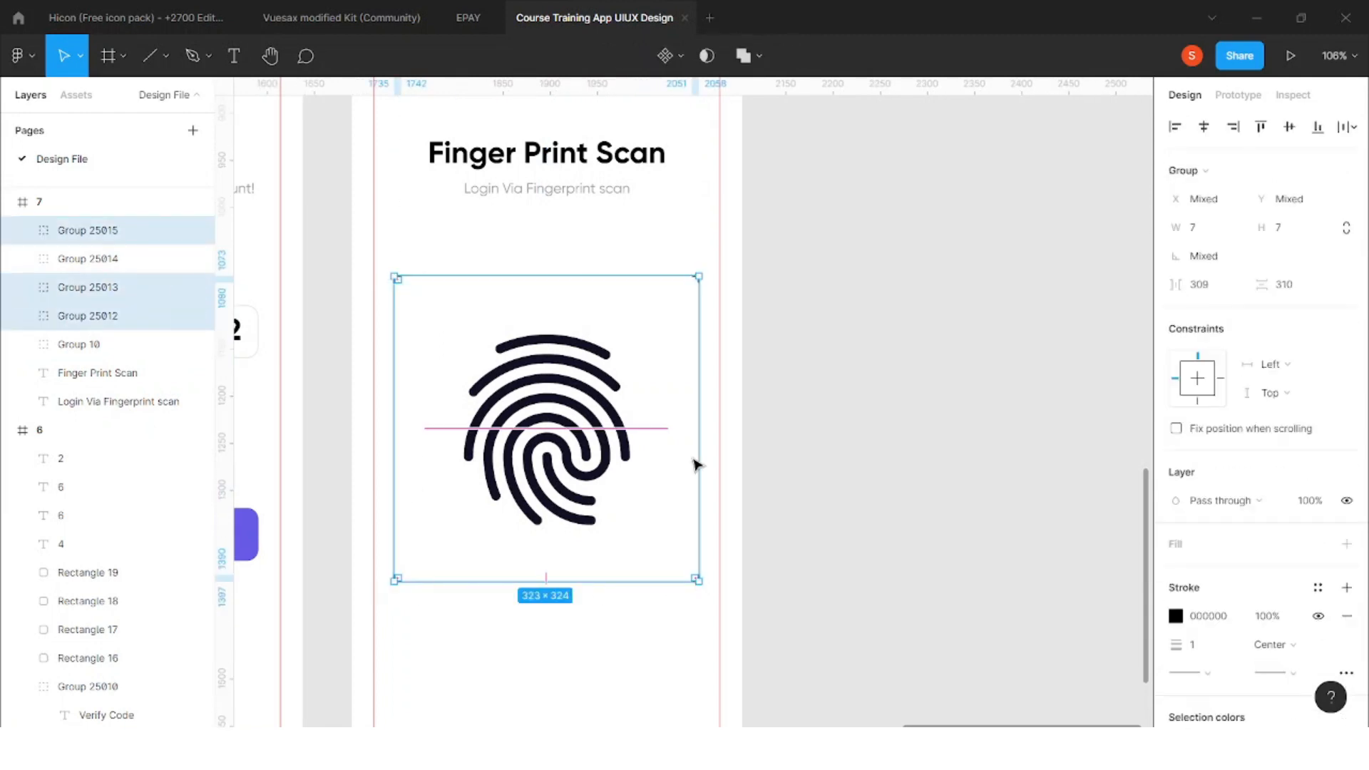
{"action": "left_click", "coordinate": [696, 278], "text": "shift"}
{"action": "left_click", "coordinate": [1205, 642]}
{"action": "type", "text": "2"}
{"action": "key", "text": "Return"}
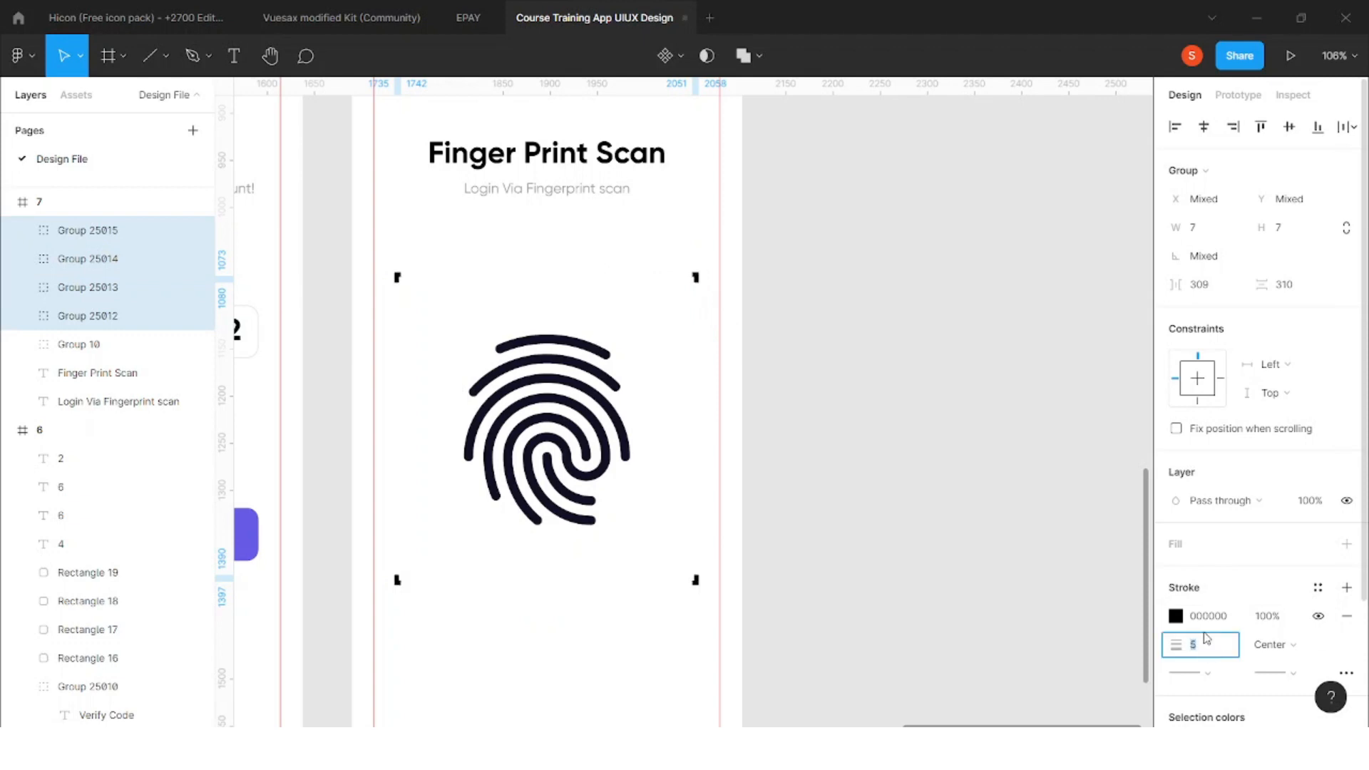
Enlarge the four selected corner brackets to 15 wide and 15 high
{"action": "left_click", "coordinate": [1212, 228]}
{"action": "key", "text": "Up"}
{"action": "key", "text": "Up"}
{"action": "key", "text": "Up"}
{"action": "key", "text": "Up"}
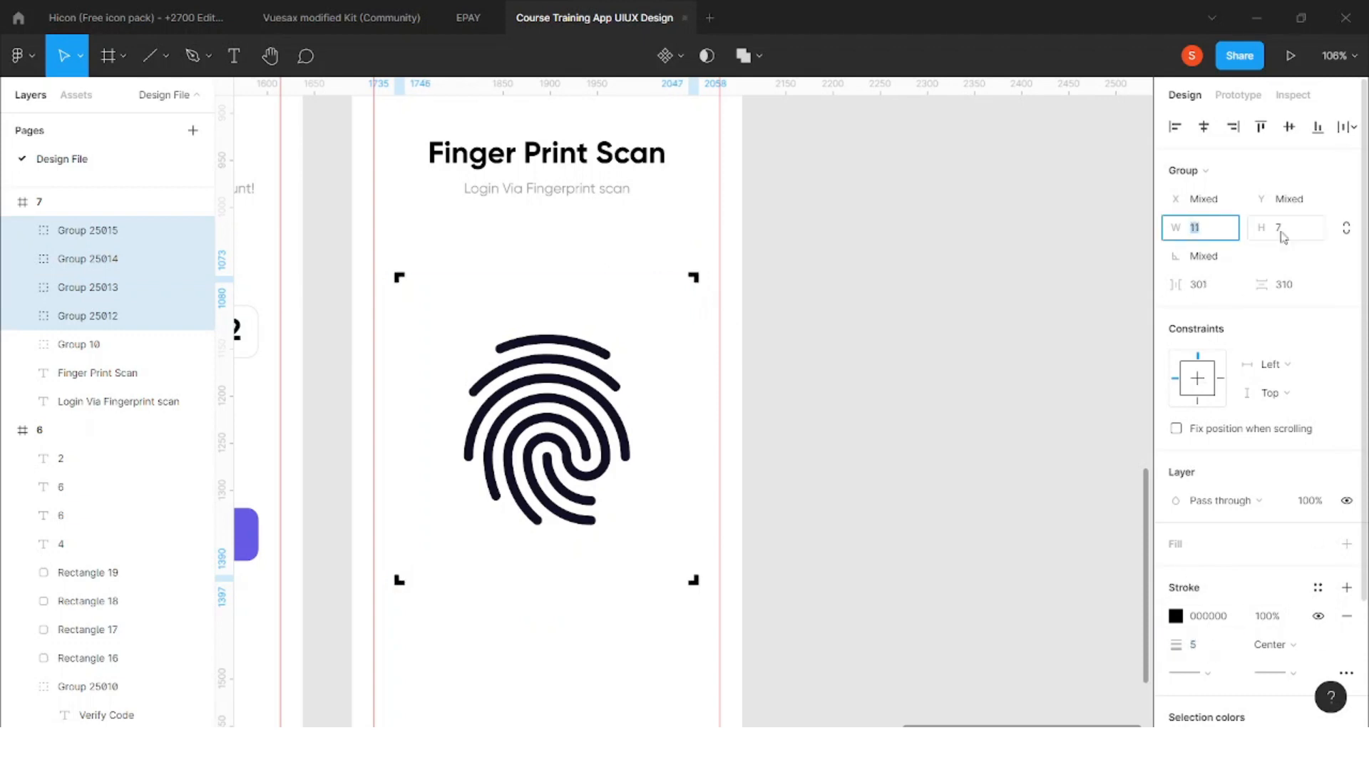
{"action": "key", "text": "Up"}
{"action": "left_click", "coordinate": [1294, 230]}
{"action": "key", "text": "Up"}
{"action": "key", "text": "Up"}
{"action": "key", "text": "Up"}
{"action": "key", "text": "Up"}
{"action": "key", "text": "Up"}
{"action": "key", "text": "Up"}
{"action": "key", "text": "Up"}
{"action": "key", "text": "Up"}
{"action": "key", "text": "Up"}
{"action": "key", "text": "Up"}
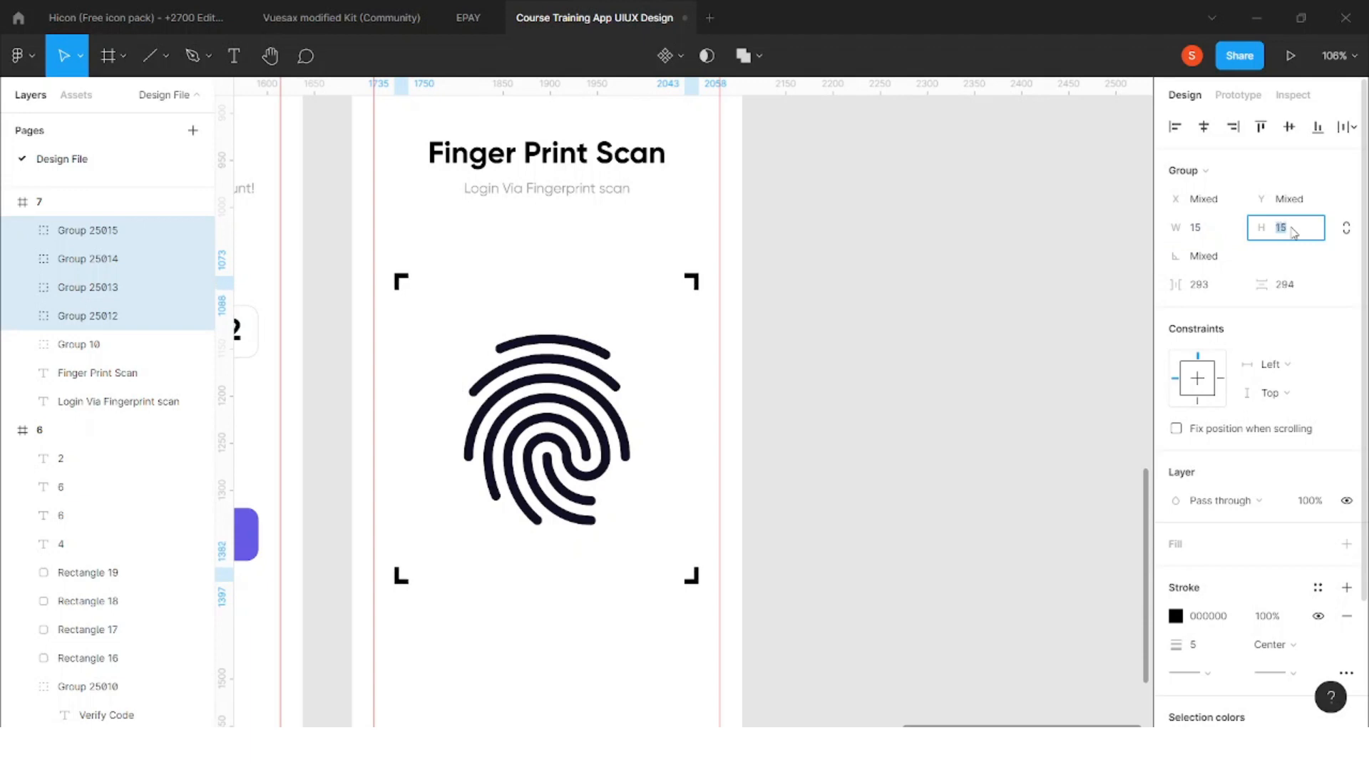
Lock the proportions of the four corner brackets and set their size to 22 × 22
{"action": "left_click", "coordinate": [1346, 227]}
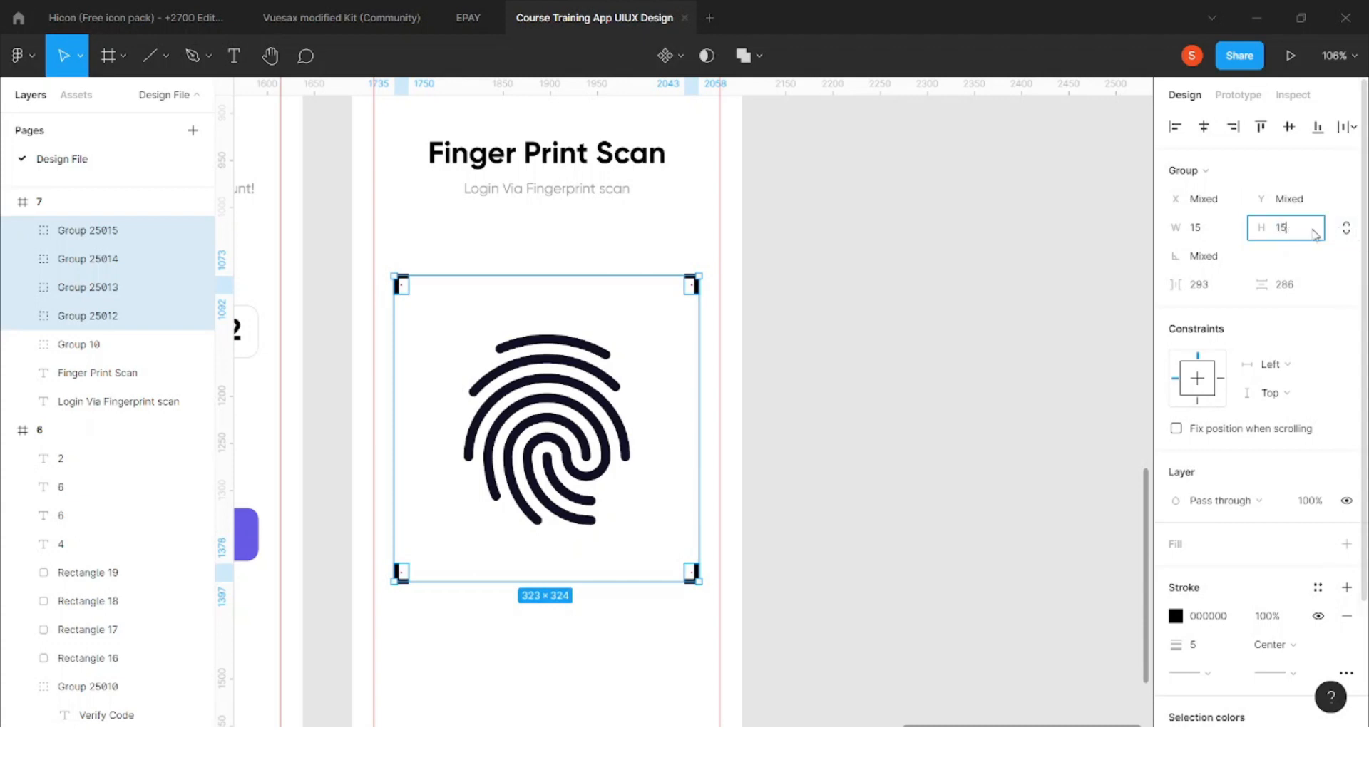
{"action": "key", "text": "Return"}
{"action": "left_click", "coordinate": [1212, 228]}
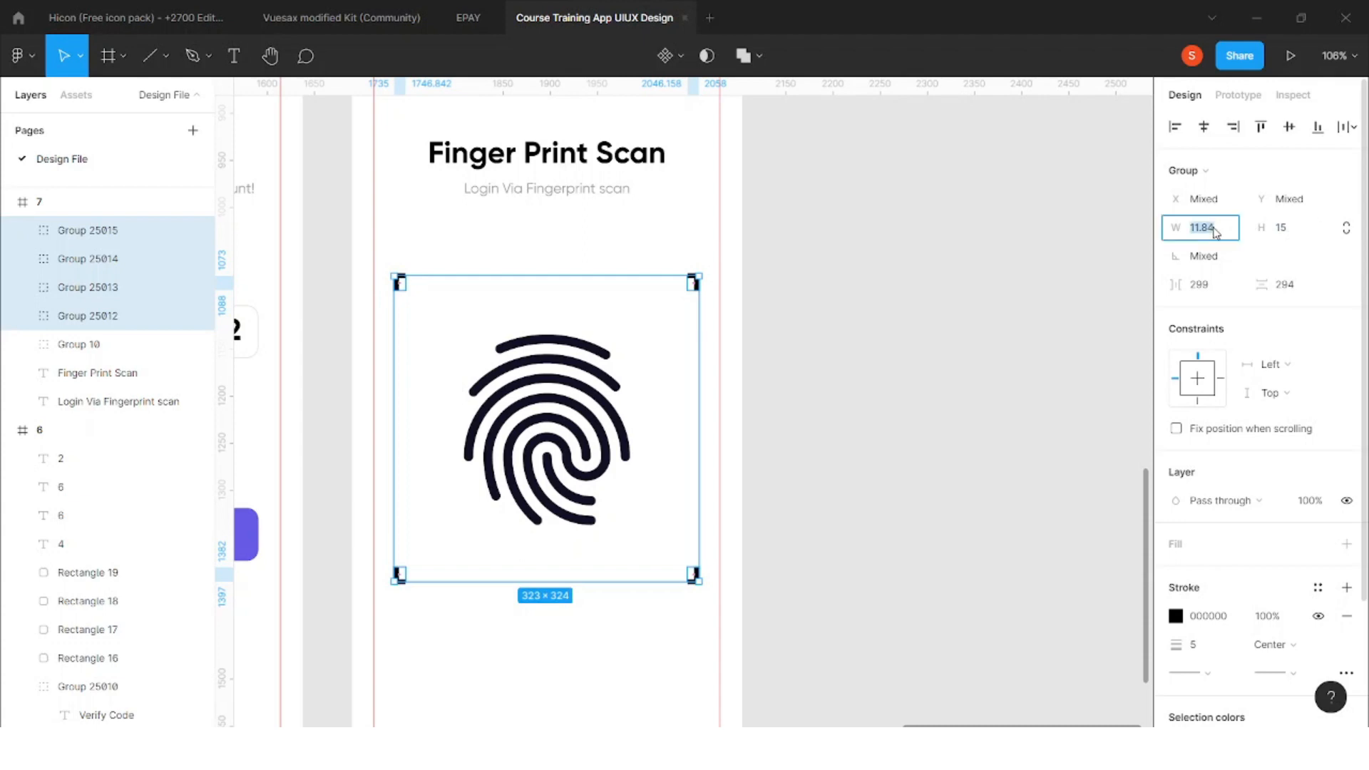
{"action": "key", "text": "Return"}
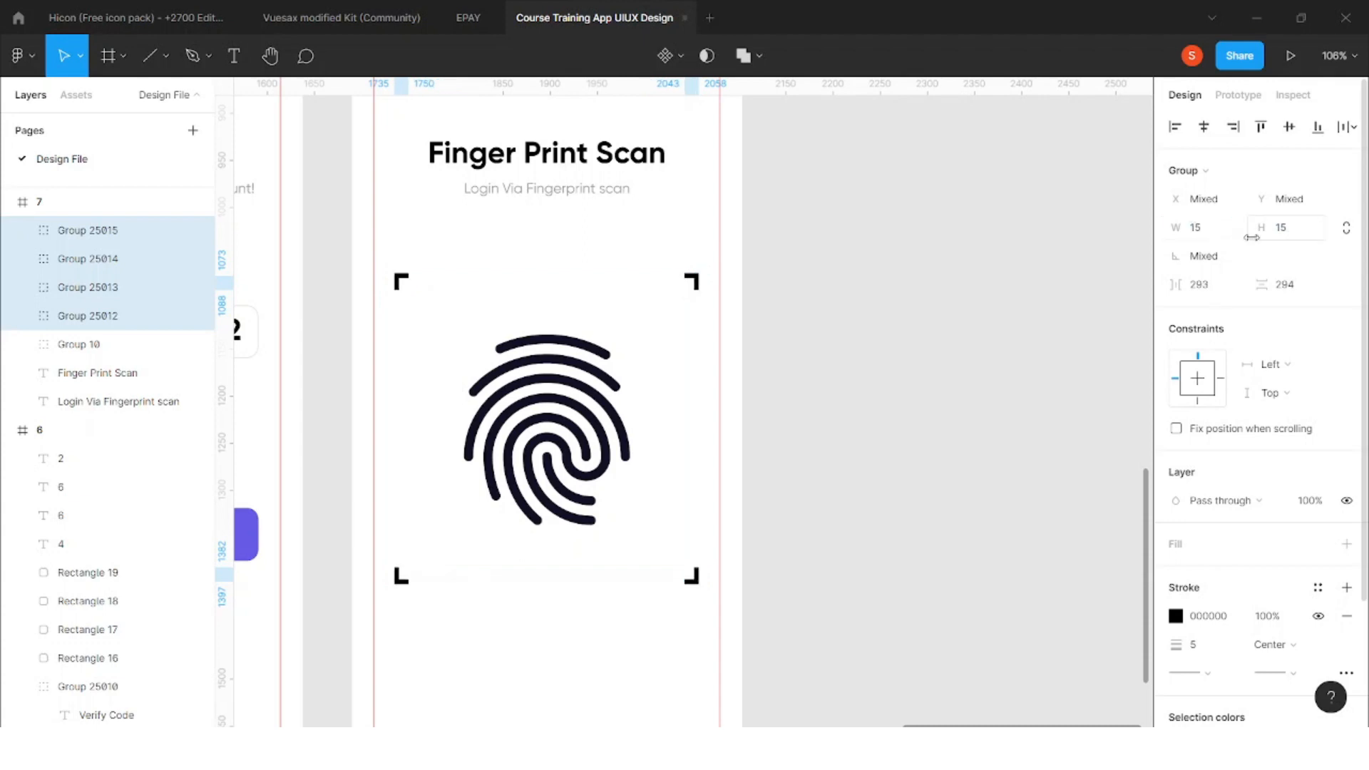
{"action": "left_click", "coordinate": [1292, 241]}
{"action": "left_click", "coordinate": [1348, 228]}
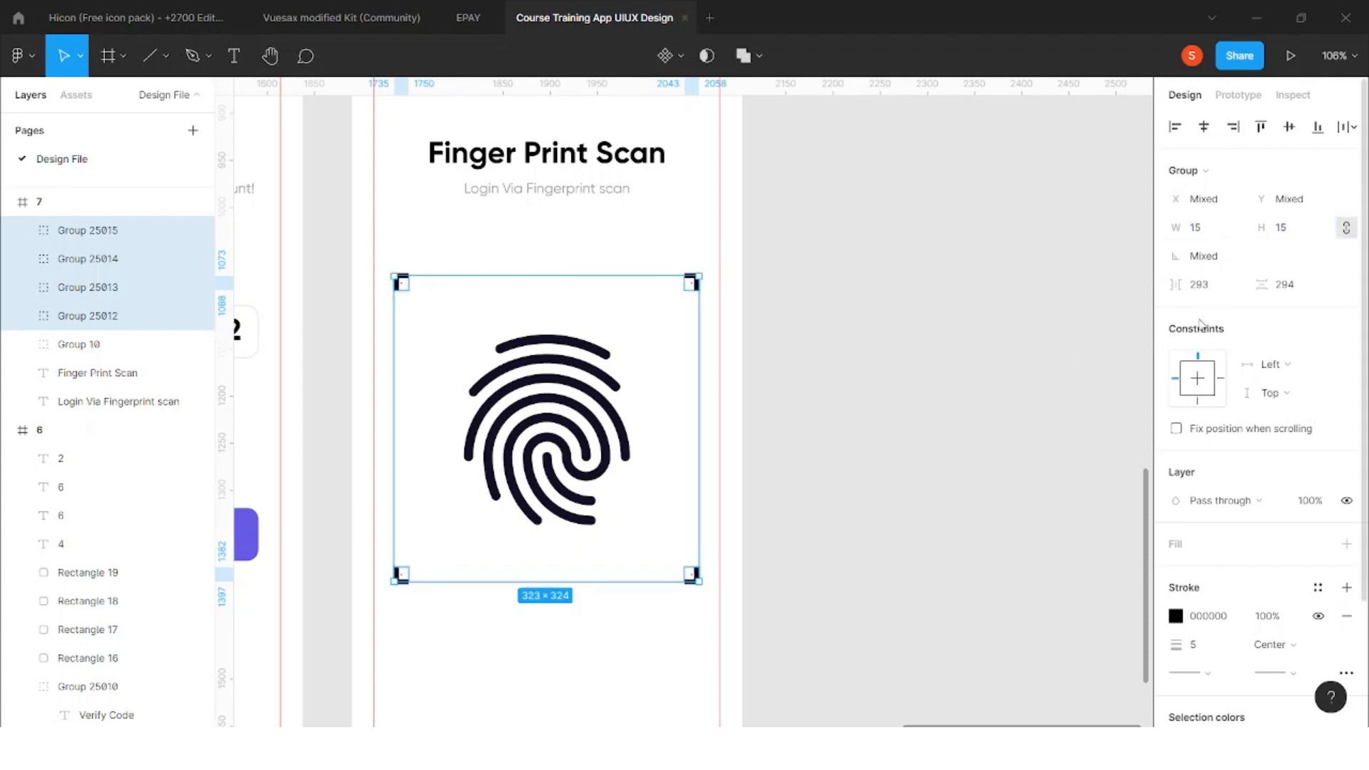
{"action": "type", "text": "22"}
{"action": "key", "text": "Return"}
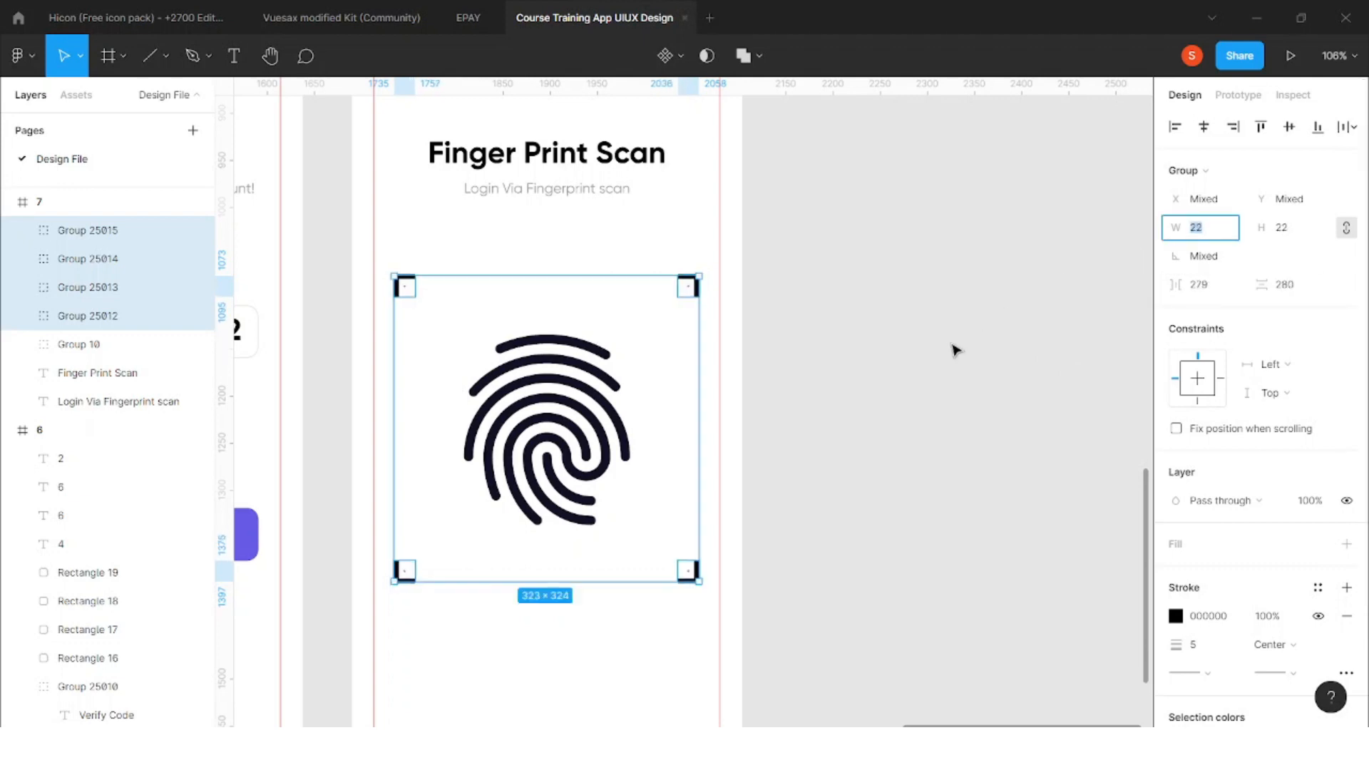
{"action": "left_click", "coordinate": [955, 349]}
Set the opacity of the right pair and the left pair of corner brackets to 50%
{"action": "left_click_drag", "start_coordinate": [709, 457], "coordinate": [711, 627]}
{"action": "key", "text": "2"}
{"action": "key", "text": "5"}
{"action": "left_click_drag", "start_coordinate": [425, 259], "coordinate": [400, 630]}
{"action": "key", "text": "5"}
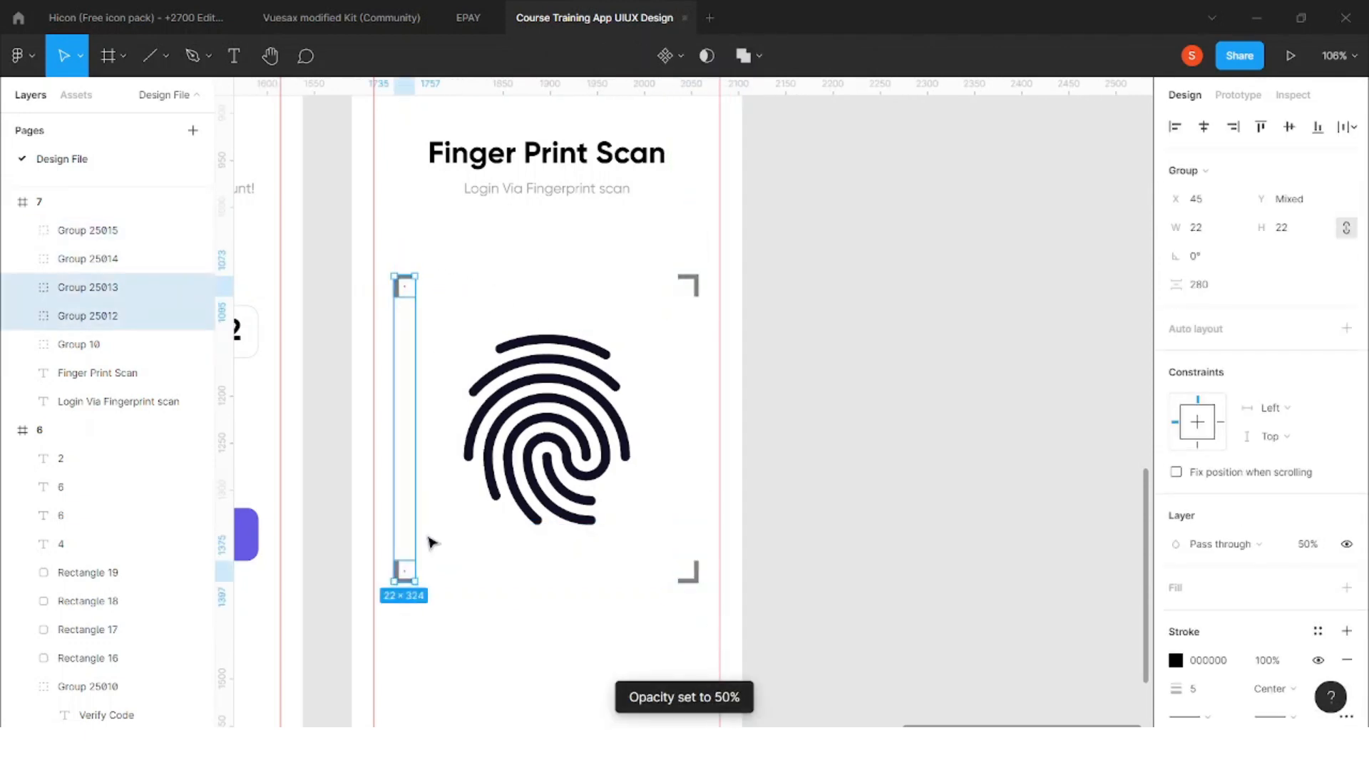
{"action": "left_click", "coordinate": [855, 375]}
Shrink the fingerprint icon around its centre to about 124 × 142
{"action": "left_click", "coordinate": [78, 345]}
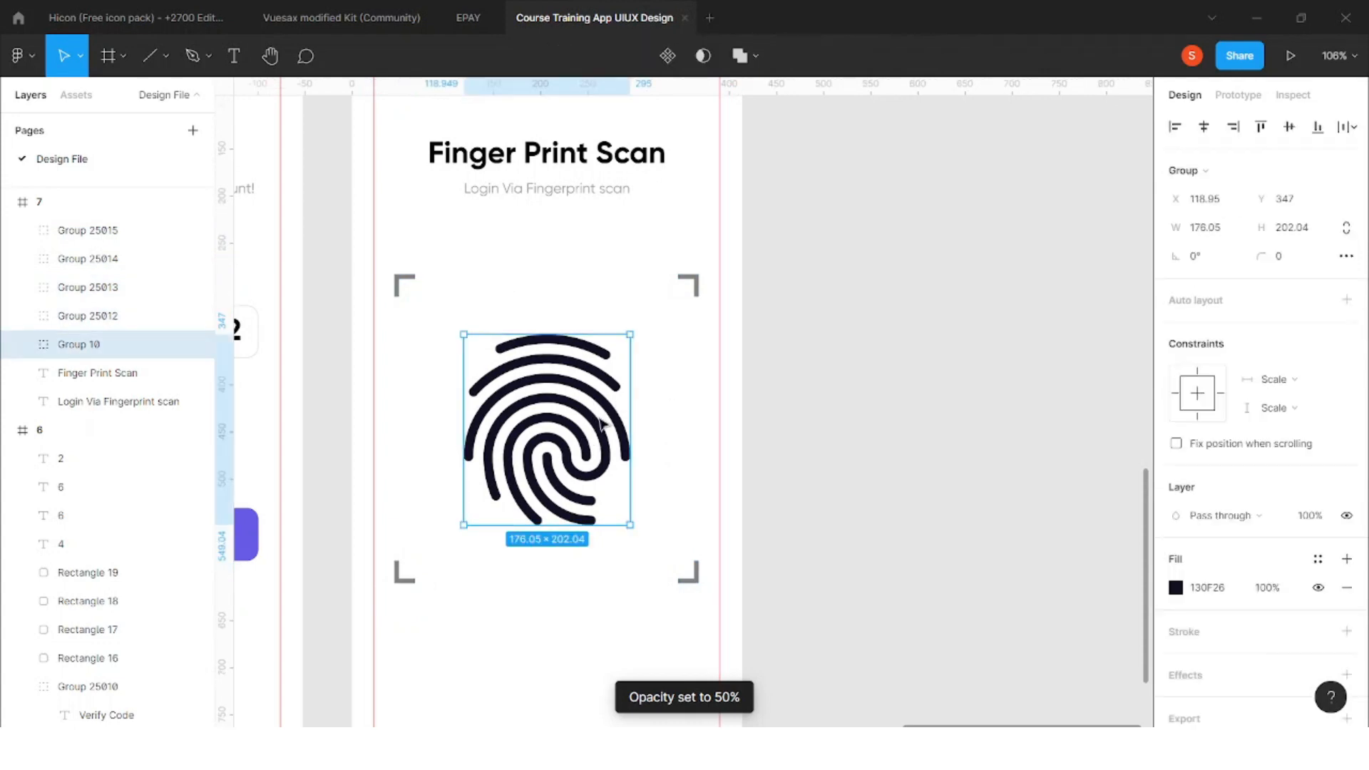
{"action": "left_click_drag", "start_coordinate": [630, 333], "coordinate": [602, 364]}
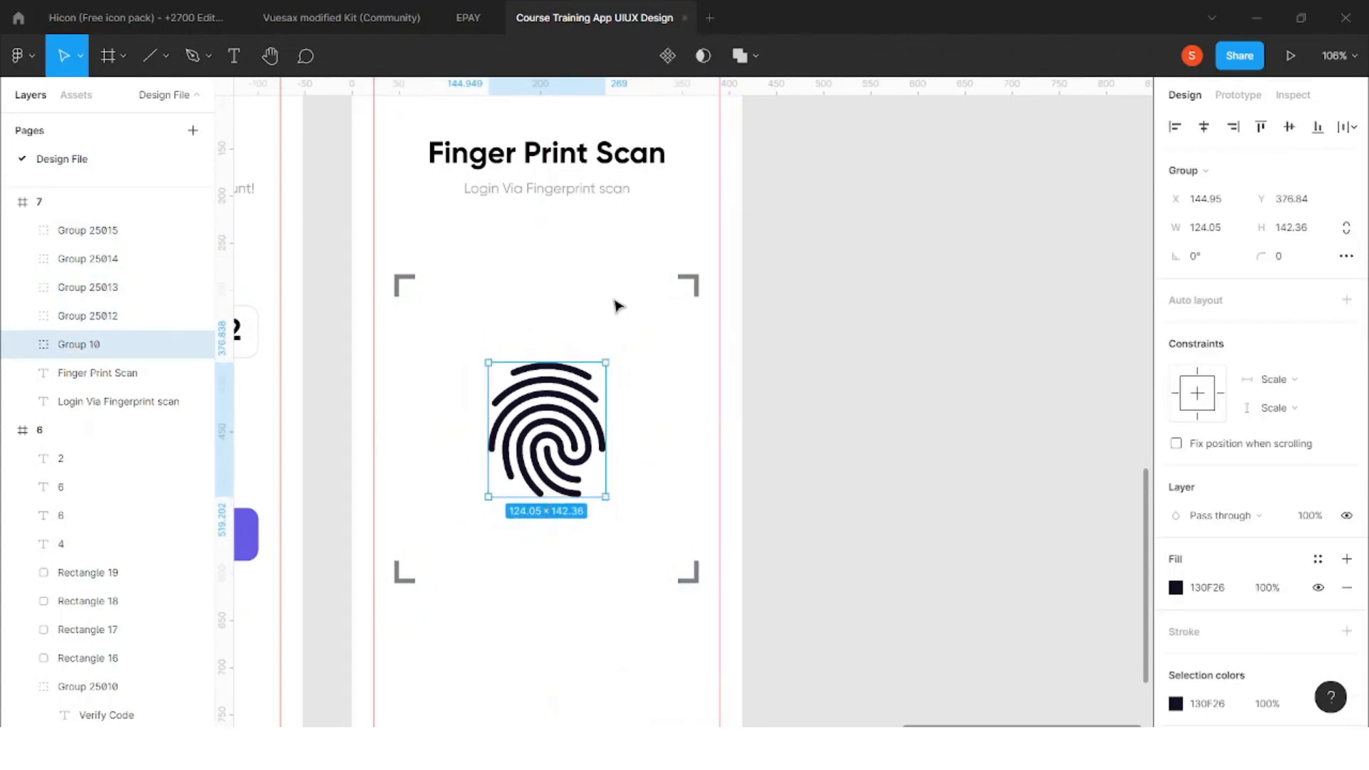
{"action": "key", "text": "Escape"}
Draw a rectangle over the lower half of the scan frame and fit it to the brackets' width, about 323 × 174
{"action": "left_click", "coordinate": [122, 57]}
{"action": "left_click", "coordinate": [157, 56]}
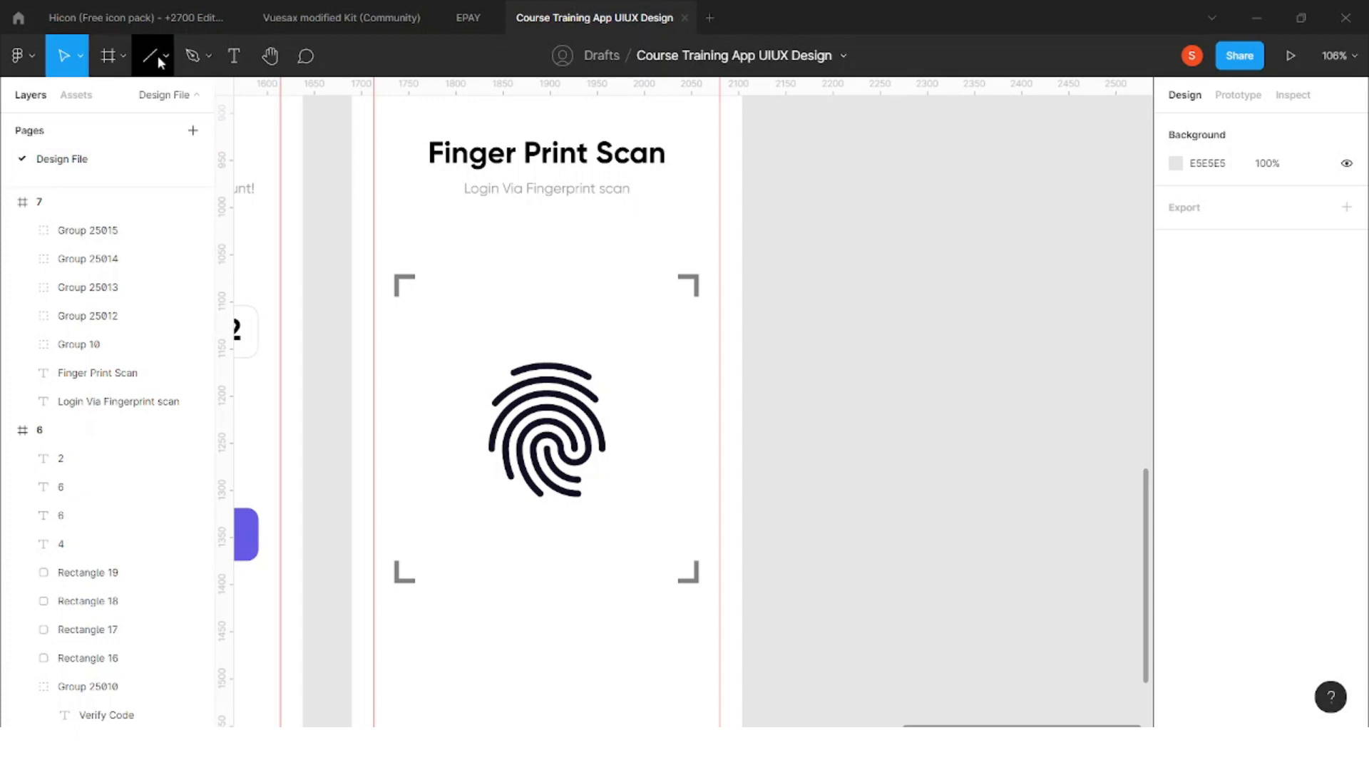
{"action": "left_click", "coordinate": [151, 98]}
{"action": "left_click_drag", "start_coordinate": [405, 417], "coordinate": [699, 587]}
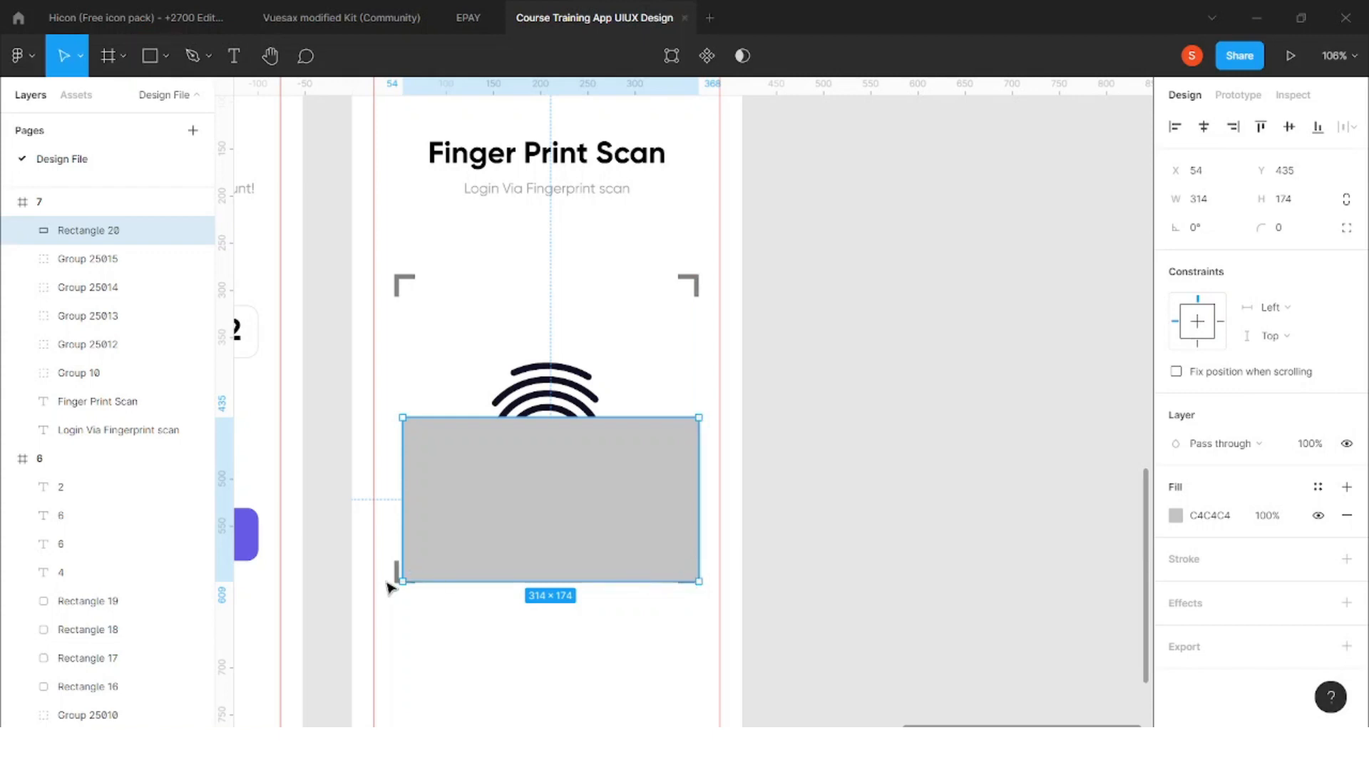
{"action": "left_click_drag", "start_coordinate": [403, 581], "coordinate": [473, 586]}
{"action": "scroll", "coordinate": [396, 581], "scroll_direction": "up", "scroll_amount": 3}
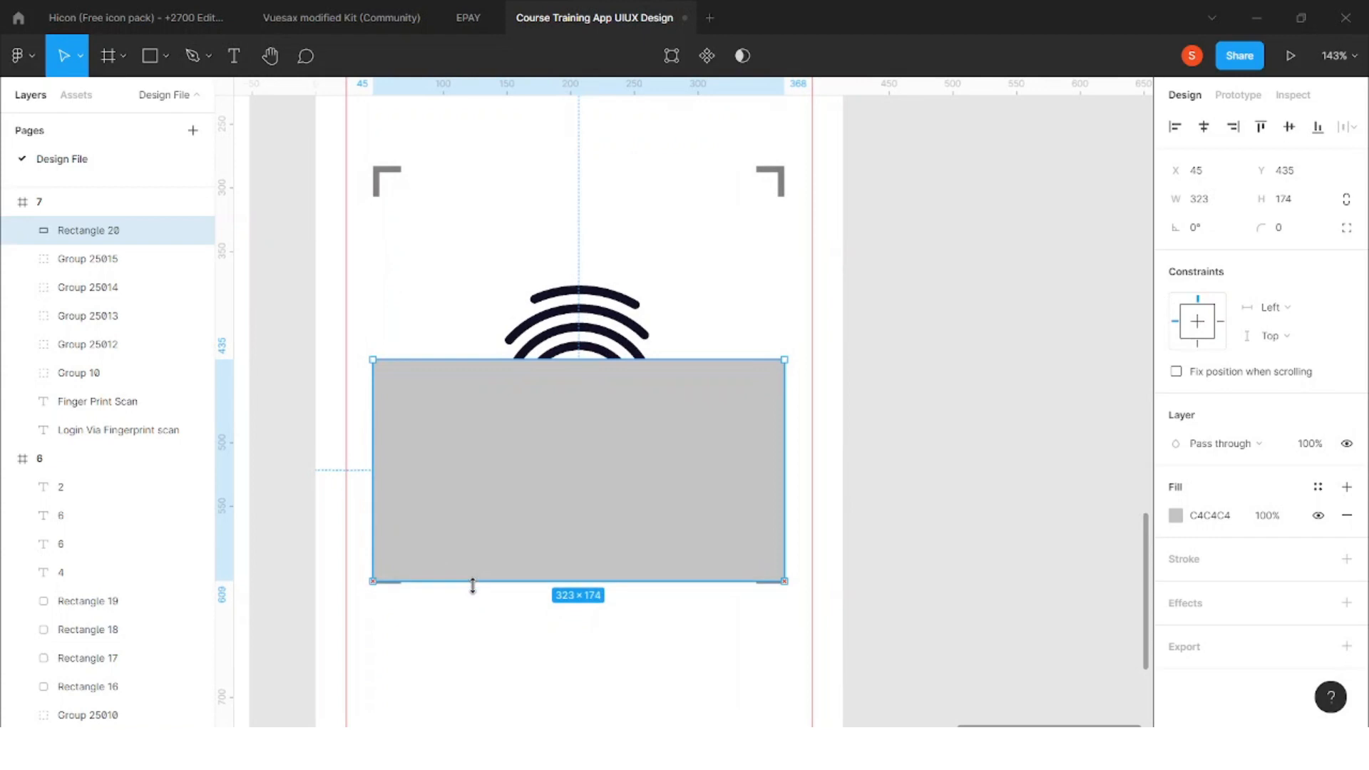
Change the rectangle's fill from solid to a linear gradient
{"action": "key", "text": "1"}
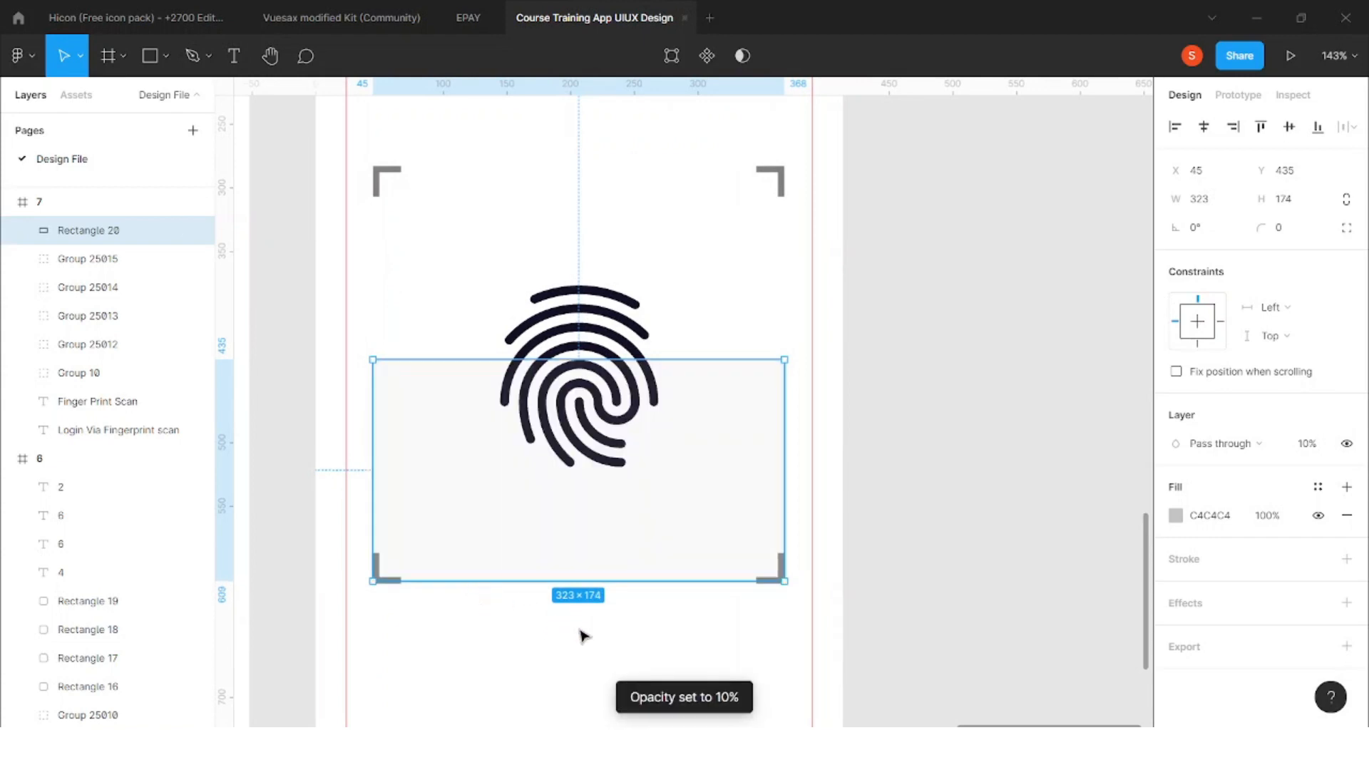
{"action": "key", "text": "0"}
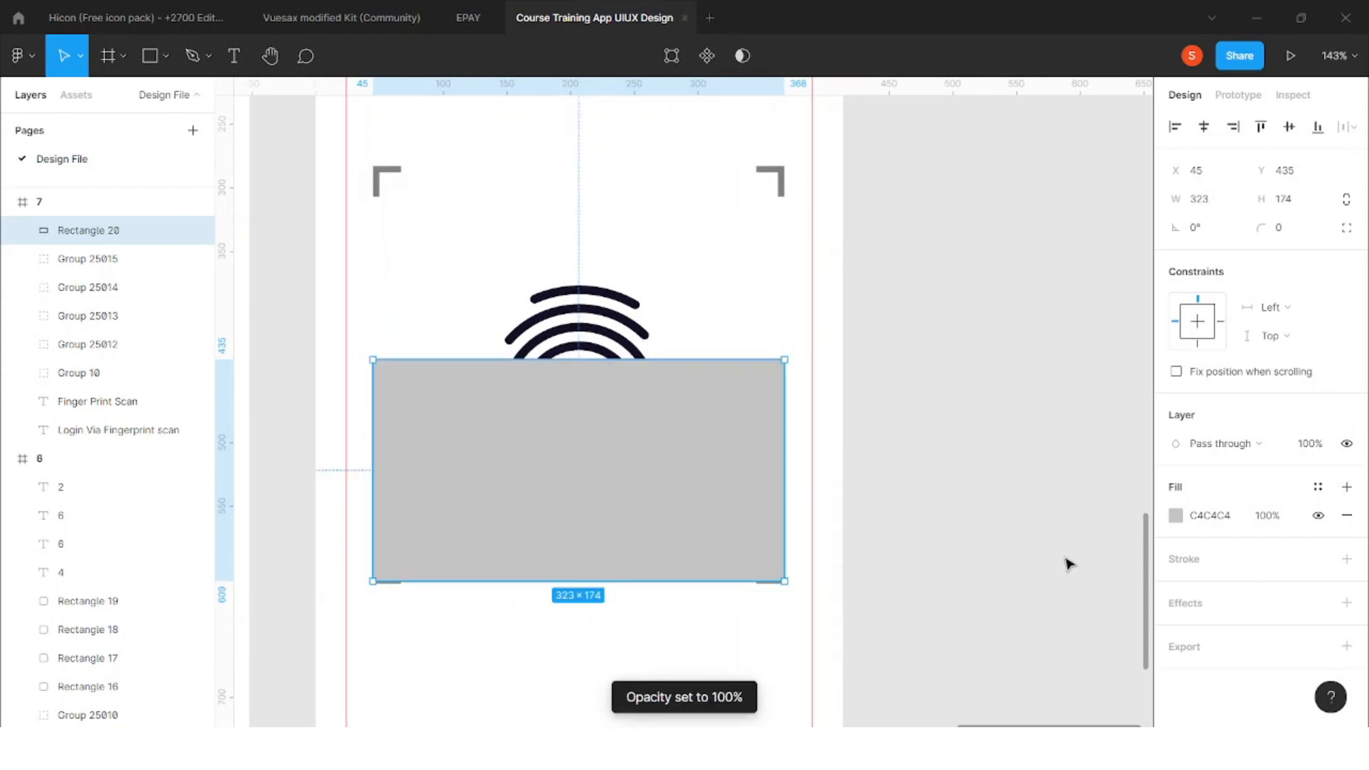
{"action": "left_click", "coordinate": [1175, 519]}
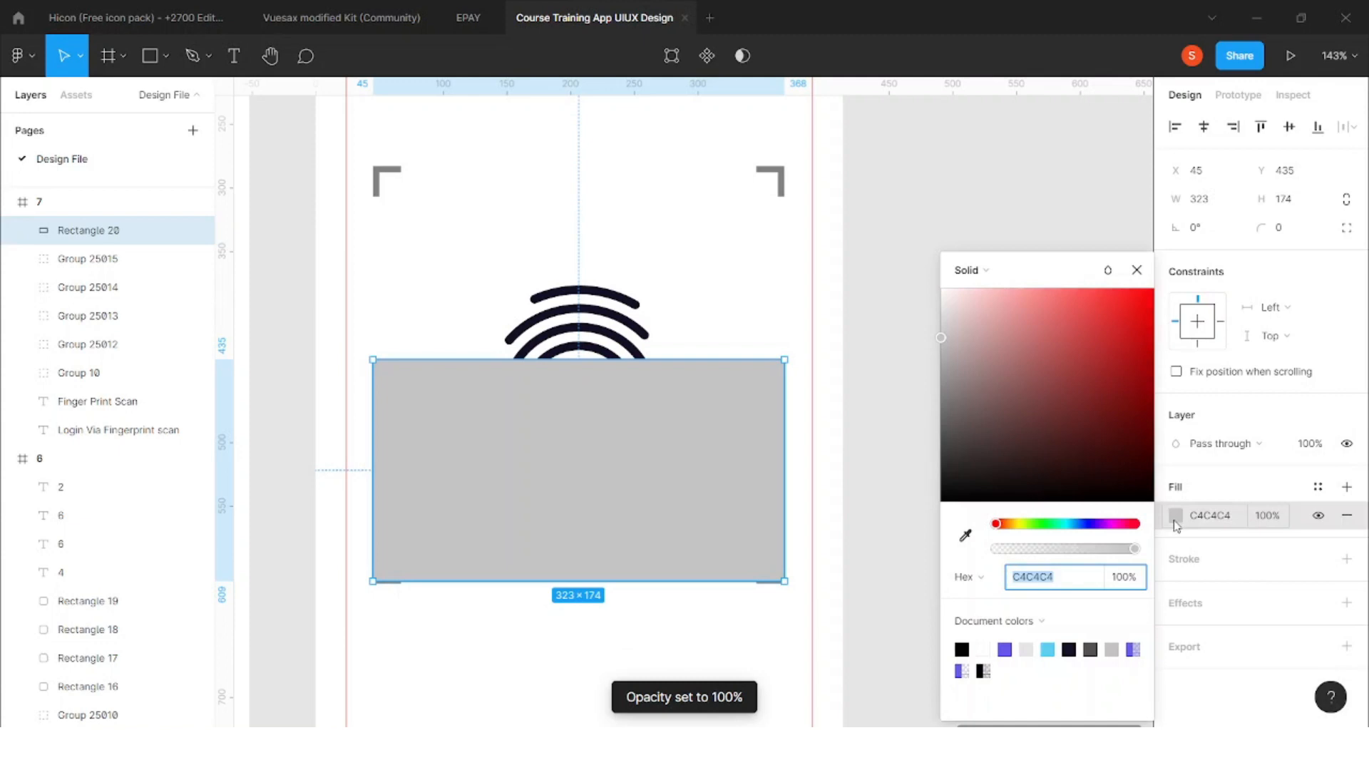
{"action": "left_click", "coordinate": [977, 274]}
{"action": "left_click", "coordinate": [1021, 290]}
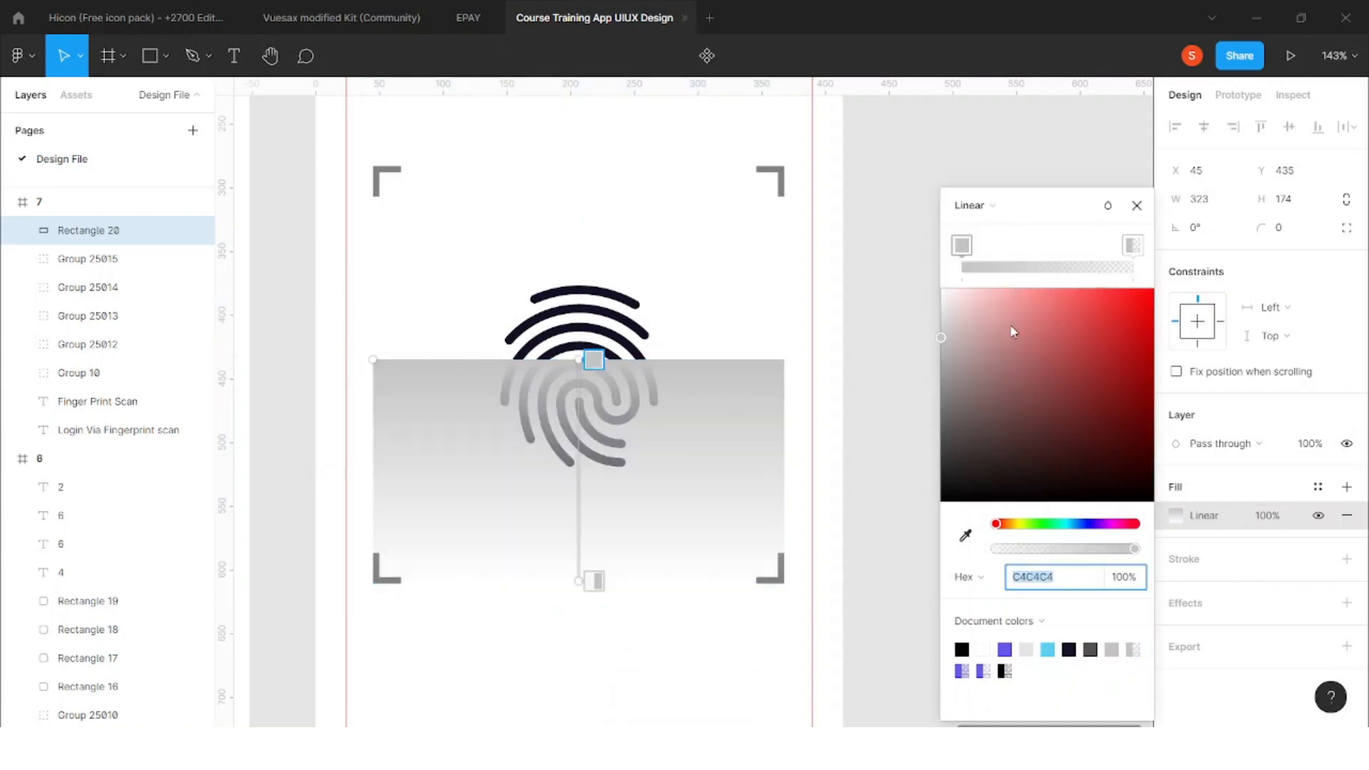
Try the gradient's first colour stop at 0% opacity and restore it to 100%
{"action": "left_click", "coordinate": [961, 246]}
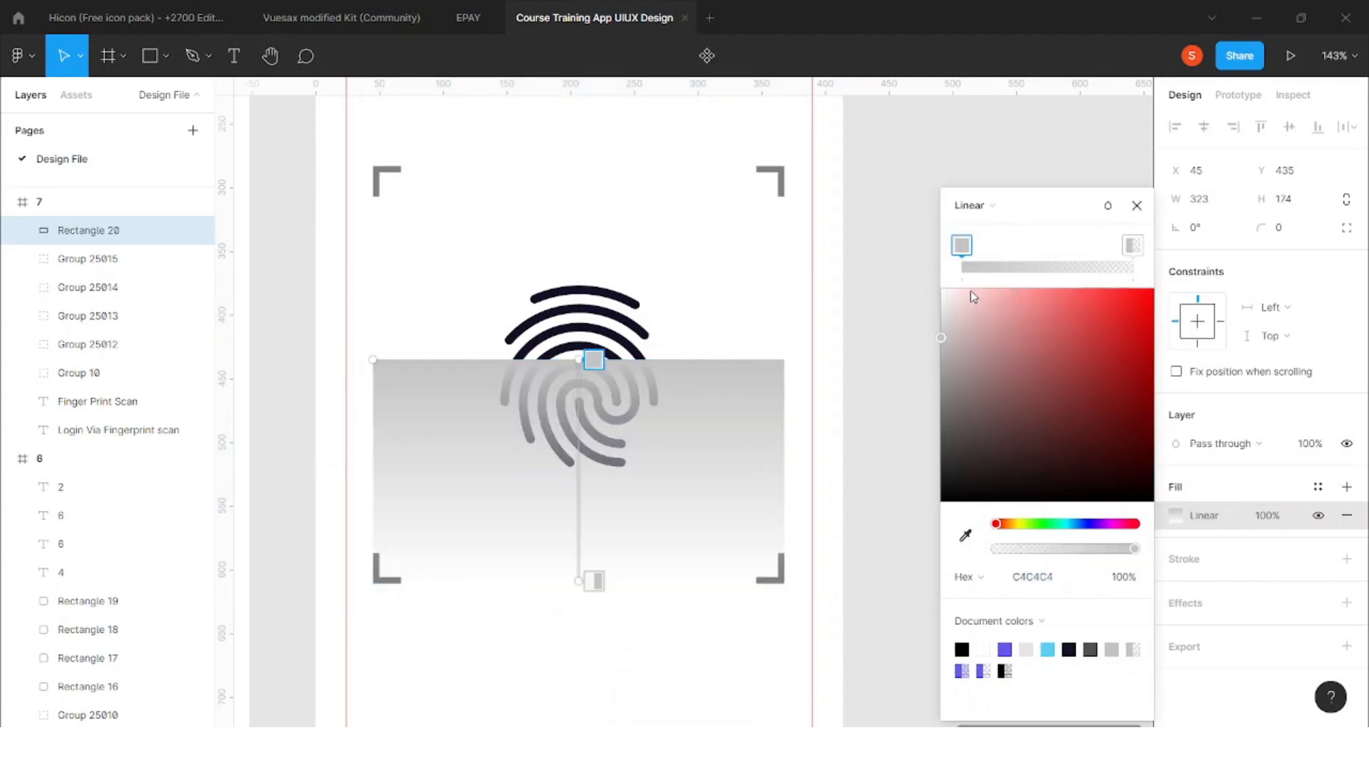
{"action": "left_click_drag", "start_coordinate": [1048, 549], "coordinate": [990, 549]}
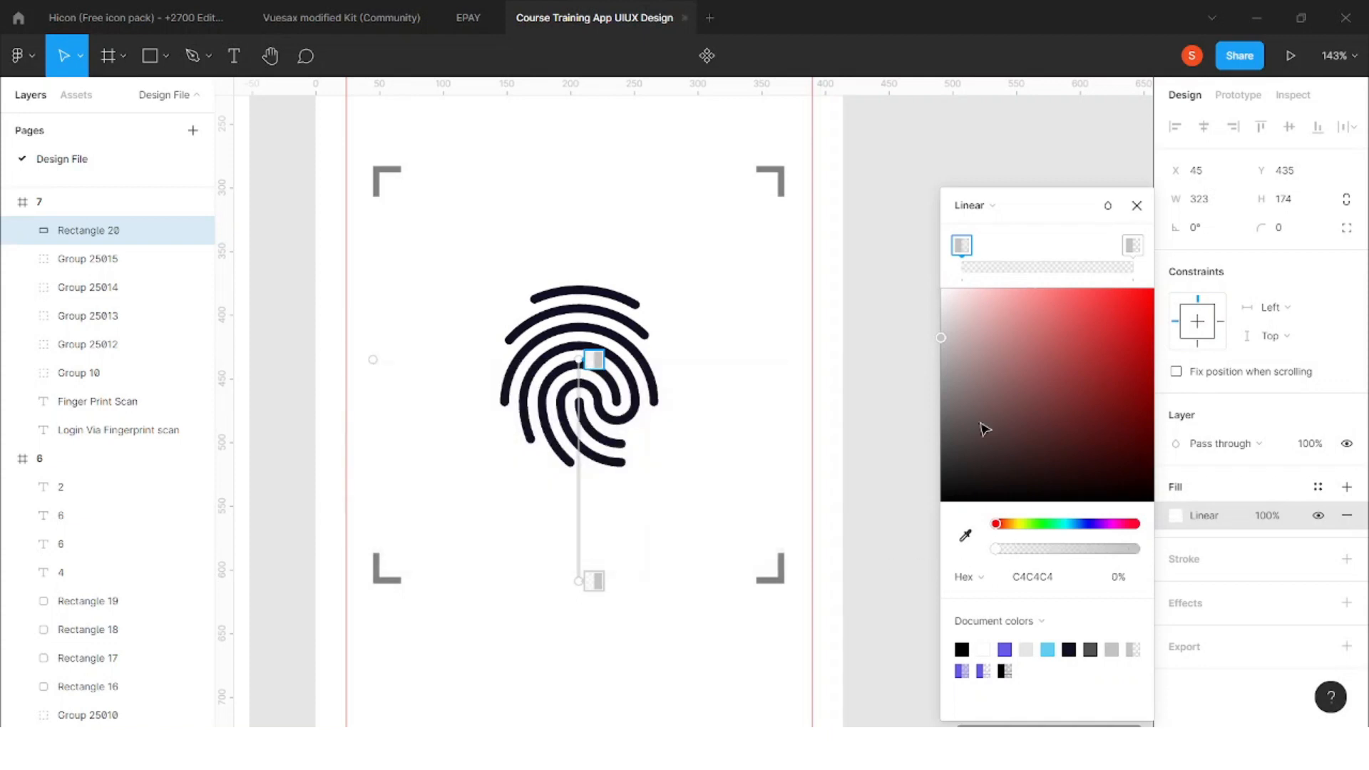
{"action": "left_click", "coordinate": [1132, 248]}
{"action": "left_click", "coordinate": [964, 247]}
{"action": "left_click_drag", "start_coordinate": [1066, 559], "coordinate": [1148, 554]}
{"action": "left_click", "coordinate": [1132, 246]}
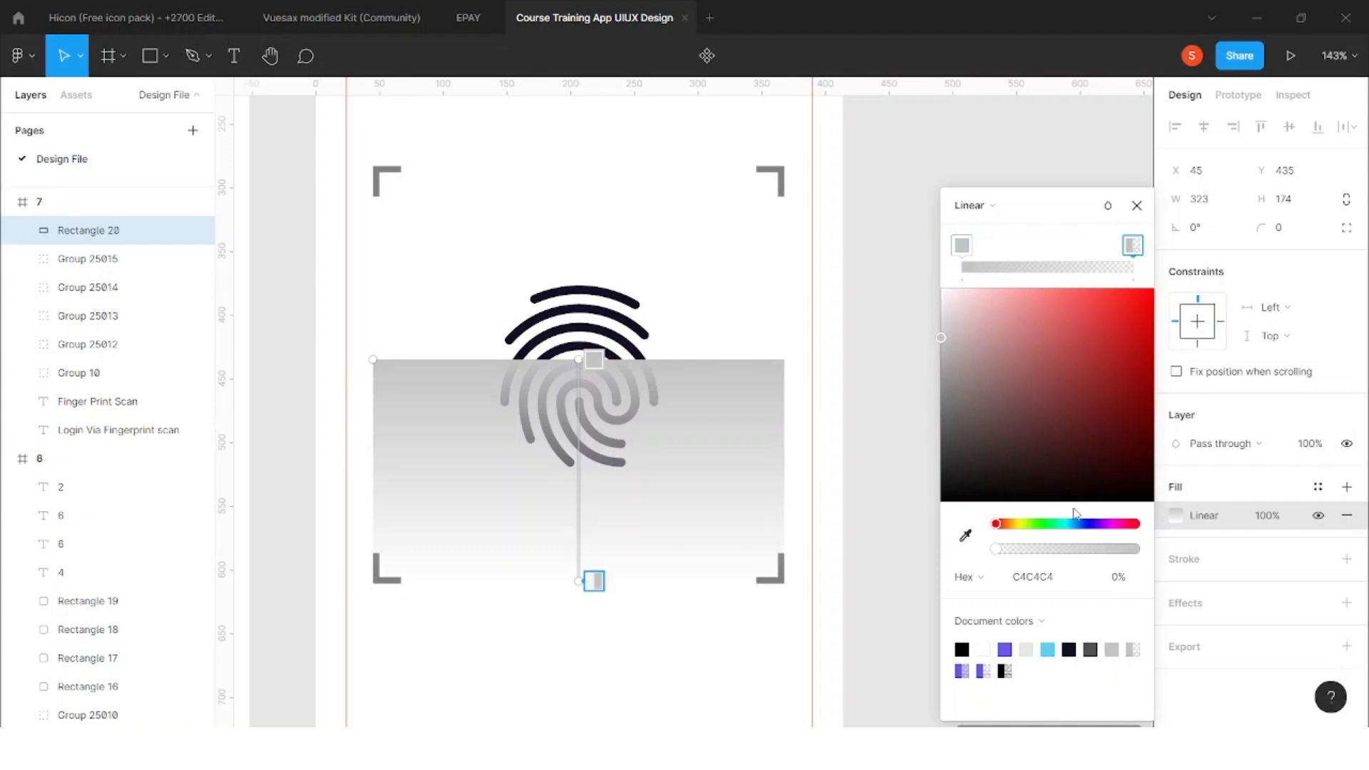
Set both gradient stops to the purple document colour 665AEC, with the end stop at 0% opacity
{"action": "left_click", "coordinate": [963, 246]}
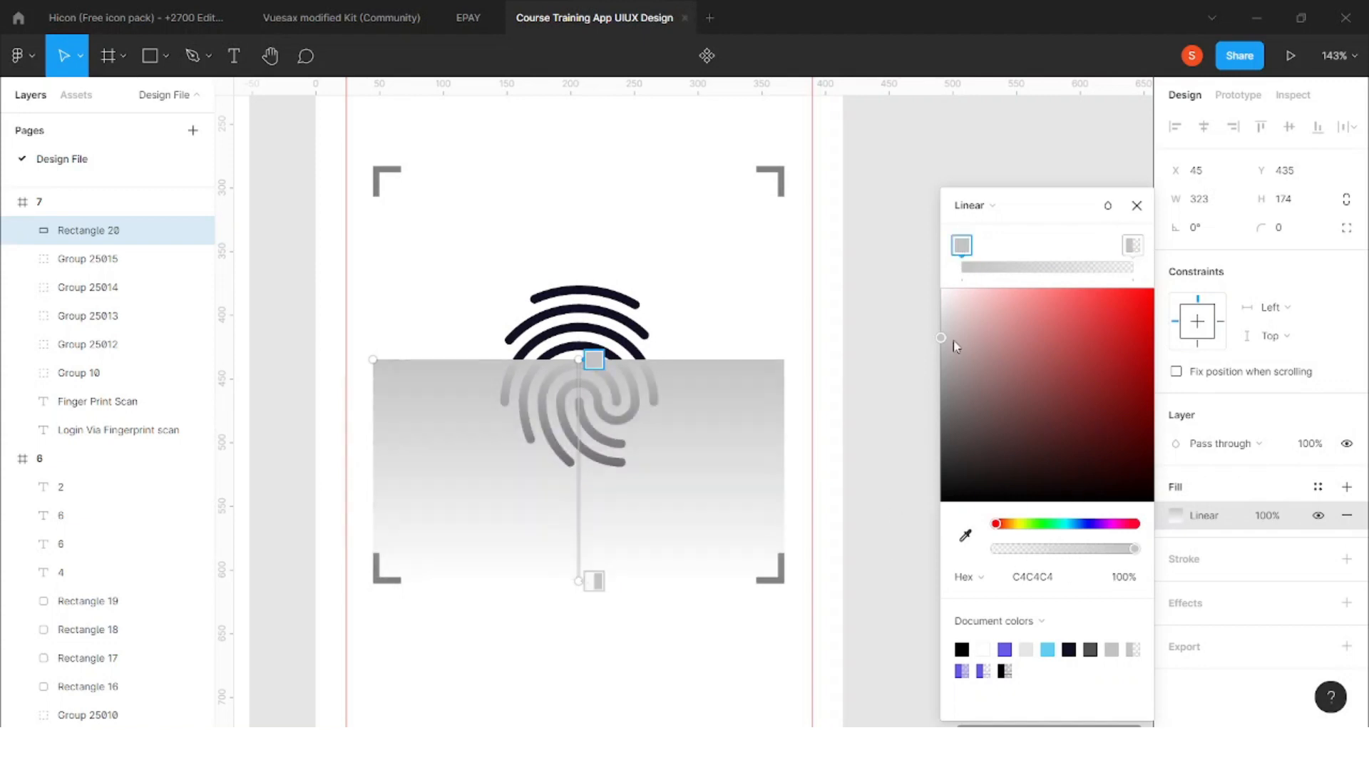
{"action": "left_click", "coordinate": [1004, 648]}
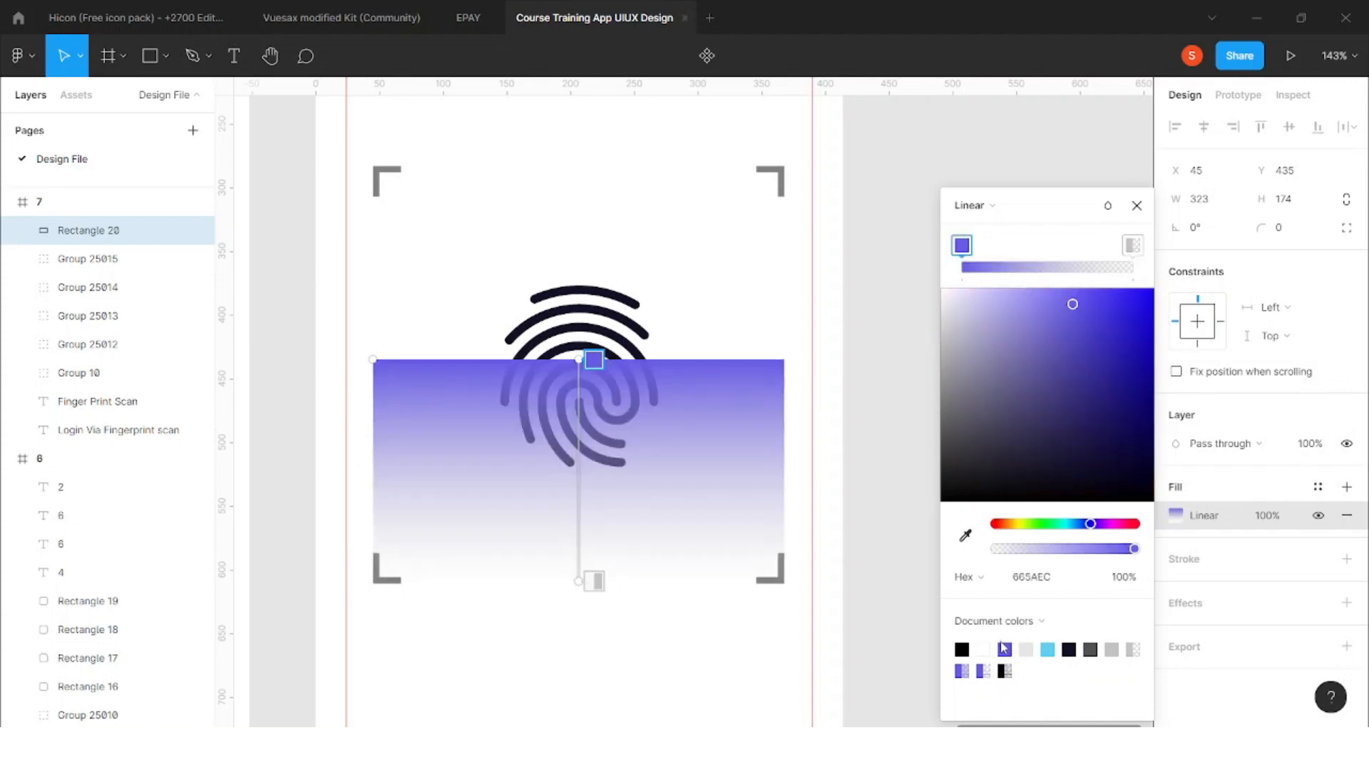
{"action": "left_click", "coordinate": [1132, 246]}
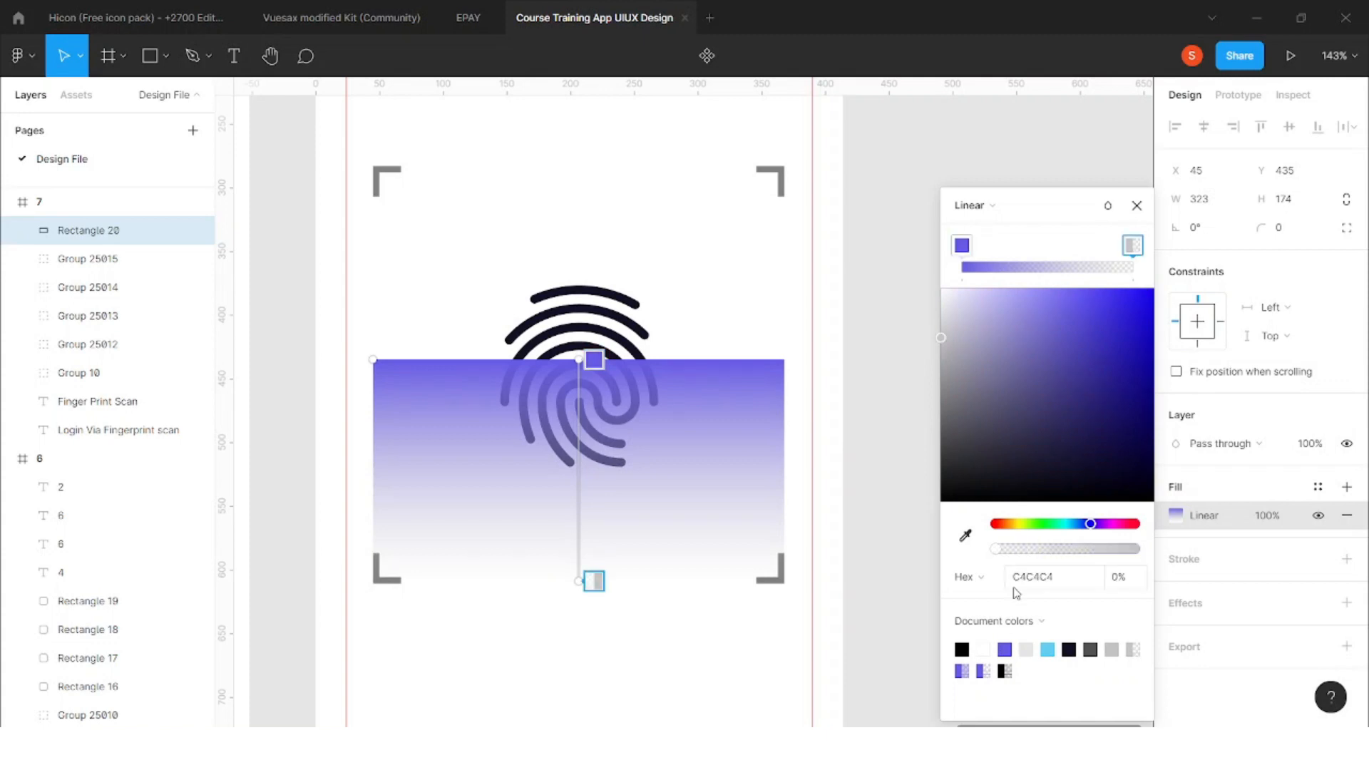
{"action": "left_click", "coordinate": [1004, 648]}
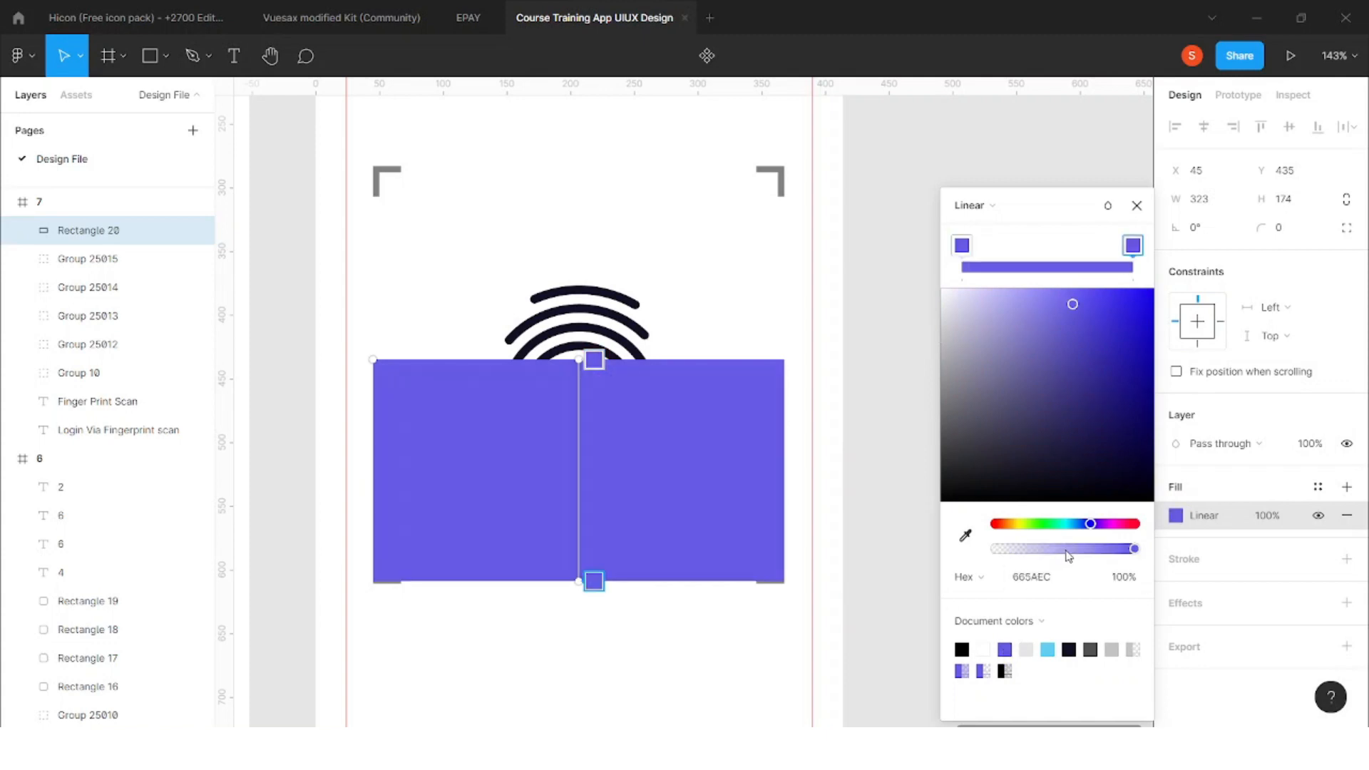
{"action": "left_click_drag", "start_coordinate": [1066, 549], "coordinate": [891, 556]}
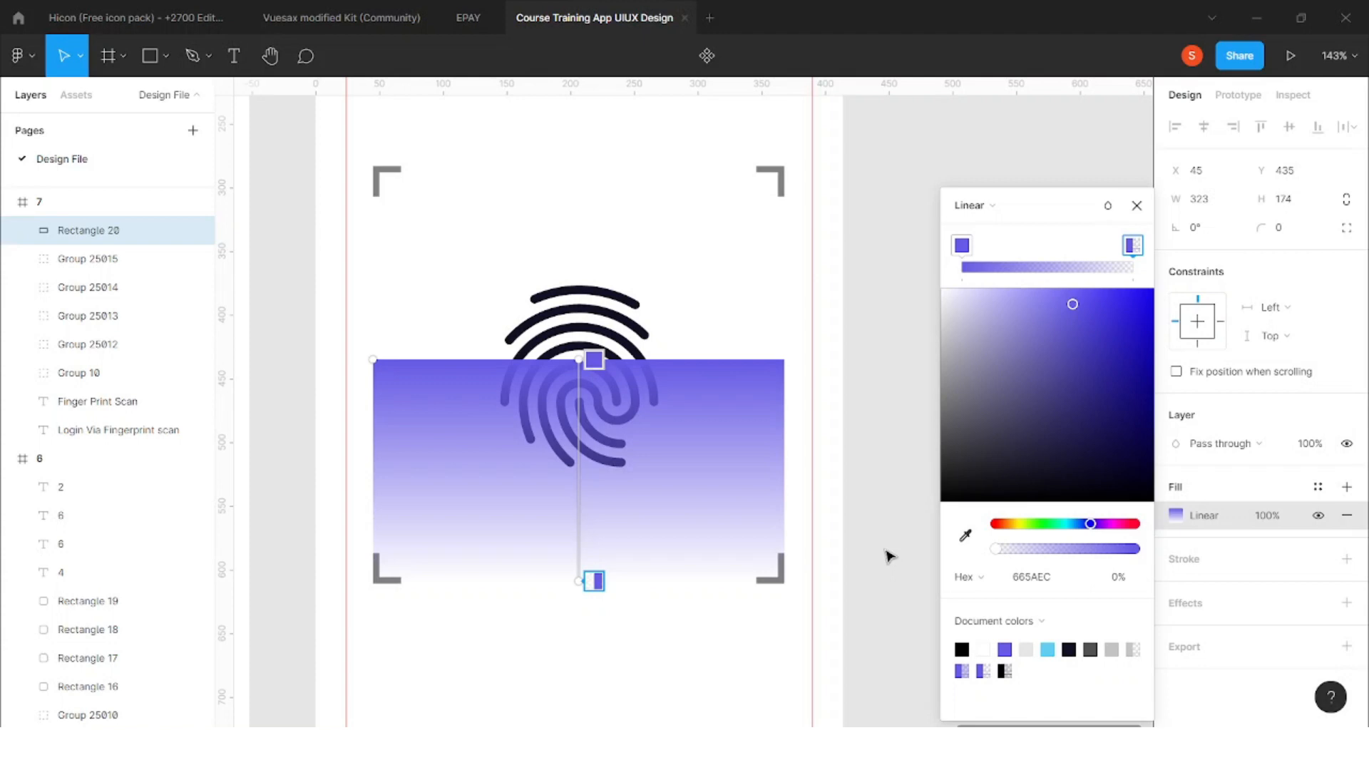
{"action": "key", "text": "Escape"}
{"action": "left_click", "coordinate": [954, 418]}
Draw a horizontal line 323 wide along the upper edge of the gradient rectangle
{"action": "scroll", "coordinate": [953, 418], "scroll_direction": "down", "scroll_amount": 6}
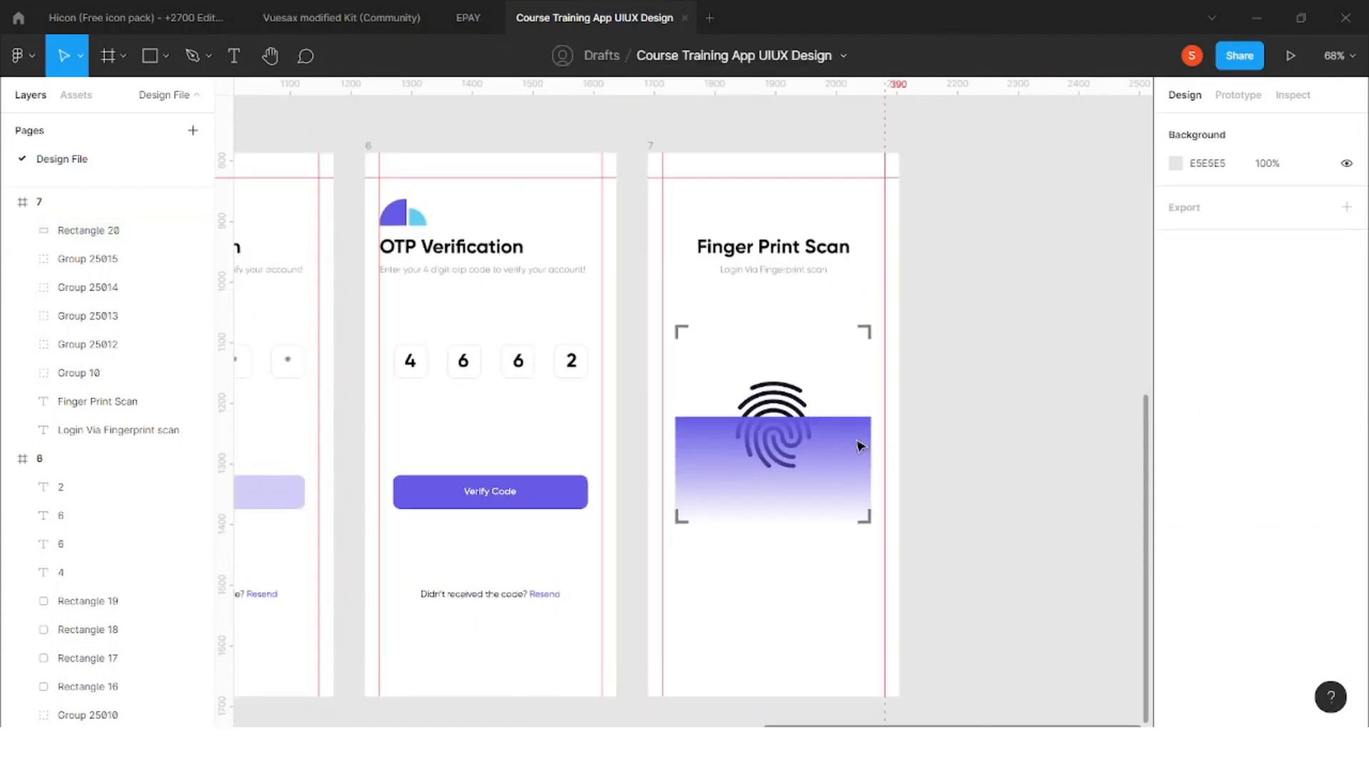
{"action": "scroll", "coordinate": [861, 446], "scroll_direction": "up", "scroll_amount": 3, "text": "ctrl"}
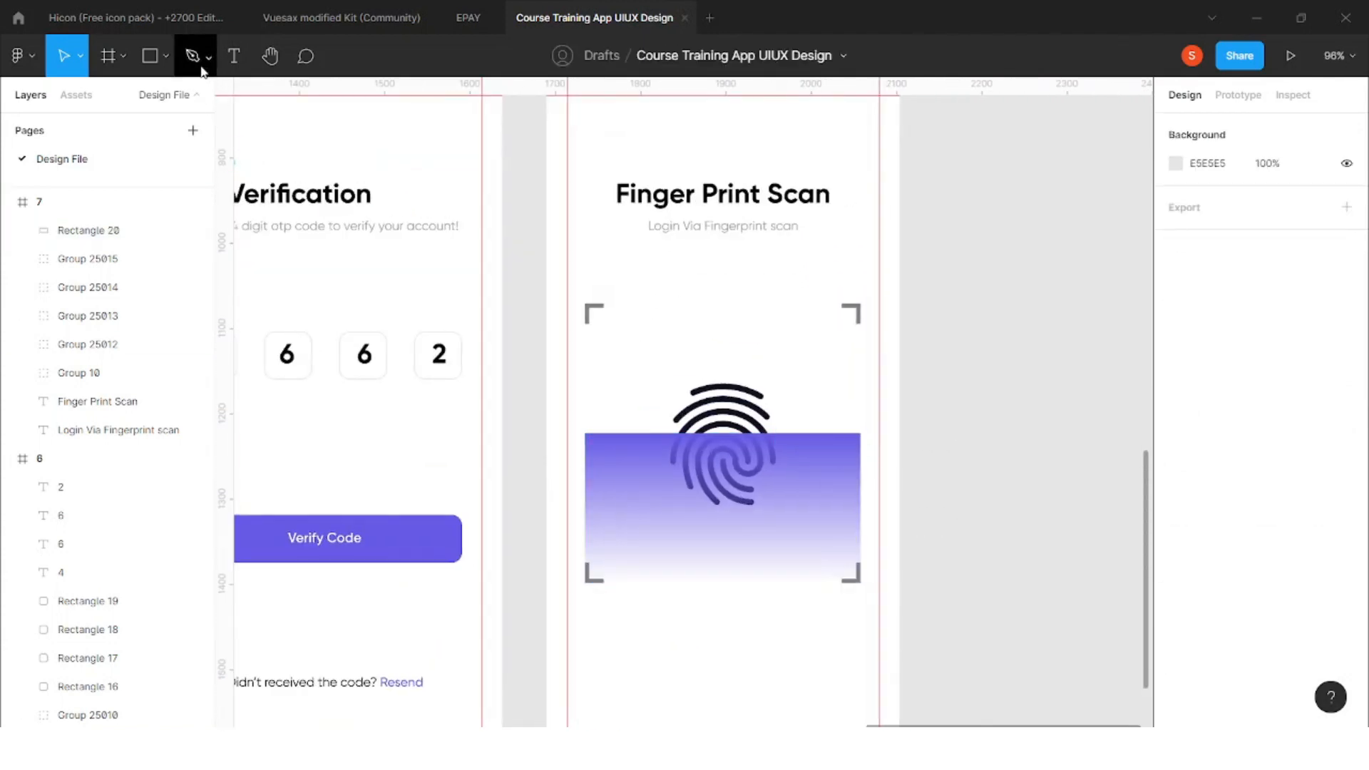
{"action": "left_click", "coordinate": [170, 57]}
{"action": "left_click", "coordinate": [165, 124]}
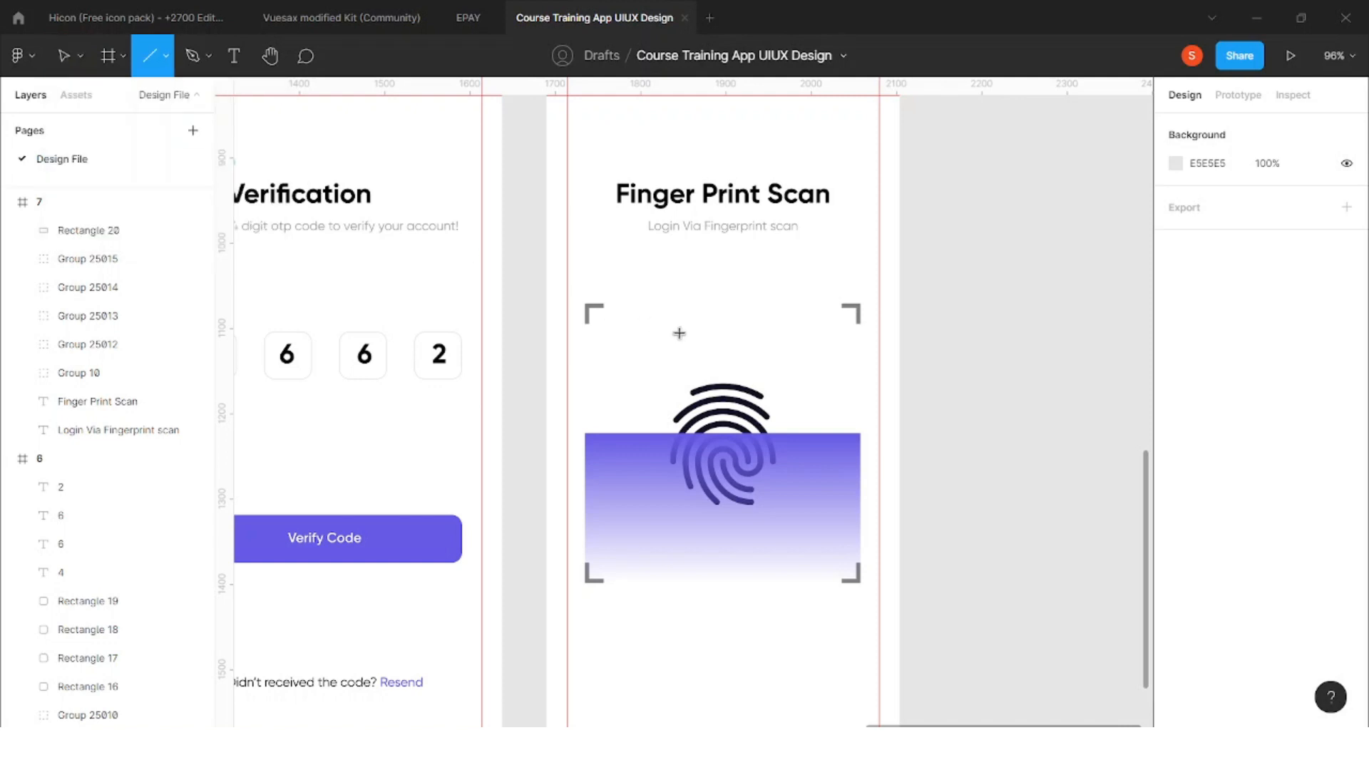
{"action": "scroll", "coordinate": [674, 332], "scroll_direction": "up", "scroll_amount": 3, "text": "ctrl"}
{"action": "left_click_drag", "start_coordinate": [543, 478], "coordinate": [946, 471]}
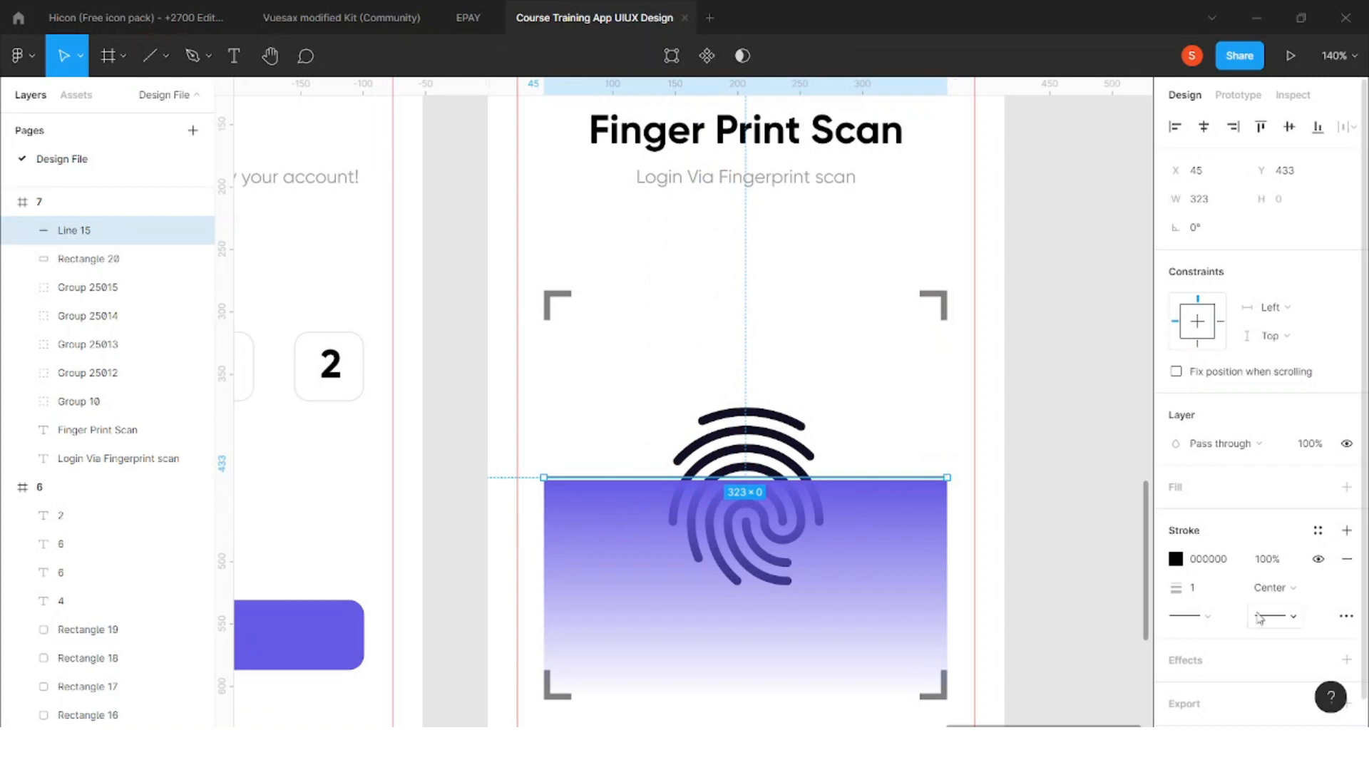
Set the scan line's stroke weight to 3 and give it round ends
{"action": "left_click", "coordinate": [1221, 589]}
{"action": "type", "text": "3"}
{"action": "key", "text": "Return"}
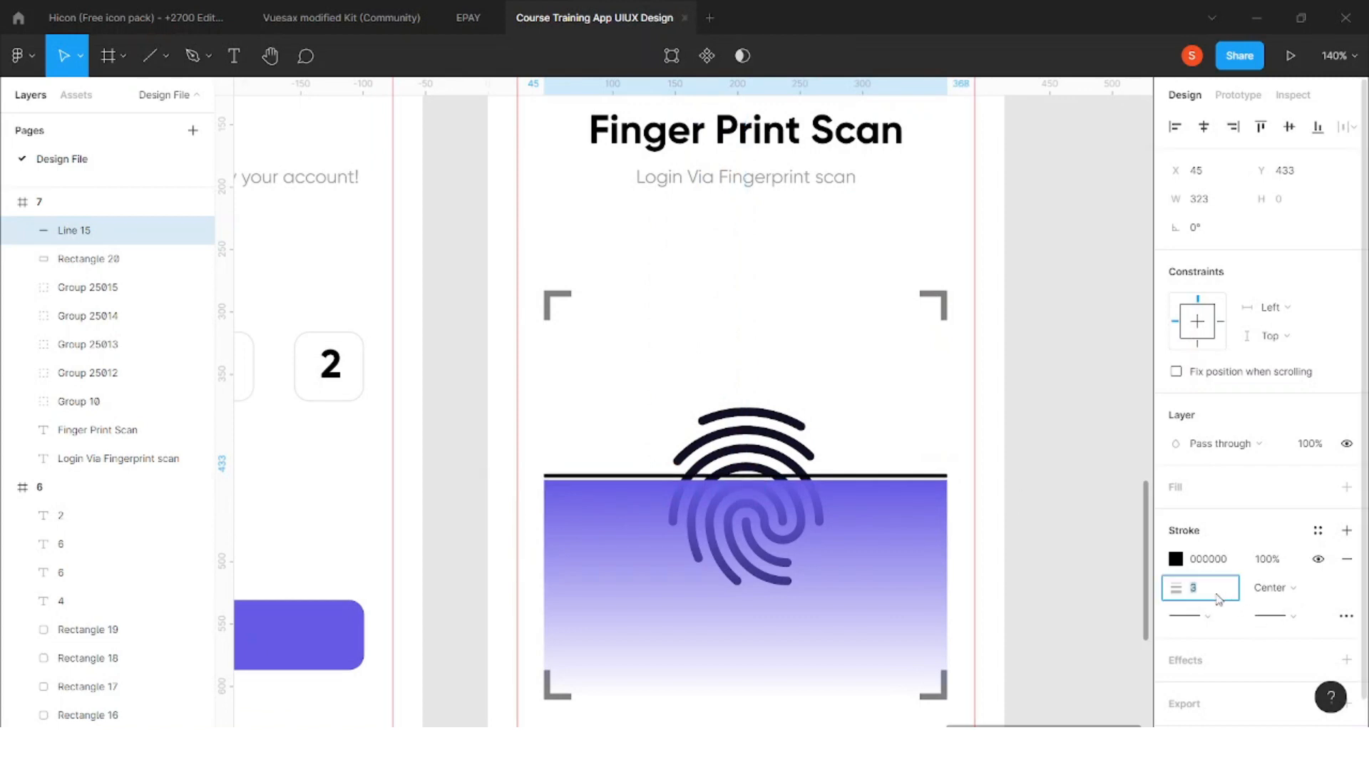
{"action": "left_click", "coordinate": [1187, 616]}
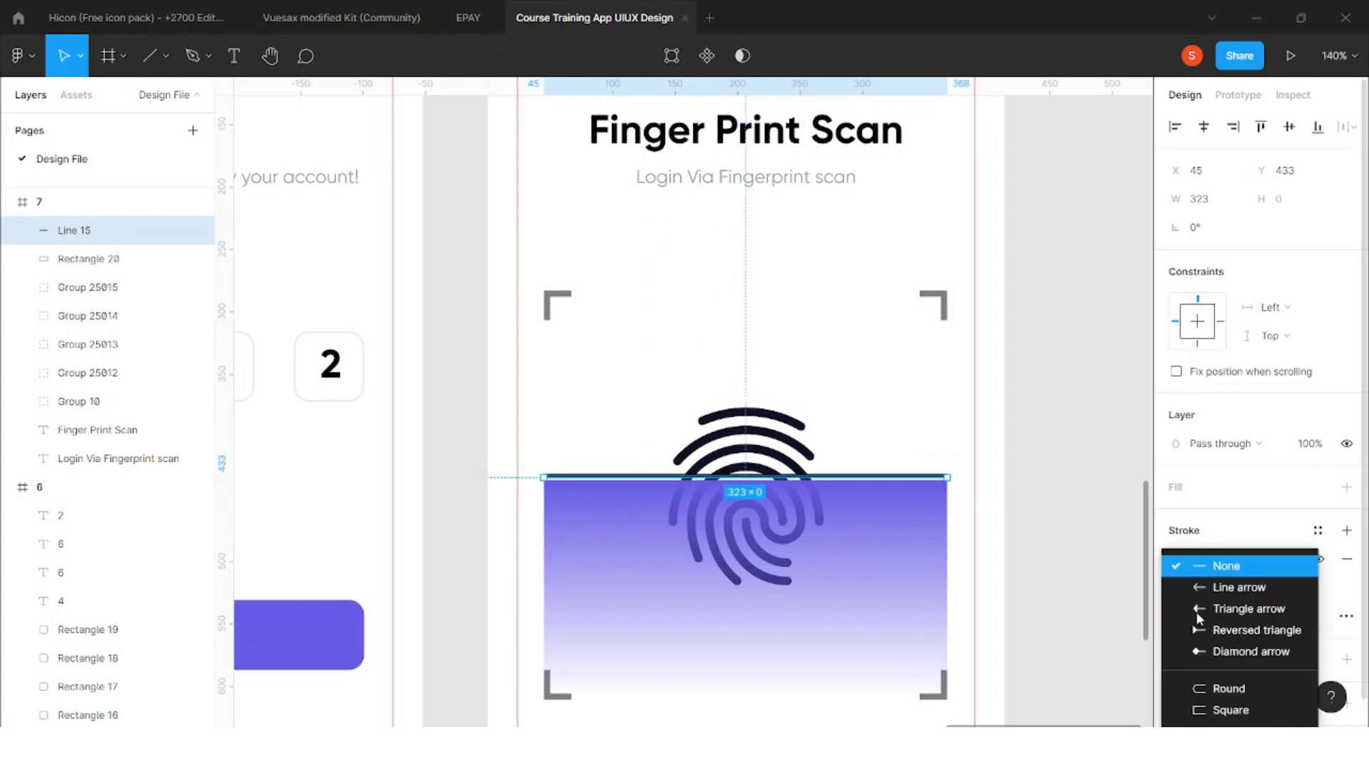
{"action": "left_click", "coordinate": [1216, 688]}
Recolour the scan line's stroke with the purple document colour 665AEC
{"action": "left_click", "coordinate": [1175, 559]}
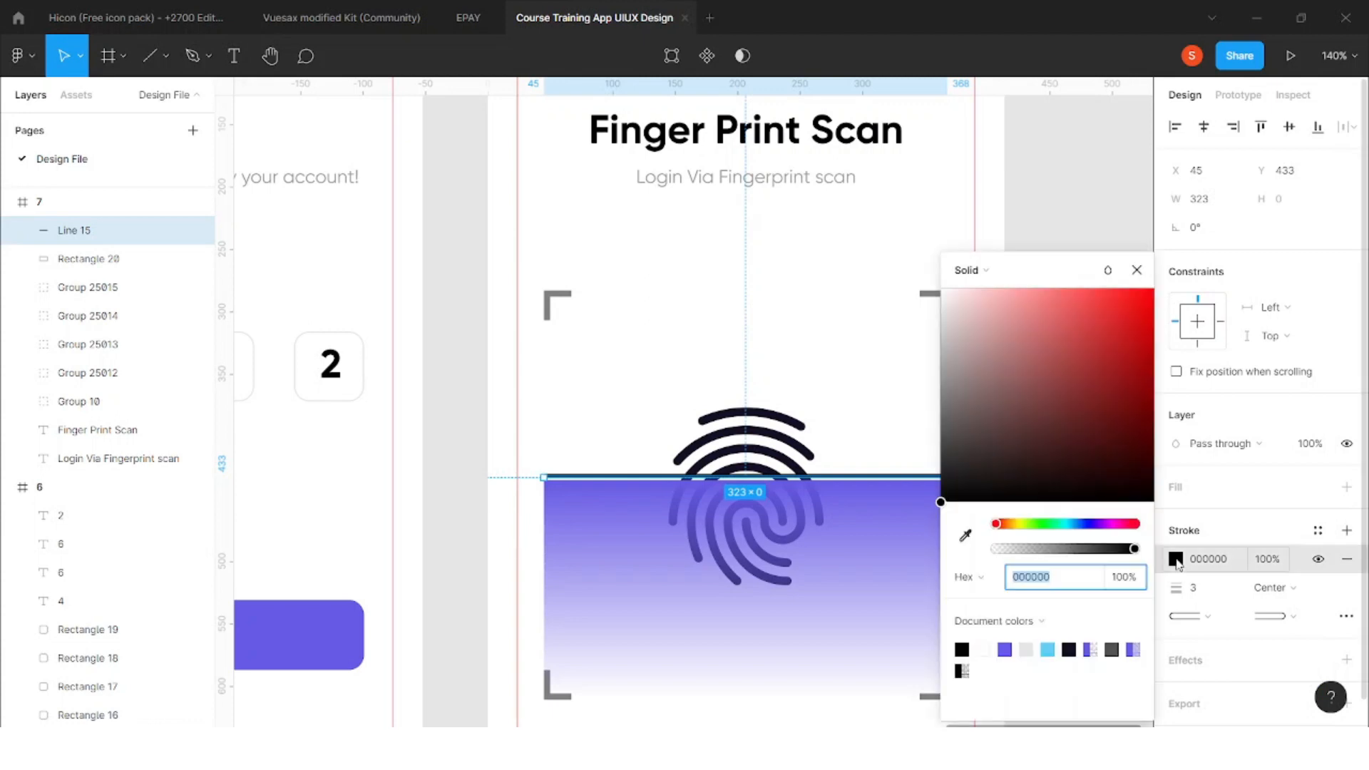
{"action": "left_click", "coordinate": [1008, 650]}
{"action": "left_click", "coordinate": [899, 464]}
Move the scan line down onto the gradient rectangle's upper edge at Y 435
{"action": "scroll", "coordinate": [896, 482], "scroll_direction": "up", "scroll_amount": 5, "text": "ctrl"}
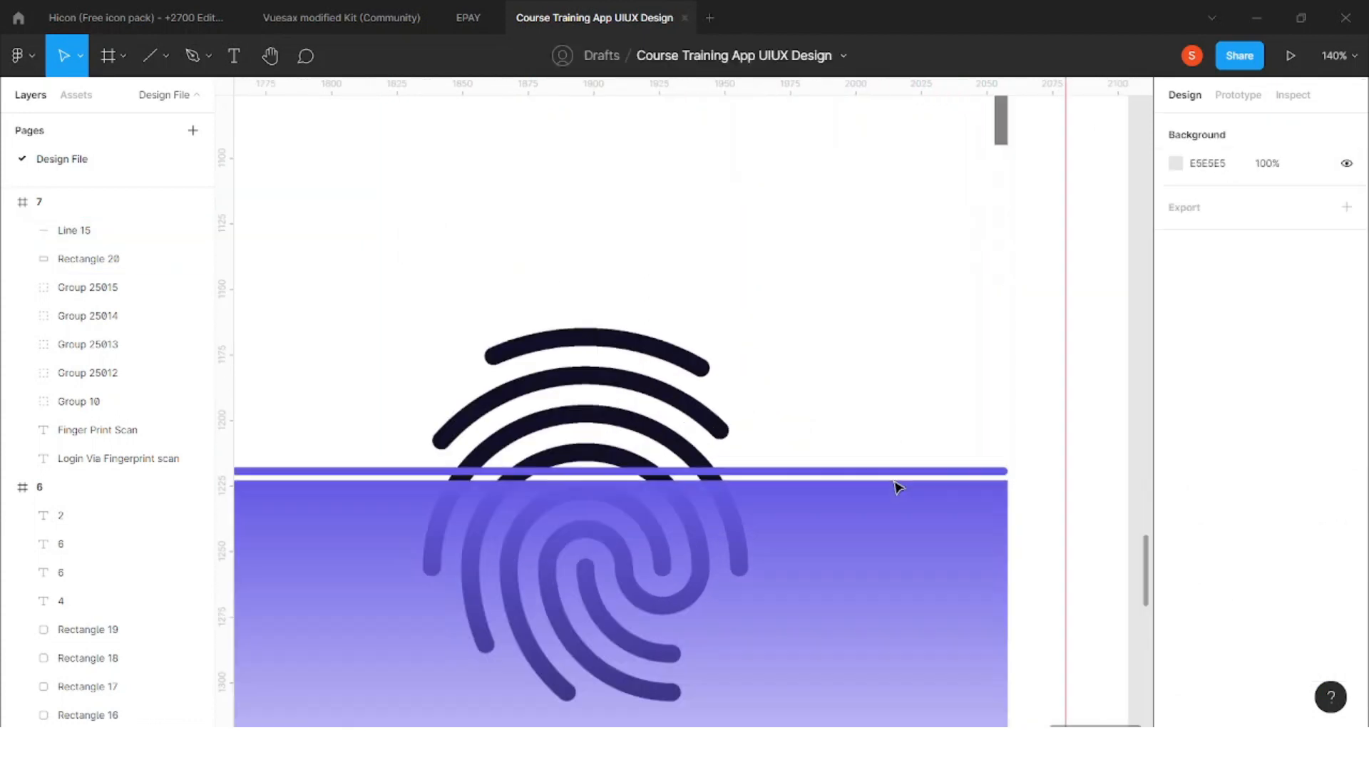
{"action": "left_click", "coordinate": [882, 476]}
{"action": "left_click_drag", "start_coordinate": [882, 476], "coordinate": [883, 482]}
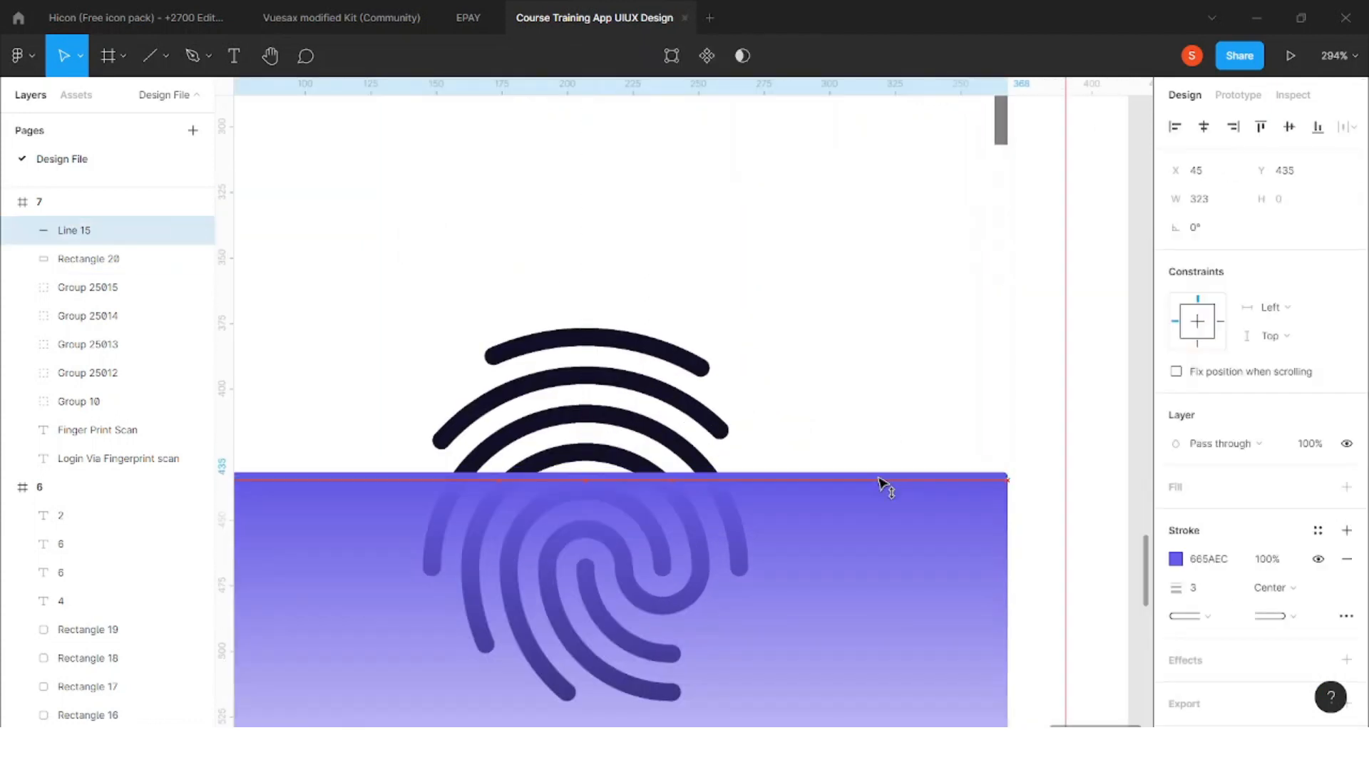
Change the scan line's stroke colour to yellow
{"action": "left_click", "coordinate": [1176, 559]}
{"action": "mouse_move", "coordinate": [1057, 529]}
{"action": "left_mouse_down"}
{"action": "mouse_move", "coordinate": [1073, 529]}
{"action": "mouse_move", "coordinate": [1031, 529]}
{"action": "left_mouse_up"}
{"action": "left_click_drag", "start_coordinate": [1110, 304], "coordinate": [1108, 291]}
{"action": "left_click_drag", "start_coordinate": [1029, 529], "coordinate": [1017, 527]}
{"action": "left_click", "coordinate": [827, 383]}
Look over all seven designed screens alongside the reference screens in the row above
{"action": "scroll", "coordinate": [926, 384], "scroll_direction": "down", "scroll_amount": 5}
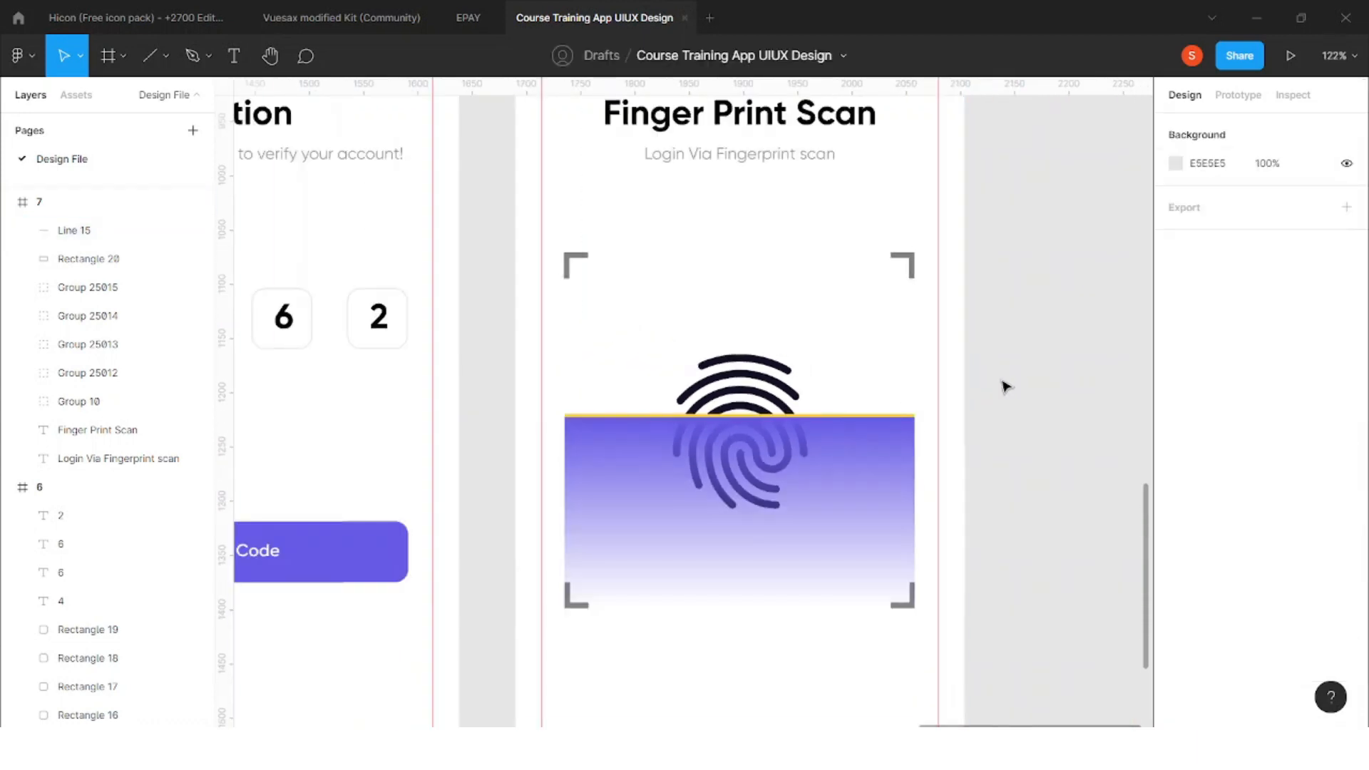
{"action": "scroll", "coordinate": [848, 441], "scroll_direction": "down", "scroll_amount": 3}
{"action": "scroll", "coordinate": [848, 440], "scroll_direction": "down", "scroll_amount": 6}
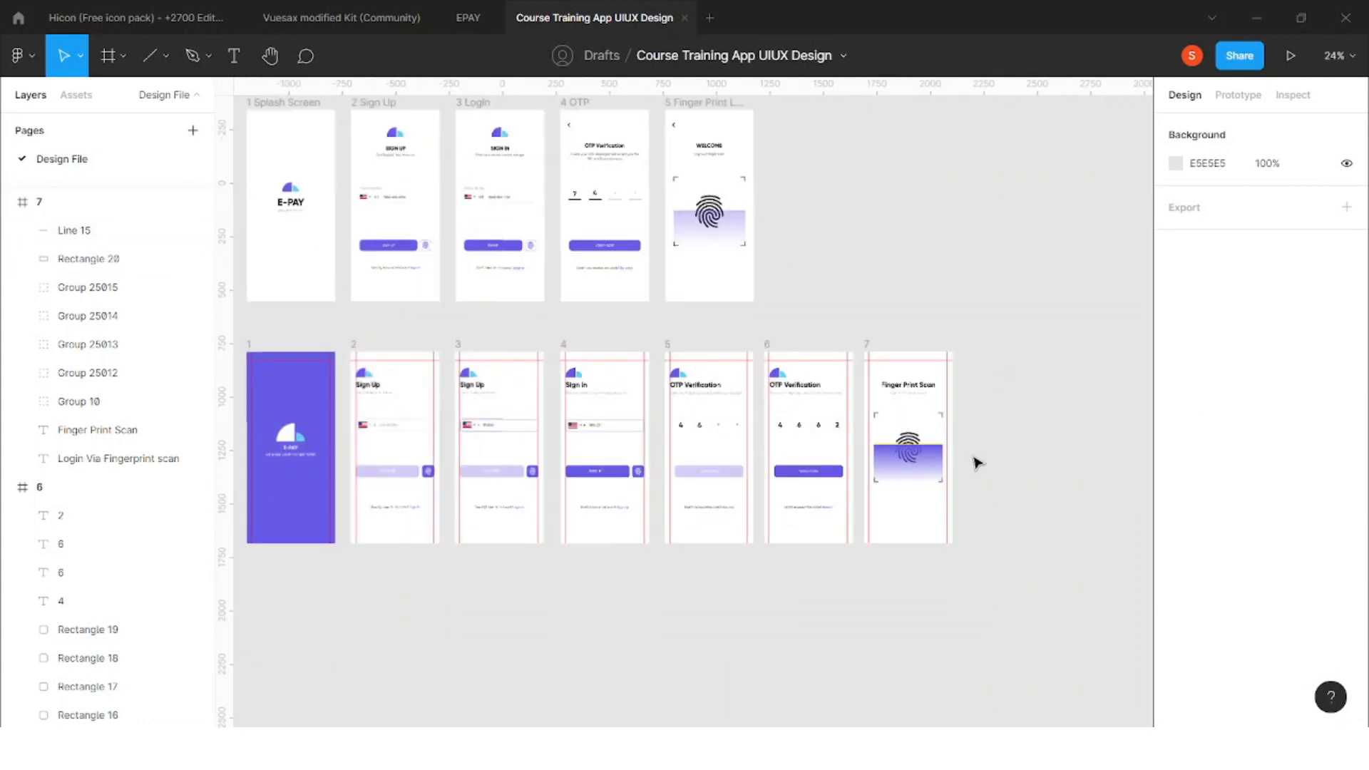
{"action": "scroll", "coordinate": [520, 452], "scroll_direction": "up", "scroll_amount": 3}
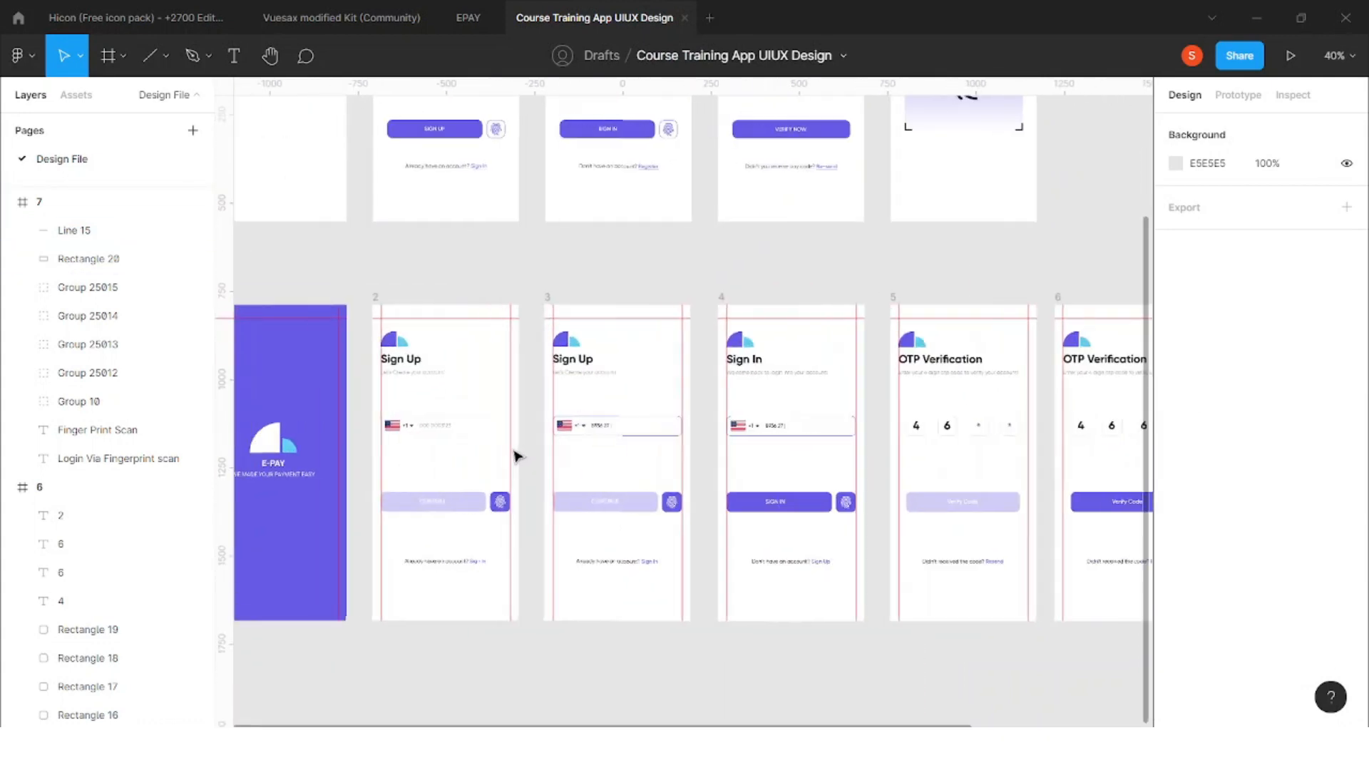
{"action": "scroll", "coordinate": [571, 446], "scroll_direction": "down", "scroll_amount": 2}
{"action": "scroll", "coordinate": [626, 442], "scroll_direction": "down", "scroll_amount": 2}
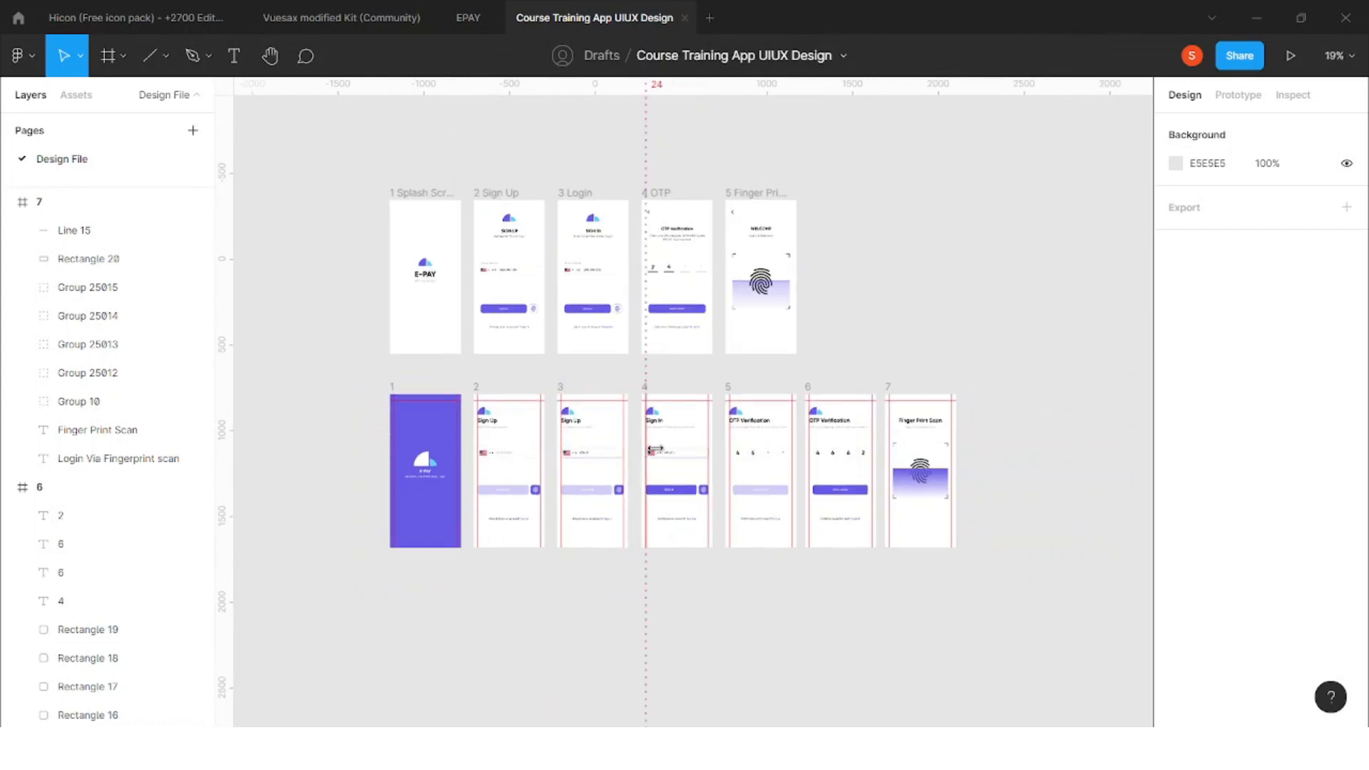
{"action": "scroll", "coordinate": [741, 450], "scroll_direction": "up", "scroll_amount": 1}
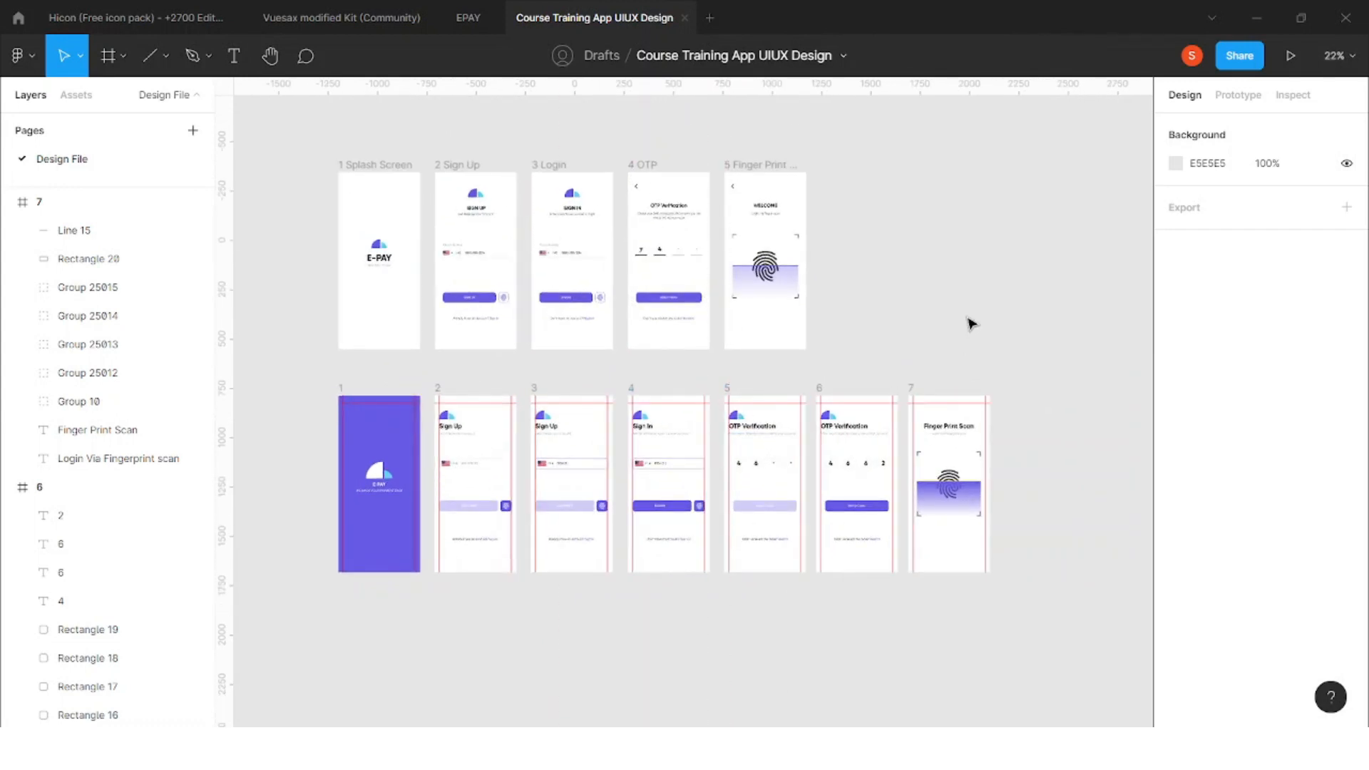